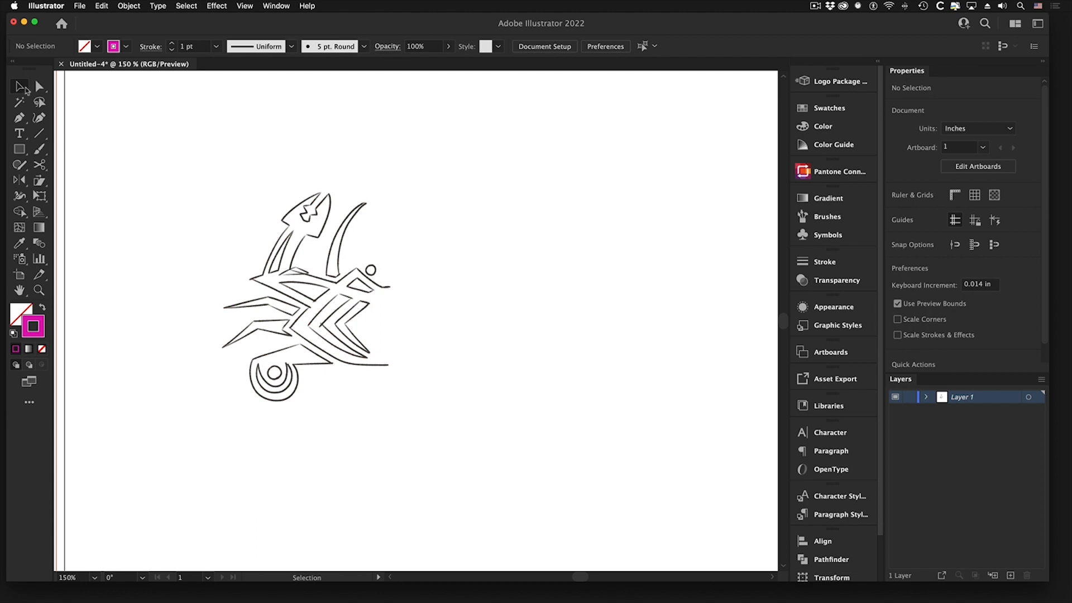
{"action": "left_click", "coordinate": [319, 286]}
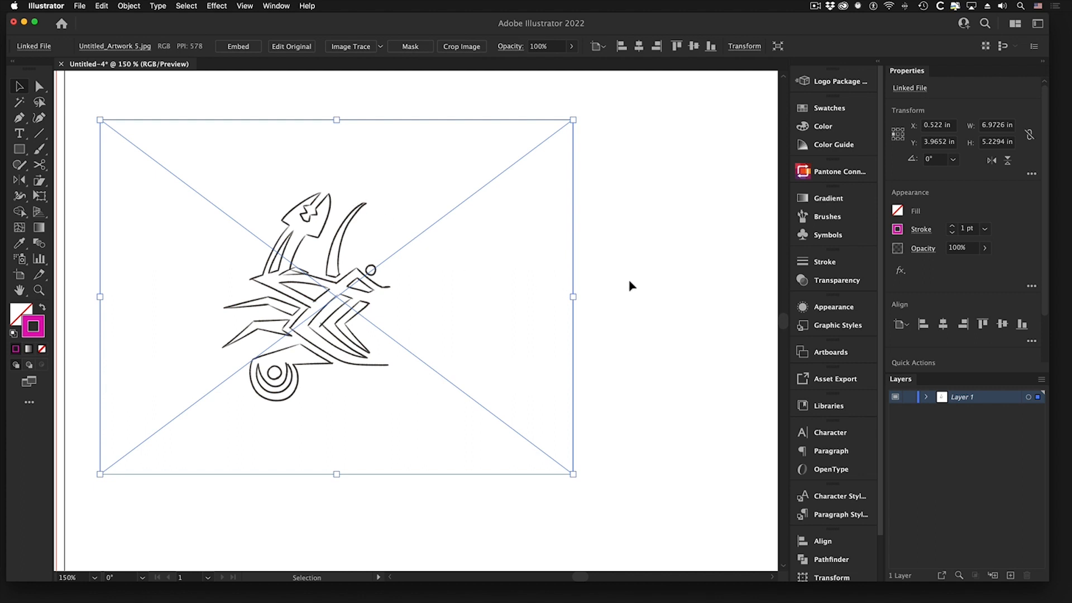
{"action": "left_click", "coordinate": [81, 5]}
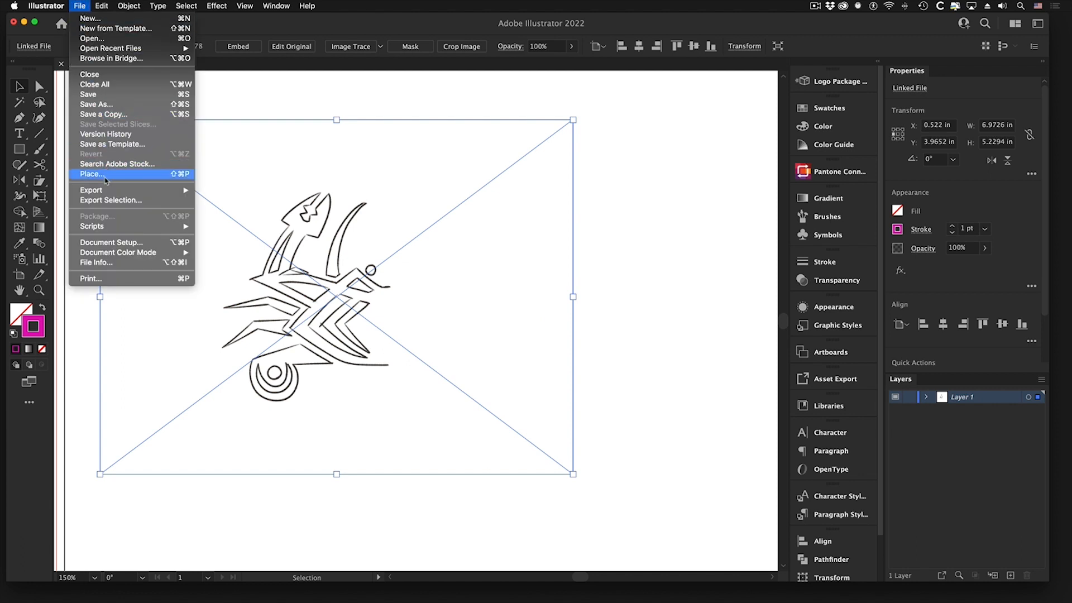
{"action": "left_click", "coordinate": [645, 231]}
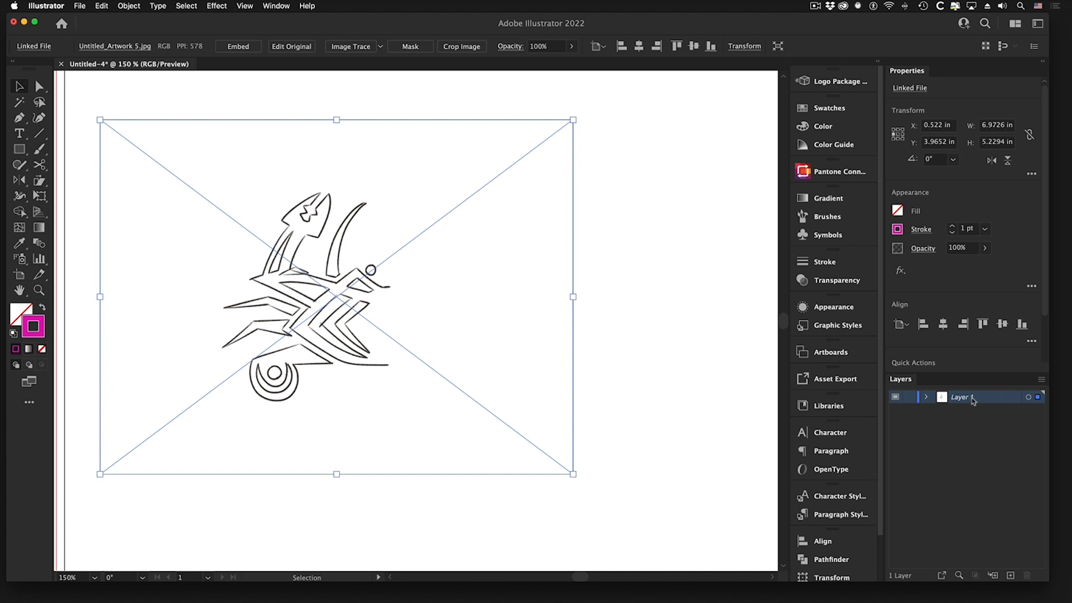
Keep Layer 1 as a template layer and set its images to dim to 20%.
{"action": "double_click", "coordinate": [997, 398]}
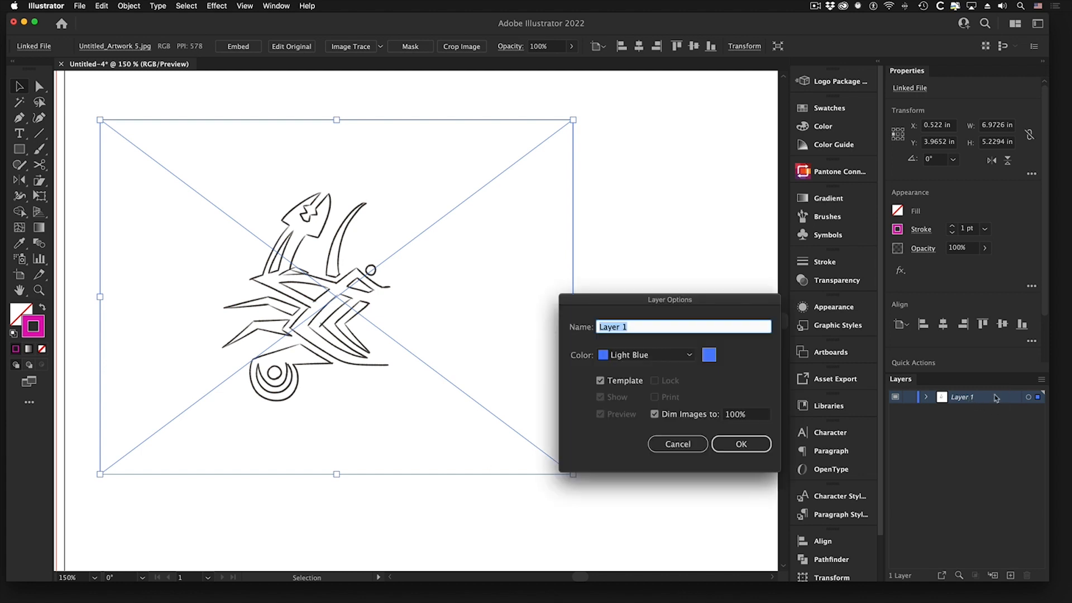
{"action": "left_click", "coordinate": [600, 382]}
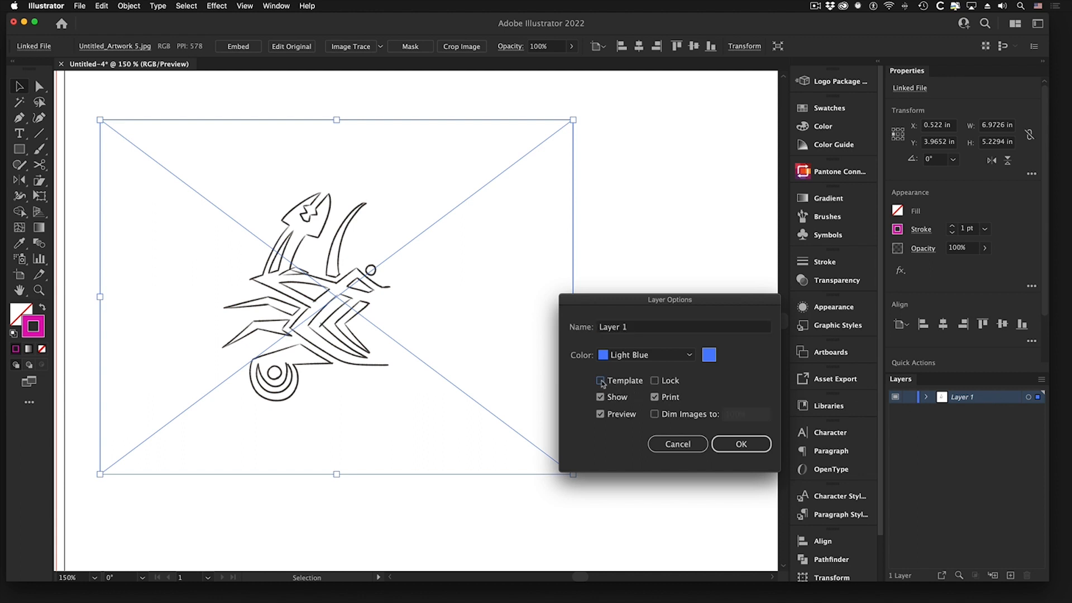
{"action": "left_click", "coordinate": [600, 382]}
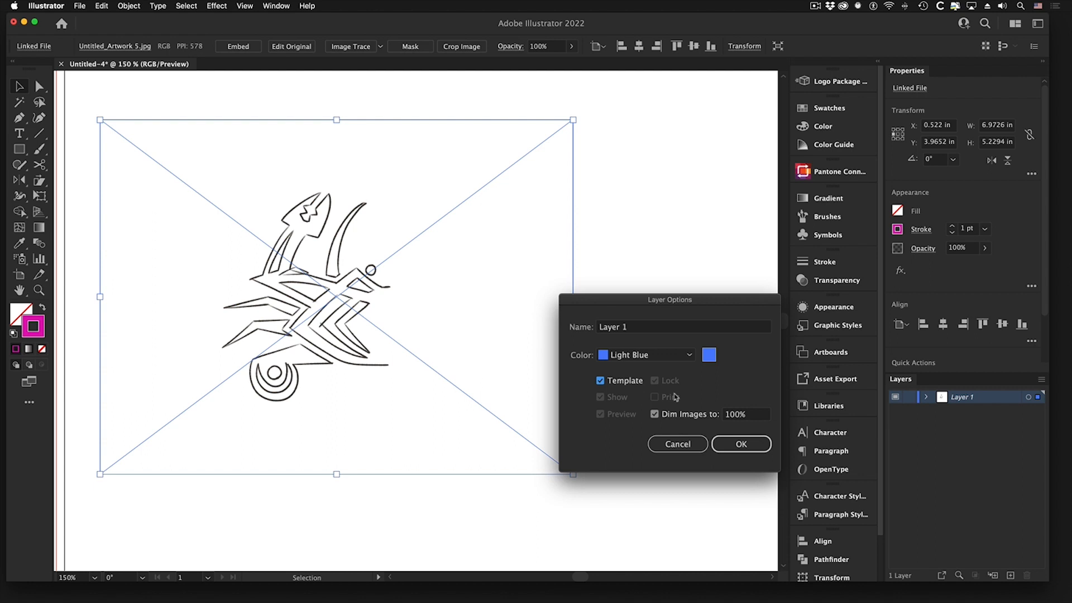
{"action": "left_click", "coordinate": [601, 382]}
{"action": "left_click", "coordinate": [601, 382]}
{"action": "left_click_drag", "start_coordinate": [736, 414], "coordinate": [705, 413]}
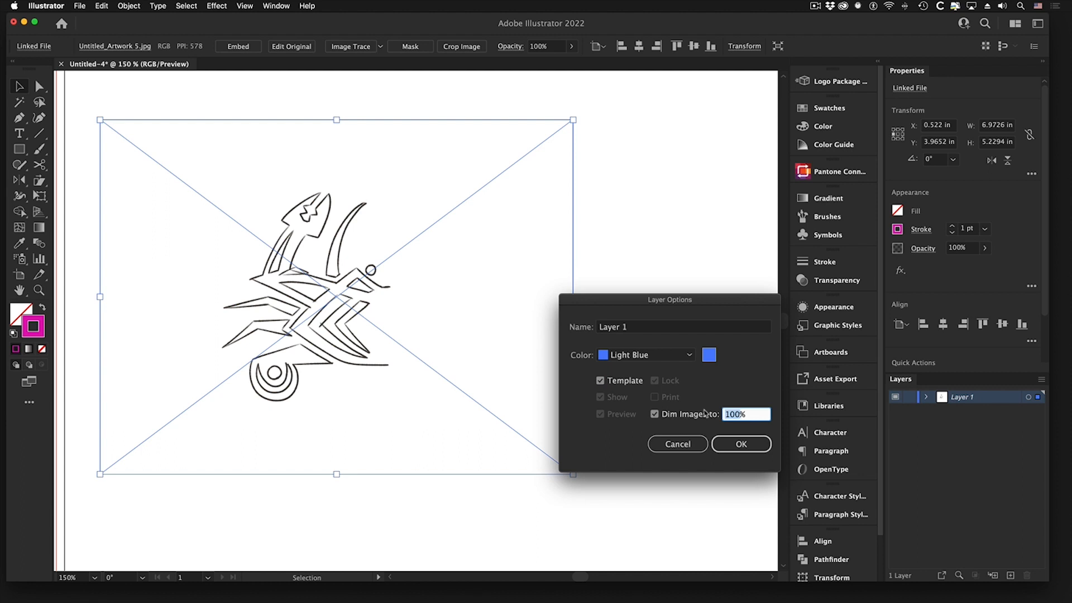
{"action": "type", "text": "20%"}
{"action": "key", "text": "Return"}
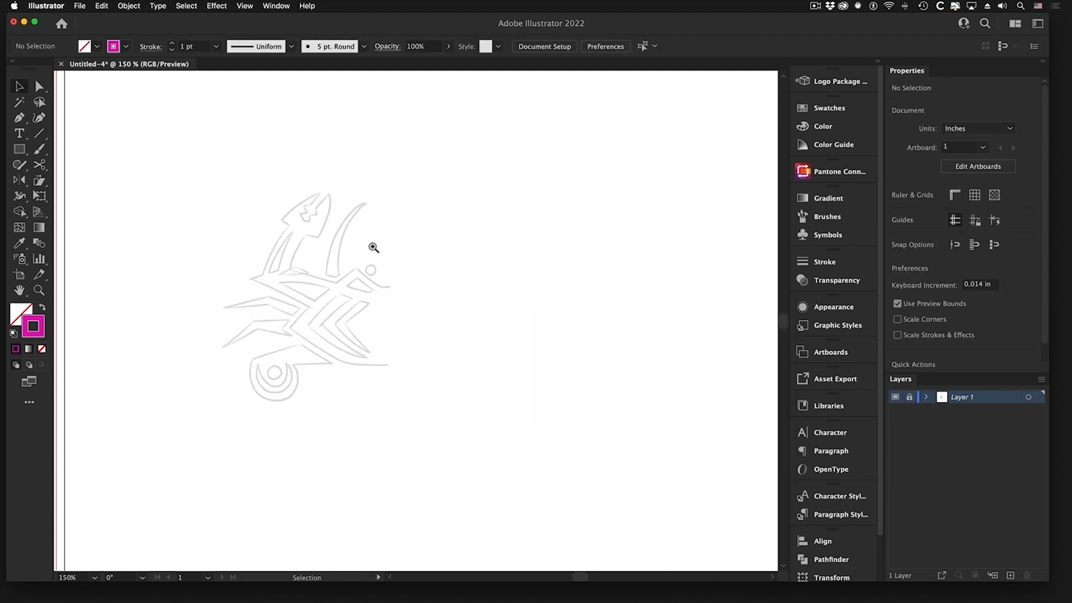
Rename the sketch's layer as "template image".
{"action": "left_click_drag", "start_coordinate": [311, 283], "coordinate": [457, 312]}
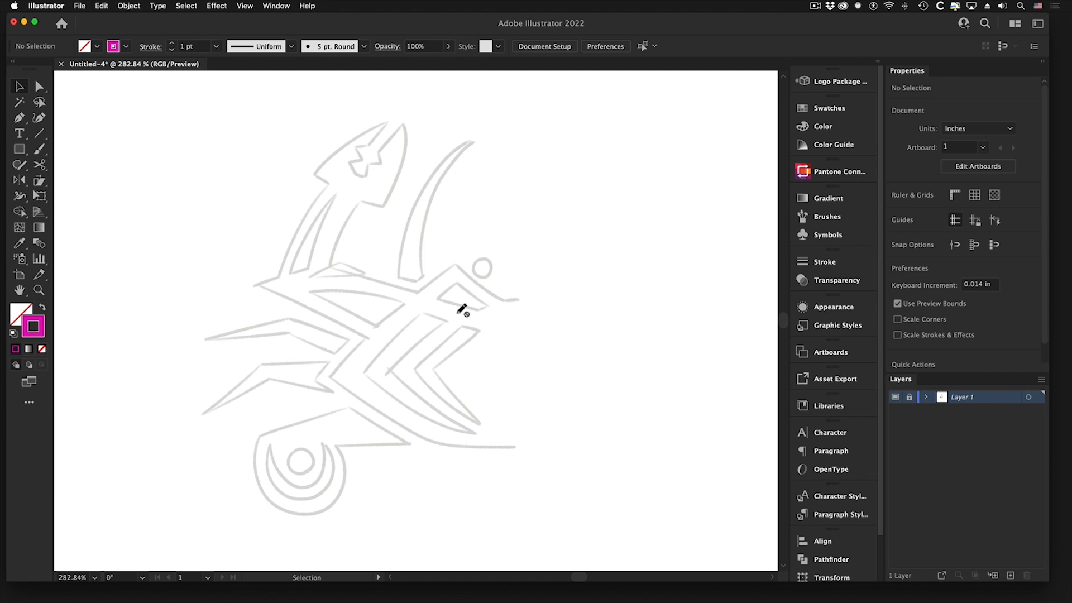
{"action": "double_click", "coordinate": [970, 400]}
{"action": "type", "text": "t"}
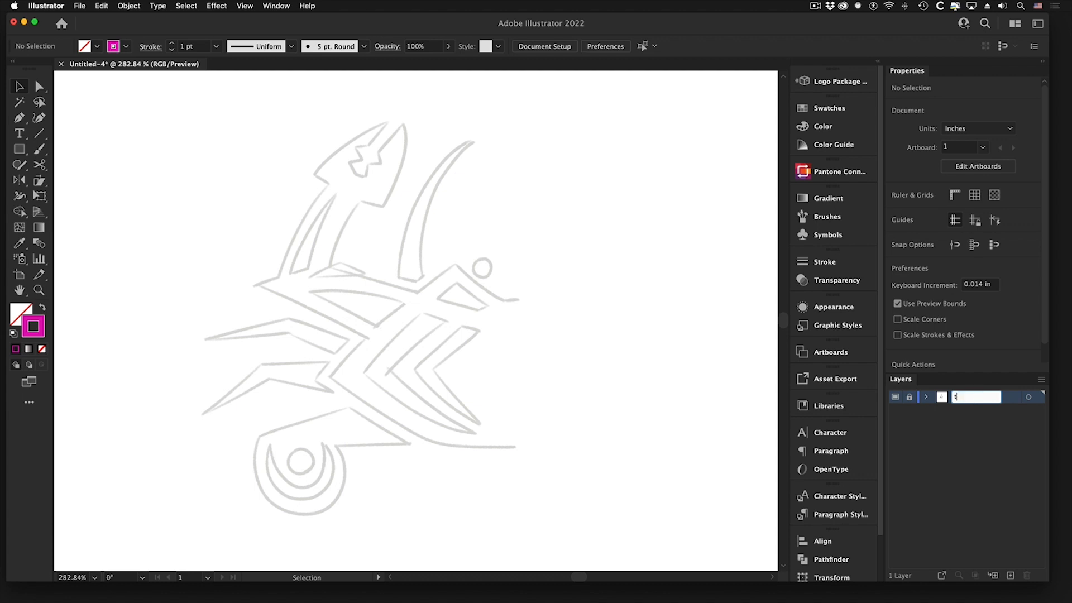
{"action": "type", "text": "emplate image"}
{"action": "key", "text": "Return"}
Turn the Template option of the template image layer off and back on, with images dimmed to 20%.
{"action": "double_click", "coordinate": [1006, 400]}
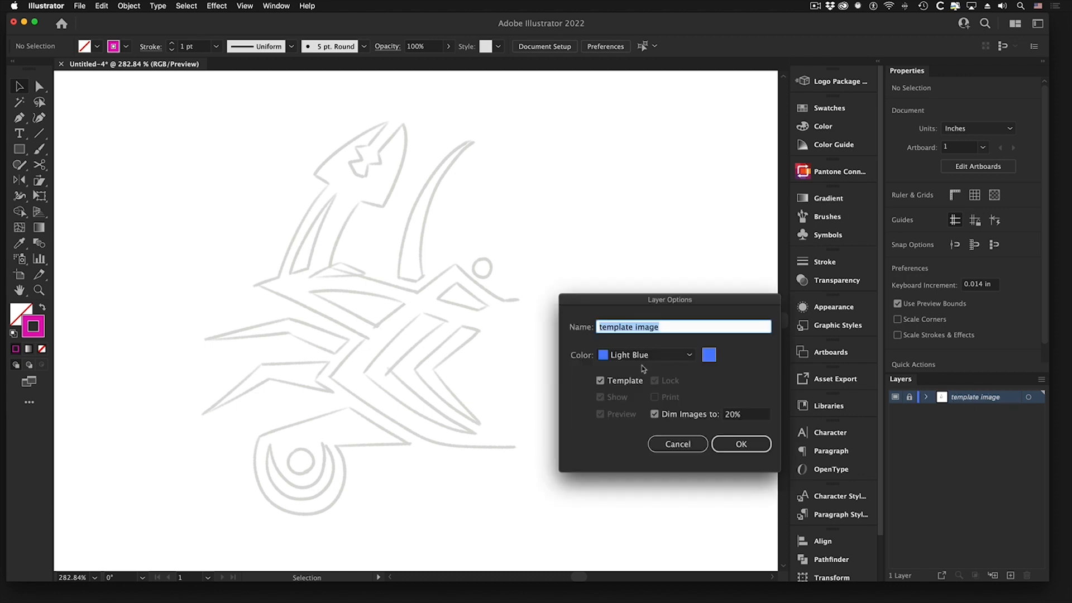
{"action": "left_click", "coordinate": [601, 382]}
{"action": "left_click", "coordinate": [741, 444]}
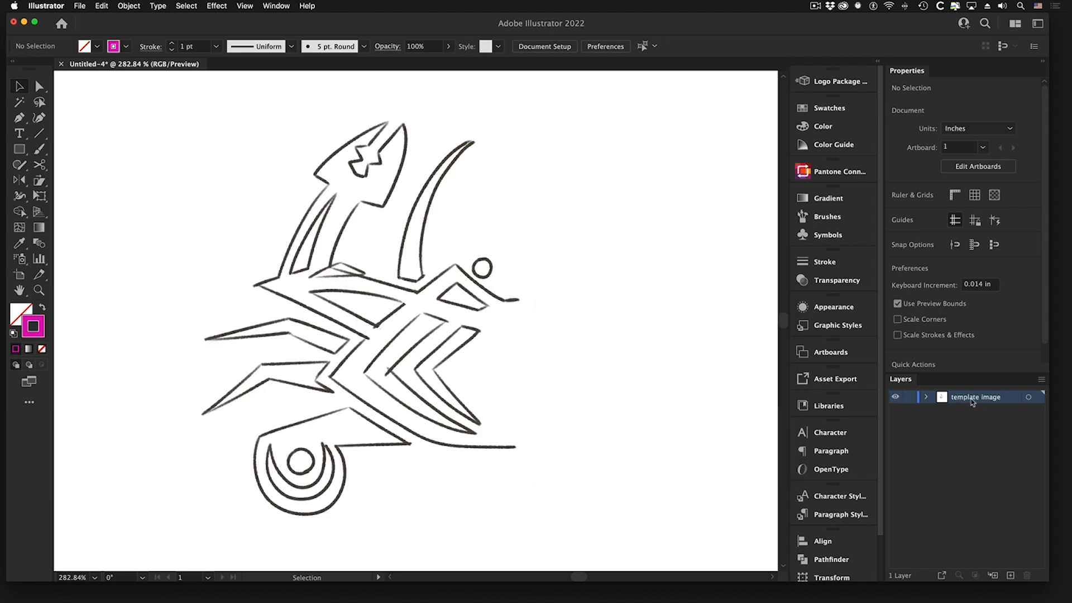
{"action": "double_click", "coordinate": [1014, 400]}
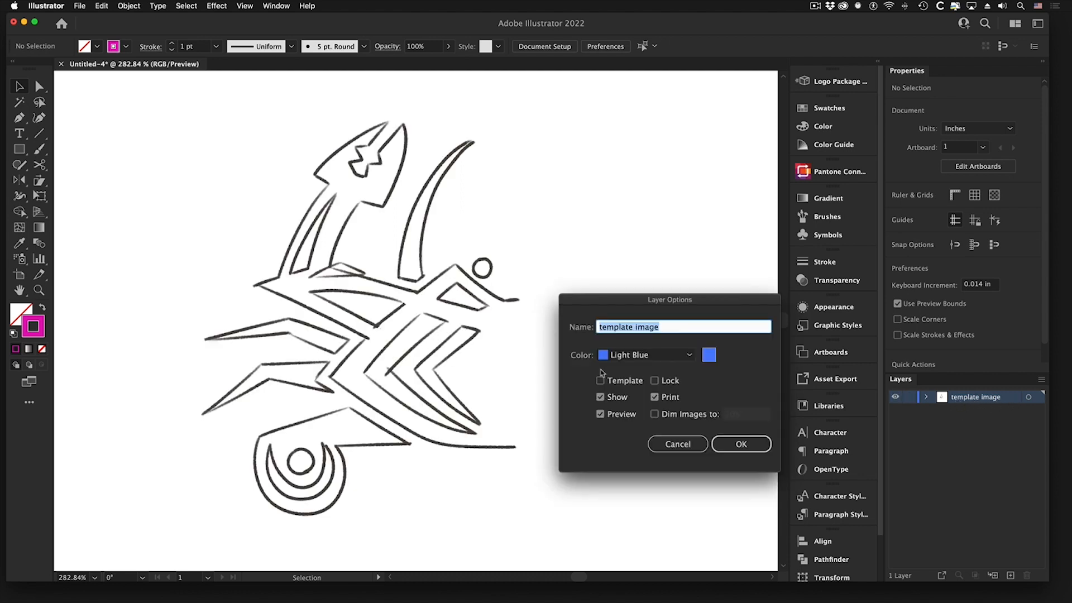
{"action": "left_click", "coordinate": [601, 381]}
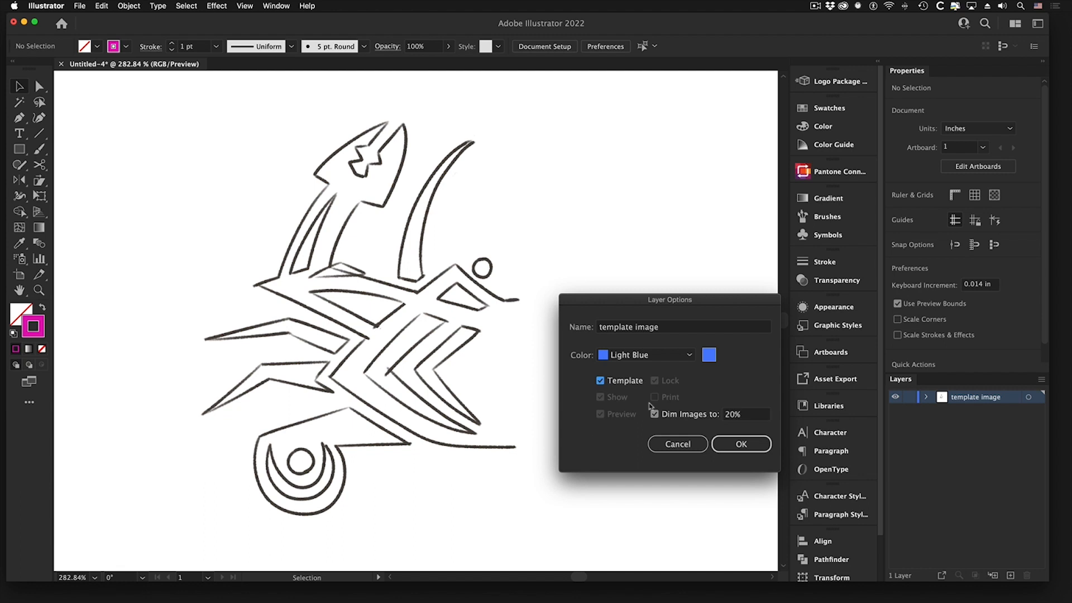
{"action": "left_click", "coordinate": [730, 444]}
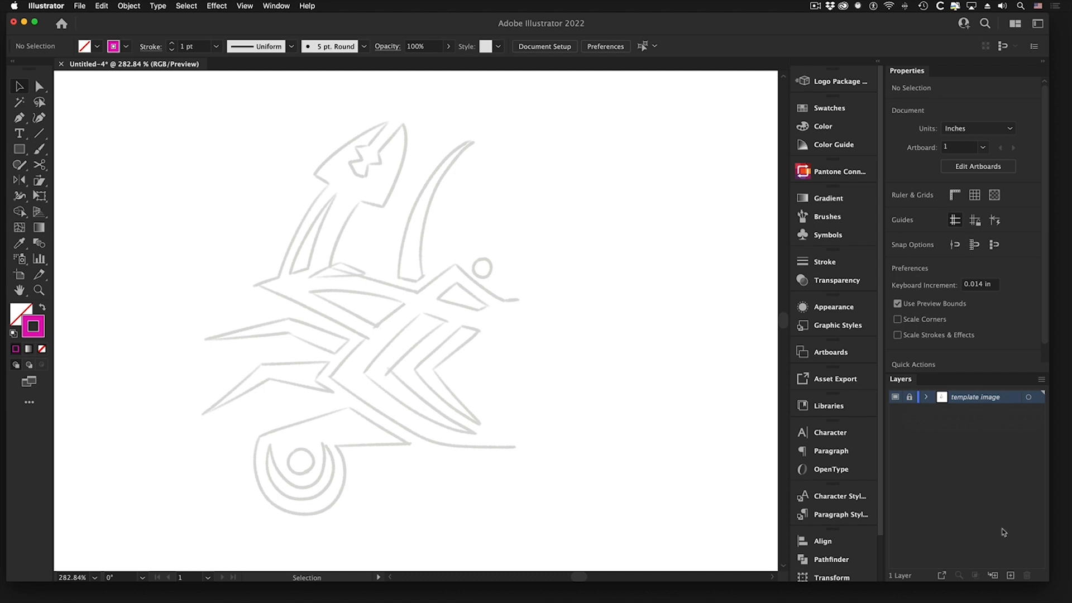
Add a new layer above the template image layer and name it "crab line".
{"action": "left_click", "coordinate": [1011, 575]}
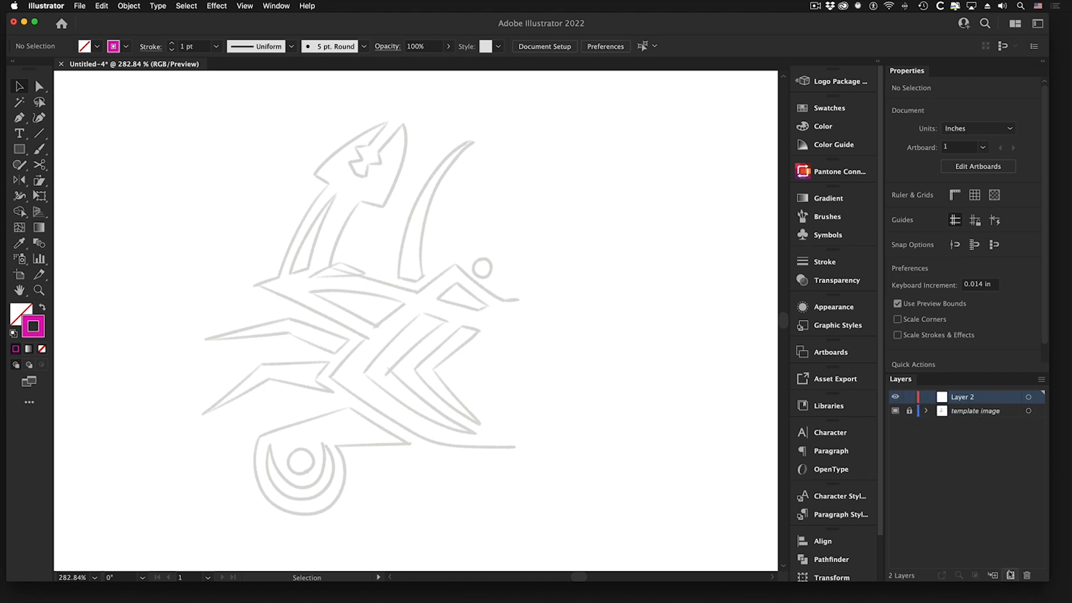
{"action": "double_click", "coordinate": [966, 399]}
{"action": "type", "text": "crab line"}
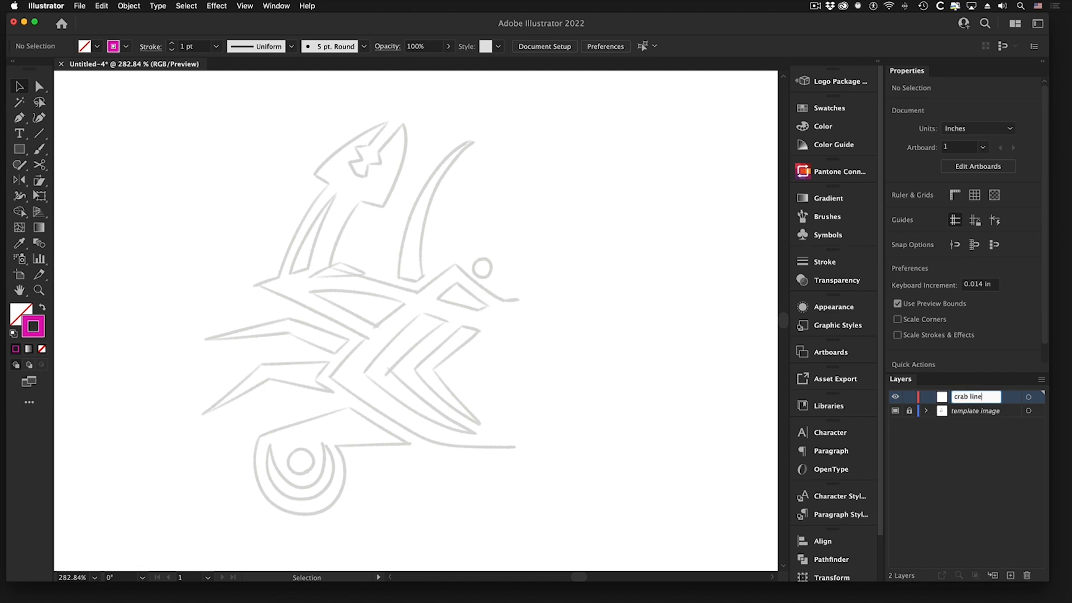
{"action": "key", "text": "Return"}
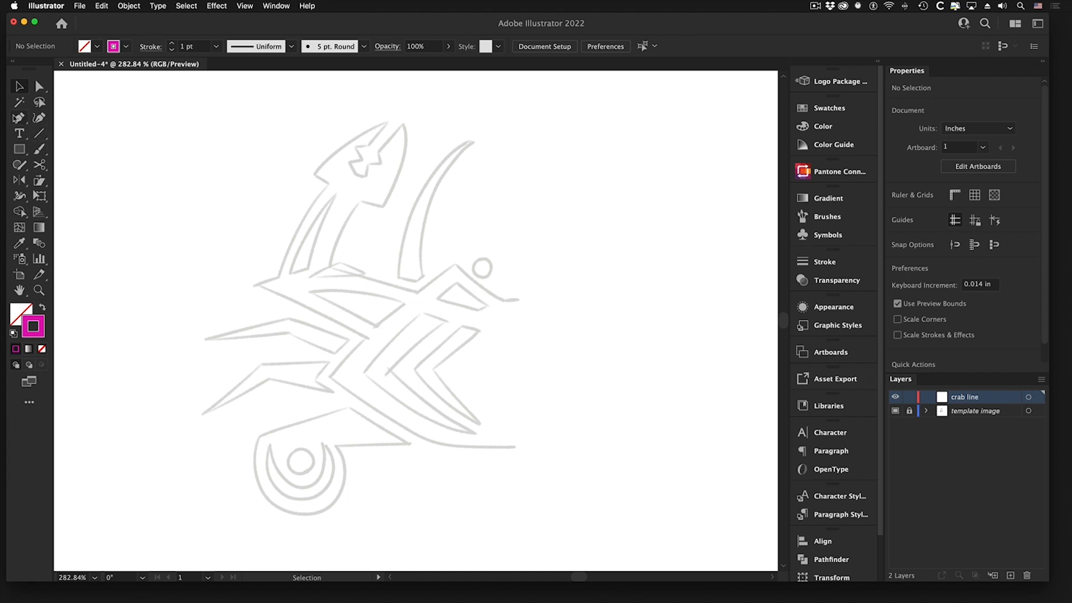
Activate the Pen tool and accept magenta e00eb3 as the stroke color, with no fill.
{"action": "left_click", "coordinate": [20, 118]}
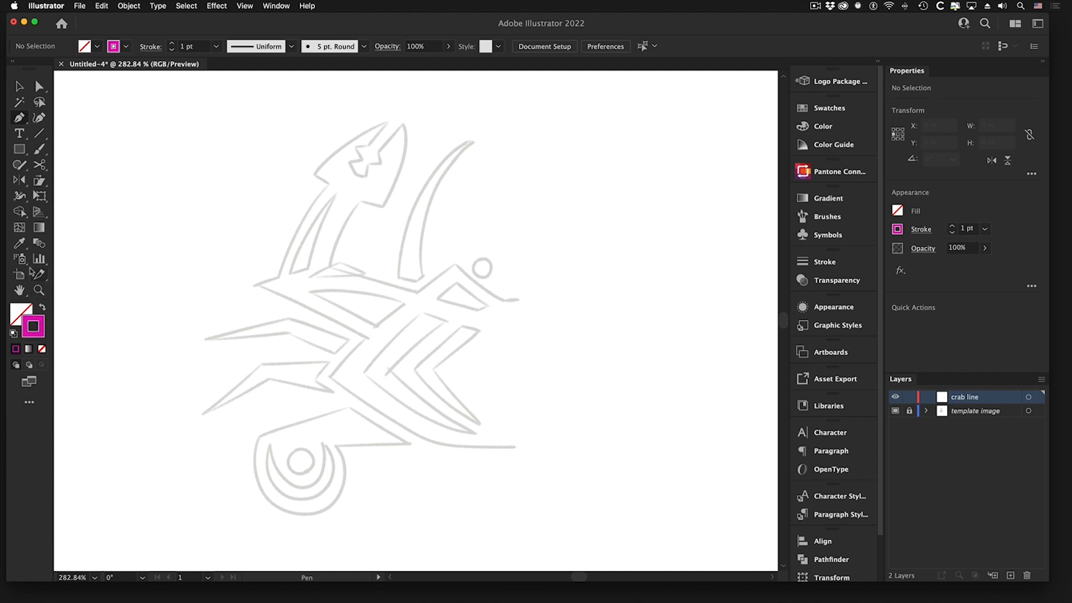
{"action": "left_click", "coordinate": [25, 319]}
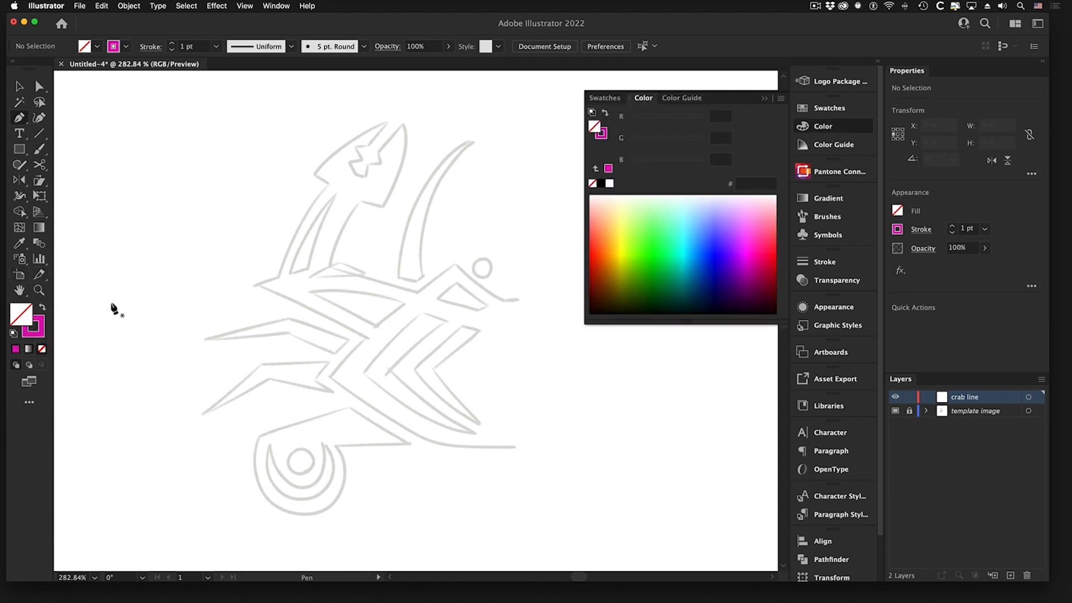
{"action": "left_click", "coordinate": [43, 324]}
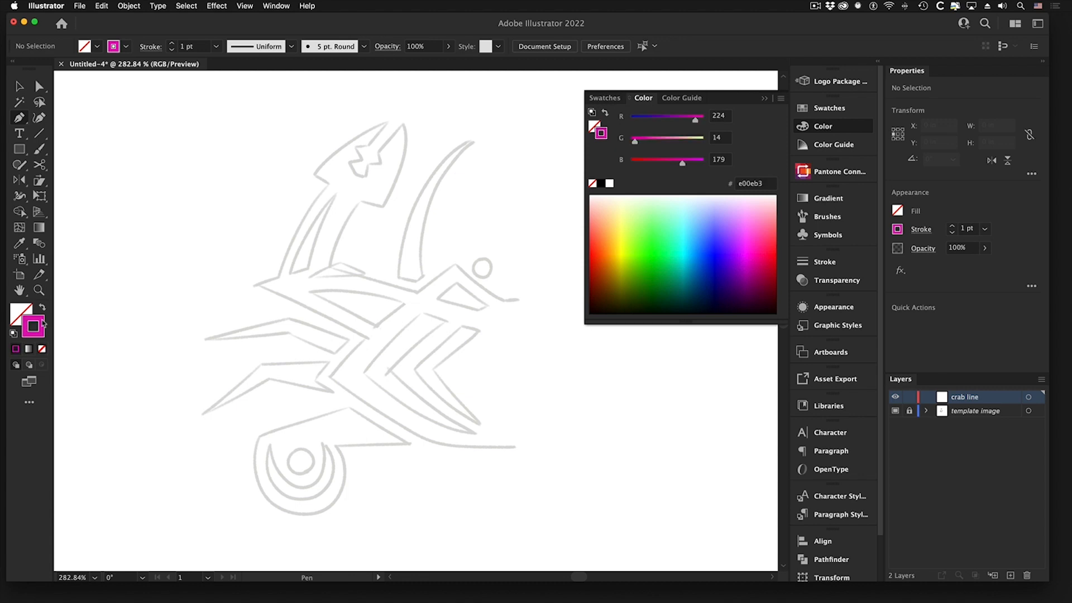
{"action": "left_click", "coordinate": [833, 128]}
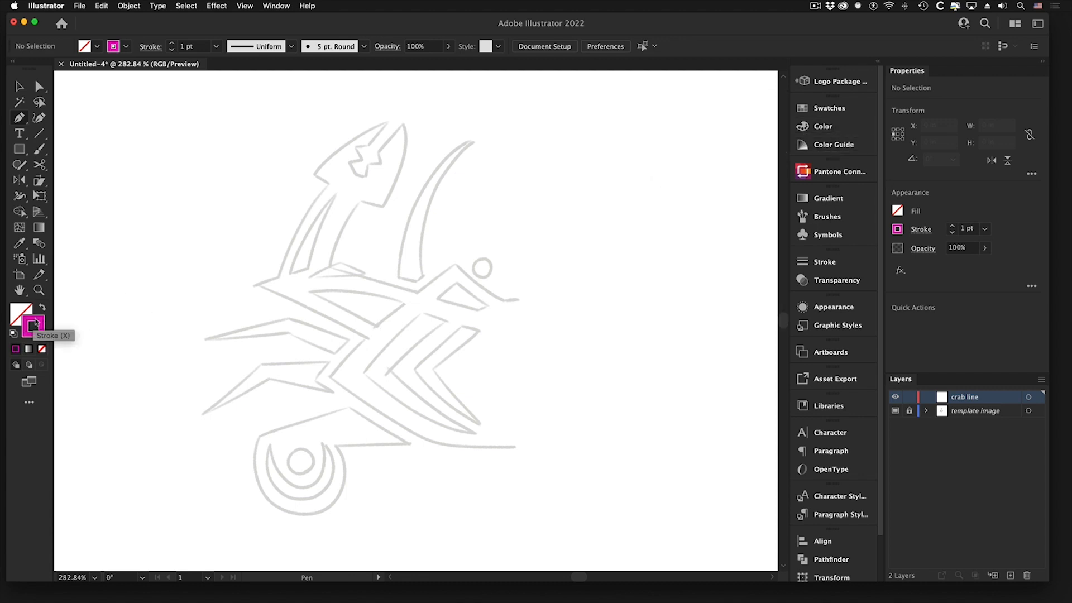
{"action": "double_click", "coordinate": [36, 323]}
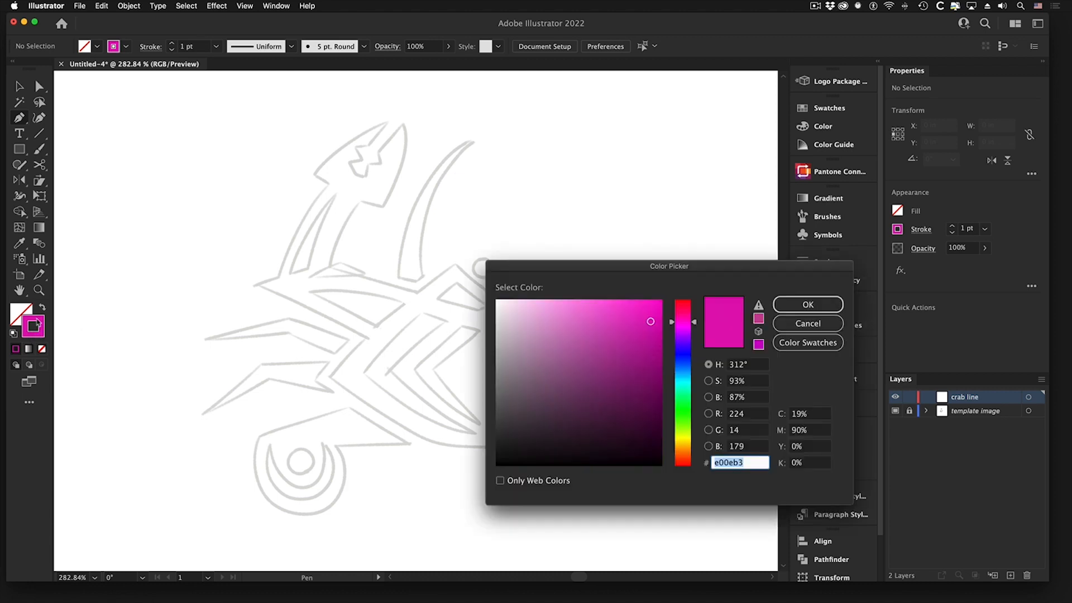
{"action": "left_click_drag", "start_coordinate": [592, 264], "coordinate": [407, 153]}
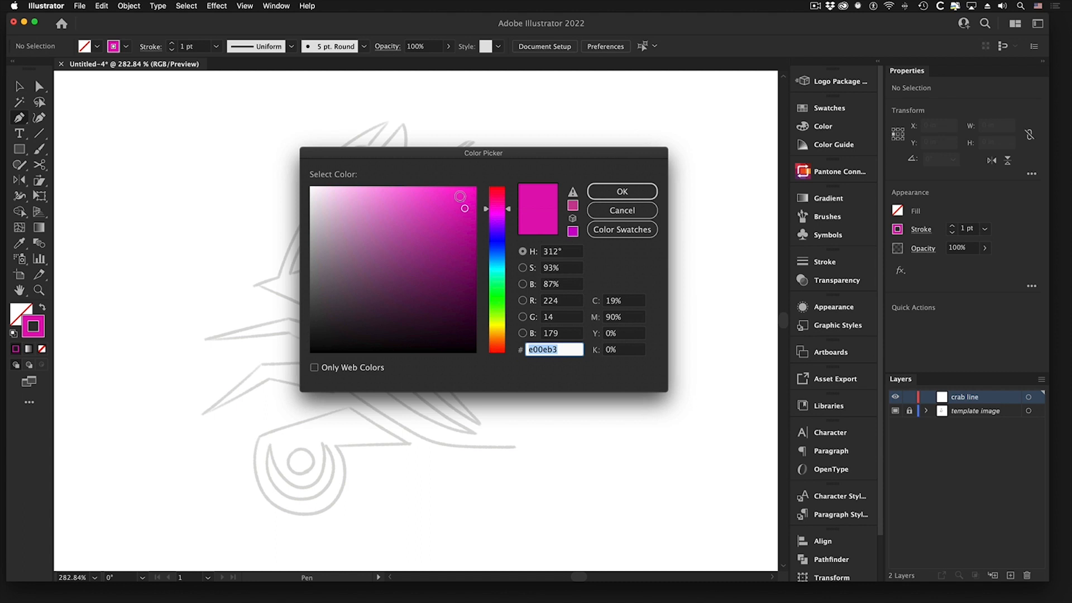
{"action": "left_click", "coordinate": [614, 193]}
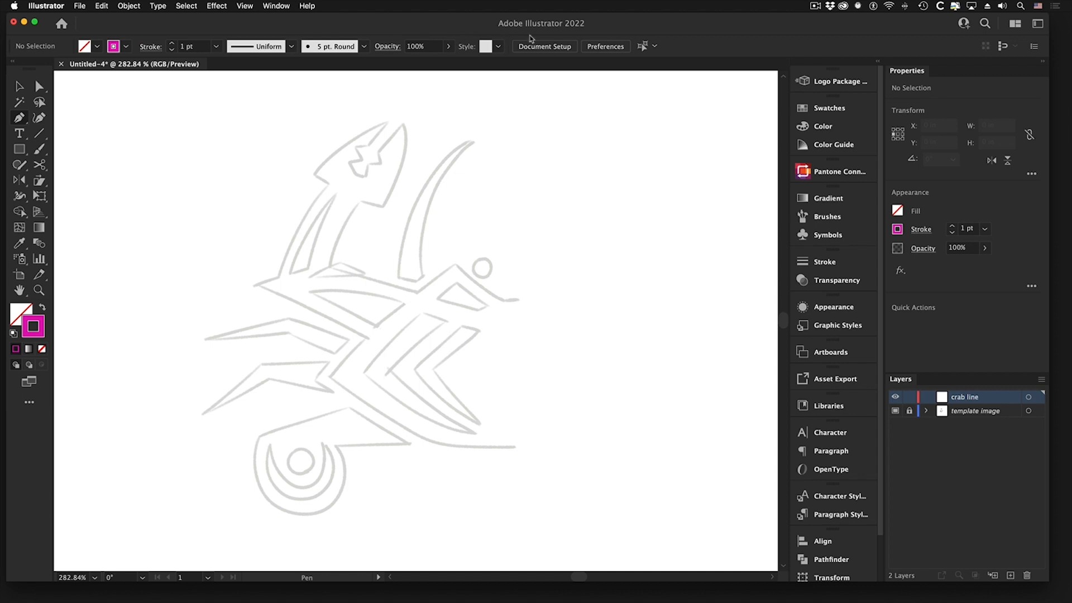
{"action": "left_click", "coordinate": [149, 47]}
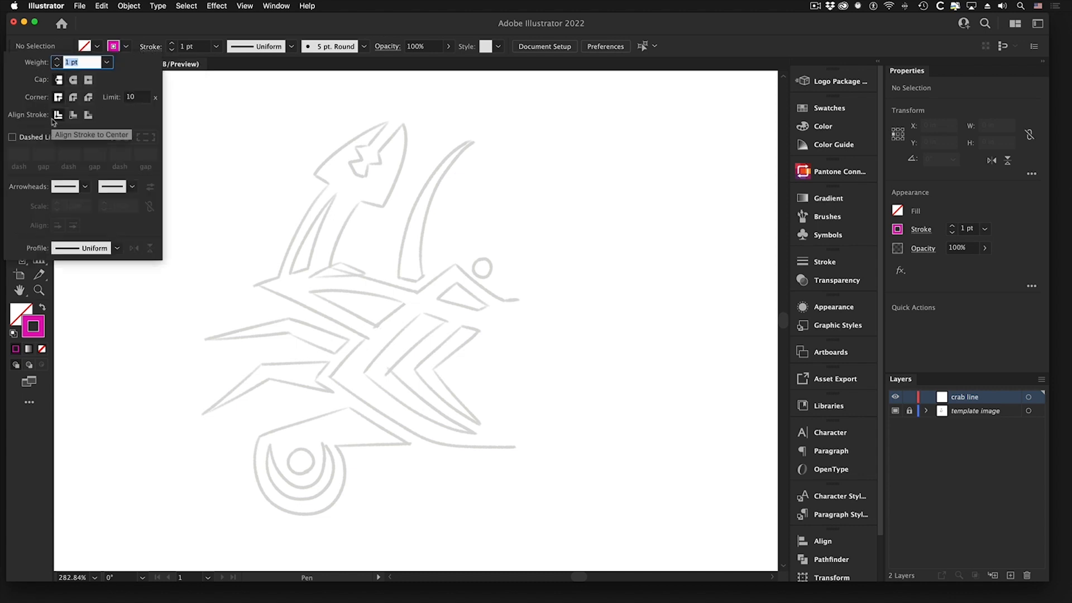
{"action": "left_click", "coordinate": [182, 29]}
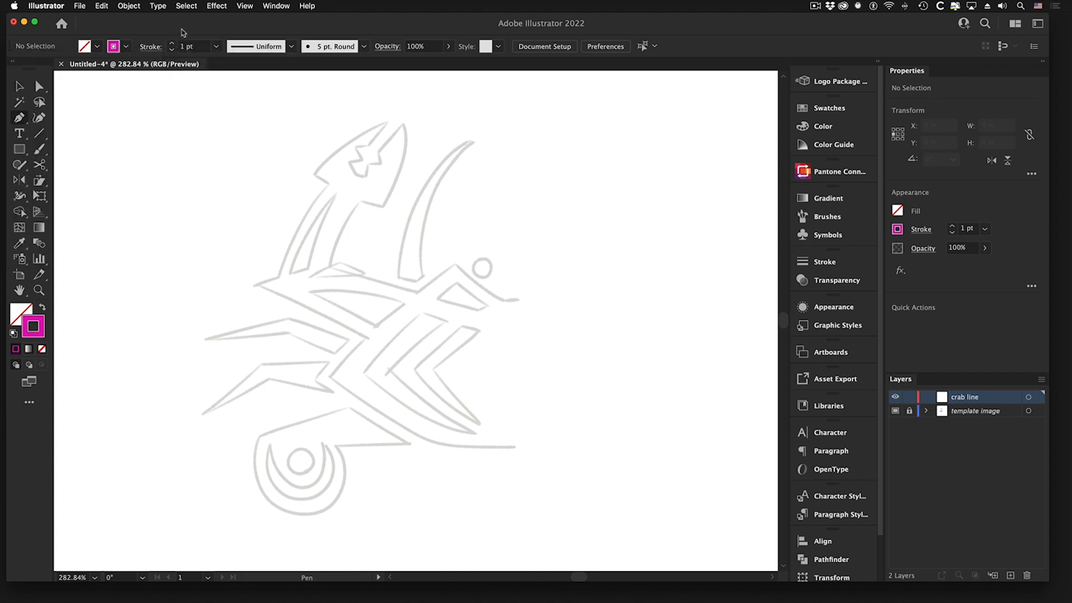
{"action": "left_click", "coordinate": [277, 6]}
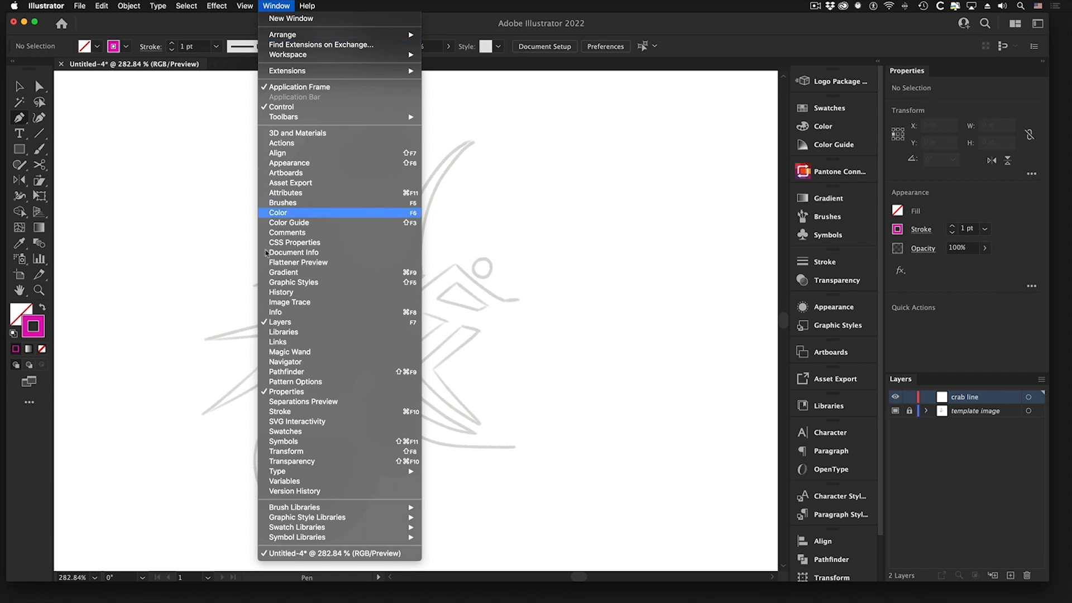
{"action": "left_click", "coordinate": [279, 413]}
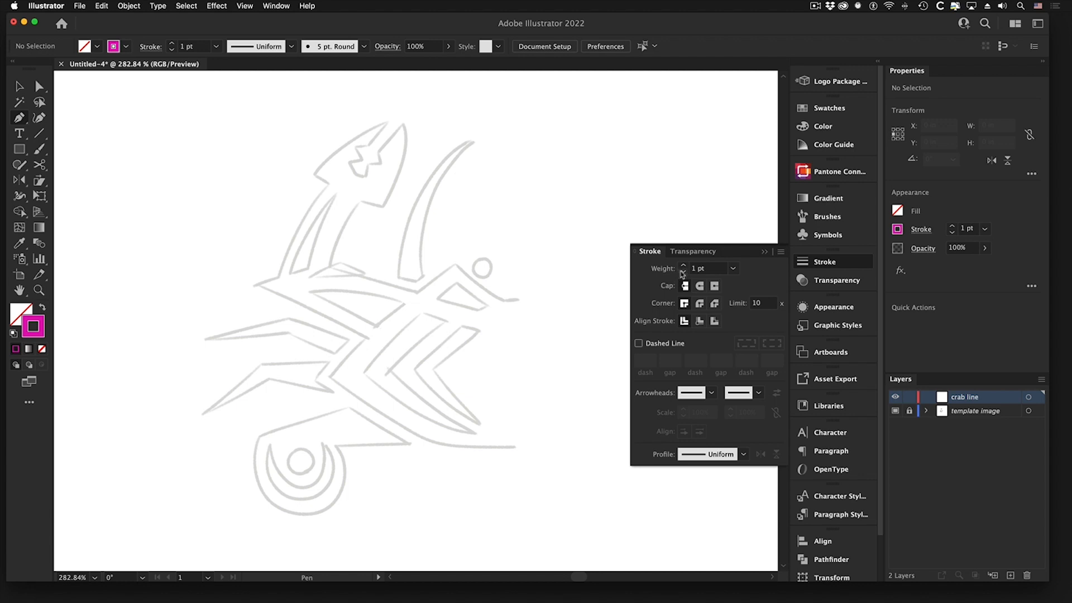
{"action": "left_click", "coordinate": [831, 262]}
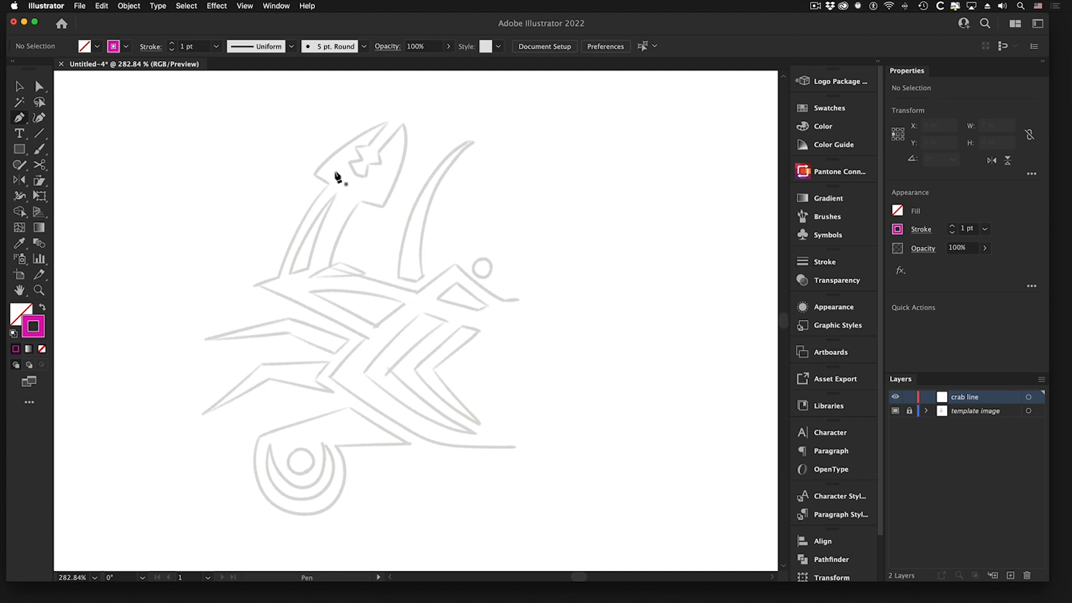
Set the stroke weight to 0.35 pt with a round cap and a round join.
{"action": "left_click", "coordinate": [150, 51]}
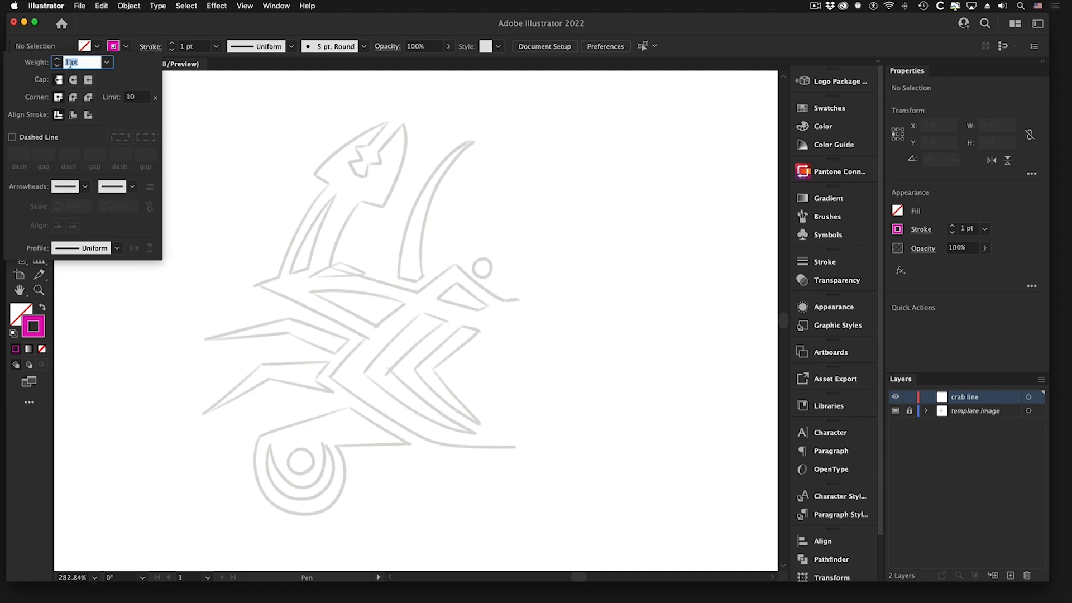
{"action": "left_click", "coordinate": [85, 62]}
{"action": "left_click_drag", "start_coordinate": [86, 62], "coordinate": [29, 61]}
{"action": "type", "text": ".35"}
{"action": "left_click", "coordinate": [72, 80]}
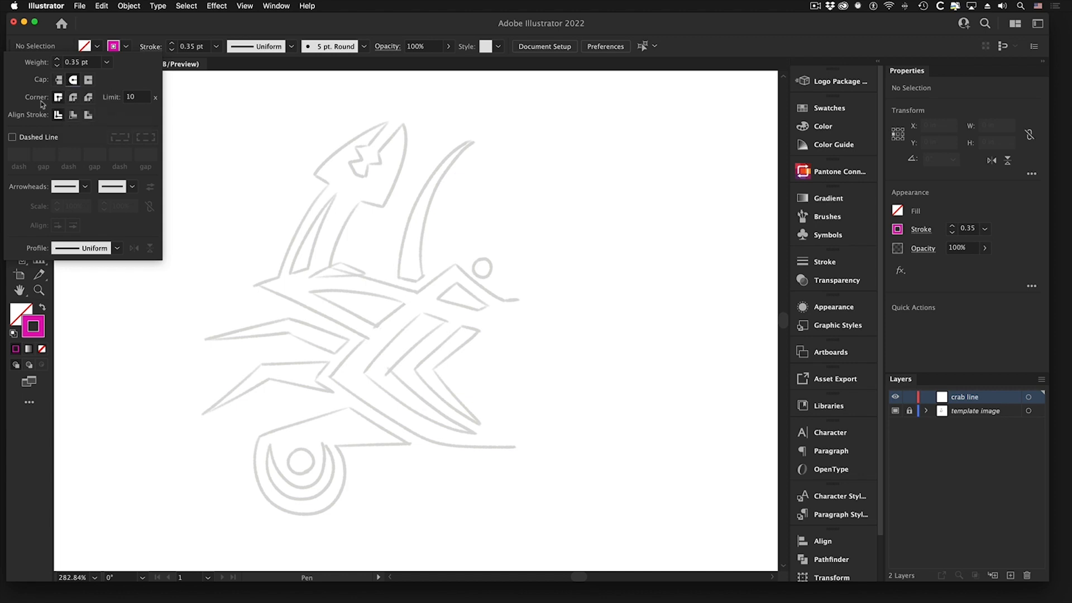
{"action": "left_click", "coordinate": [73, 97]}
{"action": "left_click", "coordinate": [440, 104]}
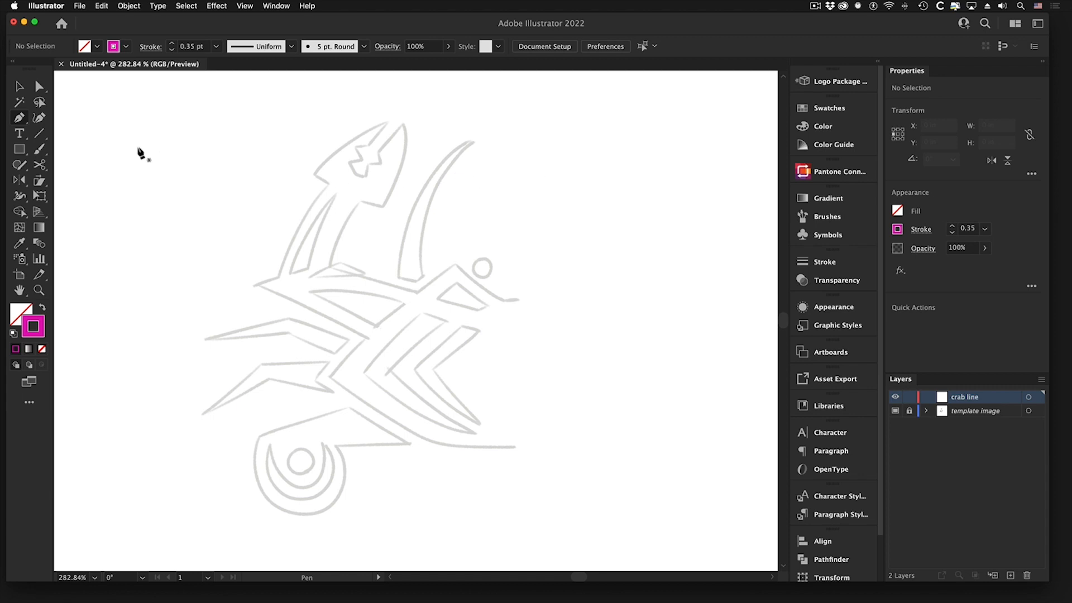
Draw a closed three-point triangle with the Pen tool in the empty area beside the crab sketch and deselect it.
{"action": "left_click", "coordinate": [547, 186]}
{"action": "left_click", "coordinate": [567, 328]}
{"action": "left_click", "coordinate": [641, 209]}
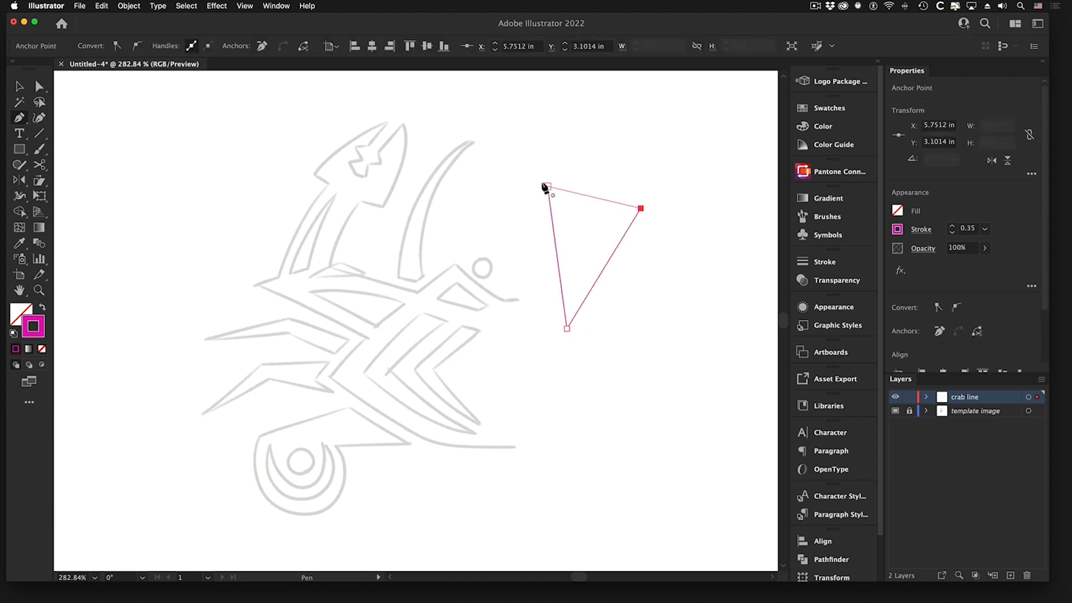
{"action": "left_click", "coordinate": [547, 186]}
{"action": "left_click", "coordinate": [21, 87]}
{"action": "left_click", "coordinate": [539, 138]}
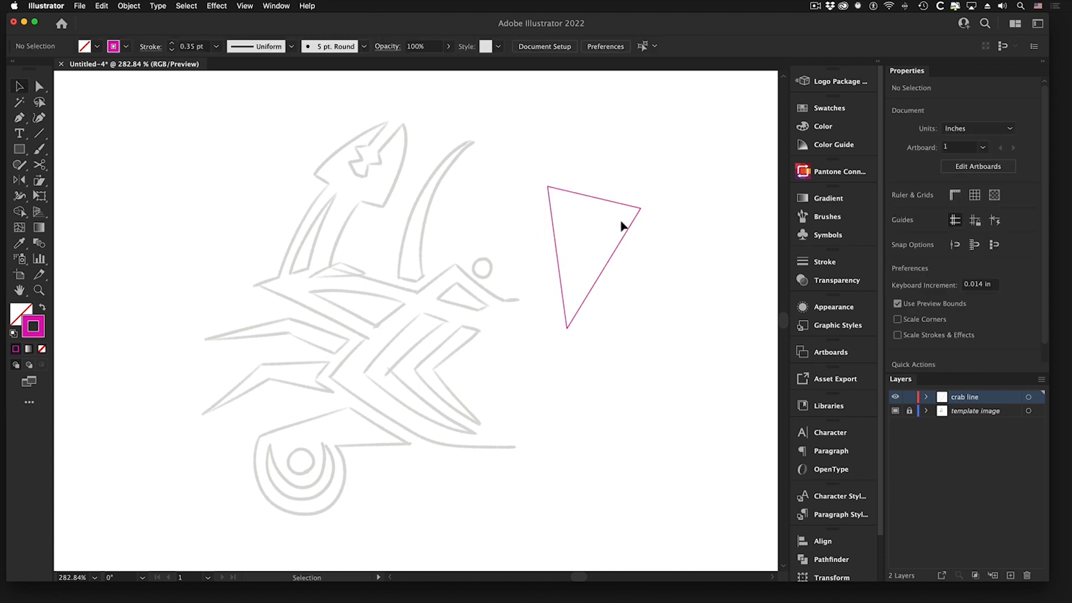
Examine the round join at the magenta triangle's upper corner up close.
{"action": "key", "text": "super+space"}
{"action": "left_click_drag", "start_coordinate": [556, 186], "coordinate": [852, 299]}
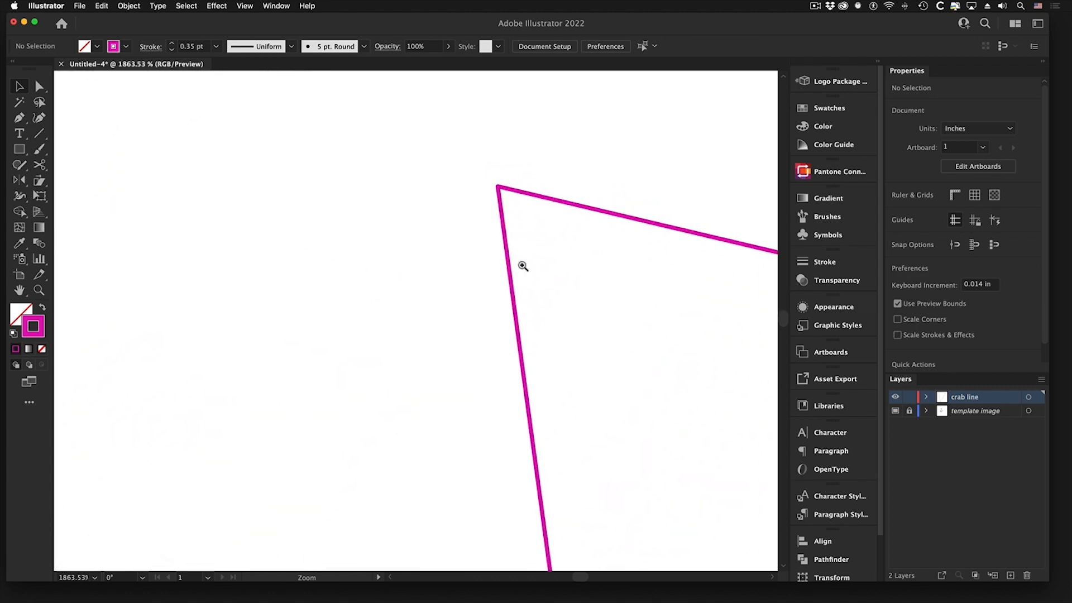
{"action": "left_click_drag", "start_coordinate": [524, 191], "coordinate": [696, 279]}
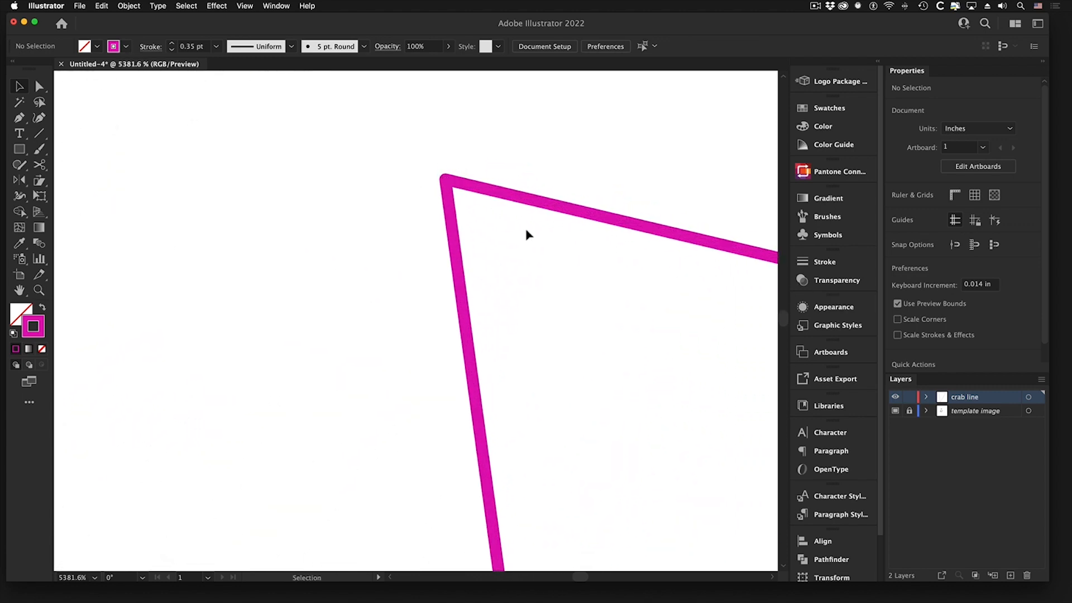
{"action": "key", "text": "super+space"}
{"action": "left_click", "coordinate": [586, 349], "text": "alt+super"}
{"action": "left_click", "coordinate": [590, 354], "text": "alt+super"}
{"action": "left_click", "coordinate": [587, 357], "text": "alt+super"}
{"action": "left_click", "coordinate": [584, 359], "text": "alt+super"}
Draw a short open two-point line beside the triangle with the Pen tool and deselect it.
{"action": "key", "text": "space"}
{"action": "left_click_drag", "start_coordinate": [155, 371], "coordinate": [467, 212]}
{"action": "key", "text": "p"}
{"action": "left_click", "coordinate": [327, 142]}
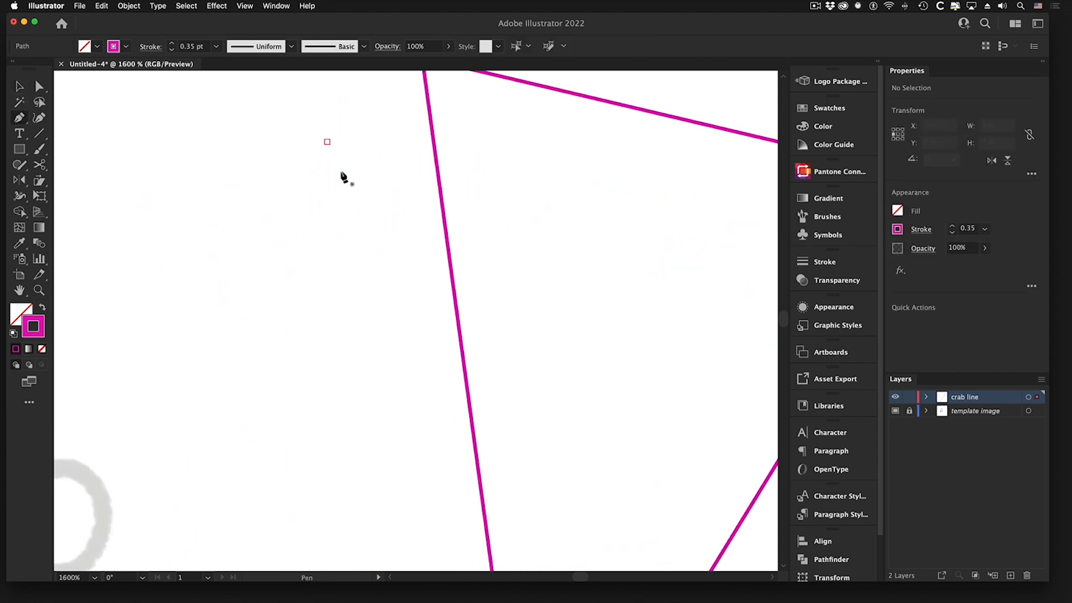
{"action": "left_click", "coordinate": [358, 323]}
{"action": "left_click", "coordinate": [337, 356], "text": "super"}
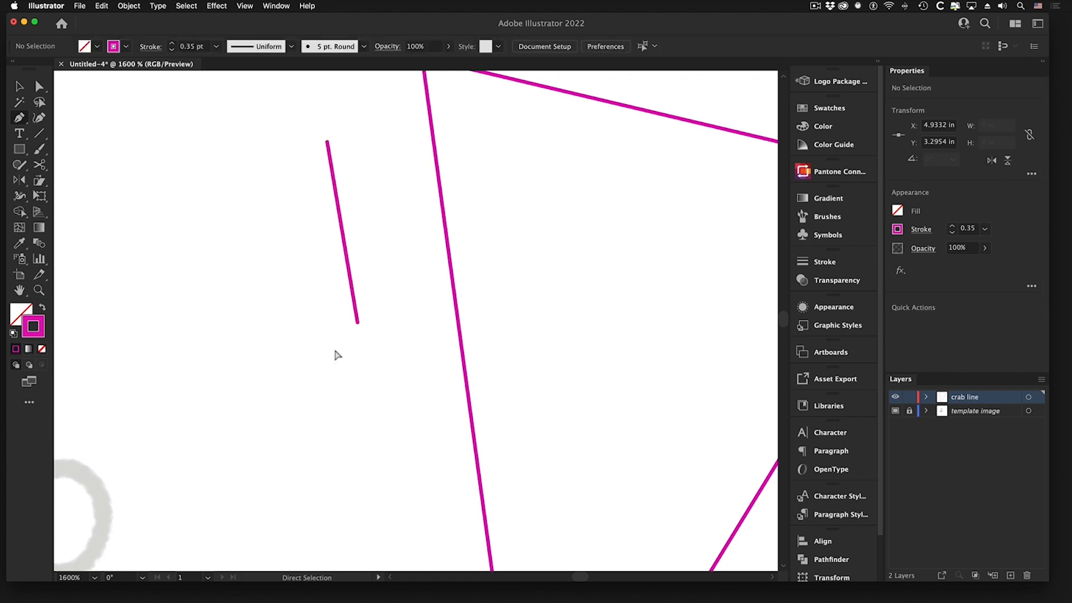
Inspect the end caps of the short open line up close at both of its ends.
{"action": "key", "text": "super+space"}
{"action": "left_click_drag", "start_coordinate": [308, 115], "coordinate": [723, 330]}
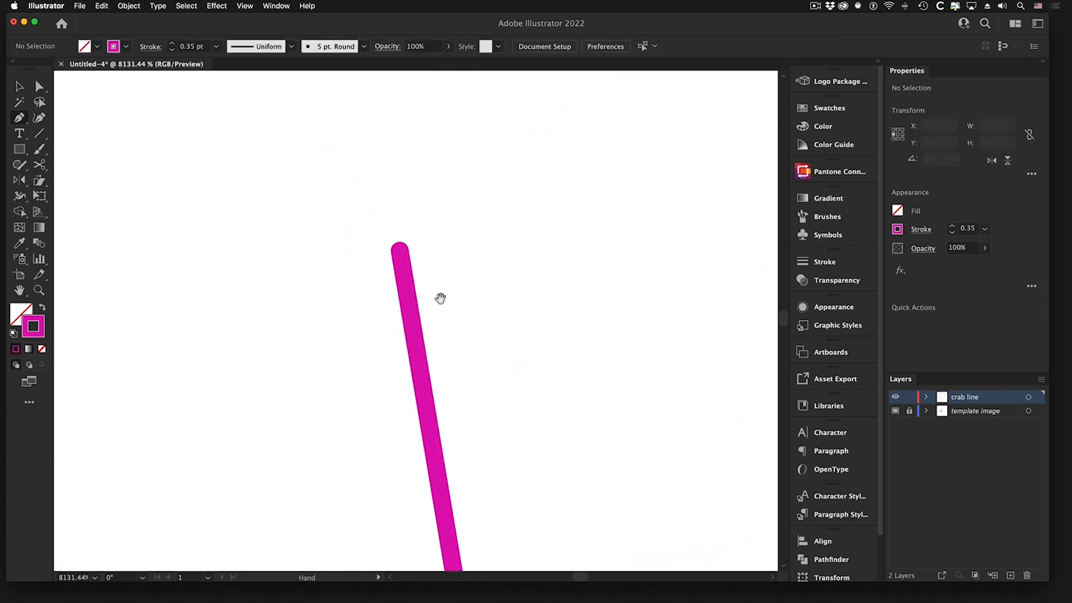
{"action": "left_click_drag", "start_coordinate": [440, 299], "coordinate": [354, 149]}
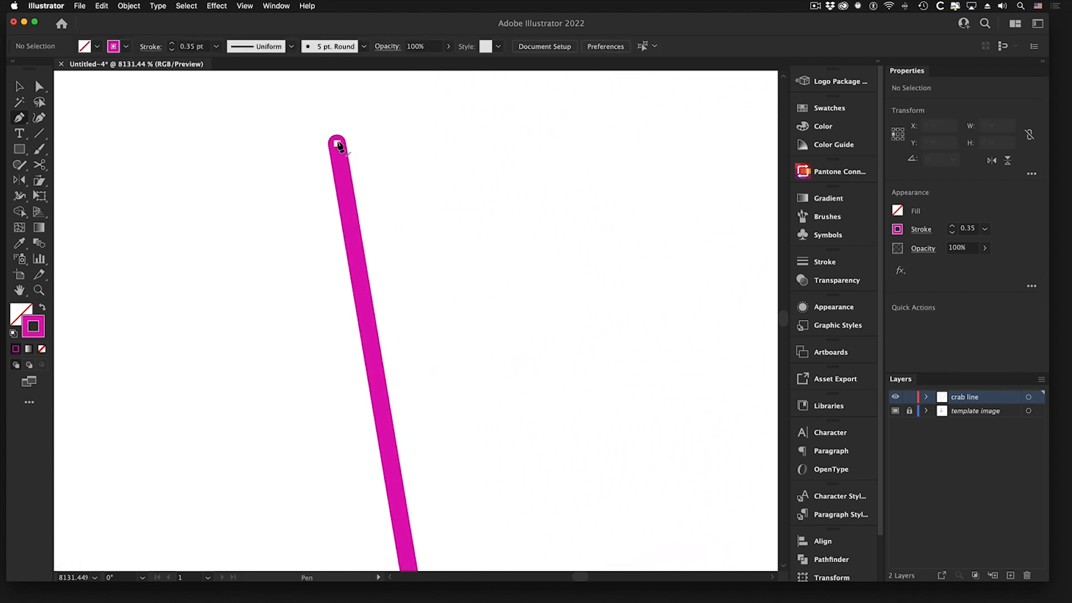
{"action": "key", "text": "super+minus"}
{"action": "key", "text": "super+minus"}
{"action": "key", "text": "super+minus"}
{"action": "key", "text": "space"}
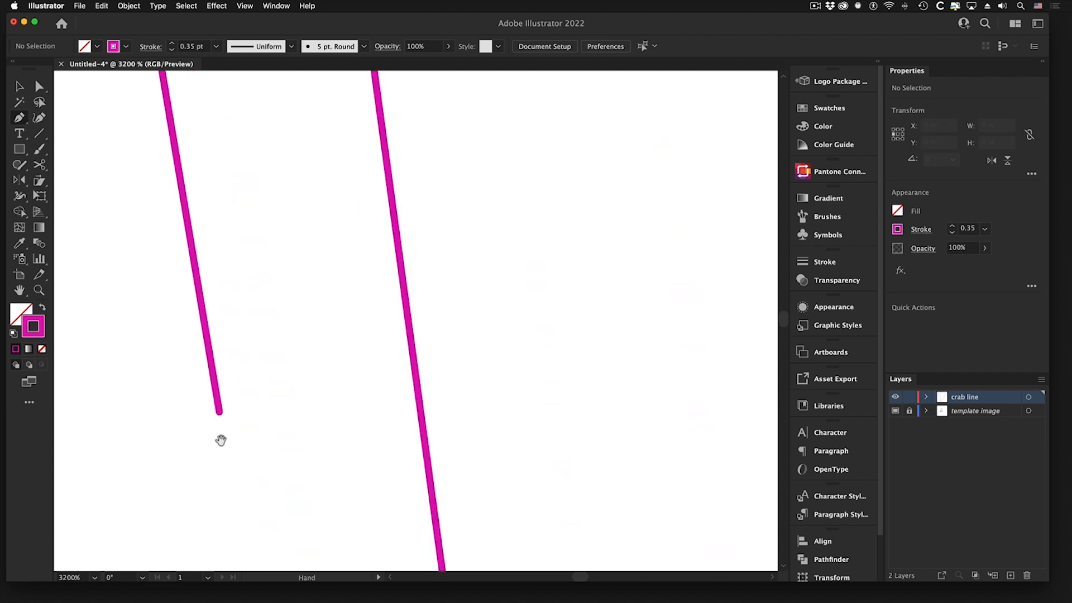
{"action": "key", "text": "super+space"}
{"action": "left_click_drag", "start_coordinate": [208, 416], "coordinate": [116, 352]}
{"action": "left_click_drag", "start_coordinate": [304, 352], "coordinate": [263, 327]}
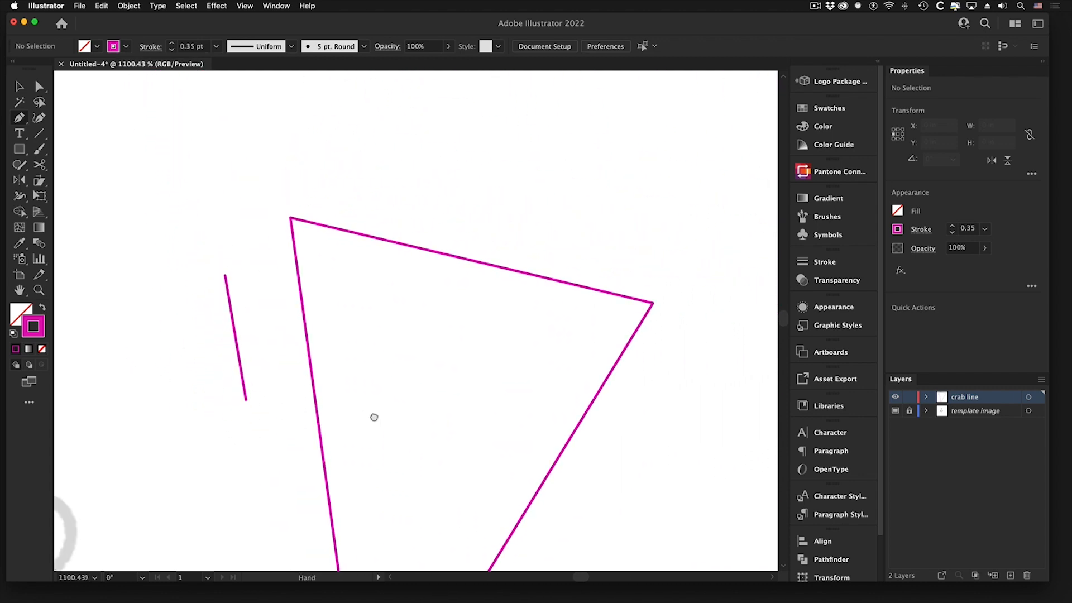
{"action": "left_click_drag", "start_coordinate": [374, 417], "coordinate": [341, 310]}
Delete the short open line beside the triangle.
{"action": "left_click", "coordinate": [18, 86]}
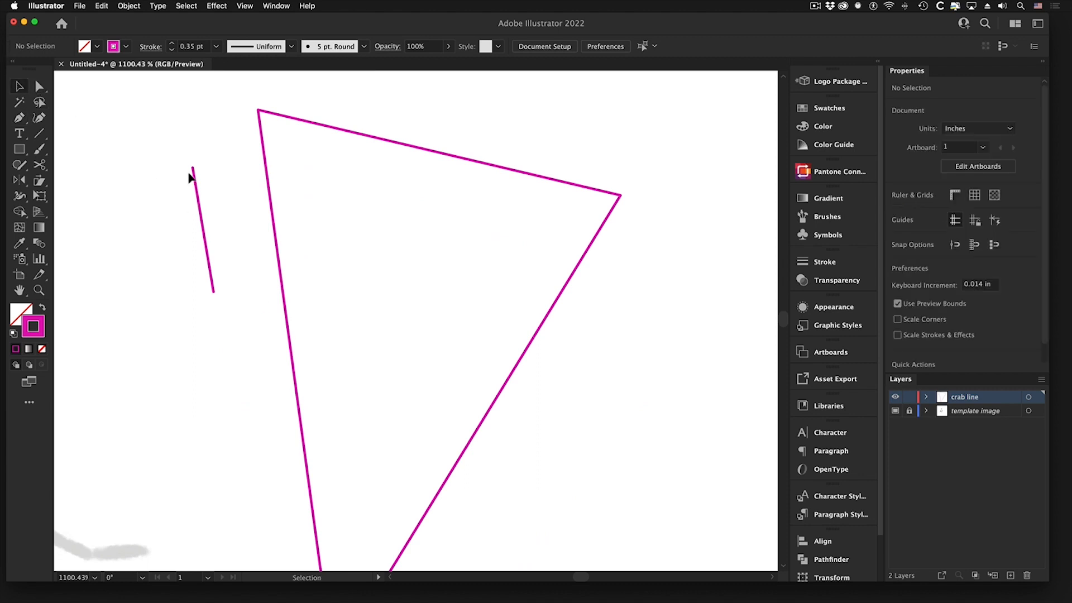
{"action": "left_click_drag", "start_coordinate": [167, 165], "coordinate": [215, 210]}
{"action": "key", "text": "Delete"}
Save the magenta triangle's appearance as a new graphic style.
{"action": "left_click", "coordinate": [465, 159]}
{"action": "left_click_drag", "start_coordinate": [482, 340], "coordinate": [480, 340]}
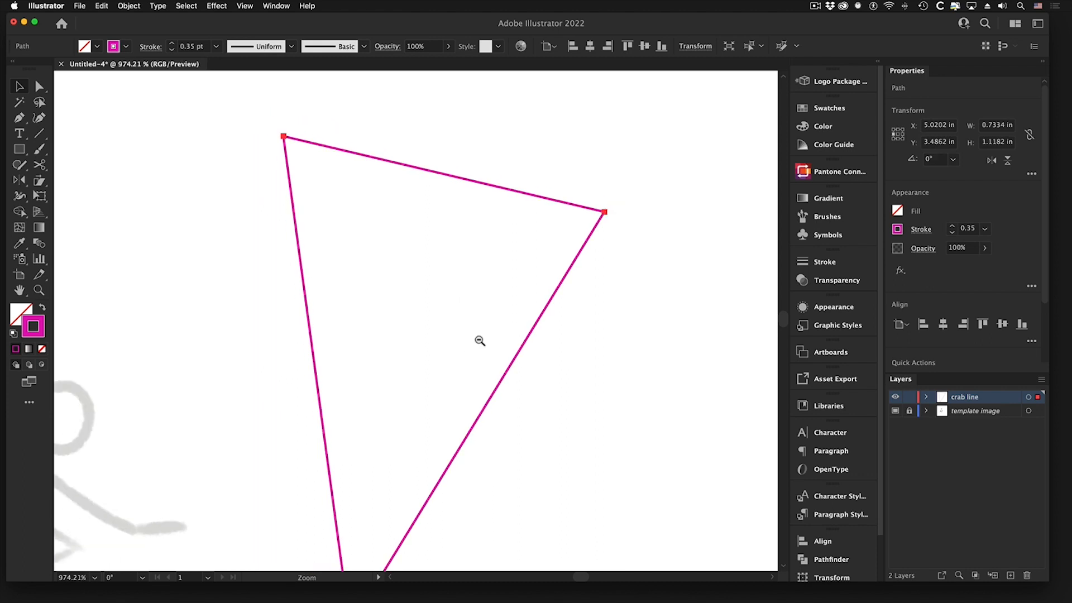
{"action": "left_click", "coordinate": [480, 341], "text": "alt"}
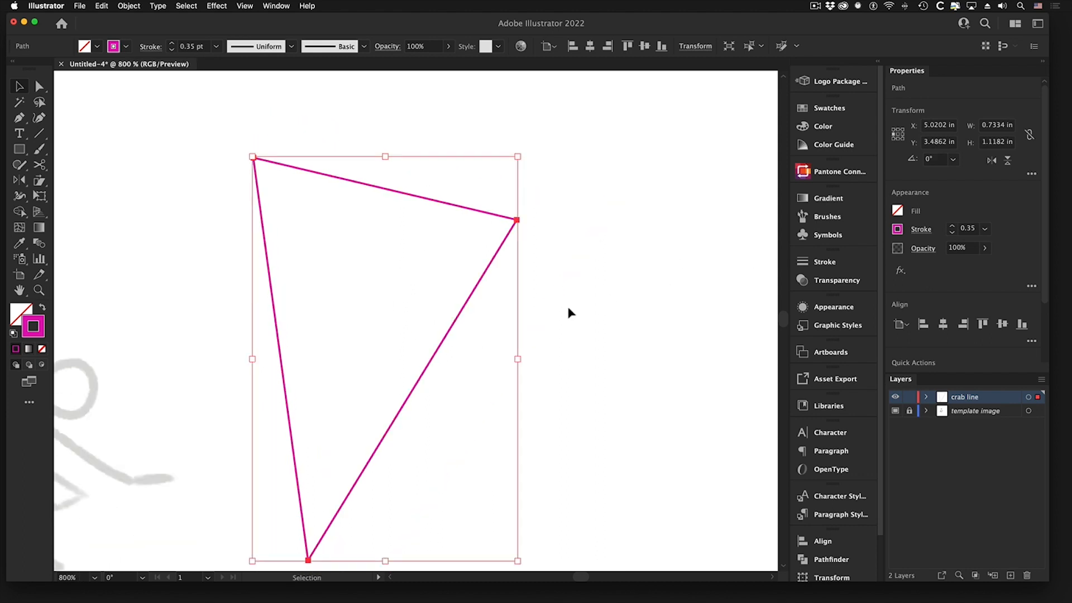
{"action": "scroll", "coordinate": [568, 313], "scroll_direction": "down", "scroll_amount": 2}
{"action": "scroll", "coordinate": [569, 313], "scroll_direction": "left", "scroll_amount": 4}
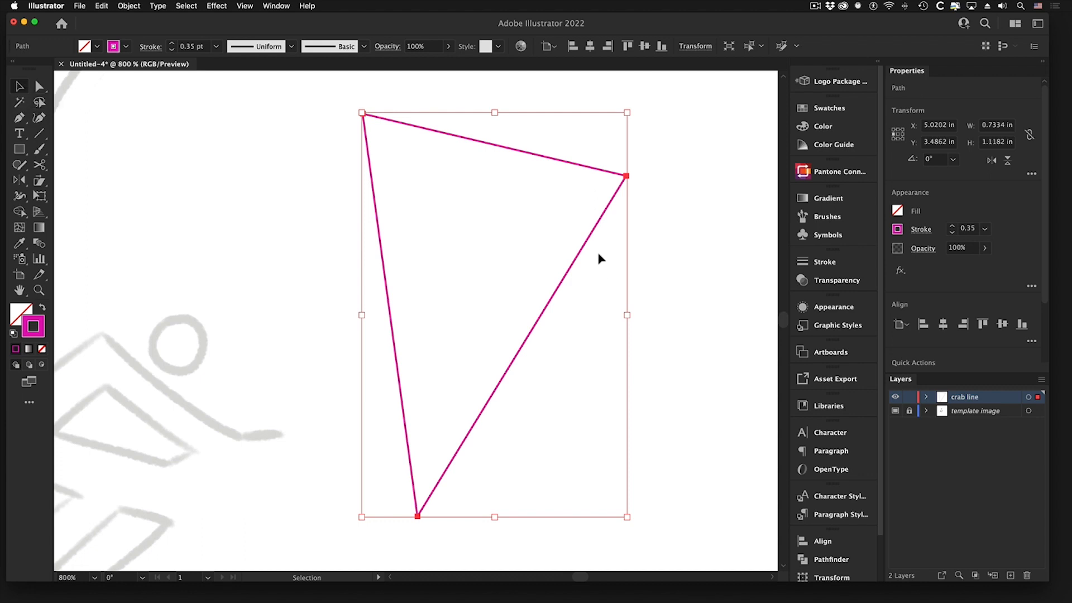
{"action": "left_click", "coordinate": [835, 326]}
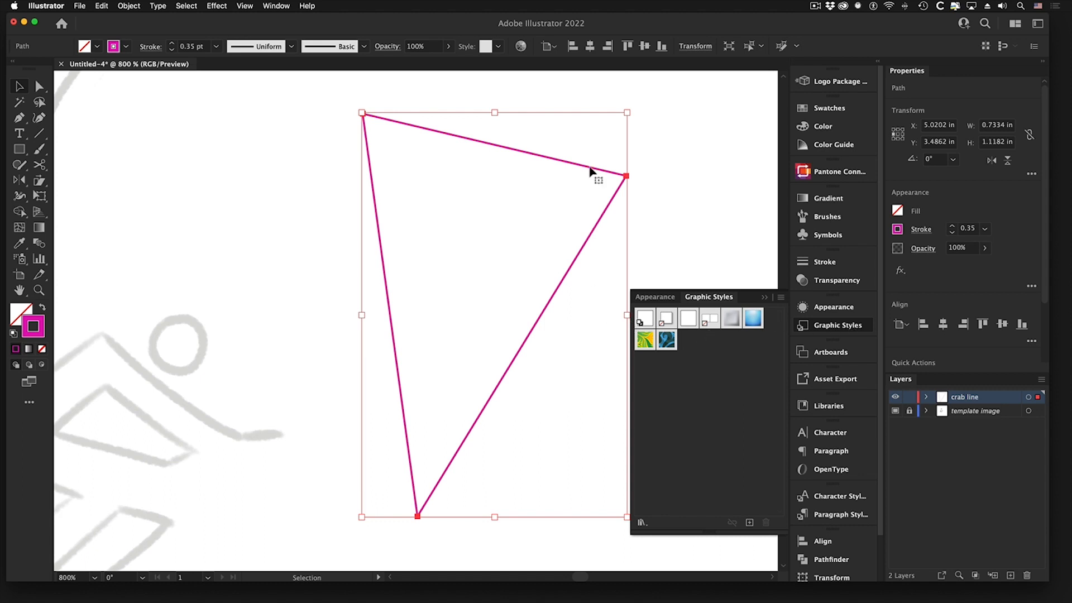
{"action": "left_click_drag", "start_coordinate": [590, 169], "coordinate": [692, 352]}
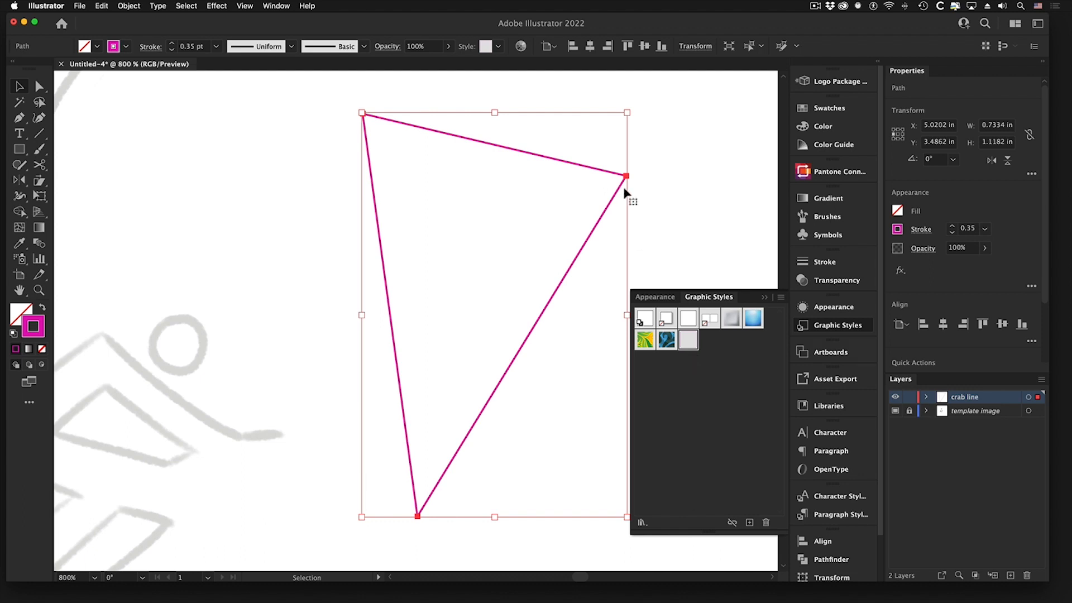
{"action": "left_click_drag", "start_coordinate": [587, 172], "coordinate": [657, 380]}
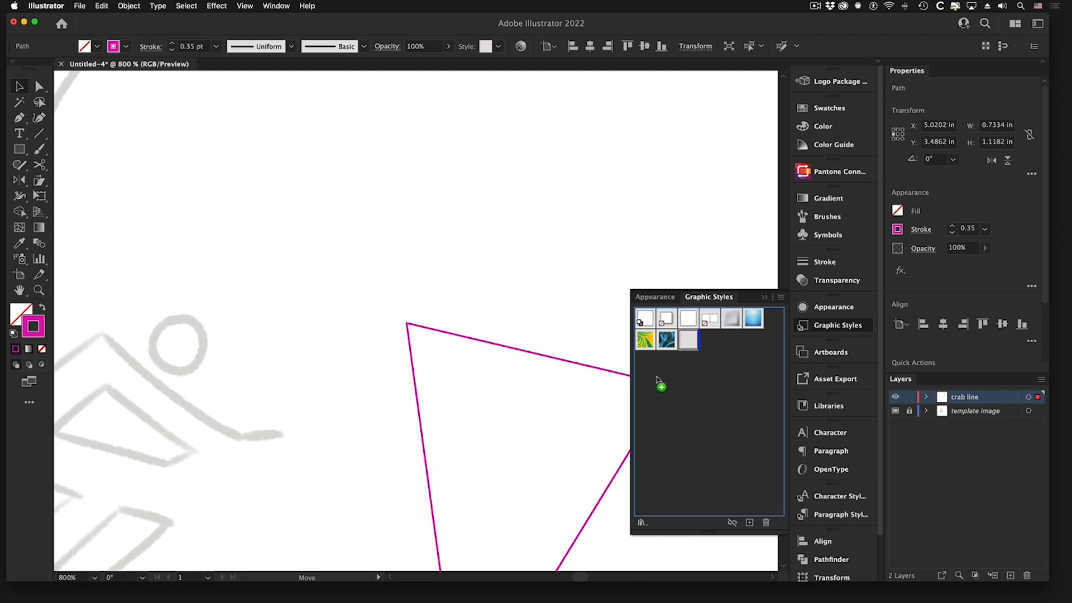
{"action": "left_click_drag", "start_coordinate": [657, 380], "coordinate": [528, 199]}
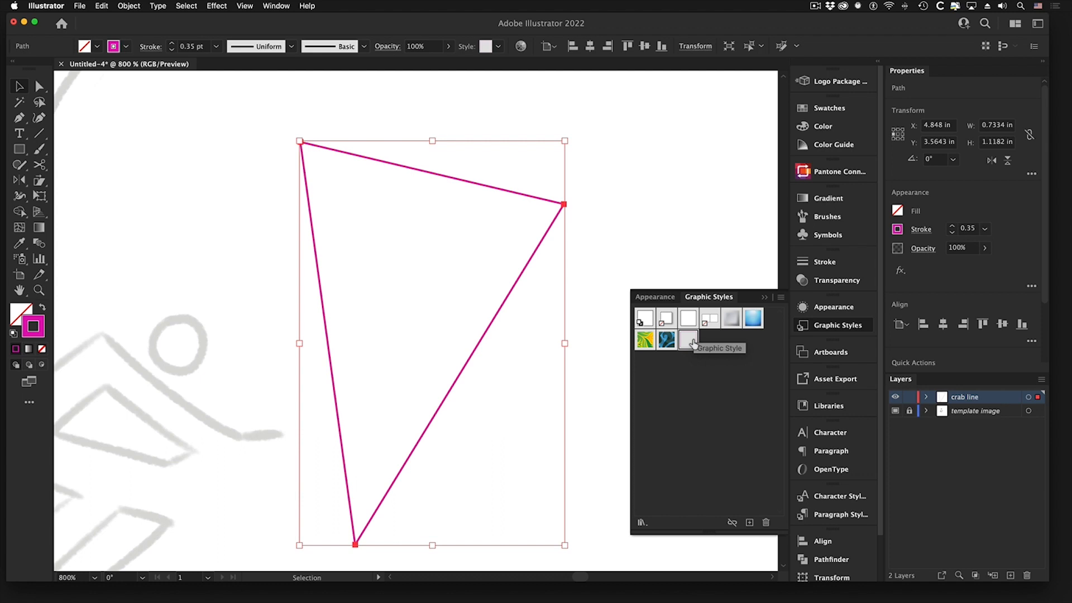
Rename the new graphic style as "Pink Line .35pt" and delete the sample triangle.
{"action": "double_click", "coordinate": [691, 340]}
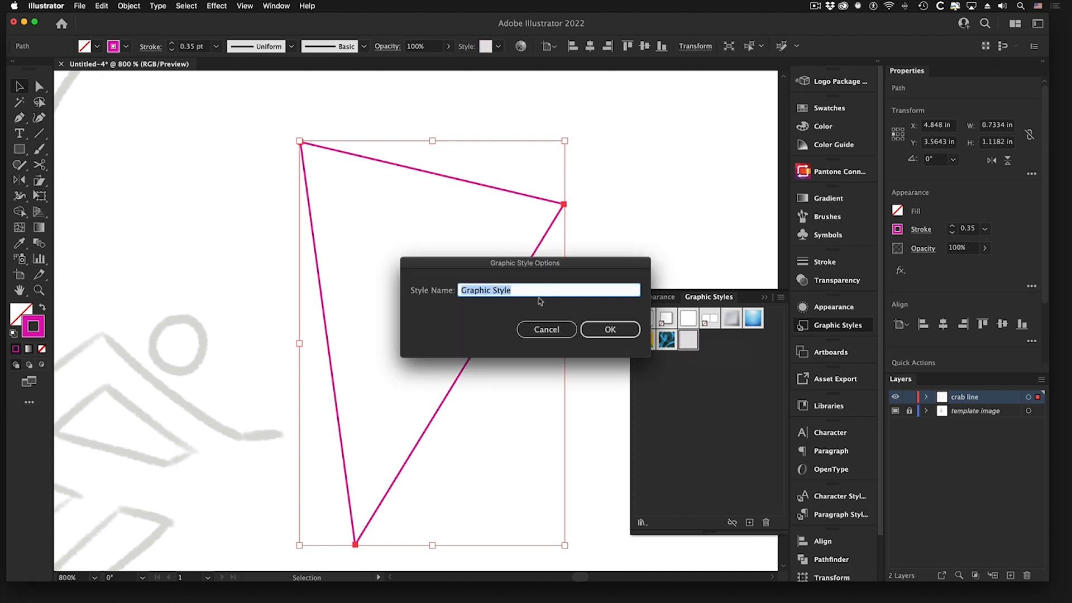
{"action": "type", "text": "Pink Line .35pt"}
{"action": "key", "text": "Return"}
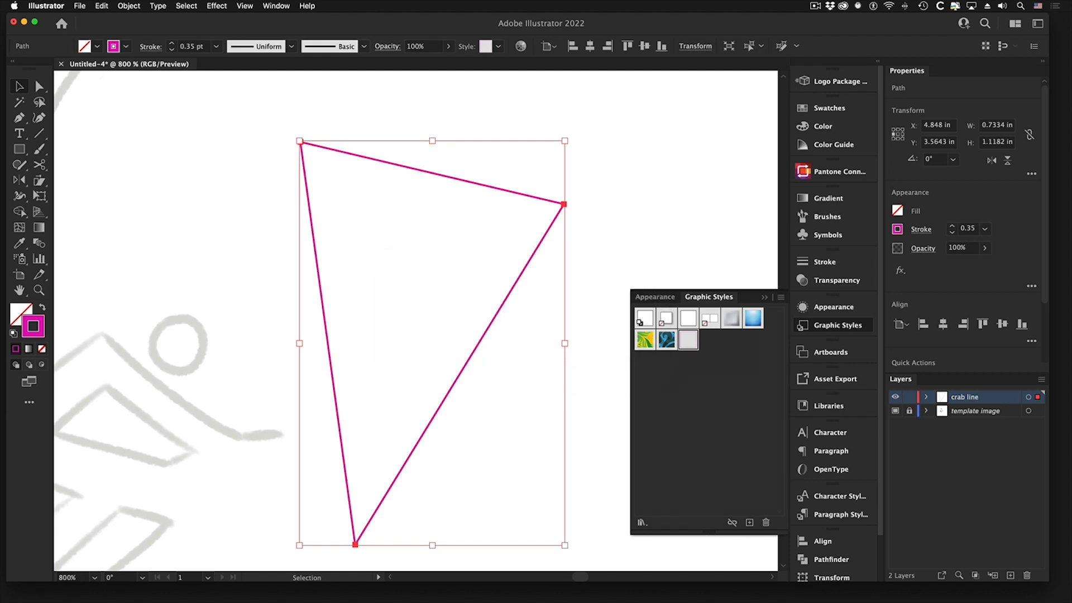
{"action": "key", "text": "Delete"}
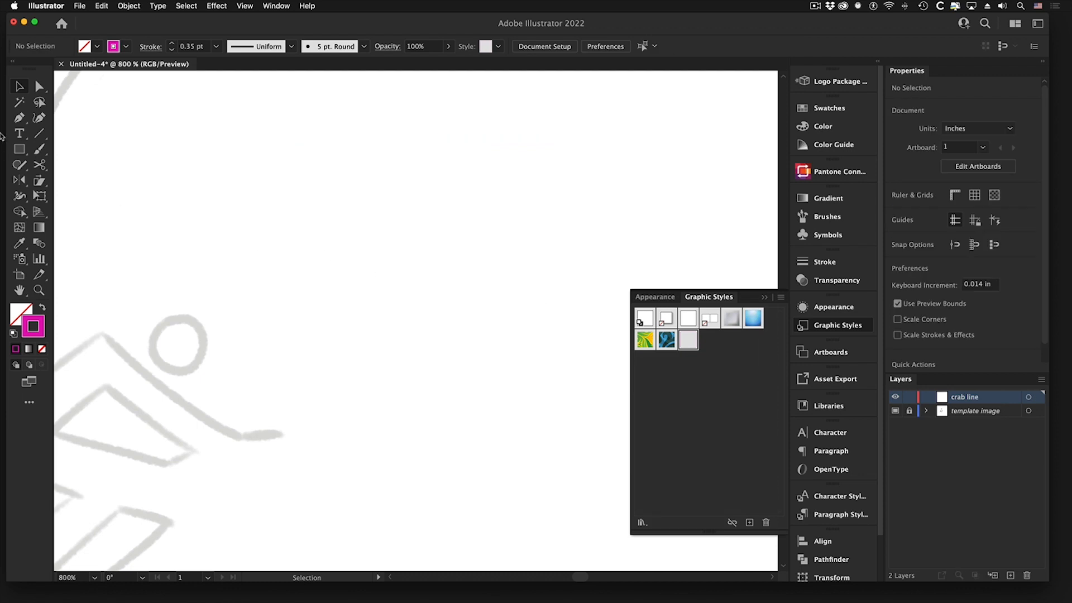
Draw a smaller closed three-point triangle with the Pen tool in the empty area beside the crab sketch.
{"action": "left_click", "coordinate": [19, 117]}
{"action": "left_click", "coordinate": [380, 209]}
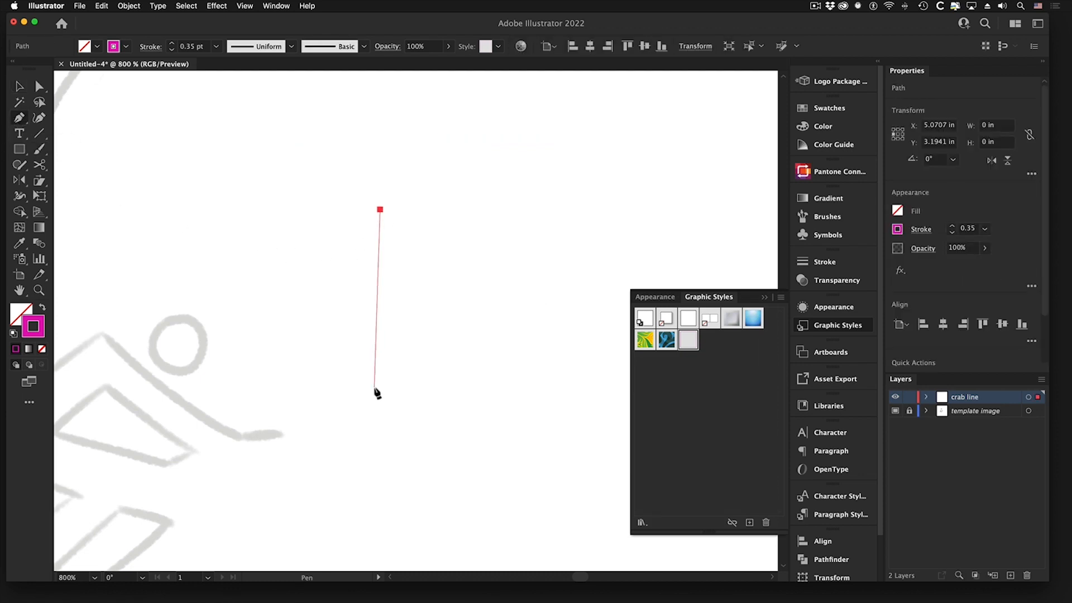
{"action": "left_click", "coordinate": [374, 387]}
{"action": "left_click", "coordinate": [497, 200]}
{"action": "left_click", "coordinate": [380, 210]}
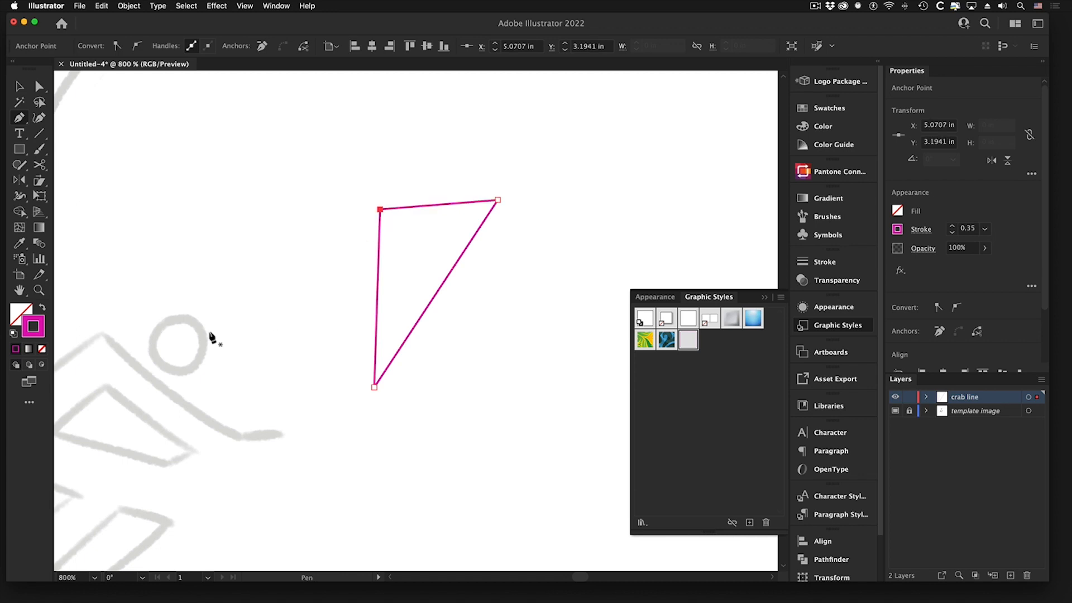
Change the new triangle's stroke color to black.
{"action": "double_click", "coordinate": [38, 324]}
{"action": "mouse_move", "coordinate": [424, 262]}
{"action": "left_mouse_down"}
{"action": "mouse_move", "coordinate": [387, 289]}
{"action": "mouse_move", "coordinate": [365, 346]}
{"action": "left_mouse_up"}
{"action": "left_click", "coordinate": [634, 192]}
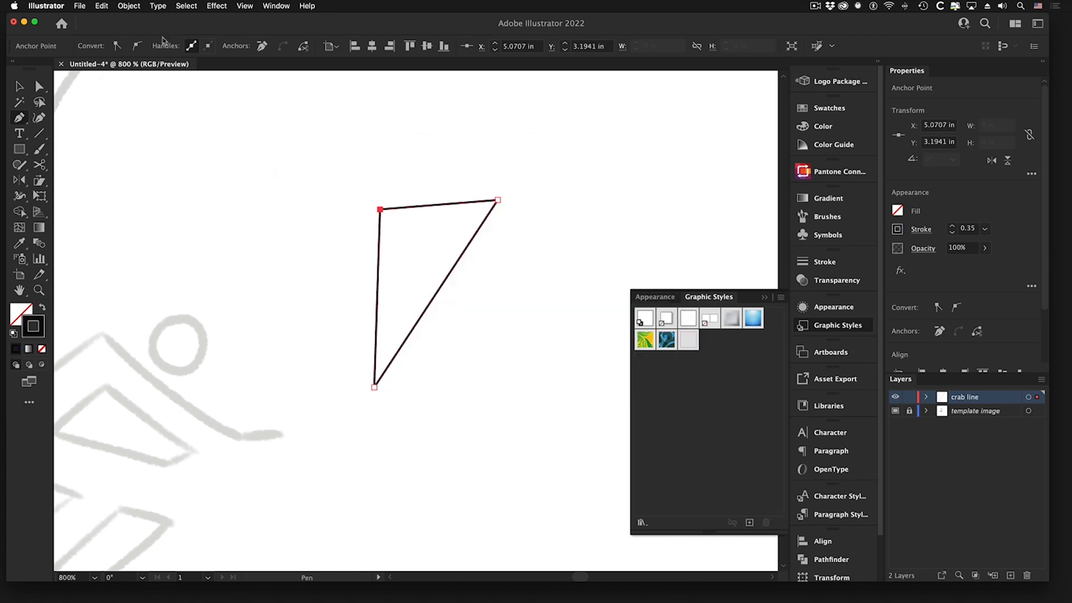
Set the black triangle's stroke weight to 4 pt with a butt cap and a miter join, and select the whole path.
{"action": "left_click", "coordinate": [19, 86]}
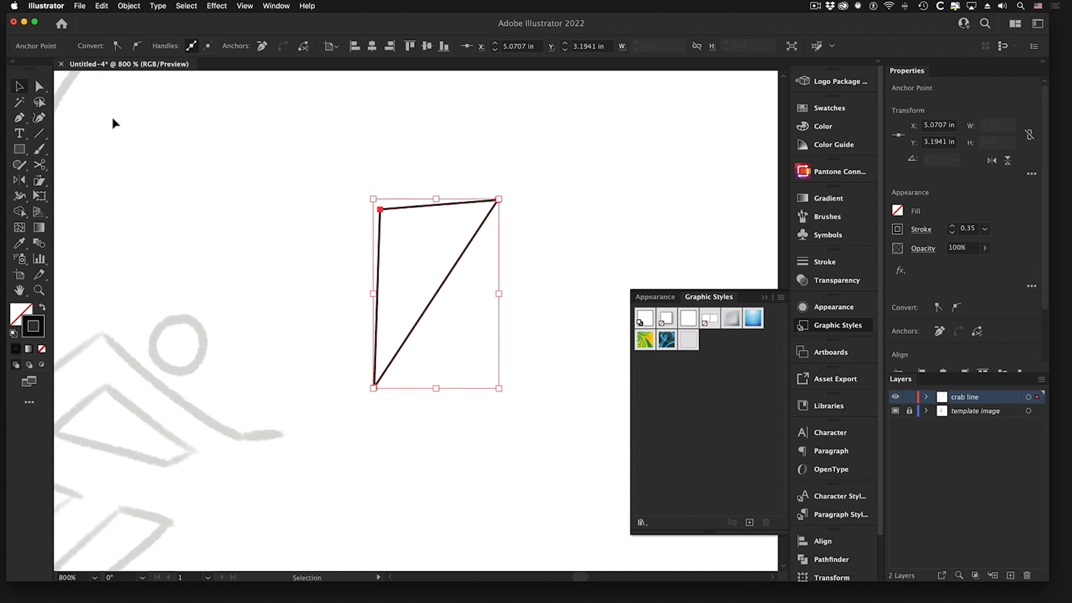
{"action": "left_click", "coordinate": [820, 264]}
{"action": "left_click", "coordinate": [684, 266]}
{"action": "left_click", "coordinate": [684, 266]}
{"action": "left_click", "coordinate": [684, 265]}
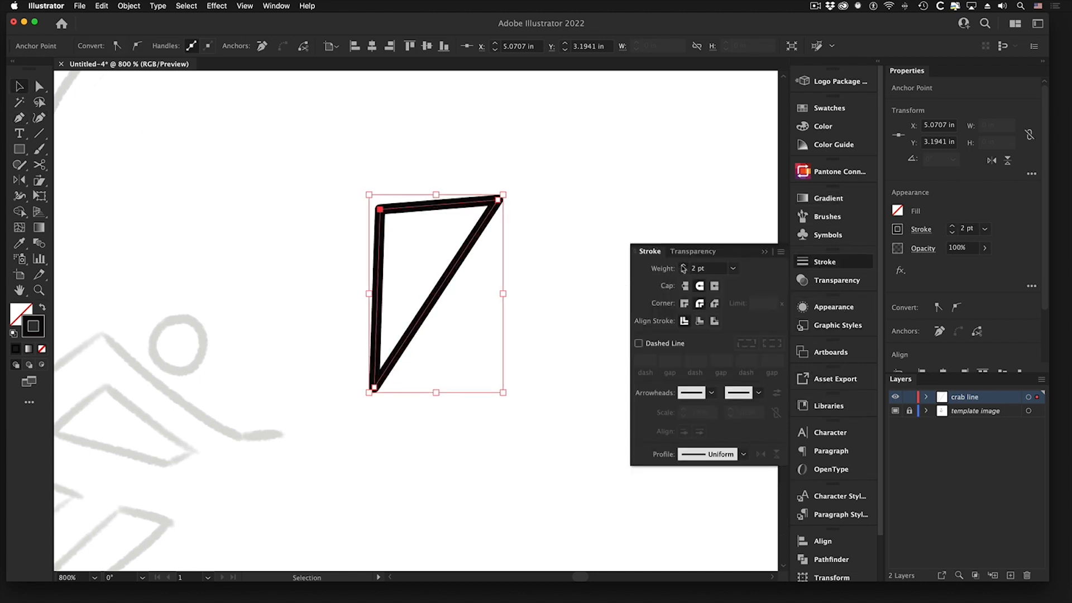
{"action": "left_click", "coordinate": [684, 266]}
{"action": "left_click", "coordinate": [685, 303]}
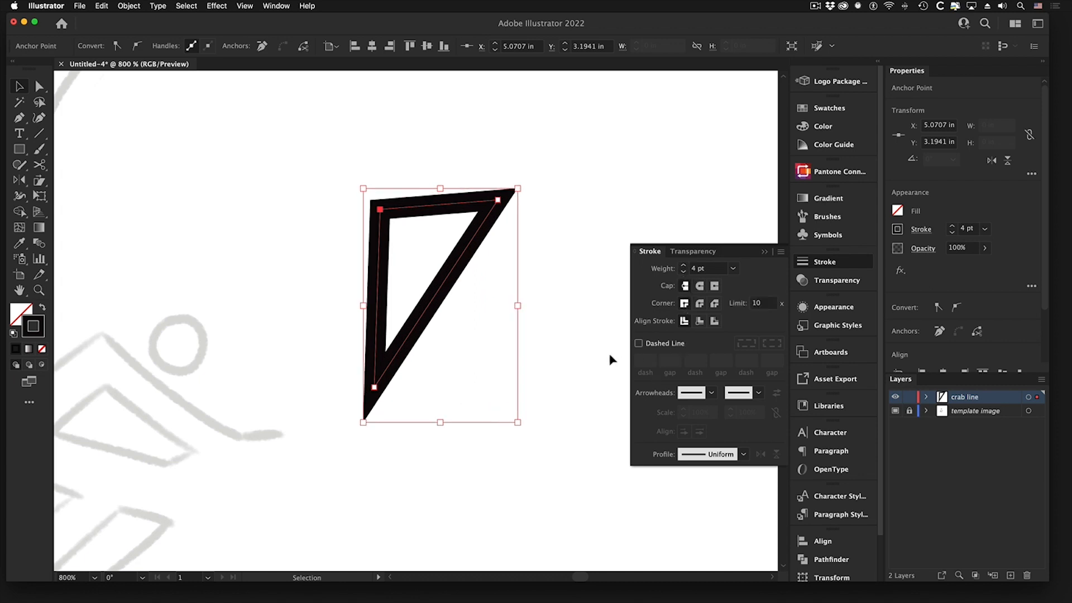
{"action": "left_click", "coordinate": [545, 243]}
{"action": "left_click", "coordinate": [460, 206]}
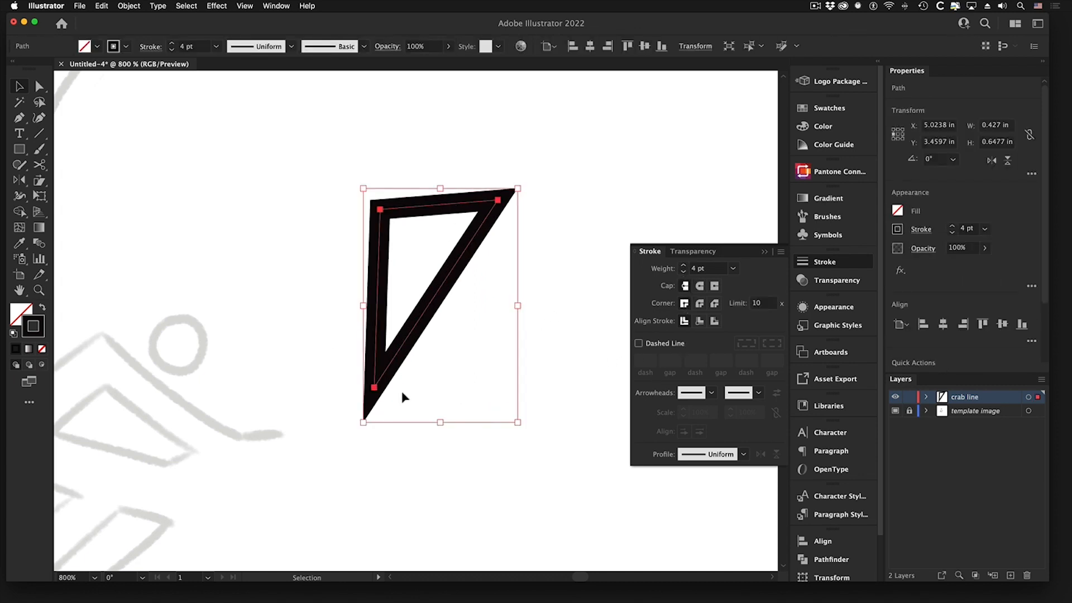
Apply the "Pink Line .35pt" graphic style to the black triangle and deselect it.
{"action": "left_click", "coordinate": [835, 328]}
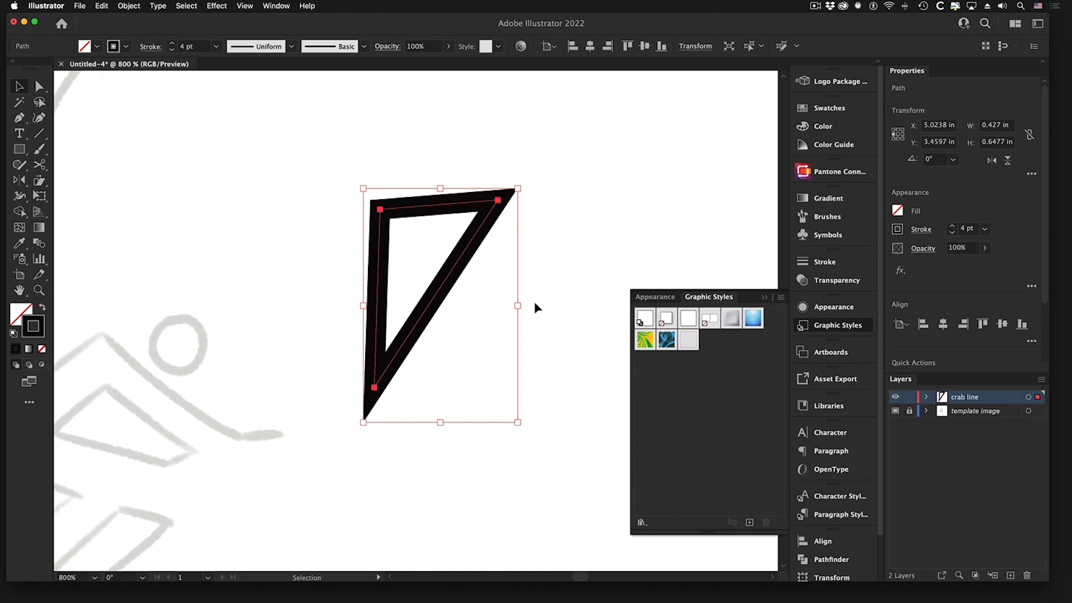
{"action": "left_click", "coordinate": [690, 340]}
{"action": "left_click", "coordinate": [527, 151]}
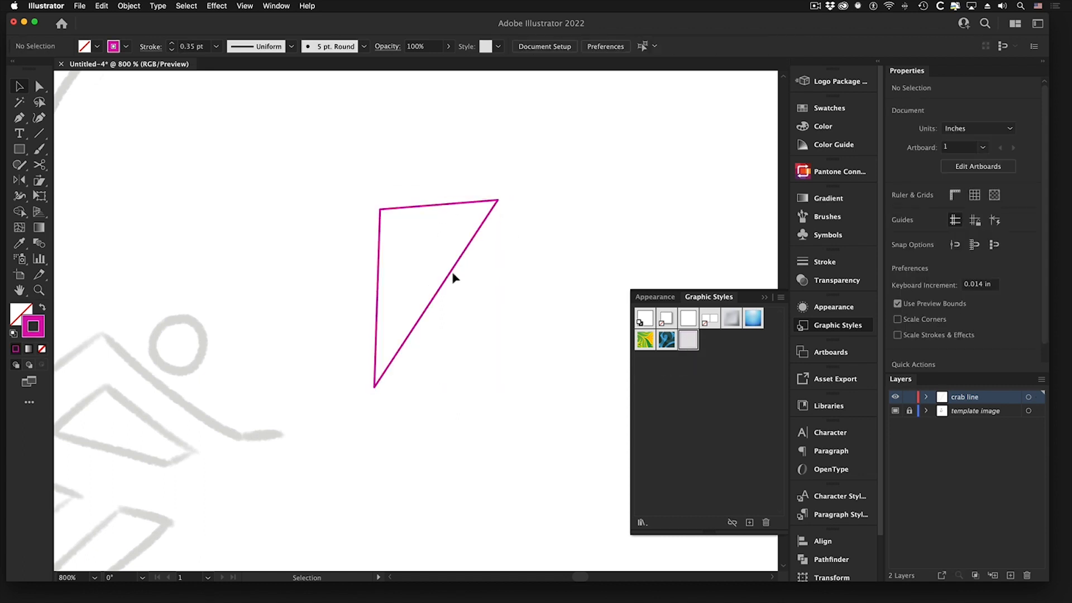
{"action": "key", "text": "z"}
{"action": "left_click_drag", "start_coordinate": [383, 201], "coordinate": [396, 254]}
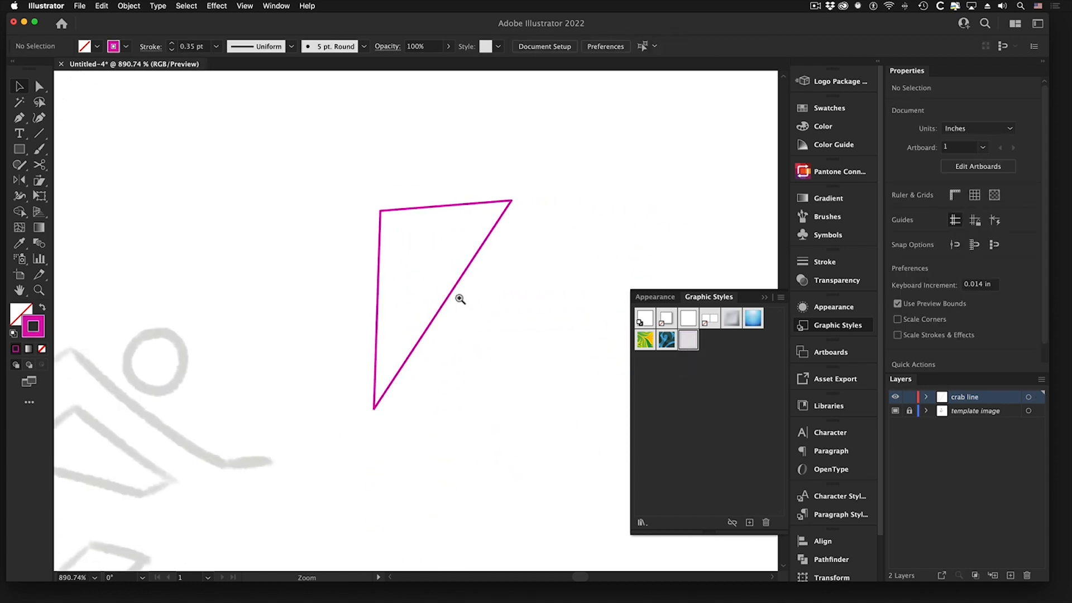
{"action": "key", "text": "v"}
{"action": "left_click", "coordinate": [853, 328]}
Delete the restyled test triangle from the crab line layer.
{"action": "key", "text": "z"}
{"action": "left_click", "coordinate": [441, 371], "text": "alt"}
{"action": "left_click", "coordinate": [437, 360], "text": "alt"}
{"action": "left_click", "coordinate": [437, 359], "text": "alt"}
{"action": "key", "text": "v"}
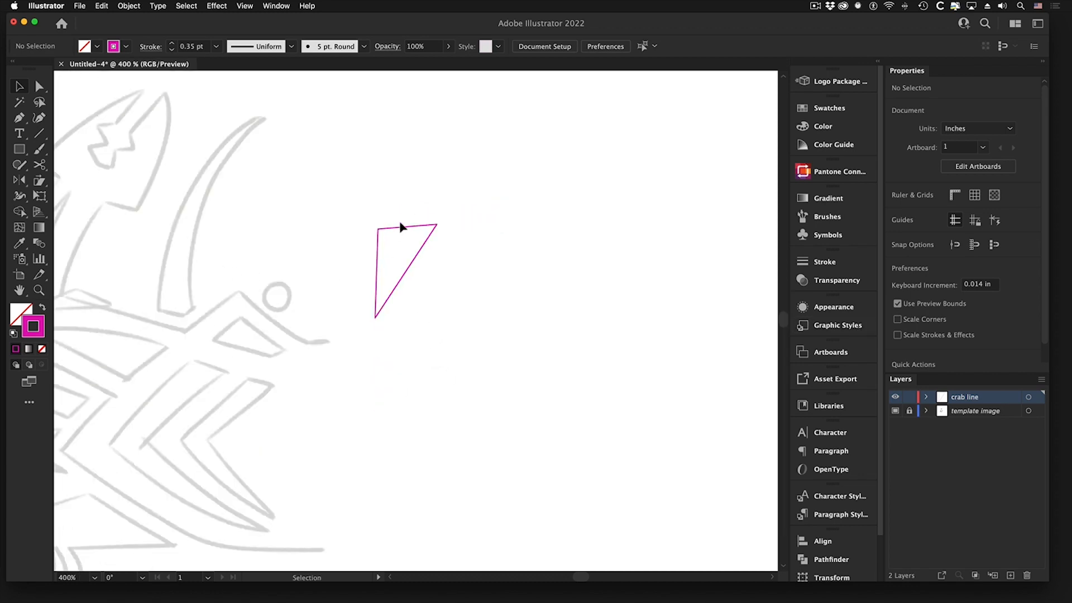
{"action": "left_click", "coordinate": [401, 228]}
{"action": "key", "text": "Delete"}
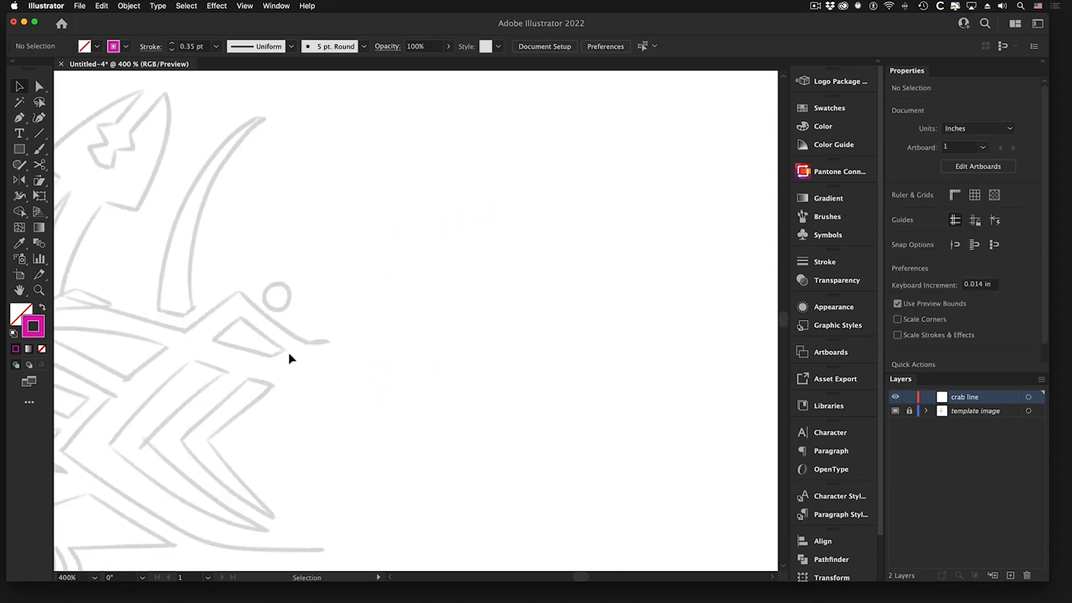
Start a Pen path at the outer end of the crab body's bottom line, adding a smooth anchor where the line begins to curve.
{"action": "left_click_drag", "start_coordinate": [295, 347], "coordinate": [495, 330]}
{"action": "left_click", "coordinate": [437, 385], "text": "alt+super"}
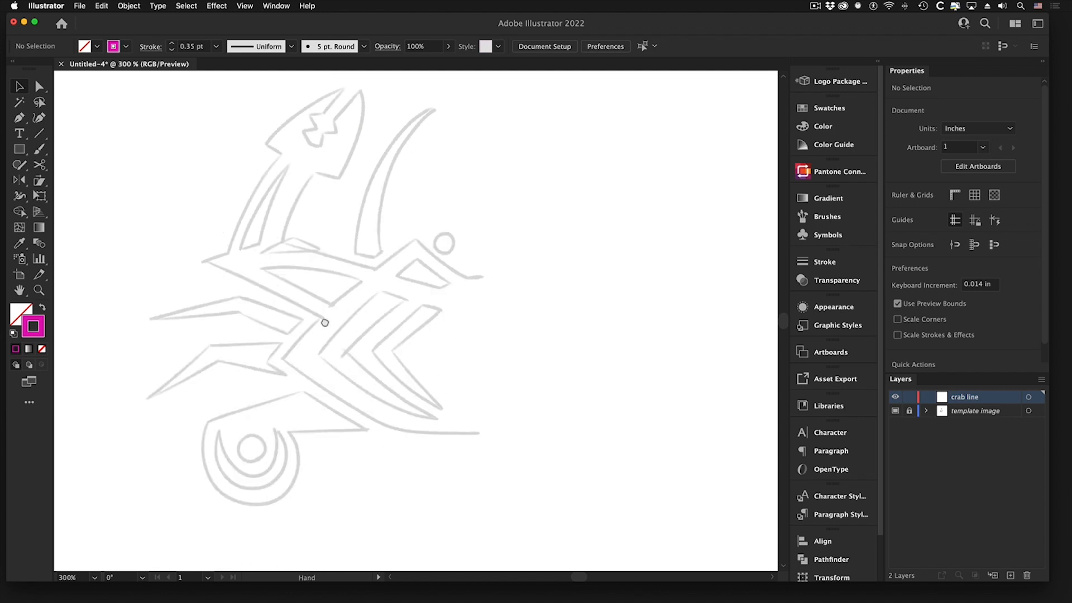
{"action": "left_click_drag", "start_coordinate": [325, 318], "coordinate": [359, 335]}
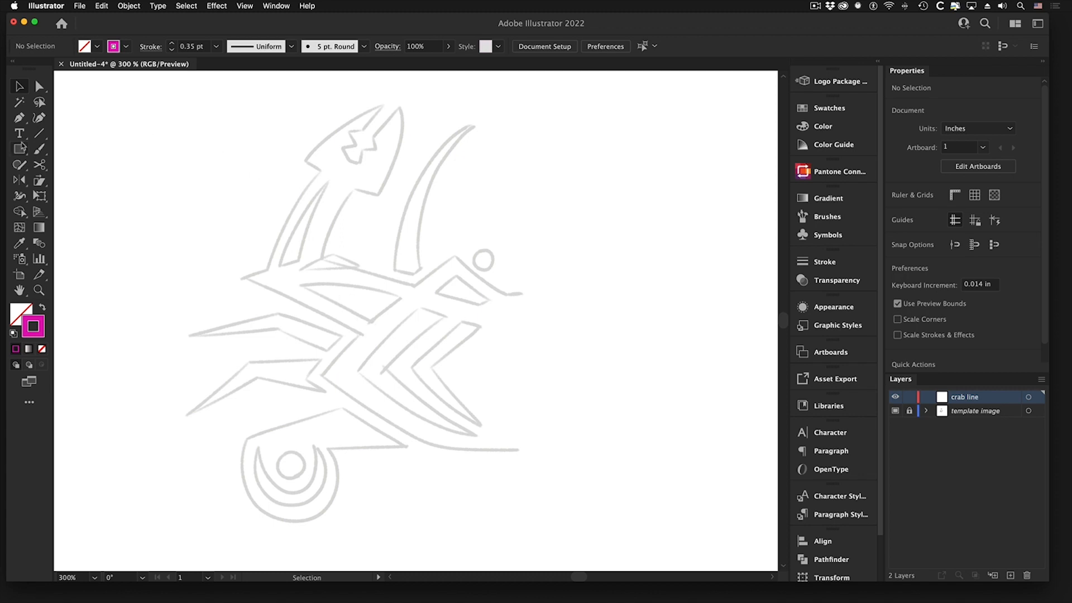
{"action": "left_click", "coordinate": [19, 120]}
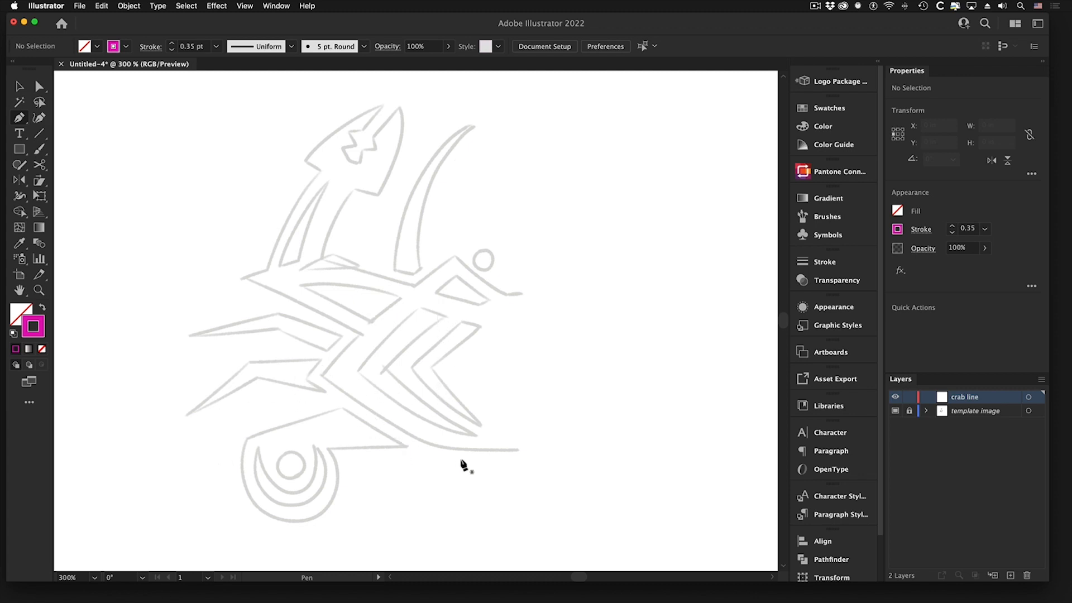
{"action": "left_click", "coordinate": [514, 451]}
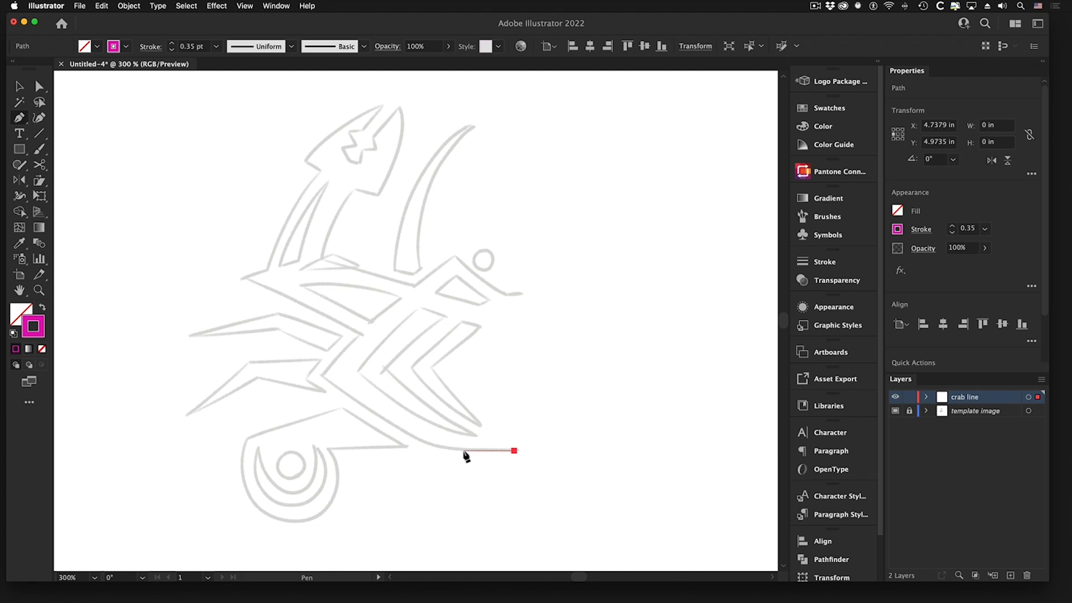
{"action": "left_click_drag", "start_coordinate": [464, 451], "coordinate": [446, 451]}
{"action": "left_click_drag", "start_coordinate": [443, 451], "coordinate": [438, 451]}
{"action": "left_click_drag", "start_coordinate": [437, 450], "coordinate": [435, 450]}
{"action": "left_click_drag", "start_coordinate": [435, 451], "coordinate": [443, 453]}
{"action": "left_click_drag", "start_coordinate": [436, 453], "coordinate": [433, 451]}
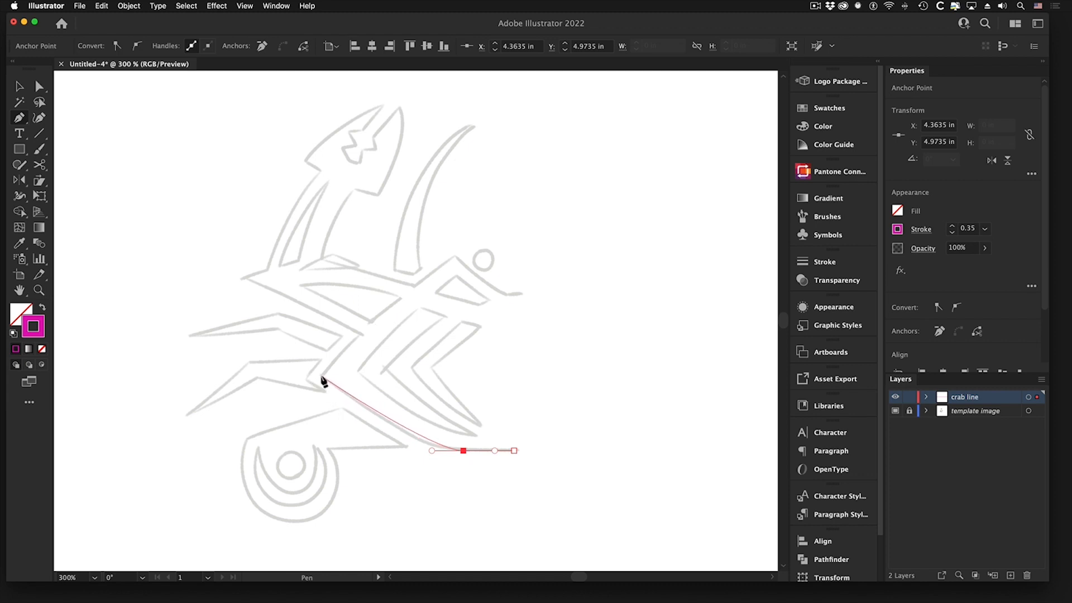
Continue the path through the body's left corner and top peak to the end of the short line below the eye, and deselect it.
{"action": "left_click_drag", "start_coordinate": [321, 376], "coordinate": [408, 376]}
{"action": "left_click", "coordinate": [456, 257]}
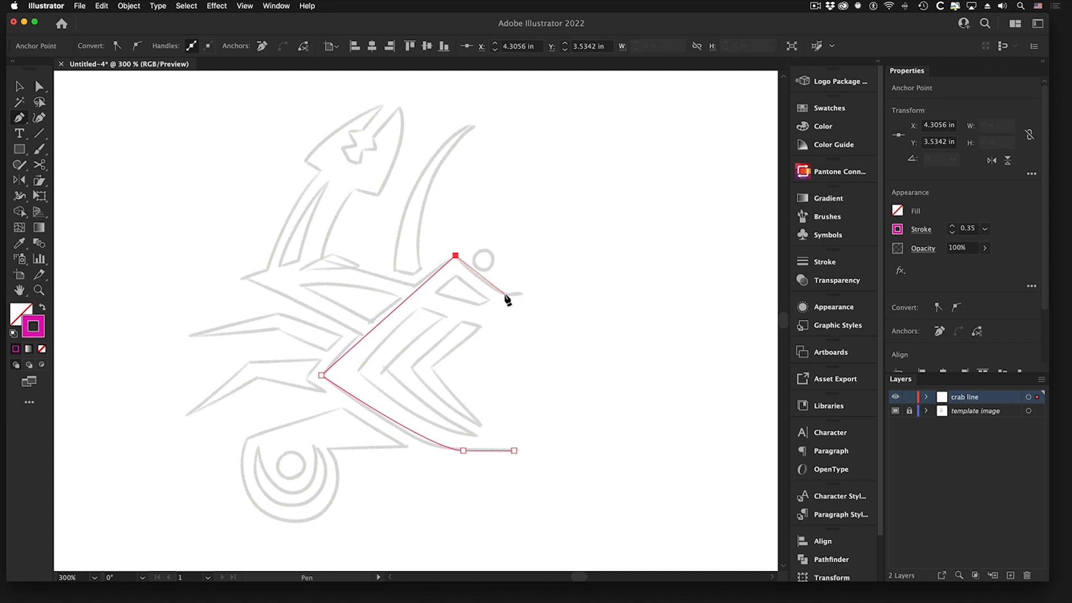
{"action": "left_click_drag", "start_coordinate": [505, 295], "coordinate": [515, 299]}
{"action": "left_click", "coordinate": [522, 296]}
{"action": "left_click", "coordinate": [543, 359], "text": "super"}
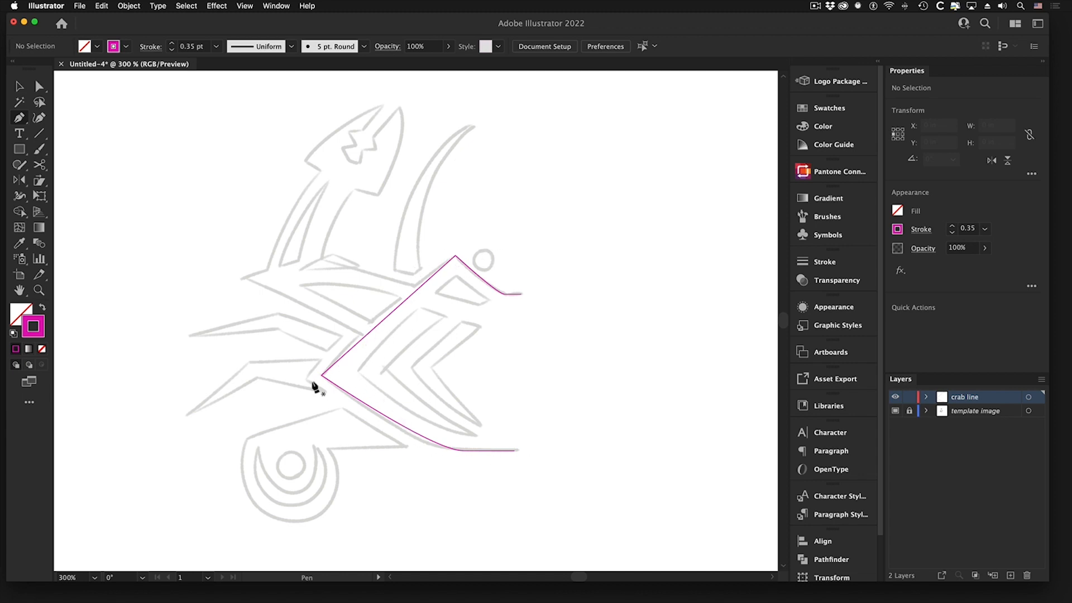
Lengthen the bottom curve's handle to match the sketch and nudge the anchor at the body outline's left corner into place.
{"action": "key", "text": "a"}
{"action": "key", "text": "super+space"}
{"action": "left_click_drag", "start_coordinate": [400, 330], "coordinate": [459, 345]}
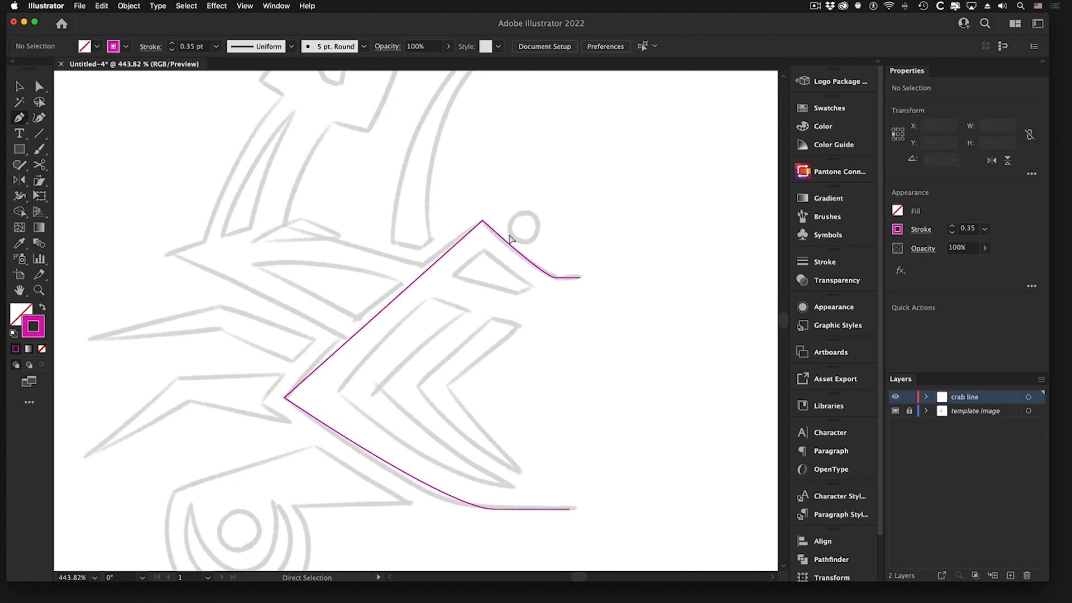
{"action": "left_click", "coordinate": [495, 510], "text": "super"}
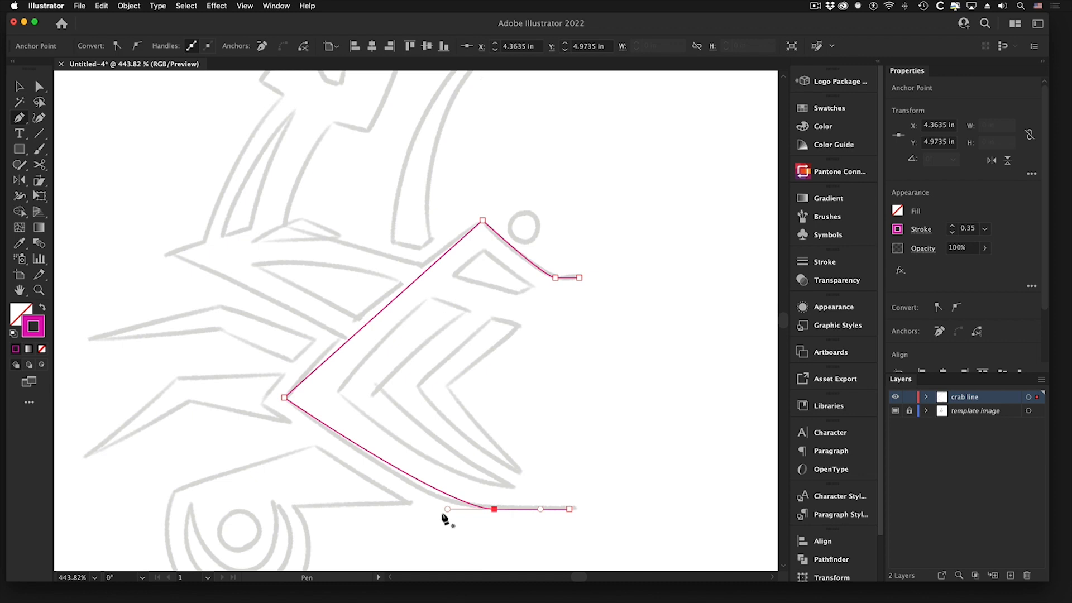
{"action": "key", "text": "super"}
{"action": "left_click_drag", "start_coordinate": [447, 509], "coordinate": [414, 511]}
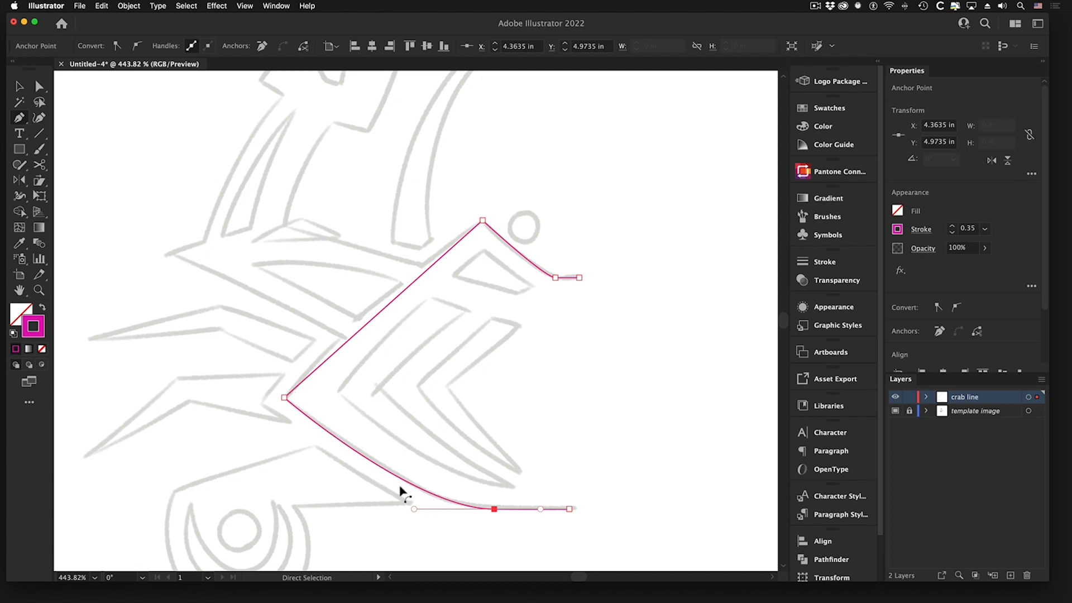
{"action": "left_click", "coordinate": [285, 399]}
{"action": "mouse_move", "coordinate": [285, 400]}
{"action": "left_mouse_down"}
{"action": "mouse_move", "coordinate": [277, 407]}
{"action": "mouse_move", "coordinate": [320, 431]}
{"action": "mouse_move", "coordinate": [329, 377]}
{"action": "mouse_move", "coordinate": [286, 401]}
{"action": "left_mouse_up"}
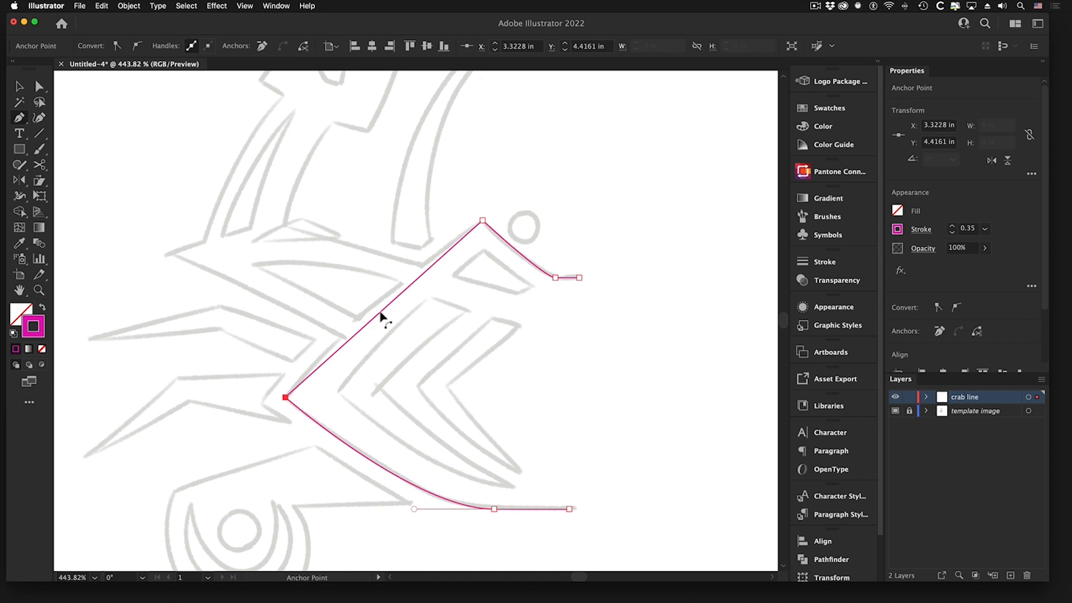
Bend the straight segment between the left corner and top peak to follow the sketch, refine its handles, and deselect the outline.
{"action": "key", "text": "p"}
{"action": "key", "text": "alt"}
{"action": "key", "text": "alt"}
{"action": "left_click_drag", "start_coordinate": [380, 317], "coordinate": [369, 314]}
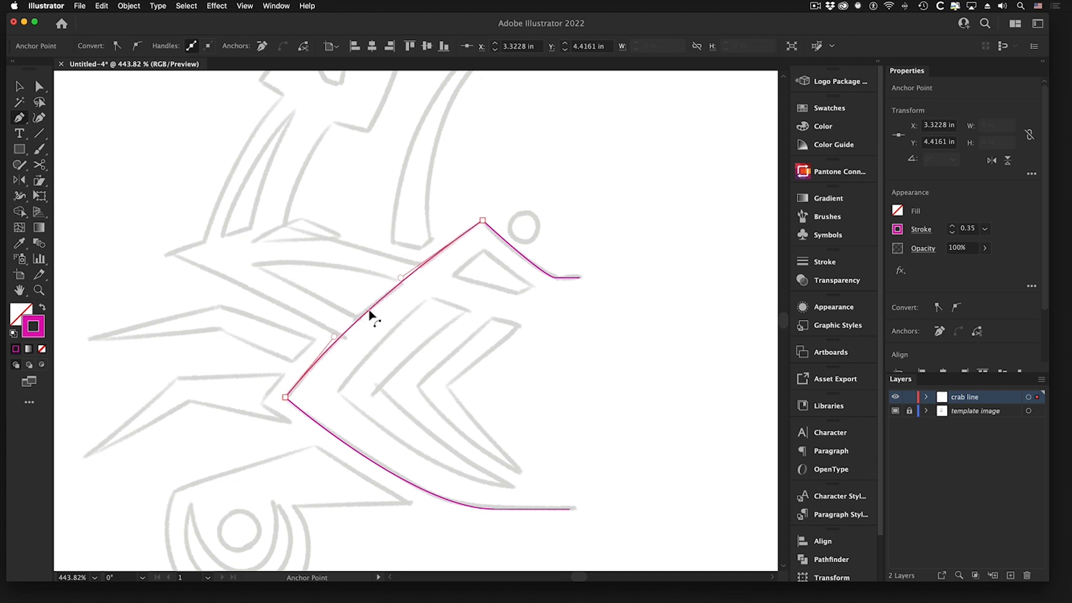
{"action": "left_click_drag", "start_coordinate": [369, 316], "coordinate": [369, 315]}
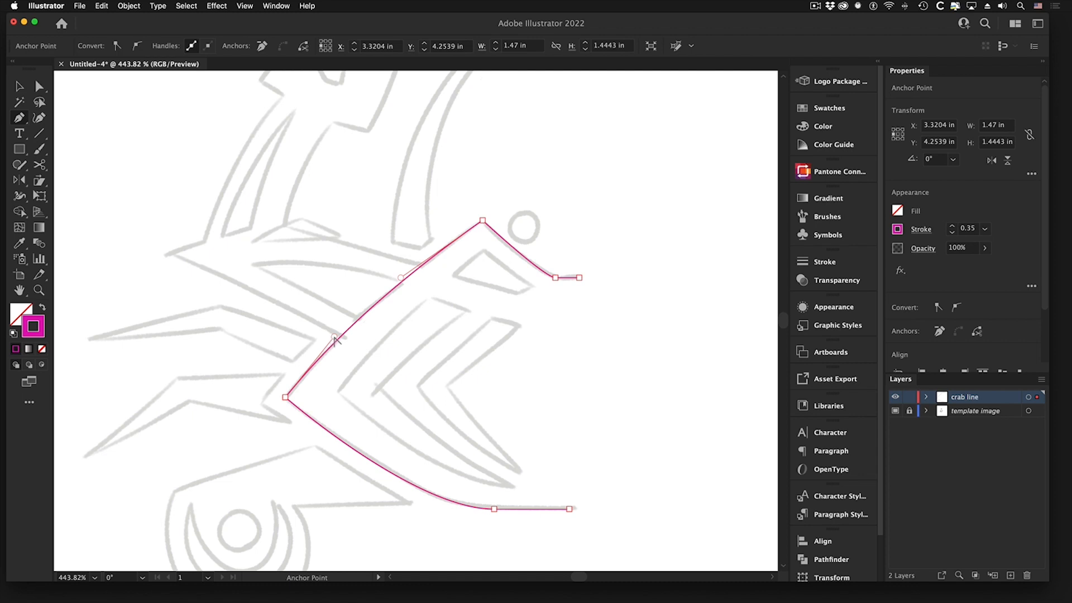
{"action": "left_click_drag", "start_coordinate": [334, 338], "coordinate": [328, 327]}
{"action": "left_click_drag", "start_coordinate": [331, 333], "coordinate": [334, 338]}
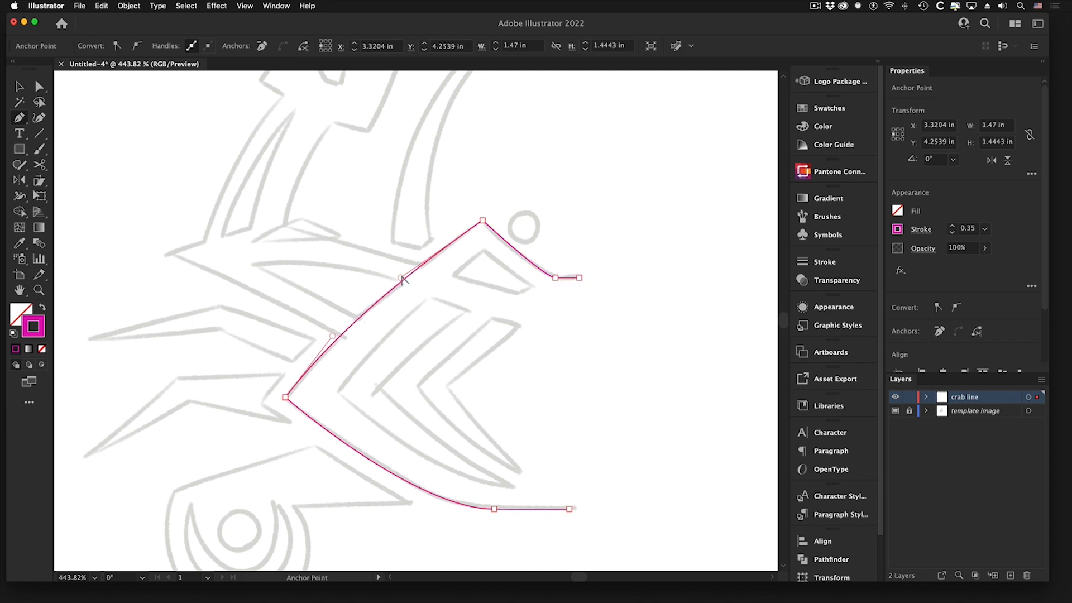
{"action": "mouse_move", "coordinate": [402, 277]}
{"action": "left_mouse_down"}
{"action": "mouse_move", "coordinate": [462, 232]}
{"action": "mouse_move", "coordinate": [307, 327]}
{"action": "mouse_move", "coordinate": [368, 287]}
{"action": "mouse_move", "coordinate": [359, 276]}
{"action": "mouse_move", "coordinate": [229, 368]}
{"action": "mouse_move", "coordinate": [280, 332]}
{"action": "mouse_move", "coordinate": [416, 272]}
{"action": "left_mouse_up"}
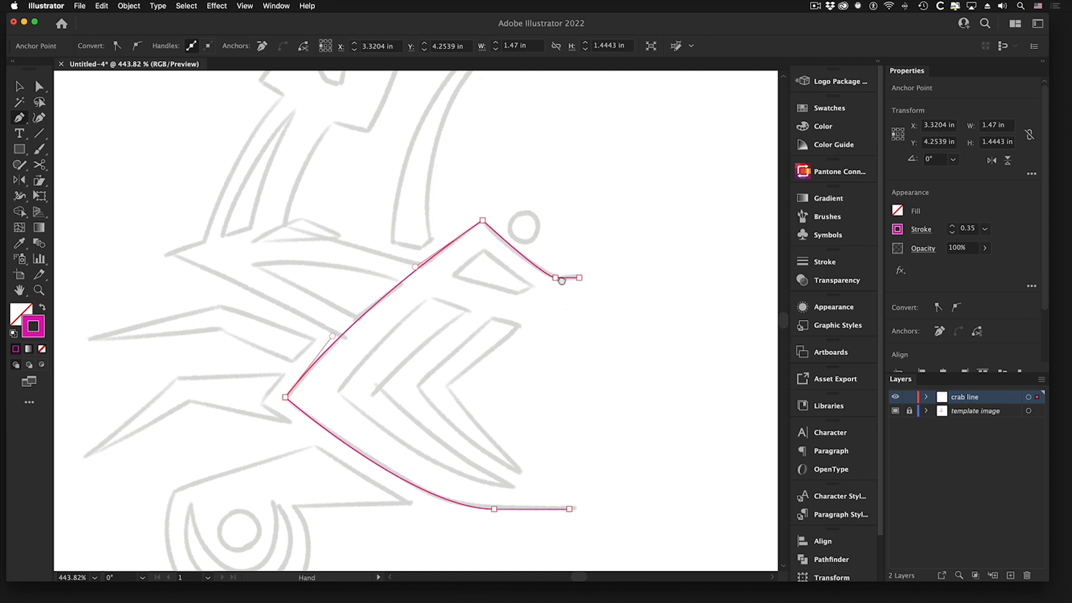
{"action": "left_click_drag", "start_coordinate": [543, 263], "coordinate": [483, 269]}
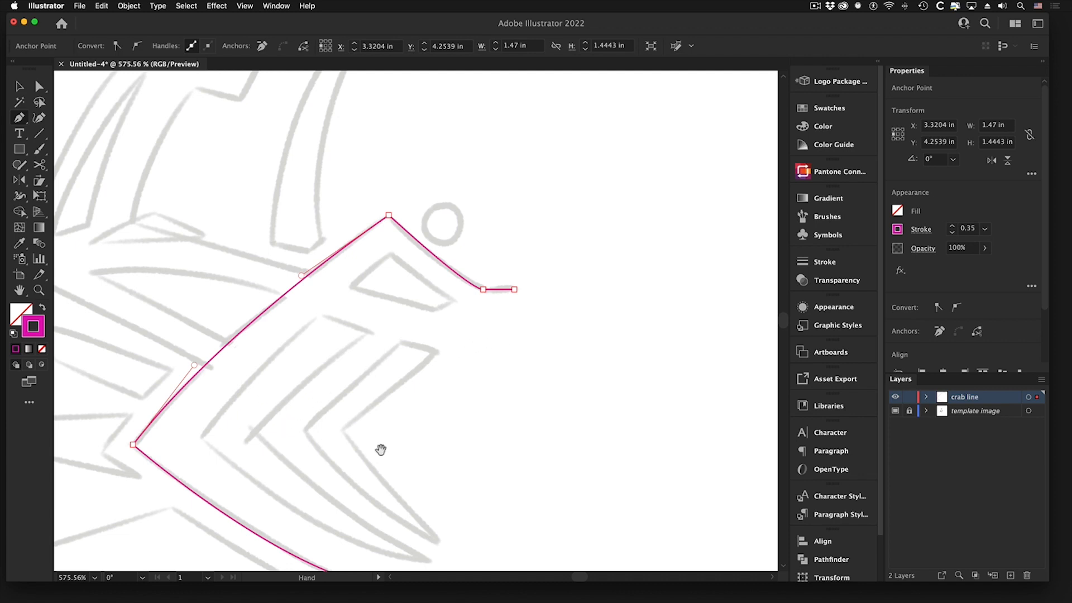
{"action": "left_click_drag", "start_coordinate": [381, 450], "coordinate": [398, 386]}
{"action": "key", "text": "super"}
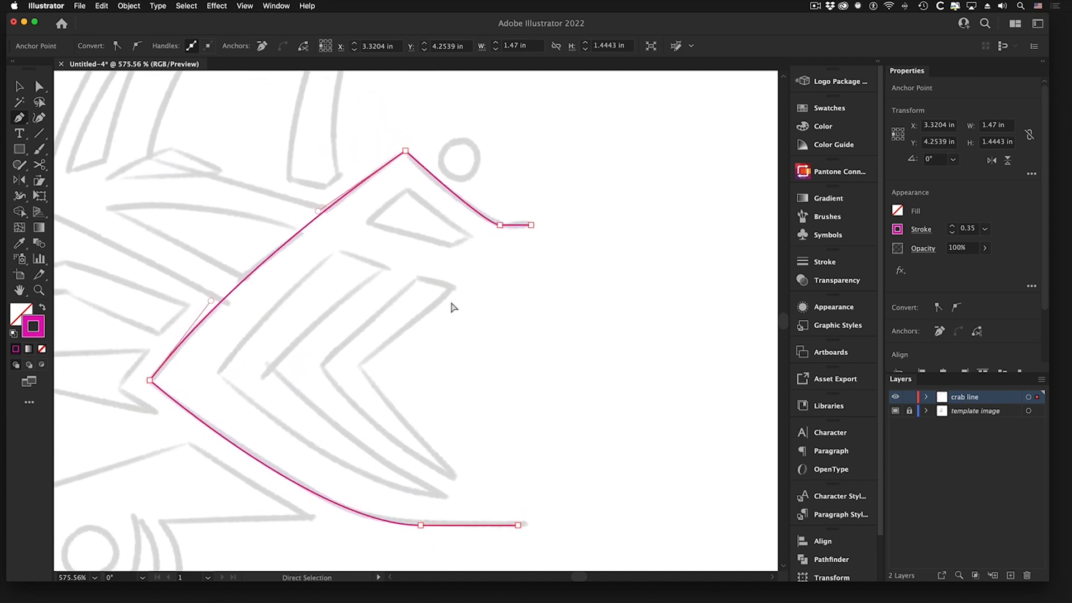
{"action": "left_click", "coordinate": [455, 305], "text": "super"}
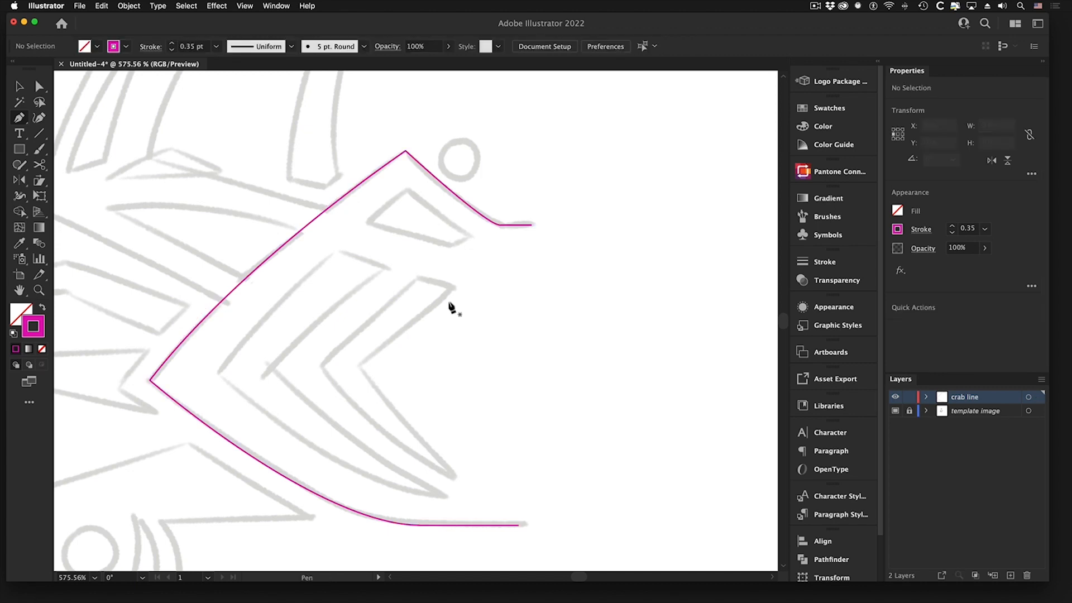
Trace the small four-sided shape beneath the body's peak as a closed path with a slightly curved upper-right edge.
{"action": "left_click", "coordinate": [452, 246]}
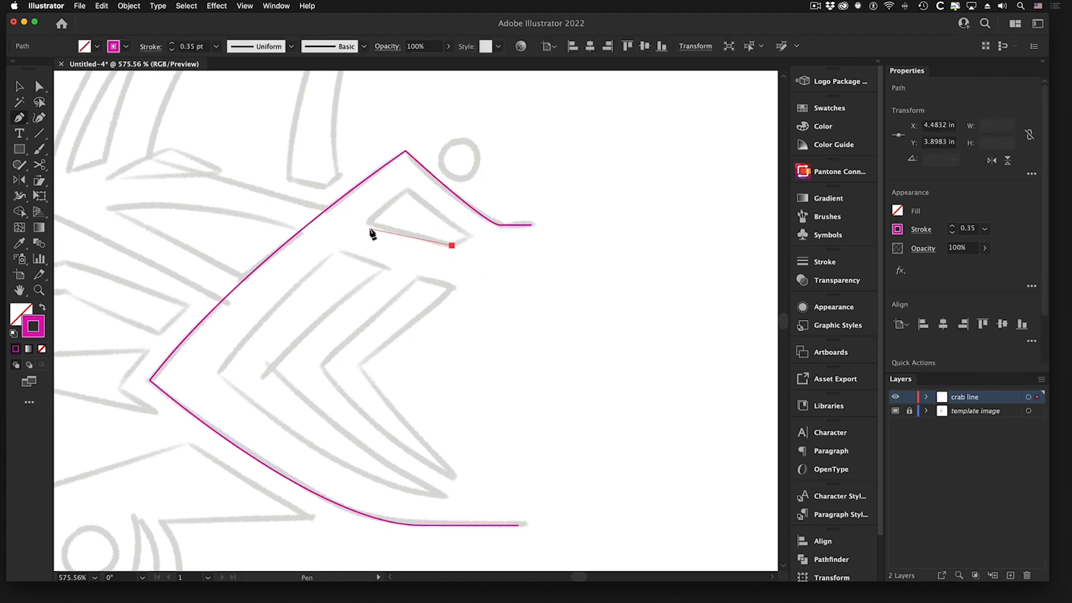
{"action": "left_click", "coordinate": [367, 223]}
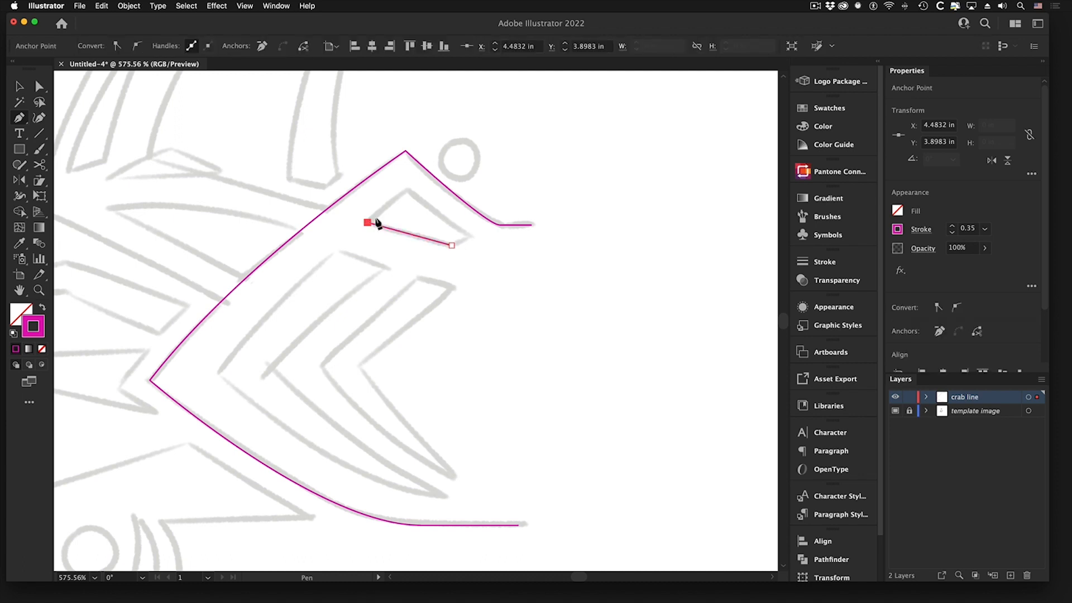
{"action": "left_click", "coordinate": [409, 191]}
{"action": "left_click", "coordinate": [468, 235]}
{"action": "mouse_move", "coordinate": [473, 240]}
{"action": "left_mouse_down"}
{"action": "mouse_move", "coordinate": [485, 232]}
{"action": "mouse_move", "coordinate": [483, 246]}
{"action": "left_mouse_up"}
{"action": "left_click_drag", "start_coordinate": [484, 244], "coordinate": [455, 246]}
{"action": "mouse_move", "coordinate": [463, 243]}
{"action": "left_mouse_down"}
{"action": "mouse_move", "coordinate": [486, 241]}
{"action": "mouse_move", "coordinate": [461, 244]}
{"action": "left_mouse_up"}
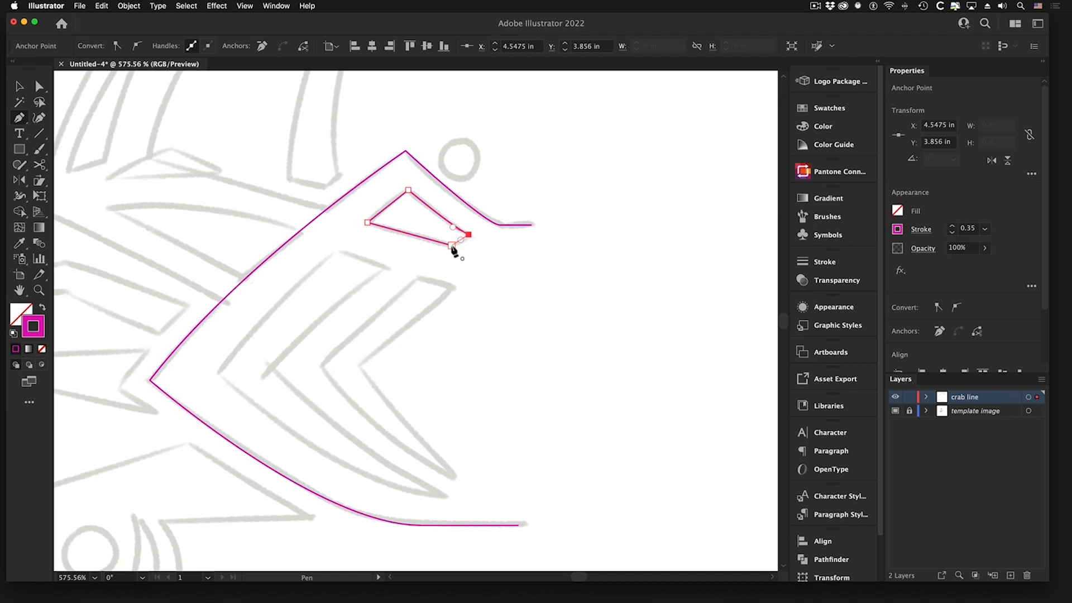
{"action": "left_click", "coordinate": [452, 246]}
Trace the larger chevron inside the crab body as a closed path of straight segments through its five corners.
{"action": "left_click", "coordinate": [441, 495]}
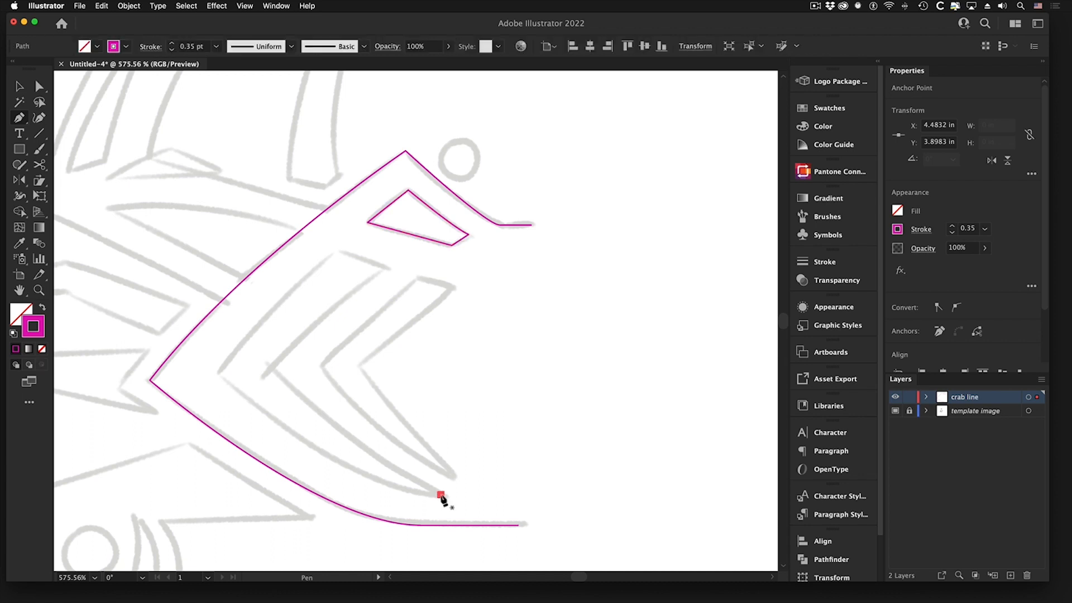
{"action": "left_click", "coordinate": [218, 373]}
{"action": "left_click", "coordinate": [339, 250]}
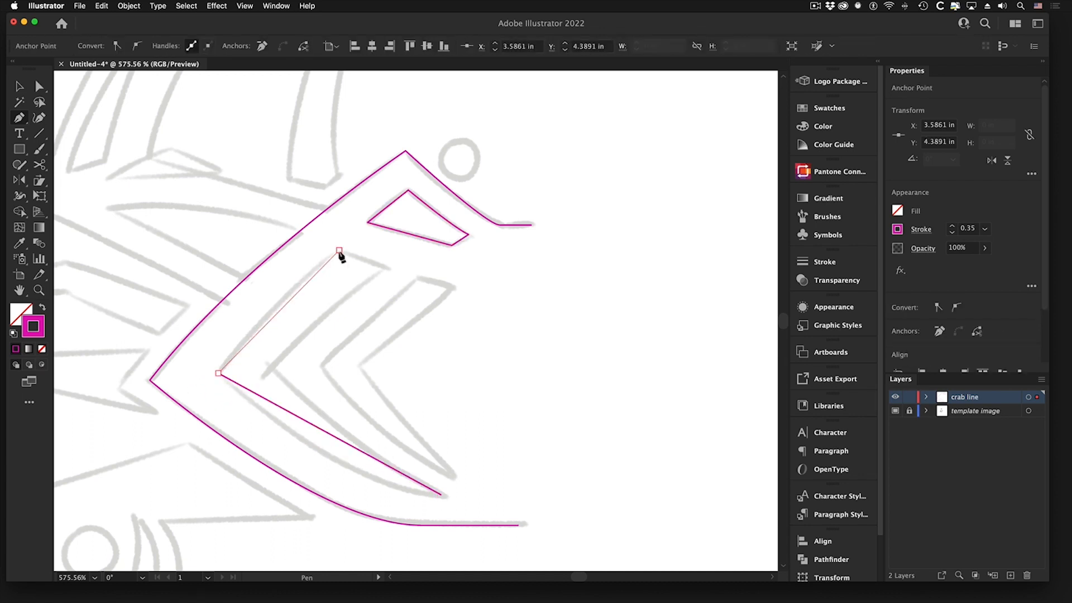
{"action": "left_click", "coordinate": [384, 267]}
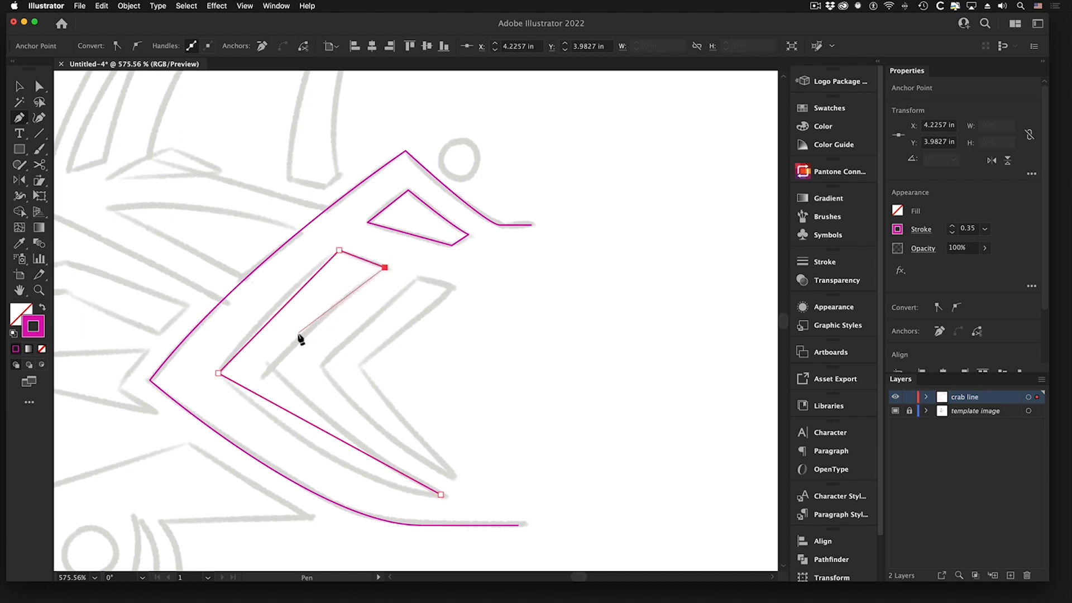
{"action": "left_click", "coordinate": [270, 369]}
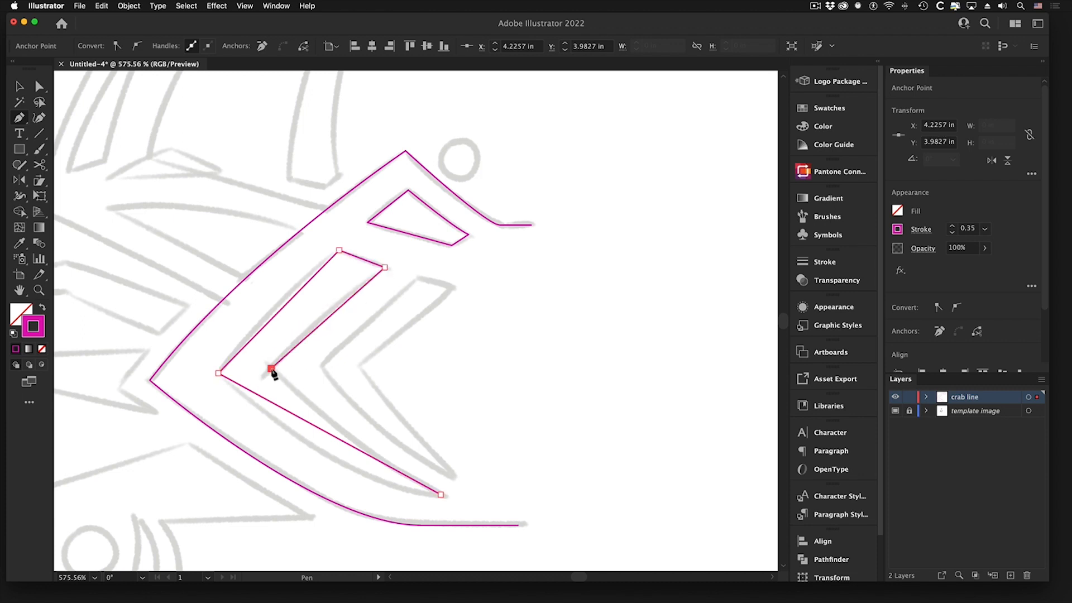
{"action": "left_click", "coordinate": [441, 494]}
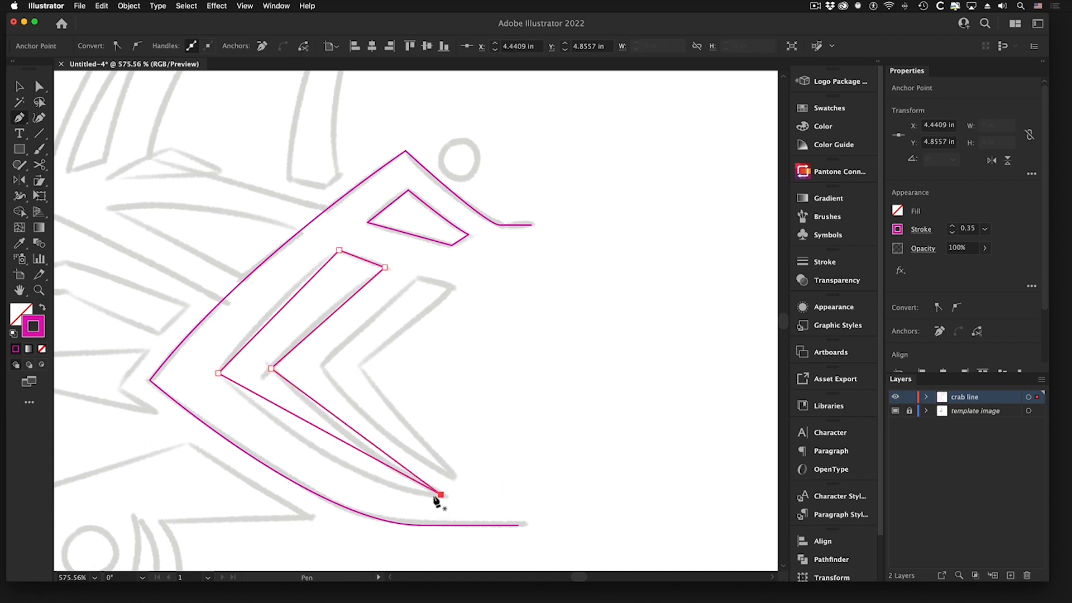
Bend the four long sides of the larger chevron into curves that follow the sketch.
{"action": "key", "text": "alt"}
{"action": "left_click_drag", "start_coordinate": [327, 441], "coordinate": [340, 465]}
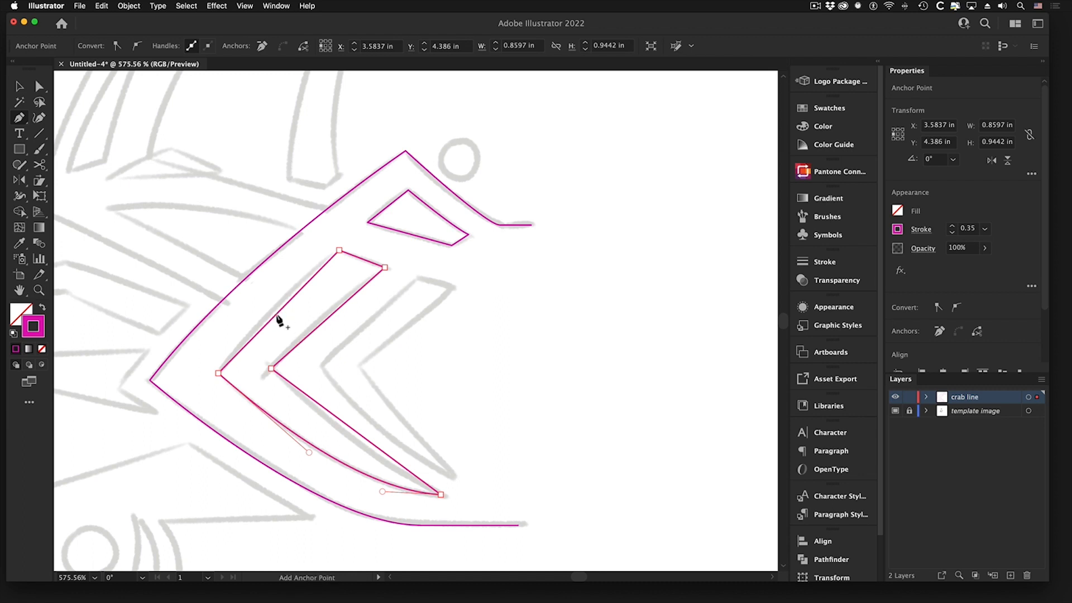
{"action": "key", "text": "alt"}
{"action": "left_click_drag", "start_coordinate": [277, 320], "coordinate": [276, 307]}
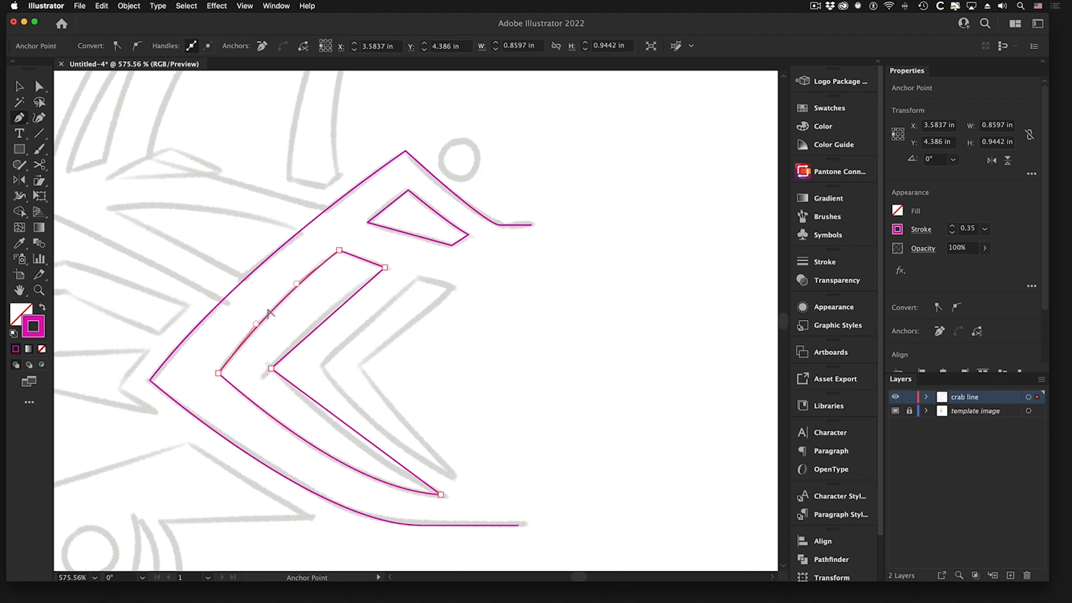
{"action": "left_click", "coordinate": [328, 322]}
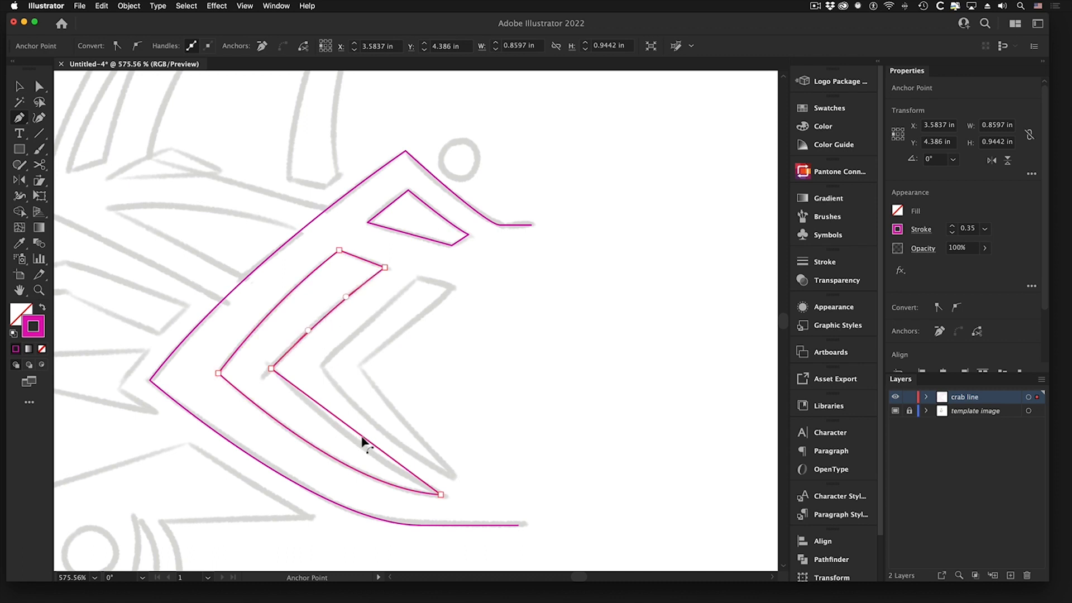
{"action": "left_click_drag", "start_coordinate": [363, 442], "coordinate": [359, 447]}
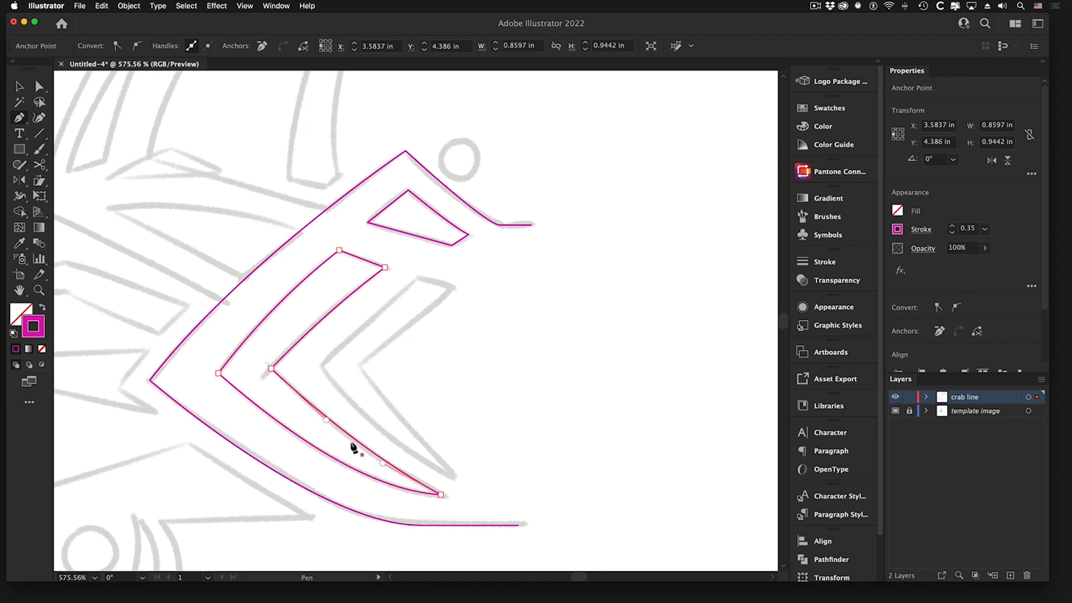
Trace the smaller inner chevron as a closed path of straight segments through its five corners.
{"action": "left_click", "coordinate": [452, 477]}
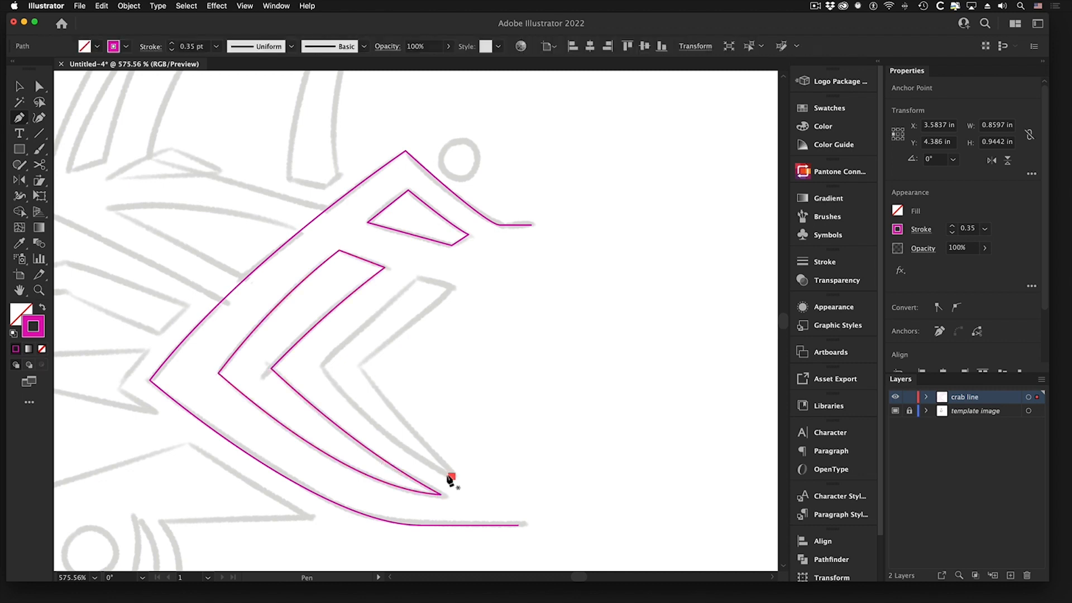
{"action": "left_click", "coordinate": [323, 366]}
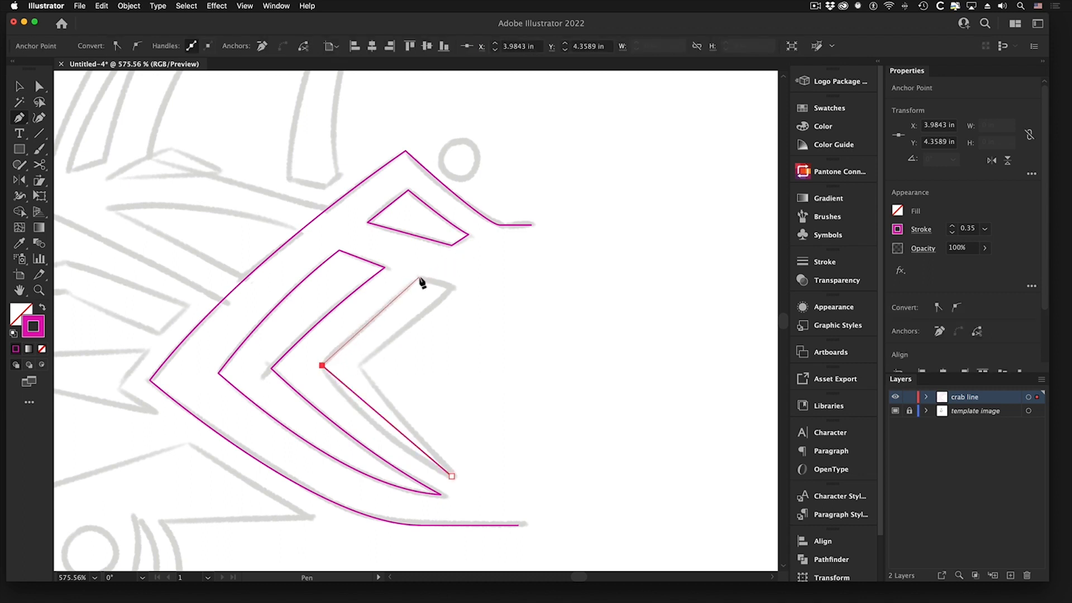
{"action": "left_click", "coordinate": [419, 278]}
{"action": "left_click", "coordinate": [453, 289]}
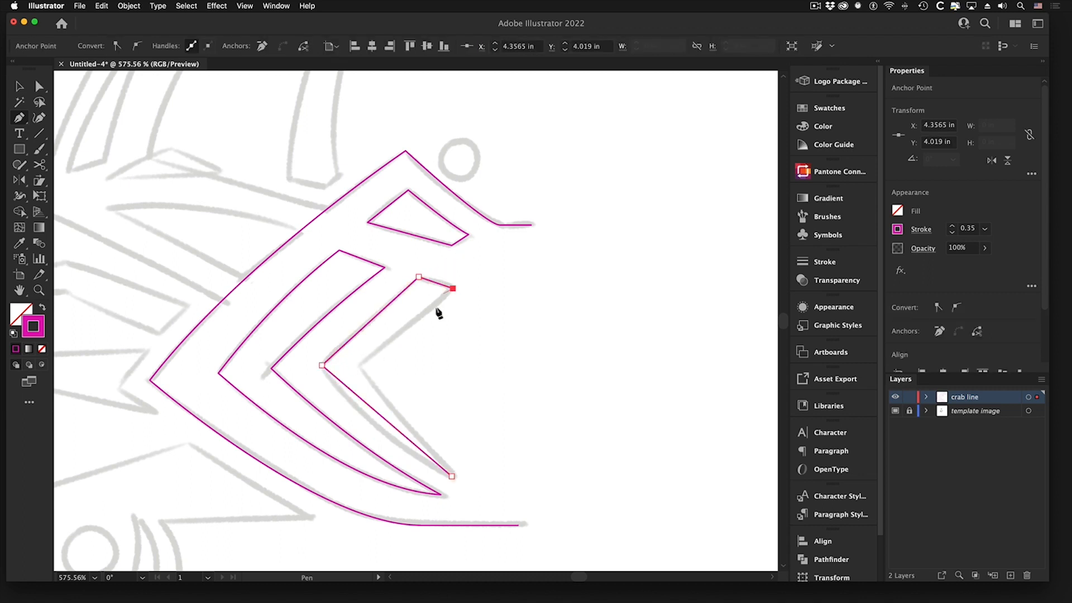
{"action": "left_click", "coordinate": [359, 367]}
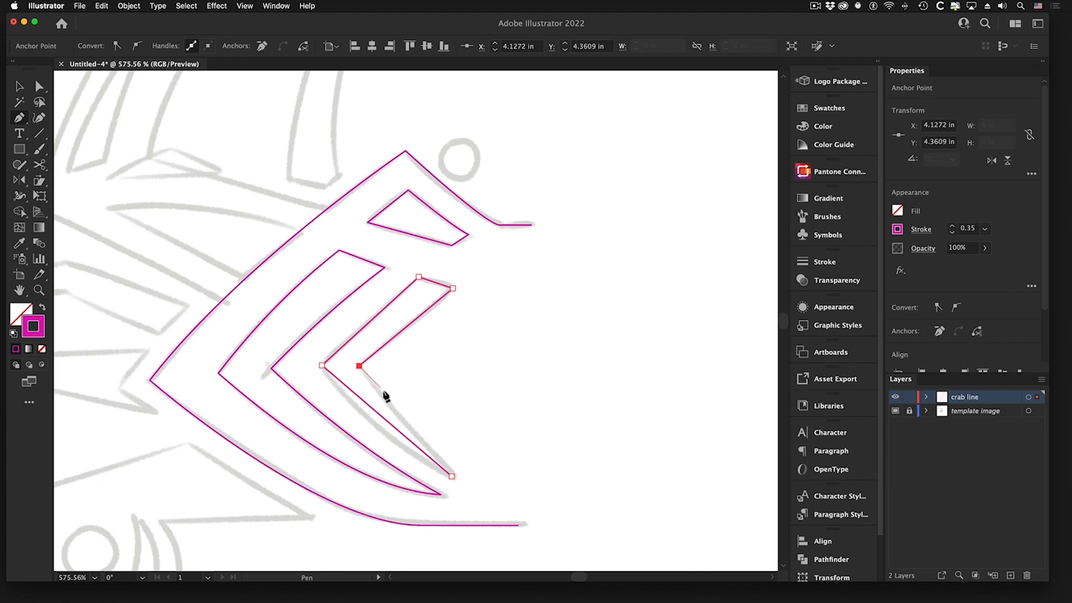
{"action": "left_click", "coordinate": [452, 476]}
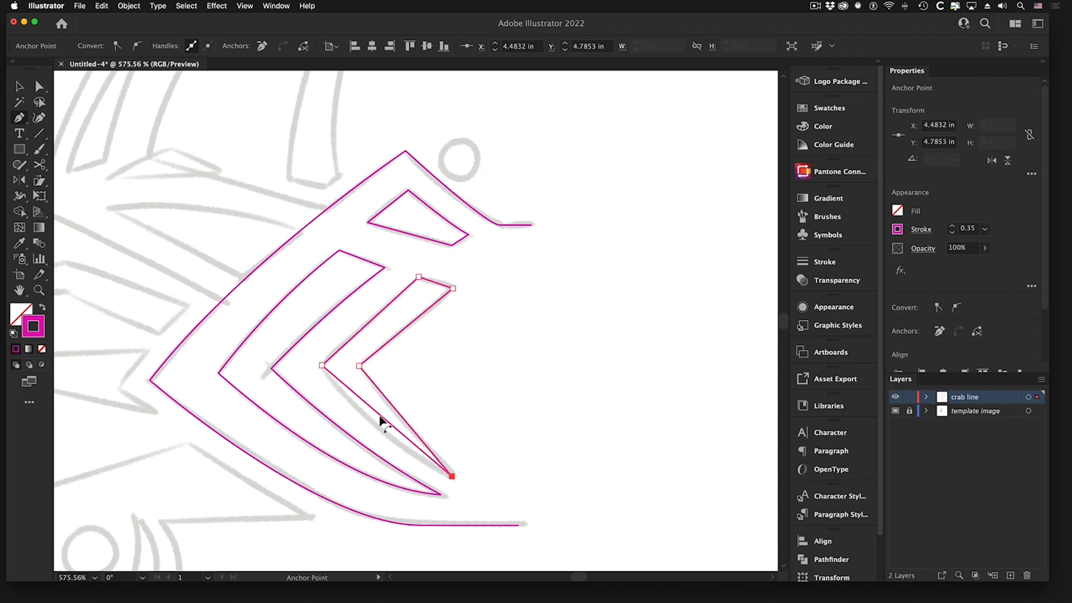
Bend the inner chevron's two outer long sides along the sketch and nudge its upper corner into place.
{"action": "left_click_drag", "start_coordinate": [382, 422], "coordinate": [370, 426]}
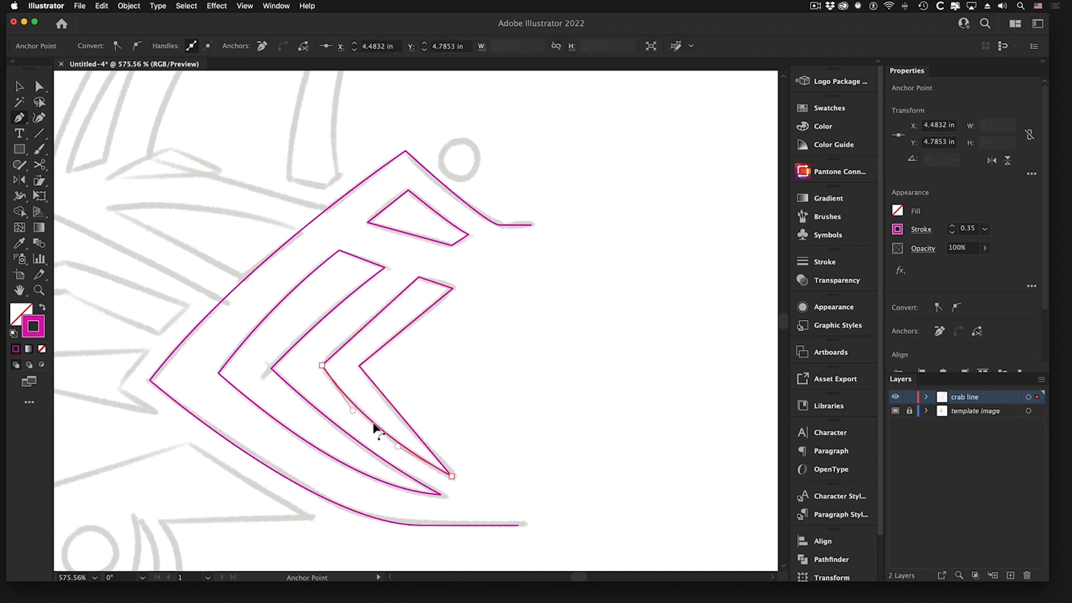
{"action": "mouse_move", "coordinate": [367, 325]}
{"action": "left_mouse_down"}
{"action": "mouse_move", "coordinate": [363, 315]}
{"action": "mouse_move", "coordinate": [363, 329]}
{"action": "left_mouse_up"}
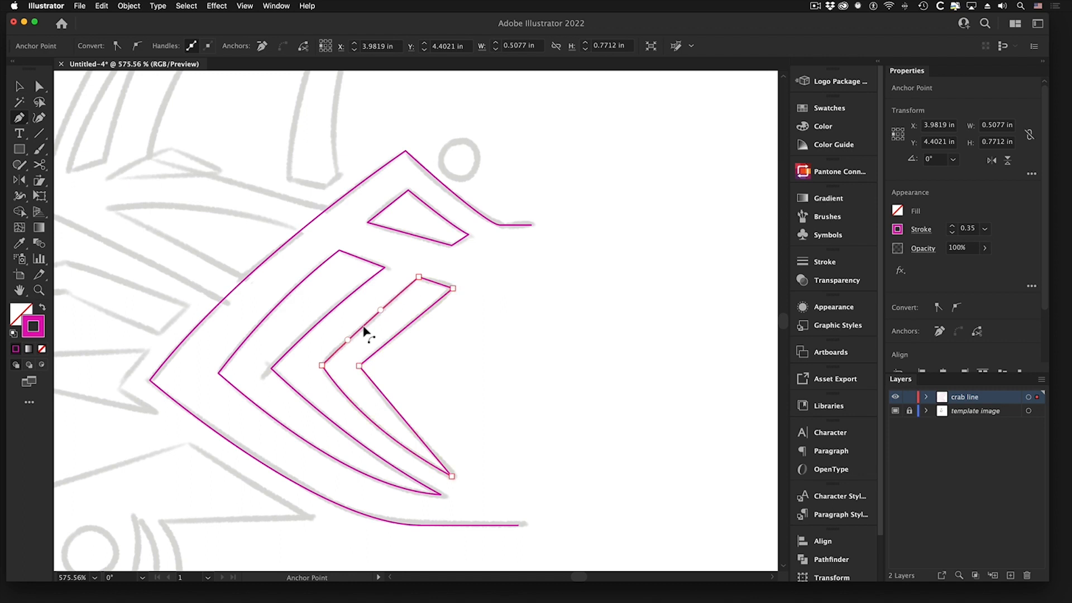
{"action": "left_click", "coordinate": [412, 325]}
{"action": "mouse_move", "coordinate": [418, 278]}
{"action": "left_mouse_down"}
{"action": "mouse_move", "coordinate": [385, 278]}
{"action": "mouse_move", "coordinate": [428, 285]}
{"action": "mouse_move", "coordinate": [419, 282]}
{"action": "left_mouse_up"}
{"action": "left_click_drag", "start_coordinate": [419, 282], "coordinate": [420, 282]}
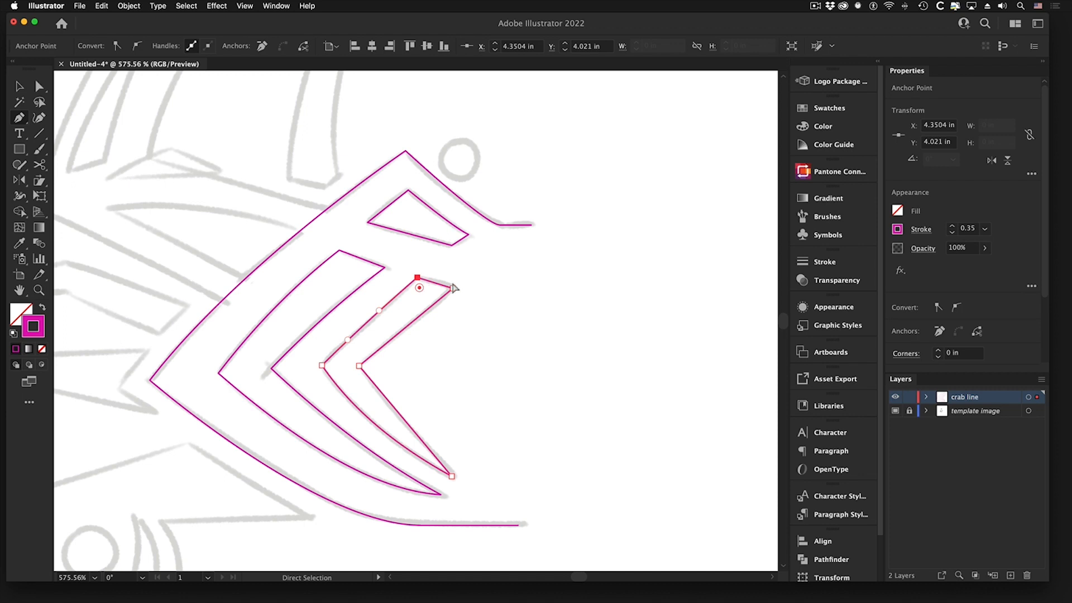
{"action": "key", "text": "p"}
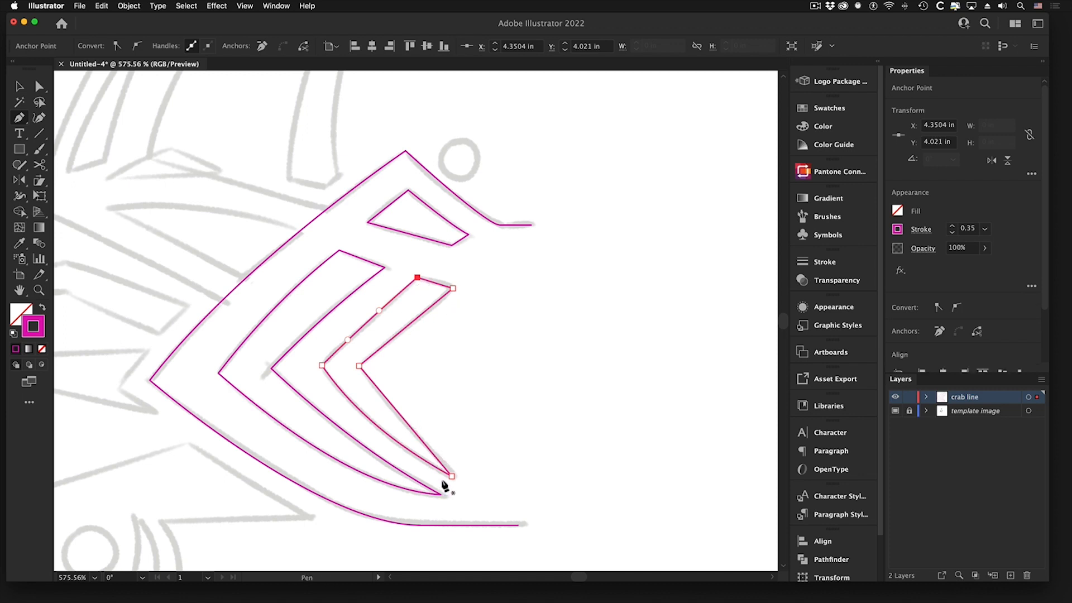
Nudge the inner chevron's bottom tip slightly upward and bend its lower inner side to follow the sketch.
{"action": "key", "text": "super"}
{"action": "left_click_drag", "start_coordinate": [452, 476], "coordinate": [451, 475]}
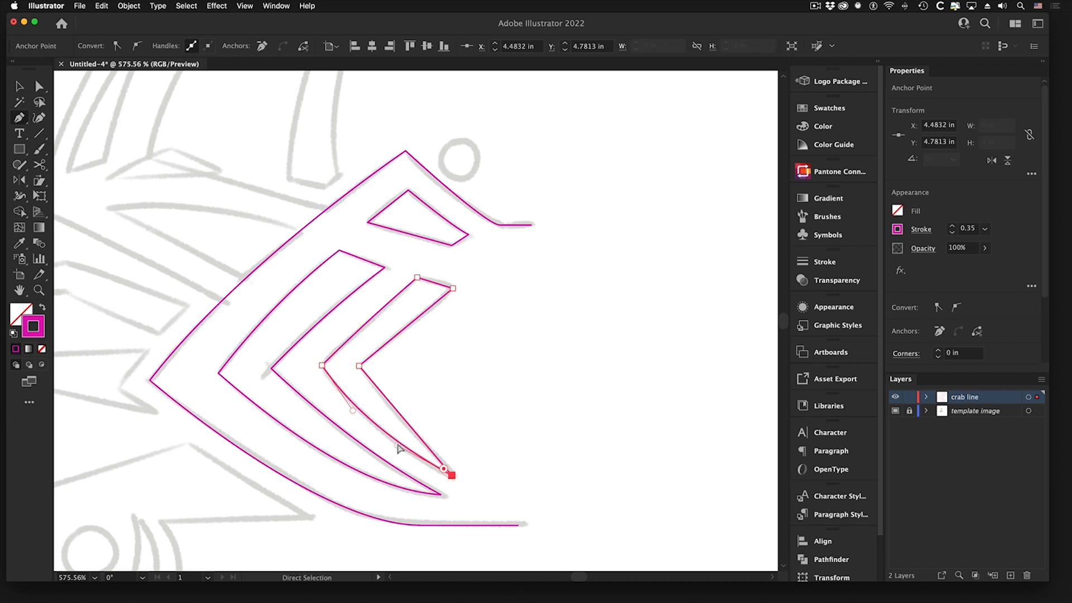
{"action": "left_click_drag", "start_coordinate": [398, 449], "coordinate": [397, 417]}
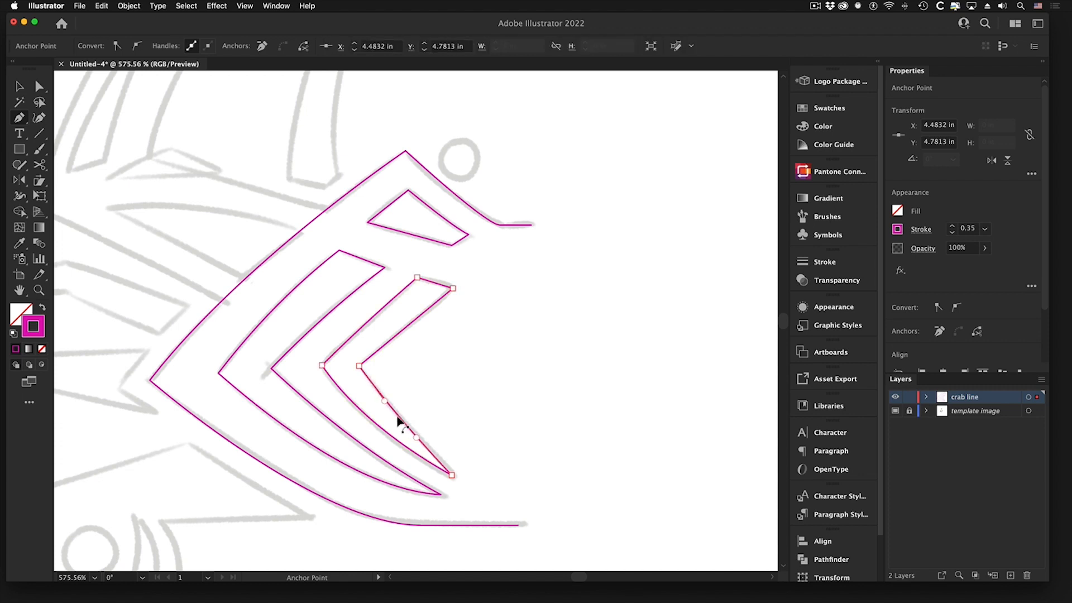
{"action": "left_click", "coordinate": [480, 396], "text": "super"}
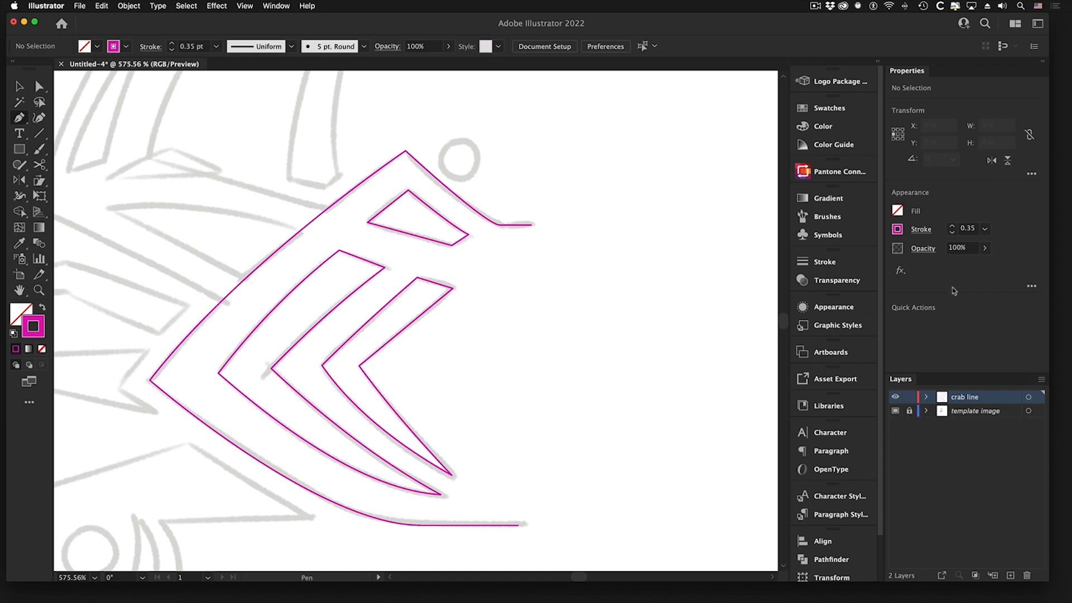
Toggle the template image layer's visibility off and on to check the traced paths without the sketch.
{"action": "left_click", "coordinate": [896, 412]}
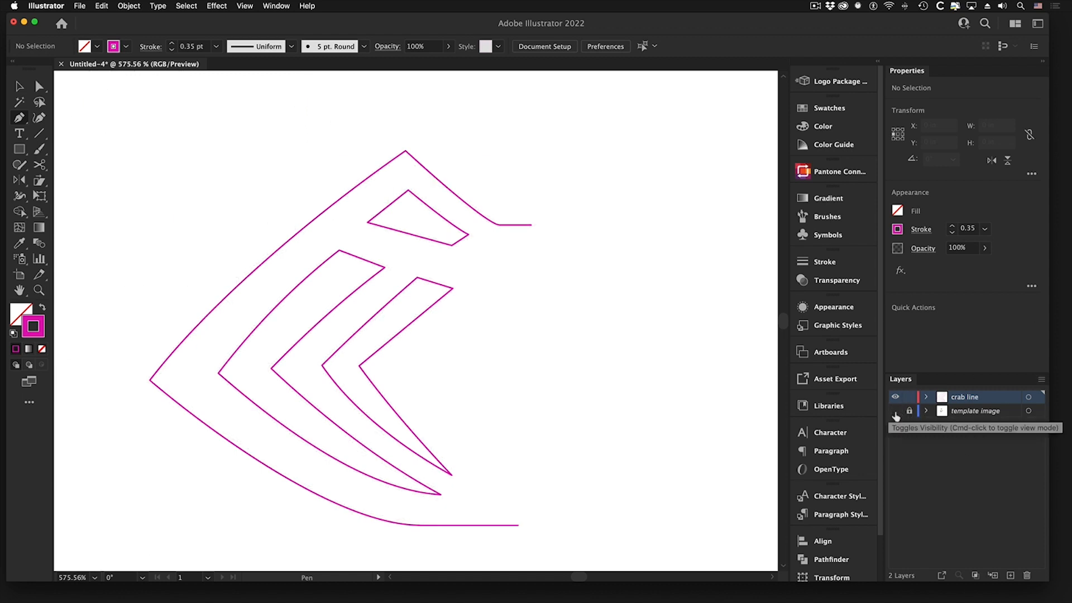
{"action": "left_click", "coordinate": [895, 412]}
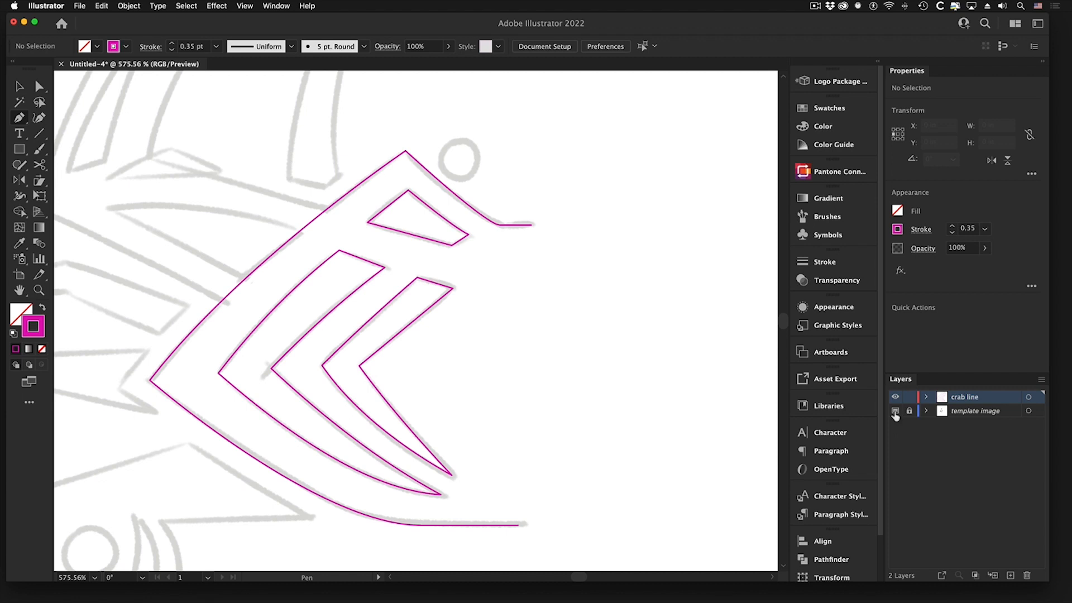
{"action": "left_click", "coordinate": [895, 411]}
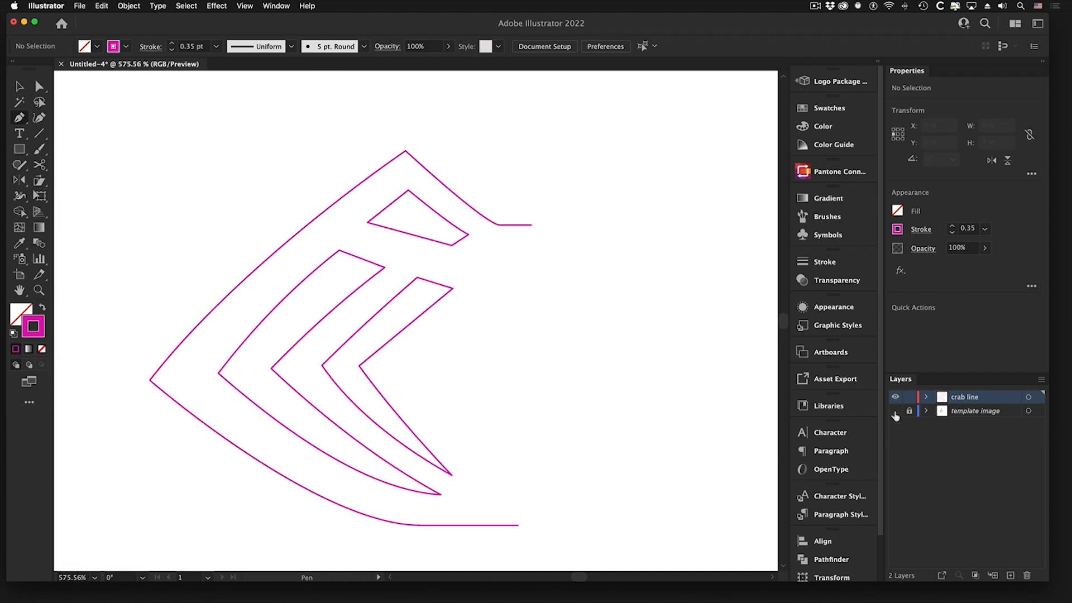
{"action": "left_click", "coordinate": [896, 412]}
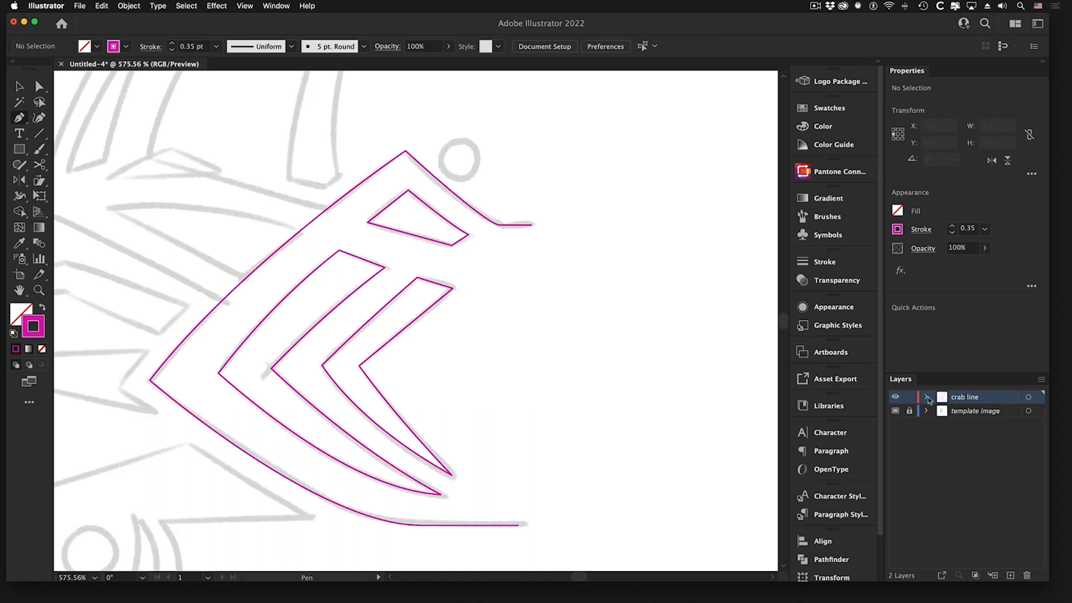
Draw a circle about 0.15 in across over the sketched eye beside the body's peak and align it with the sketch.
{"action": "left_click_drag", "start_coordinate": [462, 195], "coordinate": [432, 312]}
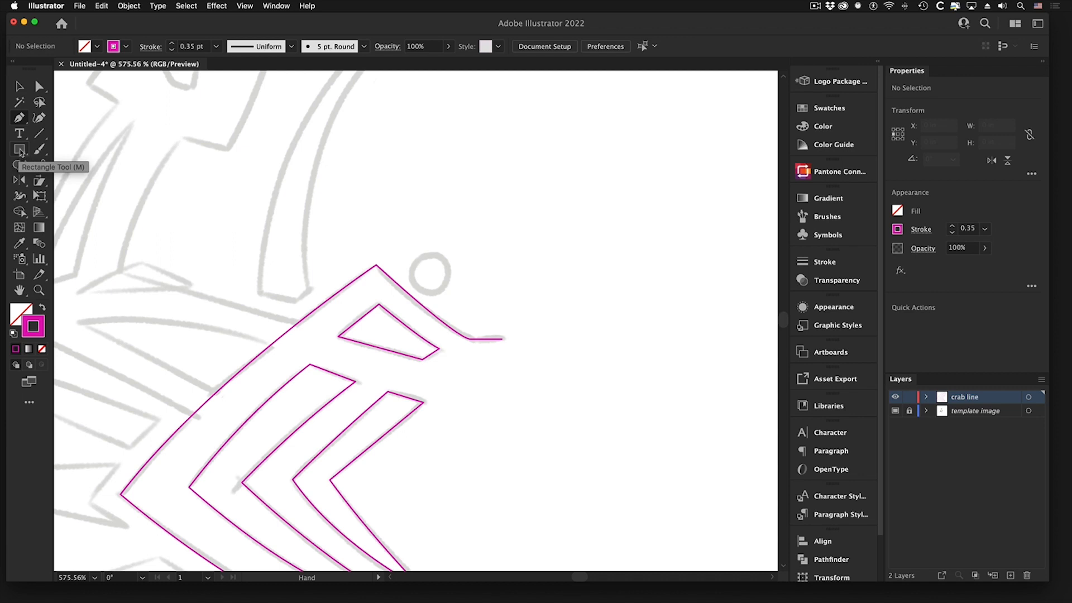
{"action": "left_click", "coordinate": [20, 150]}
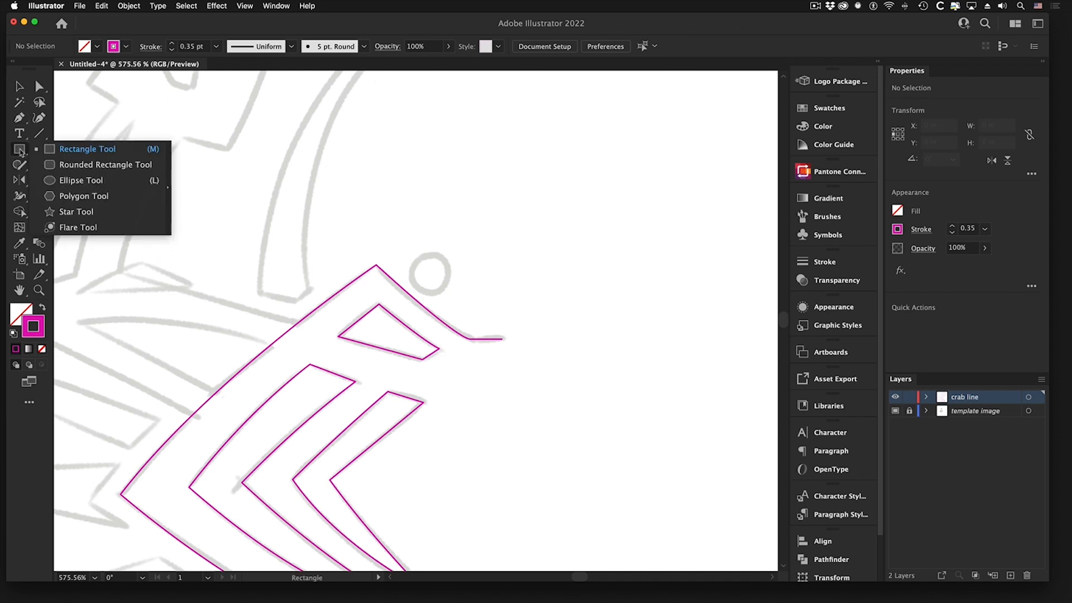
{"action": "left_click", "coordinate": [67, 180]}
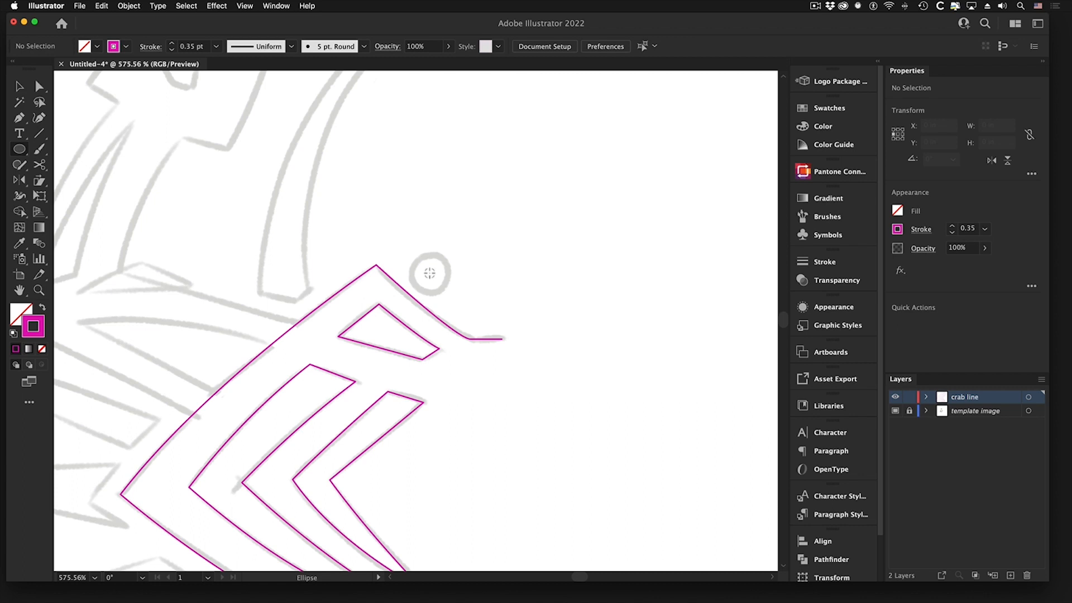
{"action": "left_click_drag", "start_coordinate": [429, 273], "coordinate": [448, 291]}
{"action": "left_click_drag", "start_coordinate": [449, 291], "coordinate": [449, 292]}
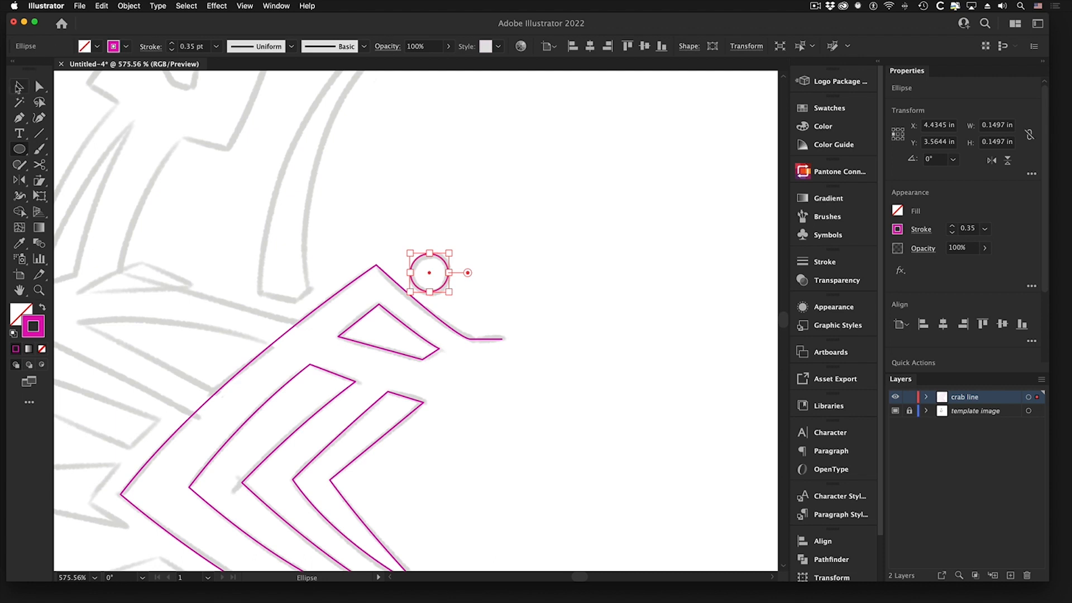
{"action": "left_click", "coordinate": [19, 87]}
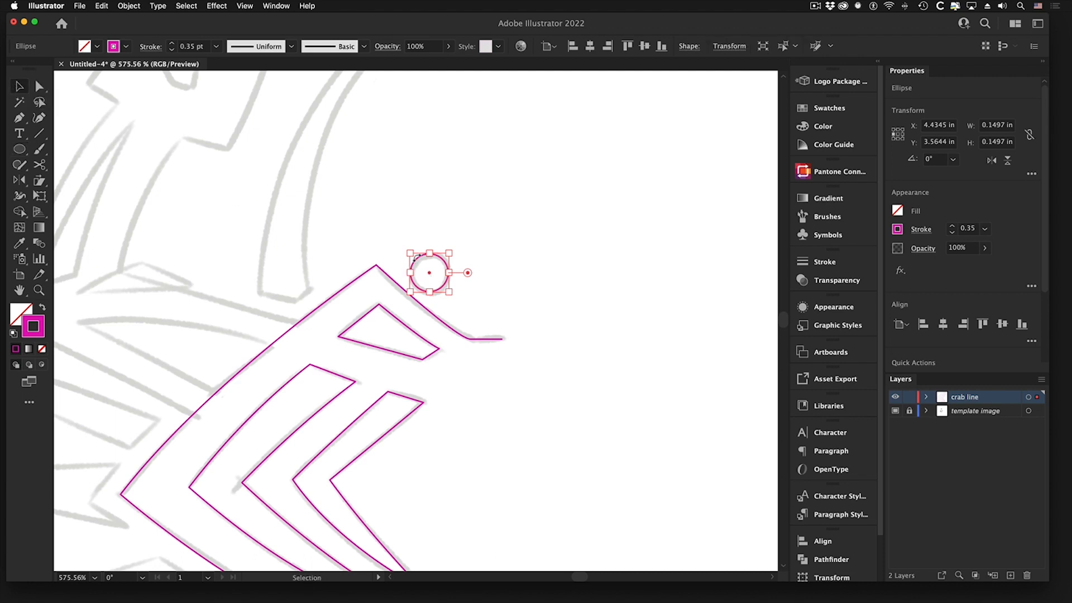
{"action": "left_click_drag", "start_coordinate": [423, 265], "coordinate": [423, 265]}
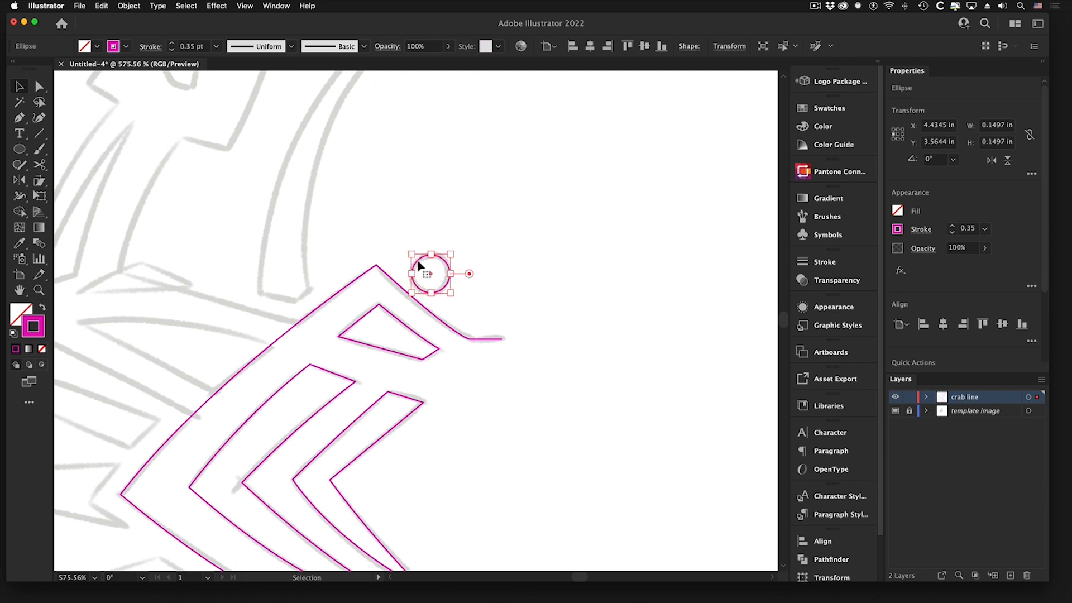
{"action": "left_click", "coordinate": [409, 183]}
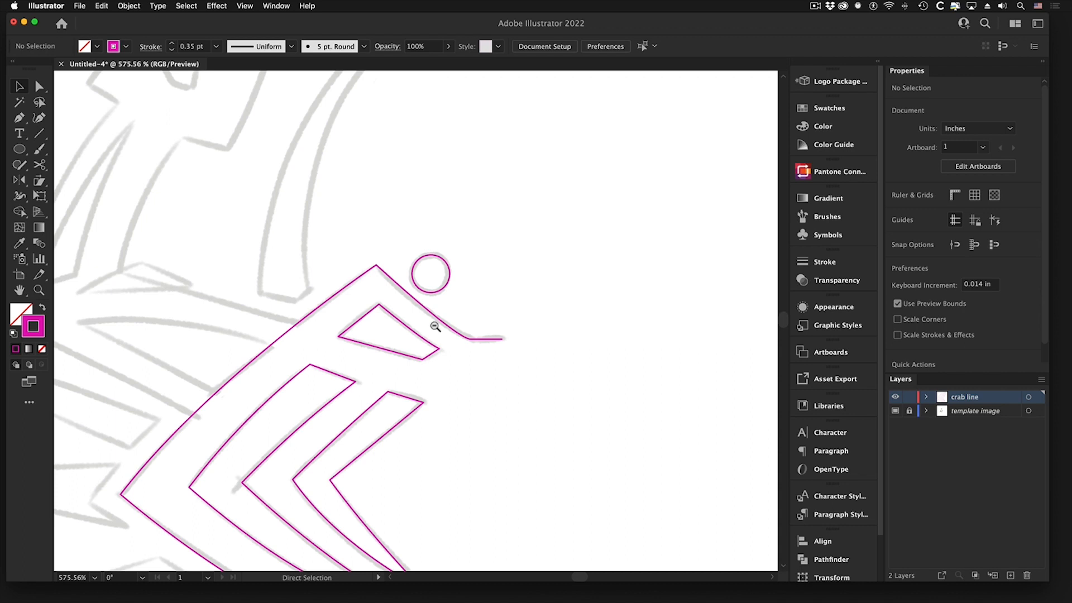
Trace the tall curved spike above the body as a closed Pen path of straight segments through its four corners.
{"action": "key", "text": "super+minus"}
{"action": "left_click_drag", "start_coordinate": [436, 306], "coordinate": [531, 288]}
{"action": "left_click_drag", "start_coordinate": [469, 323], "coordinate": [443, 361]}
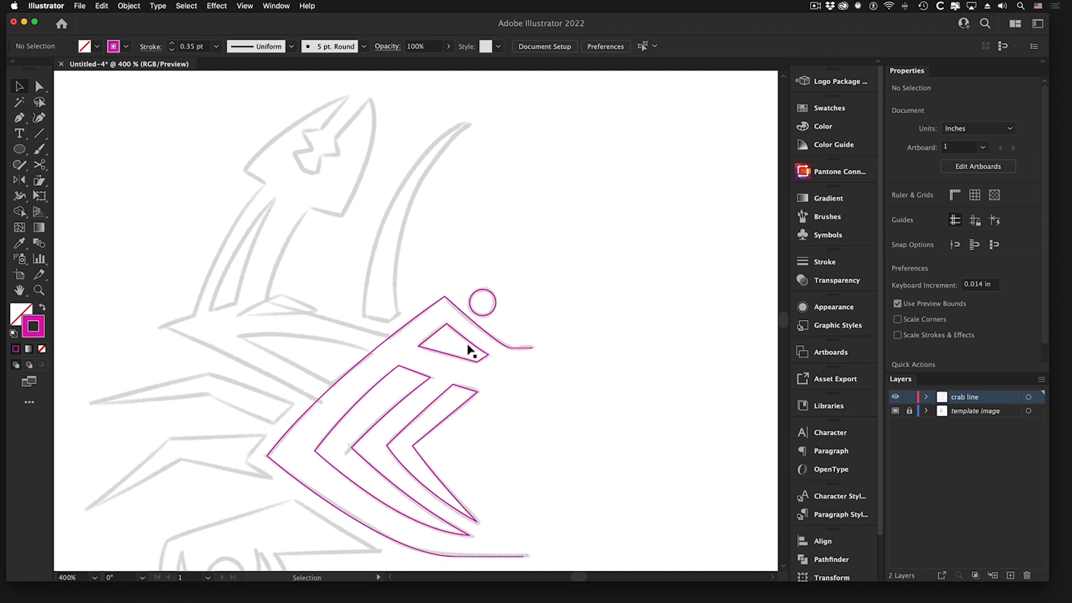
{"action": "left_click", "coordinate": [21, 116]}
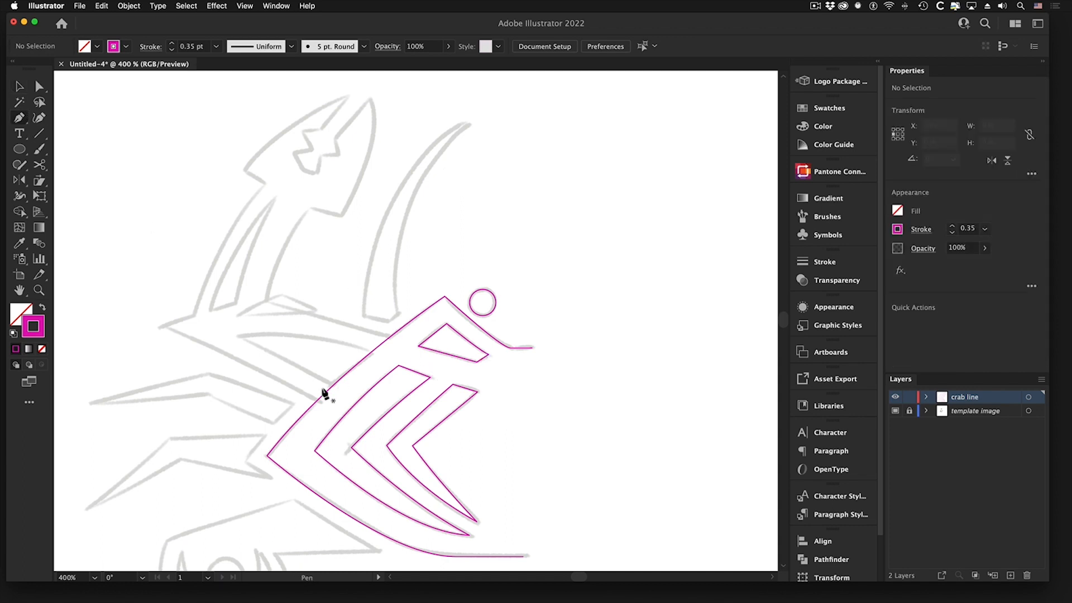
{"action": "key", "text": "super+space"}
{"action": "left_click_drag", "start_coordinate": [356, 282], "coordinate": [423, 328]}
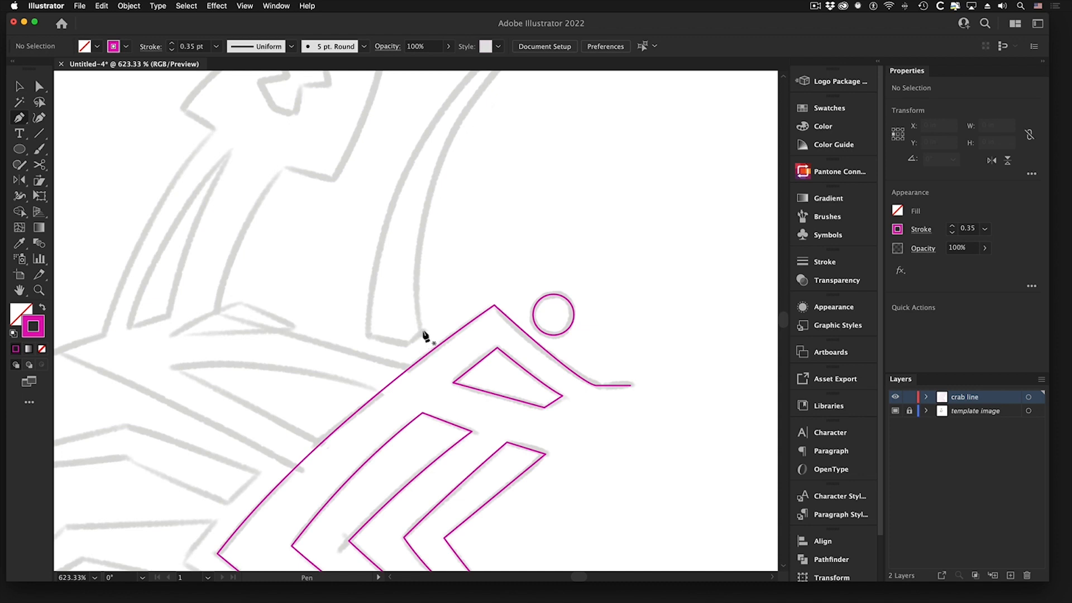
{"action": "left_click", "coordinate": [423, 330]}
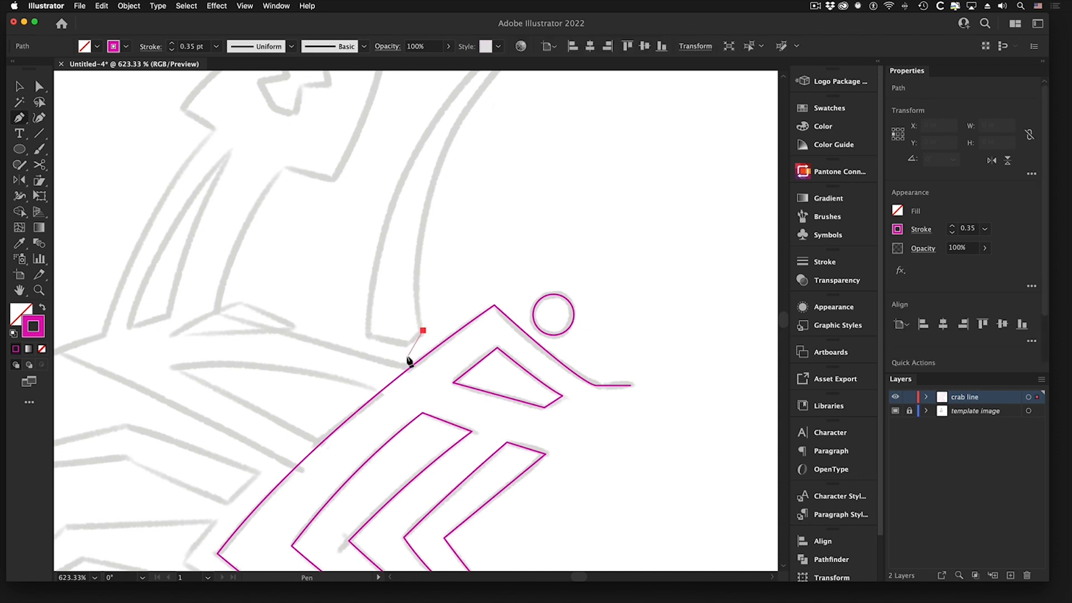
{"action": "left_click", "coordinate": [405, 344]}
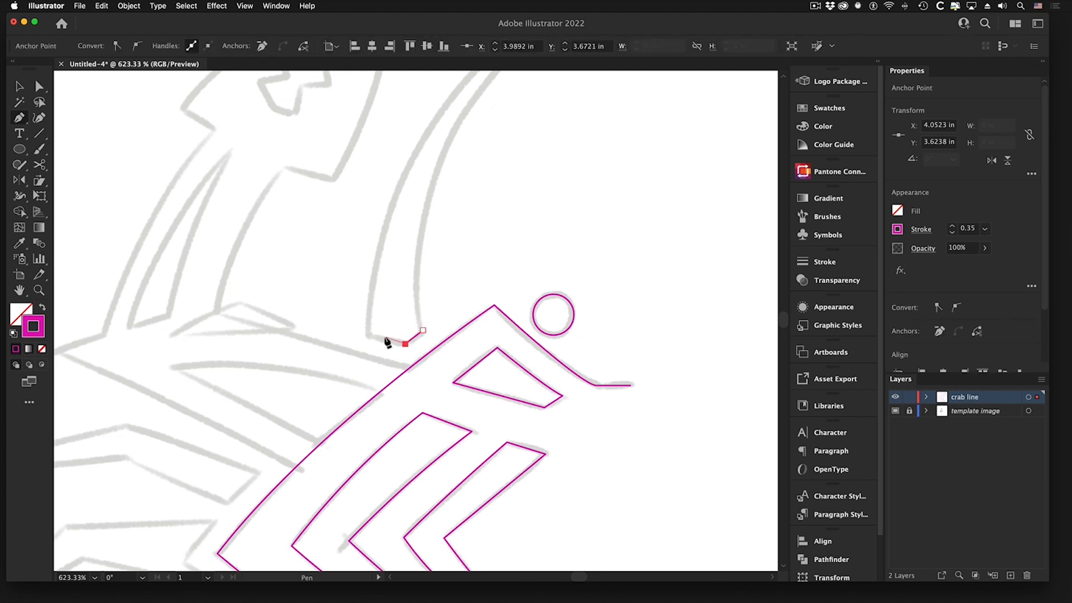
{"action": "left_click", "coordinate": [368, 335]}
{"action": "scroll", "coordinate": [517, 287], "scroll_direction": "up", "scroll_amount": 5}
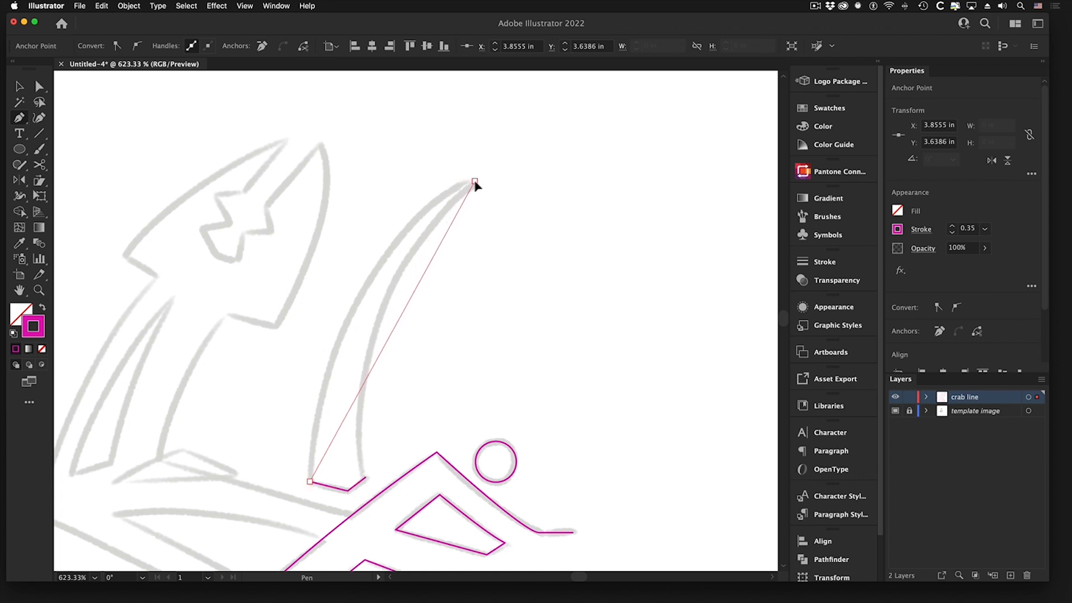
{"action": "left_click", "coordinate": [475, 182]}
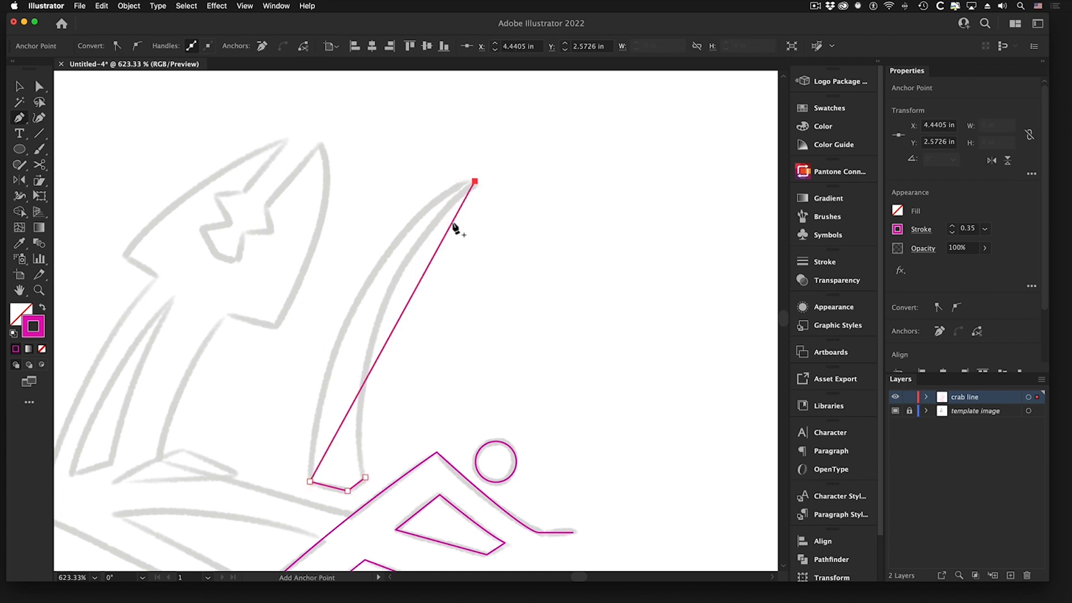
{"action": "left_click", "coordinate": [366, 479]}
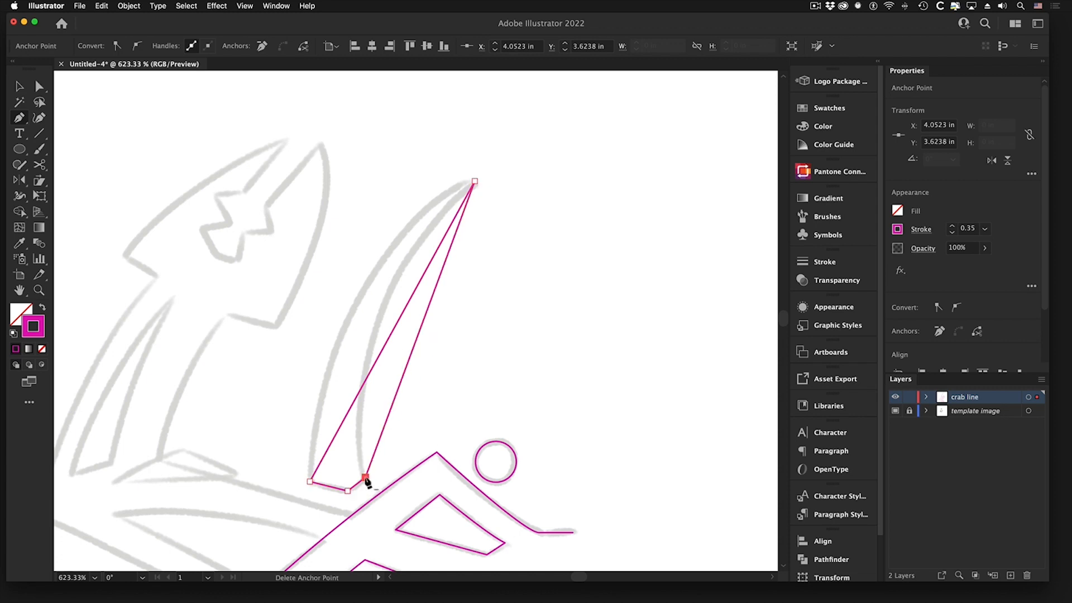
Bend the tall spike's two long sides into curves along the sketch and shift its tip slightly inward.
{"action": "key", "text": "shift+c"}
{"action": "left_click_drag", "start_coordinate": [380, 357], "coordinate": [358, 307]}
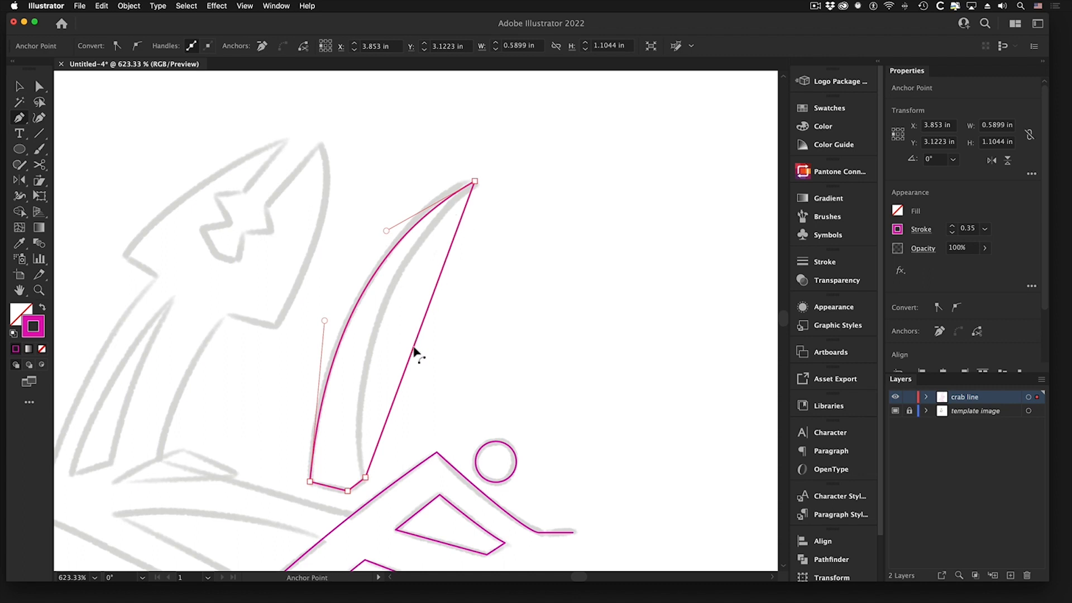
{"action": "left_click_drag", "start_coordinate": [414, 351], "coordinate": [381, 318]}
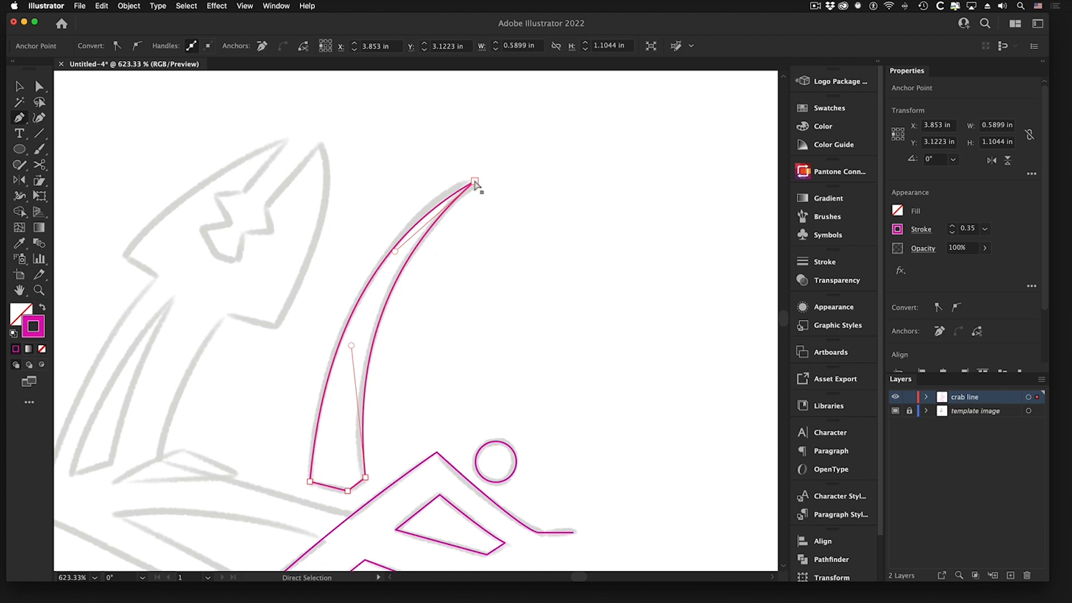
{"action": "left_click_drag", "start_coordinate": [475, 183], "coordinate": [472, 186]}
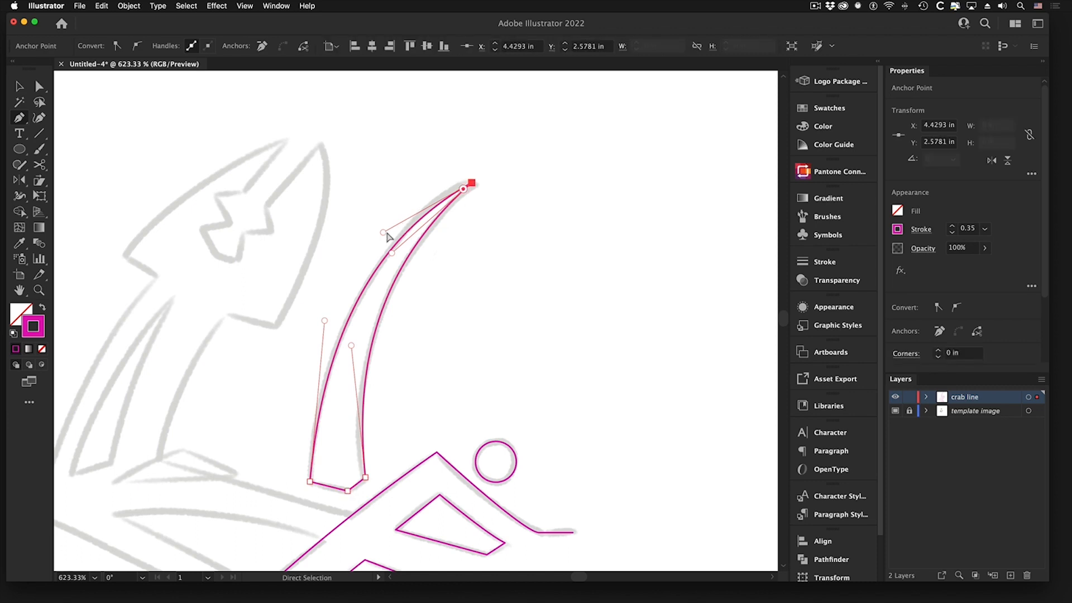
Set the crab line layer's color to Dark Blue so its anchors and handles contrast with the magenta stroke.
{"action": "key", "text": "super+space"}
{"action": "left_click_drag", "start_coordinate": [471, 178], "coordinate": [625, 310]}
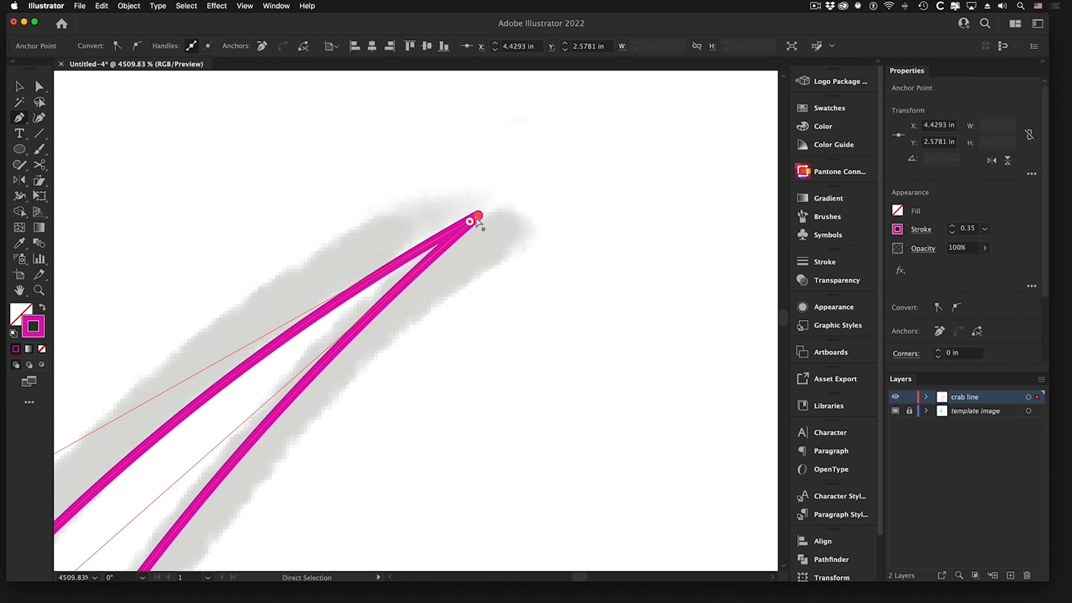
{"action": "double_click", "coordinate": [1002, 398]}
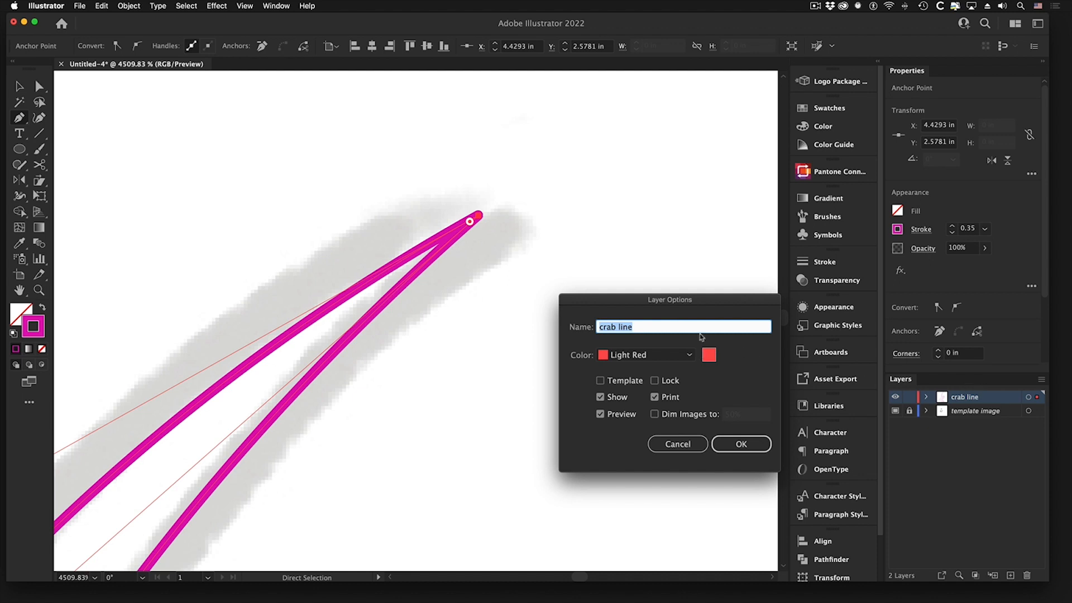
{"action": "left_click", "coordinate": [682, 355]}
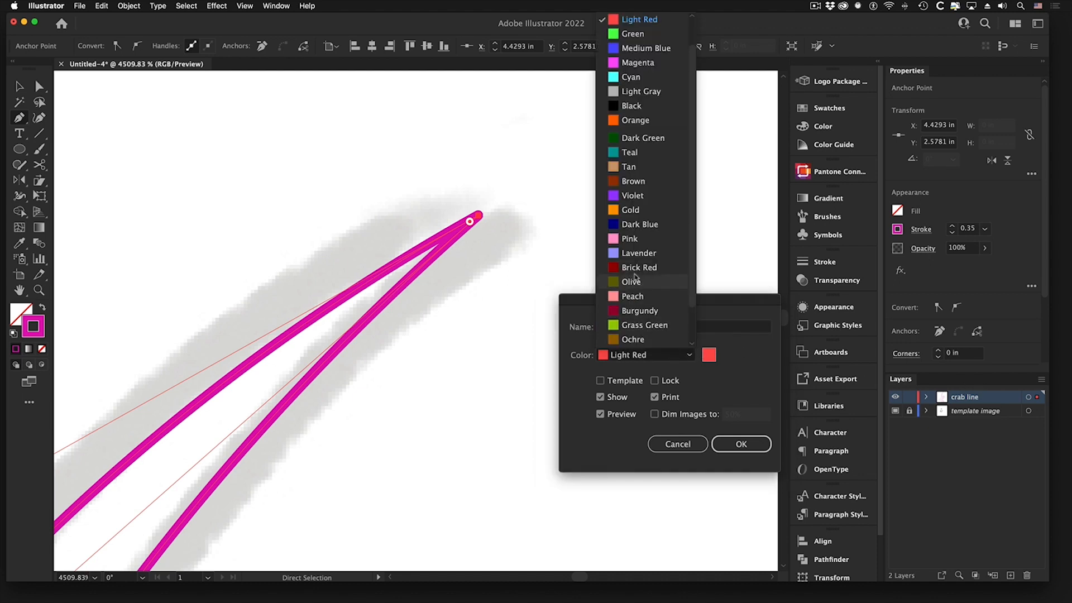
{"action": "left_click", "coordinate": [630, 225]}
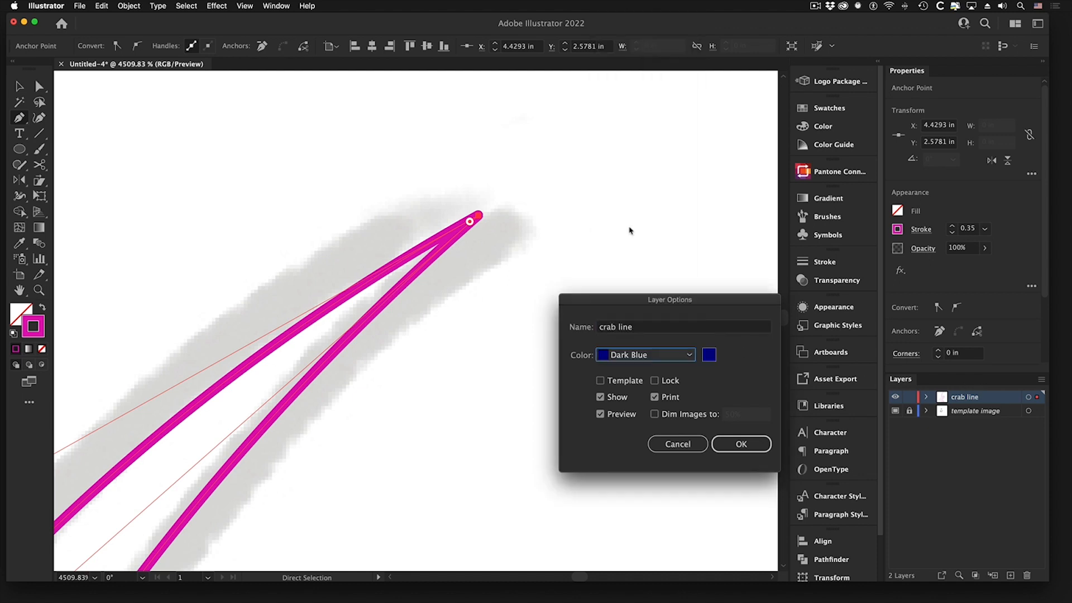
{"action": "left_click", "coordinate": [739, 450]}
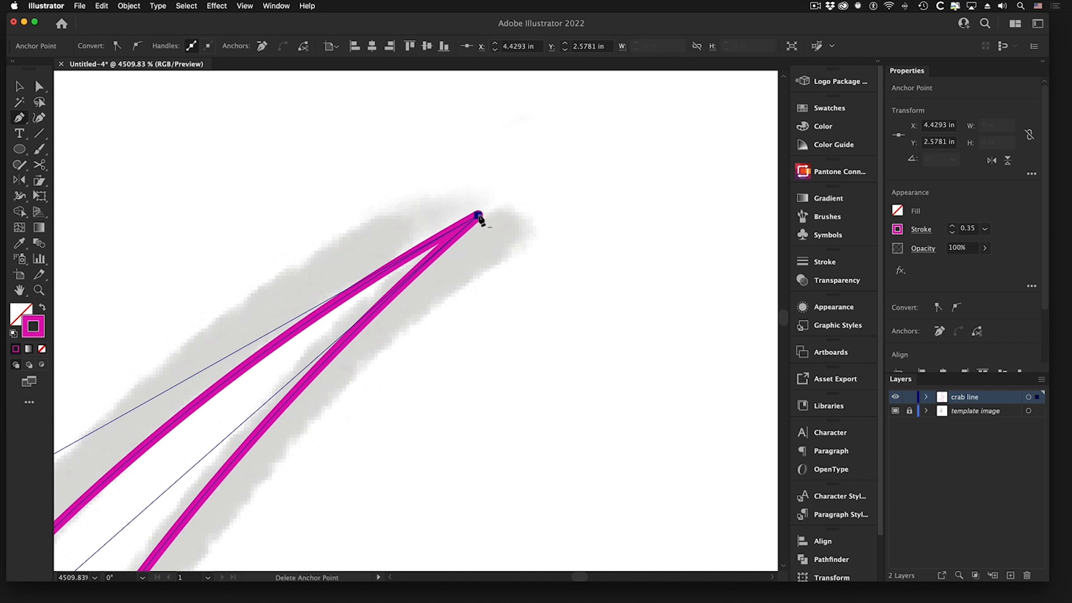
{"action": "key", "text": "super"}
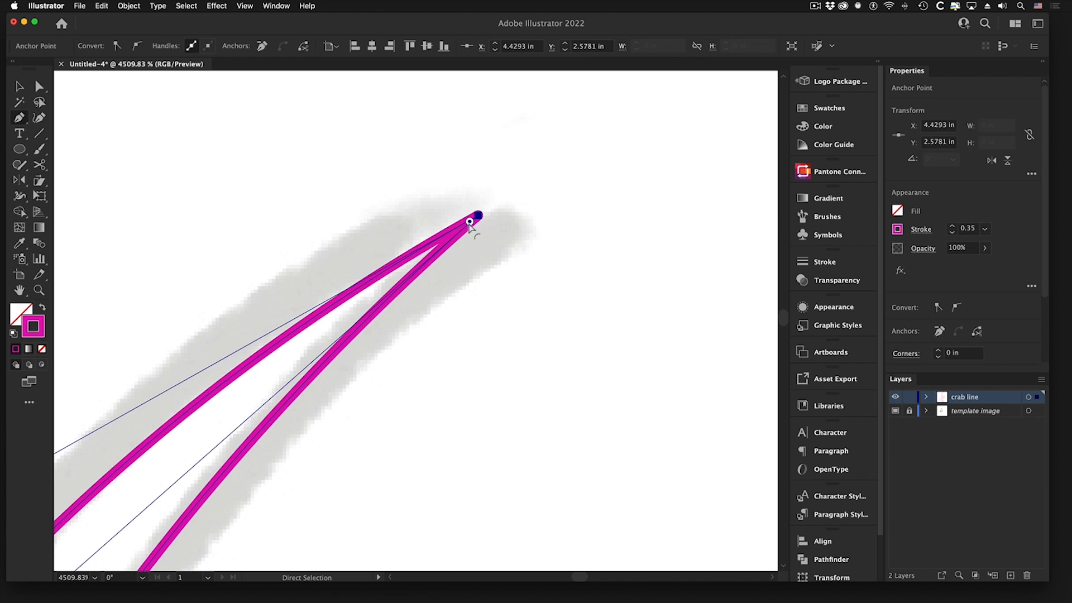
Round the tall spike's sharp tip slightly using its live corner widget, and deselect the path.
{"action": "left_click", "coordinate": [246, 5]}
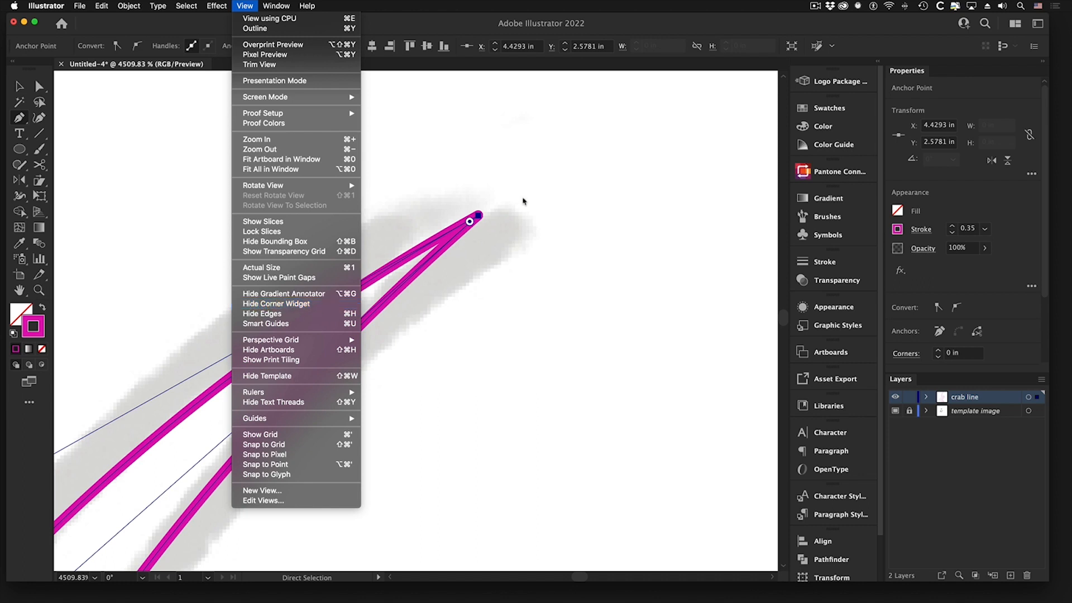
{"action": "left_click", "coordinate": [533, 193]}
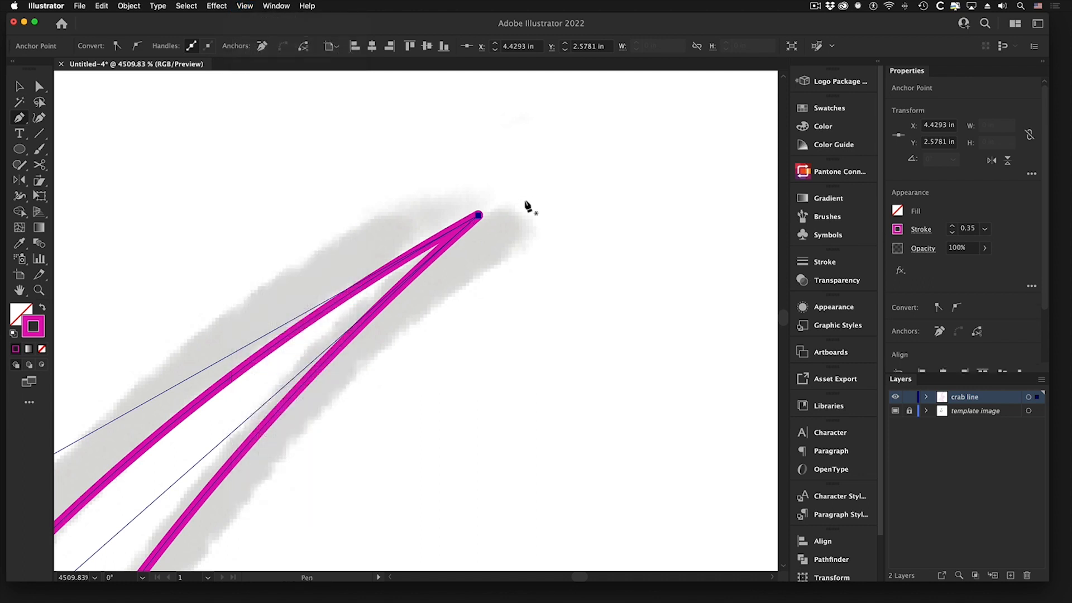
{"action": "key", "text": "super"}
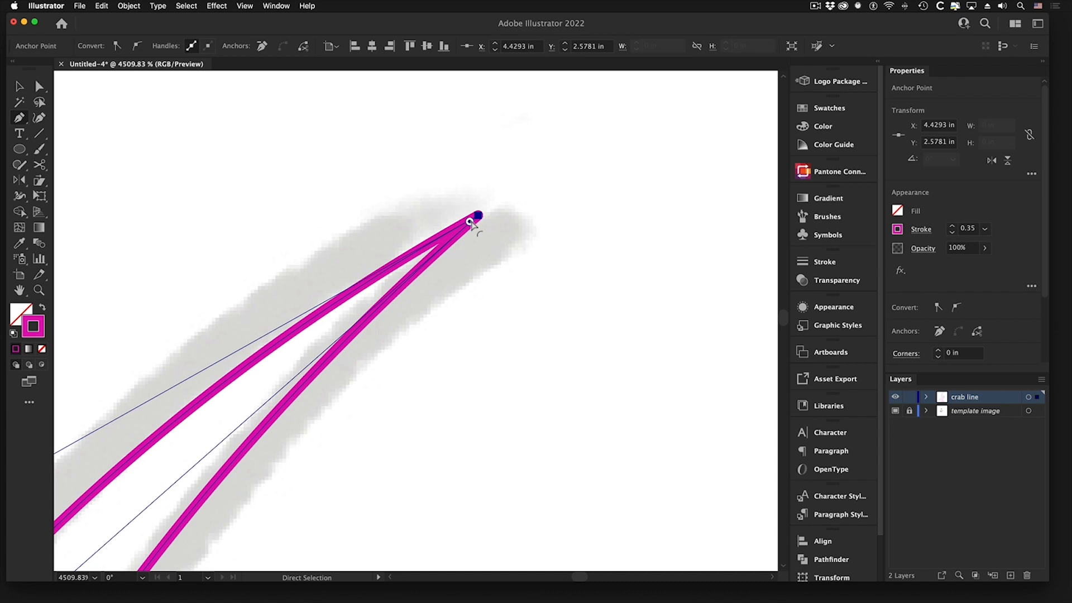
{"action": "left_click_drag", "start_coordinate": [471, 222], "coordinate": [445, 215]}
{"action": "left_click", "coordinate": [445, 192], "text": "super"}
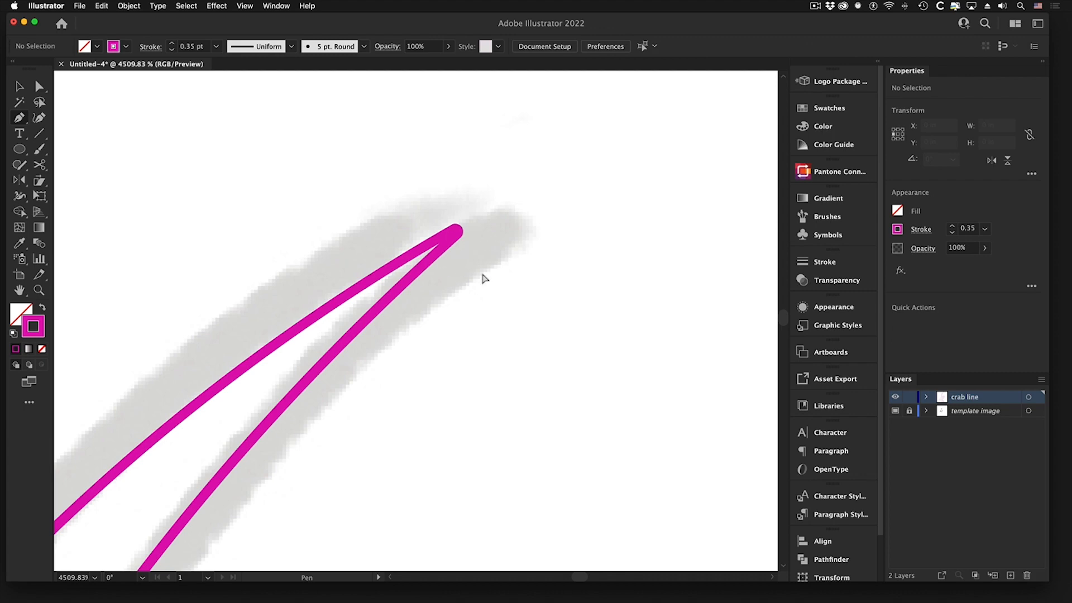
Examine the live corner widgets on the two outer corners at the base of the tall spike.
{"action": "left_click", "coordinate": [431, 426], "text": "alt+super"}
{"action": "left_click", "coordinate": [431, 427], "text": "alt+super"}
{"action": "left_click", "coordinate": [431, 426], "text": "alt+super"}
{"action": "left_click", "coordinate": [433, 424], "text": "alt+super"}
{"action": "left_click", "coordinate": [433, 423], "text": "alt+super"}
{"action": "left_click", "coordinate": [433, 422], "text": "alt+super"}
{"action": "left_click", "coordinate": [433, 422], "text": "alt+super"}
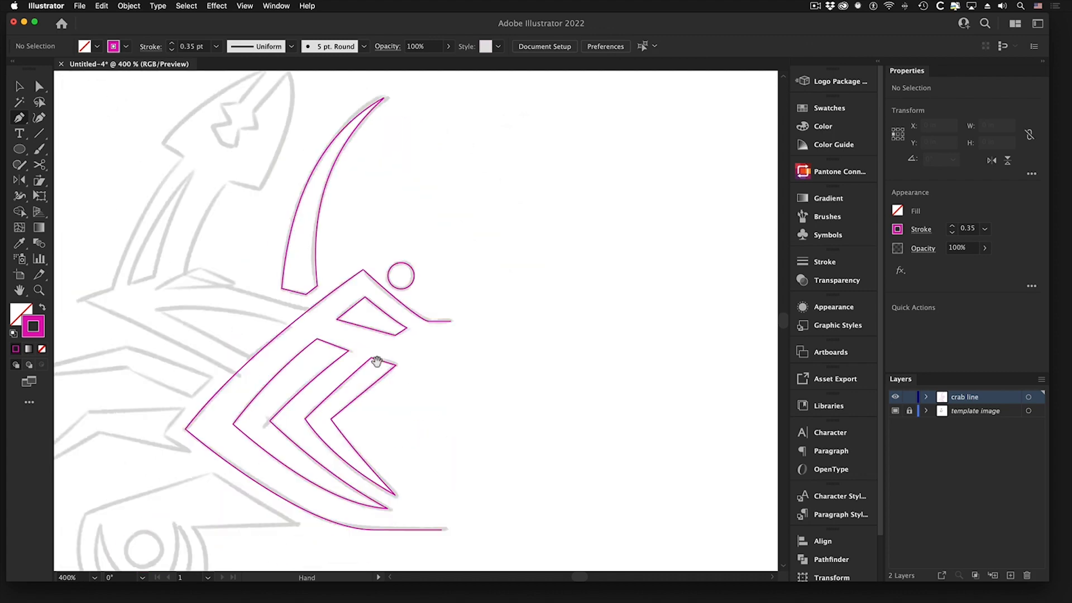
{"action": "left_click_drag", "start_coordinate": [326, 315], "coordinate": [555, 446]}
{"action": "left_click", "coordinate": [411, 476], "text": "super"}
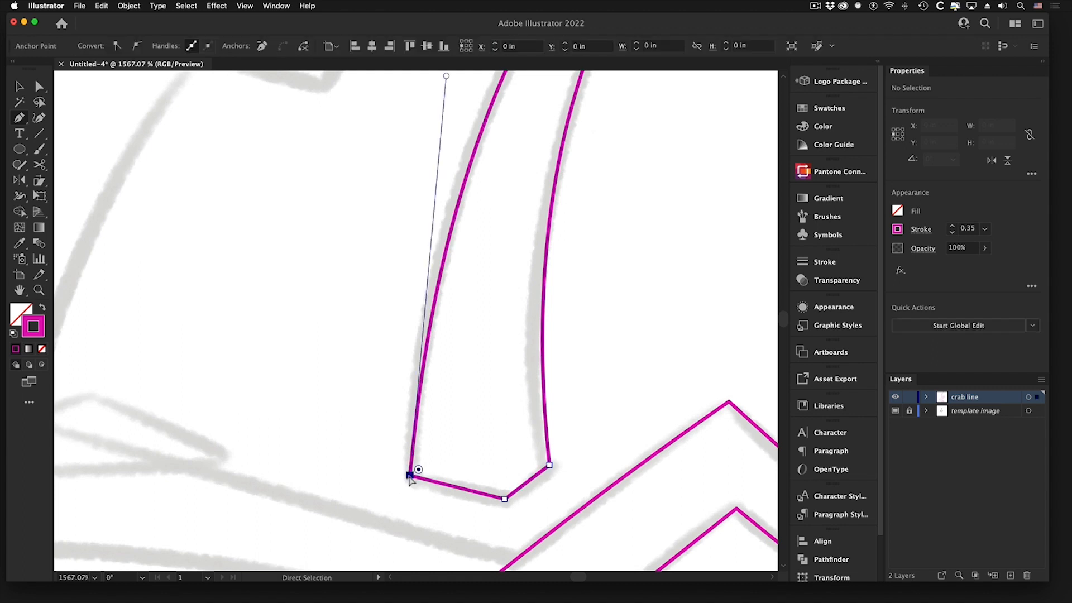
{"action": "left_click", "coordinate": [550, 465], "text": "super"}
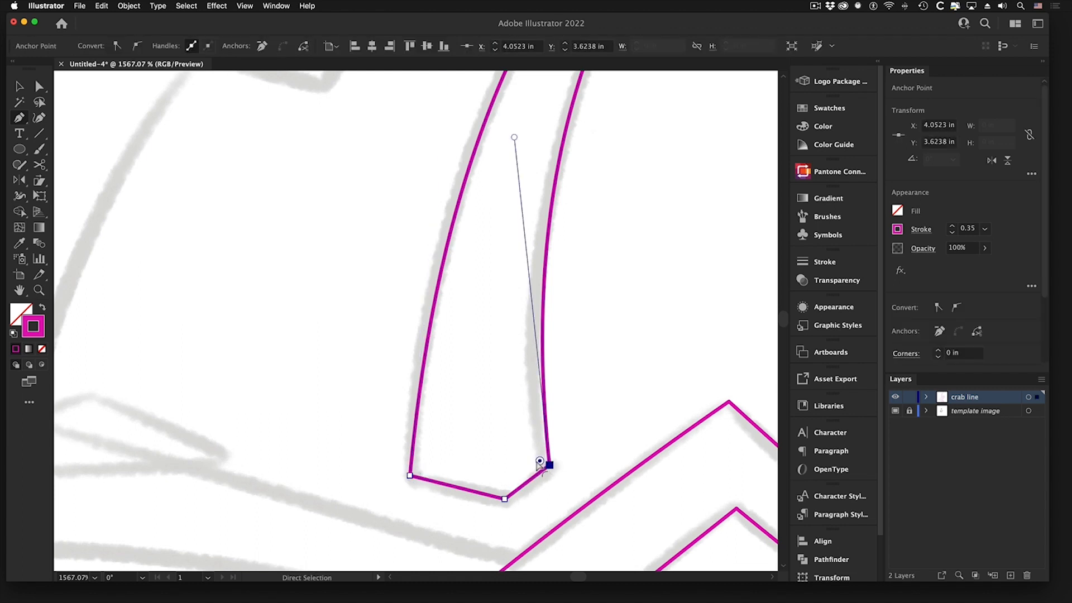
{"action": "key", "text": "super+minus"}
{"action": "key", "text": "super+minus"}
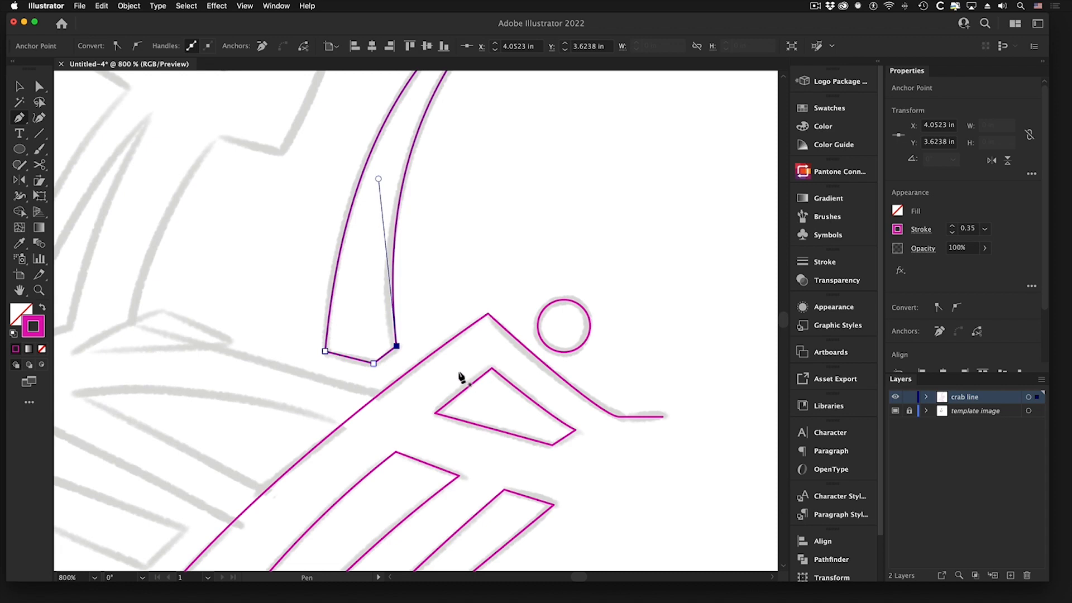
{"action": "key", "text": "super+minus"}
{"action": "left_click_drag", "start_coordinate": [345, 410], "coordinate": [345, 444]}
{"action": "left_click", "coordinate": [427, 432], "text": "alt+super"}
{"action": "left_click_drag", "start_coordinate": [306, 338], "coordinate": [292, 417]}
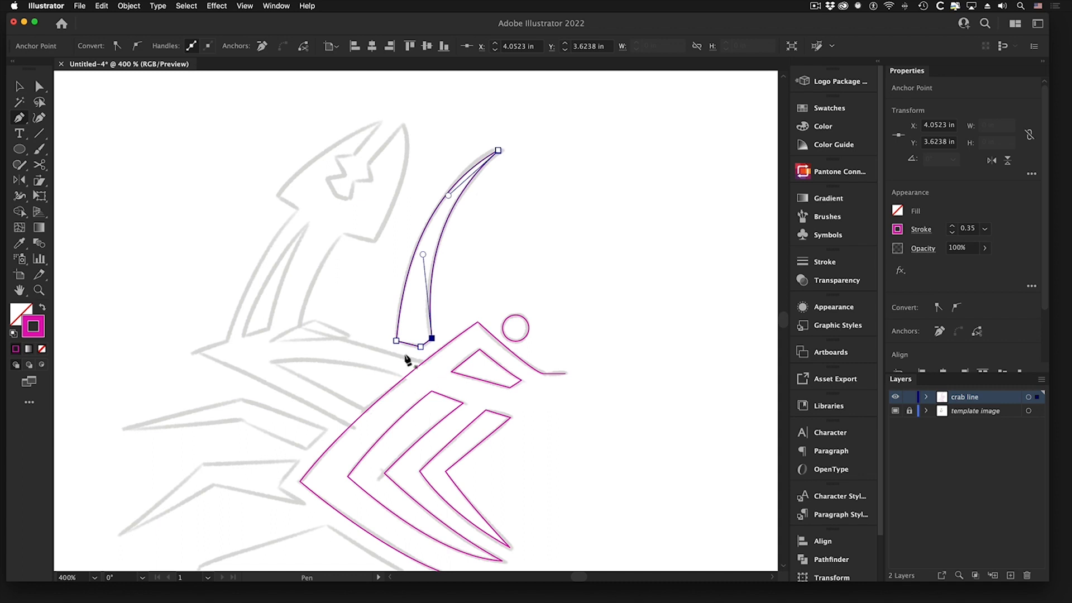
{"action": "left_click", "coordinate": [363, 321], "text": "super"}
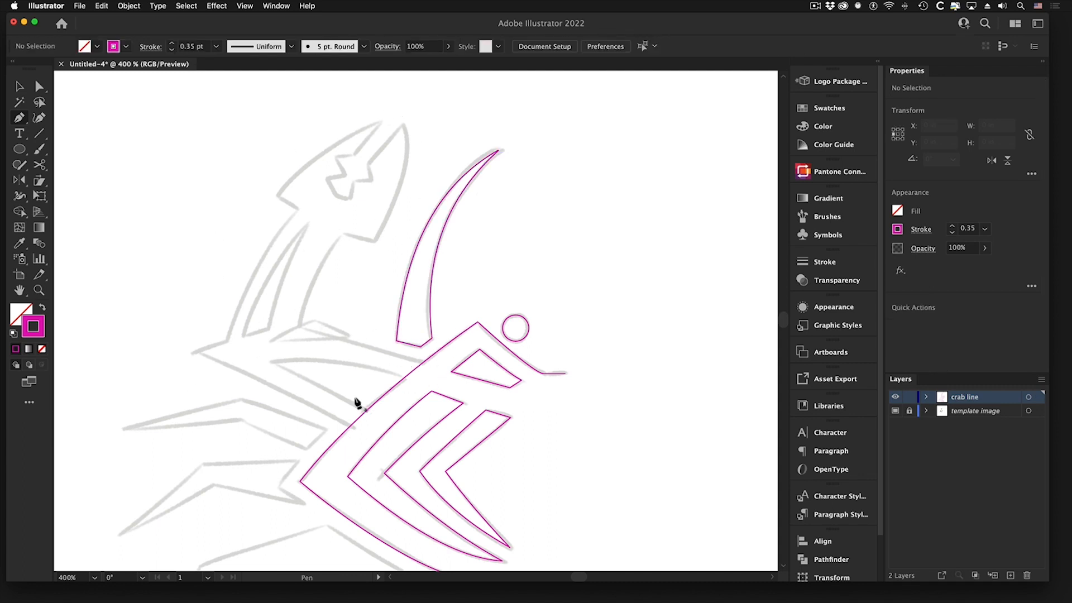
Trace the sketched arm base beside the body as a closed four-corner Pen path of straight segments, overlapping the body outline.
{"action": "left_click_drag", "start_coordinate": [249, 407], "coordinate": [295, 416]}
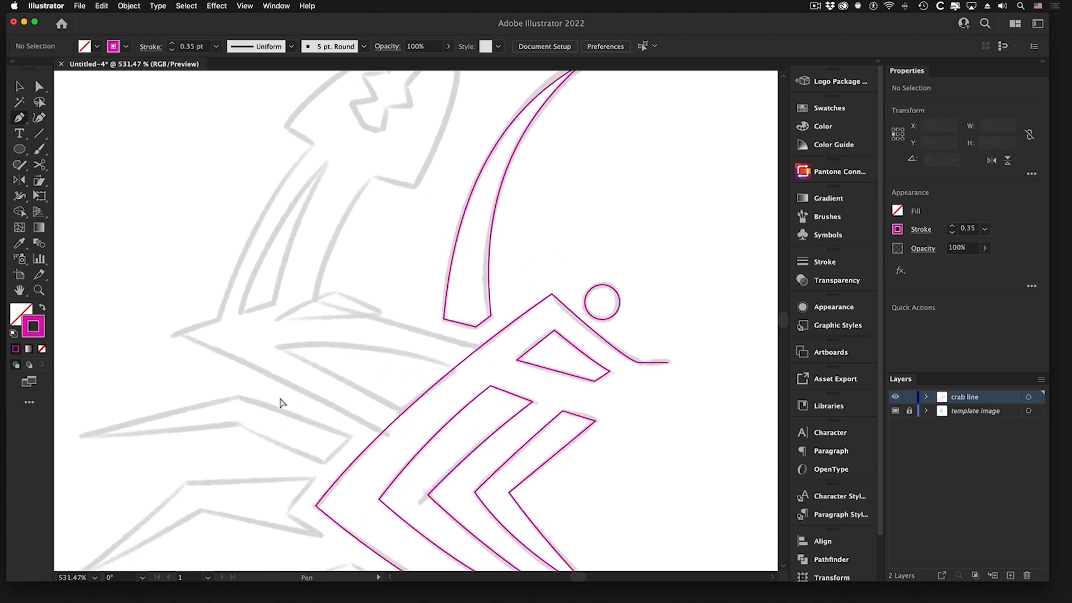
{"action": "left_click_drag", "start_coordinate": [249, 344], "coordinate": [278, 349]}
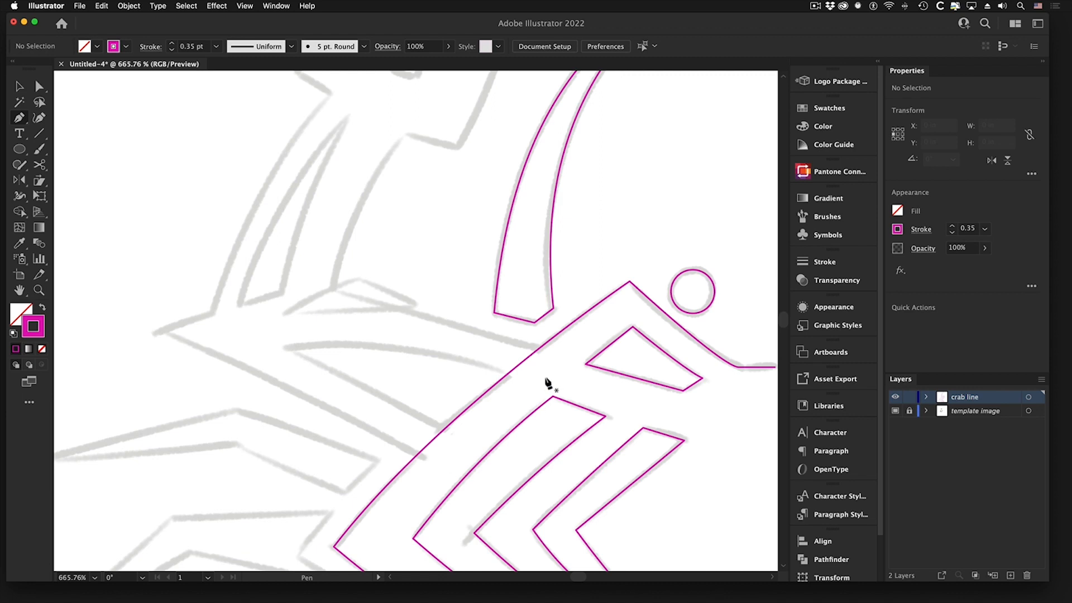
{"action": "left_click", "coordinate": [430, 461]}
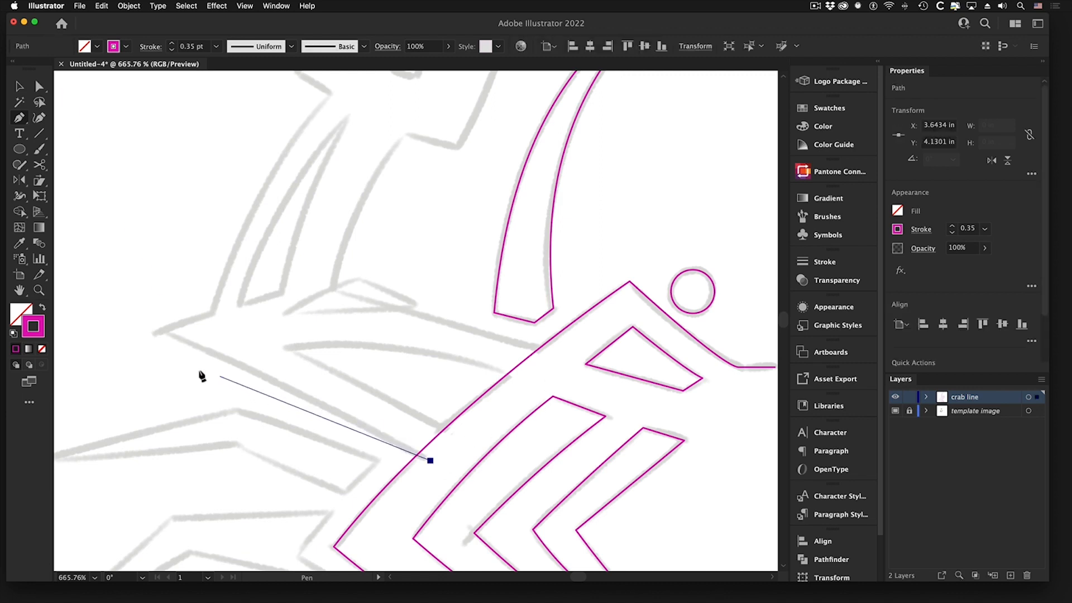
{"action": "left_click", "coordinate": [161, 331]}
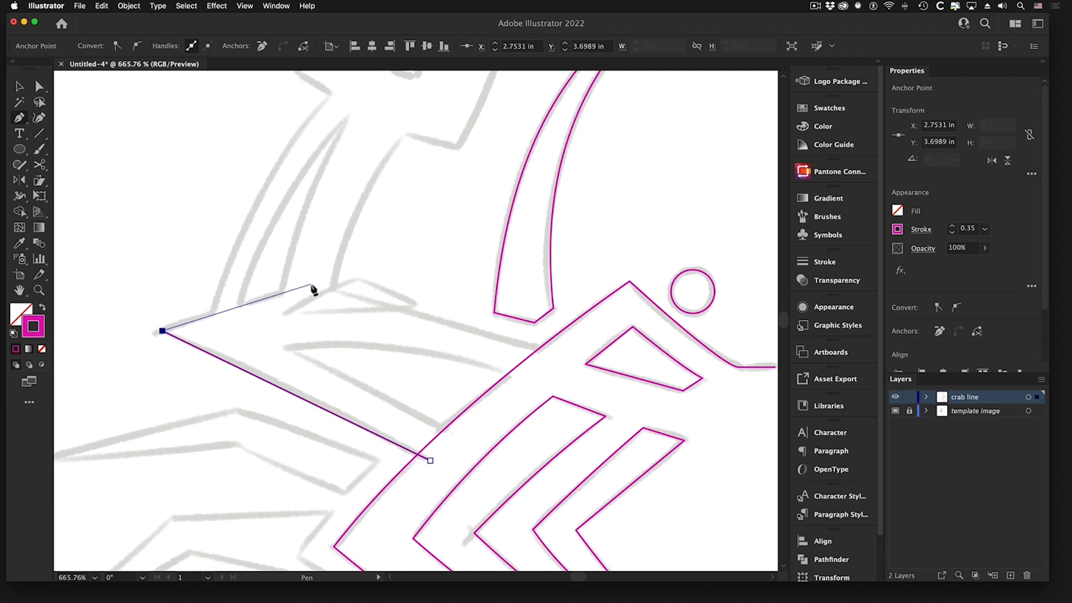
{"action": "left_click", "coordinate": [311, 285]}
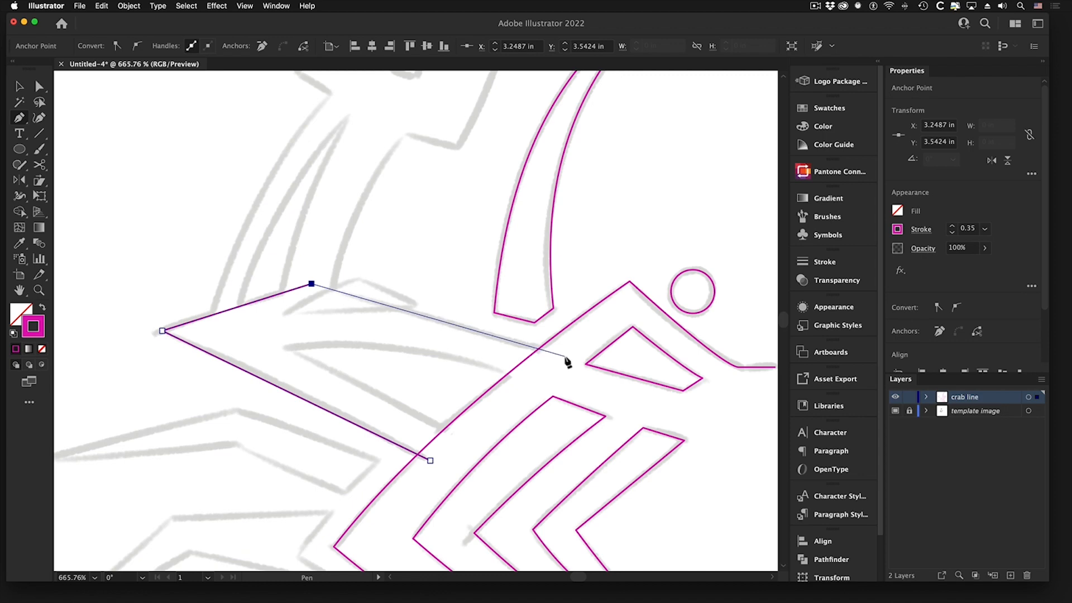
{"action": "left_click", "coordinate": [565, 356]}
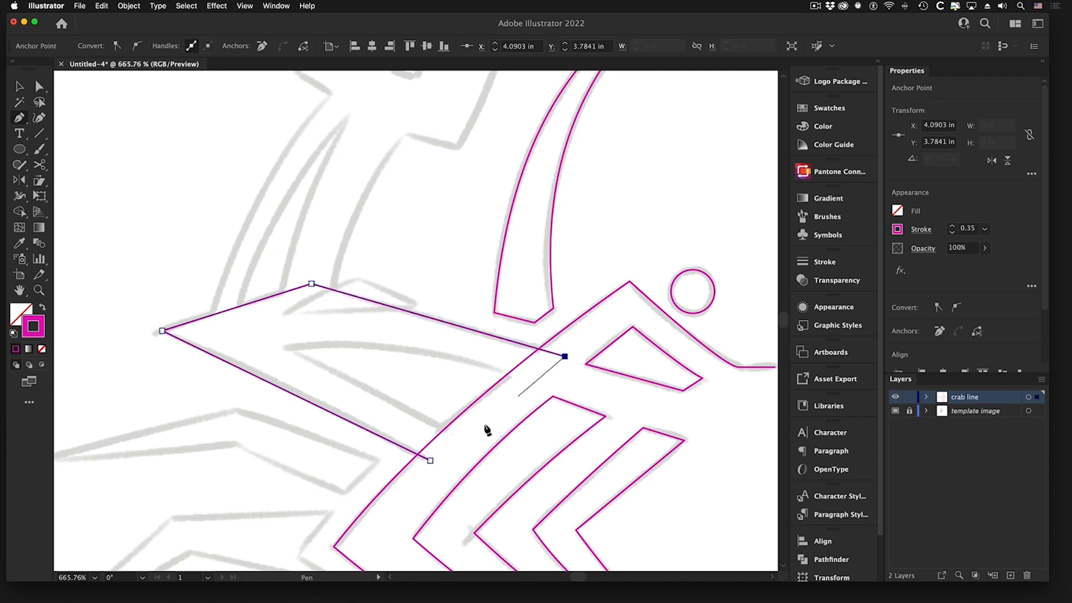
{"action": "left_click", "coordinate": [430, 461]}
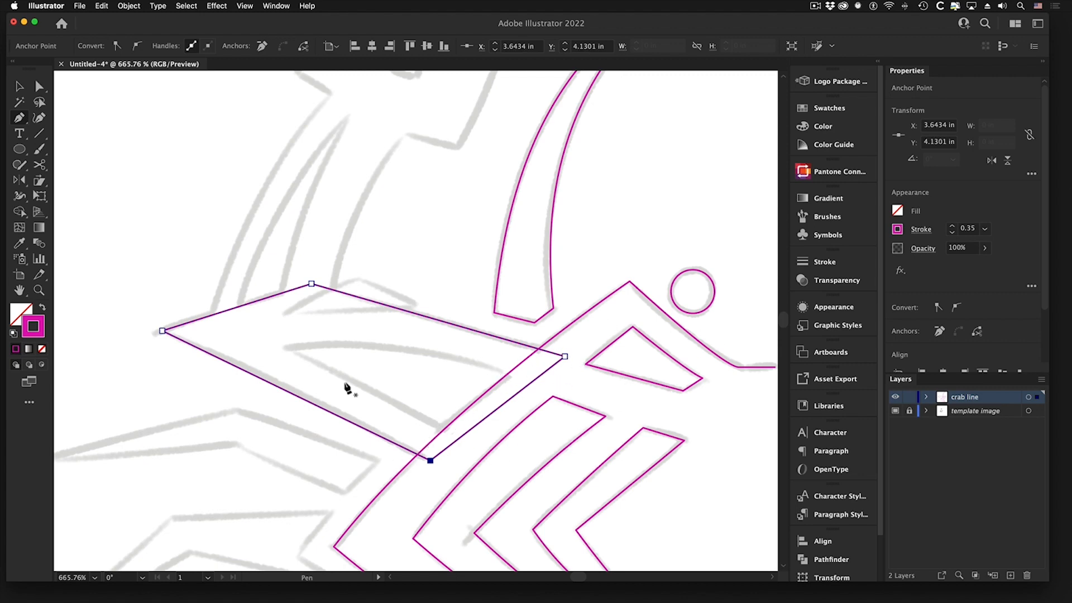
Close the open body outline by joining its upper and lower end anchors with a straight Pen segment.
{"action": "left_click", "coordinate": [595, 391], "text": "alt+super"}
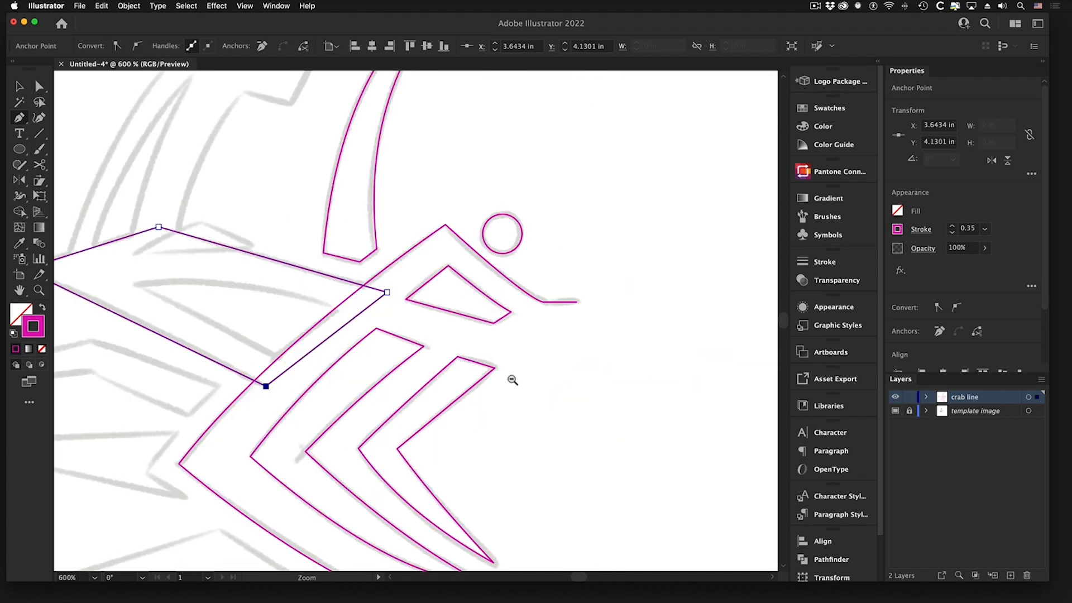
{"action": "left_click", "coordinate": [388, 370], "text": "alt+super"}
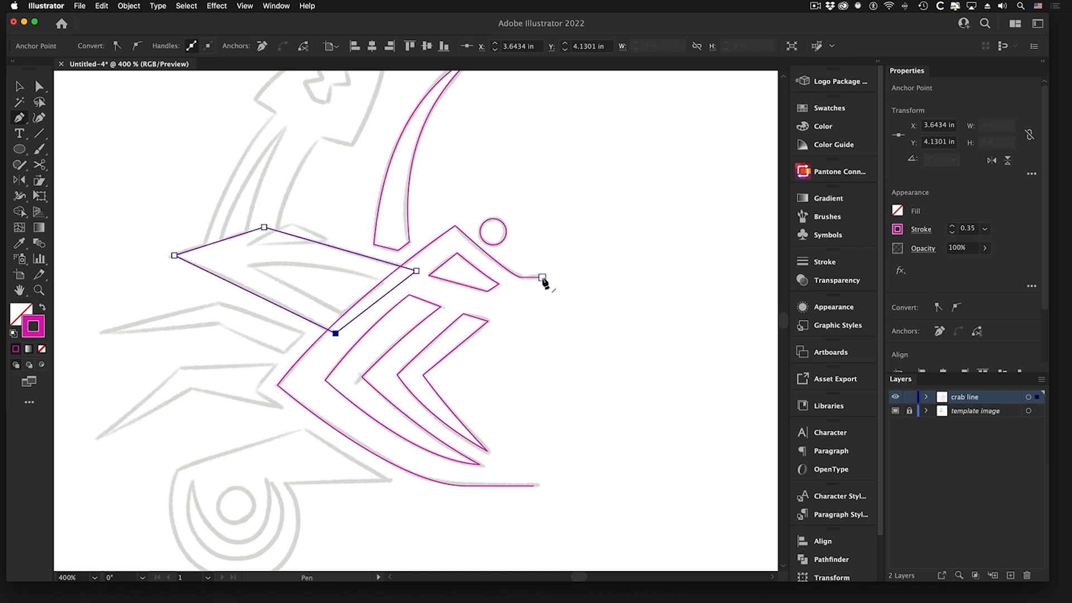
{"action": "left_click", "coordinate": [560, 284], "text": "super"}
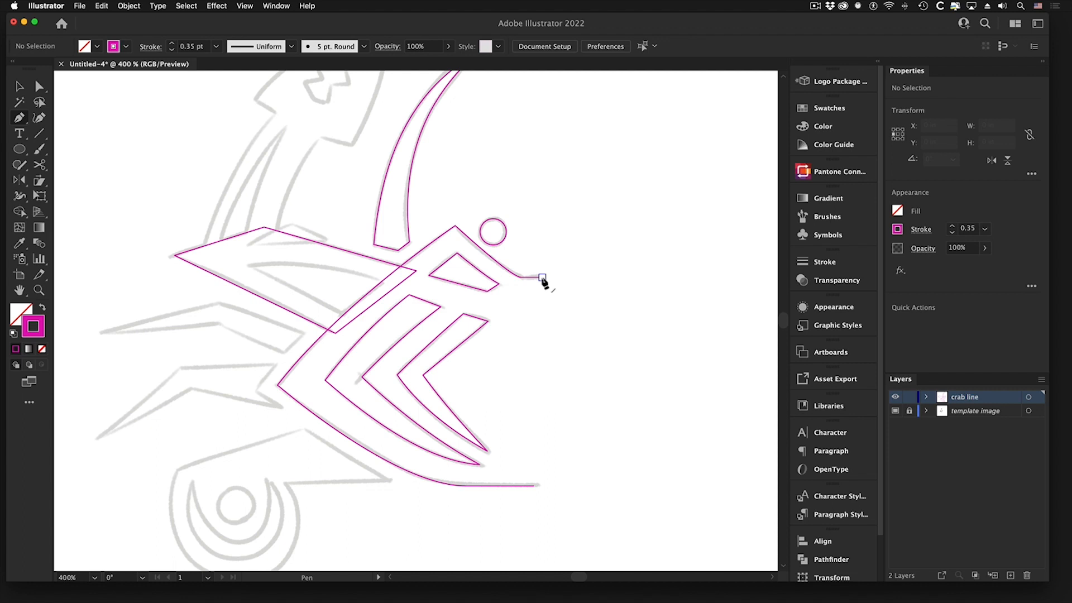
{"action": "left_click", "coordinate": [543, 278]}
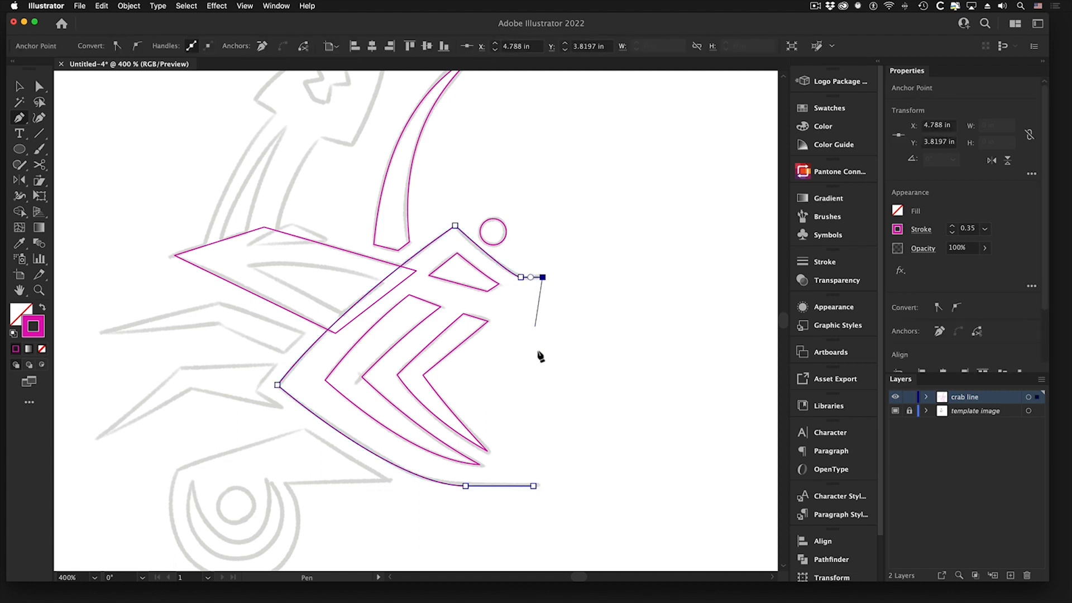
{"action": "left_click", "coordinate": [533, 486]}
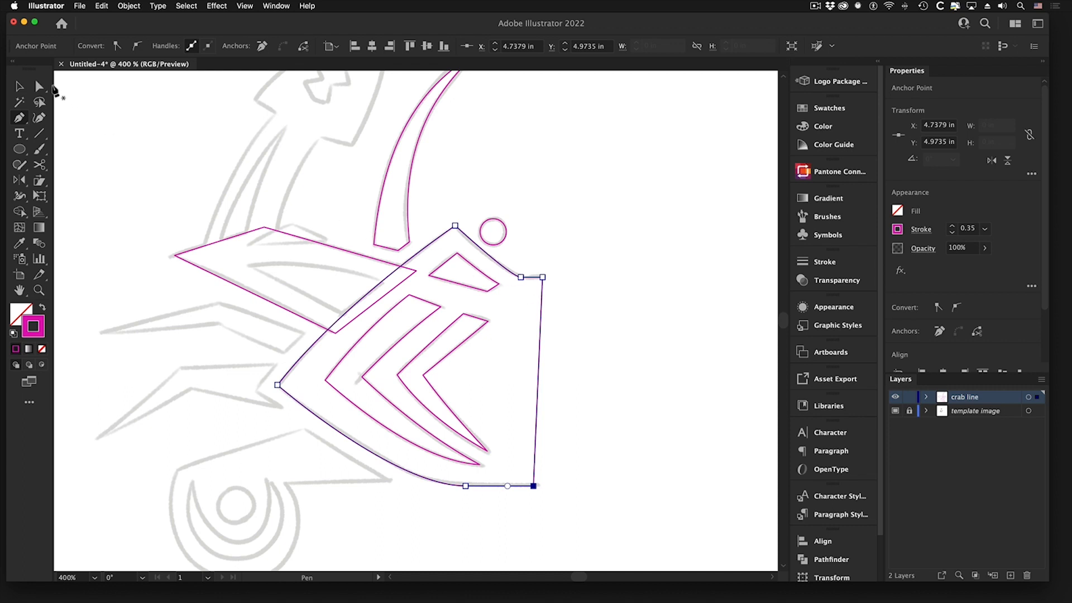
Select the arm base shape and the closed body outline together.
{"action": "left_click", "coordinate": [19, 86]}
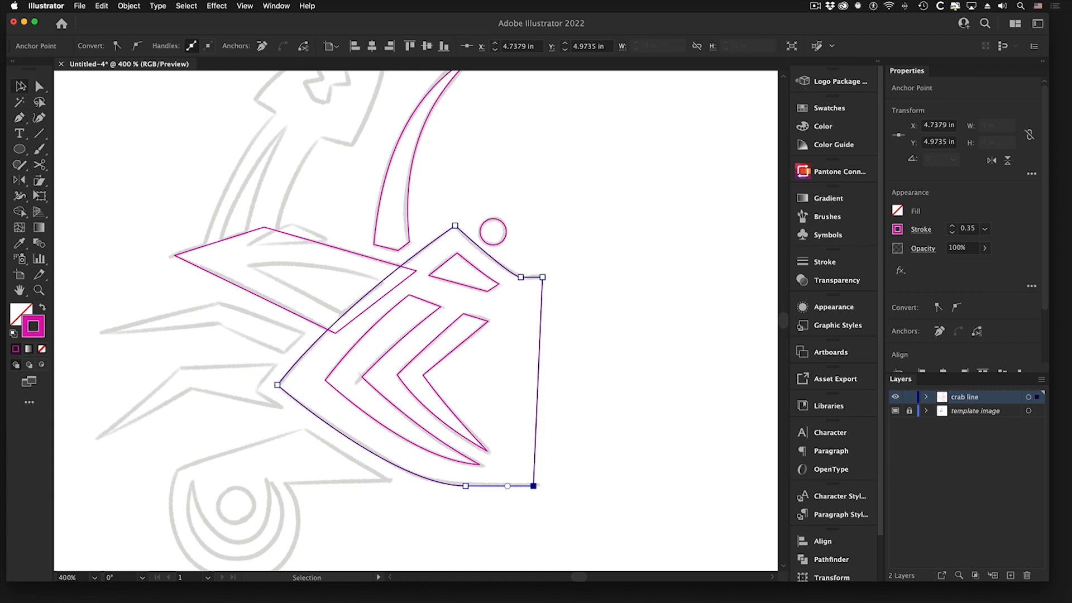
{"action": "left_click", "coordinate": [356, 253]}
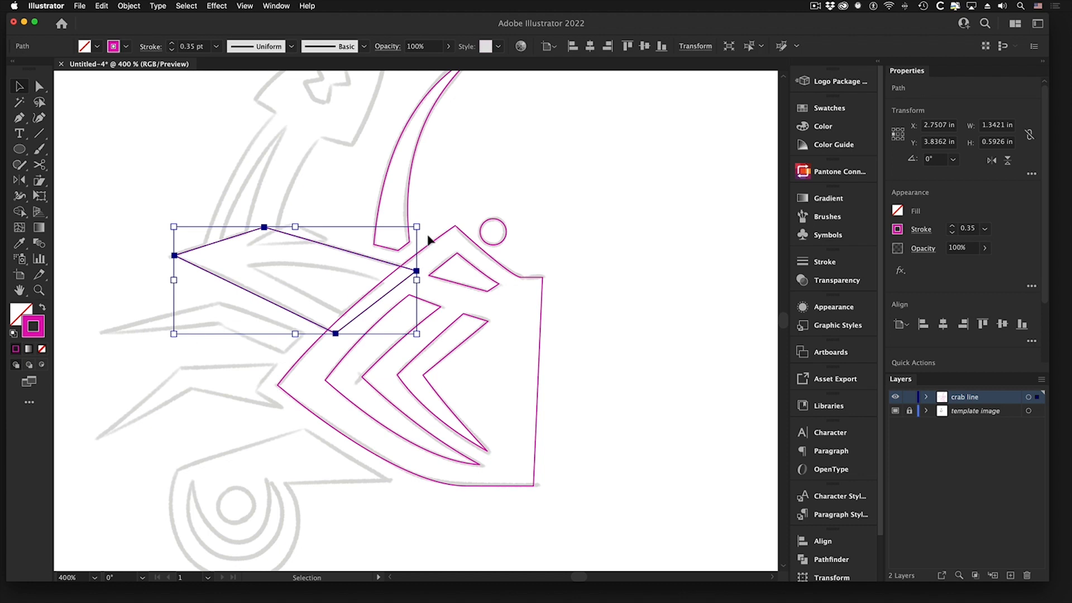
{"action": "left_click", "coordinate": [440, 241]}
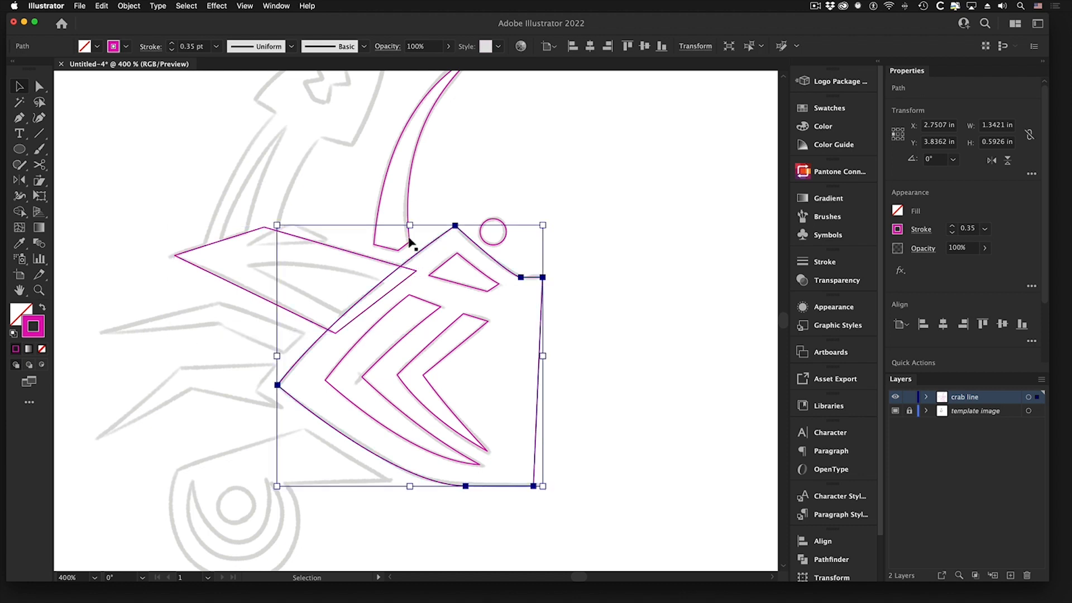
{"action": "left_click", "coordinate": [345, 249]}
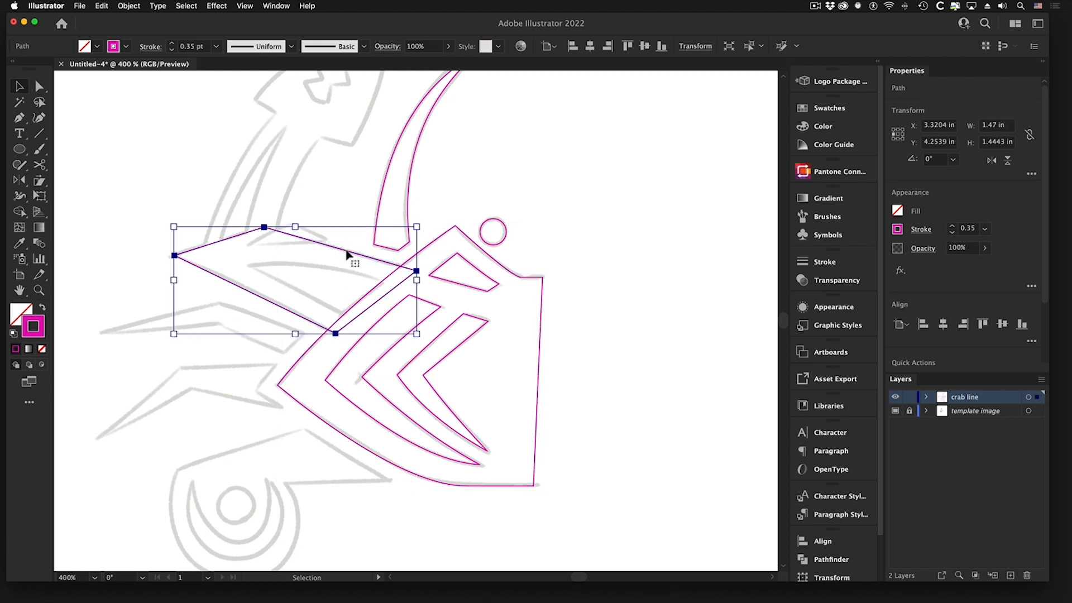
{"action": "left_click", "coordinate": [439, 241], "text": "shift"}
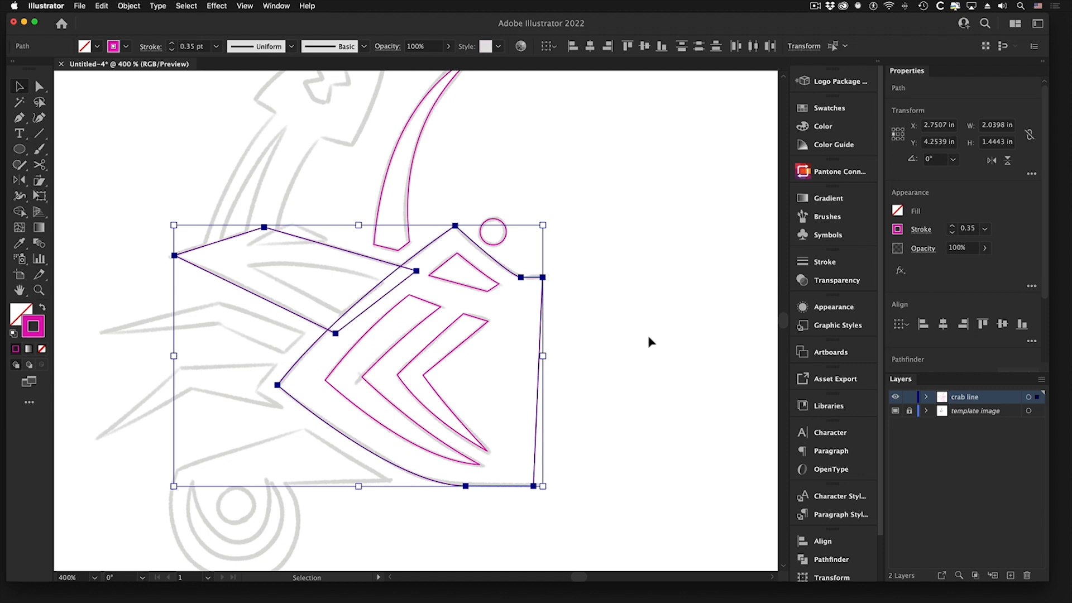
Show the Pathfinder controls in a floating panel next to the crab drawing and collapse the Transform panel.
{"action": "left_click", "coordinate": [278, 5]}
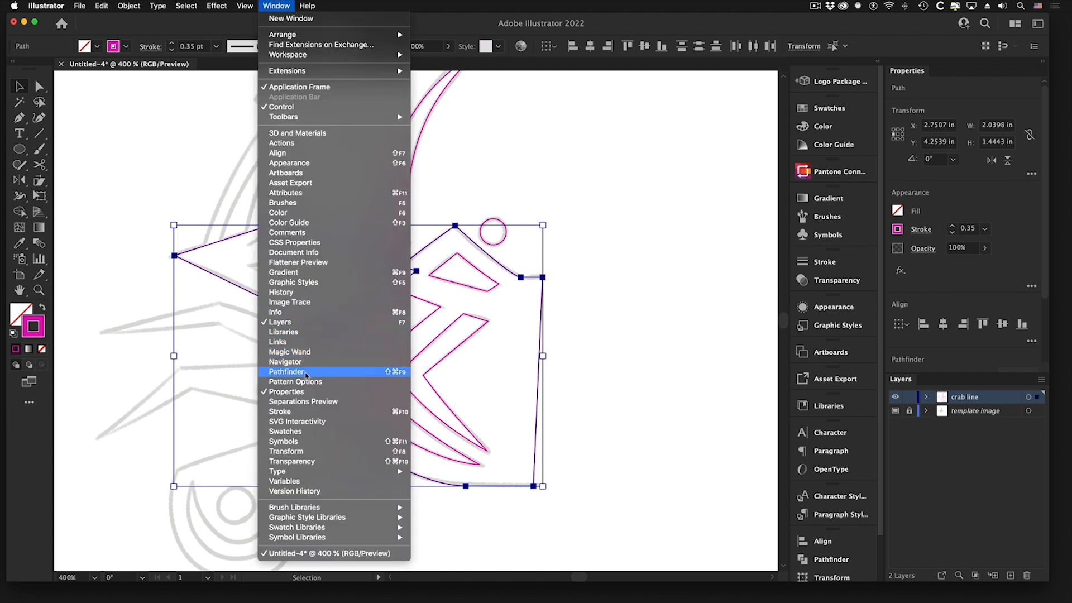
{"action": "left_click", "coordinate": [306, 373]}
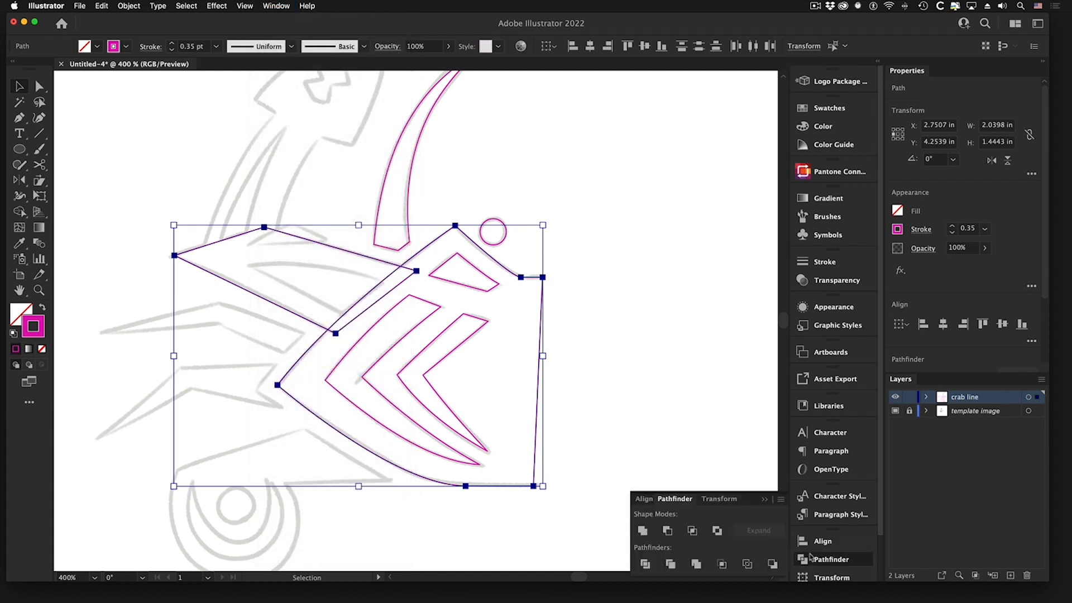
{"action": "left_click_drag", "start_coordinate": [675, 501], "coordinate": [640, 199]}
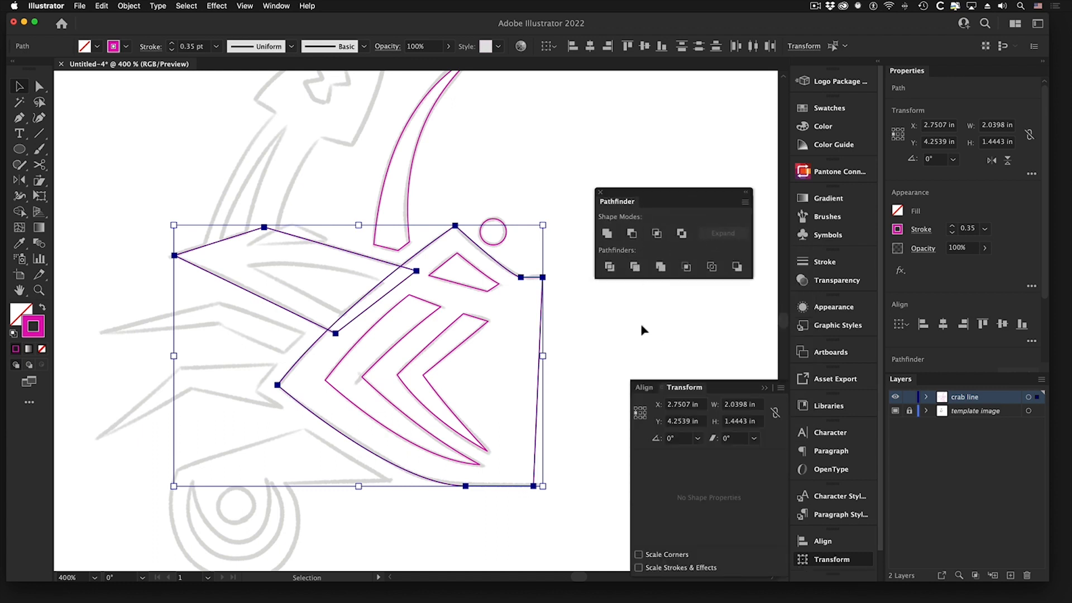
{"action": "left_click", "coordinate": [822, 561]}
{"action": "left_click_drag", "start_coordinate": [650, 198], "coordinate": [659, 225]}
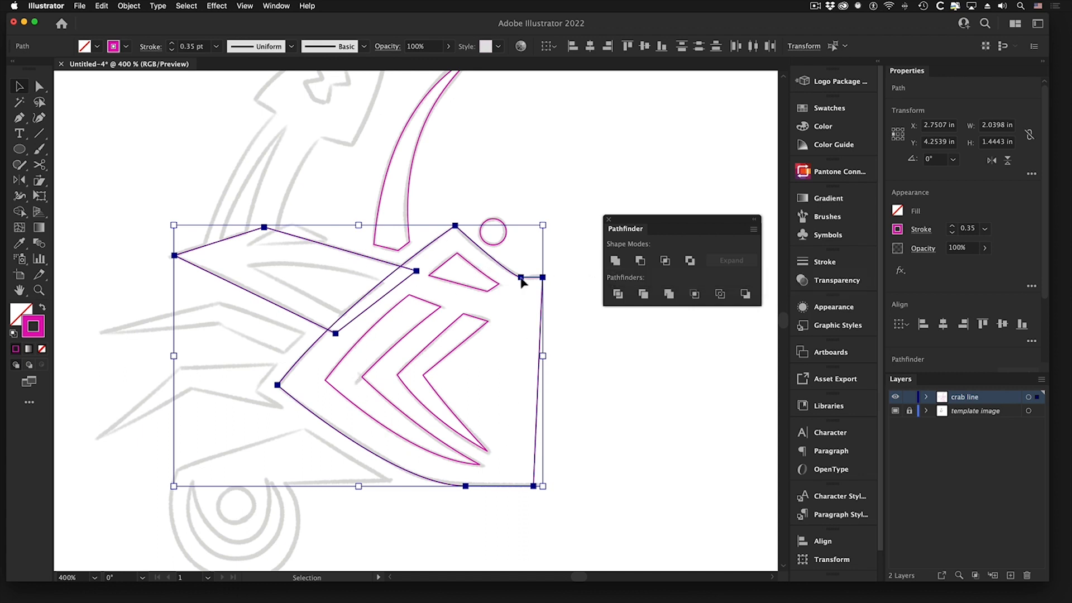
Try uniting the arm base and body outline into a single shape, and undo the merge.
{"action": "left_click", "coordinate": [616, 261]}
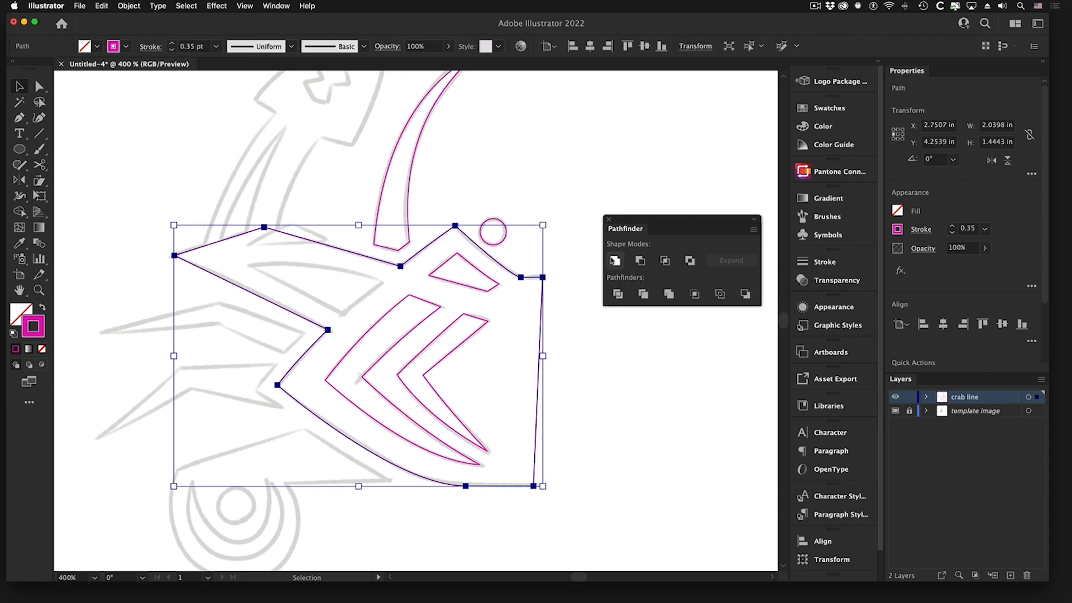
{"action": "left_click", "coordinate": [532, 170]}
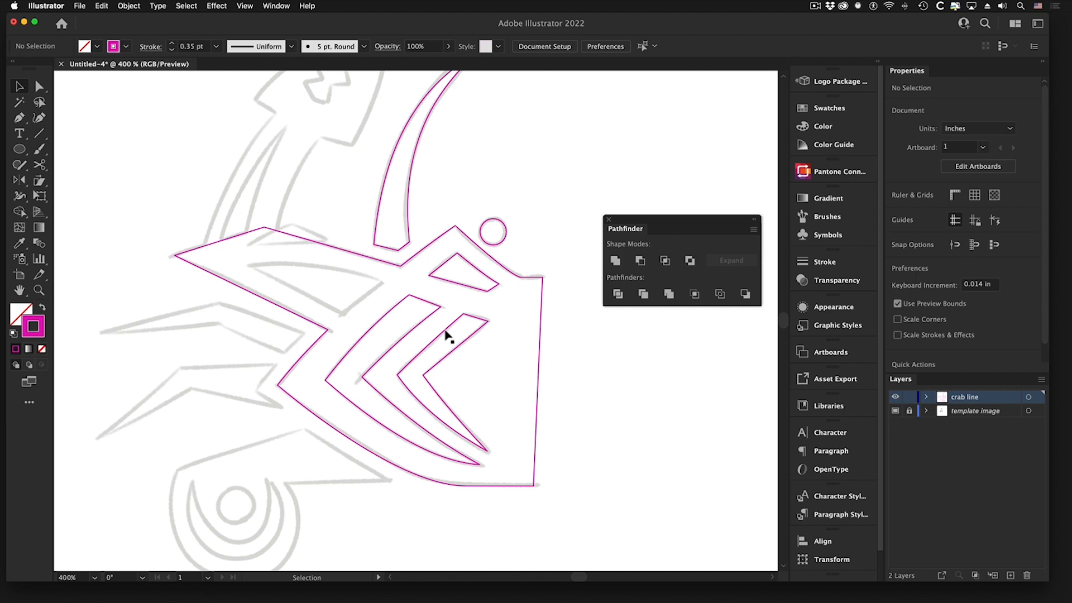
{"action": "left_click", "coordinate": [101, 6]}
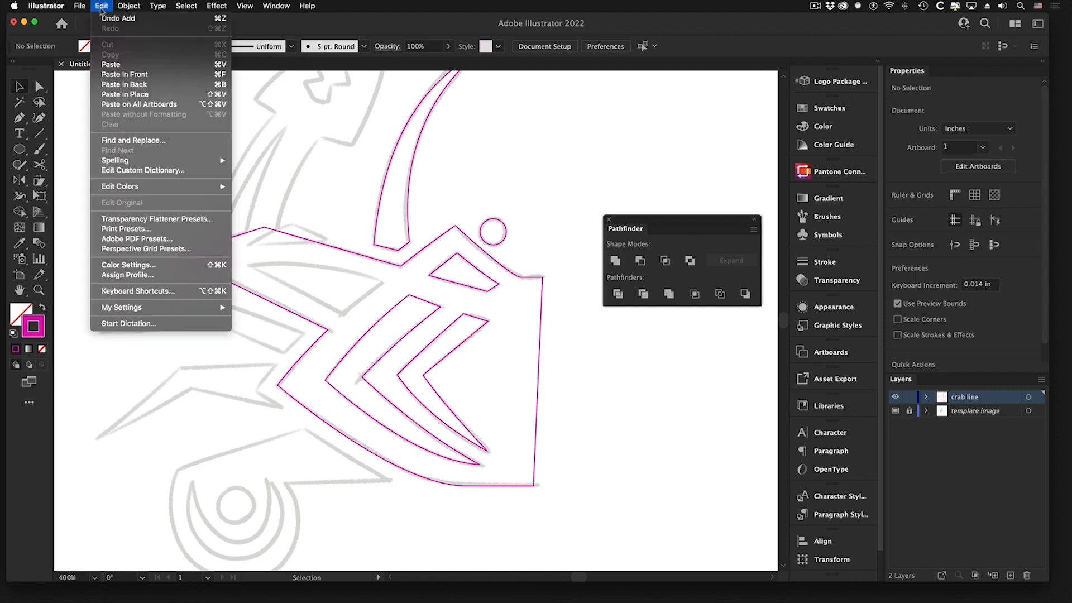
{"action": "left_click", "coordinate": [106, 15]}
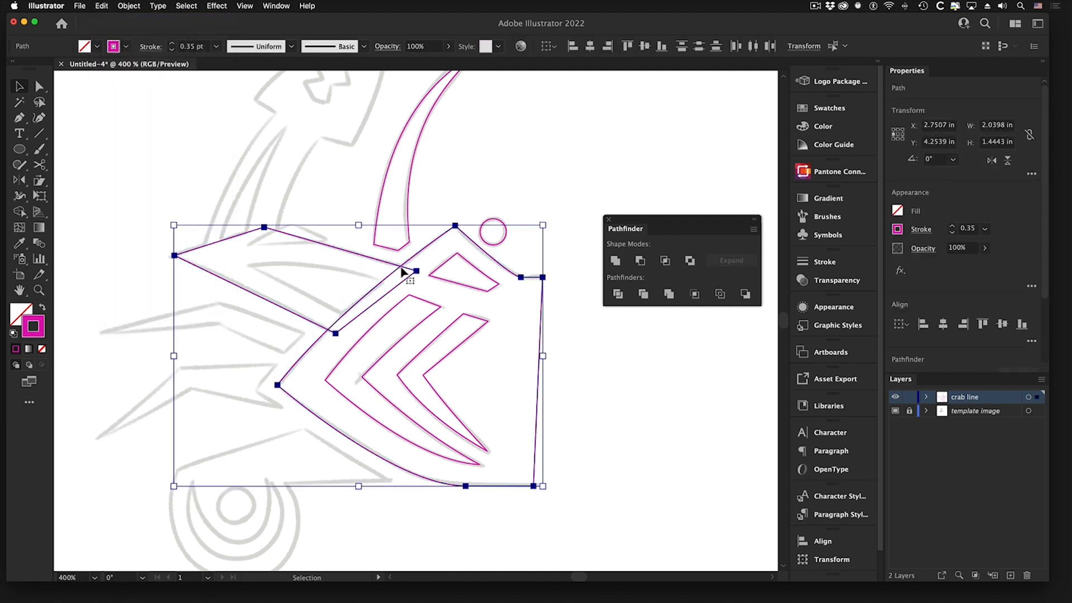
Close the Pathfinder panel and trace the three-cornered detail inside the arm base as a closed path with straight Pen segments.
{"action": "left_click", "coordinate": [610, 220]}
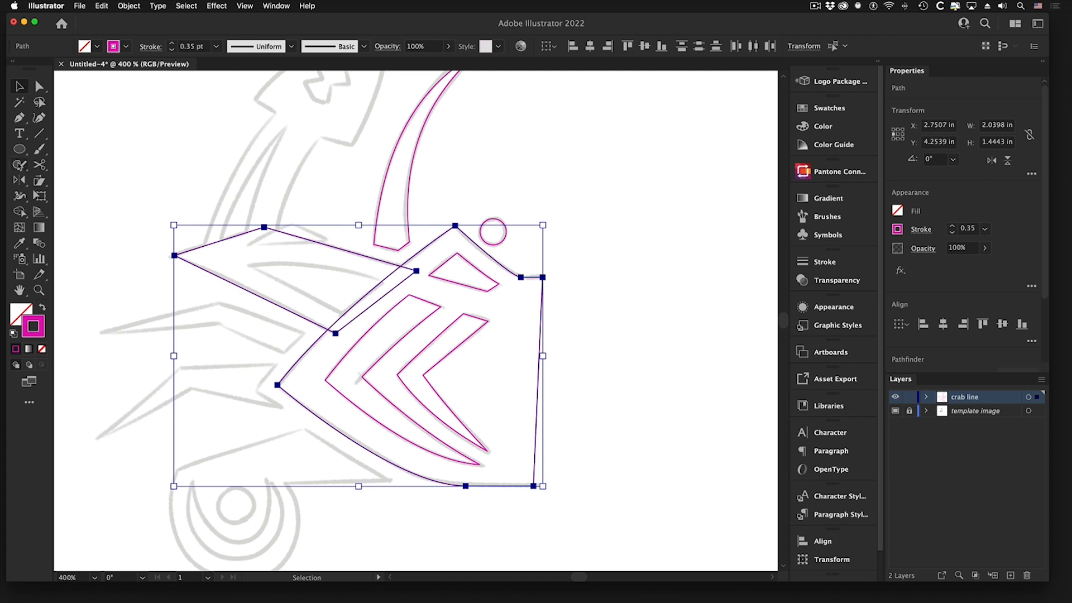
{"action": "key", "text": "p"}
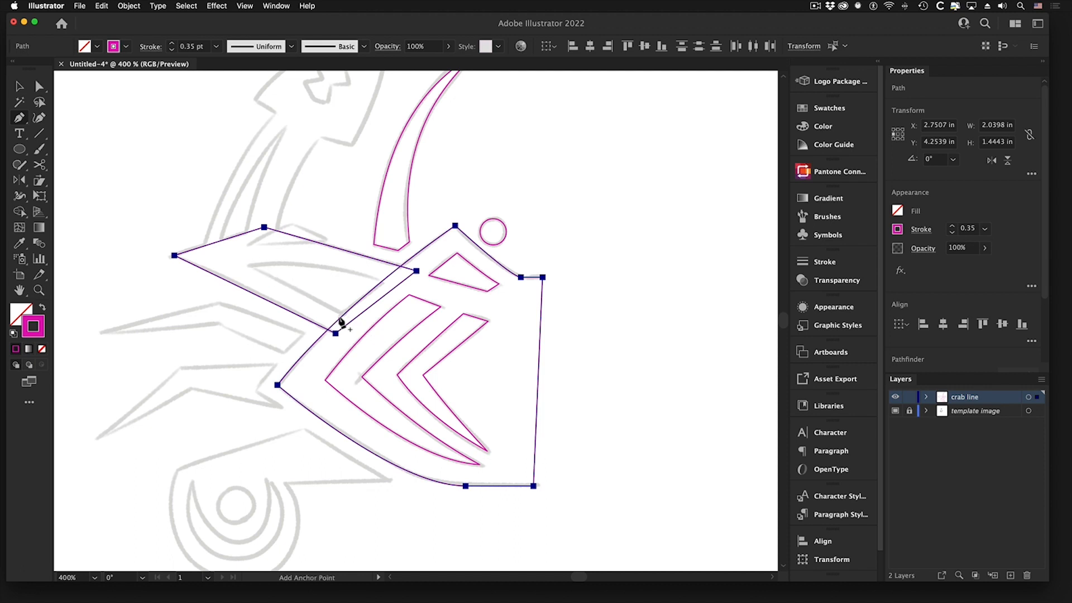
{"action": "key", "text": "super"}
{"action": "key", "text": "super+space"}
{"action": "left_click_drag", "start_coordinate": [270, 276], "coordinate": [327, 297]}
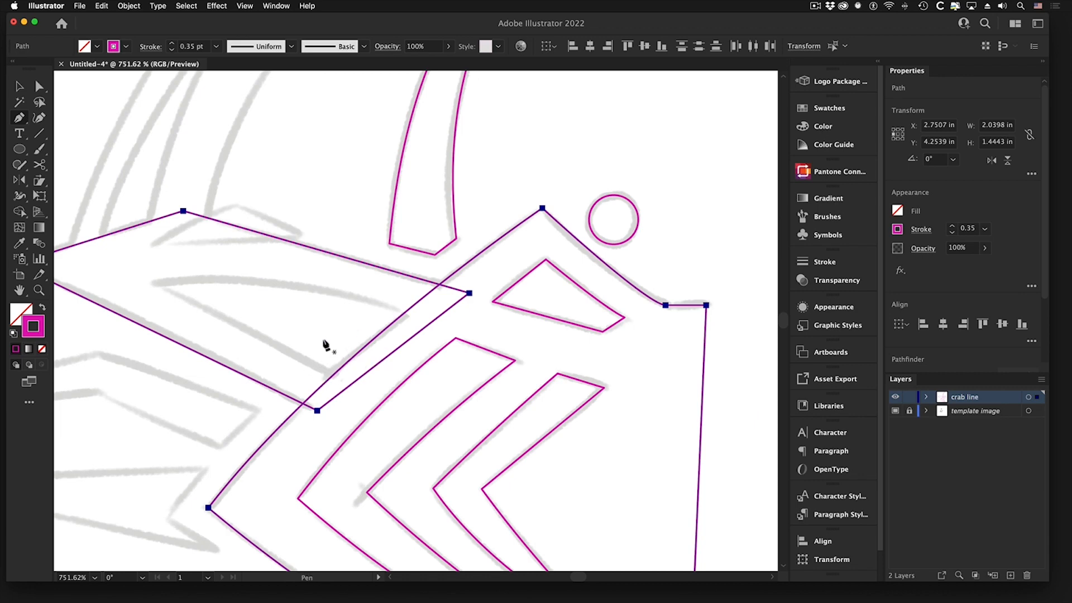
{"action": "left_click", "coordinate": [342, 378]}
{"action": "left_click", "coordinate": [156, 284]}
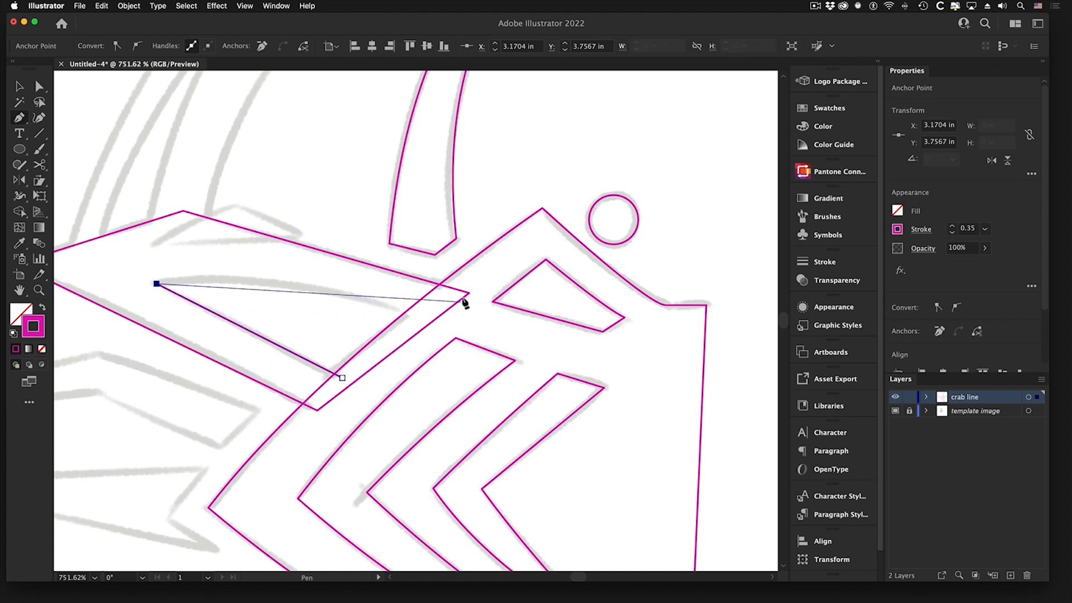
{"action": "left_click", "coordinate": [414, 318]}
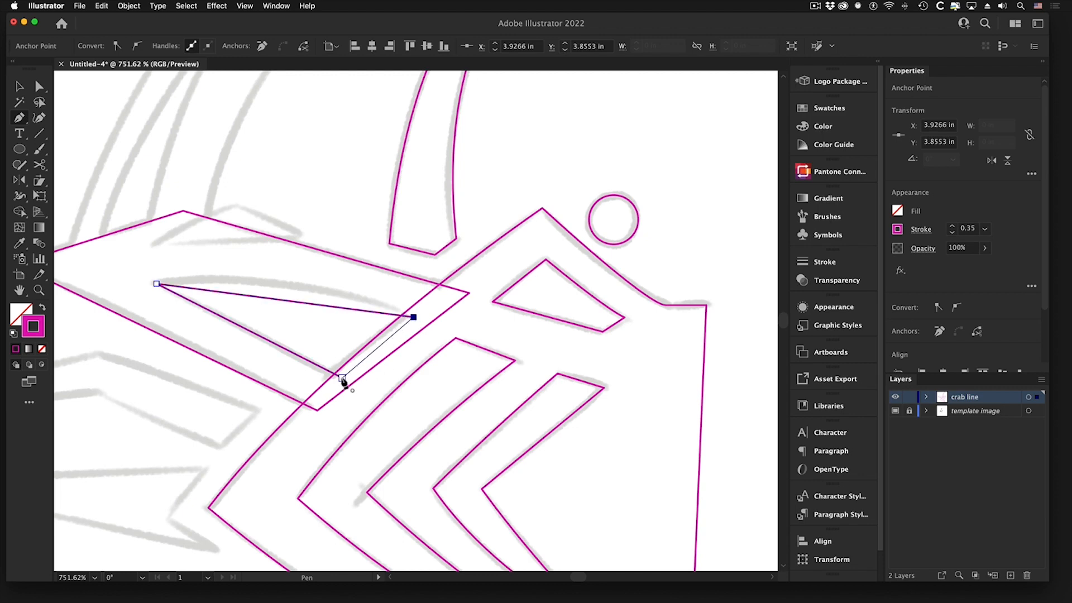
{"action": "left_click", "coordinate": [342, 378]}
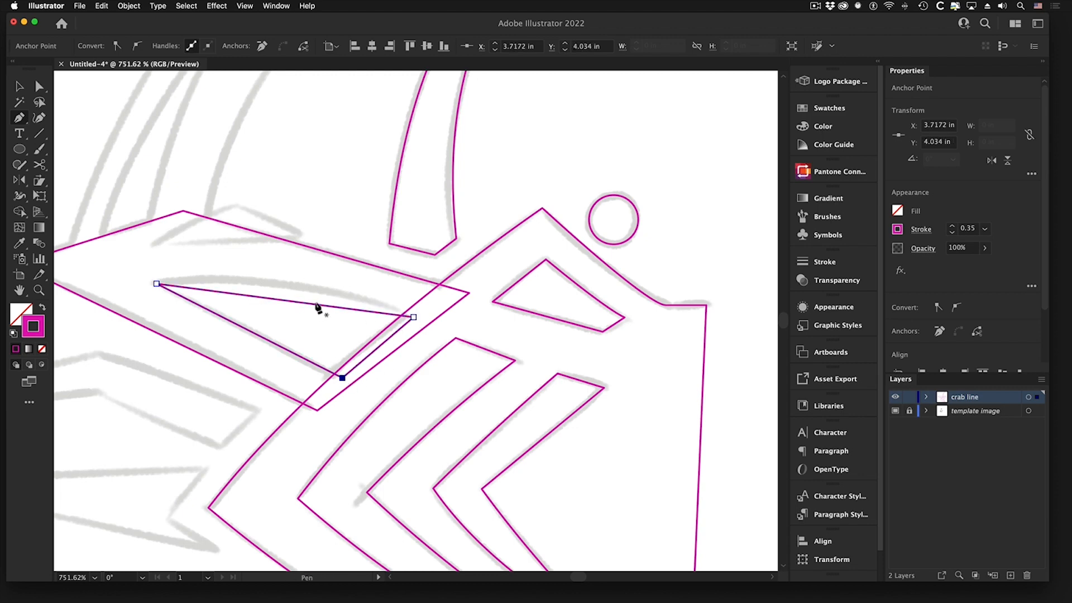
Bend the upper edge of the arm base's inner triangle into a shallow arc following the sketch, and deselect the path.
{"action": "key", "text": "alt"}
{"action": "left_click_drag", "start_coordinate": [302, 309], "coordinate": [294, 287]}
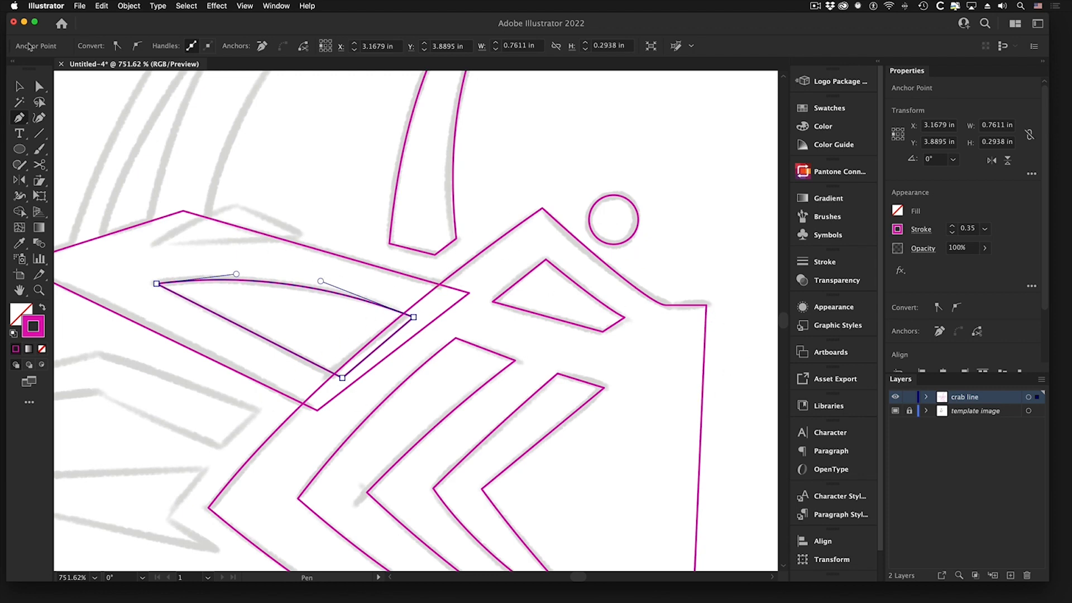
{"action": "left_click", "coordinate": [23, 86]}
{"action": "key", "text": "super+minus"}
{"action": "key", "text": "super+minus"}
{"action": "key", "text": "super+minus"}
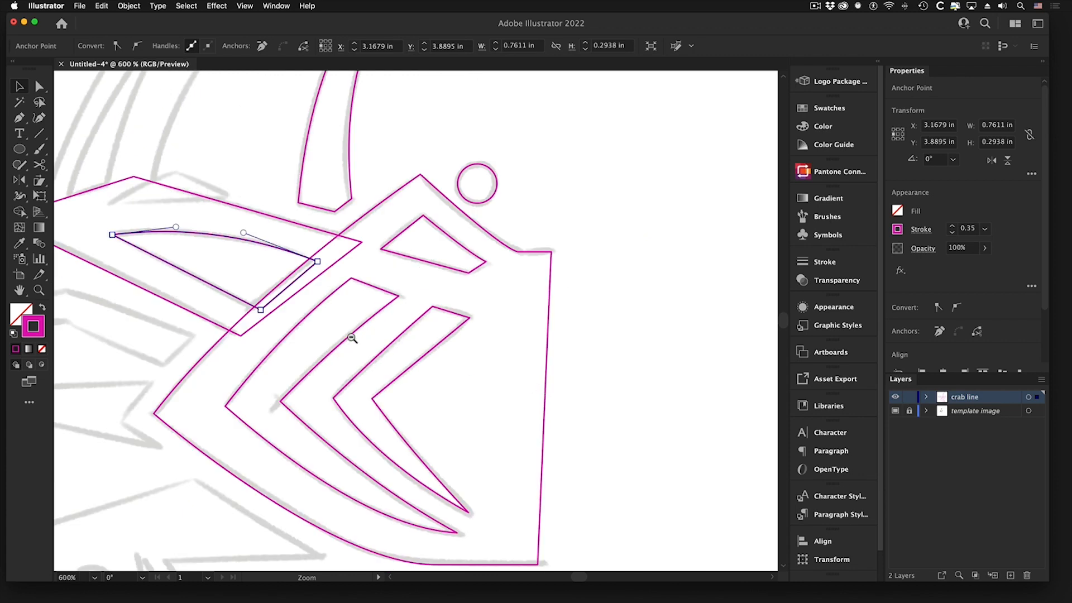
{"action": "left_click", "coordinate": [660, 301]}
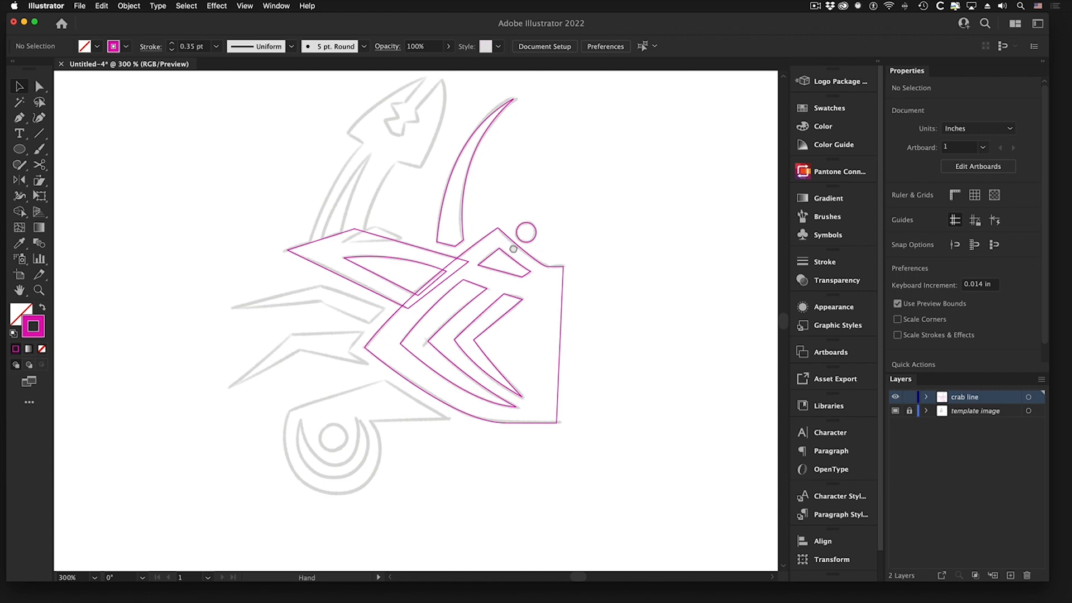
Start the upper arm and claw outline with straight Pen segments from inside the arm base up the outer edge to the claw's outer corner.
{"action": "left_click_drag", "start_coordinate": [513, 249], "coordinate": [471, 285]}
{"action": "scroll", "coordinate": [354, 289], "scroll_direction": "up", "scroll_amount": 5}
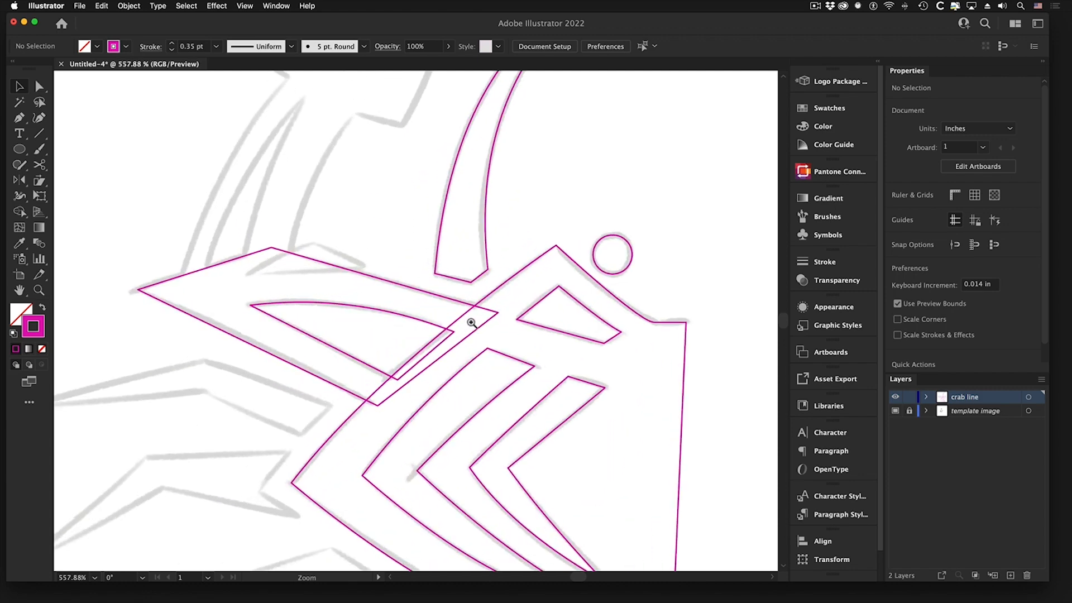
{"action": "left_click_drag", "start_coordinate": [310, 286], "coordinate": [328, 504]}
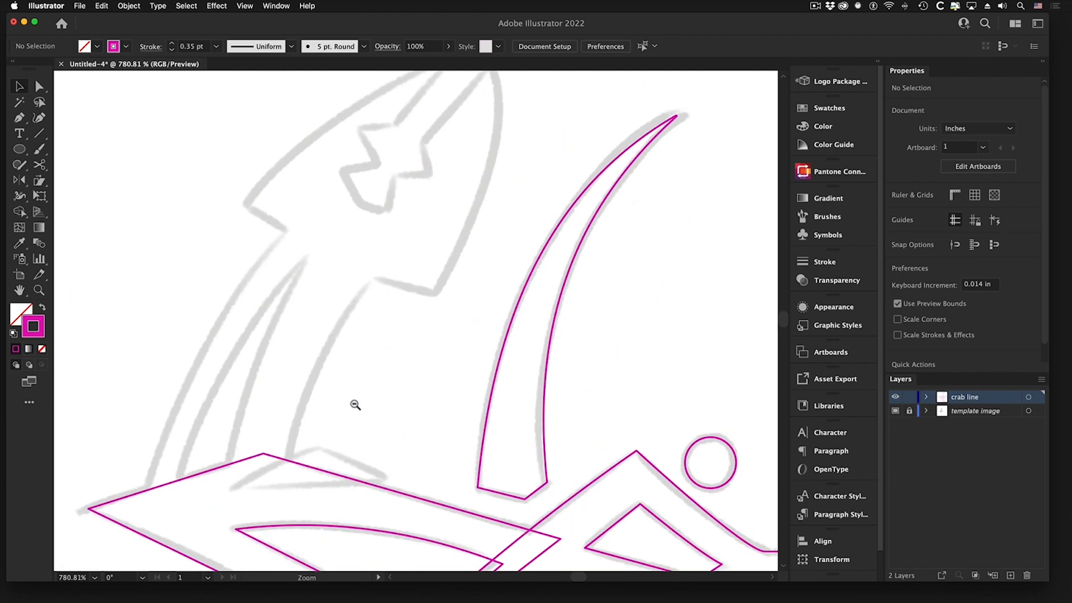
{"action": "left_click", "coordinate": [355, 404], "text": "alt+super"}
{"action": "left_click", "coordinate": [20, 119]}
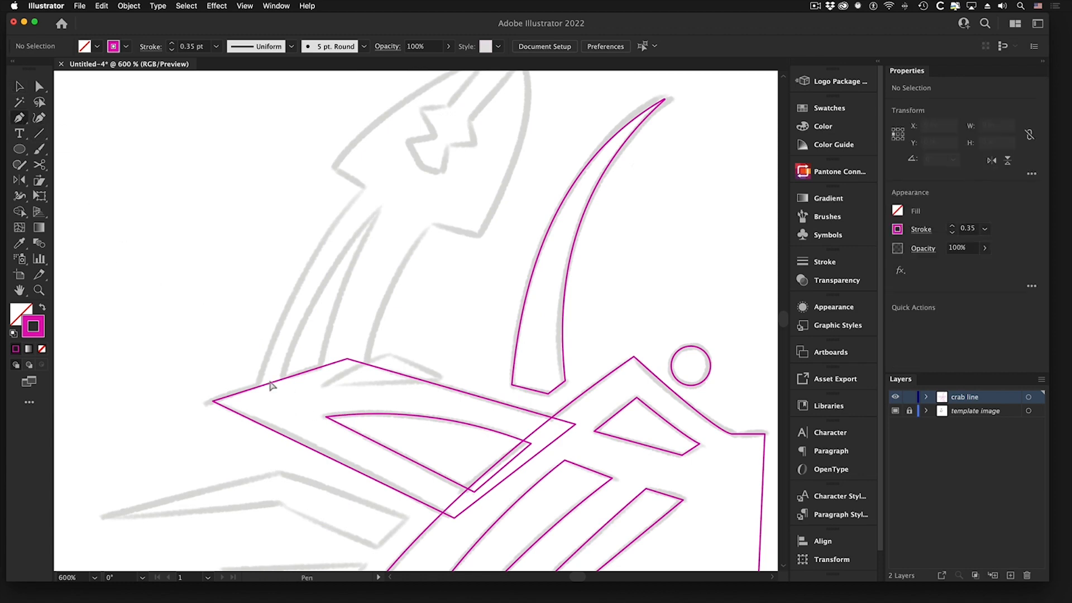
{"action": "scroll", "coordinate": [270, 385], "scroll_direction": "up", "scroll_amount": 2}
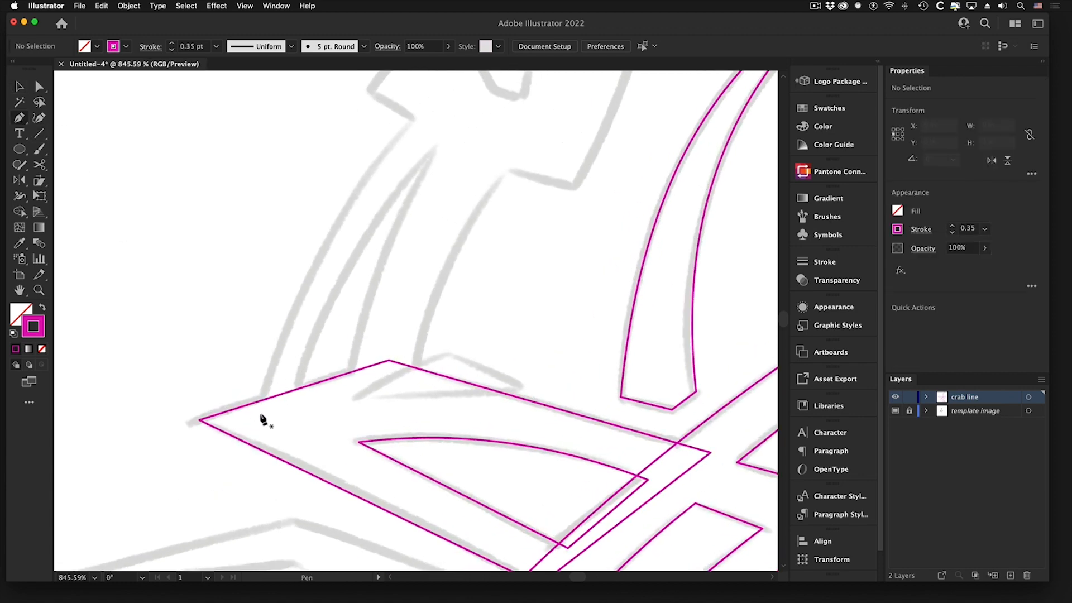
{"action": "left_click", "coordinate": [259, 414]}
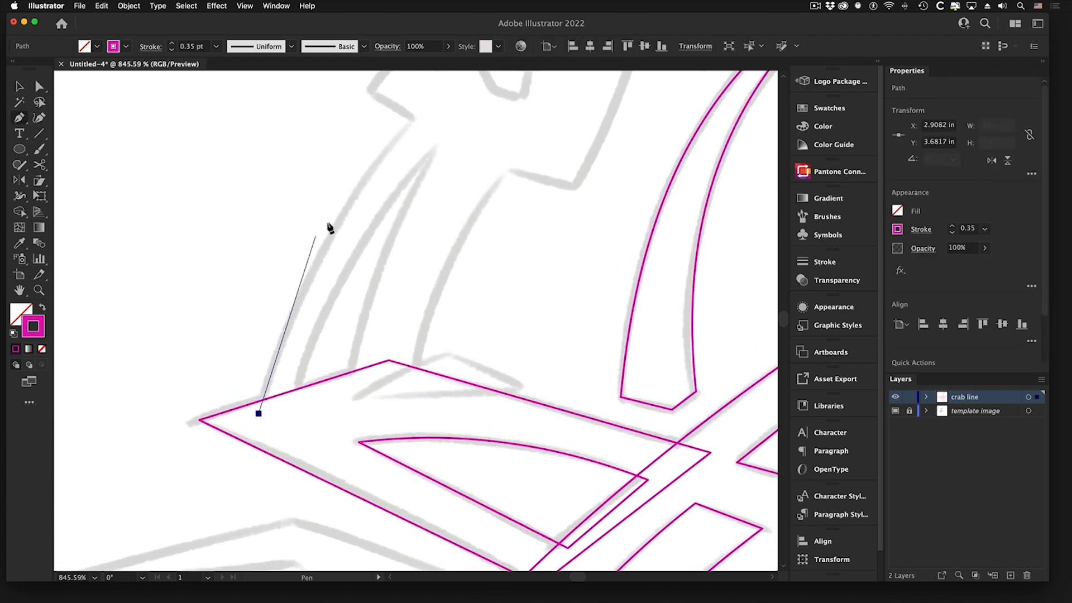
{"action": "left_click", "coordinate": [413, 123]}
{"action": "scroll", "coordinate": [391, 206], "scroll_direction": "up", "scroll_amount": 5}
{"action": "scroll", "coordinate": [391, 207], "scroll_direction": "right", "scroll_amount": 2}
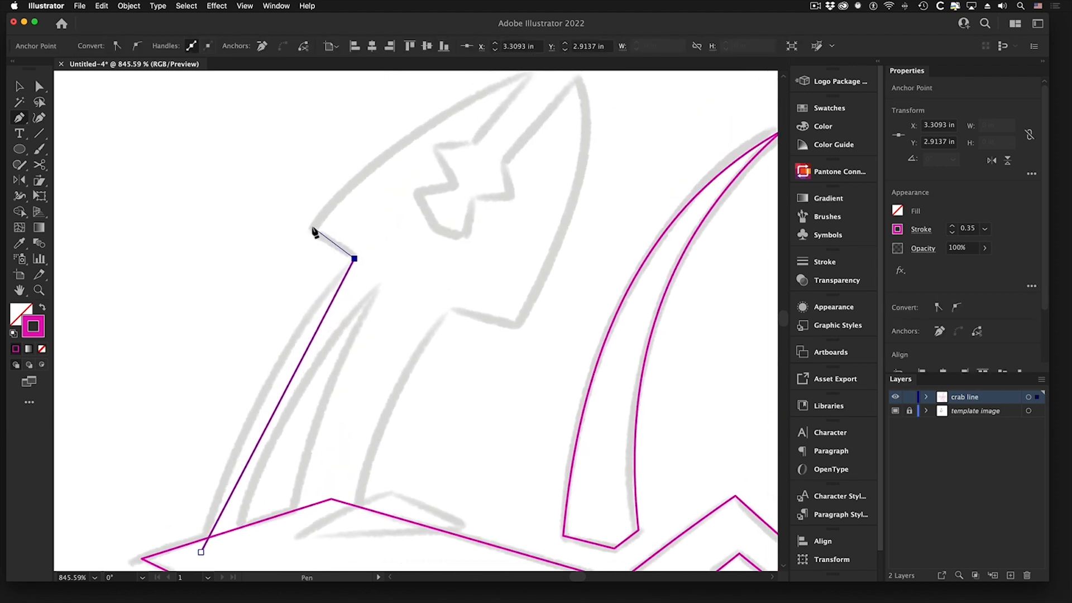
{"action": "left_click", "coordinate": [314, 231]}
Continue the outline past the claw tip, around its lower corner and down the inner arm edge, closing it at the starting anchor.
{"action": "scroll", "coordinate": [385, 195], "scroll_direction": "up", "scroll_amount": 3}
{"action": "scroll", "coordinate": [385, 195], "scroll_direction": "right", "scroll_amount": 4}
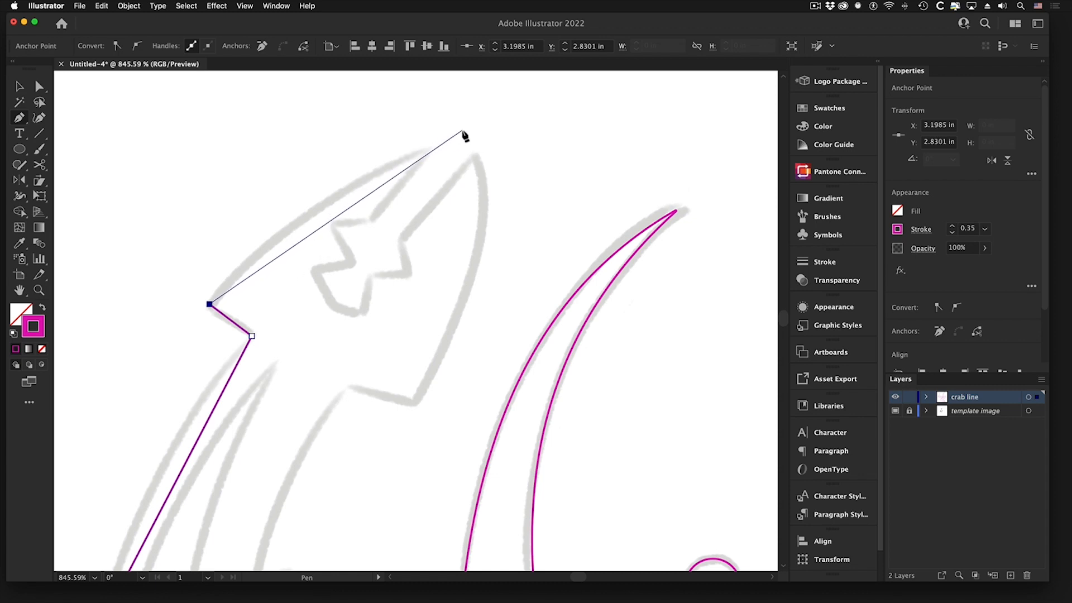
{"action": "left_click", "coordinate": [463, 131]}
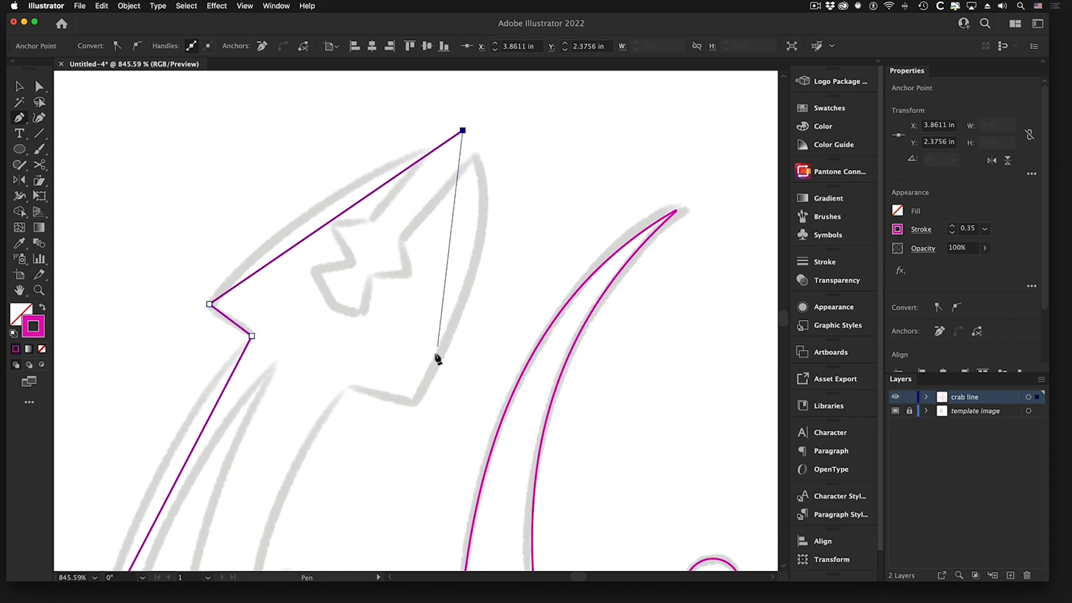
{"action": "left_click", "coordinate": [413, 403]}
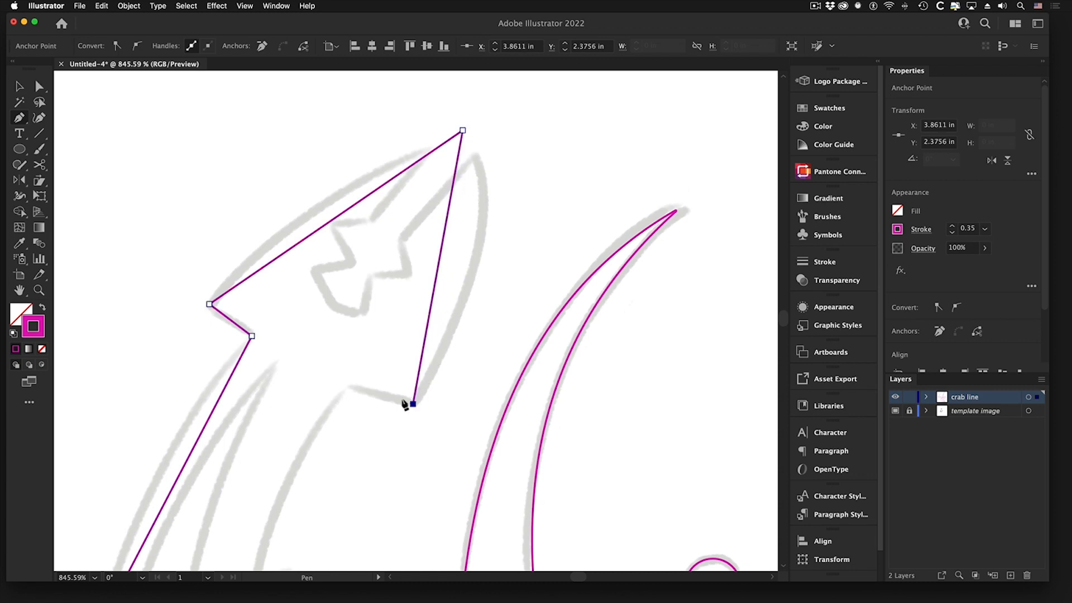
{"action": "left_click", "coordinate": [346, 386]}
{"action": "left_click_drag", "start_coordinate": [345, 408], "coordinate": [412, 140]}
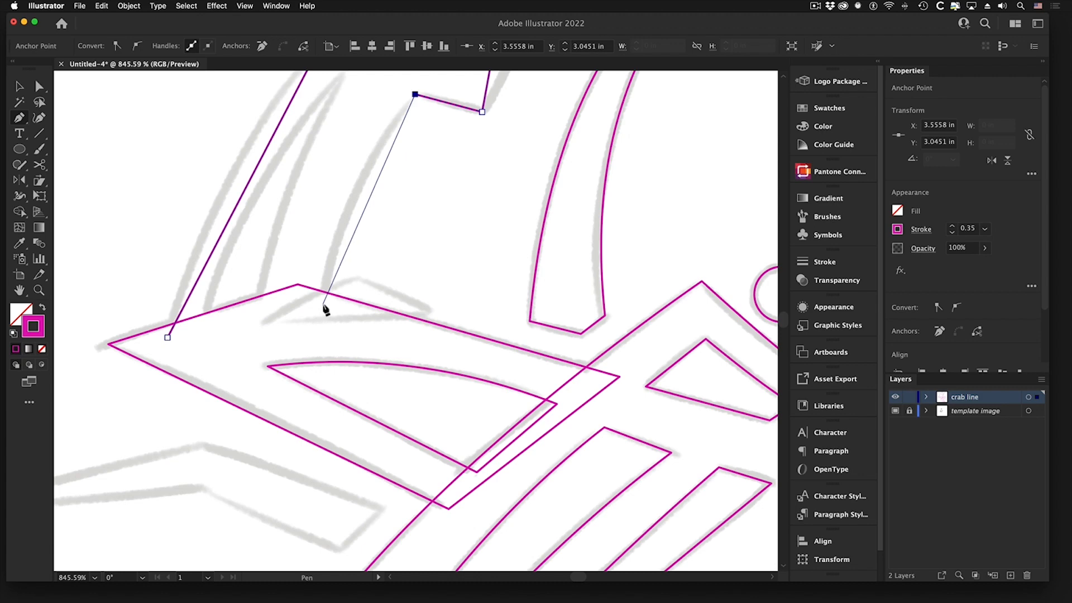
{"action": "left_click", "coordinate": [323, 305]}
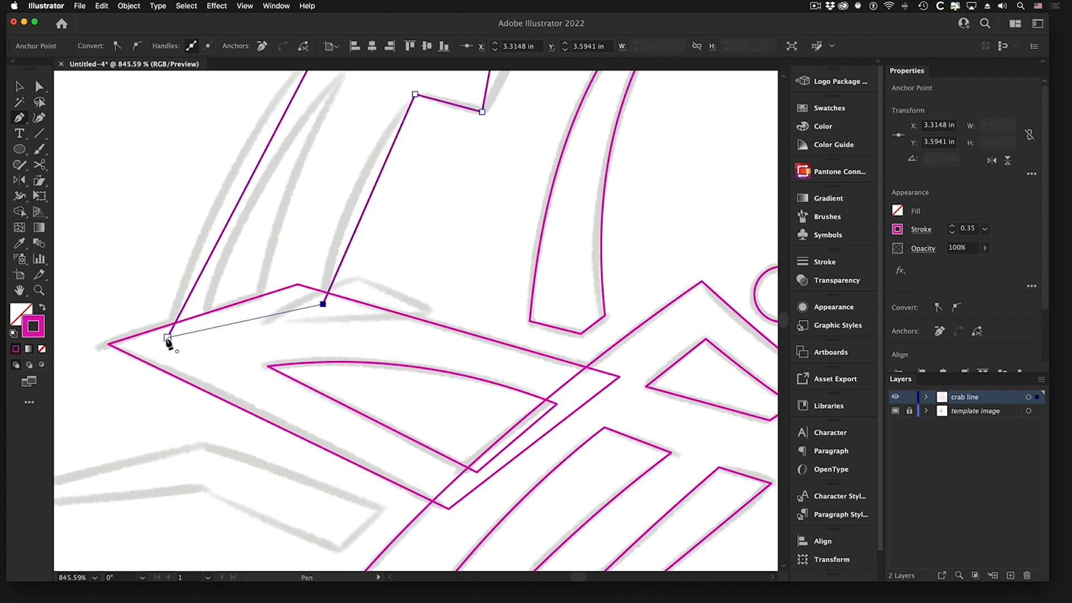
{"action": "left_click", "coordinate": [168, 337]}
Bend the long straight edges of the upper arm and claw outline into curves that follow the sketch.
{"action": "left_click_drag", "start_coordinate": [390, 226], "coordinate": [372, 420]}
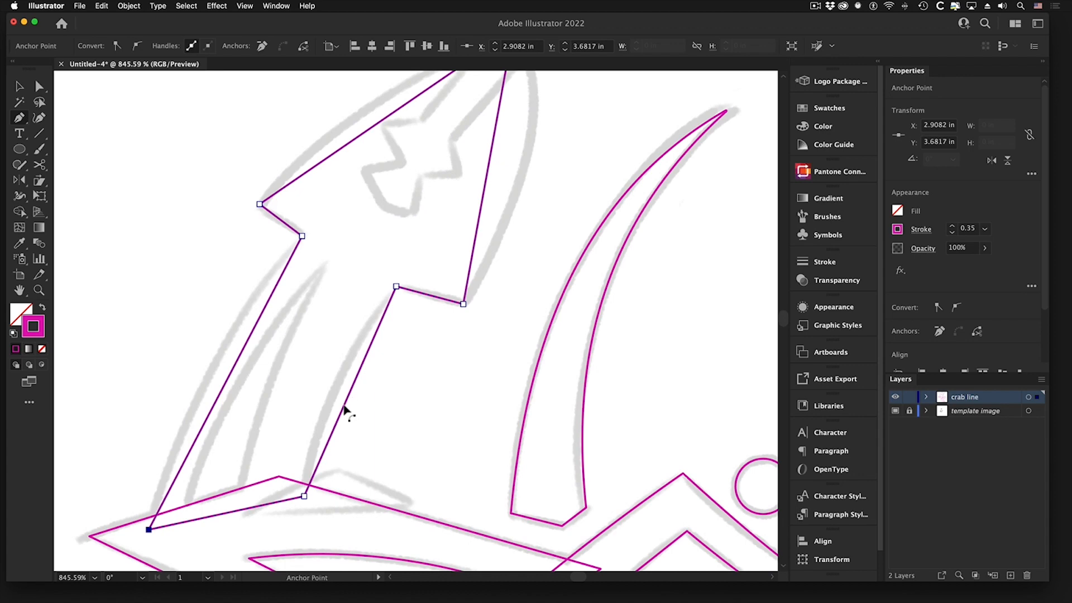
{"action": "left_click_drag", "start_coordinate": [344, 405], "coordinate": [338, 384], "text": "alt"}
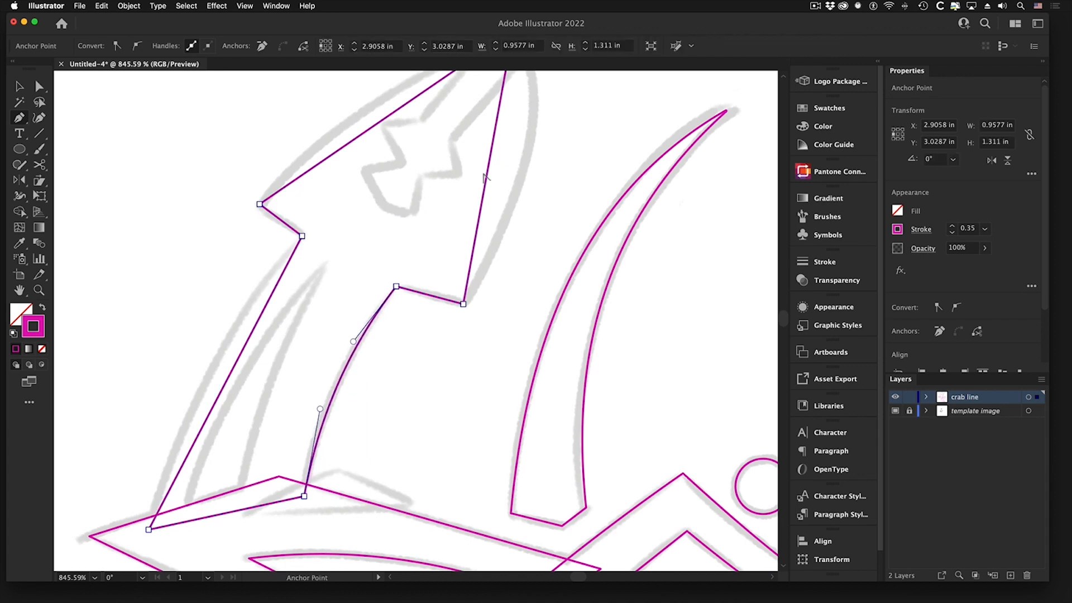
{"action": "scroll", "coordinate": [512, 241], "scroll_direction": "up", "scroll_amount": 5}
{"action": "left_click_drag", "start_coordinate": [452, 253], "coordinate": [493, 232]}
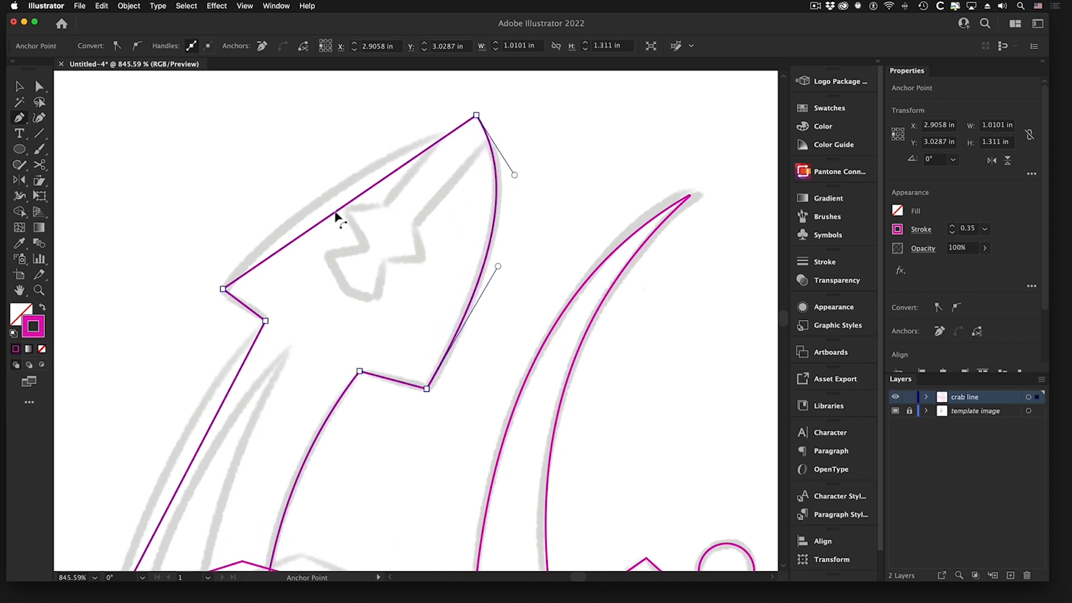
{"action": "left_click_drag", "start_coordinate": [336, 214], "coordinate": [332, 195]}
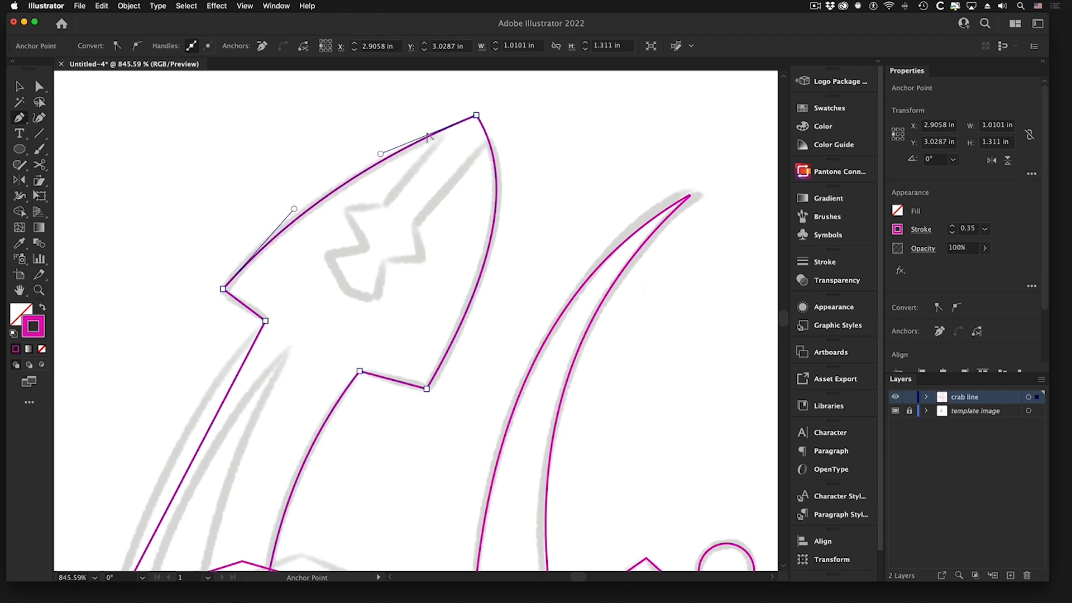
{"action": "key", "text": "p"}
{"action": "key", "text": "space"}
{"action": "left_click_drag", "start_coordinate": [199, 429], "coordinate": [319, 363]}
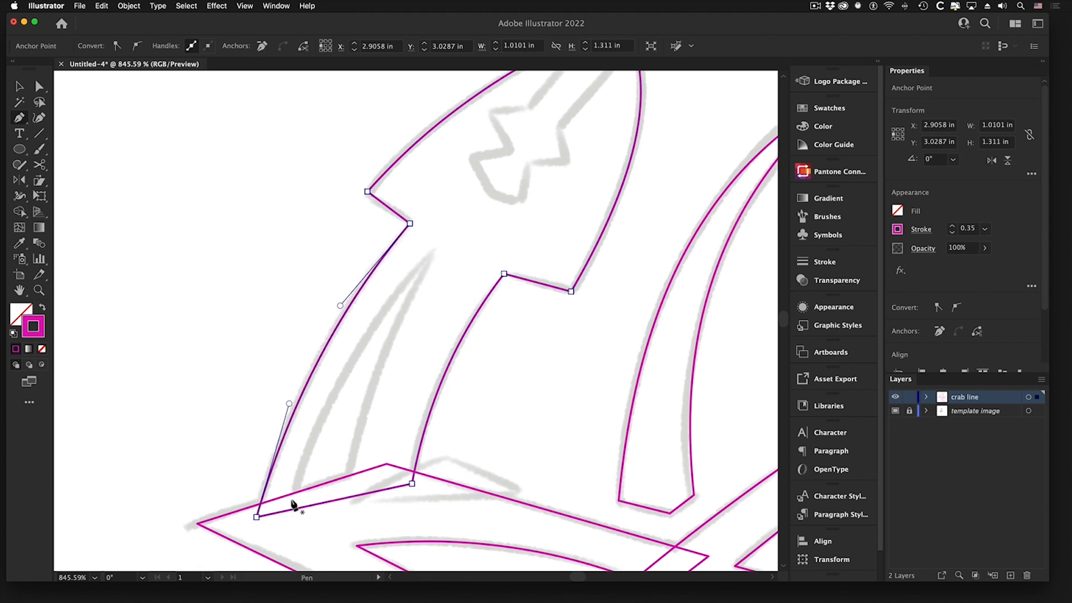
Trace the narrow pointed detail inside the upper arm as a closed four-anchor path and curve its two long edges to the sketch.
{"action": "left_click_drag", "start_coordinate": [291, 499], "coordinate": [353, 491]}
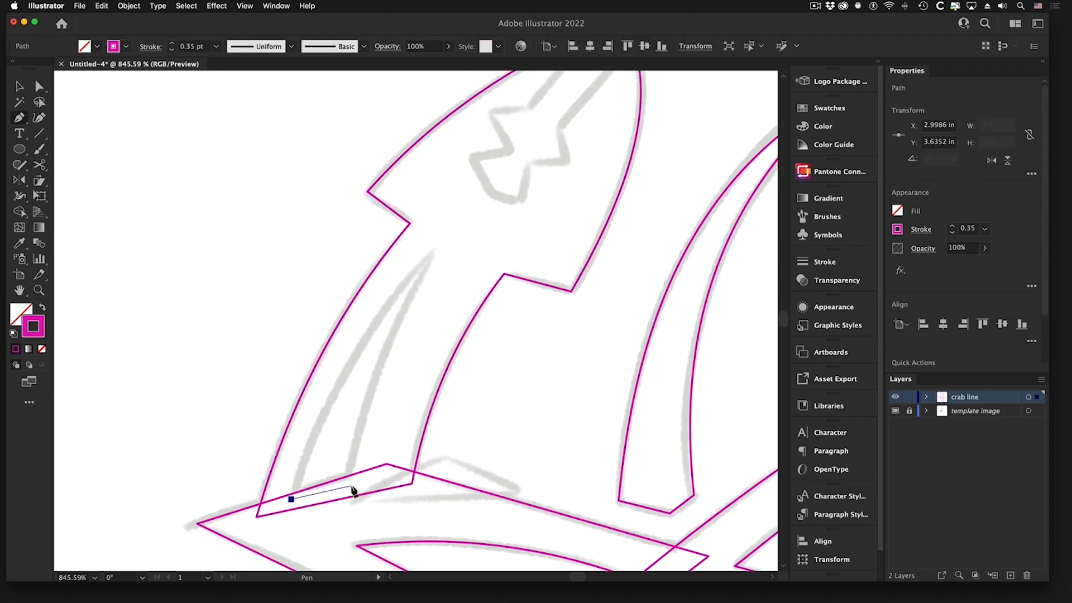
{"action": "left_click", "coordinate": [349, 482]}
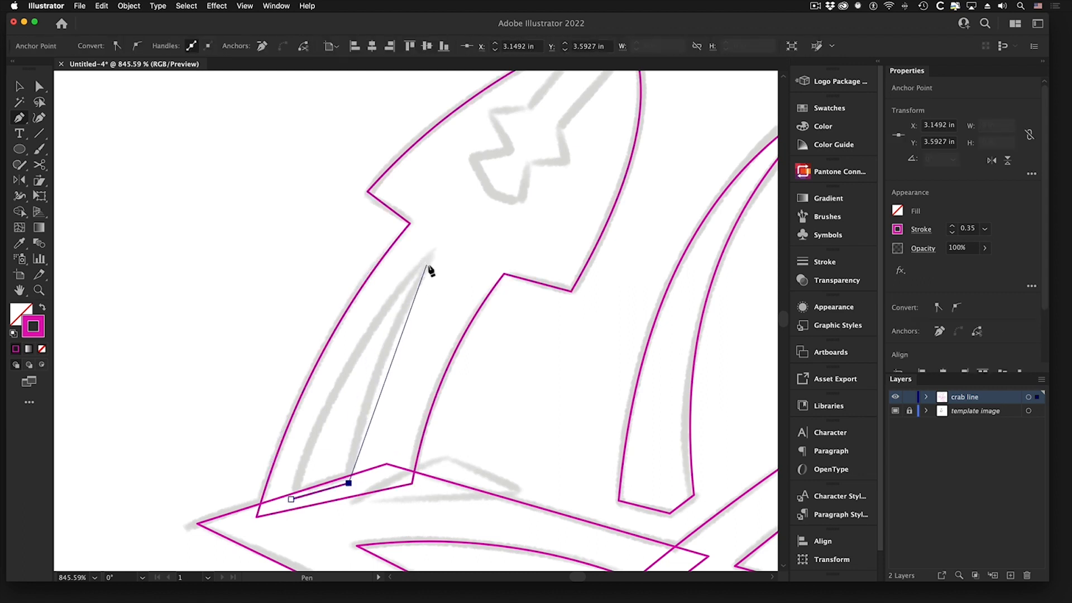
{"action": "left_click_drag", "start_coordinate": [433, 252], "coordinate": [341, 373]}
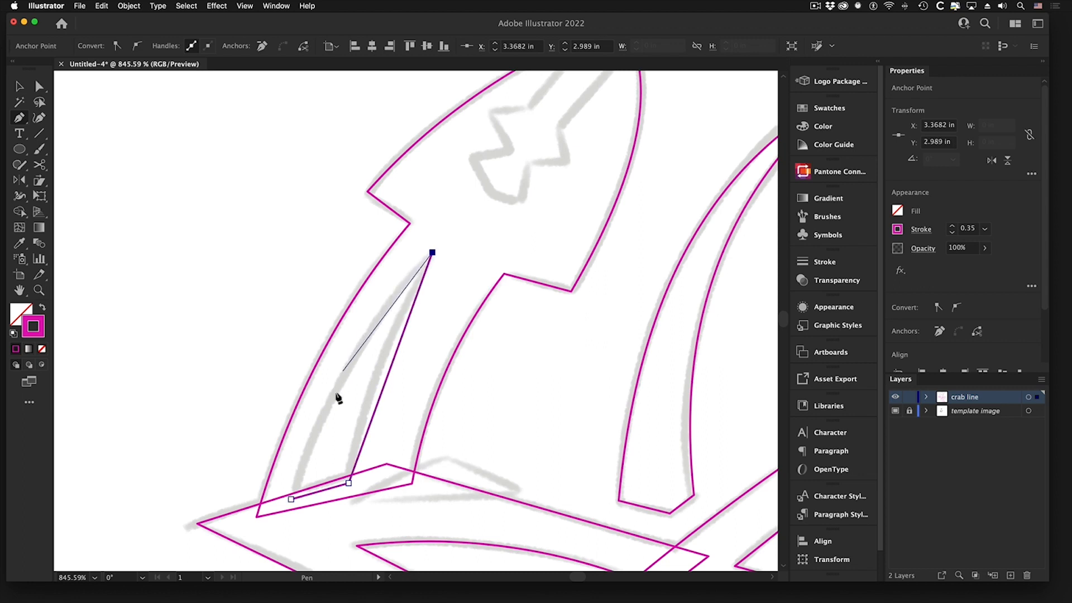
{"action": "left_click", "coordinate": [291, 499]}
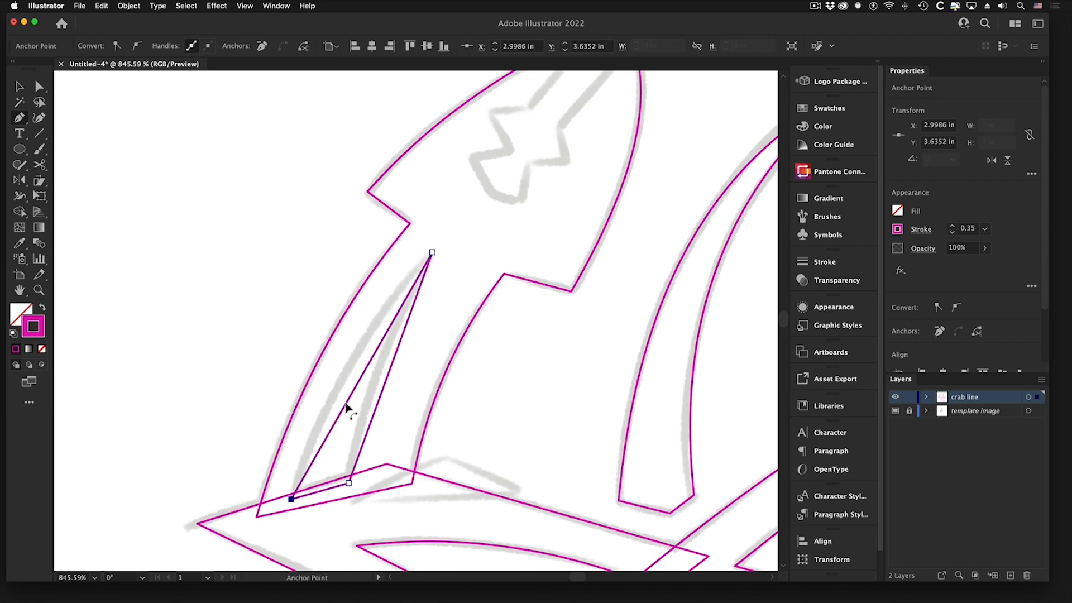
{"action": "left_click_drag", "start_coordinate": [346, 407], "coordinate": [378, 378]}
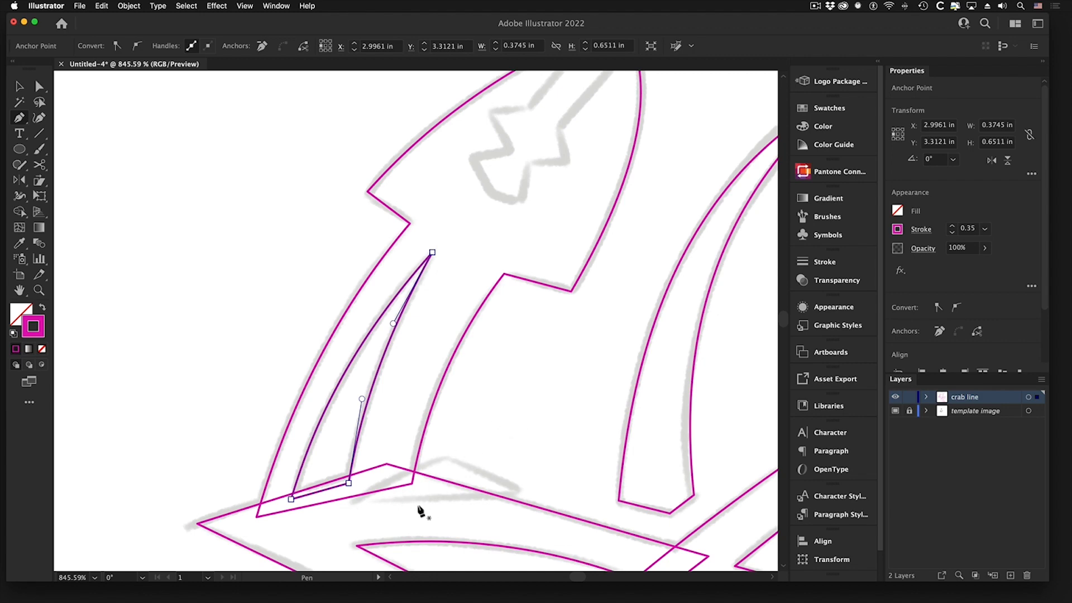
Start the jagged claw opening with straight Pen segments, from just beyond the claw tip down the zigzag's outer side to its outermost lower corner.
{"action": "left_click", "coordinate": [501, 423], "text": "alt+super"}
{"action": "left_click", "coordinate": [447, 313], "text": "alt+super"}
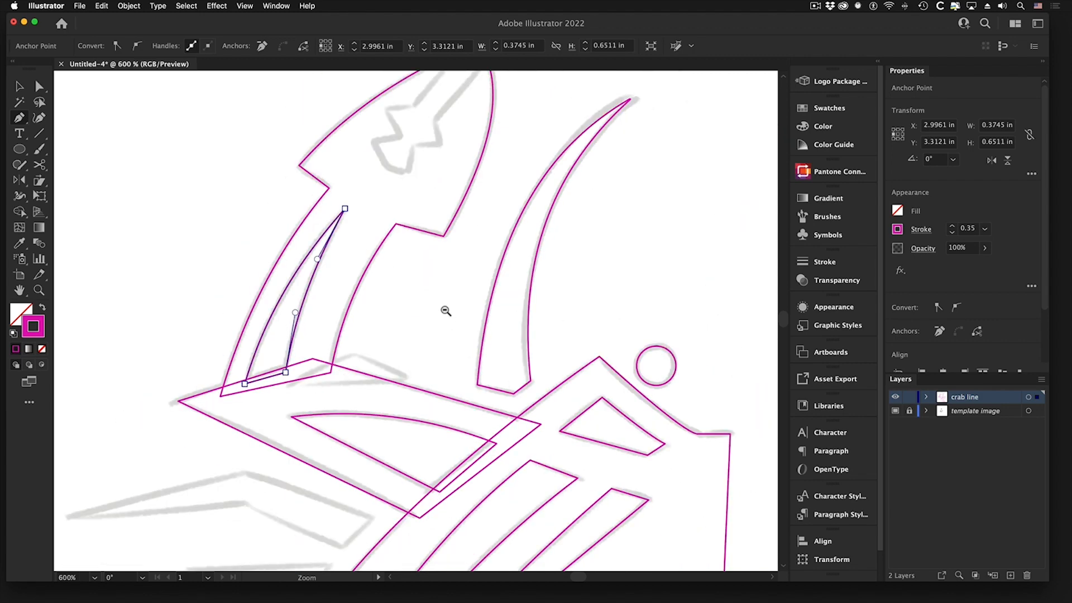
{"action": "left_click", "coordinate": [424, 121], "text": "super"}
{"action": "left_click_drag", "start_coordinate": [249, 321], "coordinate": [335, 337]}
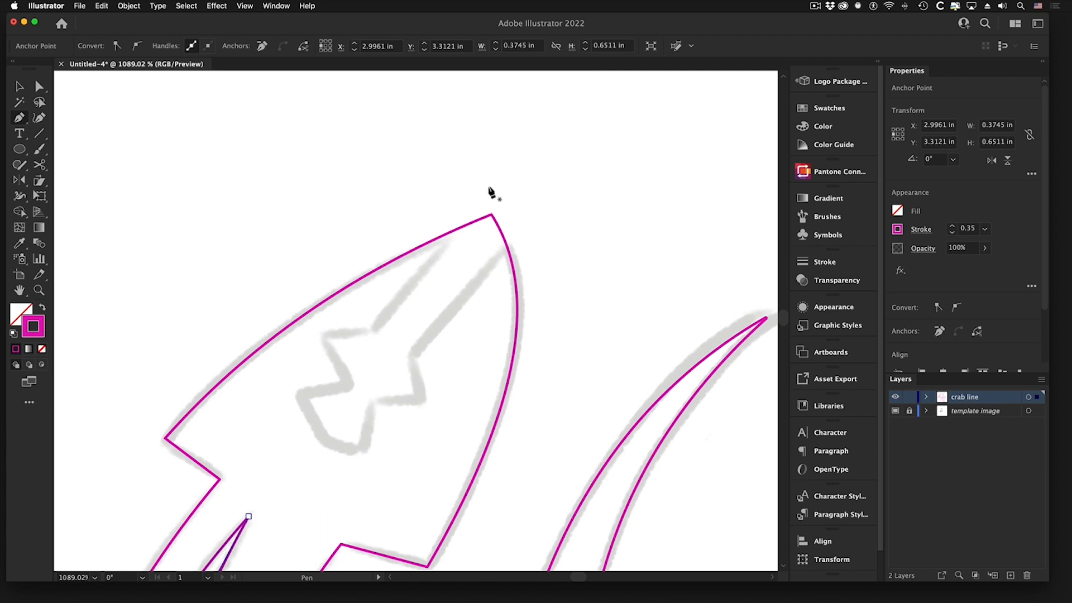
{"action": "left_click", "coordinate": [485, 189]}
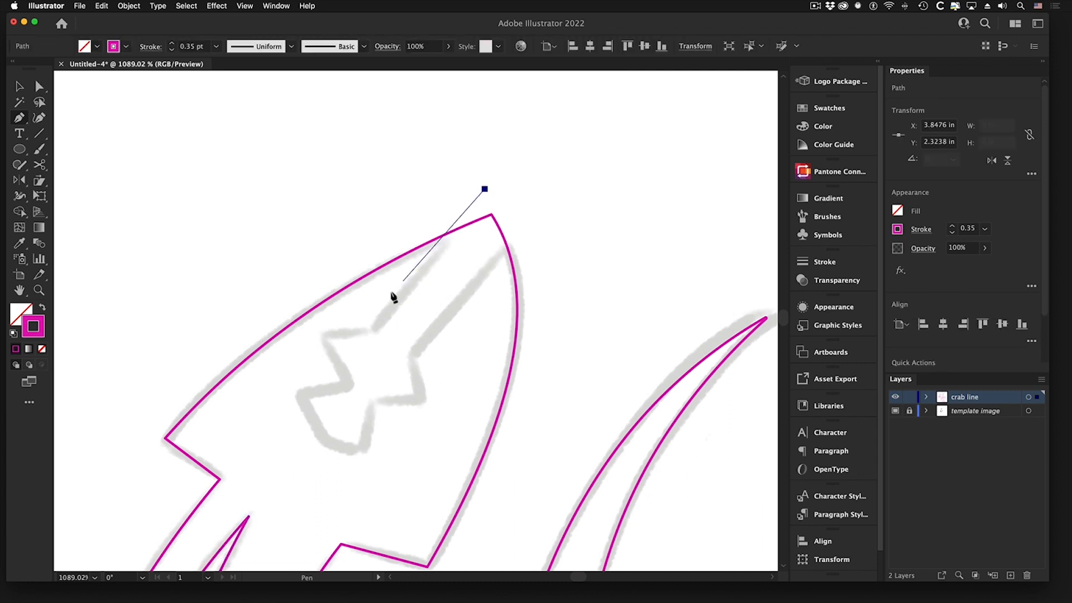
{"action": "left_click", "coordinate": [374, 329]}
{"action": "left_click", "coordinate": [322, 335]}
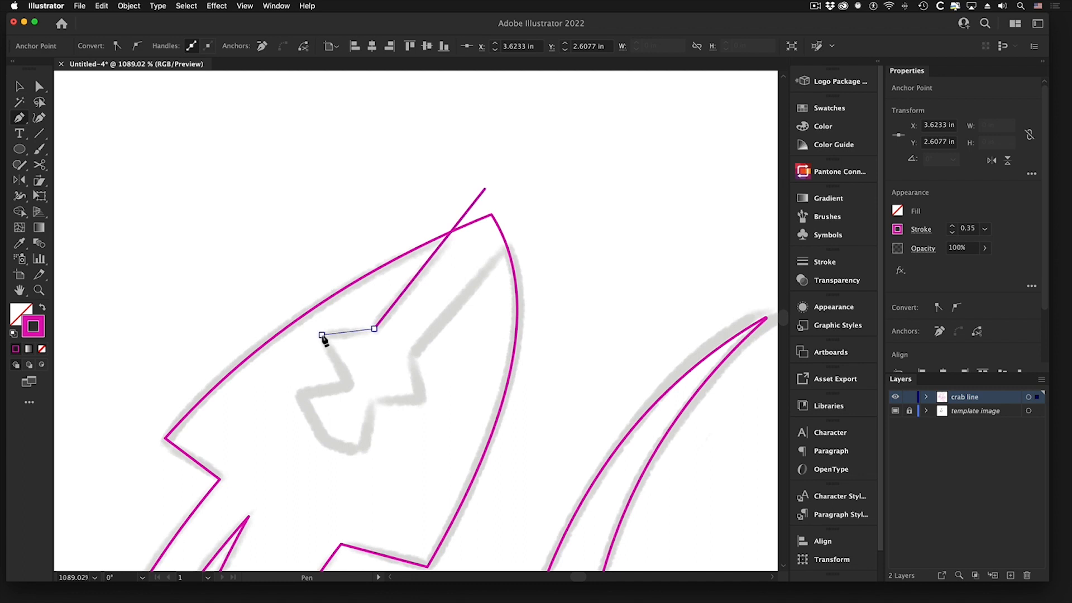
{"action": "left_click", "coordinate": [348, 385]}
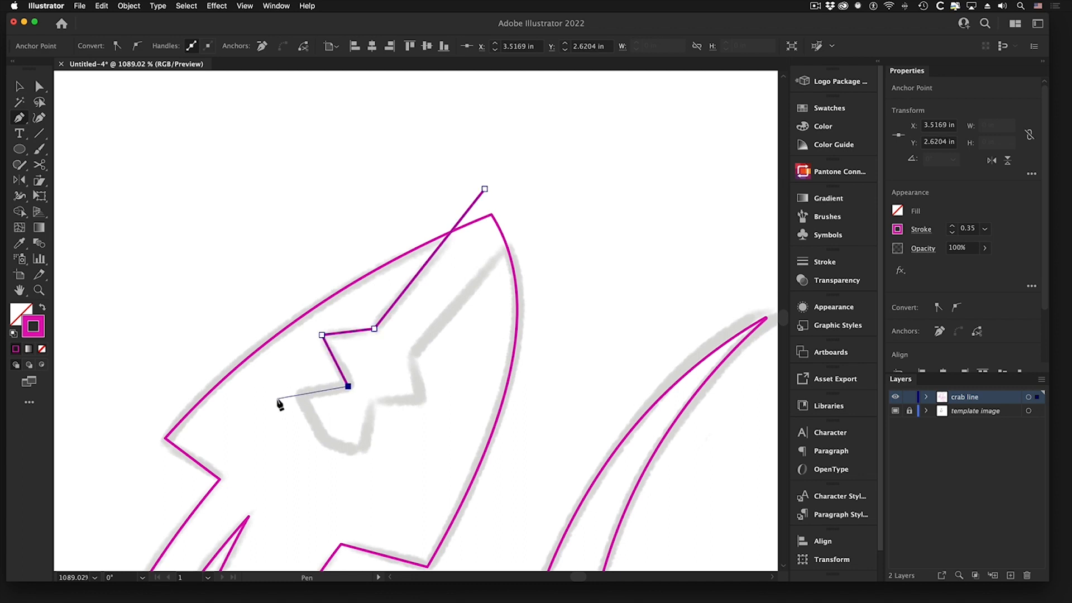
{"action": "left_click", "coordinate": [300, 398]}
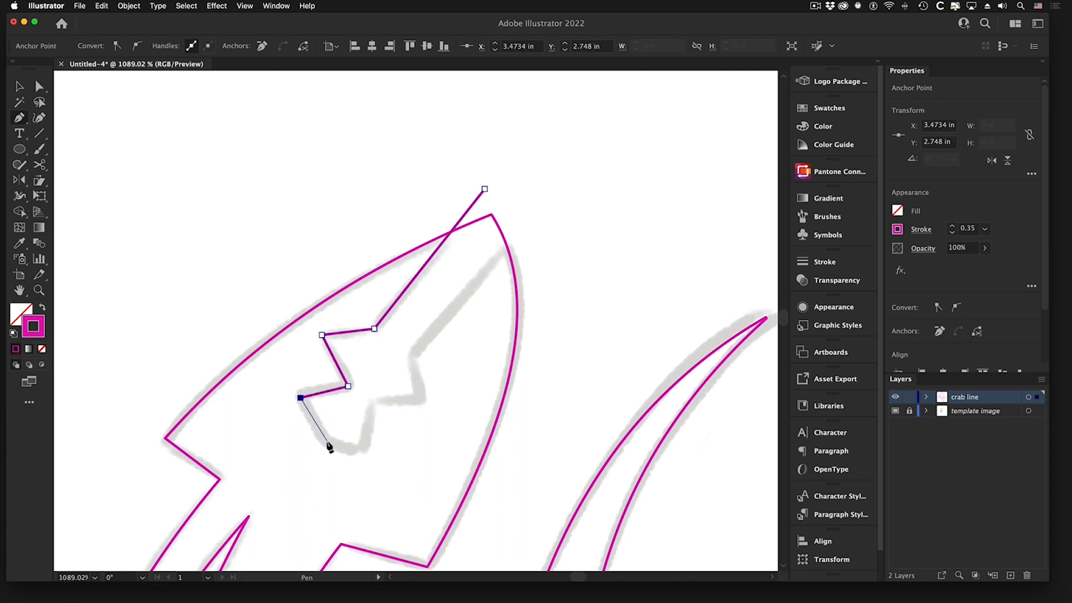
Continue the jagged claw opening around its lower end and up the inner zigzag past the claw edge, closing it at the starting anchor.
{"action": "left_click", "coordinate": [326, 441]}
{"action": "left_click", "coordinate": [362, 450]}
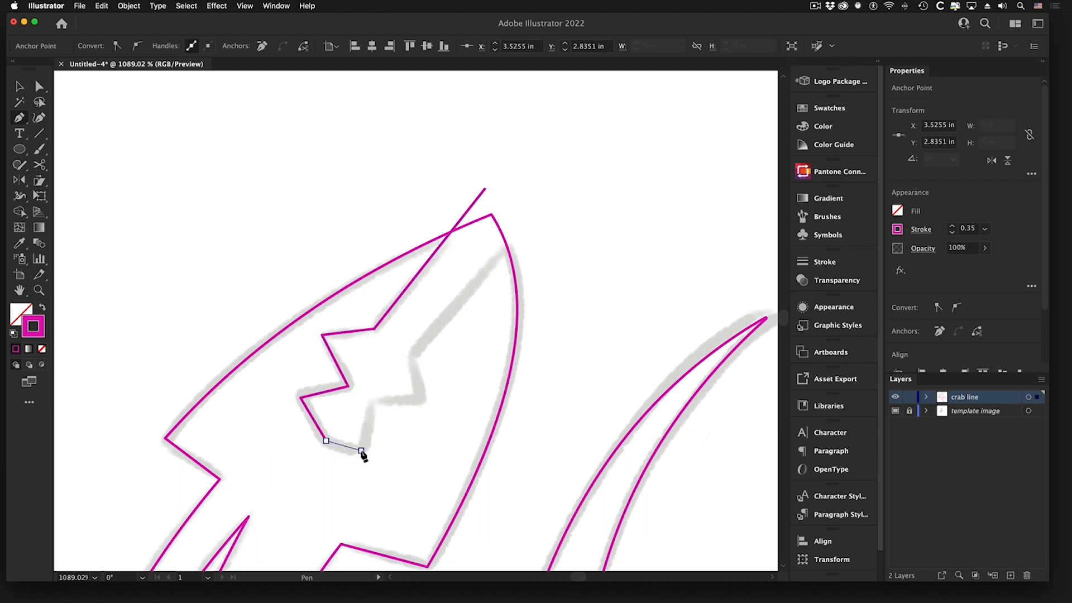
{"action": "left_click", "coordinate": [373, 401]}
{"action": "left_click", "coordinate": [420, 398]}
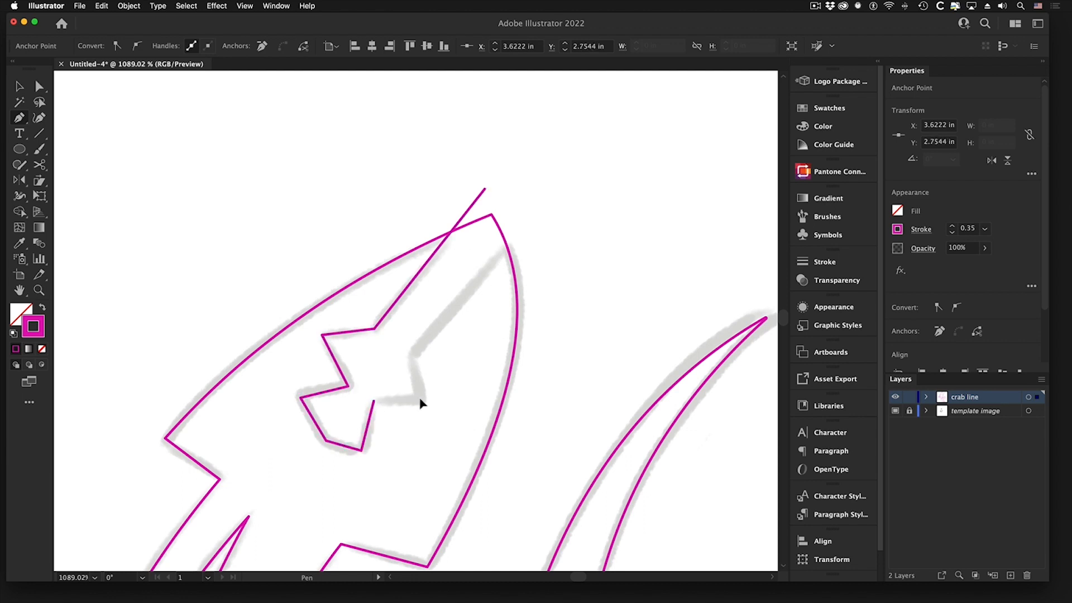
{"action": "left_click", "coordinate": [413, 352]}
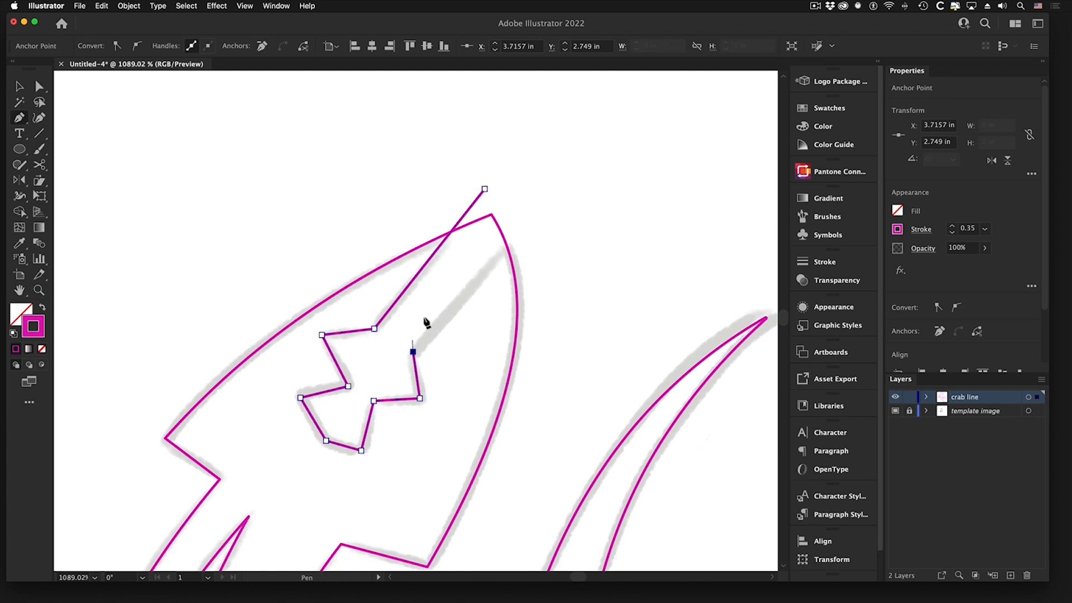
{"action": "left_click", "coordinate": [527, 225]}
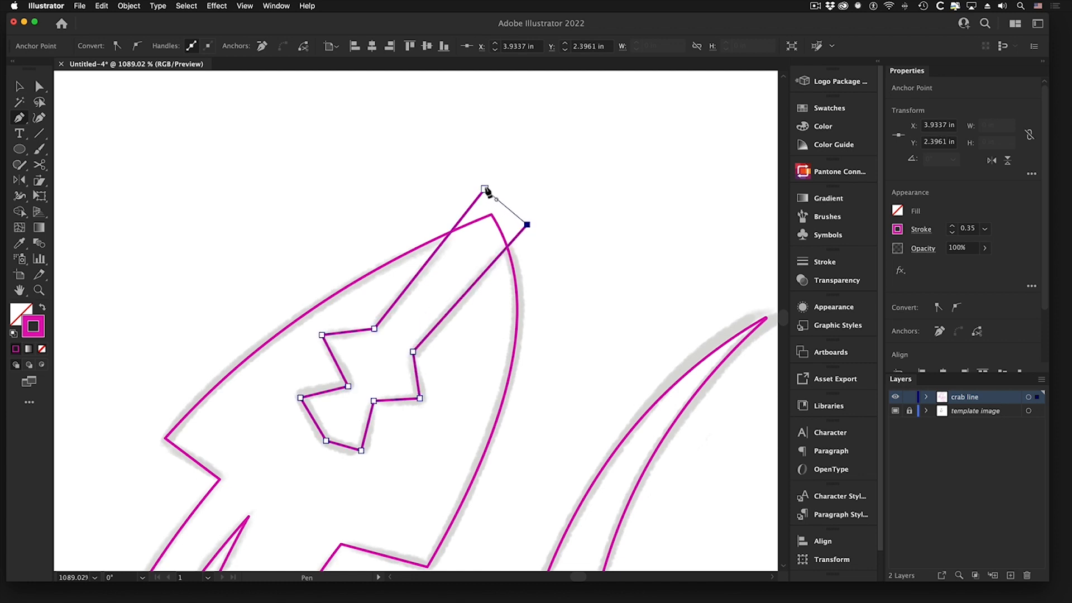
{"action": "left_click", "coordinate": [484, 189]}
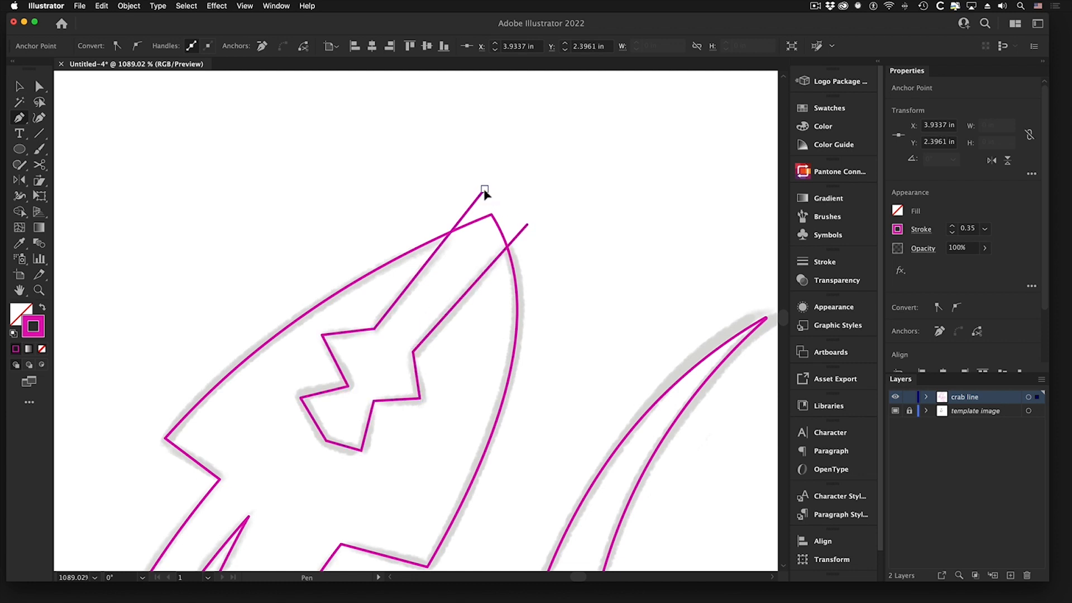
Deselect the finished jagged shape with the Selection tool and show the Pathfinder panel.
{"action": "left_click", "coordinate": [419, 415], "text": "alt+super"}
{"action": "left_click", "coordinate": [445, 300], "text": "alt+super"}
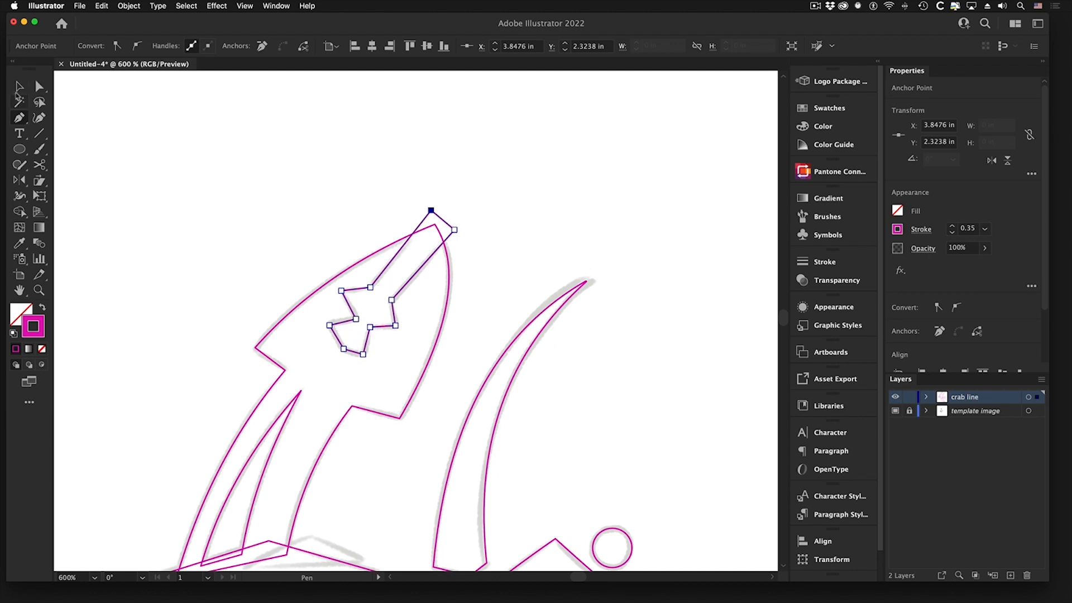
{"action": "left_click", "coordinate": [18, 88]}
{"action": "left_click", "coordinate": [187, 202]}
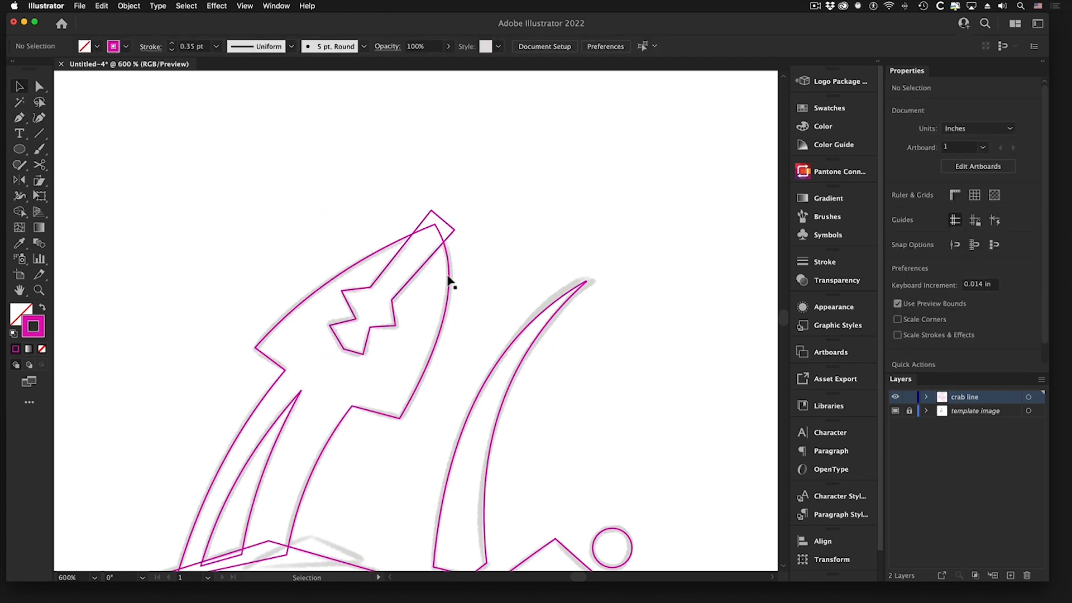
{"action": "left_click", "coordinate": [282, 5]}
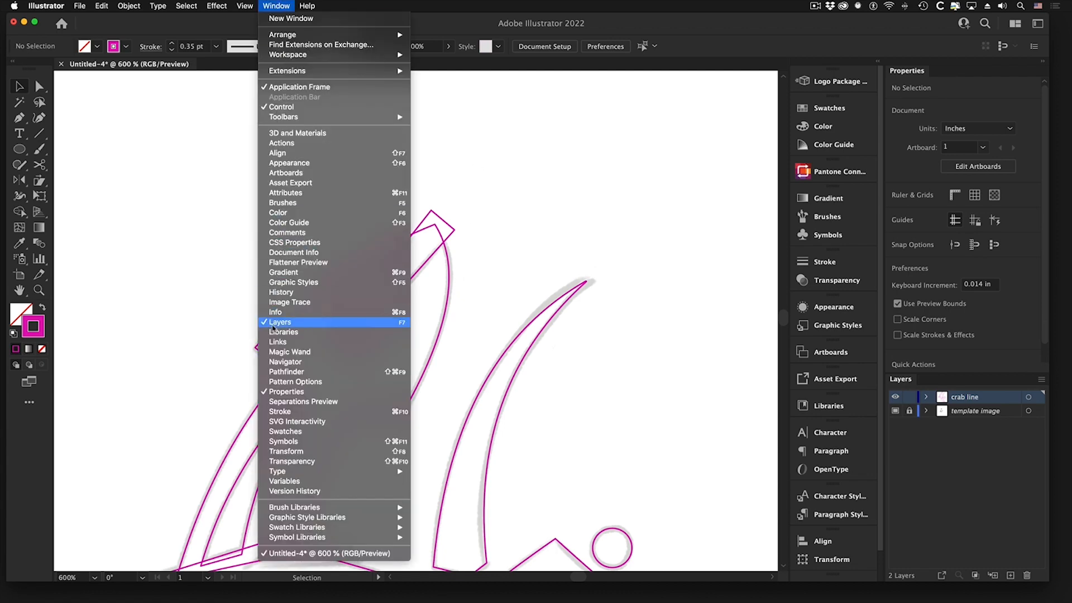
{"action": "left_click", "coordinate": [275, 372]}
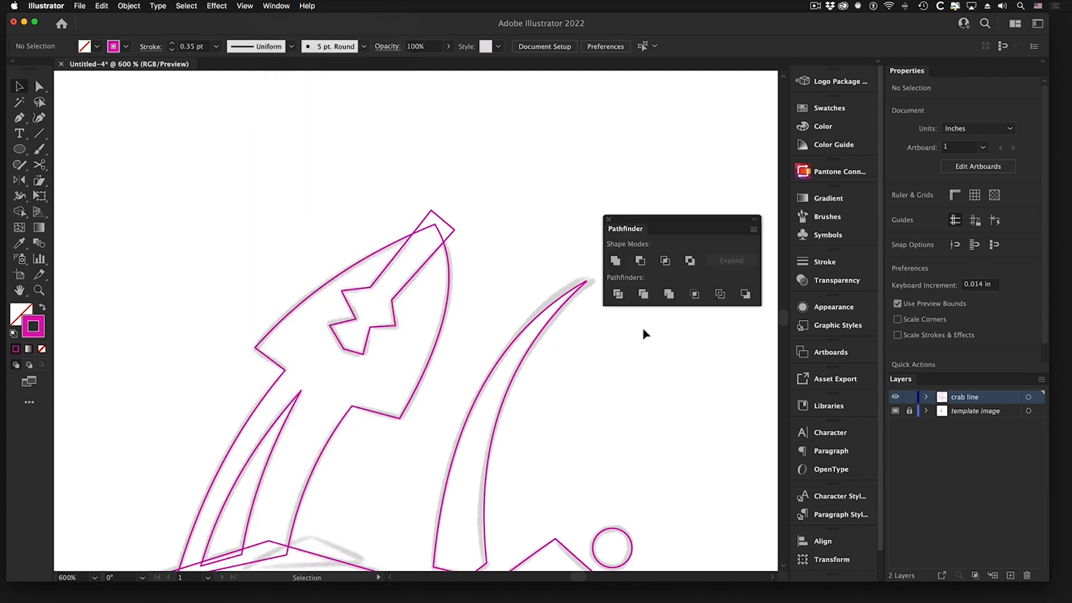
Try subtracting the jagged shape from the upper arm and claw outline with Pathfinder Minus Front, and deselect.
{"action": "left_click", "coordinate": [422, 270]}
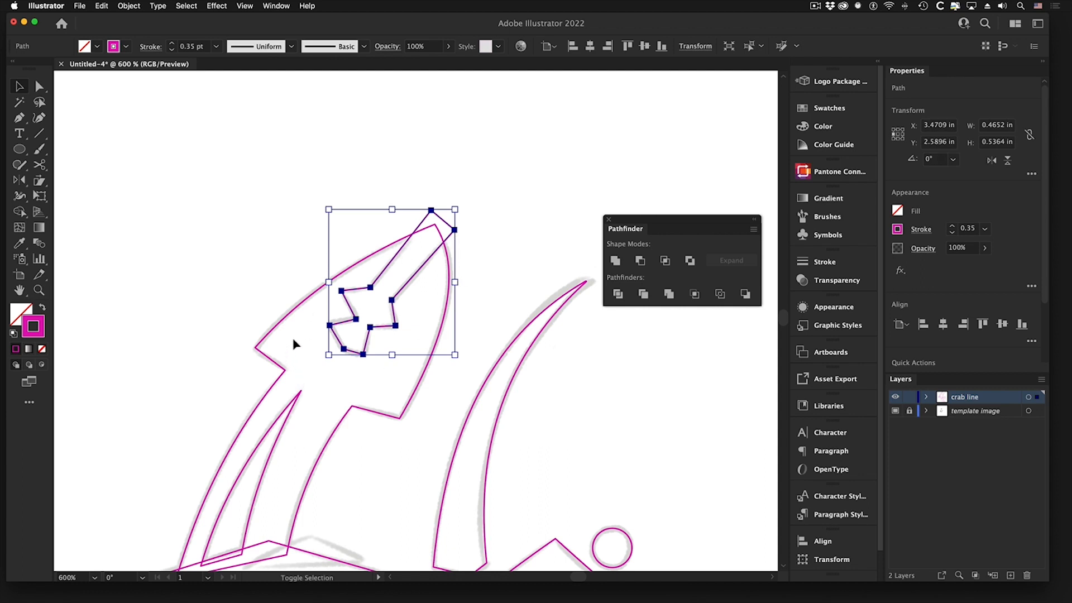
{"action": "left_click", "coordinate": [294, 314], "text": "shift"}
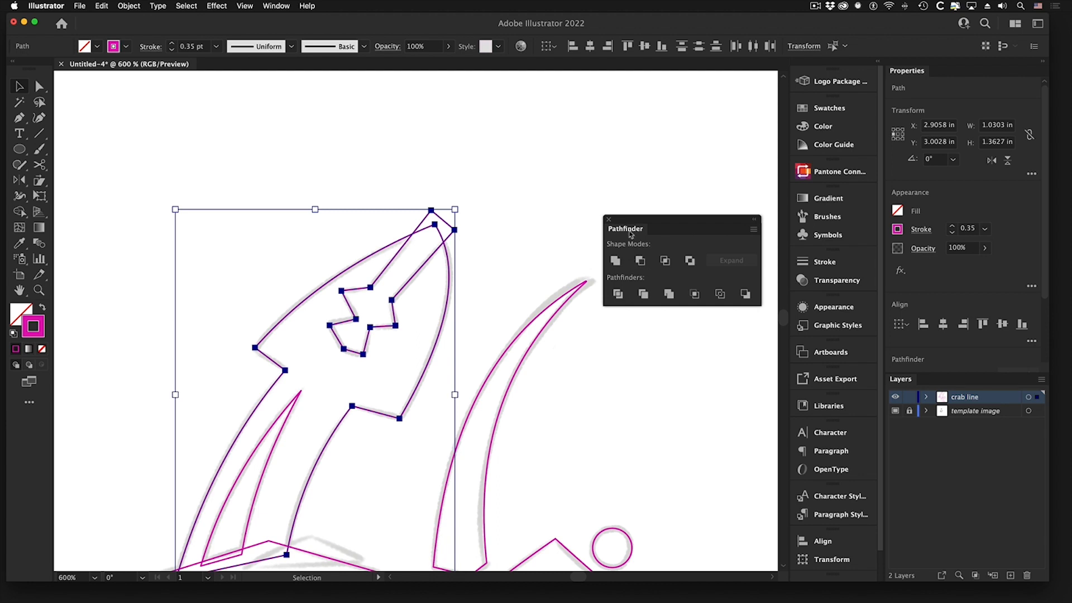
{"action": "left_click", "coordinate": [639, 261]}
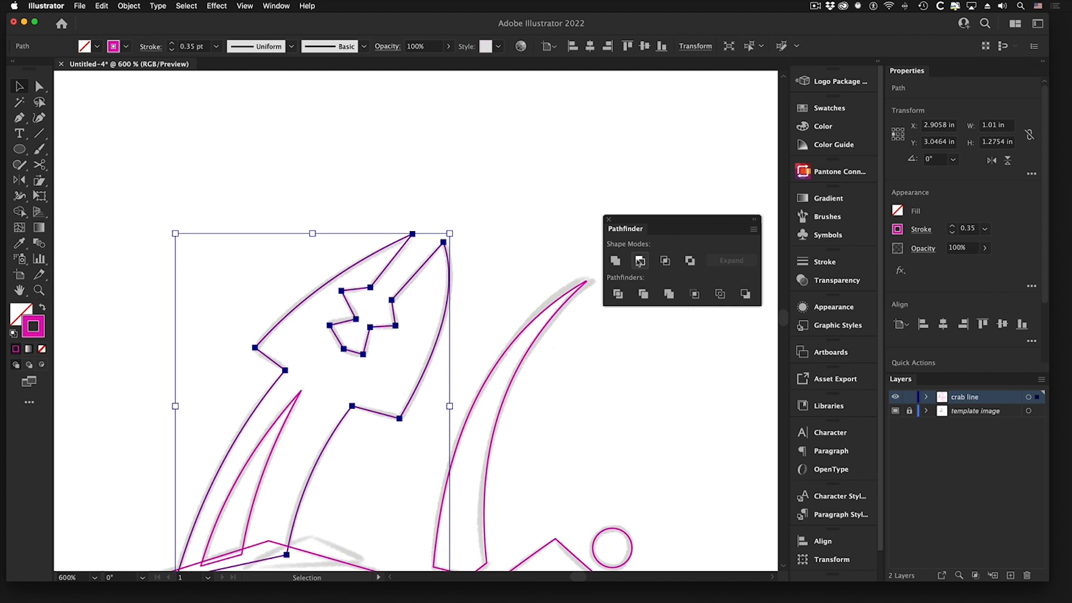
{"action": "left_click", "coordinate": [450, 236]}
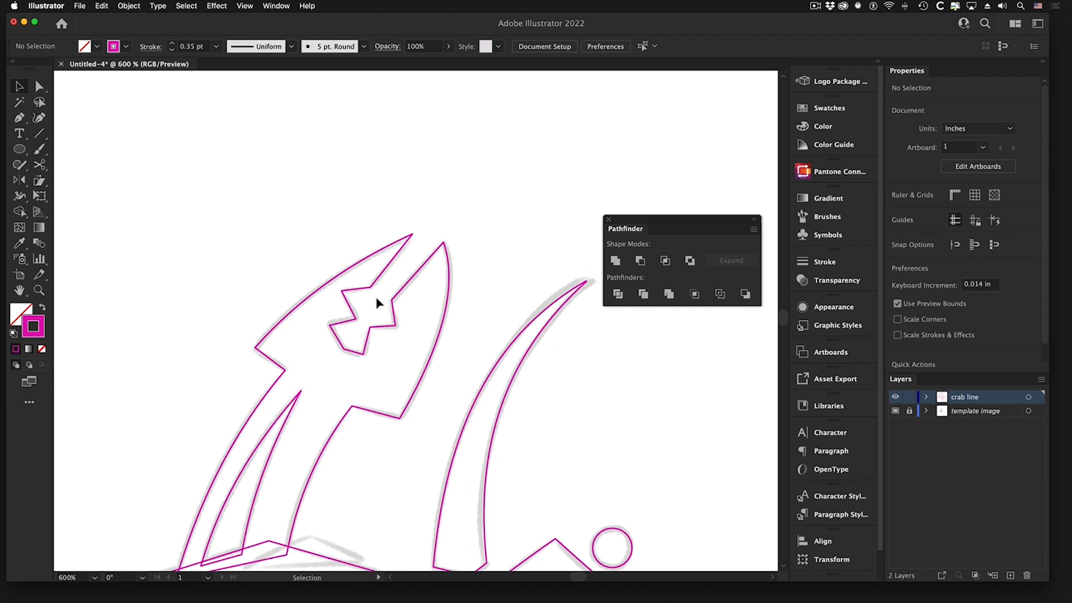
Undo the subtraction of the jagged shape from the claw and deselect both paths.
{"action": "left_click", "coordinate": [103, 6]}
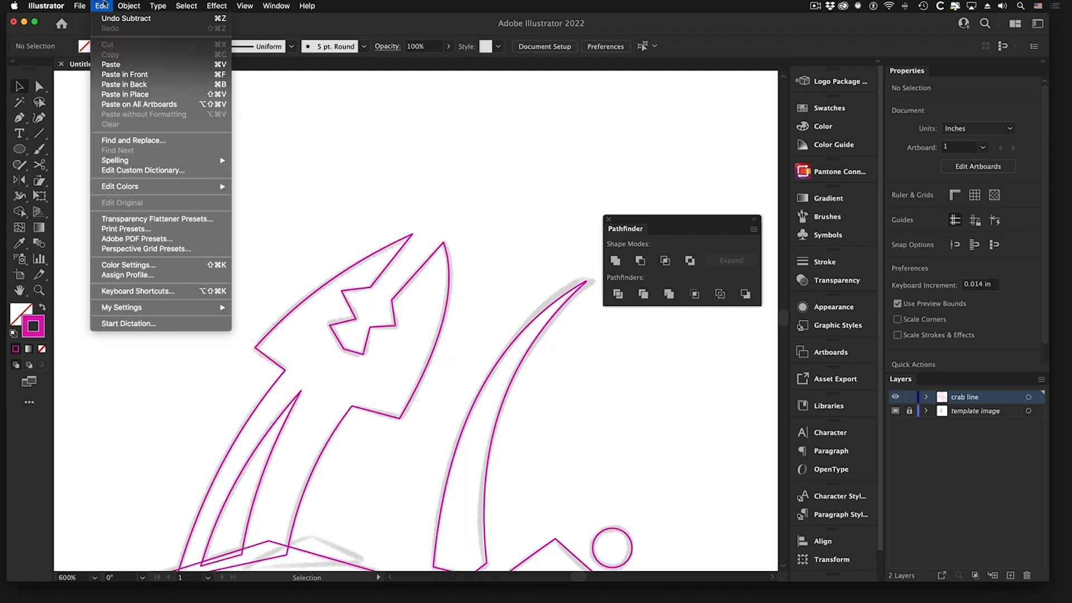
{"action": "left_click", "coordinate": [109, 19]}
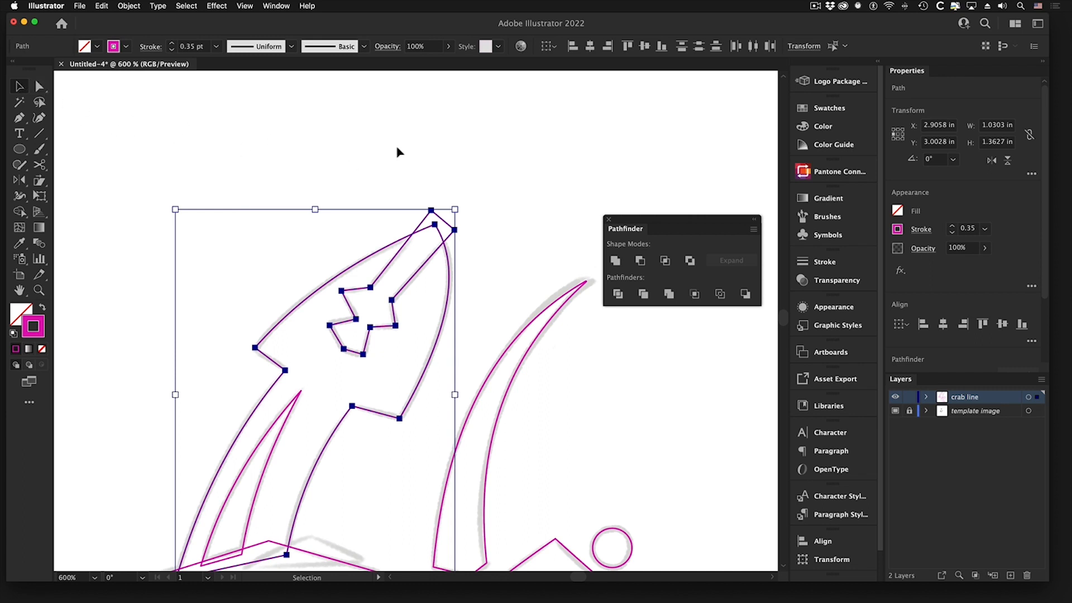
{"action": "left_click", "coordinate": [411, 130]}
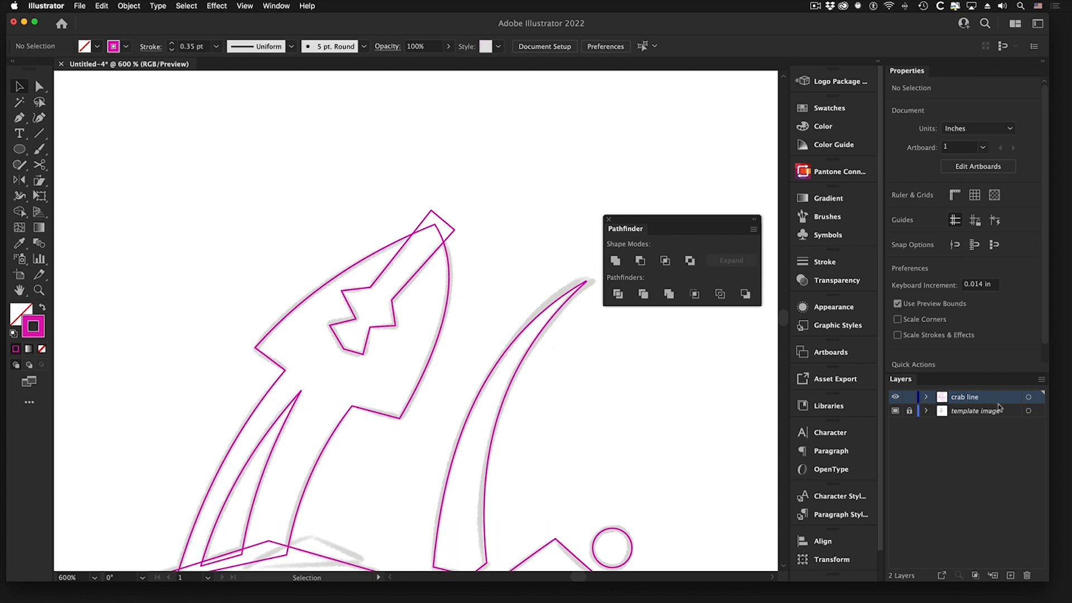
Expand the crab line layer, target its three topmost paths, and move the claw outline above the pointed arm detail in the stacking order.
{"action": "left_click", "coordinate": [926, 398]}
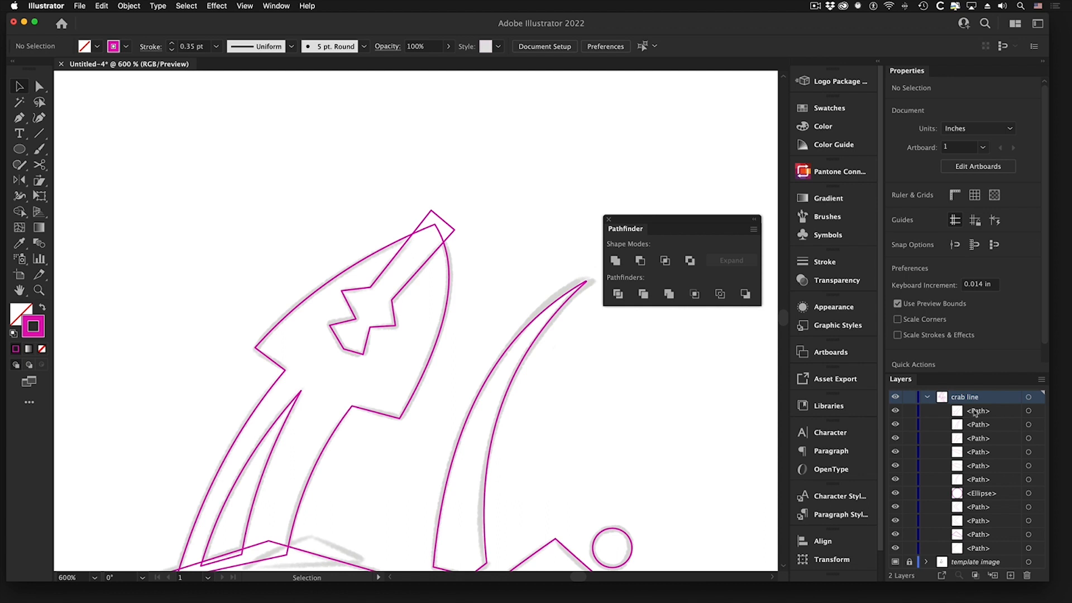
{"action": "left_click", "coordinate": [1029, 412]}
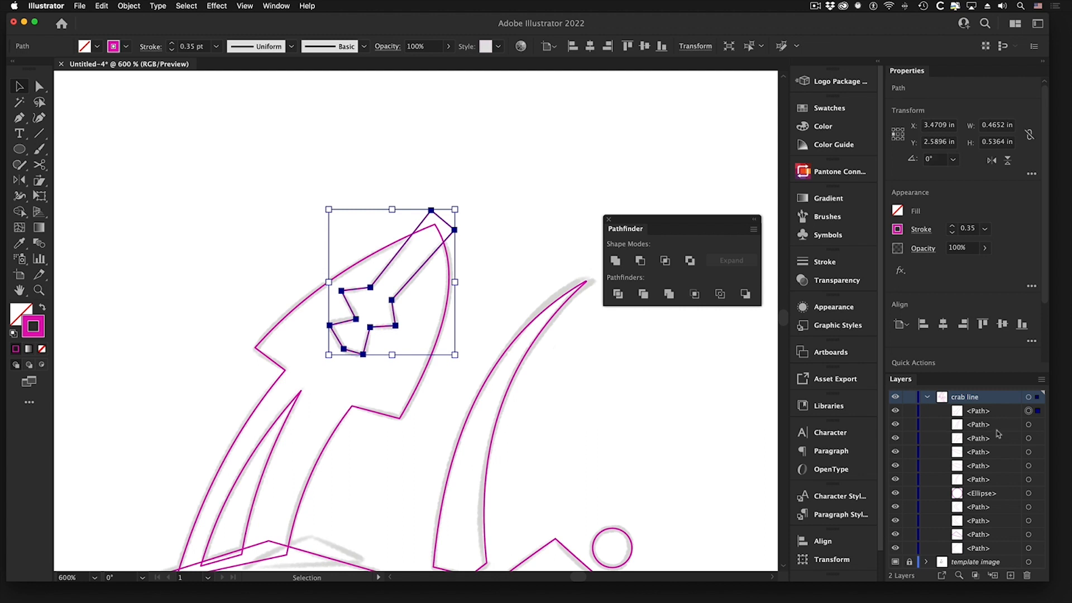
{"action": "left_click", "coordinate": [1029, 425]}
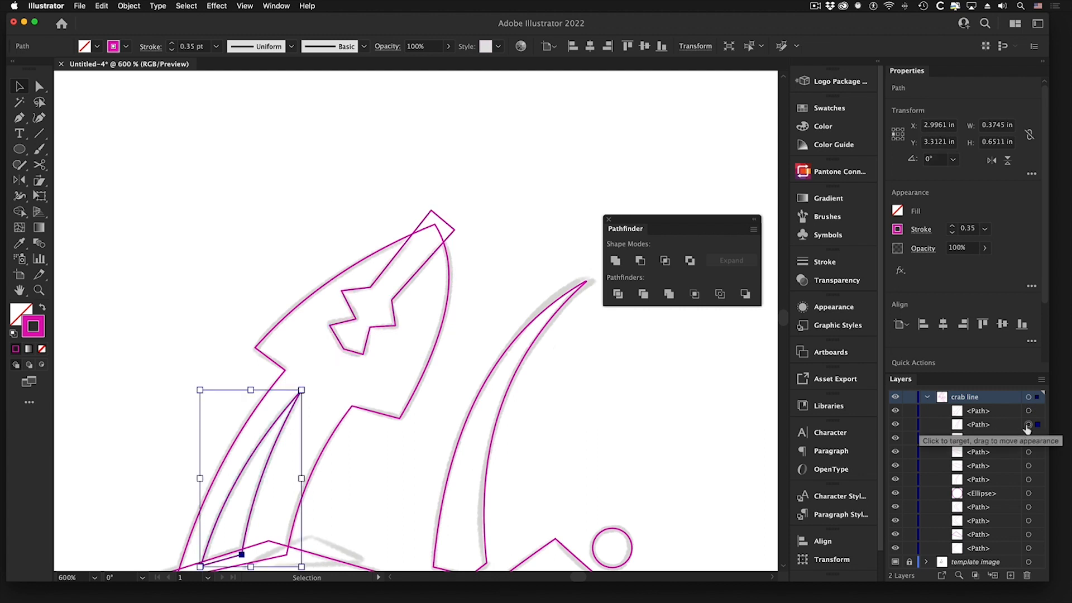
{"action": "left_click", "coordinate": [1029, 439]}
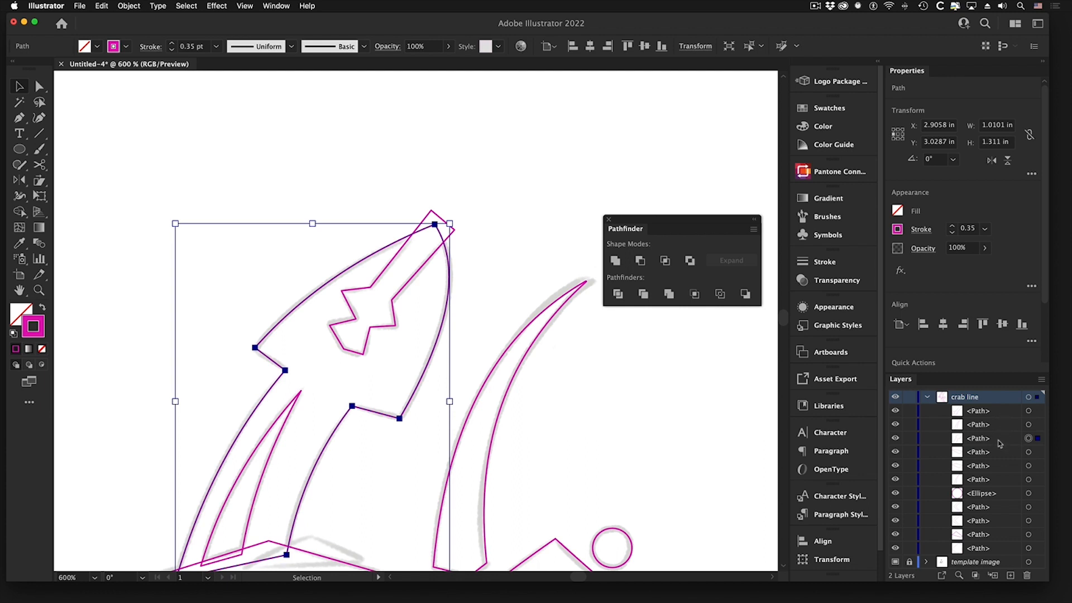
{"action": "left_click_drag", "start_coordinate": [1003, 442], "coordinate": [998, 426]}
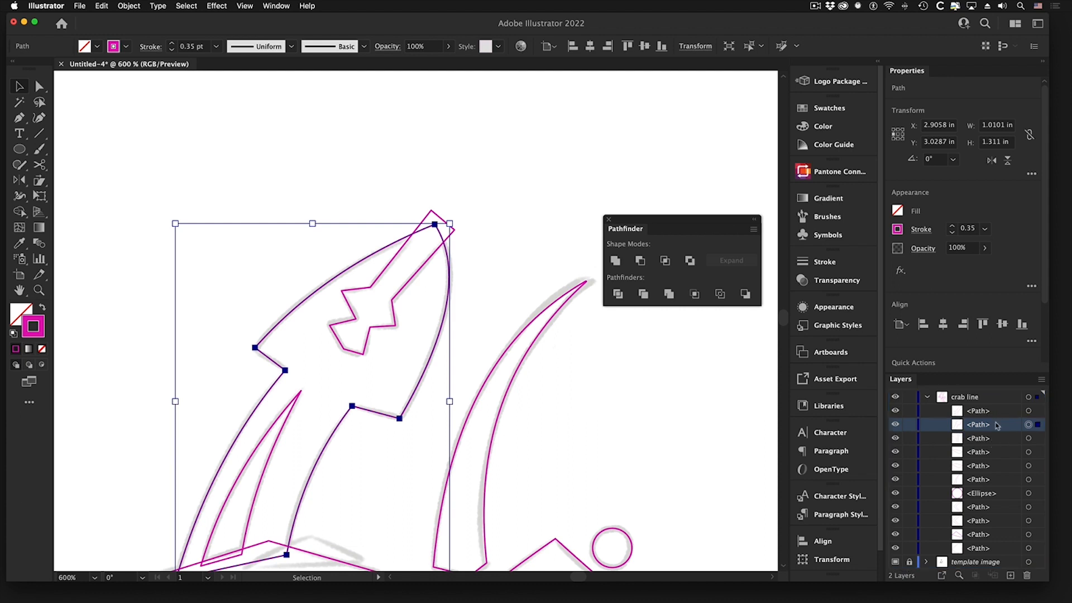
Check the stacking order by targeting the crab line layer's three topmost paths in turn, then collapse the layer and deselect.
{"action": "left_click", "coordinate": [1028, 410]}
{"action": "left_click", "coordinate": [1029, 424]}
{"action": "left_click", "coordinate": [1029, 438]}
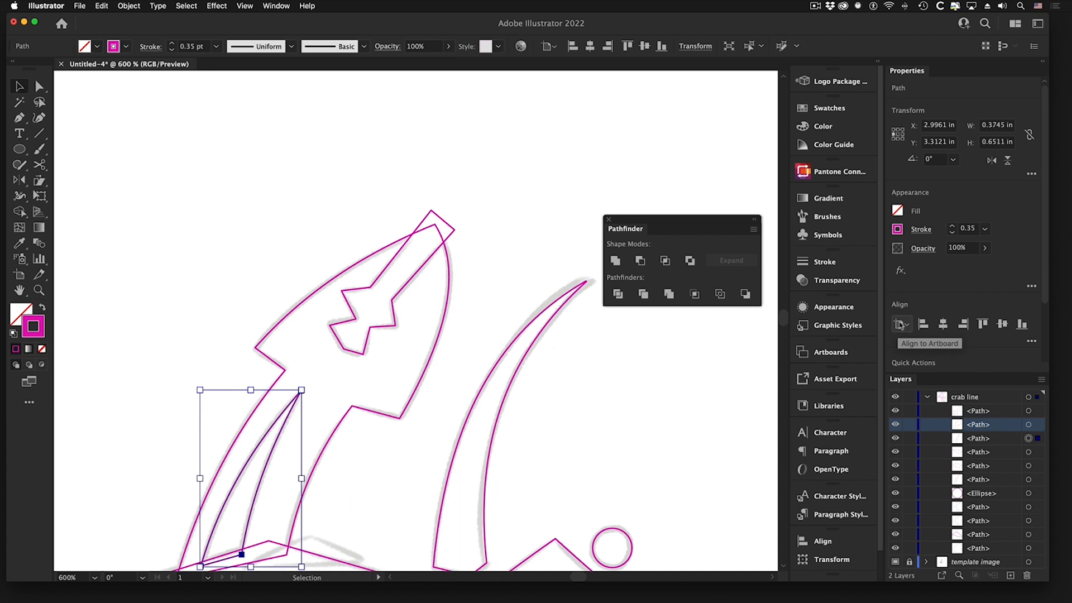
{"action": "left_click", "coordinate": [927, 398]}
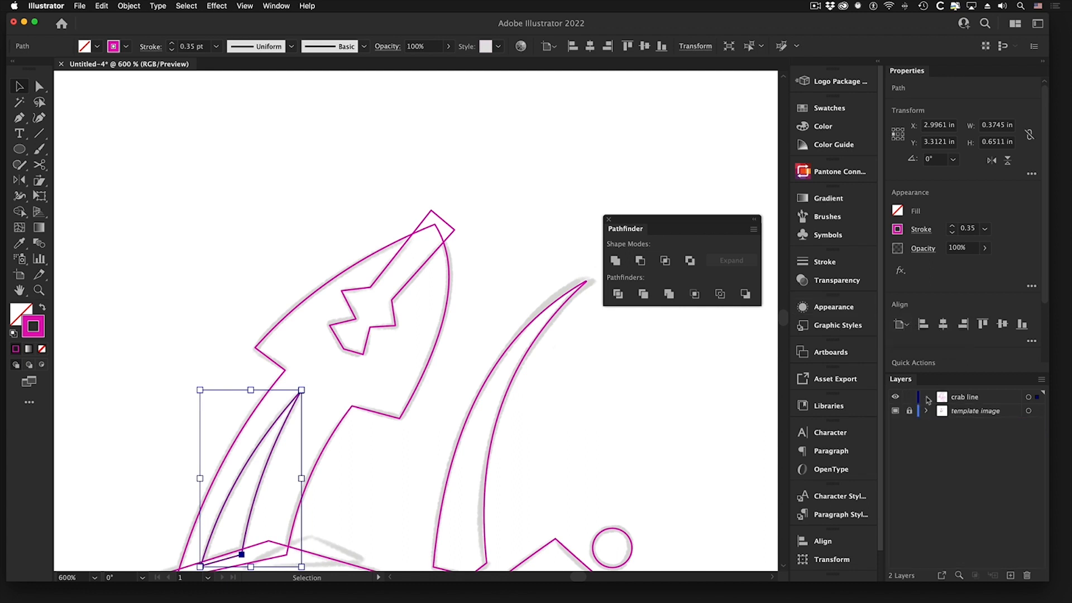
{"action": "left_click", "coordinate": [295, 276]}
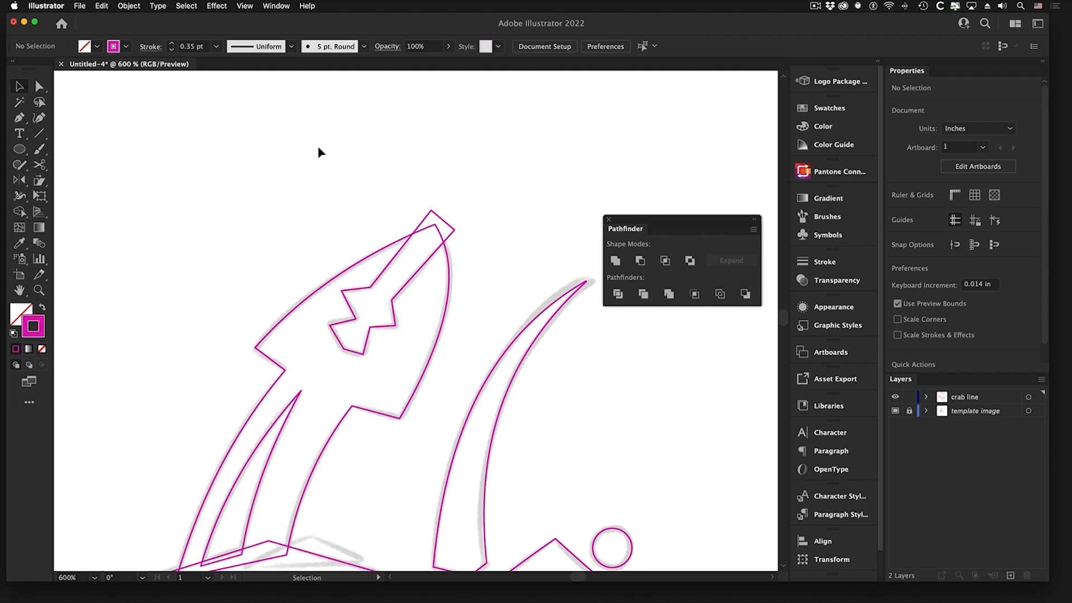
Cut the jagged opening out of the upper arm and claw outline with Pathfinder Minus Front, and deselect the result.
{"action": "left_click", "coordinate": [417, 232]}
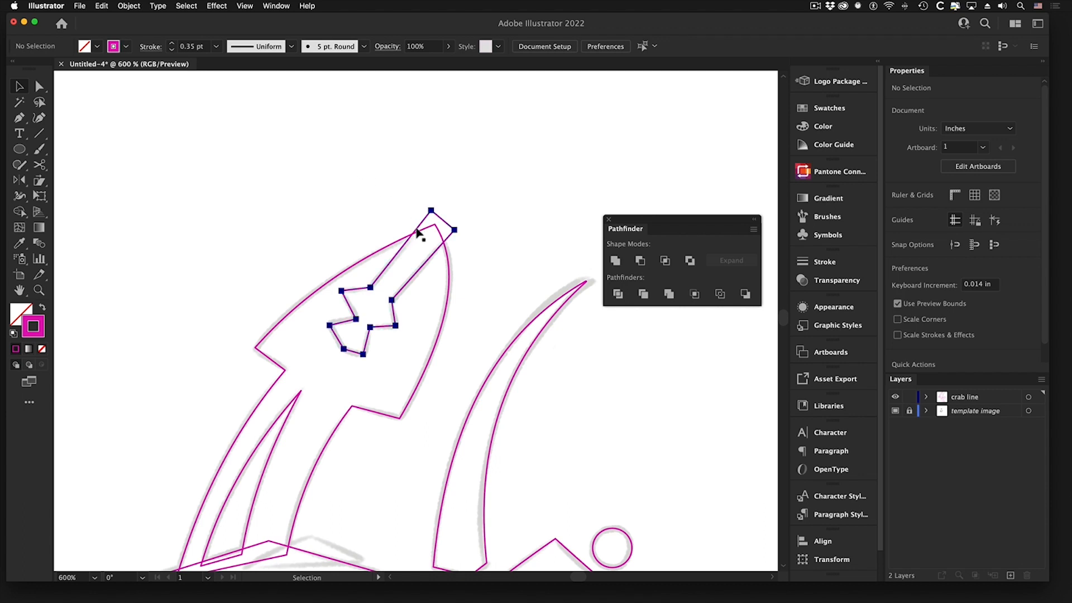
{"action": "left_click", "coordinate": [306, 303], "text": "shift"}
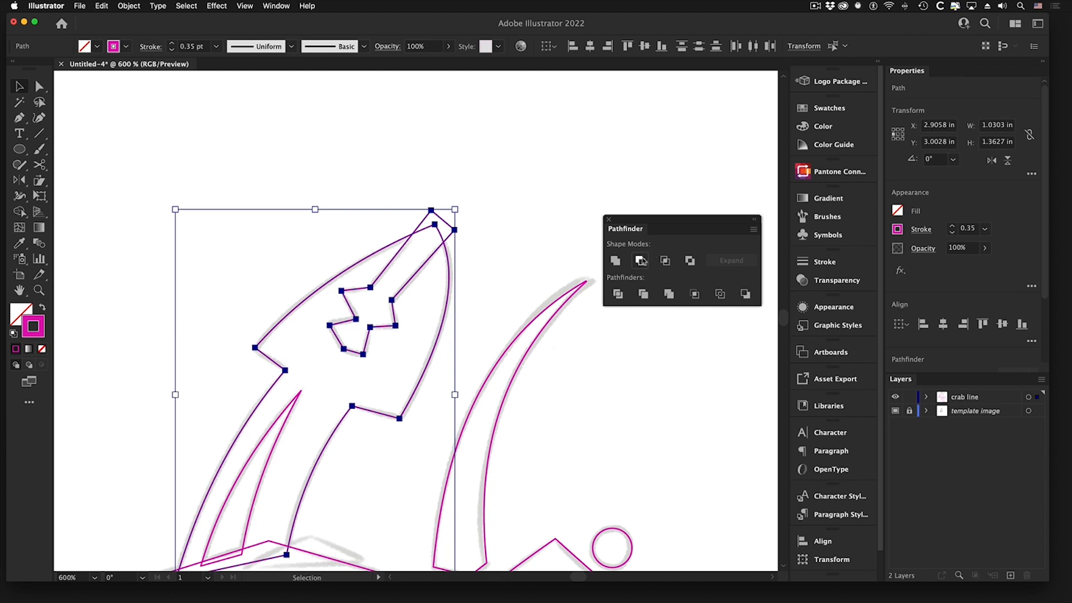
{"action": "left_click", "coordinate": [641, 261]}
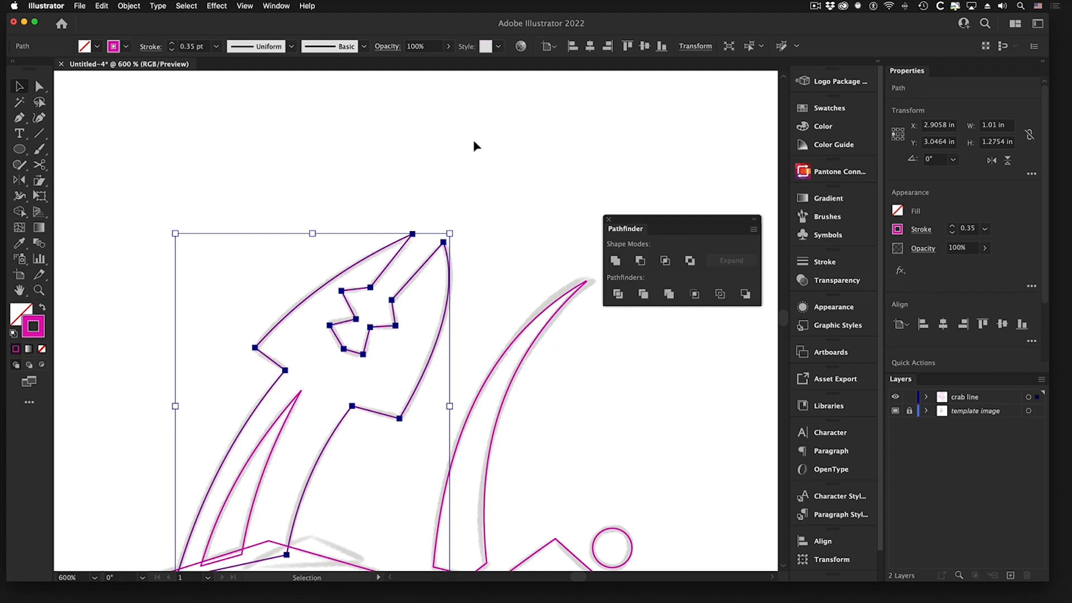
{"action": "left_click", "coordinate": [434, 320]}
Trace the upper of the two untraced sketched legs beside the body with the Pen tool as a closed five-point straight-sided path.
{"action": "left_click", "coordinate": [363, 429], "text": "alt+super"}
{"action": "left_click_drag", "start_coordinate": [364, 436], "coordinate": [329, 344]}
{"action": "left_click_drag", "start_coordinate": [441, 407], "coordinate": [431, 255]}
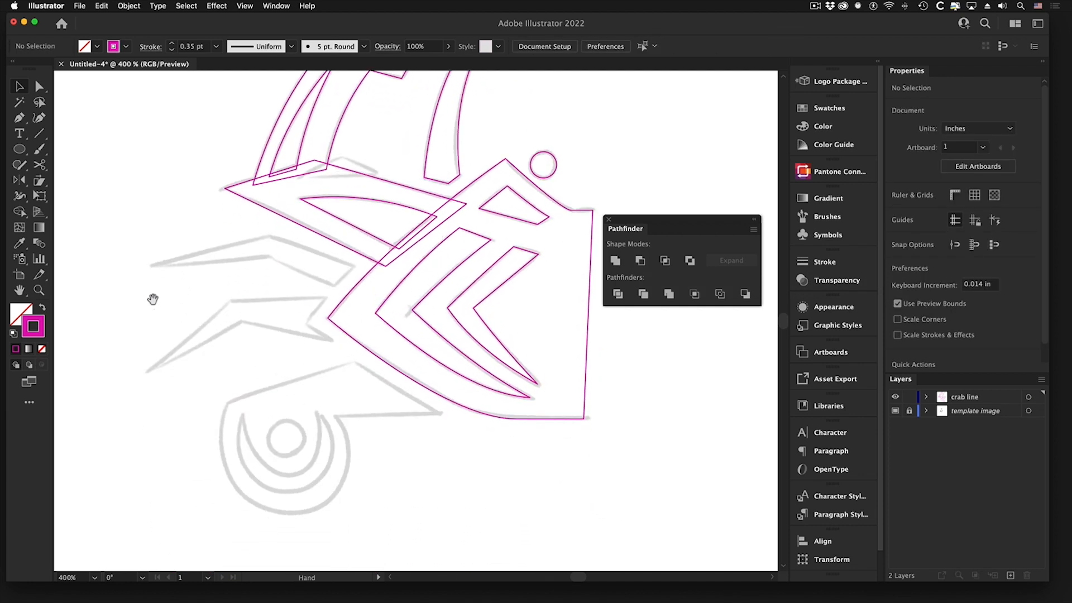
{"action": "left_click", "coordinate": [20, 118]}
{"action": "left_click_drag", "start_coordinate": [148, 289], "coordinate": [274, 311]}
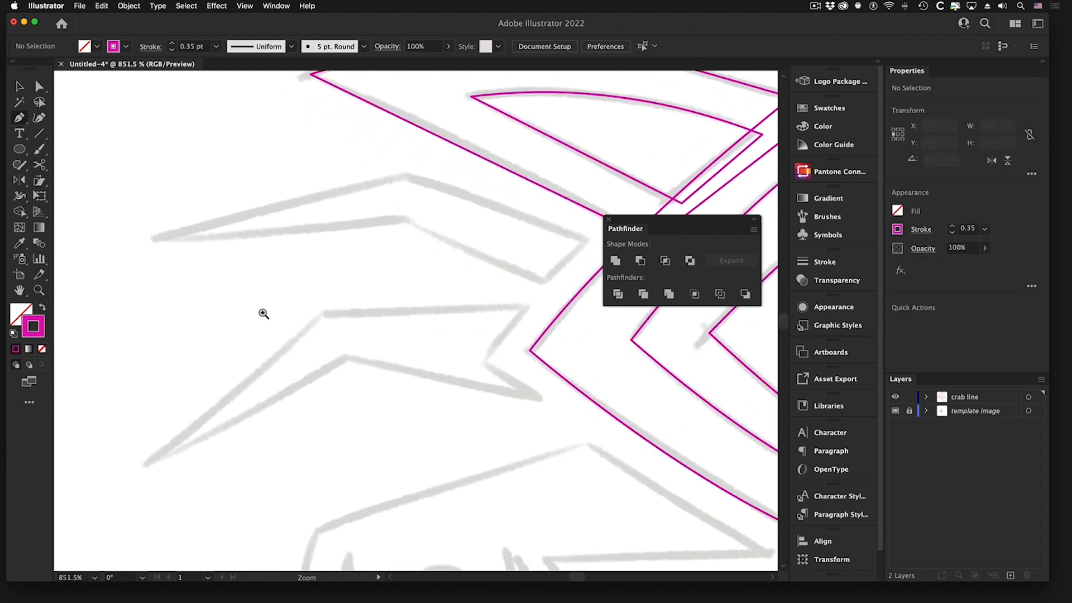
{"action": "scroll", "coordinate": [366, 283], "scroll_direction": "up", "scroll_amount": 3}
{"action": "scroll", "coordinate": [366, 284], "scroll_direction": "right", "scroll_amount": 3}
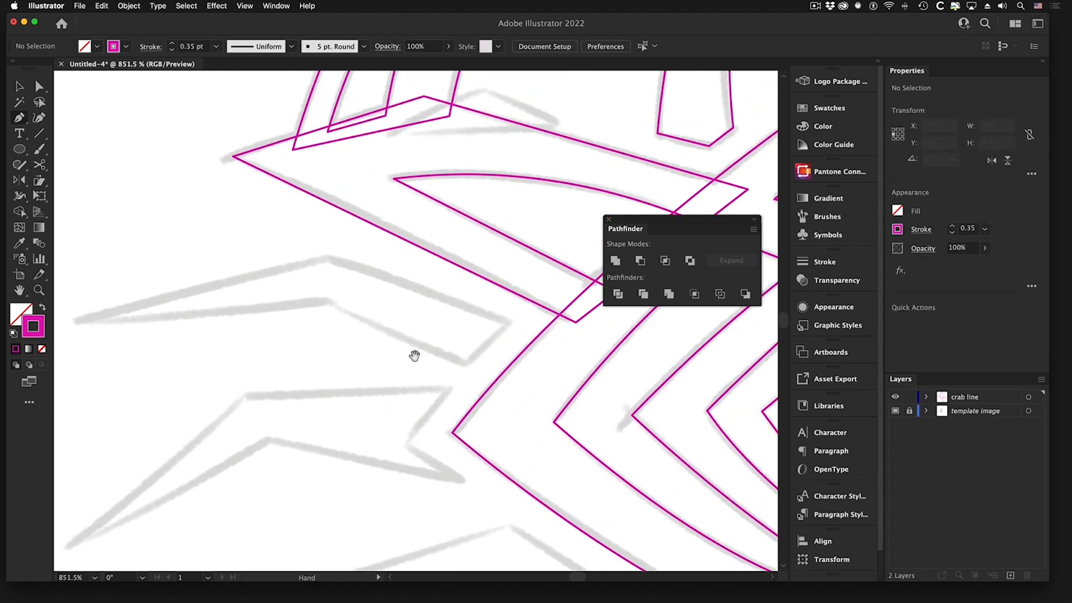
{"action": "left_click", "coordinate": [464, 364]}
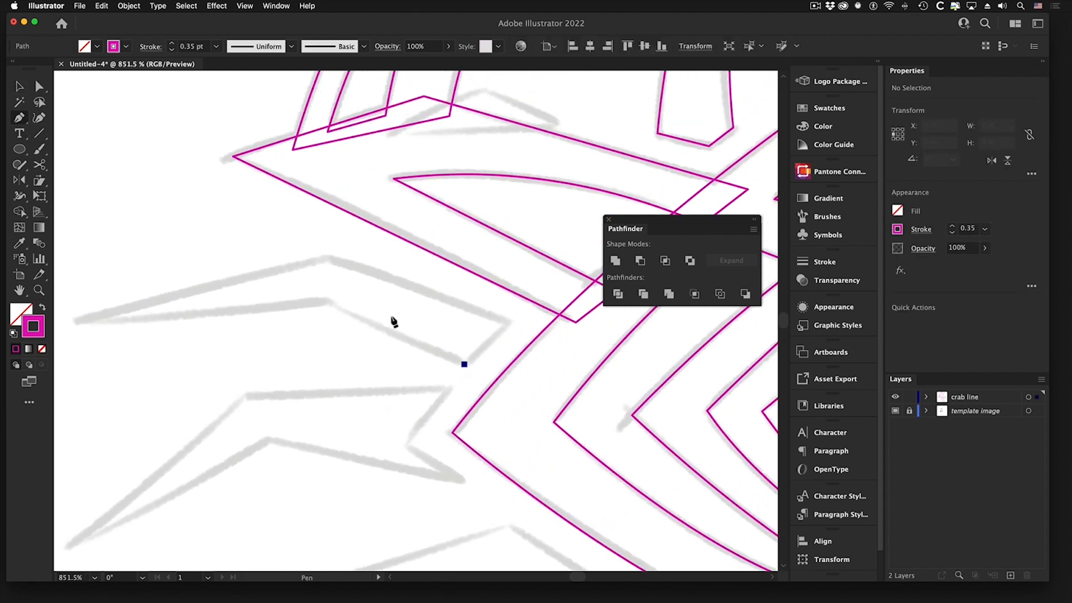
{"action": "left_click", "coordinate": [324, 301]}
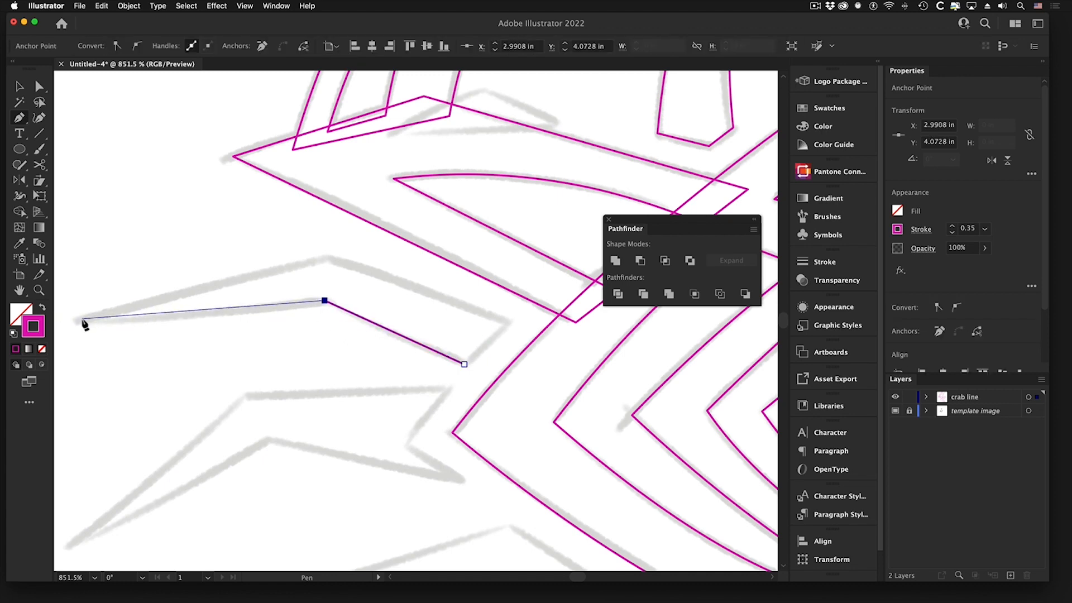
{"action": "left_click", "coordinate": [80, 320]}
{"action": "left_click", "coordinate": [328, 258]}
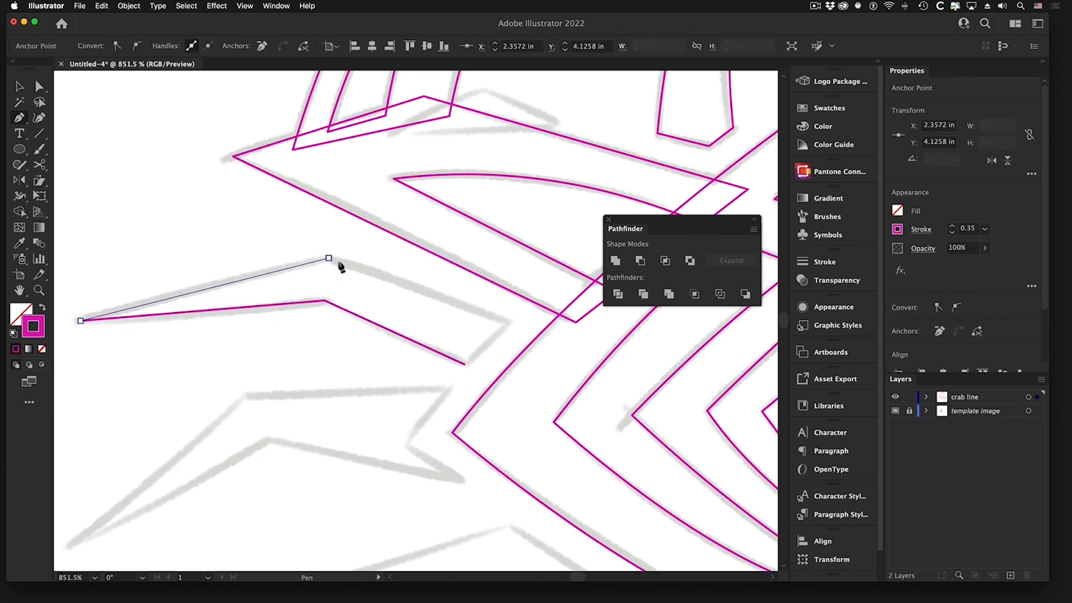
{"action": "left_click", "coordinate": [509, 322]}
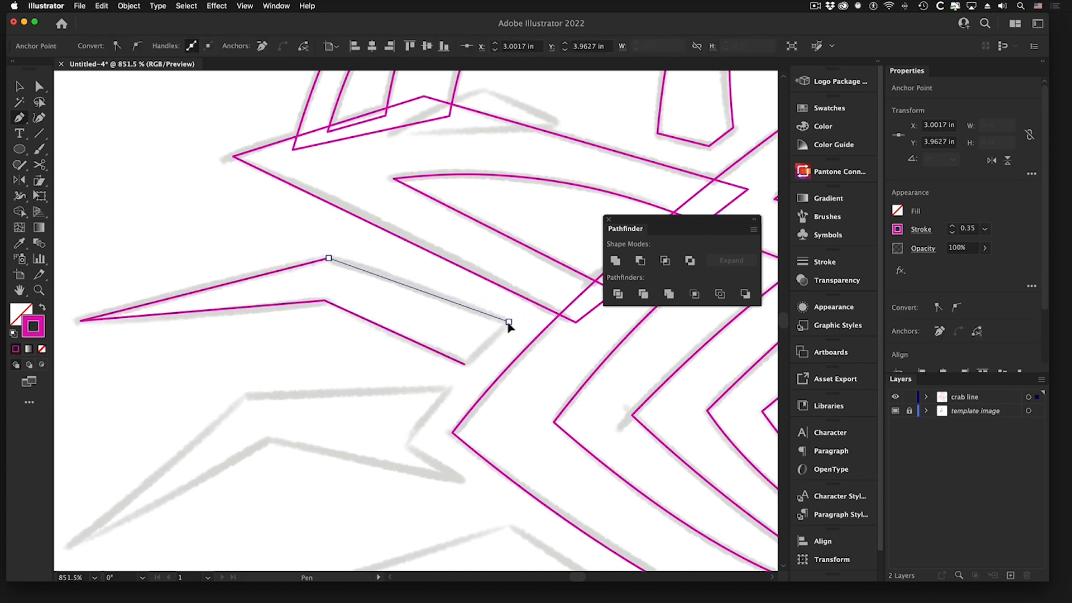
{"action": "left_click", "coordinate": [464, 365]}
Trace the second leg, directly below the first, as a closed six-point straight-sided path with a notched inner end.
{"action": "left_click", "coordinate": [447, 389]}
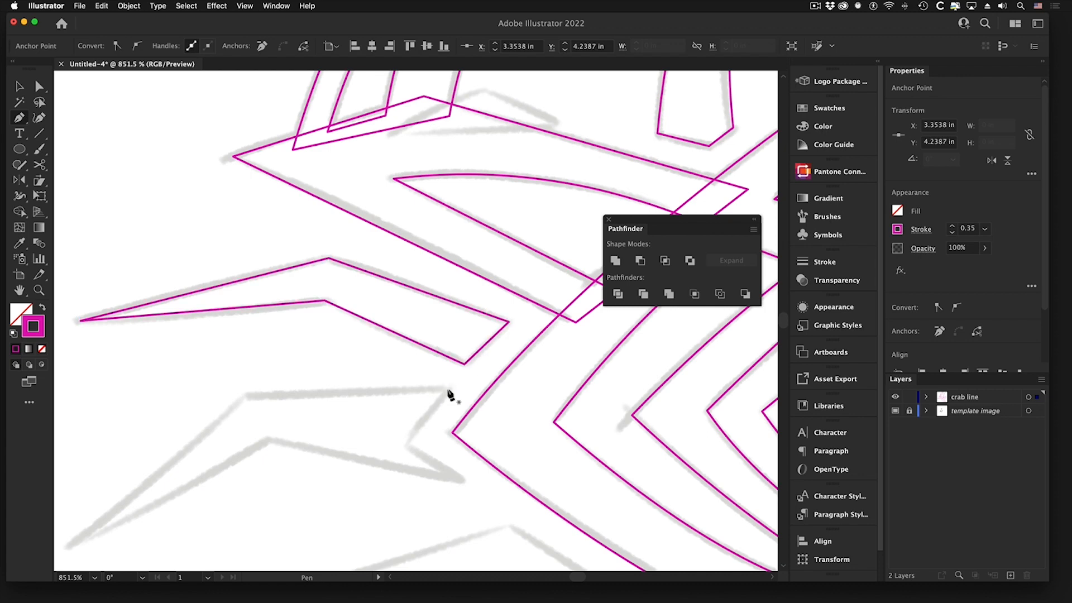
{"action": "left_click", "coordinate": [409, 444]}
{"action": "left_click", "coordinate": [456, 479]}
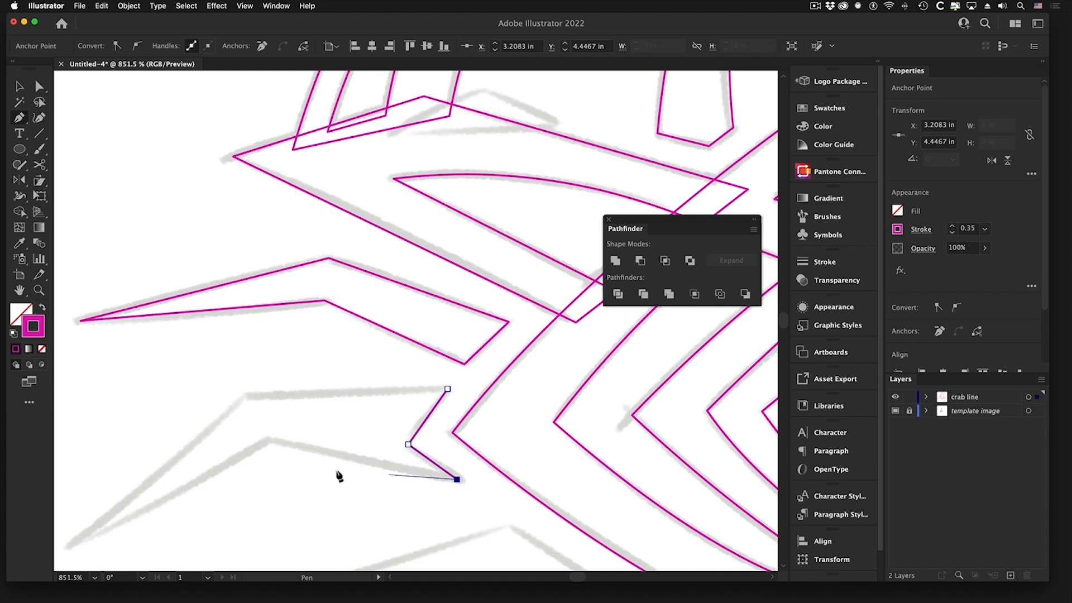
{"action": "left_click", "coordinate": [268, 440]}
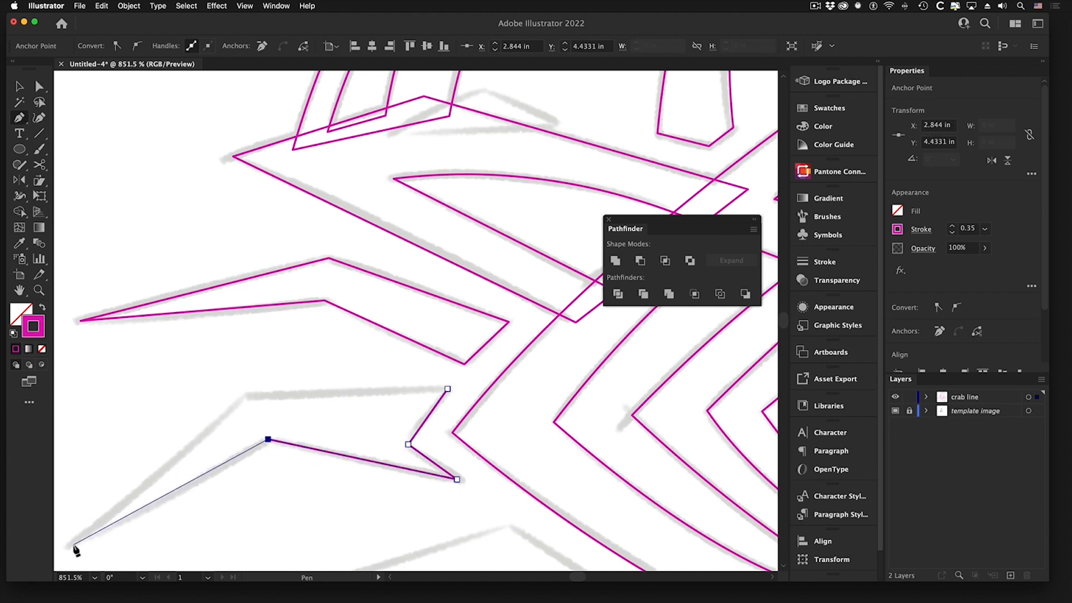
{"action": "left_click", "coordinate": [73, 545]}
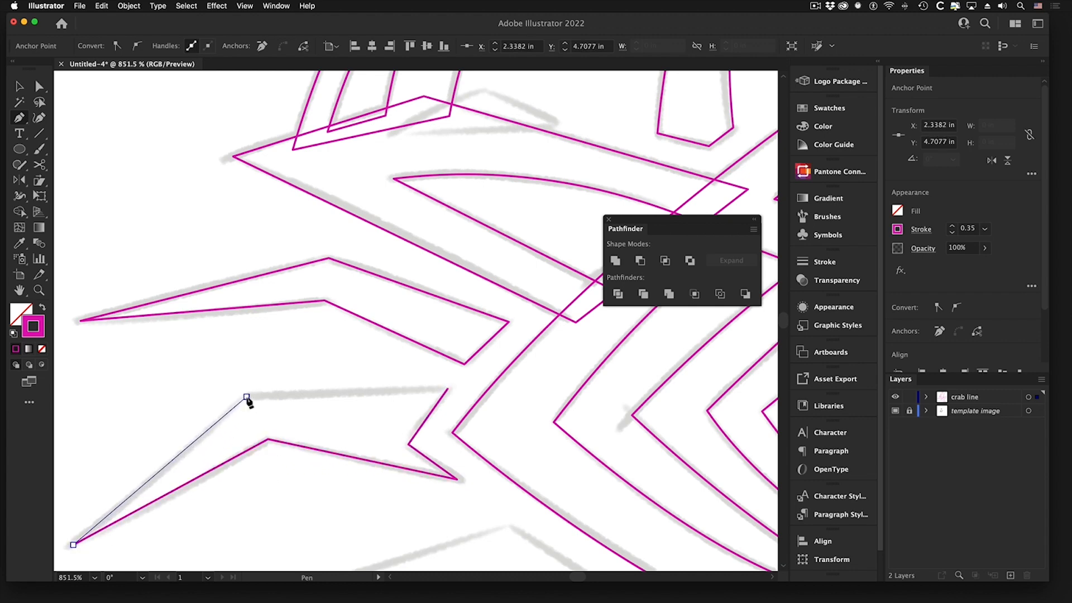
{"action": "left_click", "coordinate": [247, 396]}
{"action": "left_click", "coordinate": [448, 389]}
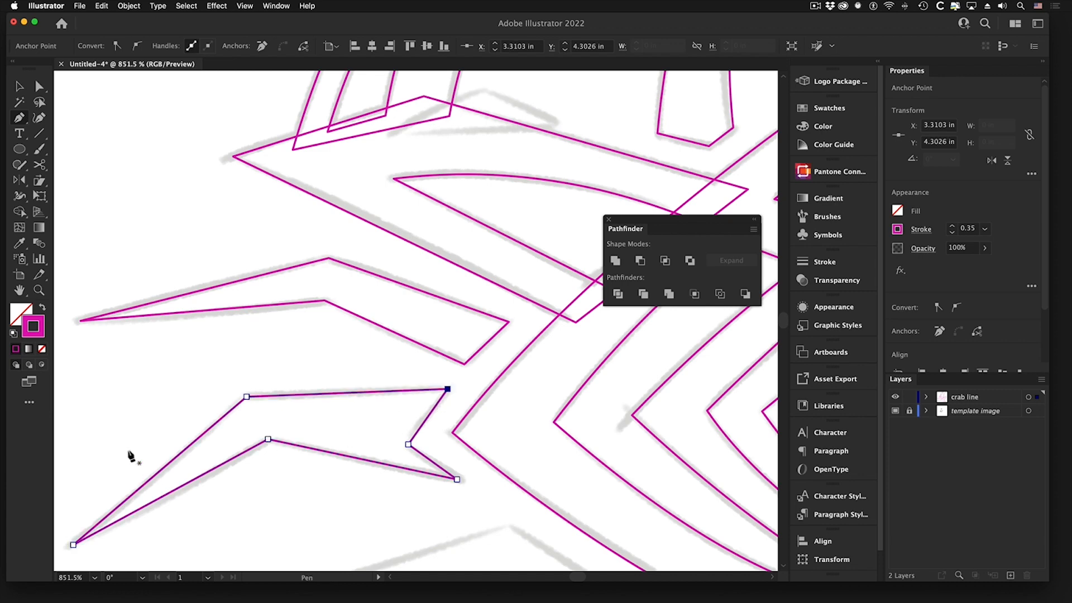
Round the upper leg's sharp outer tip to about 0.0017 in, slightly round the lower leg's outer tip, and deselect.
{"action": "scroll", "coordinate": [192, 378], "scroll_direction": "left", "scroll_amount": 3}
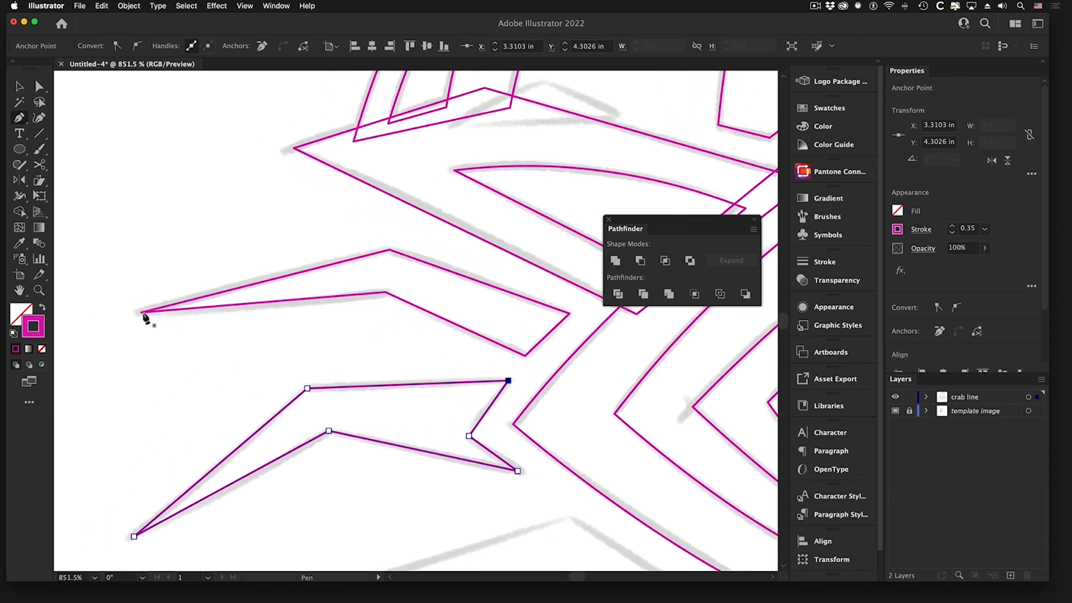
{"action": "left_click", "coordinate": [142, 313]}
{"action": "left_click", "coordinate": [152, 311]}
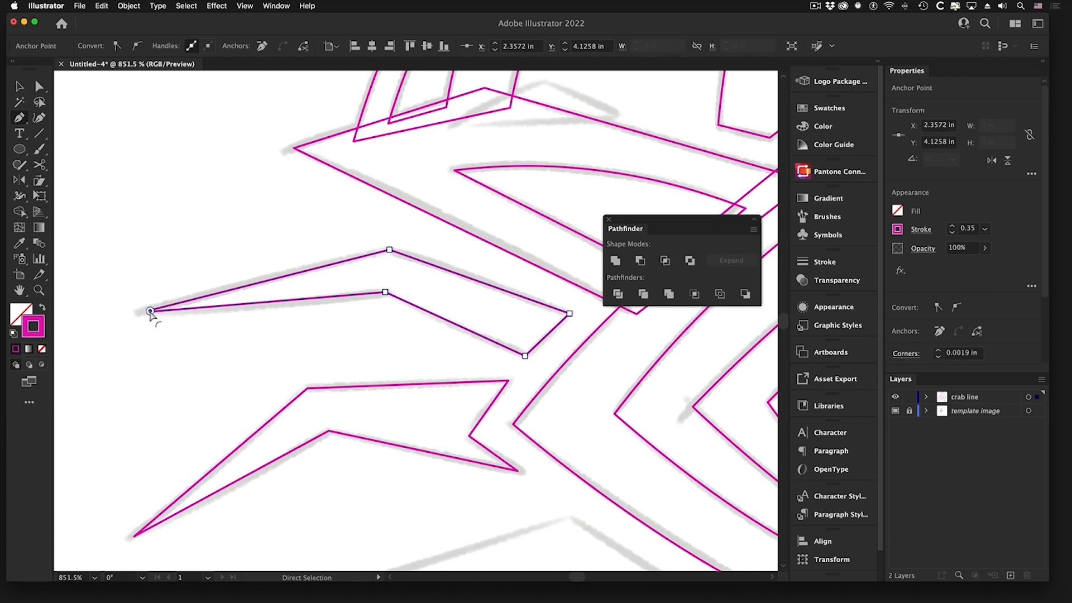
{"action": "left_click", "coordinate": [148, 311]}
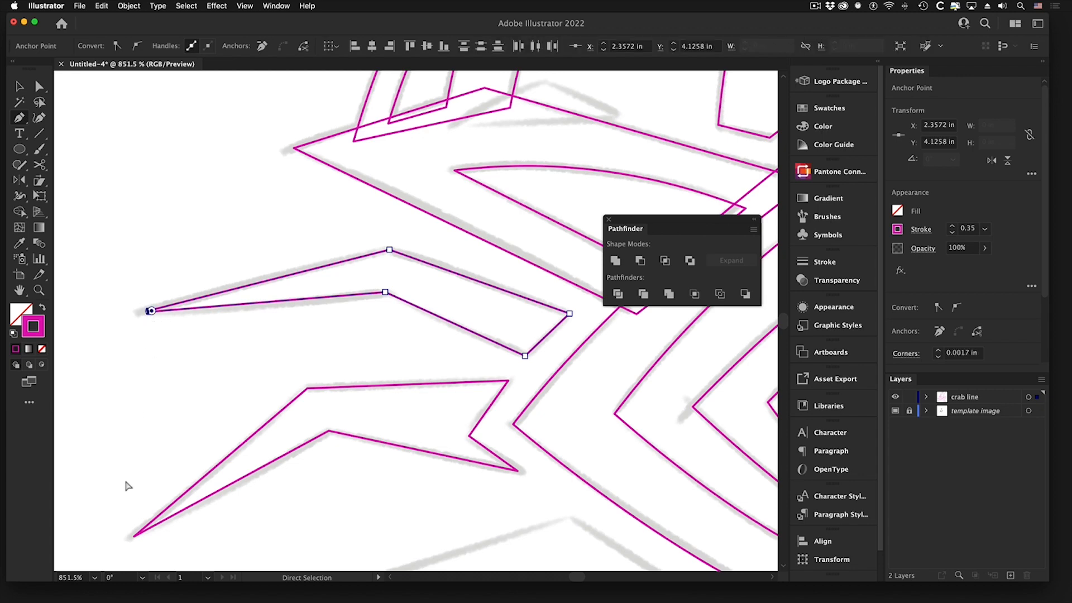
{"action": "left_click", "coordinate": [134, 537]}
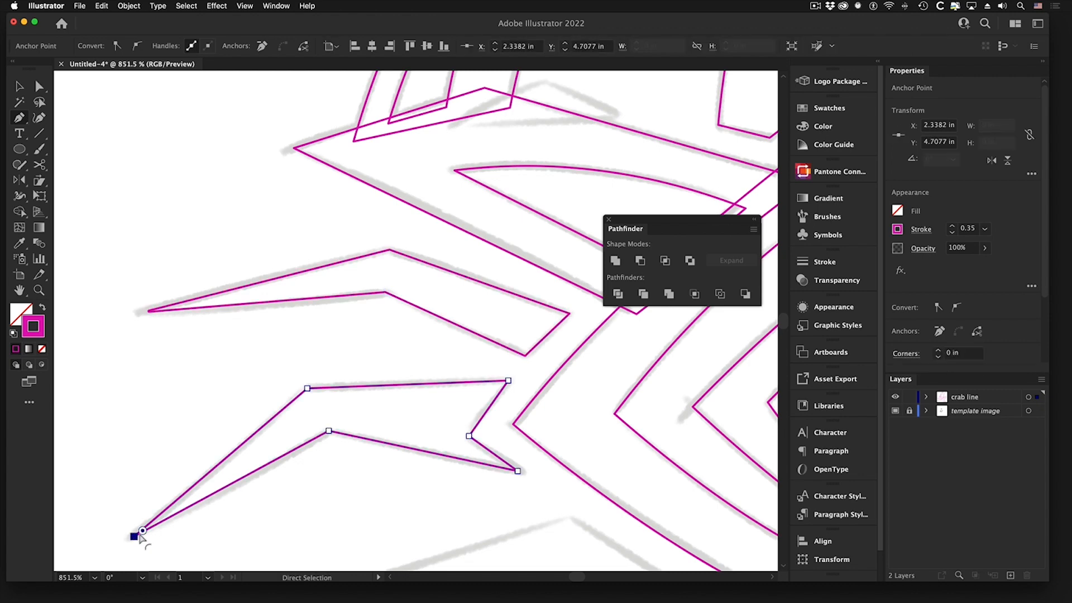
{"action": "left_click", "coordinate": [143, 531]}
{"action": "left_click", "coordinate": [134, 422], "text": "super"}
Draw a closed four-point straight-sided path over the lowest sketched limb, bridging its round lobe with a straight edge.
{"action": "left_click_drag", "start_coordinate": [494, 422], "coordinate": [477, 179]}
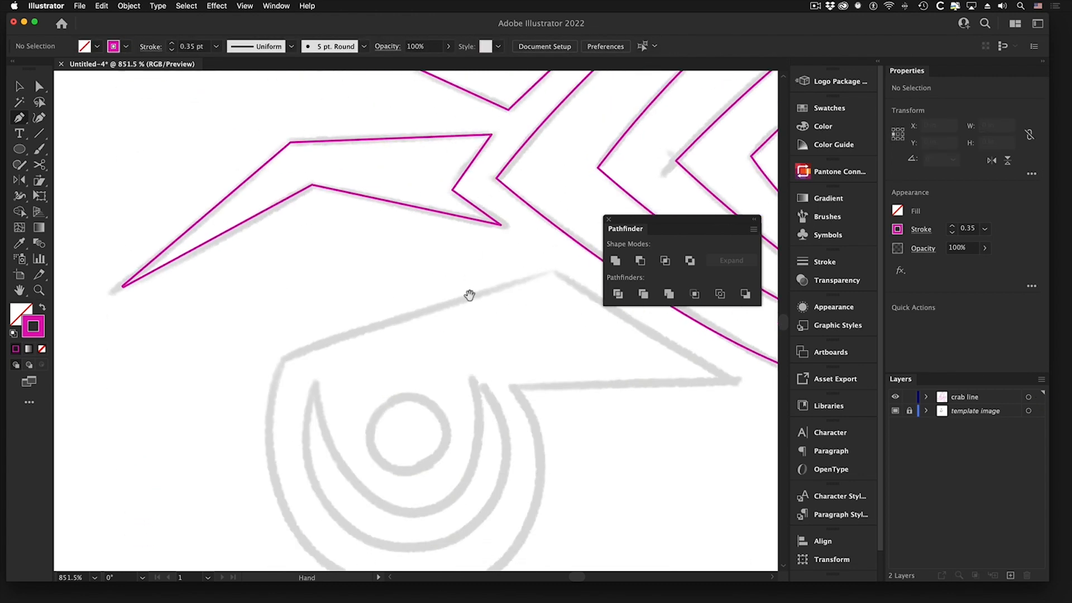
{"action": "left_click_drag", "start_coordinate": [469, 294], "coordinate": [395, 270]}
{"action": "left_click_drag", "start_coordinate": [412, 315], "coordinate": [324, 244]}
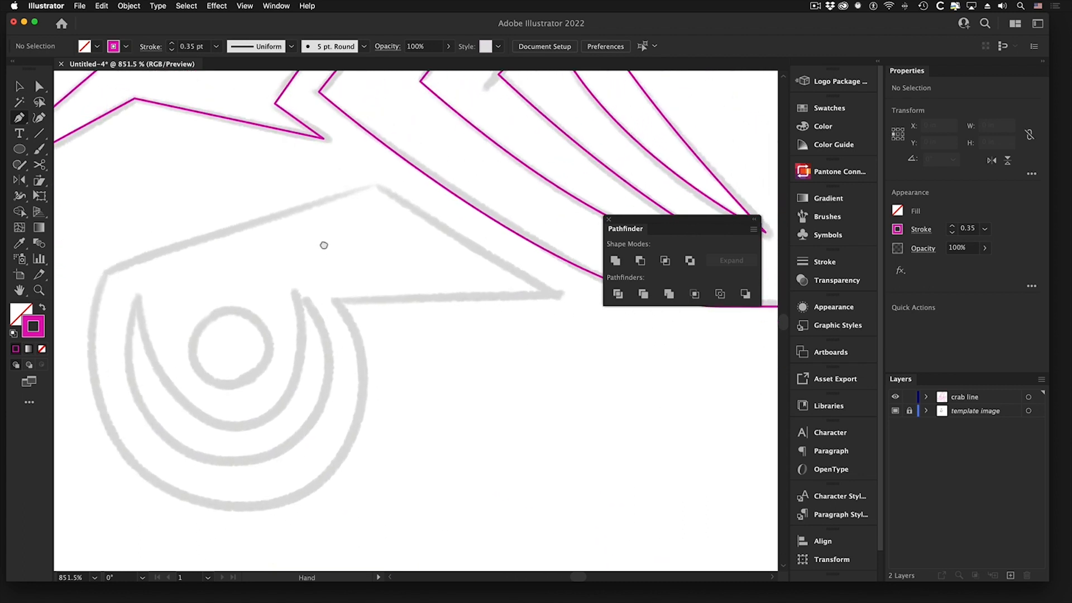
{"action": "left_click", "coordinate": [376, 185]}
{"action": "left_click", "coordinate": [104, 273]}
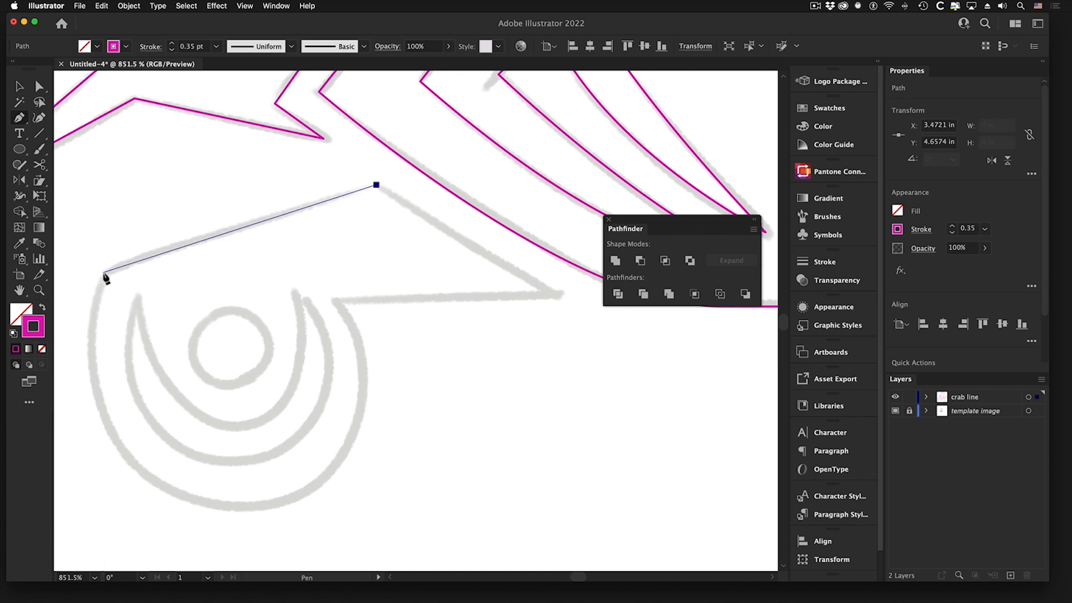
{"action": "left_click", "coordinate": [336, 302]}
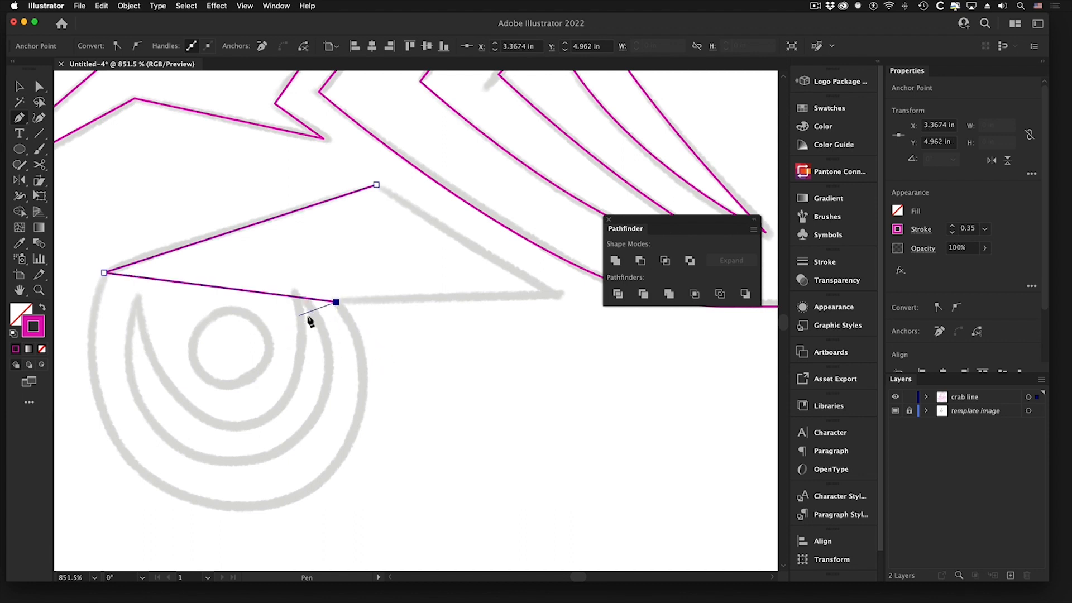
{"action": "left_click", "coordinate": [553, 293]}
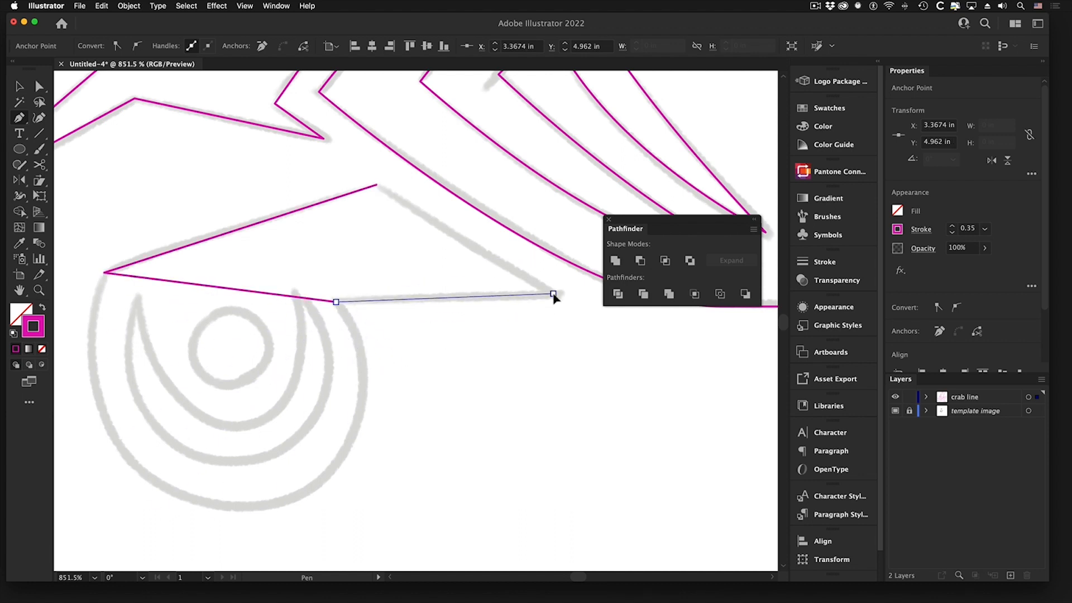
{"action": "left_click", "coordinate": [376, 186]}
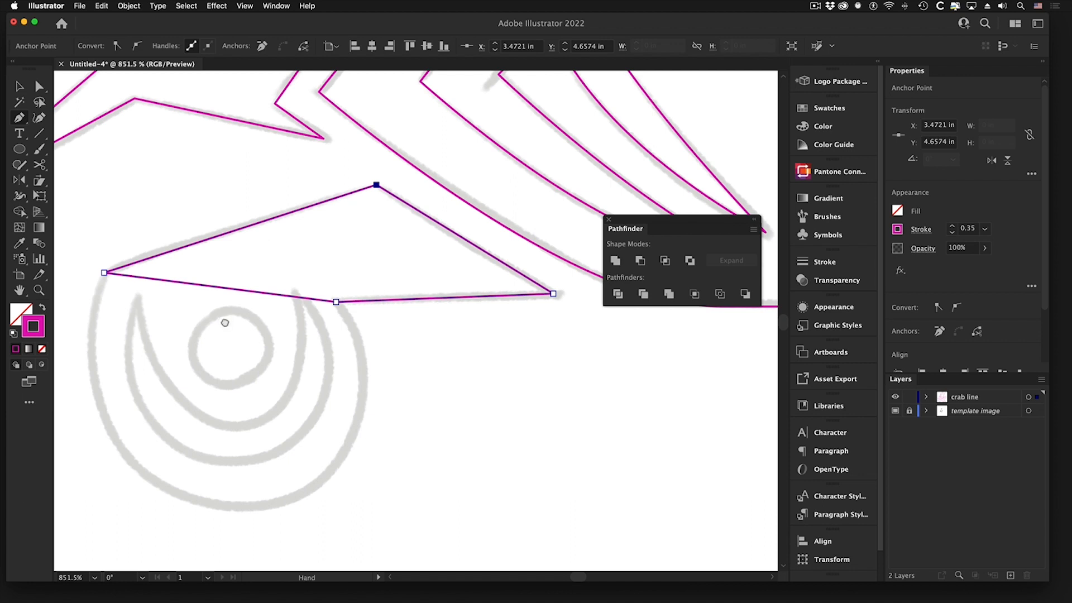
Bend the straight edge above the round lobe down to the lobe's sketched bottom, and swing the curve's two end handles outward.
{"action": "left_click_drag", "start_coordinate": [226, 323], "coordinate": [336, 303]}
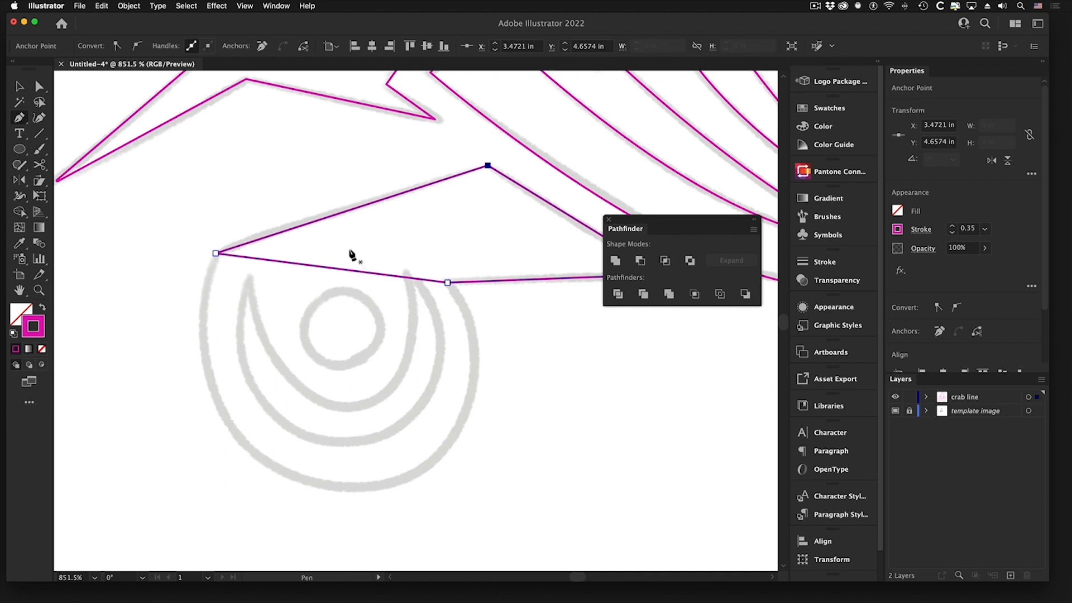
{"action": "key", "text": "alt"}
{"action": "left_click_drag", "start_coordinate": [340, 271], "coordinate": [347, 490]}
{"action": "left_click", "coordinate": [367, 440], "text": "alt+super"}
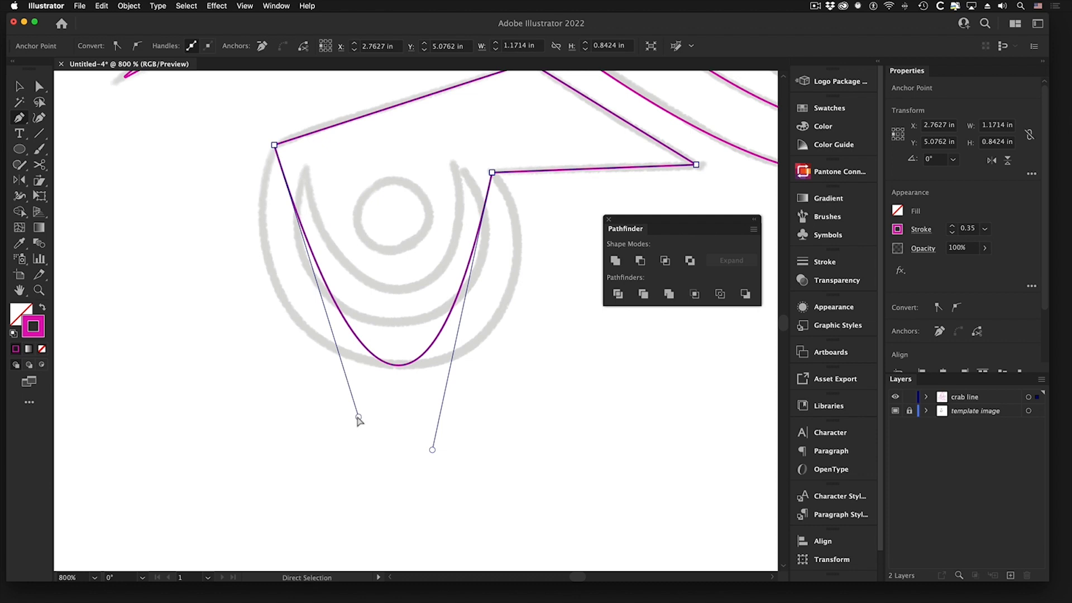
{"action": "left_click_drag", "start_coordinate": [359, 418], "coordinate": [212, 357]}
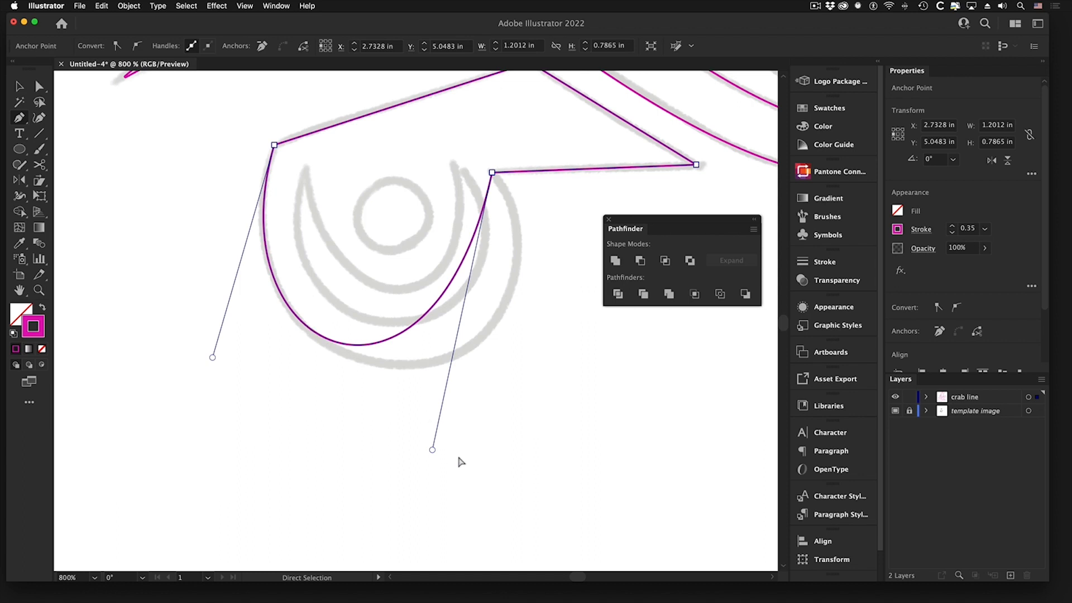
{"action": "left_click_drag", "start_coordinate": [433, 450], "coordinate": [525, 499]}
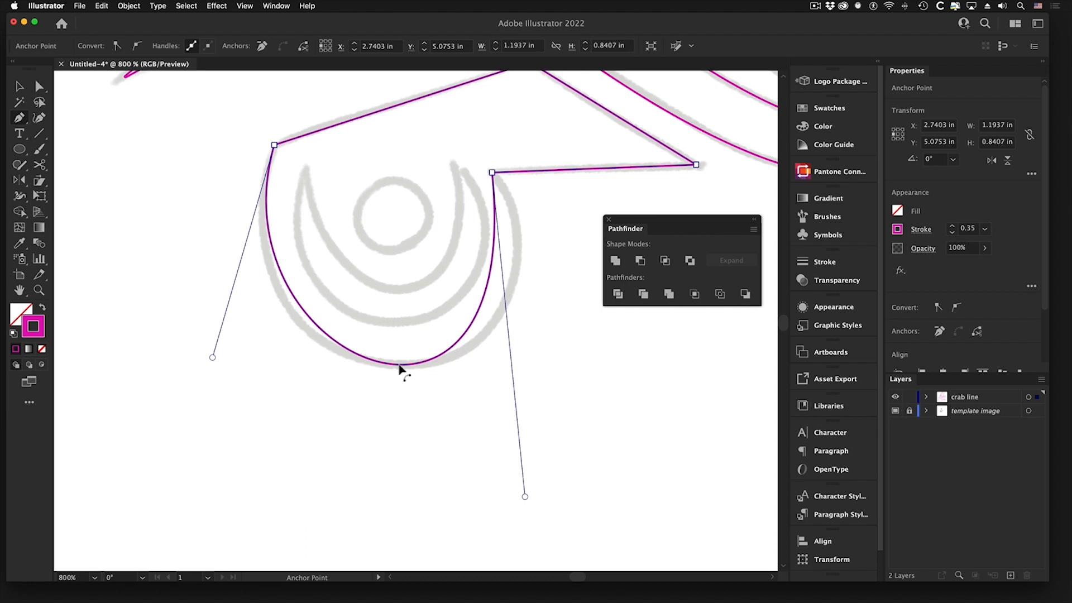
Add an anchor point at the bottom of the lobe curve, and adjust both upper end handles to follow the sketched sides.
{"action": "key", "text": "super"}
{"action": "left_click", "coordinate": [397, 366]}
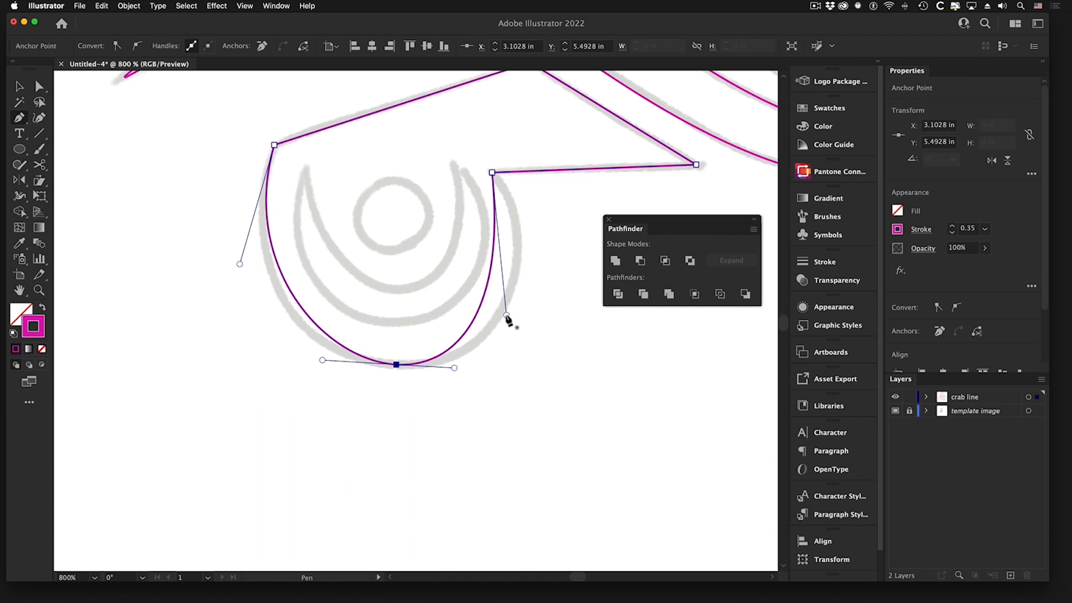
{"action": "key", "text": "super"}
{"action": "key", "text": "super"}
{"action": "left_click_drag", "start_coordinate": [507, 316], "coordinate": [562, 306]}
{"action": "left_click", "coordinate": [396, 365]}
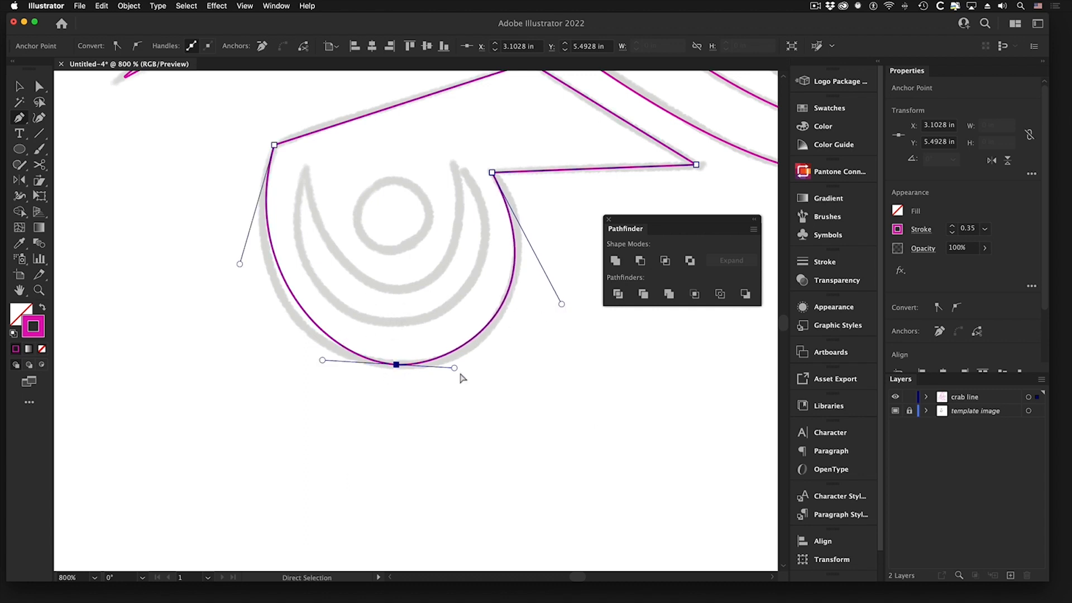
{"action": "left_click_drag", "start_coordinate": [240, 266], "coordinate": [231, 300]}
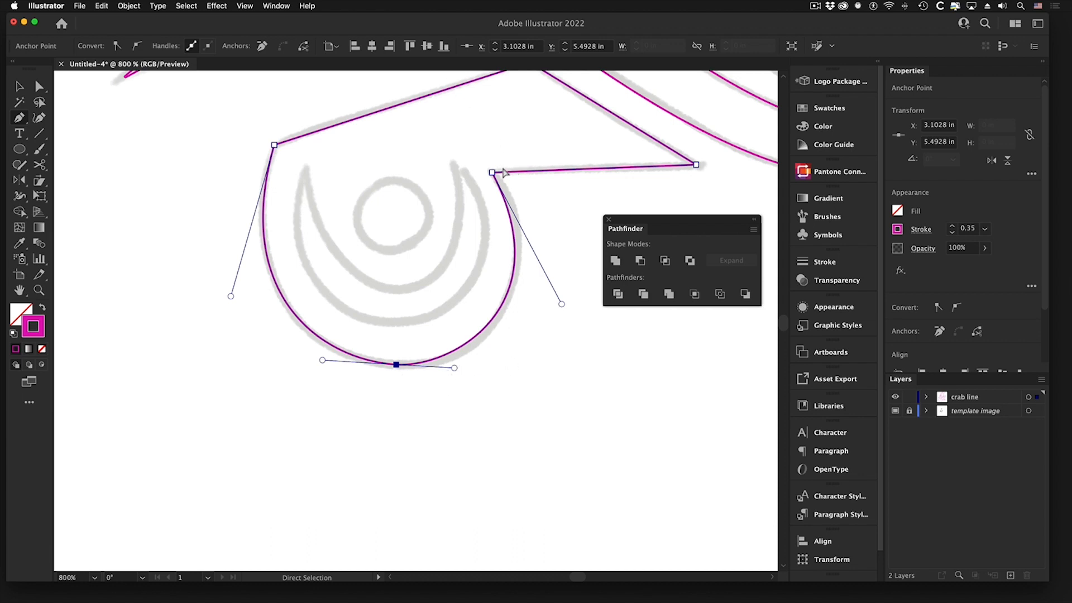
{"action": "left_click_drag", "start_coordinate": [562, 308], "coordinate": [561, 319]}
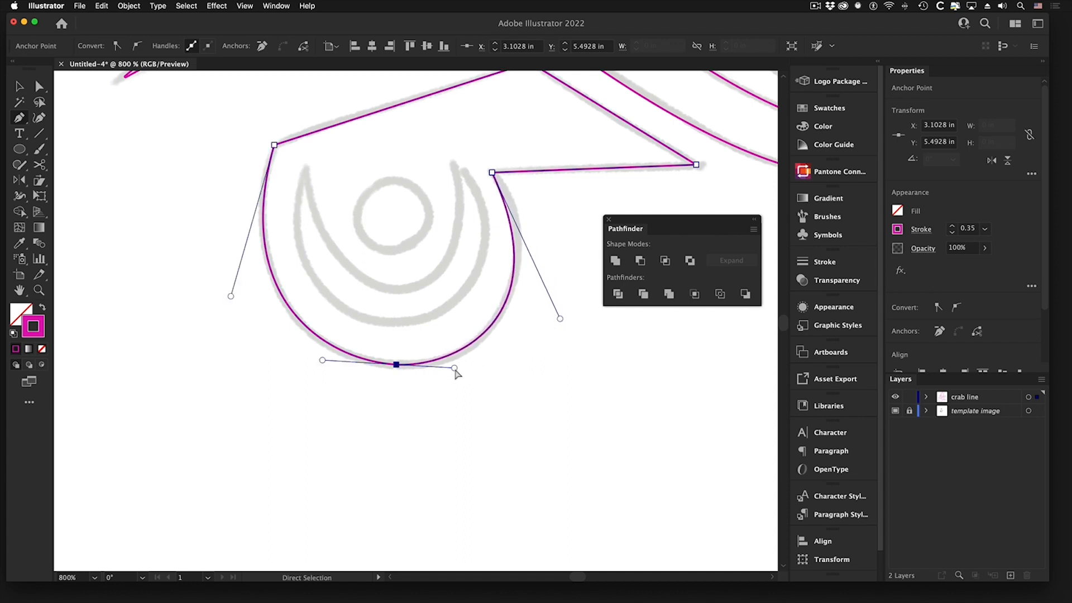
Refine the lobe curve by shifting its bottom anchor slightly, lengthening that anchor's handles, and adjusting the inner side's upper handle.
{"action": "left_click_drag", "start_coordinate": [455, 370], "coordinate": [465, 369]}
{"action": "left_click_drag", "start_coordinate": [560, 320], "coordinate": [565, 272]}
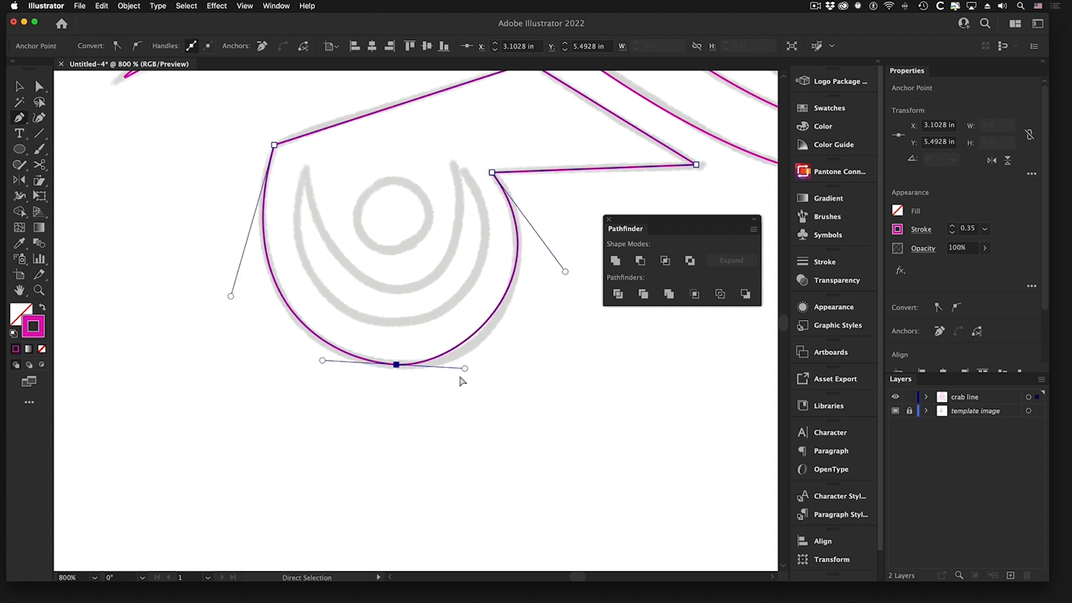
{"action": "left_click_drag", "start_coordinate": [466, 369], "coordinate": [474, 367]}
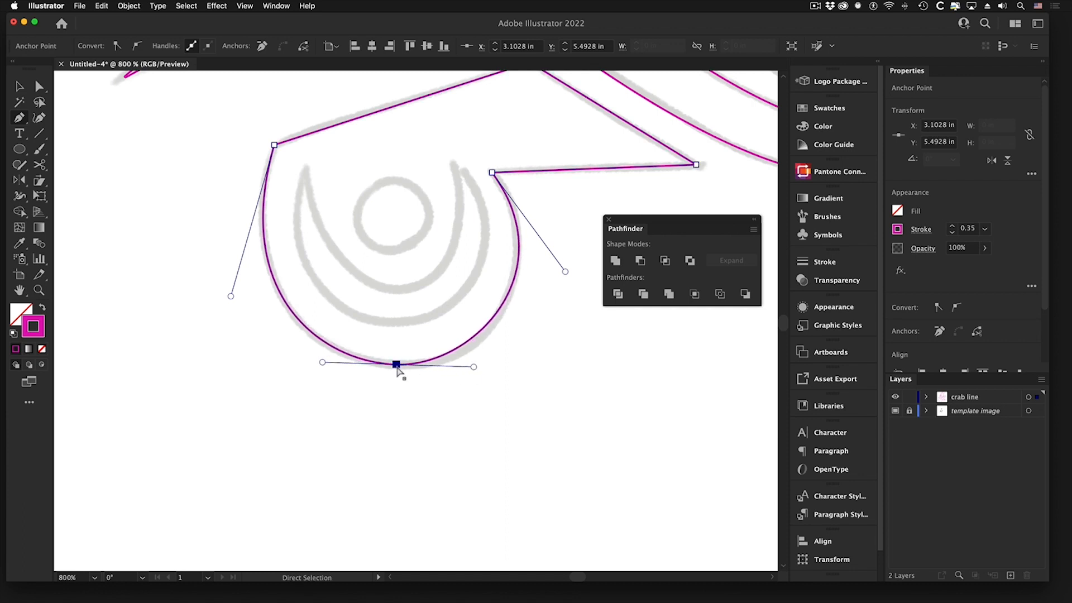
{"action": "left_click_drag", "start_coordinate": [397, 368], "coordinate": [403, 366]}
{"action": "left_click_drag", "start_coordinate": [329, 363], "coordinate": [320, 363]}
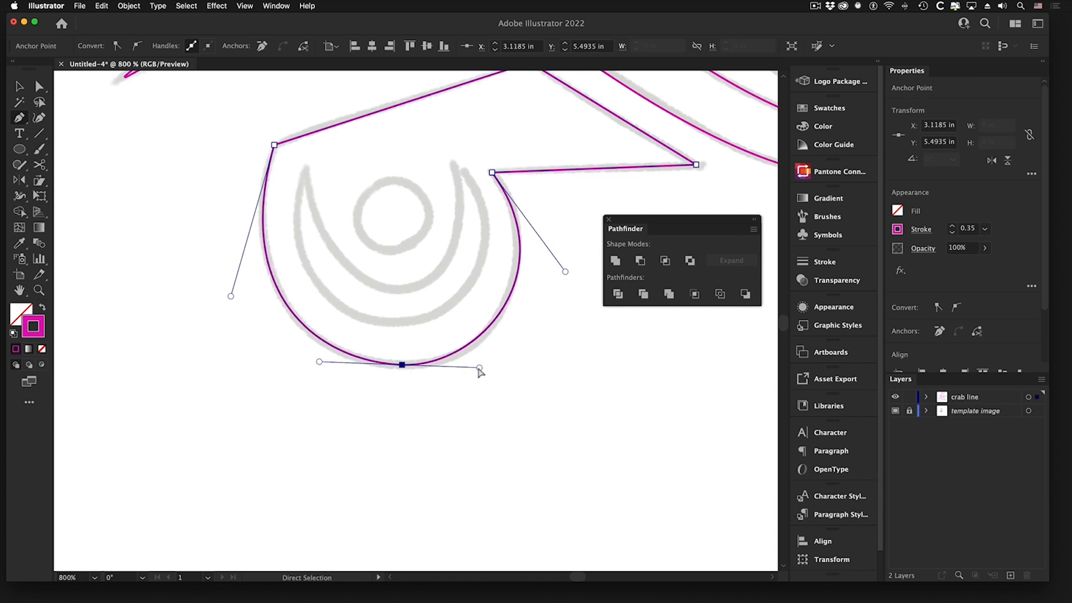
{"action": "left_click_drag", "start_coordinate": [479, 369], "coordinate": [484, 369]}
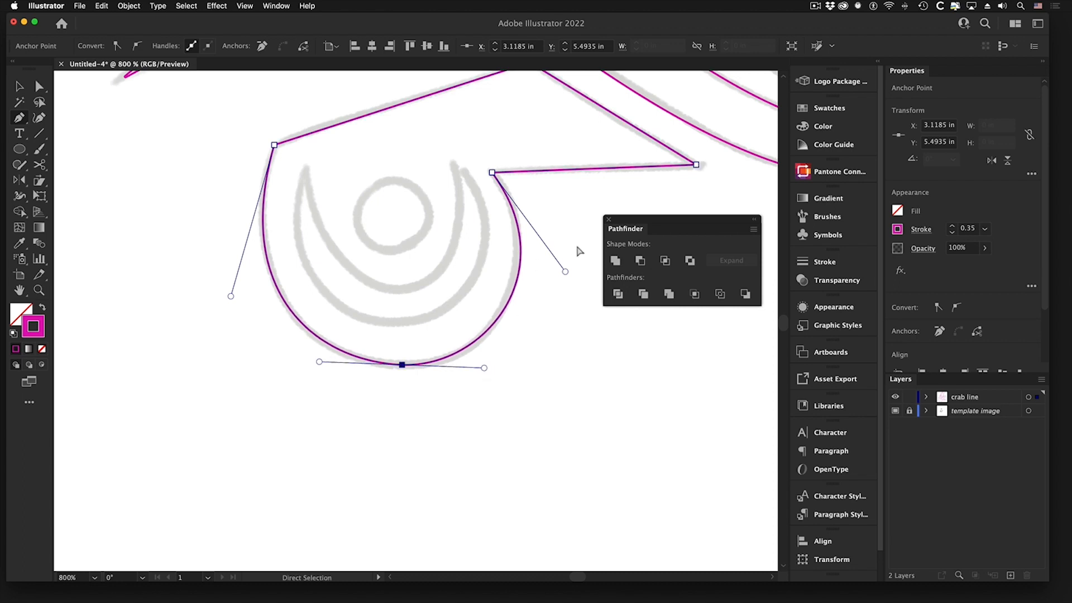
{"action": "left_click_drag", "start_coordinate": [565, 273], "coordinate": [561, 266]}
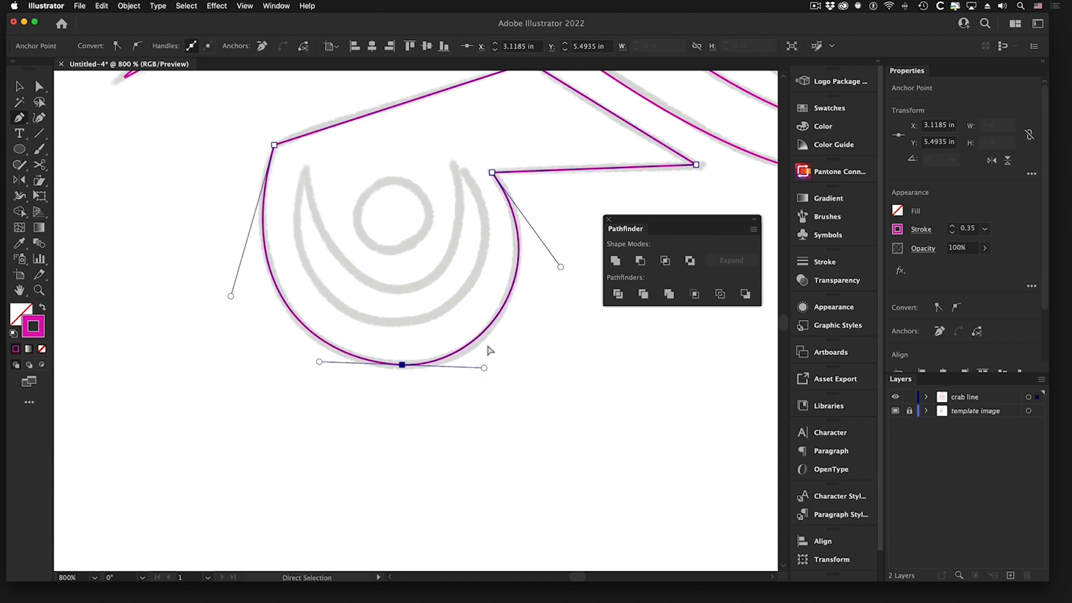
Nudge the round lobe's bottom anchor slightly toward its outer side and tilt that anchor's handles to follow the sketched curve.
{"action": "left_click_drag", "start_coordinate": [485, 370], "coordinate": [486, 376]}
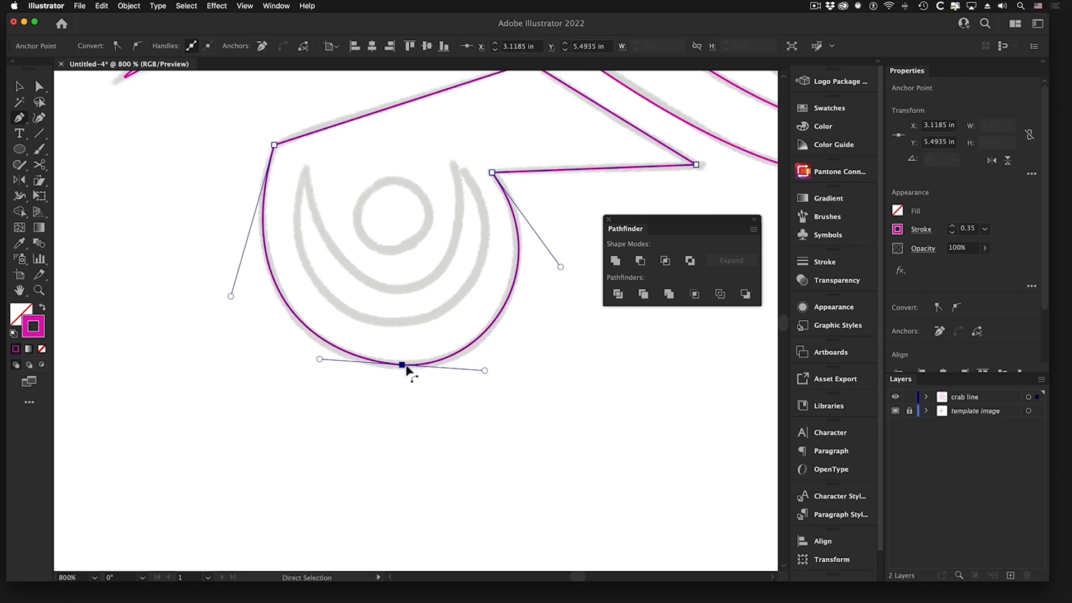
{"action": "left_click_drag", "start_coordinate": [403, 366], "coordinate": [399, 369]}
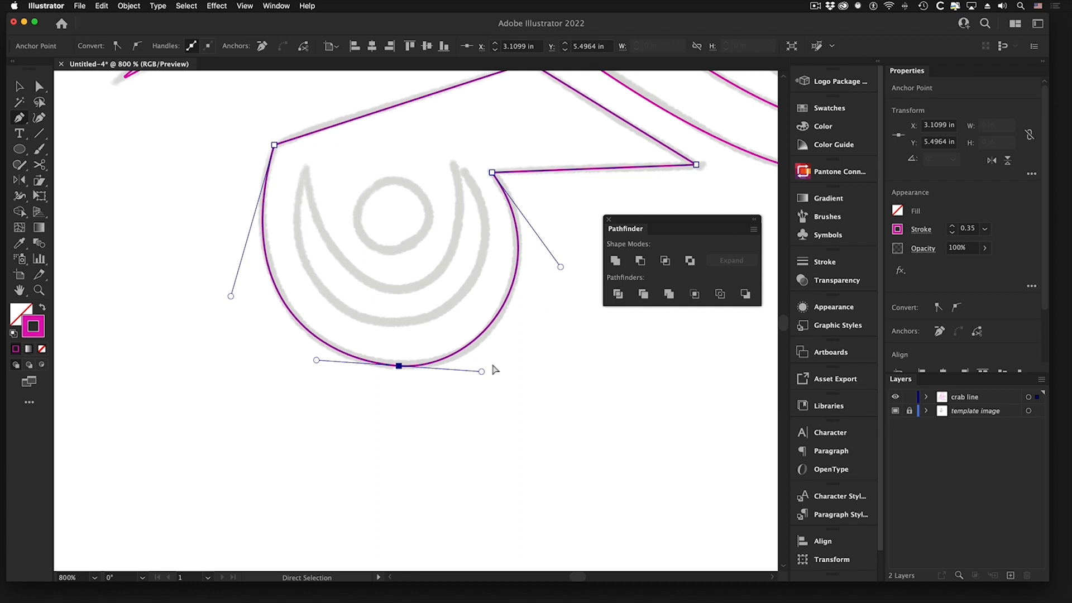
{"action": "left_click_drag", "start_coordinate": [483, 372], "coordinate": [487, 372]}
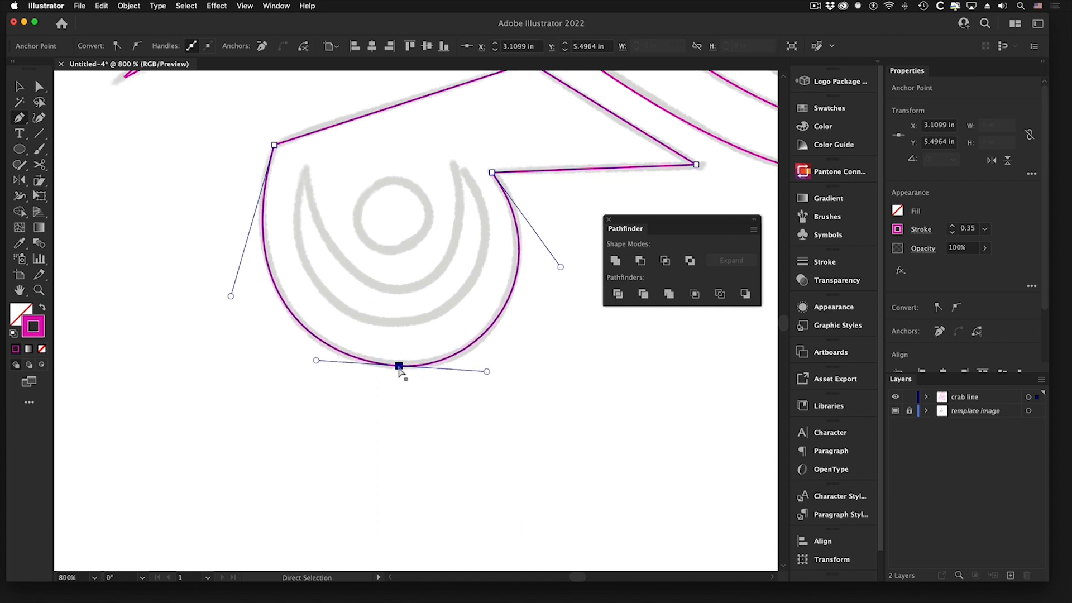
{"action": "left_click_drag", "start_coordinate": [399, 369], "coordinate": [398, 367]}
{"action": "left_click_drag", "start_coordinate": [486, 372], "coordinate": [480, 375]}
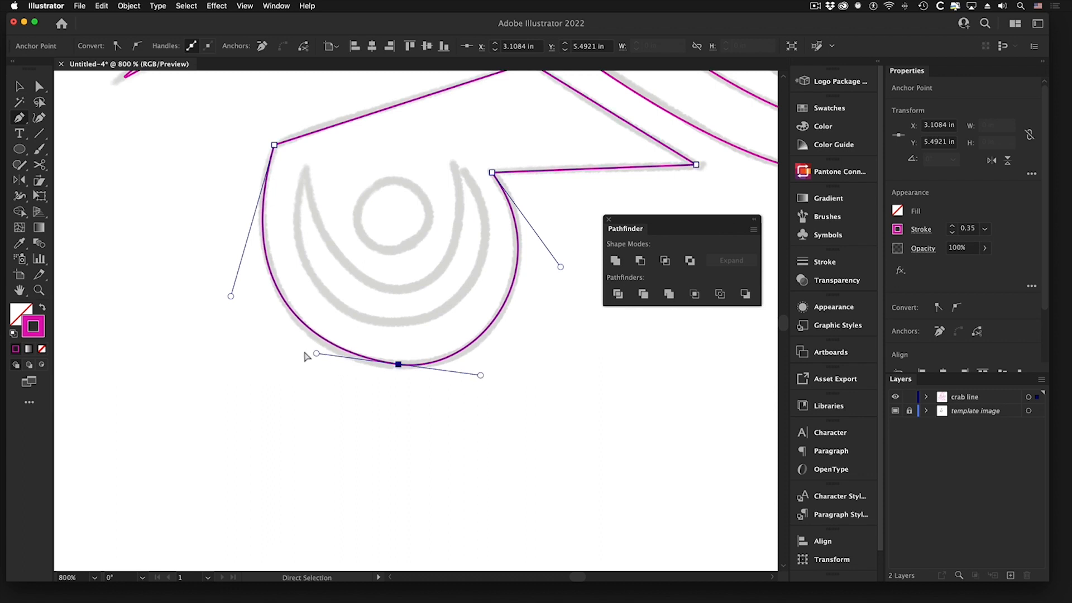
Fine-tune the lobe's bottom anchor and the handles on both sides to match the sketched outline, and deselect the finished path.
{"action": "left_click_drag", "start_coordinate": [316, 353], "coordinate": [315, 351]}
{"action": "mouse_move", "coordinate": [233, 301]}
{"action": "left_mouse_down"}
{"action": "mouse_move", "coordinate": [238, 310]}
{"action": "mouse_move", "coordinate": [231, 288]}
{"action": "left_mouse_up"}
{"action": "left_click_drag", "start_coordinate": [314, 356], "coordinate": [311, 356]}
{"action": "left_click_drag", "start_coordinate": [398, 366], "coordinate": [397, 367]}
{"action": "left_click_drag", "start_coordinate": [478, 377], "coordinate": [479, 377]}
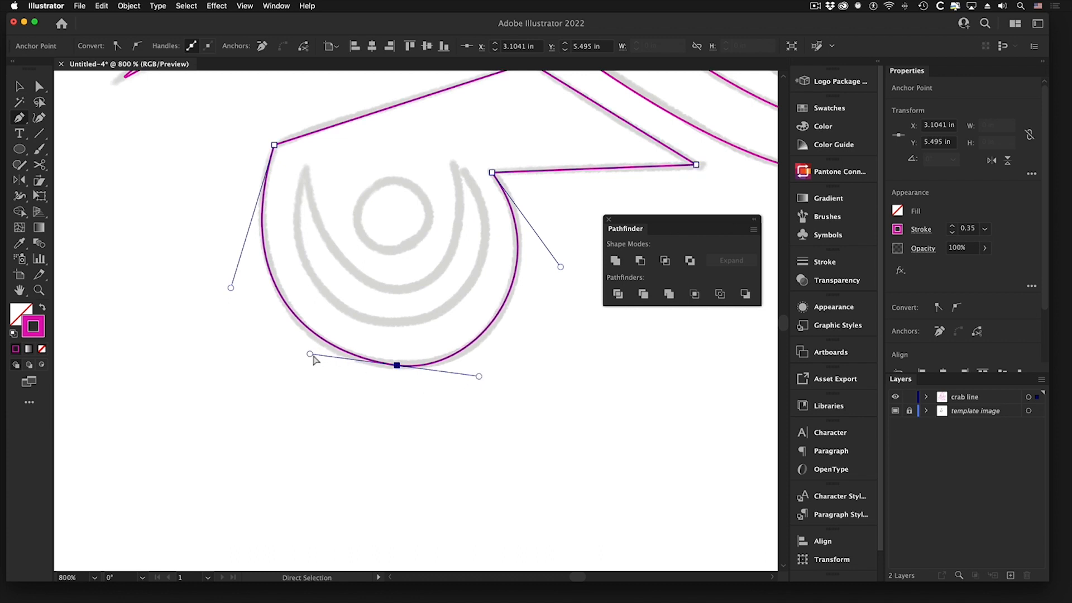
{"action": "left_click_drag", "start_coordinate": [311, 354], "coordinate": [307, 354]}
{"action": "left_click_drag", "start_coordinate": [231, 289], "coordinate": [234, 288]}
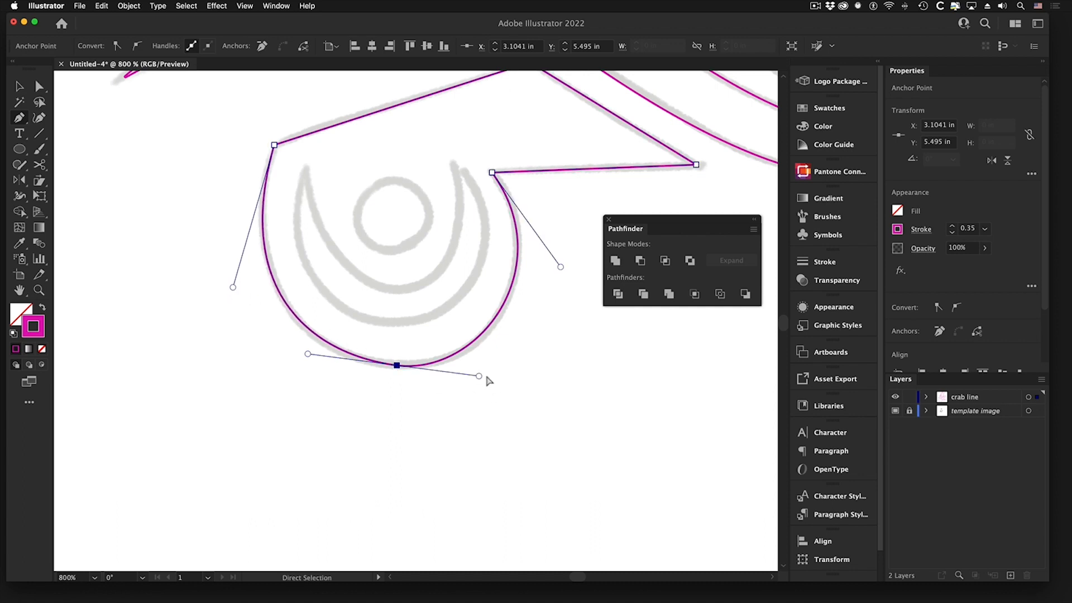
{"action": "left_click_drag", "start_coordinate": [479, 377], "coordinate": [482, 376]}
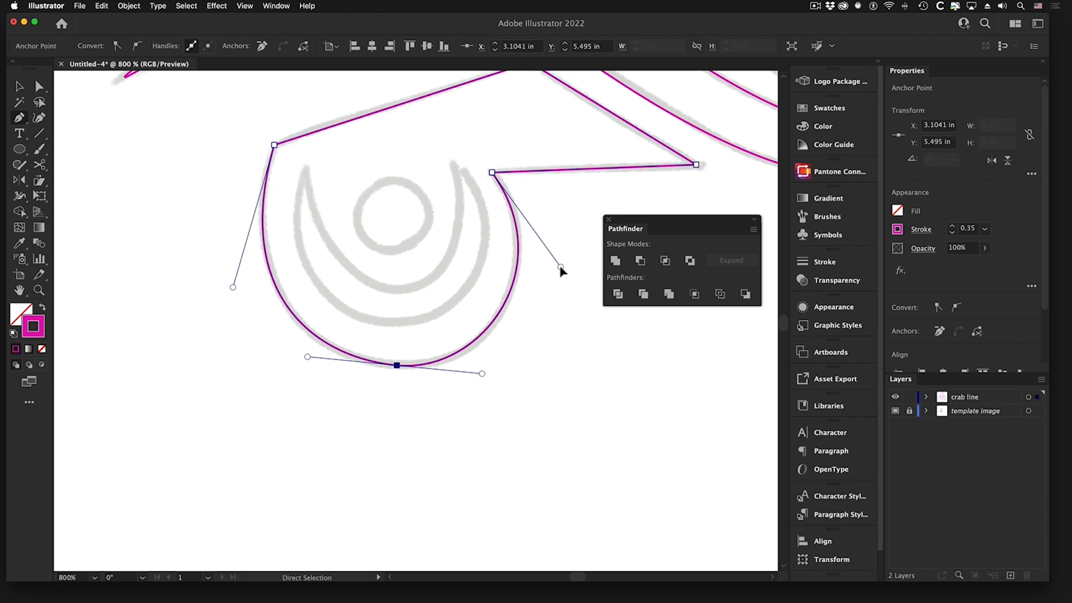
{"action": "left_click_drag", "start_coordinate": [560, 268], "coordinate": [560, 269]}
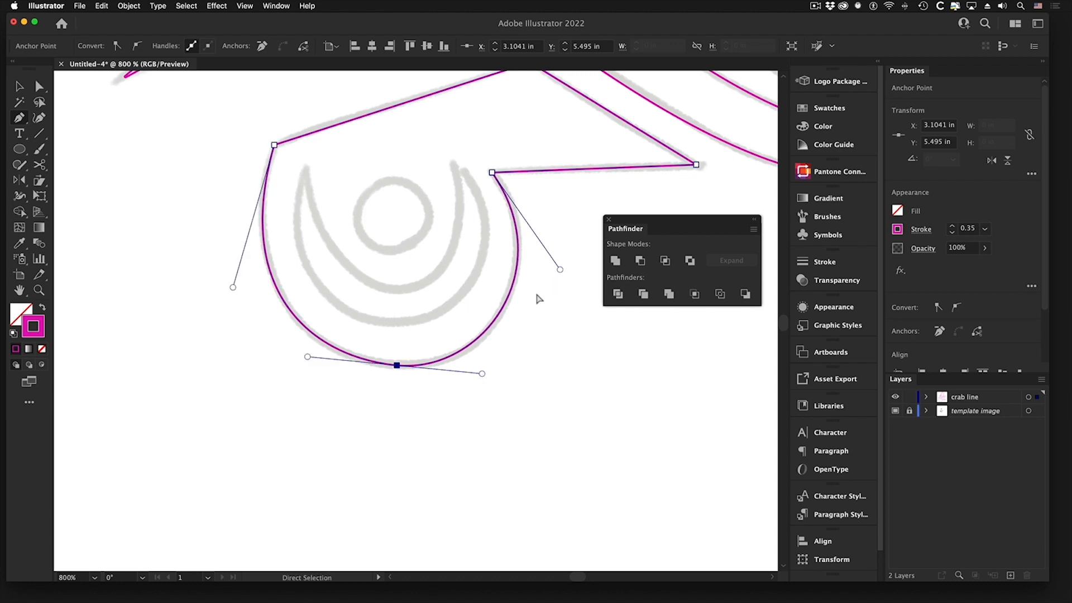
{"action": "left_click", "coordinate": [537, 299]}
Draw a closed four-point crescent path inside the lobe, with corner tips and smooth bottom anchors on its outer and inner curves.
{"action": "left_click_drag", "start_coordinate": [425, 223], "coordinate": [313, 278]}
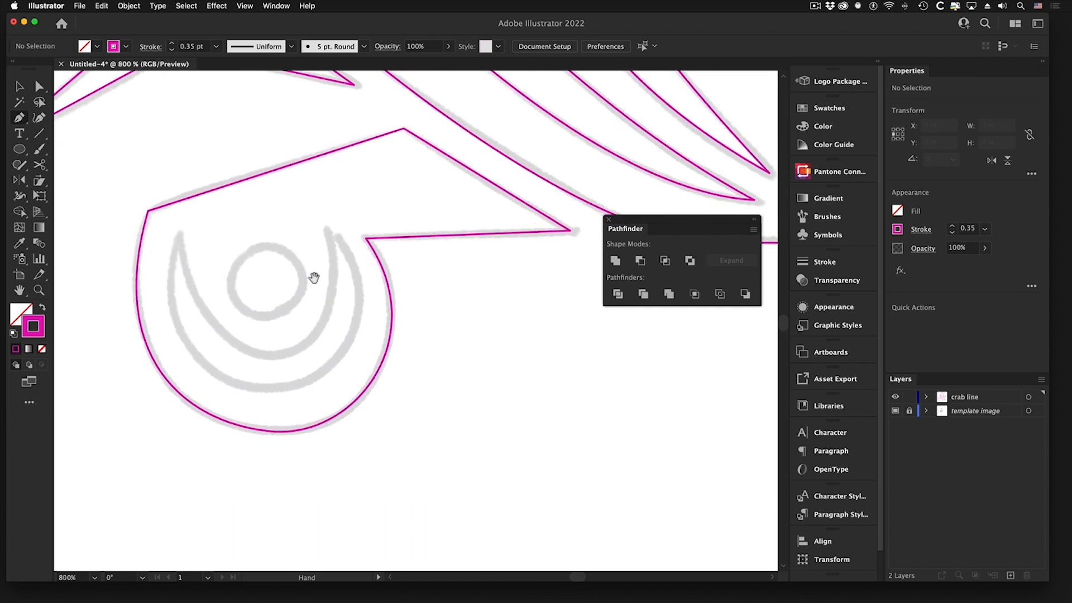
{"action": "left_click", "coordinate": [180, 235]}
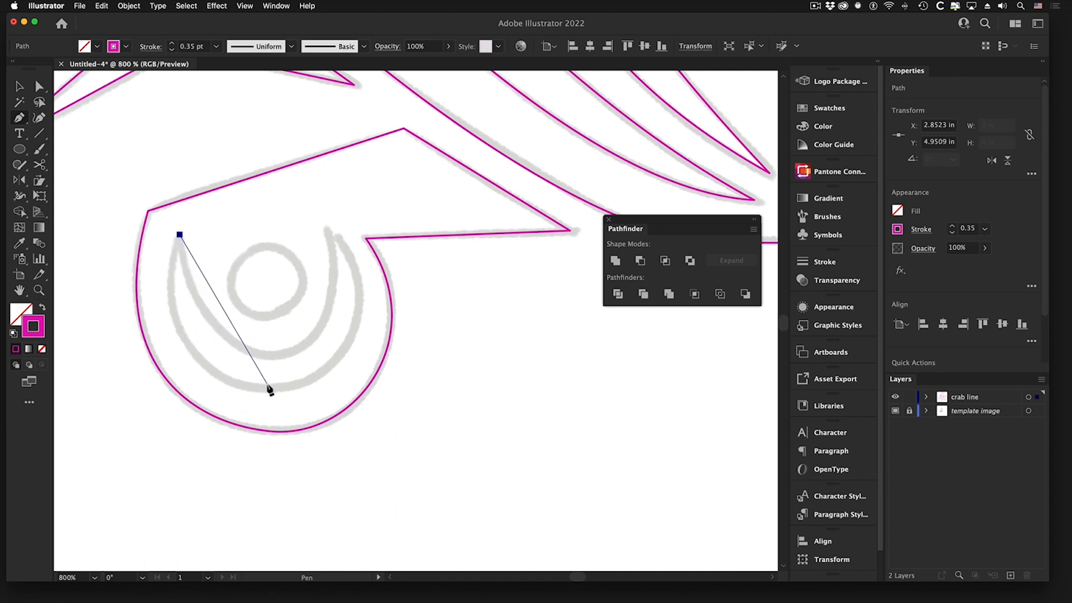
{"action": "left_click_drag", "start_coordinate": [269, 387], "coordinate": [390, 416]}
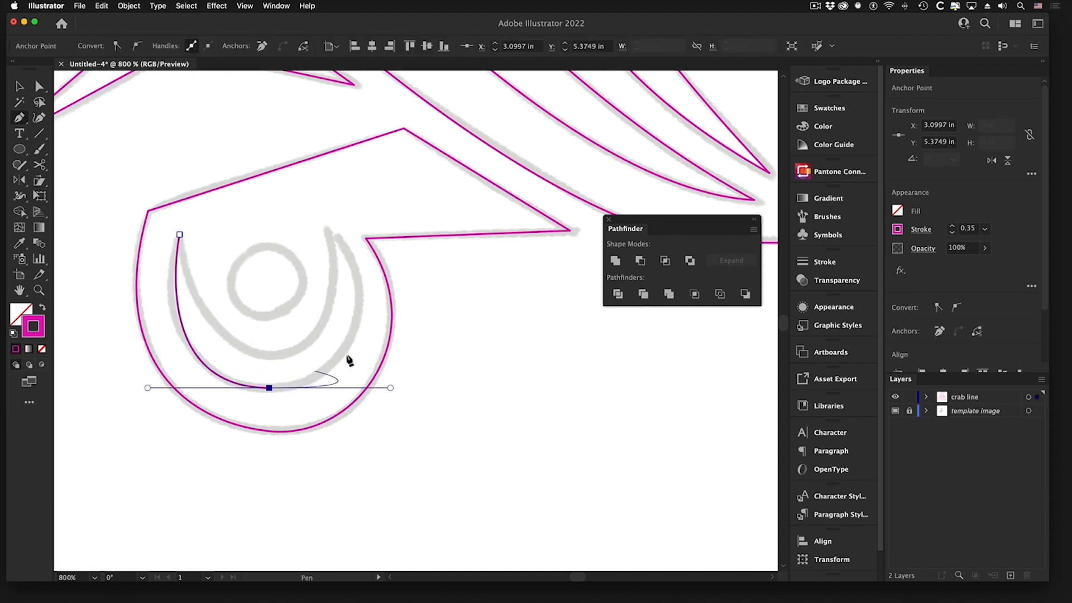
{"action": "left_click", "coordinate": [331, 231]}
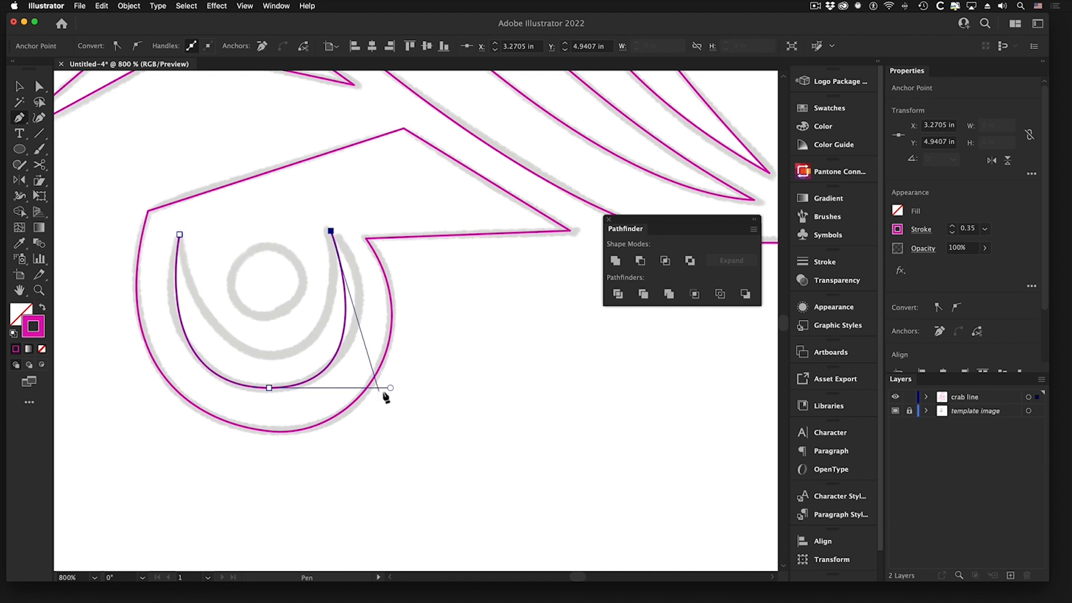
{"action": "mouse_move", "coordinate": [390, 387]}
{"action": "left_mouse_down"}
{"action": "mouse_move", "coordinate": [406, 387]}
{"action": "mouse_move", "coordinate": [394, 388]}
{"action": "left_mouse_up"}
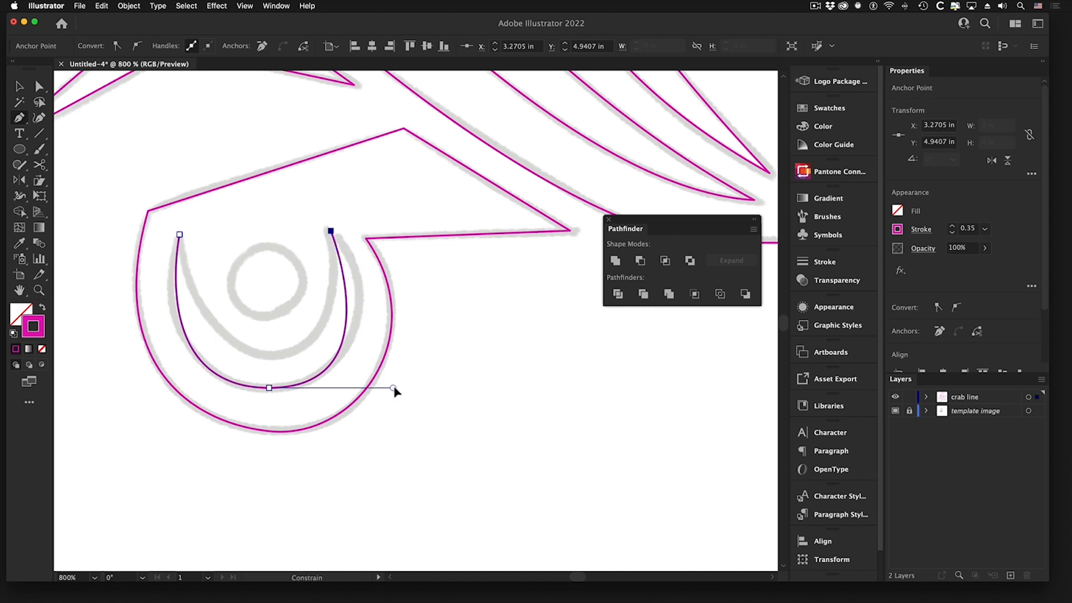
{"action": "left_click_drag", "start_coordinate": [393, 390], "coordinate": [396, 391]}
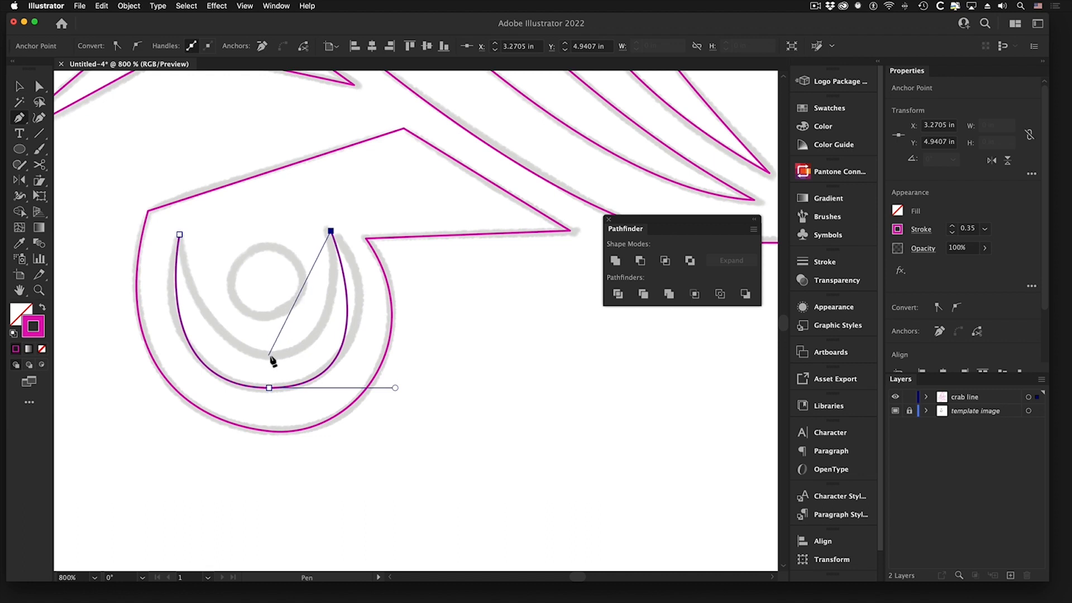
{"action": "left_click_drag", "start_coordinate": [271, 355], "coordinate": [199, 356]}
{"action": "left_click", "coordinate": [179, 235]}
{"action": "left_click_drag", "start_coordinate": [273, 355], "coordinate": [352, 360]}
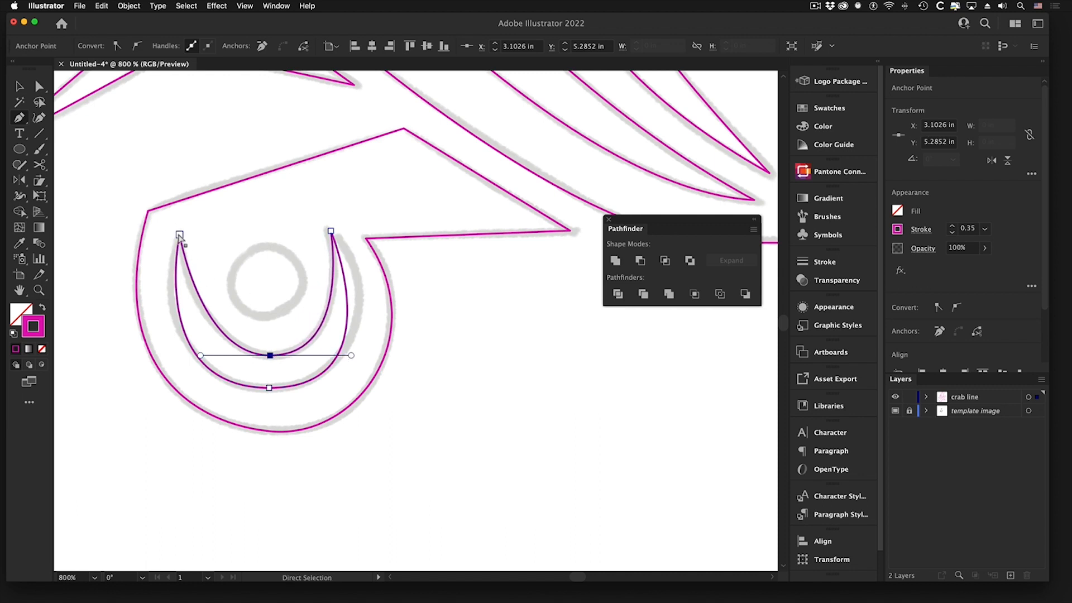
Nudge the crescent's left tip onto the sketch and lengthen the left handle of the inner curve's bottom anchor.
{"action": "left_click_drag", "start_coordinate": [178, 234], "coordinate": [179, 236]}
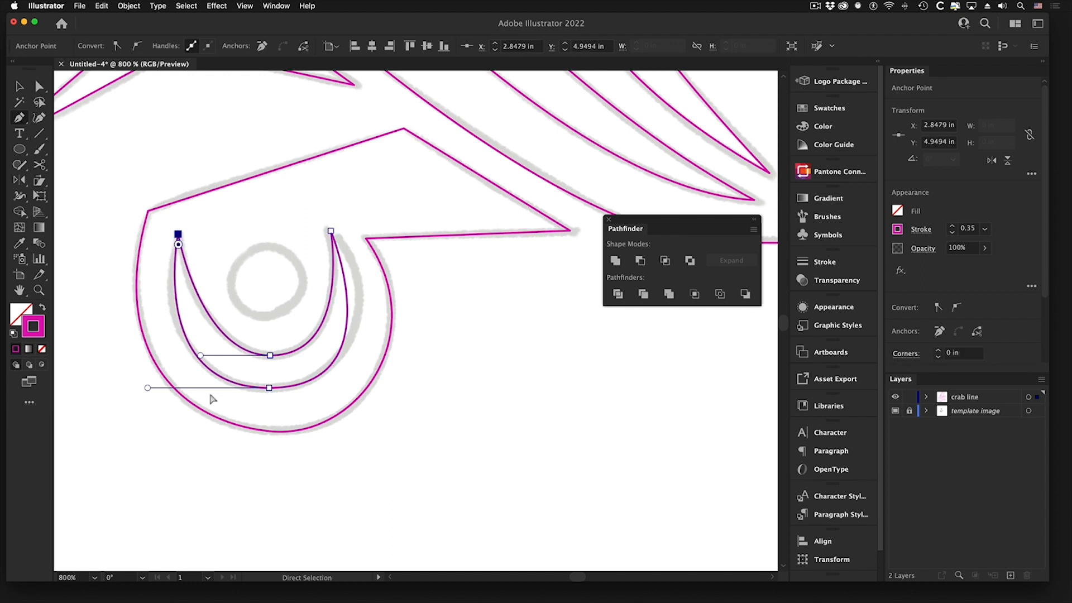
{"action": "left_click_drag", "start_coordinate": [199, 356], "coordinate": [195, 356]}
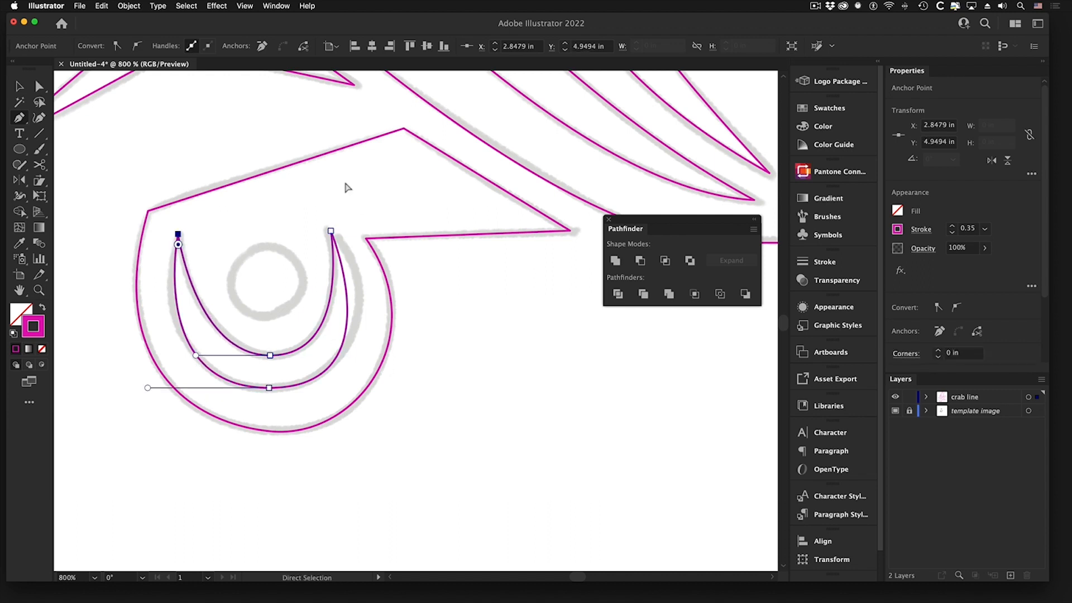
{"action": "left_click", "coordinate": [331, 231]}
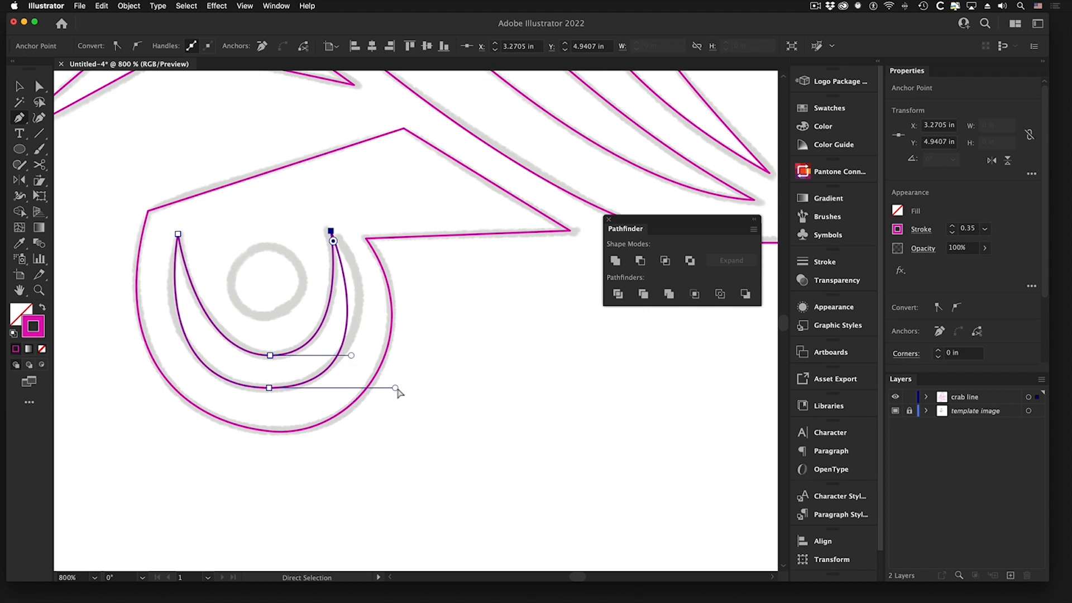
{"action": "mouse_move", "coordinate": [396, 389]}
{"action": "left_mouse_down"}
{"action": "mouse_move", "coordinate": [412, 391]}
{"action": "mouse_move", "coordinate": [397, 390]}
{"action": "left_mouse_up"}
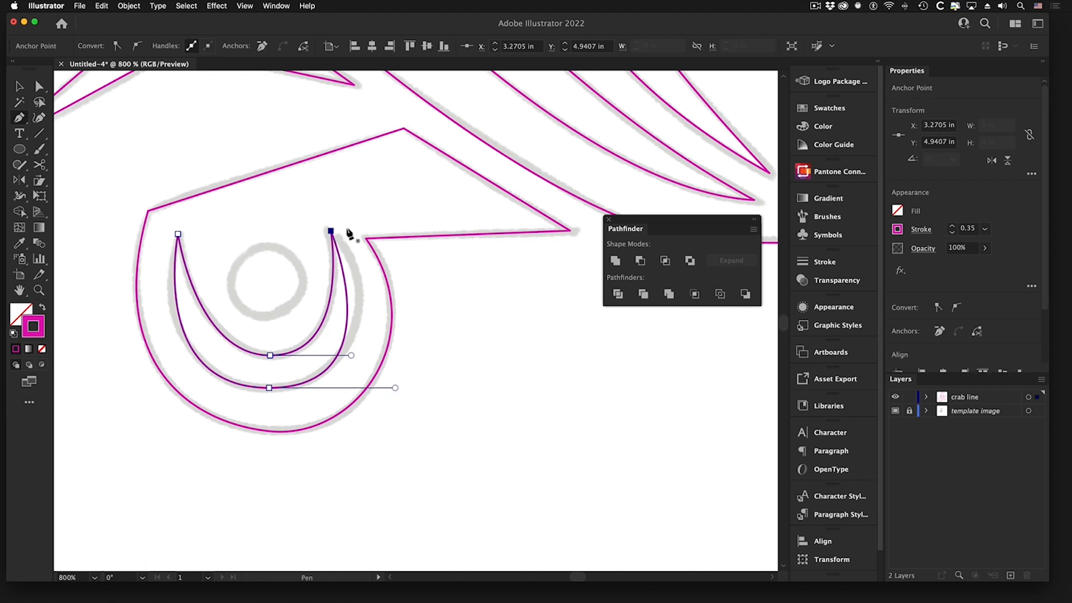
Pull handles out of the crescent's right tip and shape its outer curve with the tip's outer handle and the bottom anchor's shortened right handle.
{"action": "left_click_drag", "start_coordinate": [332, 232], "coordinate": [315, 237]}
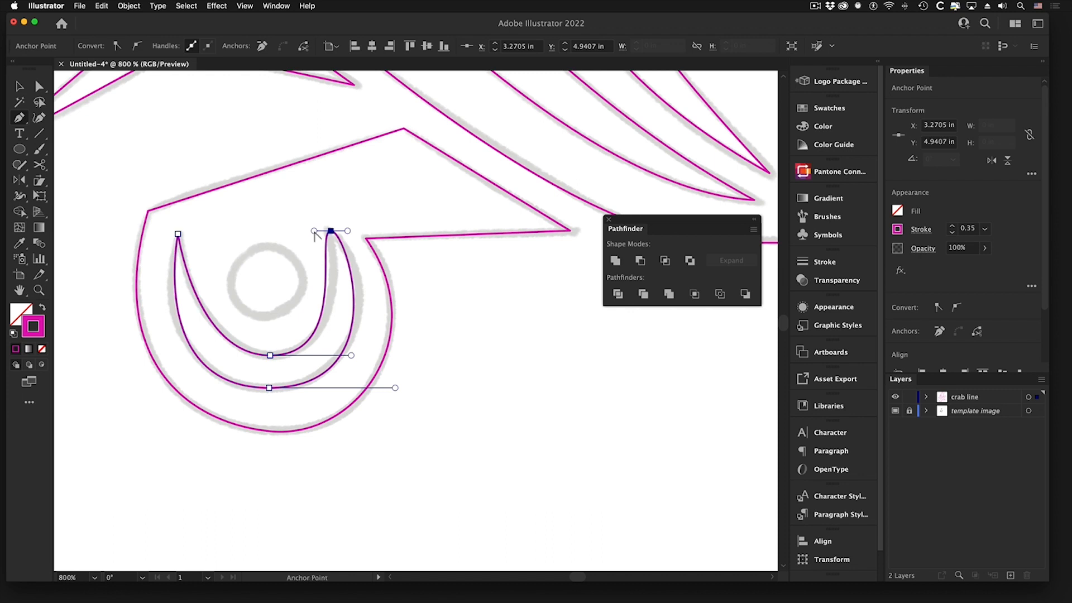
{"action": "left_click_drag", "start_coordinate": [313, 231], "coordinate": [358, 242]}
{"action": "left_click", "coordinate": [331, 231], "text": "super"}
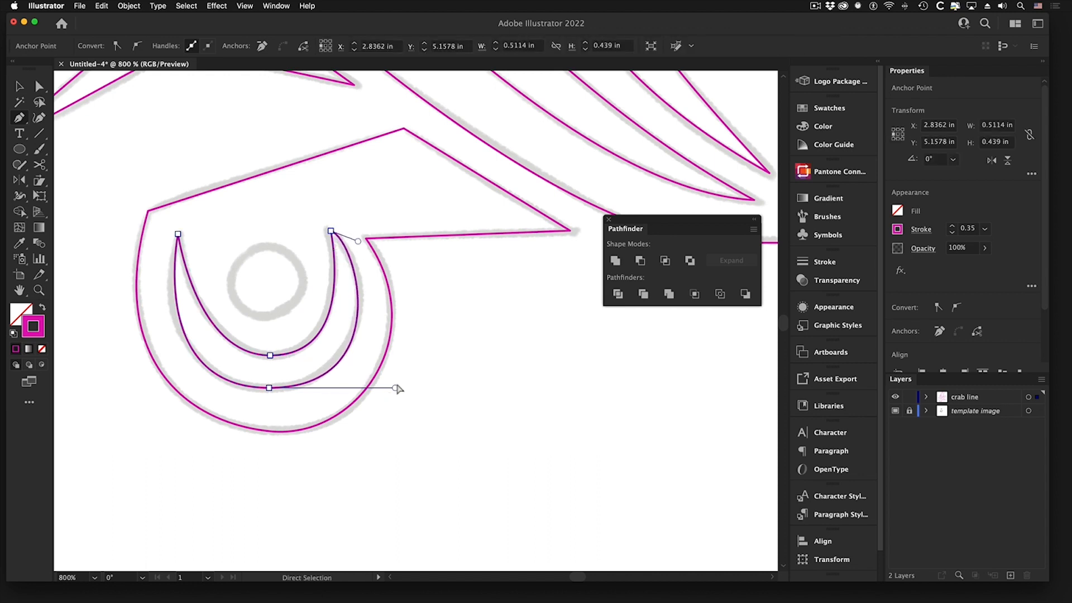
{"action": "left_click_drag", "start_coordinate": [395, 388], "coordinate": [384, 389]}
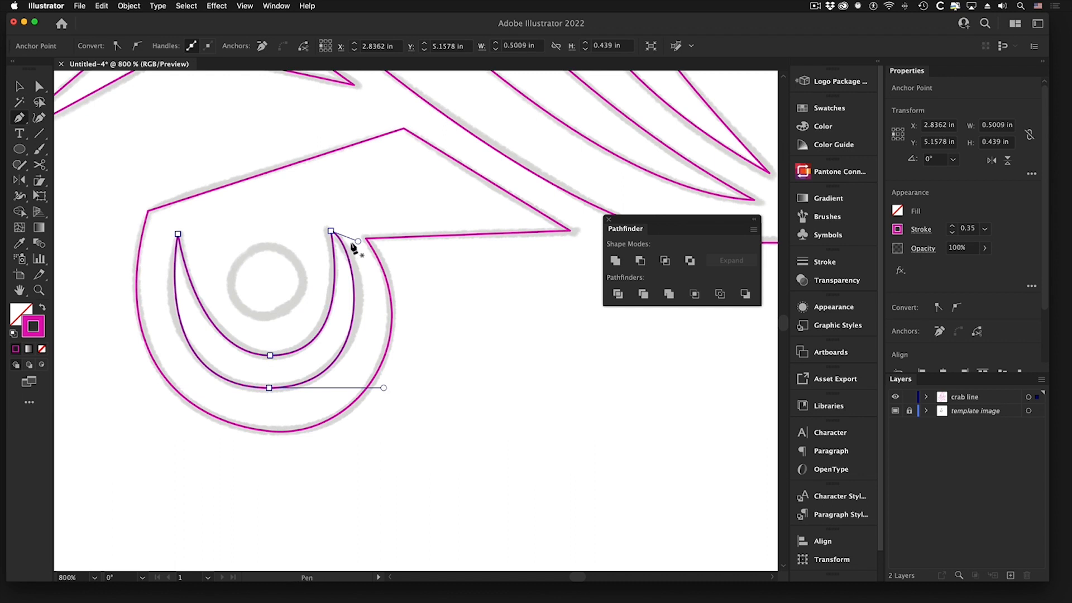
{"action": "left_click_drag", "start_coordinate": [358, 242], "coordinate": [367, 254]}
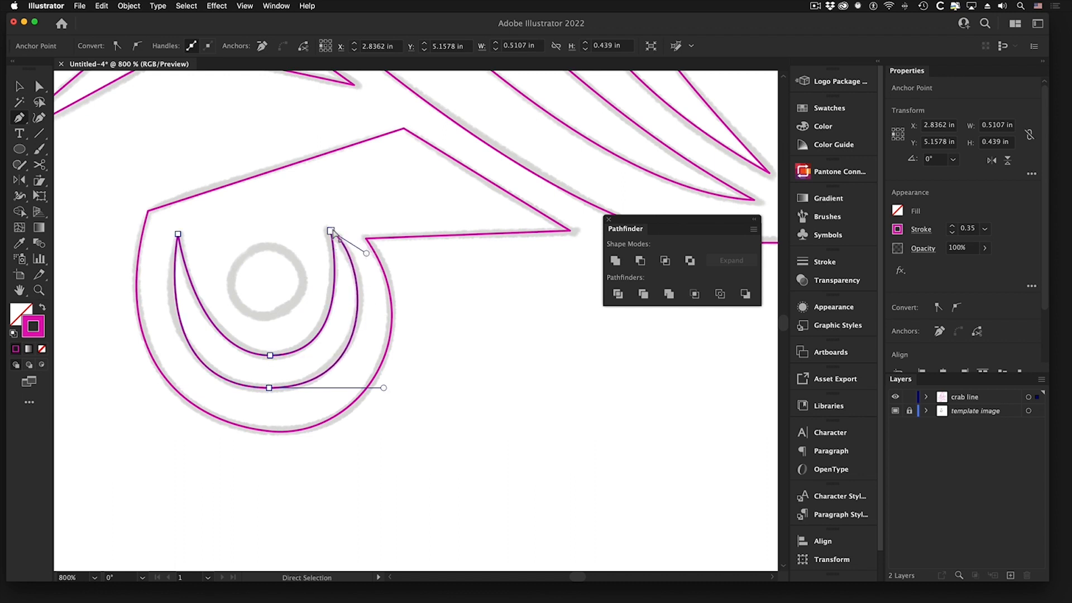
Refine the crescent's right side by shifting its tip slightly, lengthening the tip's handles and shortening the right handles of both bottom anchors.
{"action": "left_click", "coordinate": [270, 356]}
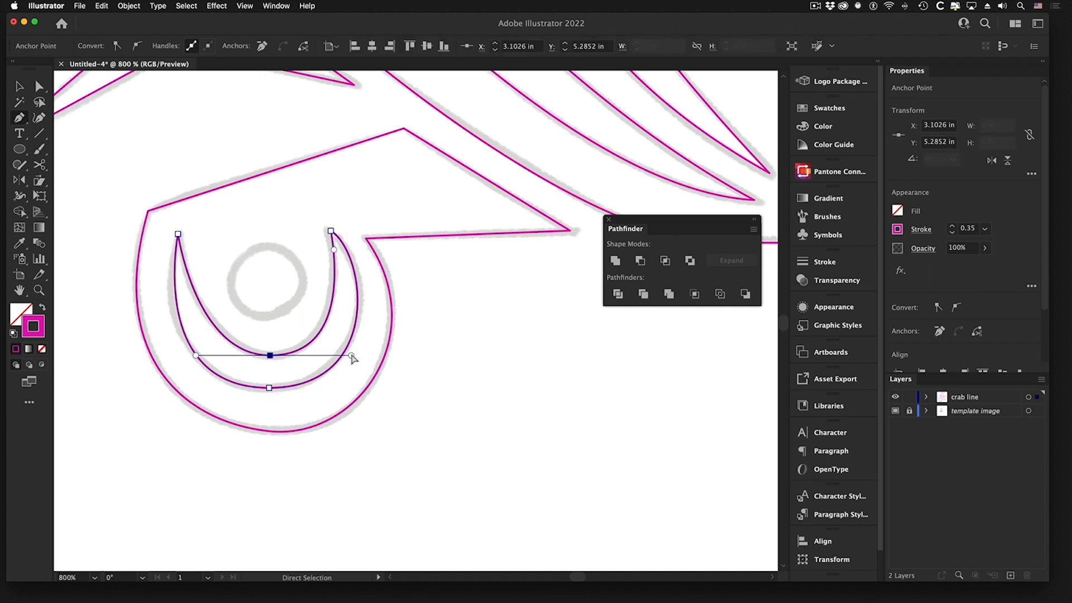
{"action": "left_click_drag", "start_coordinate": [352, 355], "coordinate": [344, 355]}
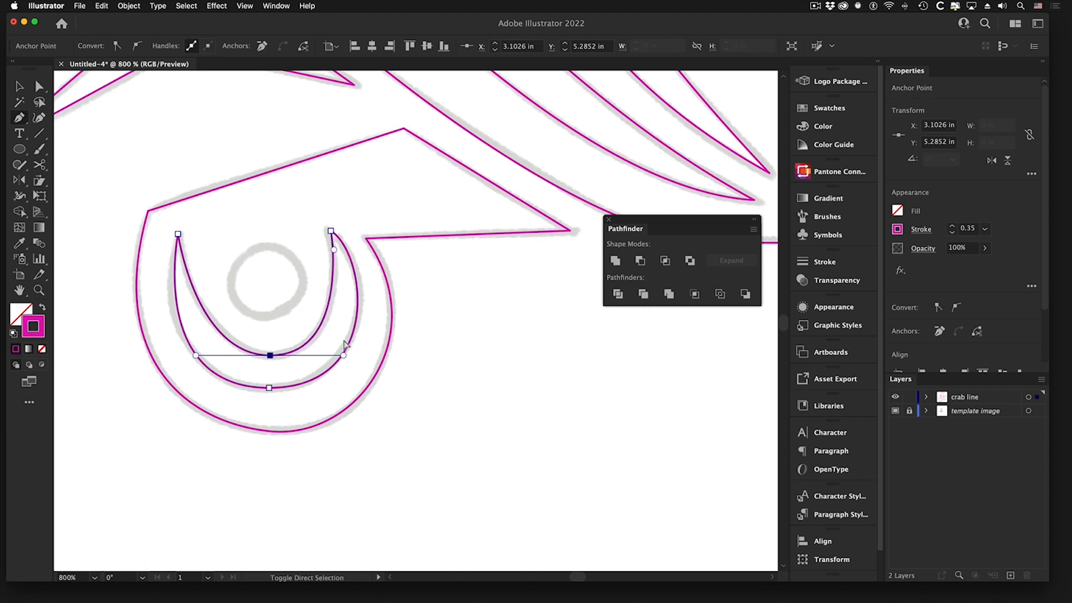
{"action": "left_click", "coordinate": [330, 232]}
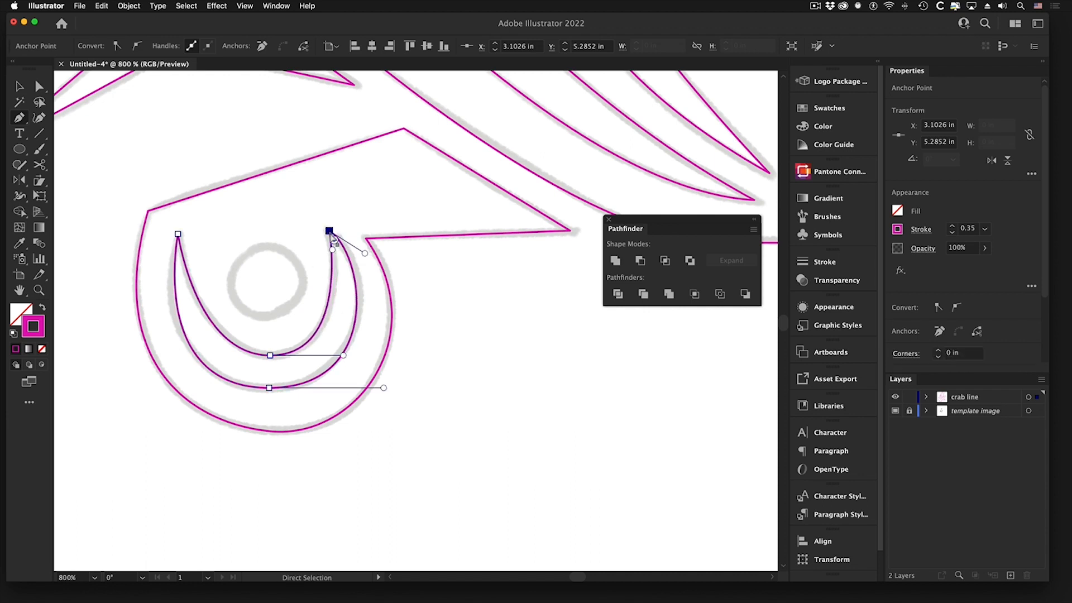
{"action": "left_click_drag", "start_coordinate": [333, 250], "coordinate": [373, 260]}
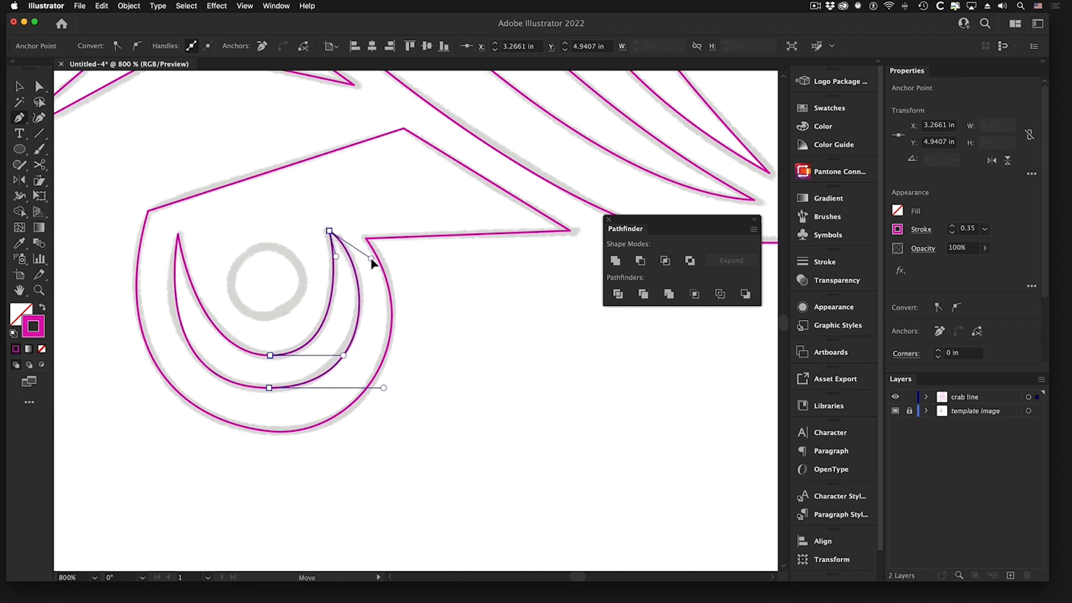
{"action": "left_click_drag", "start_coordinate": [384, 389], "coordinate": [375, 390]}
{"action": "left_click_drag", "start_coordinate": [370, 260], "coordinate": [374, 266]}
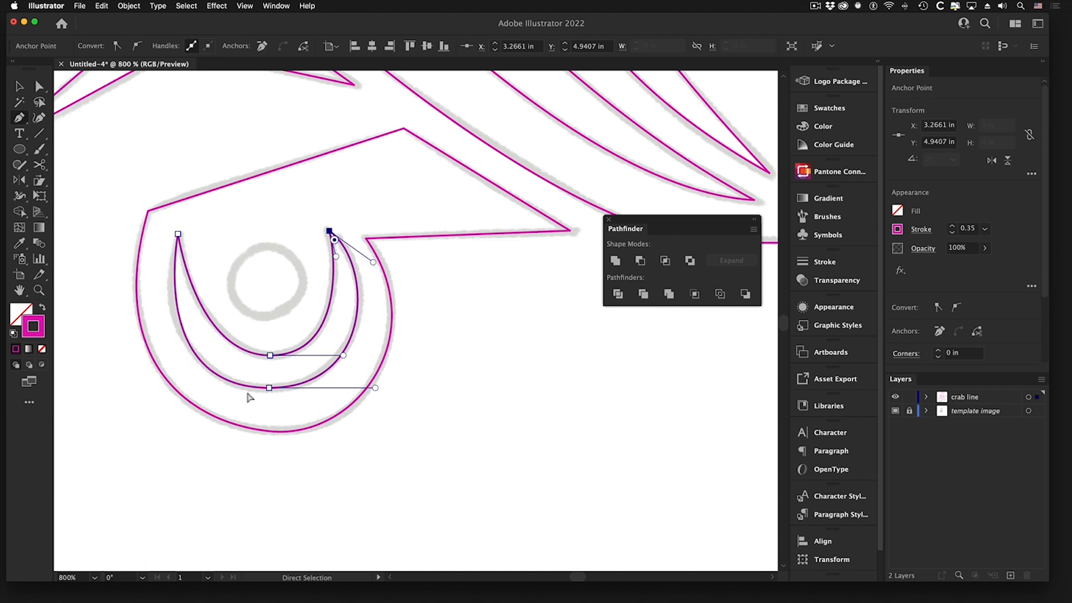
Lengthen the left handle of the crescent's outer bottom anchor and pull handles out of the left tip to follow the sketched sides.
{"action": "left_click", "coordinate": [269, 388]}
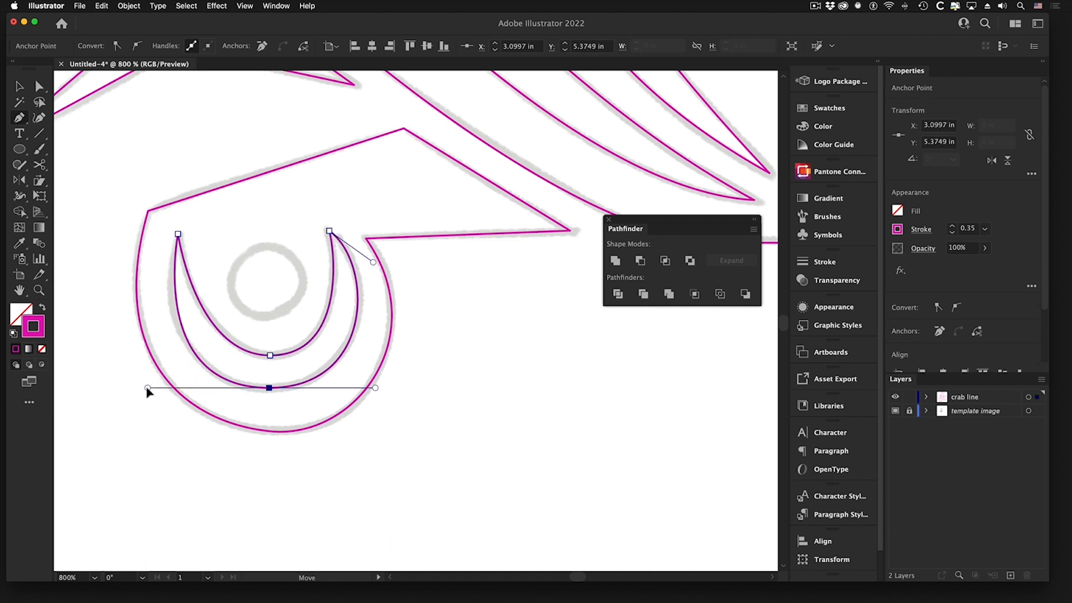
{"action": "left_click_drag", "start_coordinate": [148, 390], "coordinate": [146, 388]}
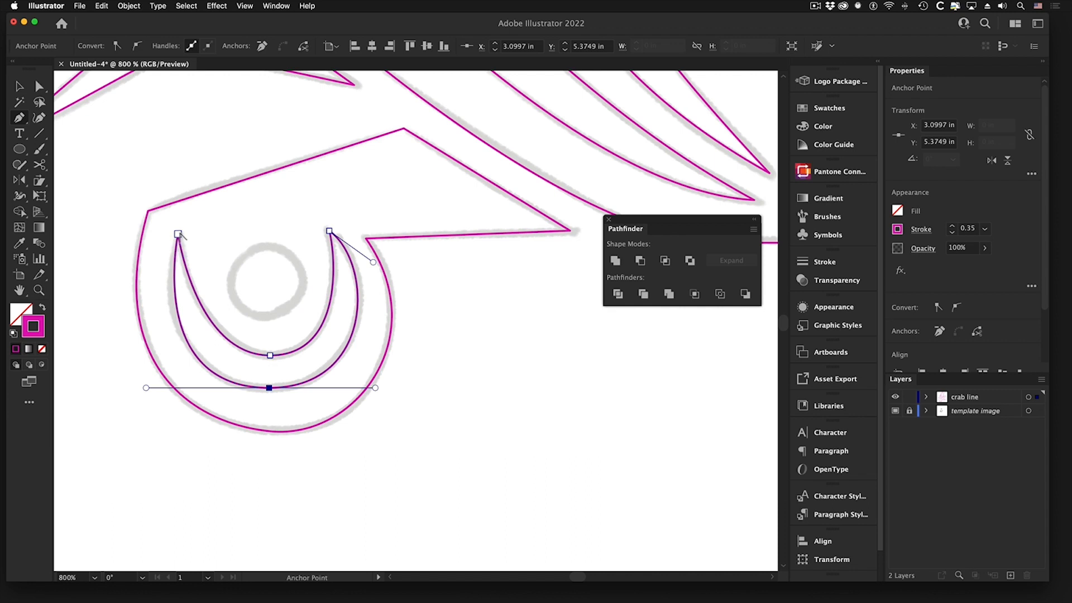
{"action": "mouse_move", "coordinate": [177, 234]}
{"action": "left_mouse_down"}
{"action": "mouse_move", "coordinate": [170, 245]}
{"action": "mouse_move", "coordinate": [180, 239]}
{"action": "mouse_move", "coordinate": [180, 250]}
{"action": "left_mouse_up"}
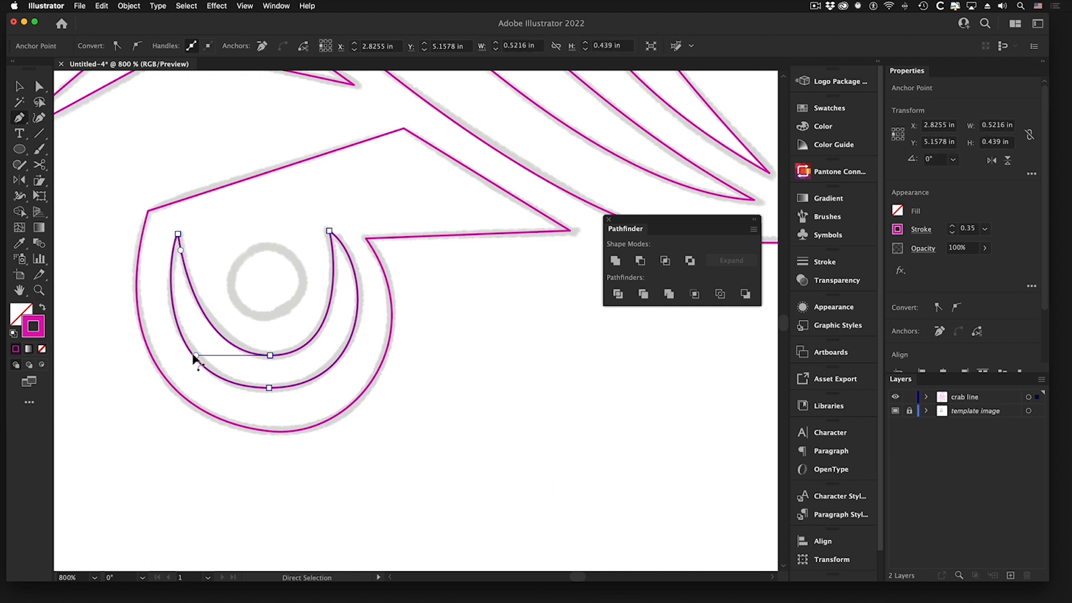
Shorten the left handle of the crescent's inner bottom anchor, lengthen the left tip's inner handle slightly, and nudge the inner bottom anchor.
{"action": "left_click_drag", "start_coordinate": [196, 359], "coordinate": [189, 345]}
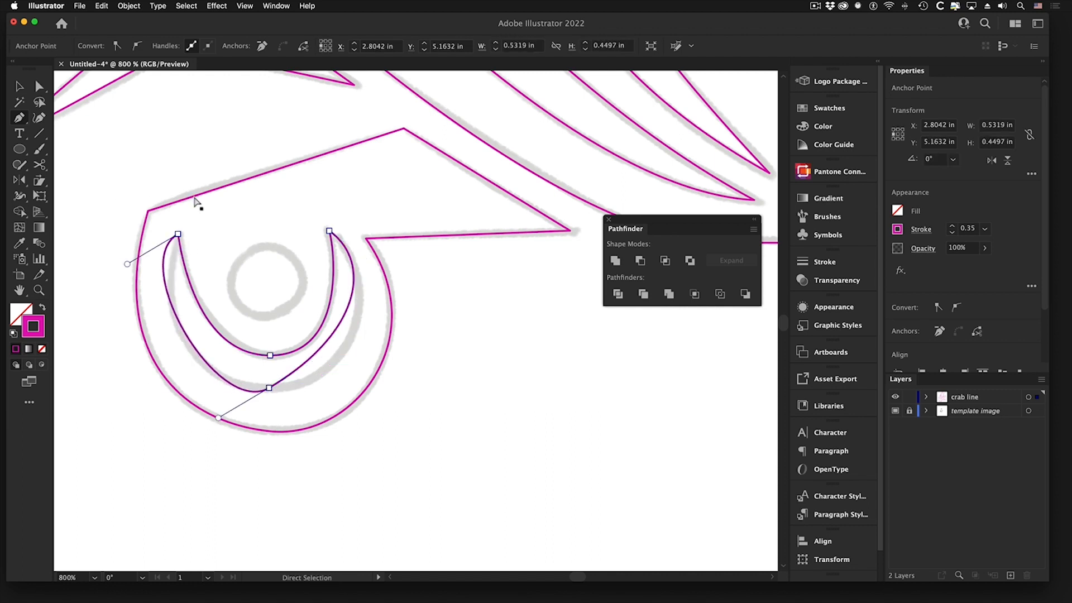
{"action": "key", "text": "super+z"}
{"action": "left_click", "coordinate": [269, 355]}
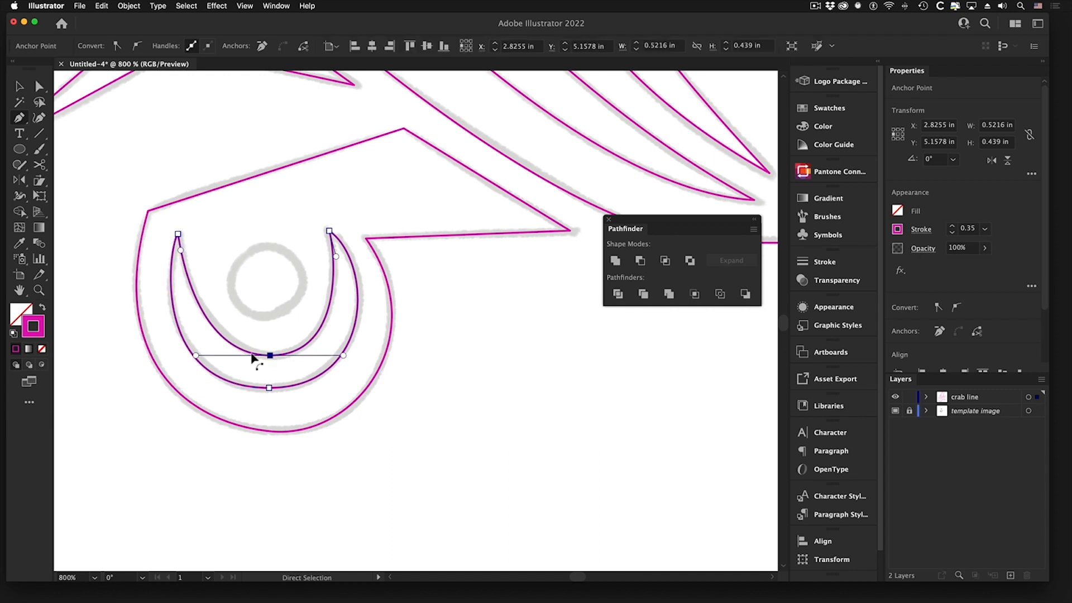
{"action": "left_click_drag", "start_coordinate": [196, 356], "coordinate": [203, 356]}
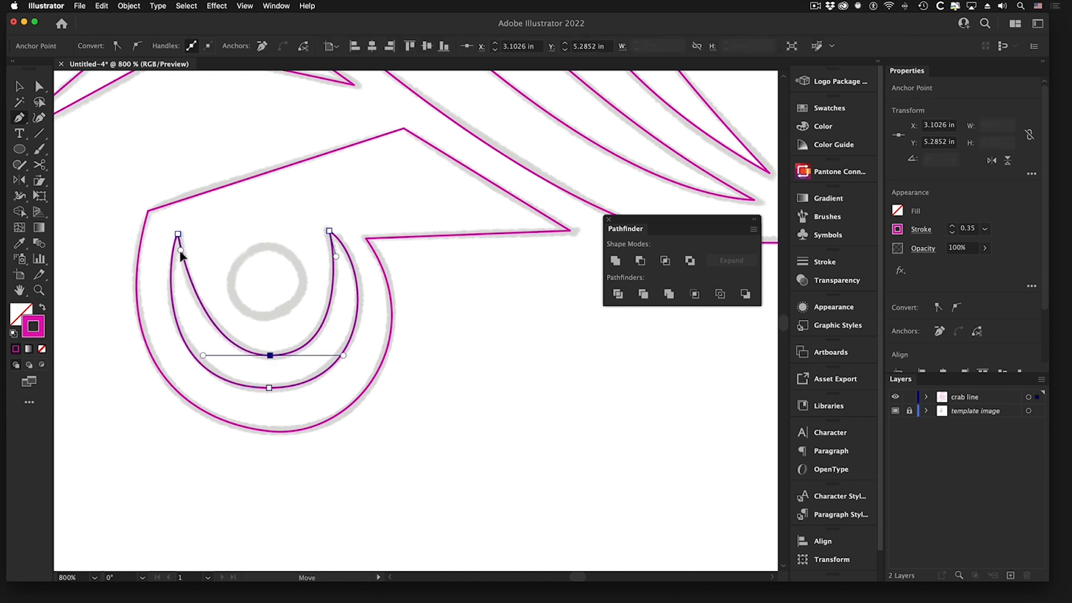
{"action": "left_click_drag", "start_coordinate": [180, 250], "coordinate": [180, 253]}
{"action": "left_click", "coordinate": [270, 354]}
{"action": "left_click_drag", "start_coordinate": [271, 356], "coordinate": [270, 357]}
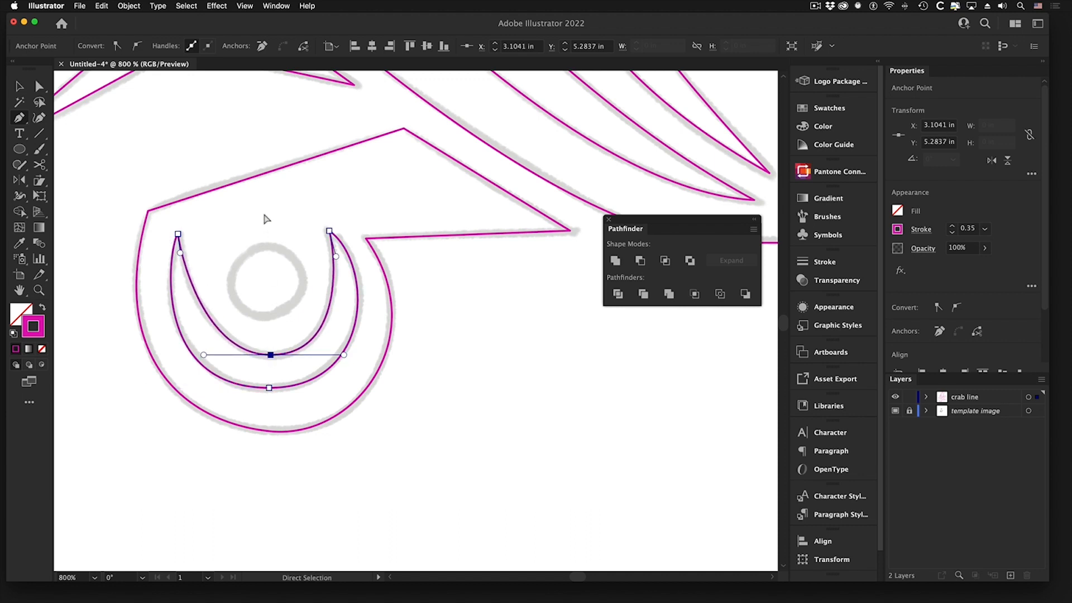
Hide the template image layer, then lower the left handle of the lobe's bottom anchor and slightly shorten the crescent's outer bottom left handle.
{"action": "left_click", "coordinate": [280, 229]}
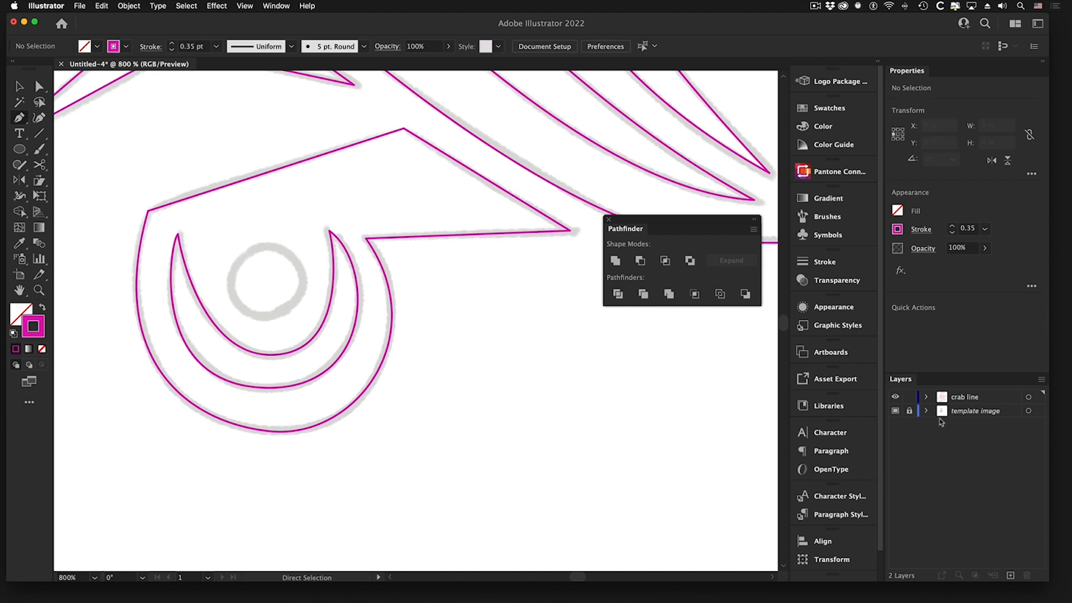
{"action": "left_click", "coordinate": [897, 411]}
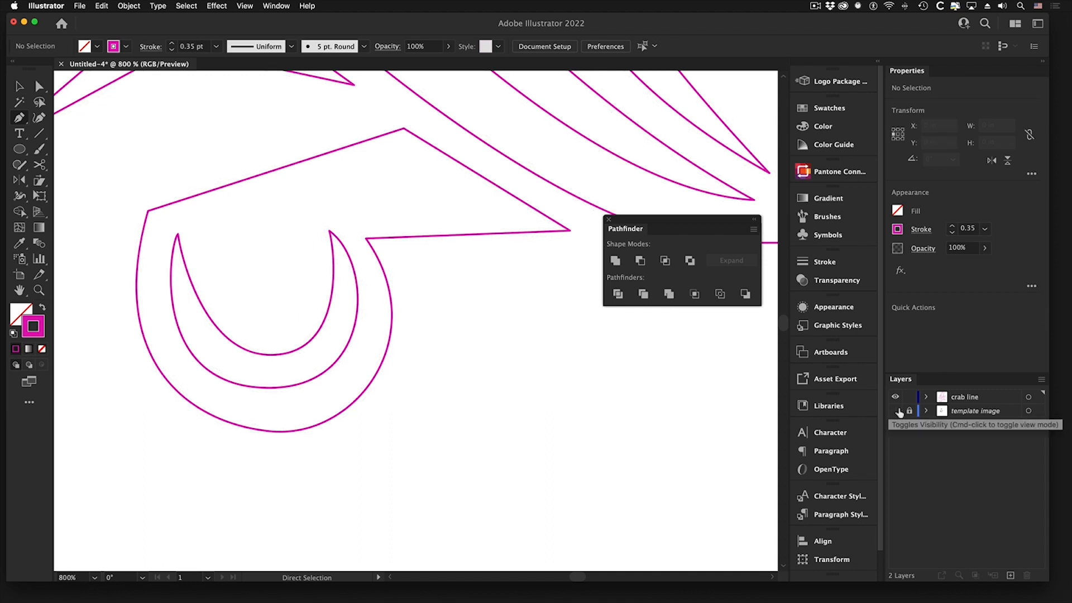
{"action": "left_click", "coordinate": [273, 432]}
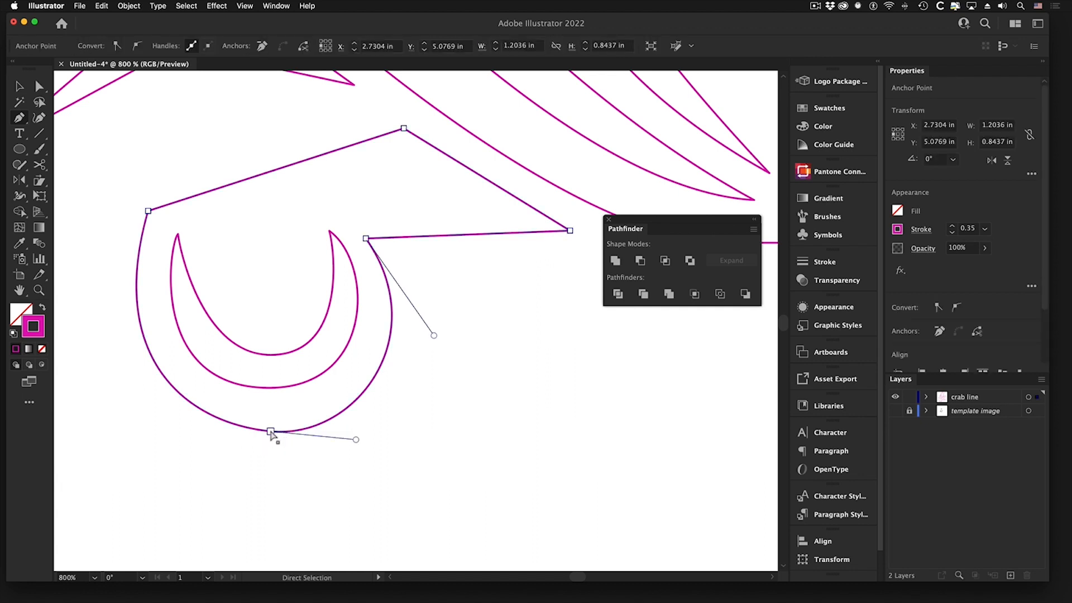
{"action": "left_click_drag", "start_coordinate": [181, 424], "coordinate": [182, 428]}
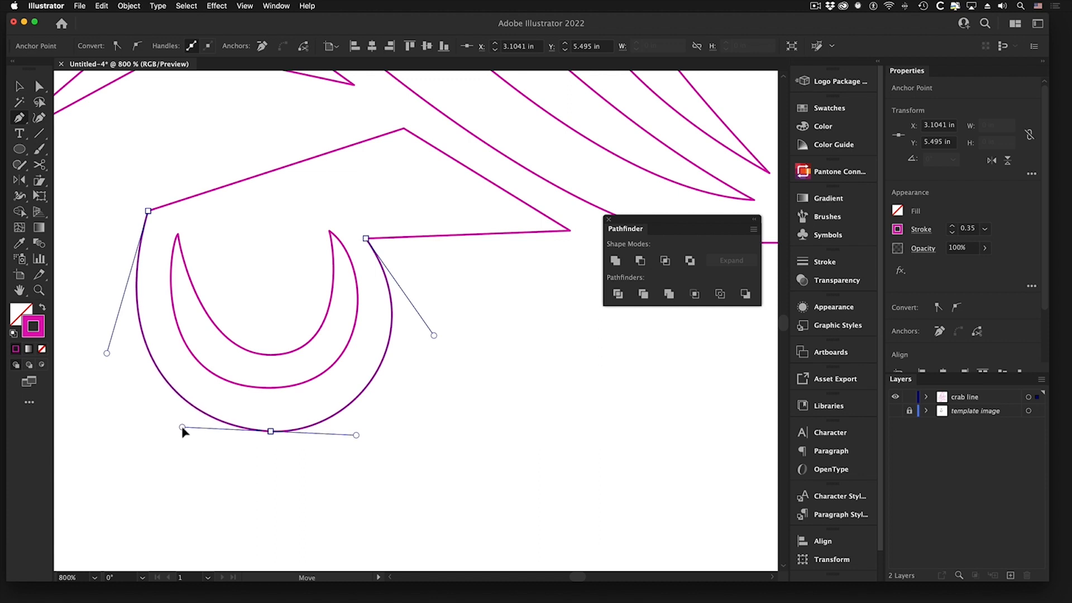
{"action": "left_click", "coordinate": [268, 388]}
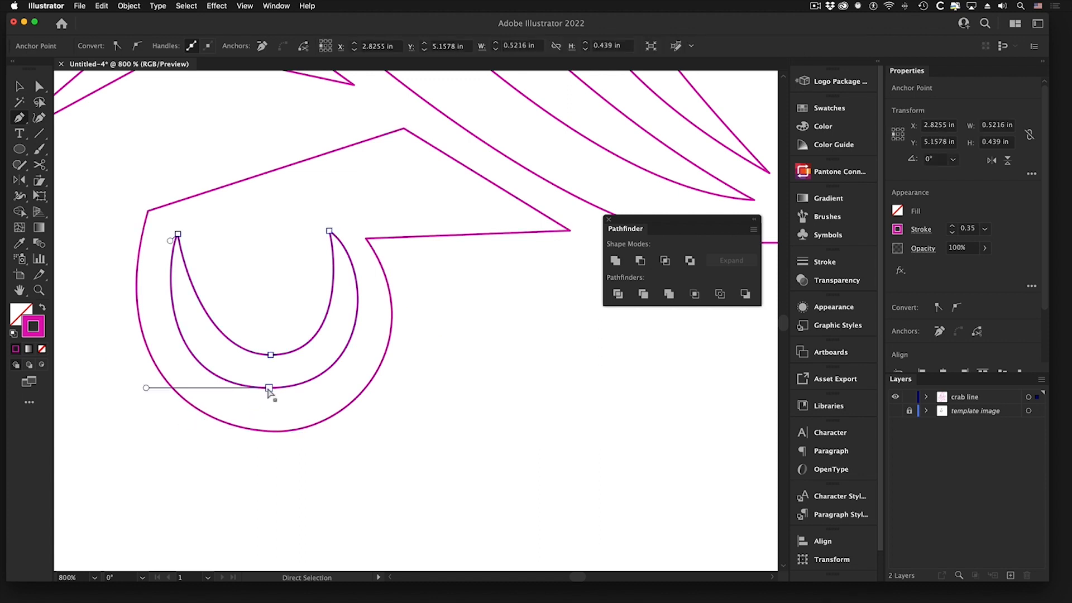
{"action": "left_click_drag", "start_coordinate": [147, 388], "coordinate": [148, 388]}
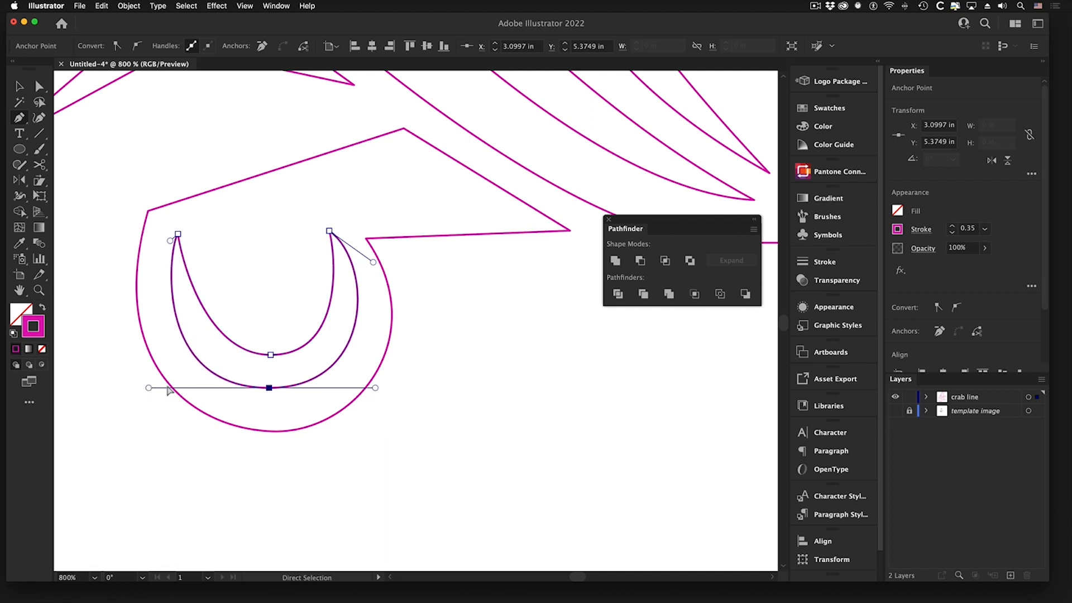
Round out the crescent's inner curve by nudging its bottom anchor, lengthening the left tip's inner handle and adjusting the anchor's left handle.
{"action": "left_click", "coordinate": [270, 354]}
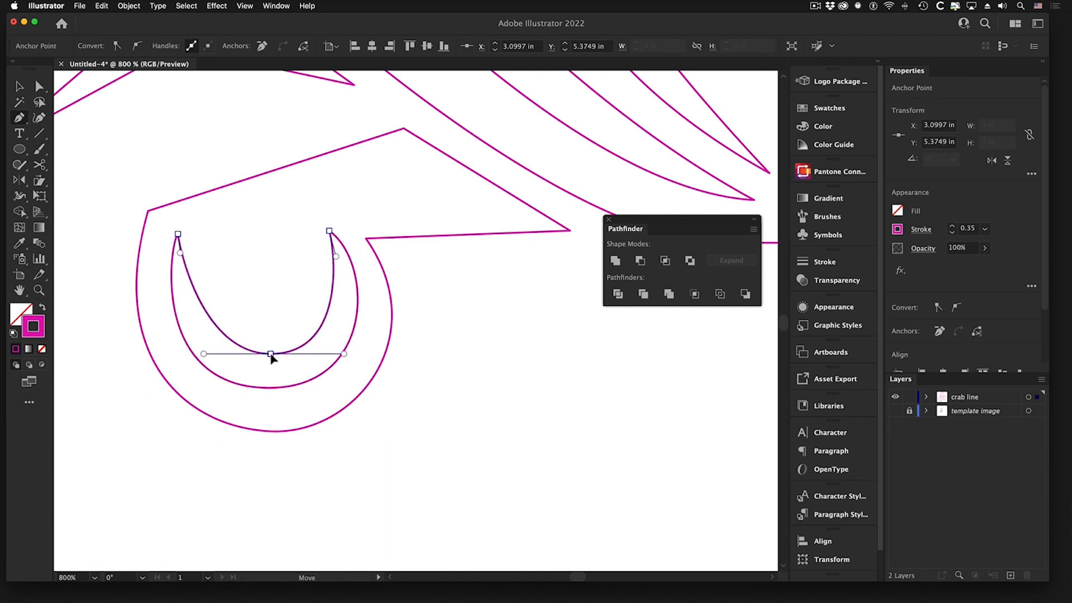
{"action": "left_click", "coordinate": [270, 354]}
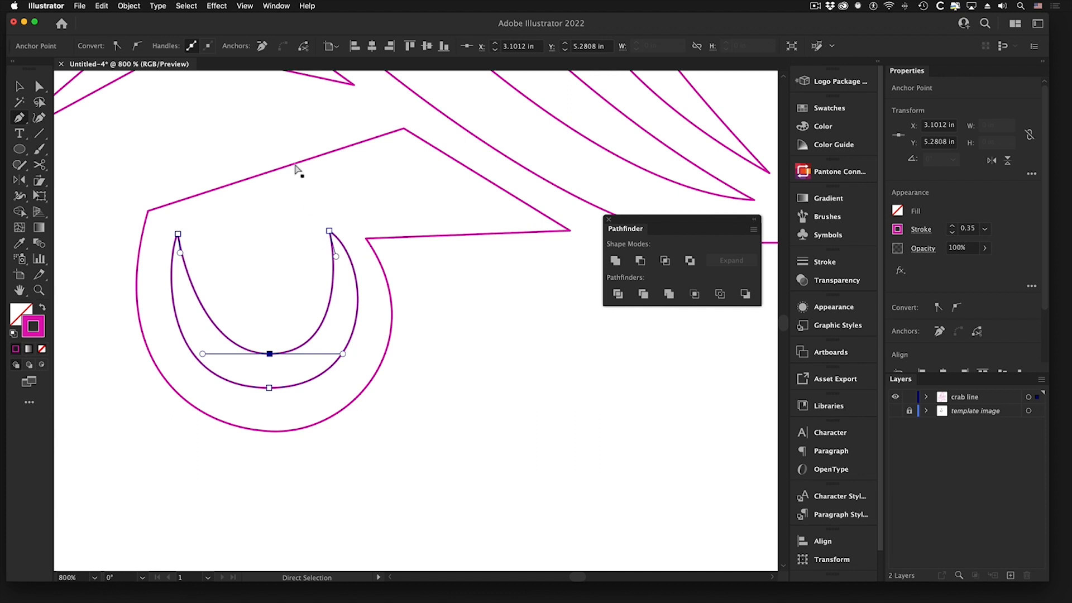
{"action": "left_click", "coordinate": [213, 266]}
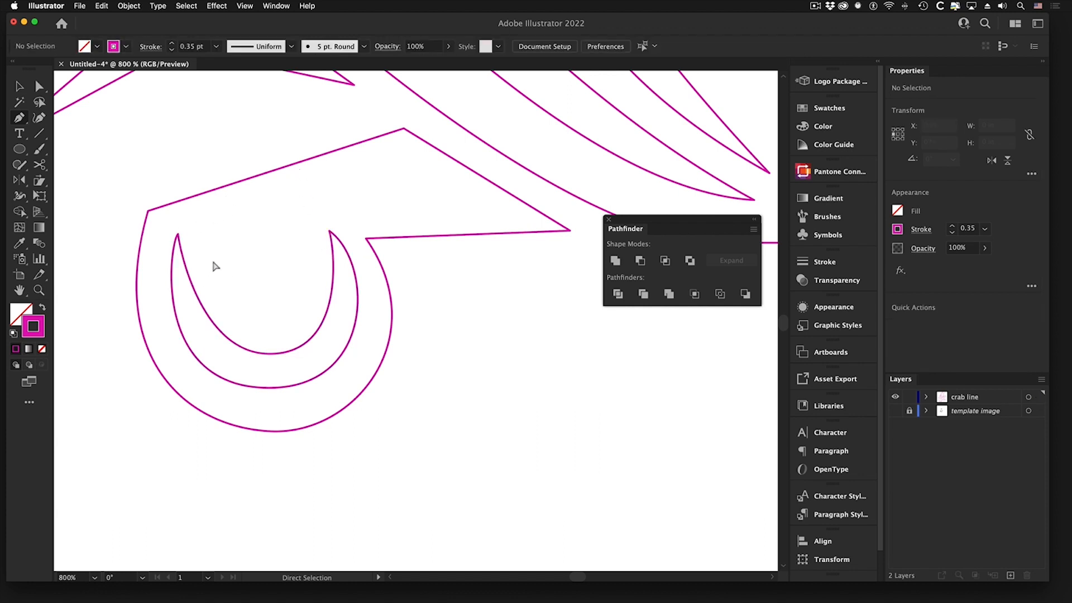
{"action": "left_click", "coordinate": [268, 354]}
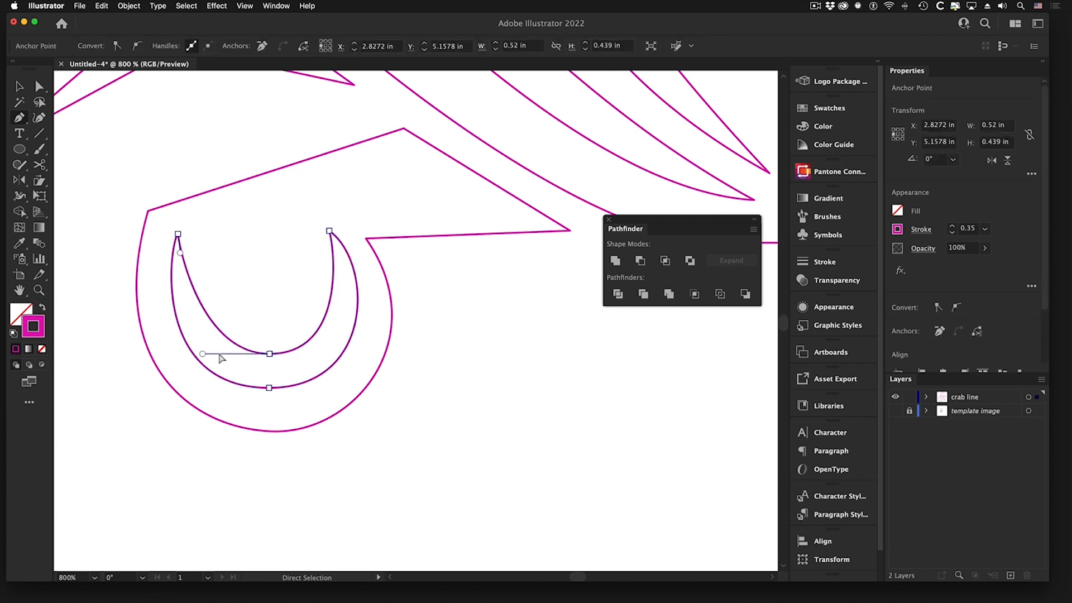
{"action": "left_click_drag", "start_coordinate": [202, 354], "coordinate": [202, 353]}
{"action": "left_click_drag", "start_coordinate": [180, 253], "coordinate": [185, 272]}
{"action": "left_click", "coordinate": [270, 354]}
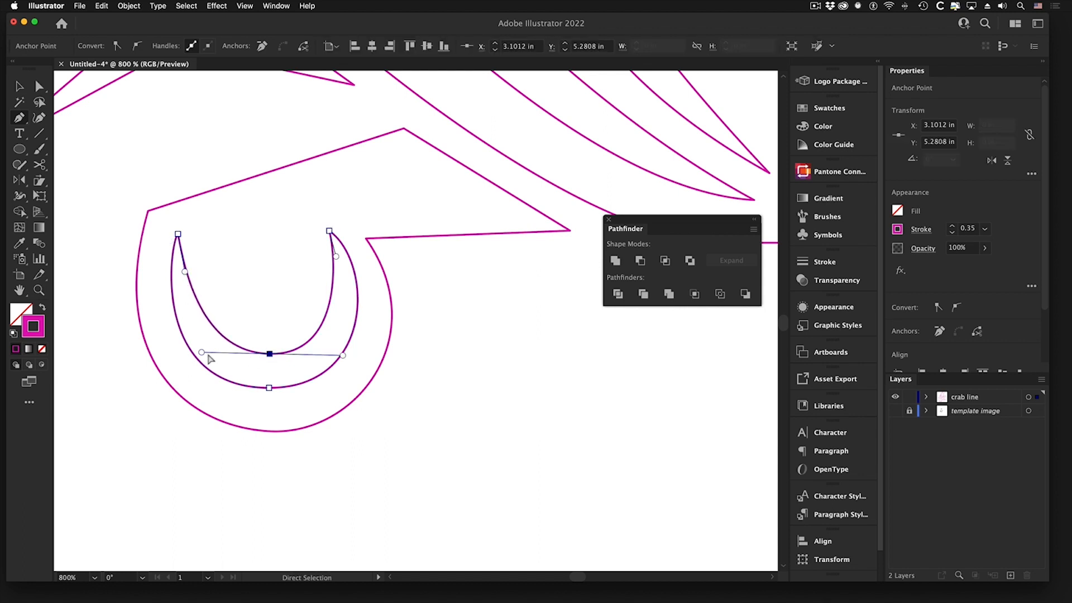
{"action": "left_click_drag", "start_coordinate": [202, 354], "coordinate": [198, 358]}
{"action": "left_click", "coordinate": [260, 284], "text": "super"}
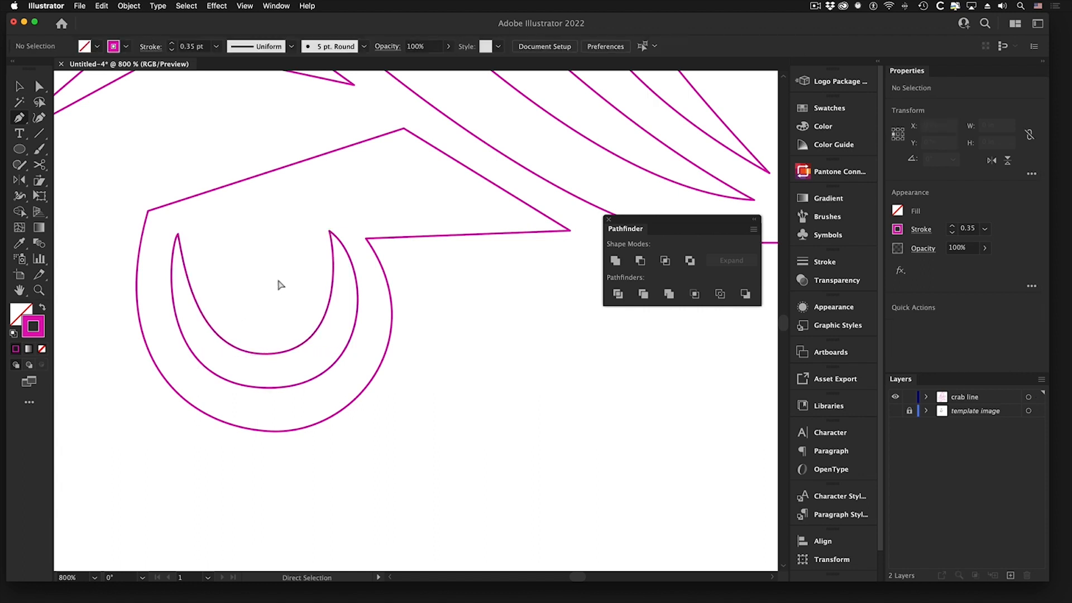
Show the template image layer, draw a circle about 0.2 in wide over the sketched ring inside the crescent, and nudge it into alignment.
{"action": "left_click", "coordinate": [449, 312], "text": "alt+super"}
{"action": "left_click", "coordinate": [450, 311], "text": "alt+super"}
{"action": "left_click", "coordinate": [450, 310], "text": "alt+super"}
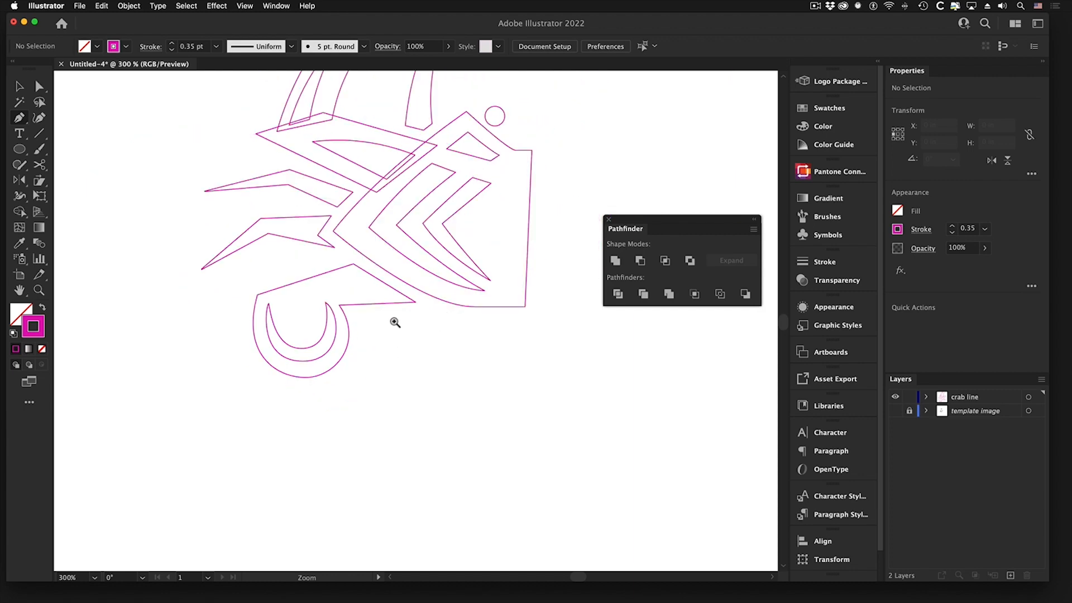
{"action": "left_click_drag", "start_coordinate": [371, 283], "coordinate": [450, 311]}
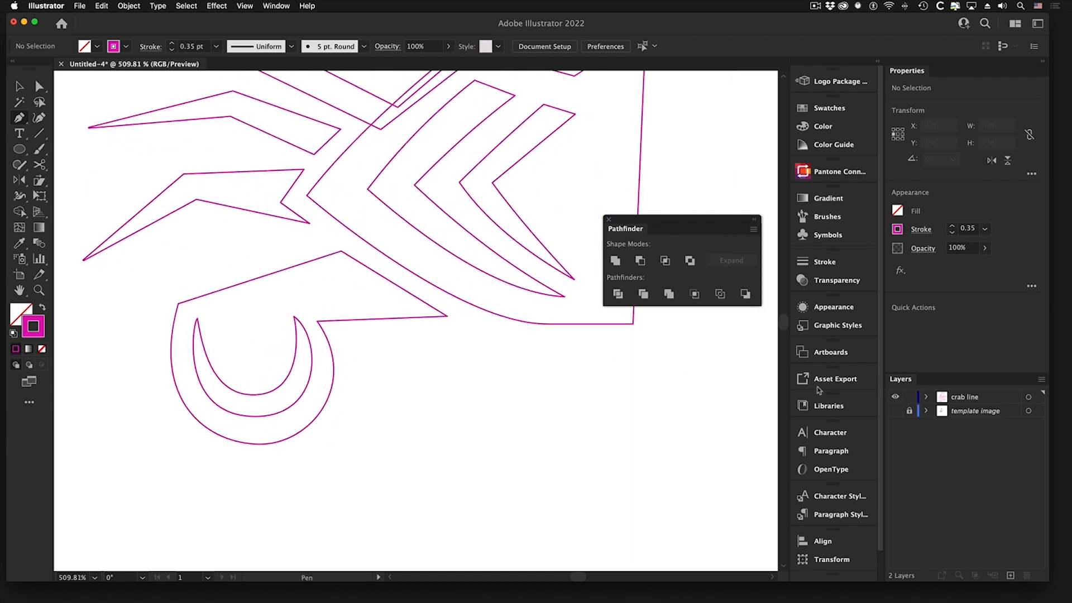
{"action": "left_click", "coordinate": [896, 412]}
{"action": "scroll", "coordinate": [426, 265], "scroll_direction": "up", "scroll_amount": 2}
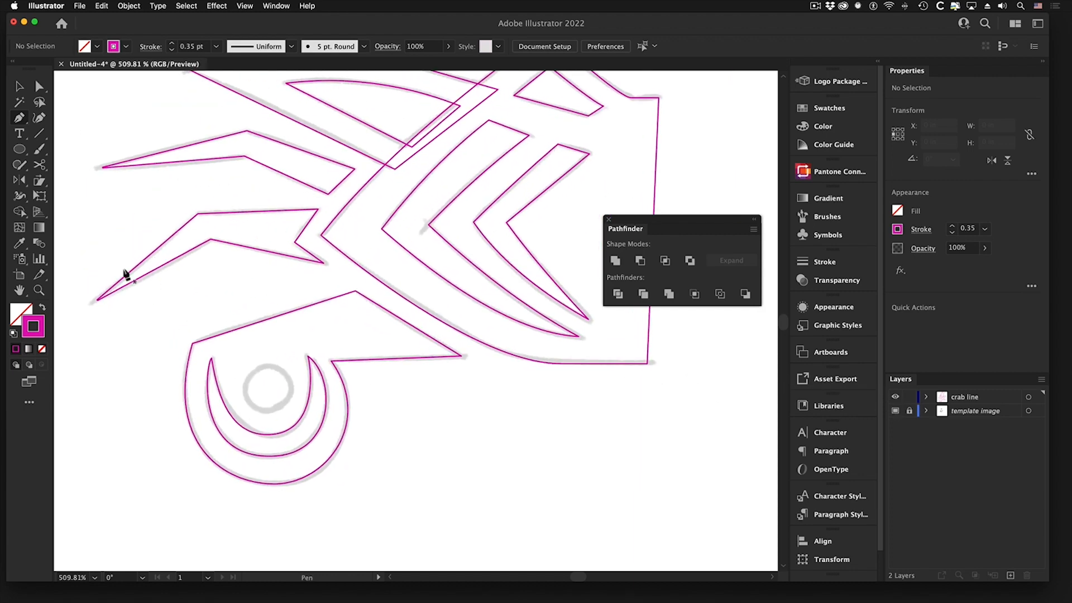
{"action": "left_click", "coordinate": [20, 150]}
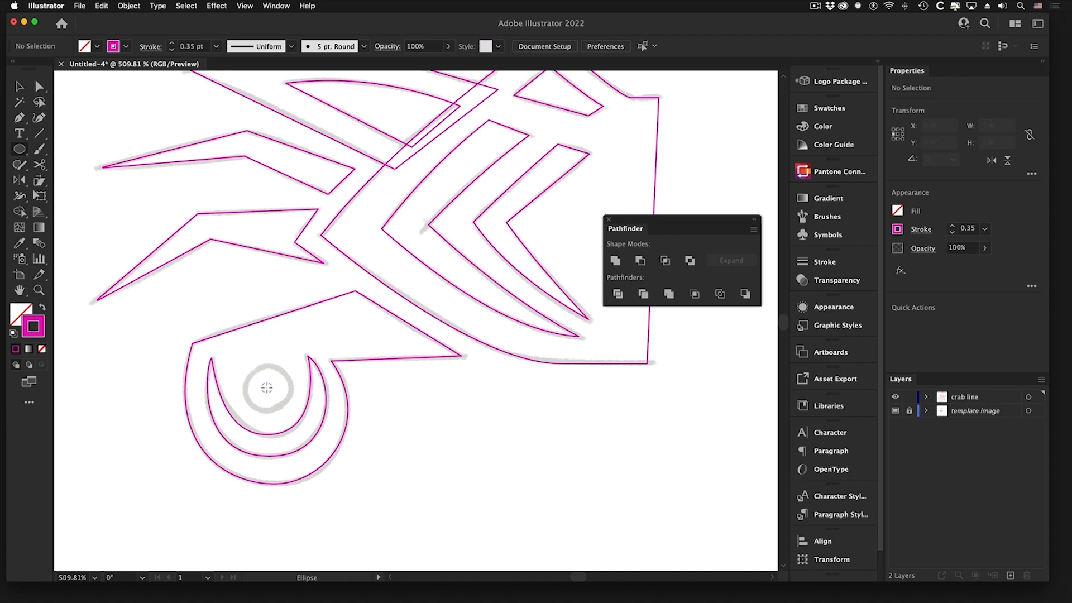
{"action": "left_click_drag", "start_coordinate": [267, 387], "coordinate": [283, 411]}
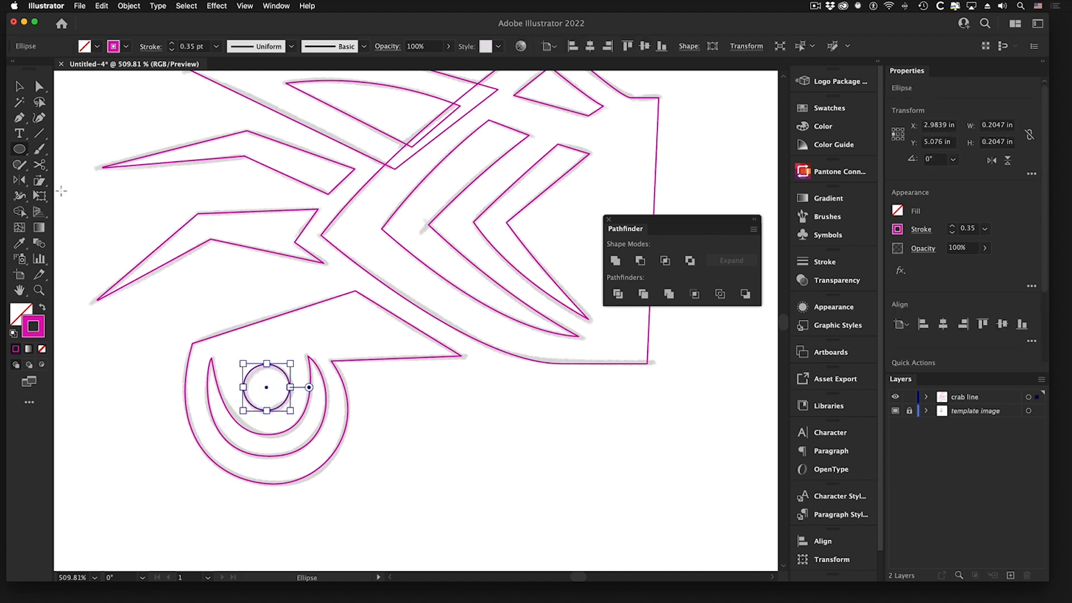
{"action": "left_click", "coordinate": [19, 86]}
{"action": "left_click", "coordinate": [342, 473]}
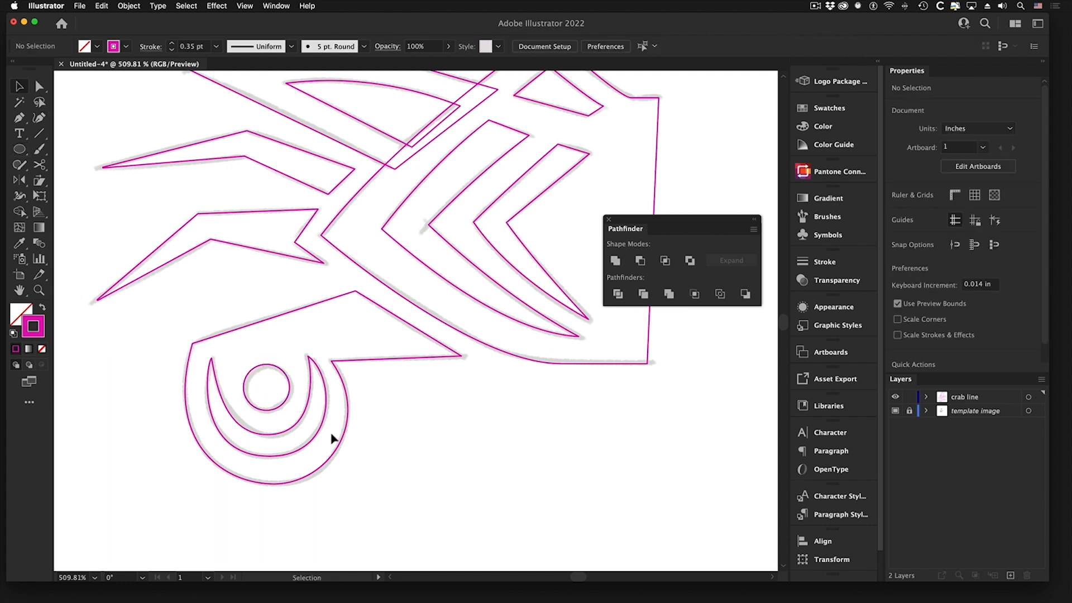
{"action": "left_click_drag", "start_coordinate": [280, 371], "coordinate": [278, 370]}
{"action": "left_click", "coordinate": [399, 463]}
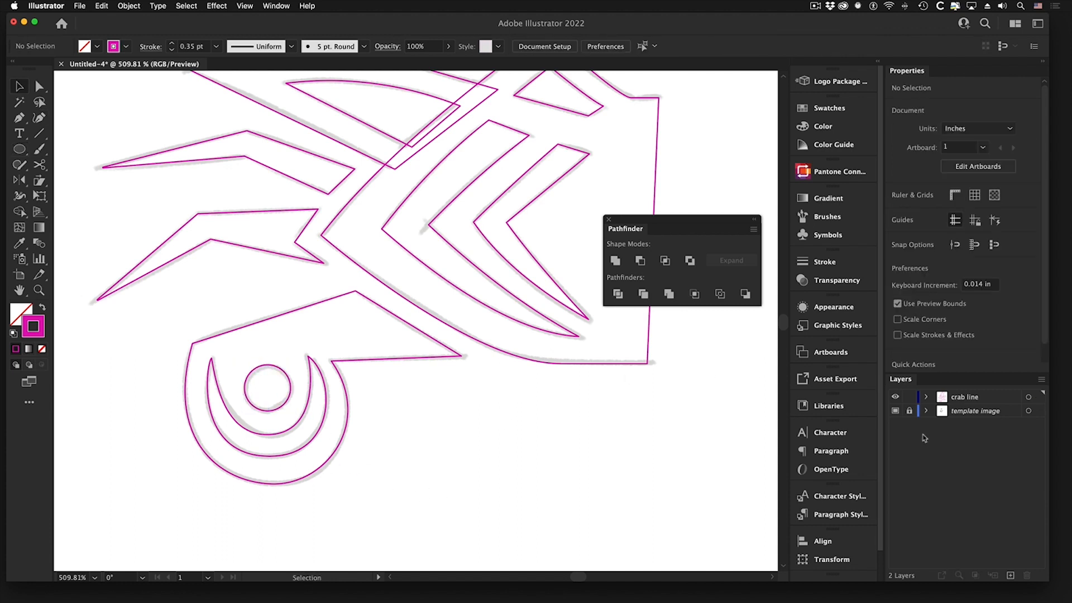
Hide the template image layer to check the complete traced half of the crab on its own.
{"action": "left_click", "coordinate": [895, 411]}
{"action": "key", "text": "super+minus"}
{"action": "key", "text": "super+minus"}
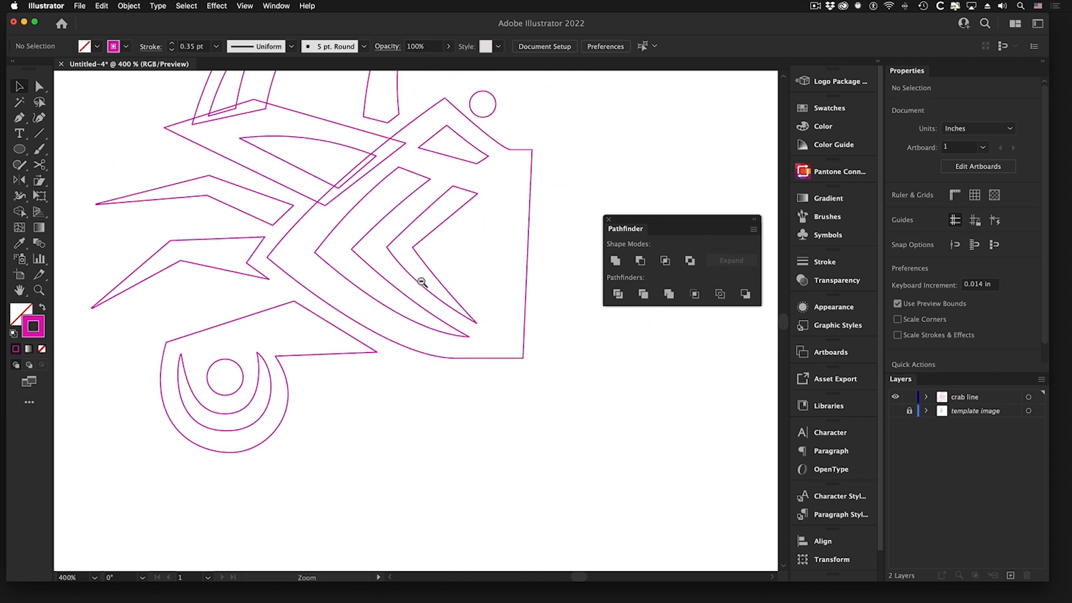
{"action": "left_click_drag", "start_coordinate": [388, 310], "coordinate": [363, 358]}
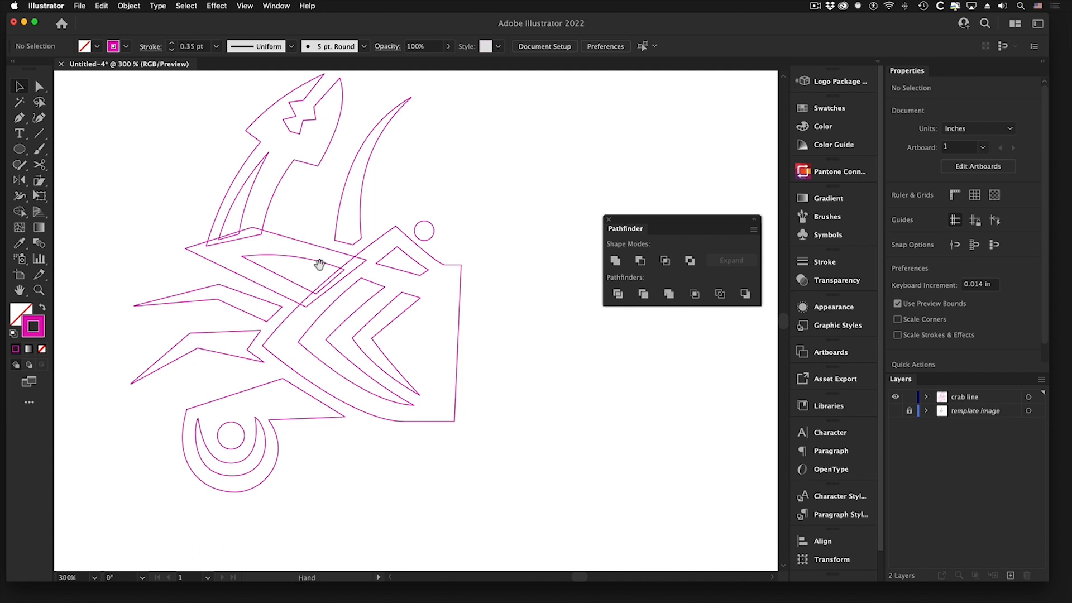
{"action": "left_click_drag", "start_coordinate": [318, 266], "coordinate": [347, 285]}
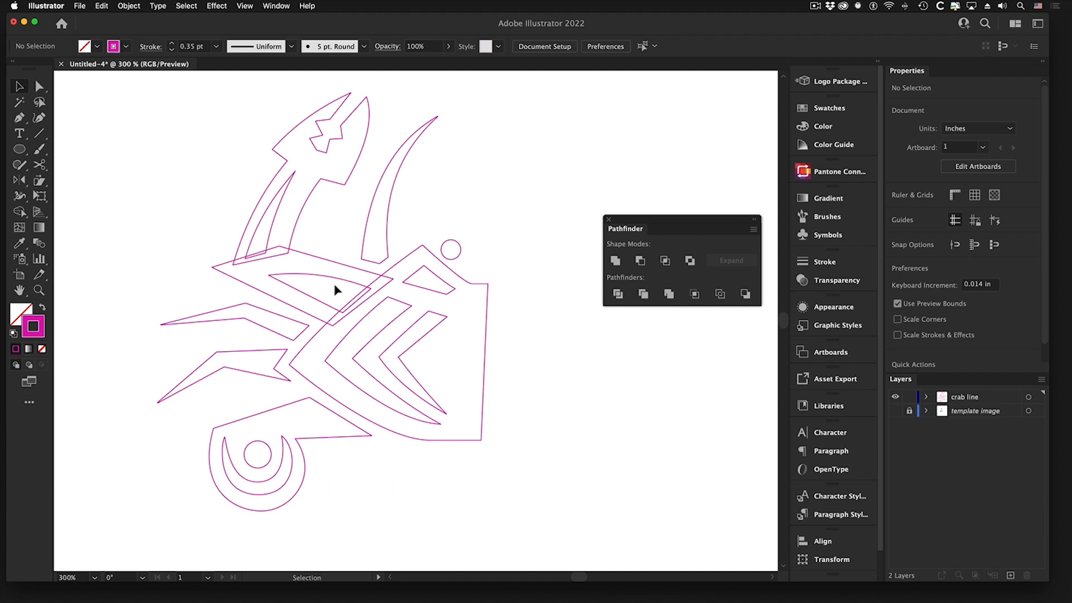
{"action": "scroll", "coordinate": [333, 275], "scroll_direction": "up", "scroll_amount": 2}
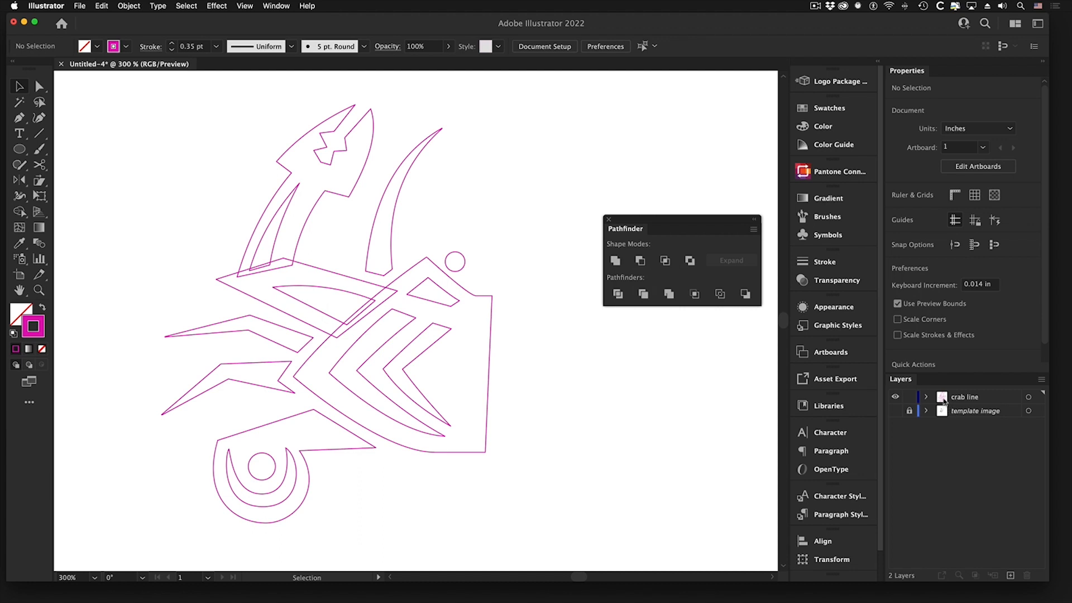
Duplicate the crab line layer, then lock and hide the original crab line layer.
{"action": "left_click_drag", "start_coordinate": [944, 400], "coordinate": [1012, 575]}
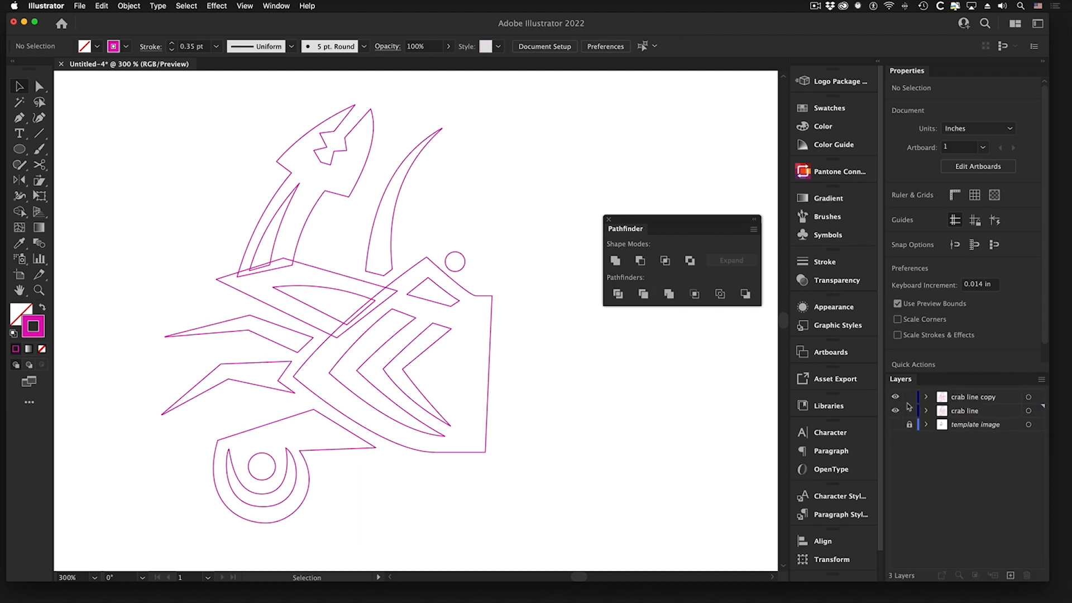
{"action": "left_click", "coordinate": [910, 411]}
{"action": "left_click", "coordinate": [895, 411]}
Rename the duplicated layer to crab shapes.
{"action": "double_click", "coordinate": [968, 399]}
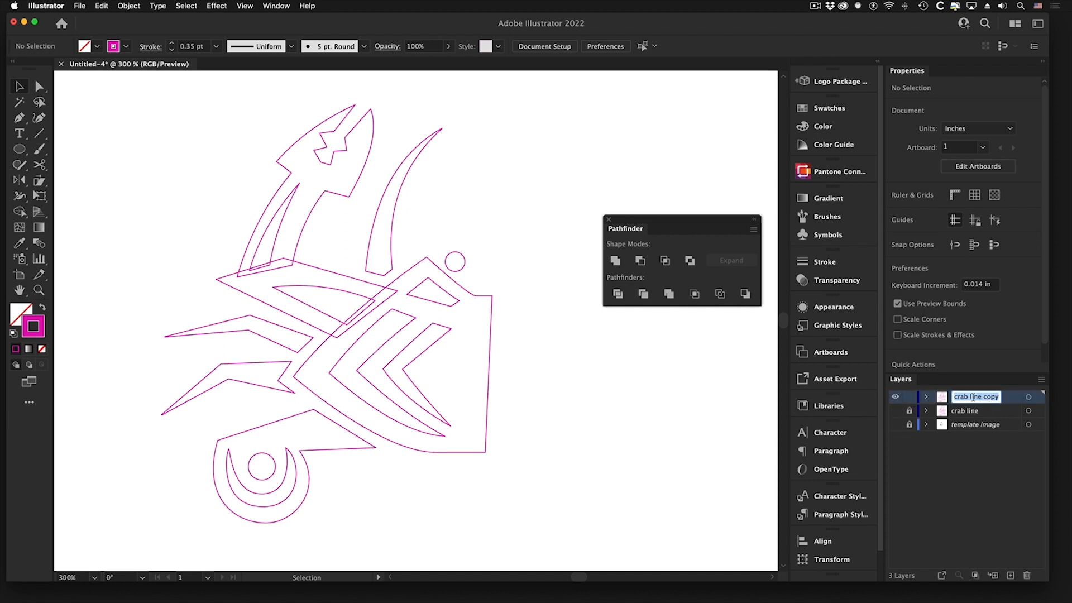
{"action": "left_click", "coordinate": [971, 397]}
{"action": "left_click_drag", "start_coordinate": [972, 397], "coordinate": [1033, 402]}
{"action": "type", "text": "shapes"}
{"action": "key", "text": "Return"}
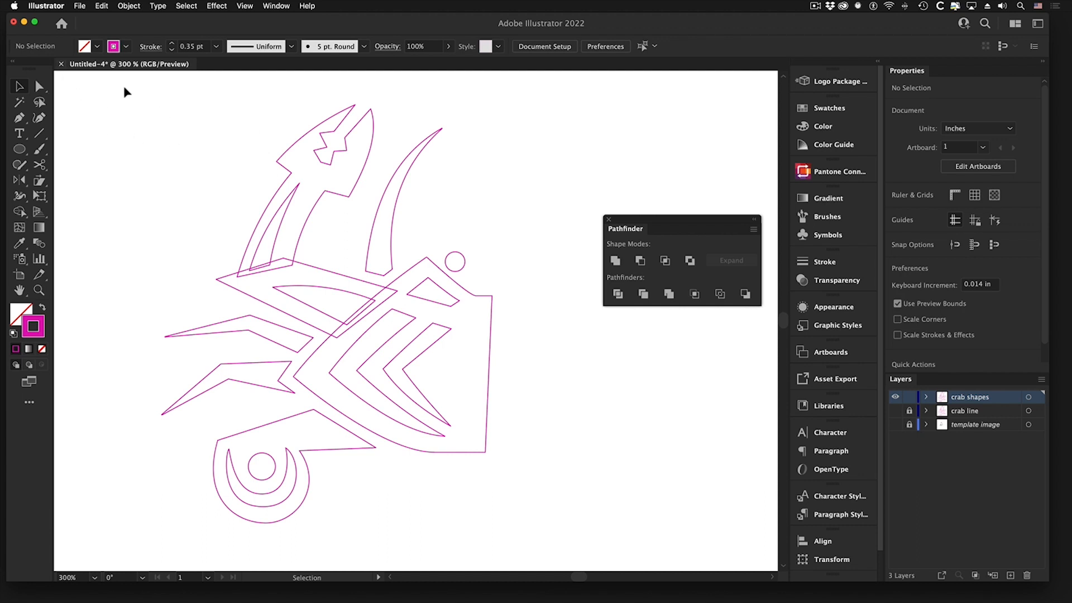
Select all the crab artwork and use Shape Builder to merge the claw arm and its overlapping base with the angular segment below it.
{"action": "left_click_drag", "start_coordinate": [124, 86], "coordinate": [525, 543]}
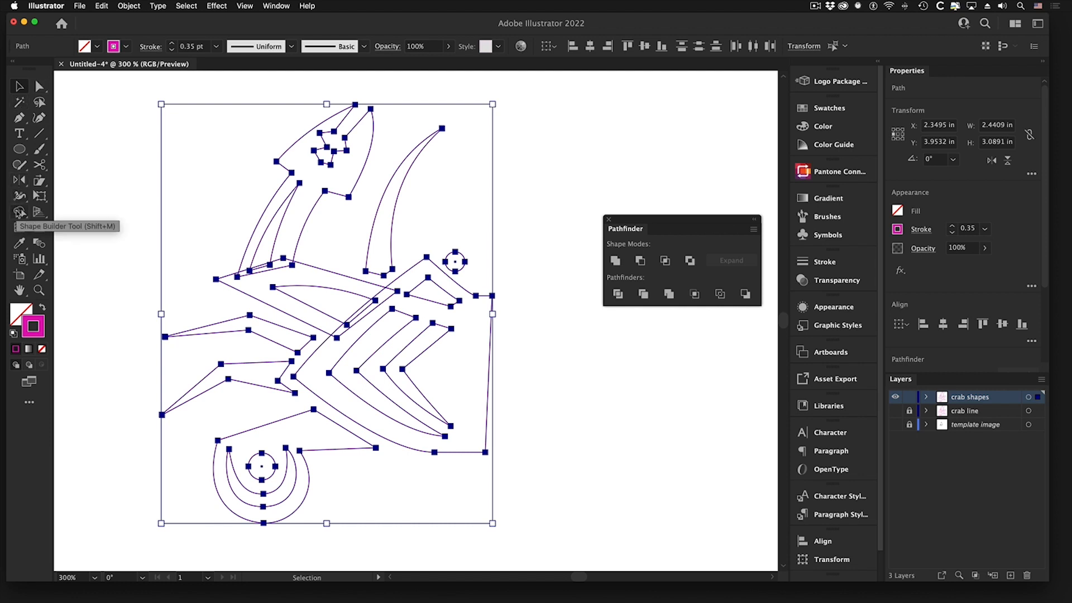
{"action": "left_click", "coordinate": [19, 213]}
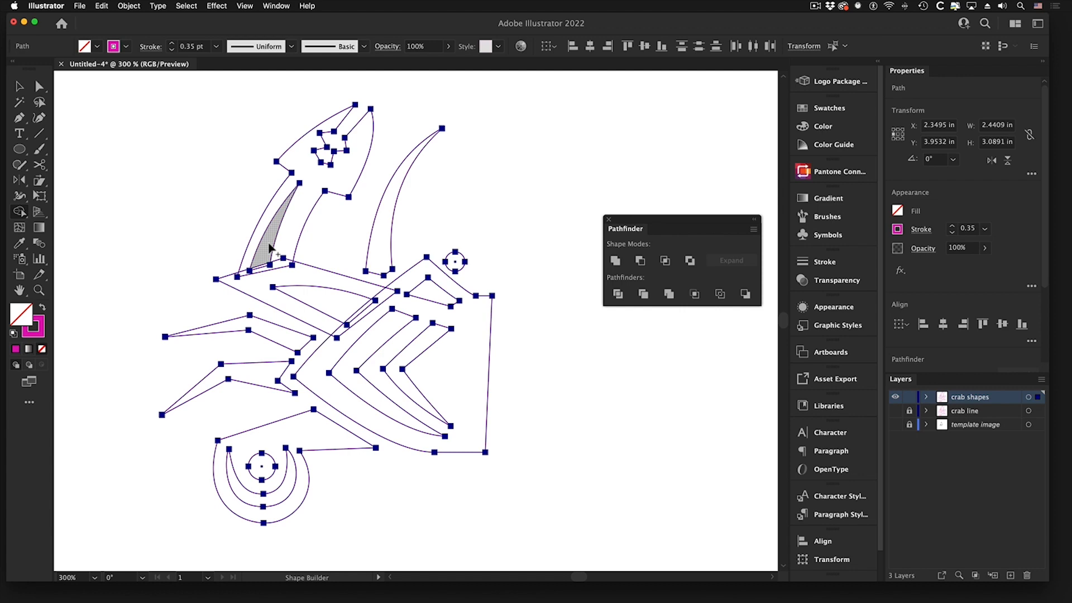
{"action": "scroll", "coordinate": [256, 241], "scroll_direction": "up", "scroll_amount": 5}
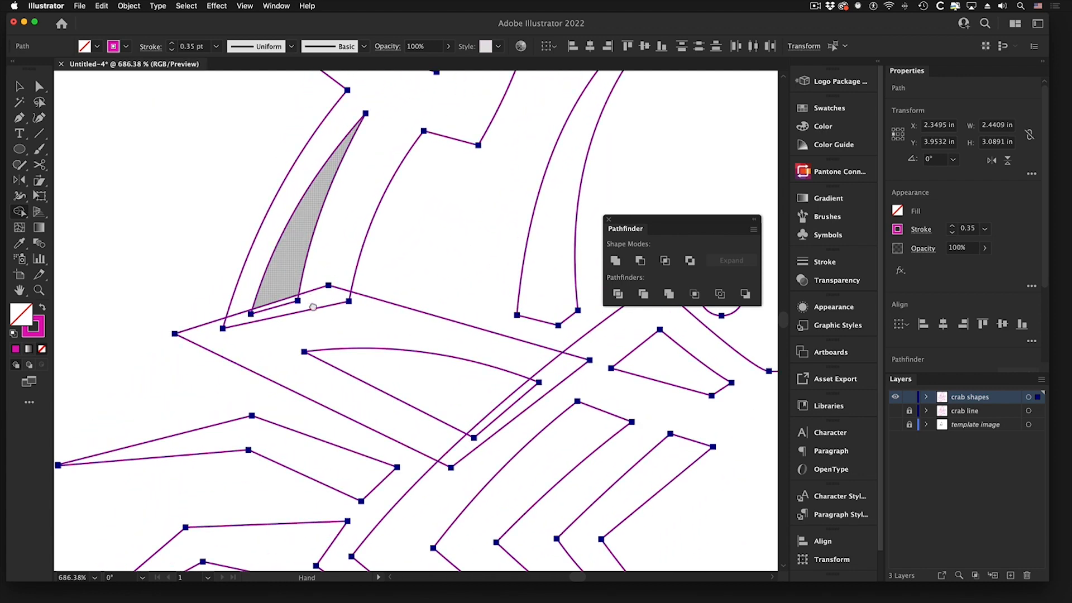
{"action": "scroll", "coordinate": [313, 306], "scroll_direction": "up", "scroll_amount": 3}
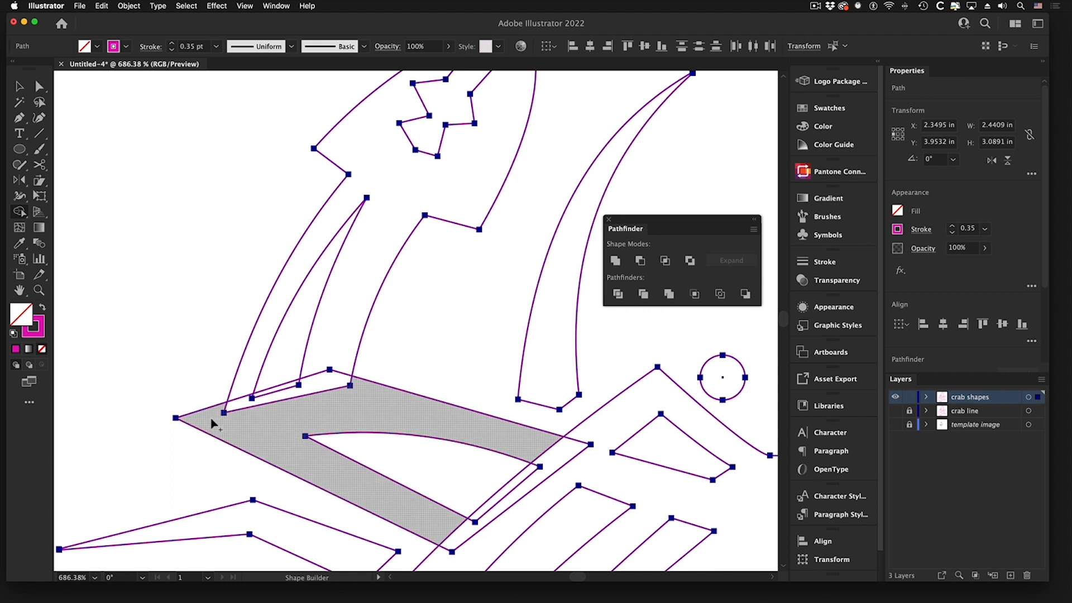
{"action": "mouse_move", "coordinate": [211, 420]}
{"action": "left_mouse_down"}
{"action": "mouse_move", "coordinate": [248, 406]}
{"action": "mouse_move", "coordinate": [258, 424]}
{"action": "mouse_move", "coordinate": [315, 425]}
{"action": "mouse_move", "coordinate": [279, 432]}
{"action": "mouse_move", "coordinate": [313, 403]}
{"action": "mouse_move", "coordinate": [330, 409]}
{"action": "mouse_move", "coordinate": [273, 398]}
{"action": "left_mouse_up"}
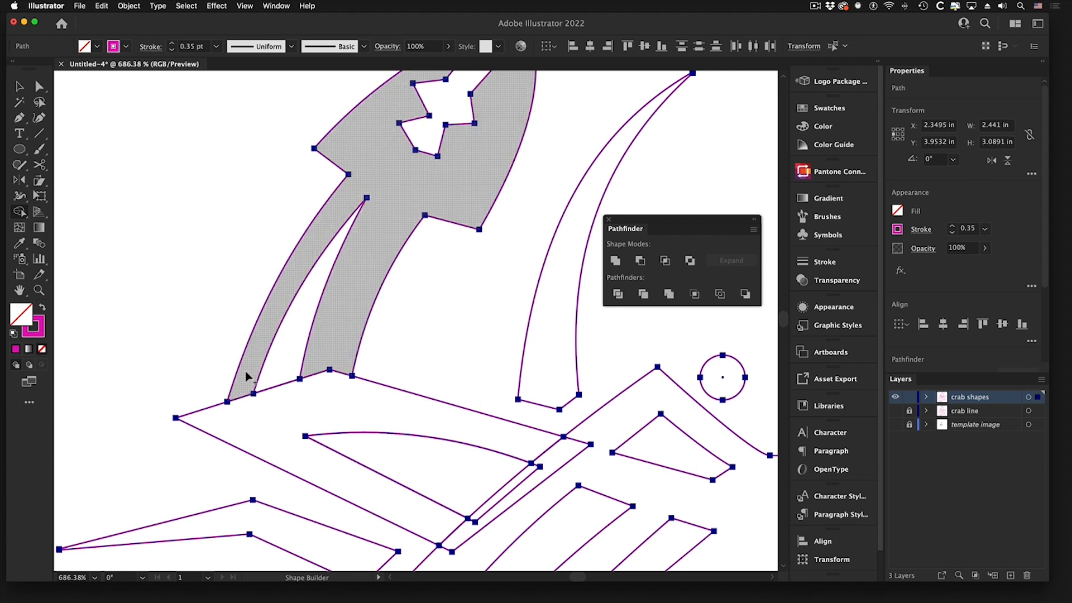
{"action": "left_click_drag", "start_coordinate": [246, 376], "coordinate": [244, 404]}
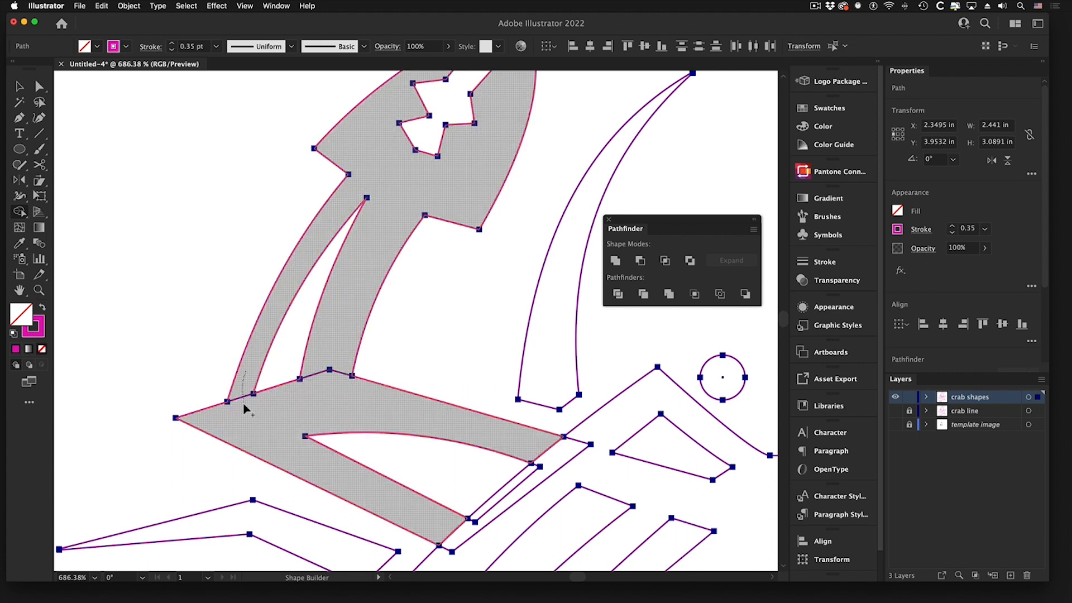
{"action": "left_click_drag", "start_coordinate": [244, 409], "coordinate": [243, 408]}
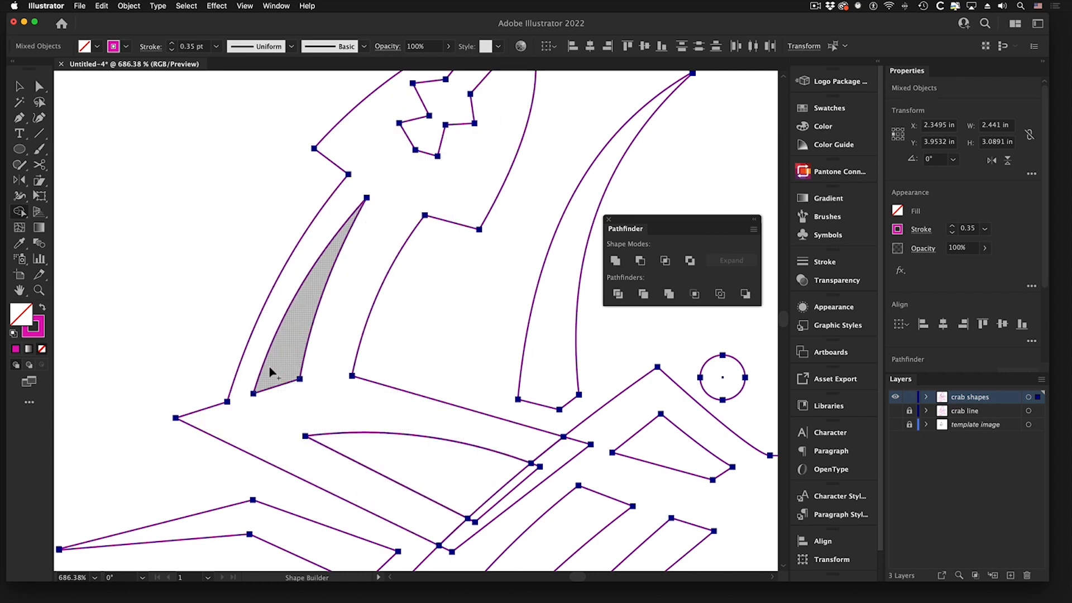
Merge the crab's body shell with the narrow overlapping strip at the claw arm's base using Shape Builder.
{"action": "left_click_drag", "start_coordinate": [552, 436], "coordinate": [471, 336]}
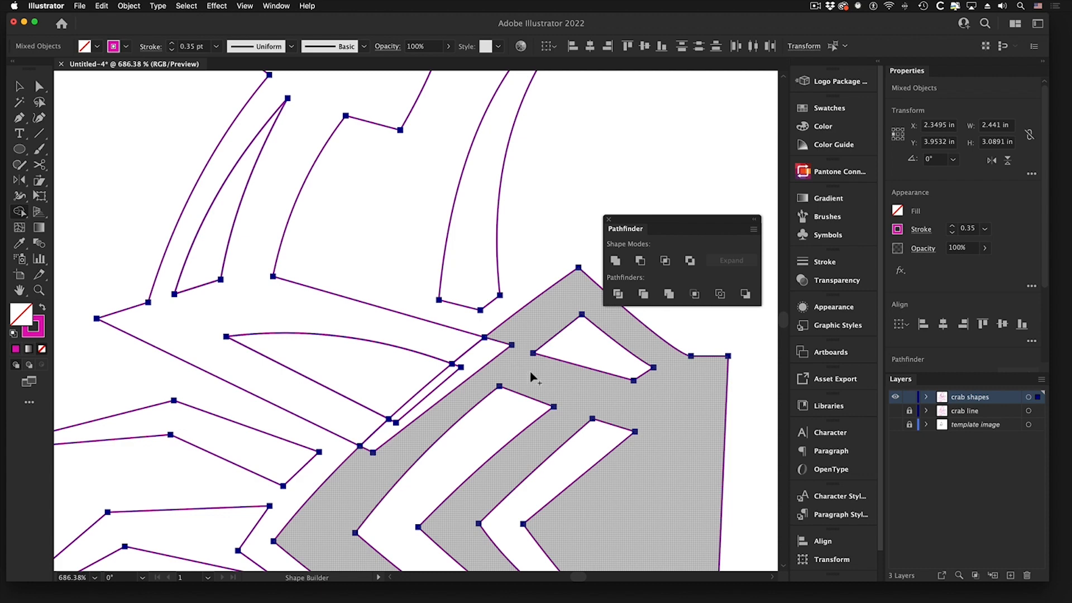
{"action": "left_click", "coordinate": [503, 375], "text": "alt+super"}
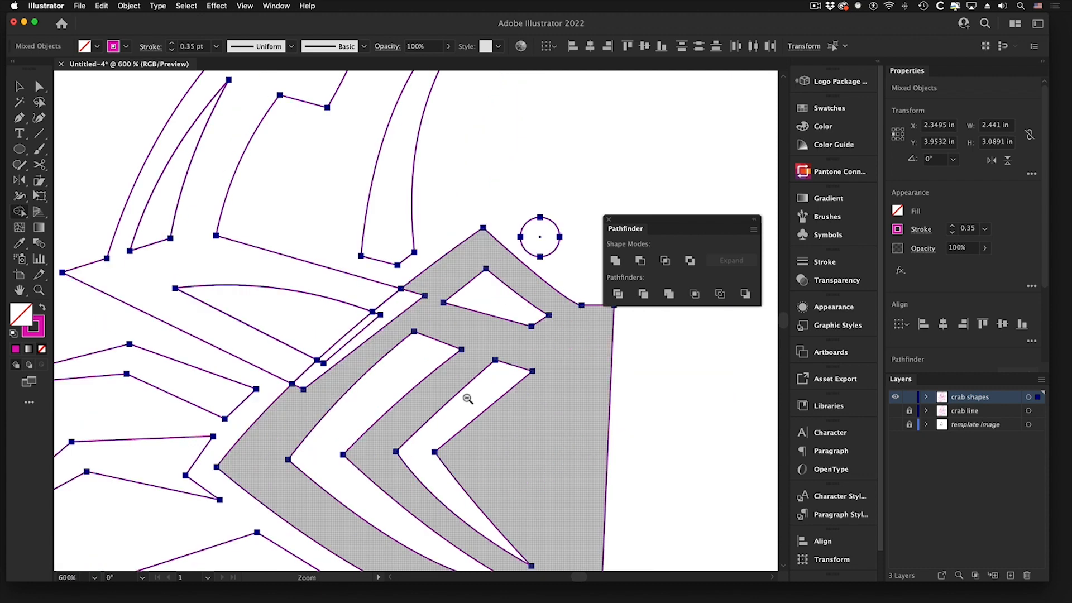
{"action": "left_click", "coordinate": [467, 399], "text": "alt+super"}
{"action": "left_click_drag", "start_coordinate": [406, 379], "coordinate": [422, 386]}
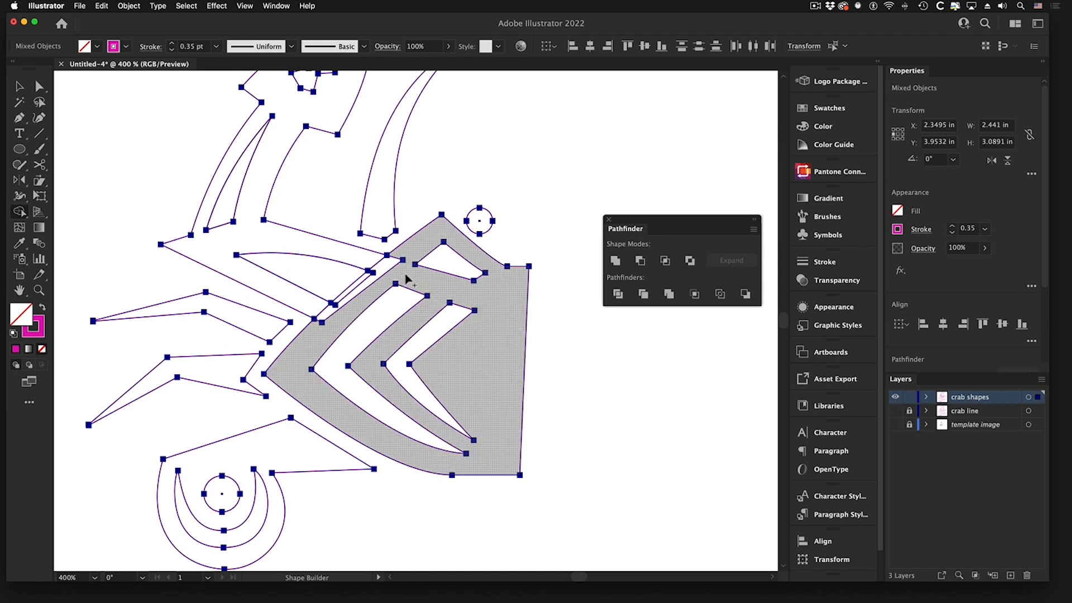
{"action": "mouse_move", "coordinate": [406, 276]}
{"action": "left_mouse_down"}
{"action": "mouse_move", "coordinate": [375, 272]}
{"action": "mouse_move", "coordinate": [364, 285]}
{"action": "left_mouse_up"}
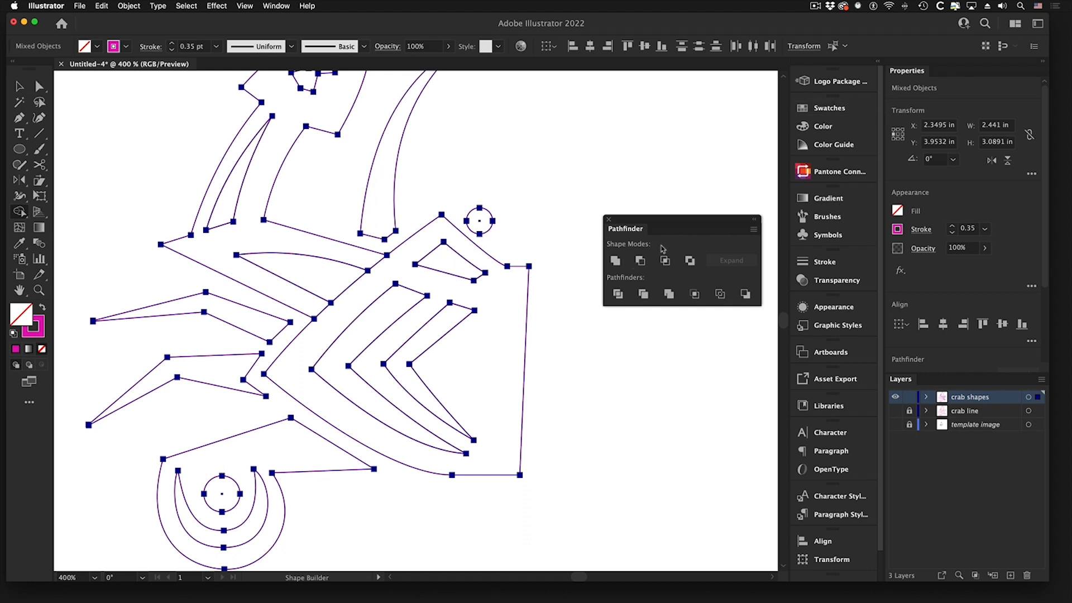
Fill the merged claw arm with an orange swatch using Shape Builder.
{"action": "left_click", "coordinate": [832, 106]}
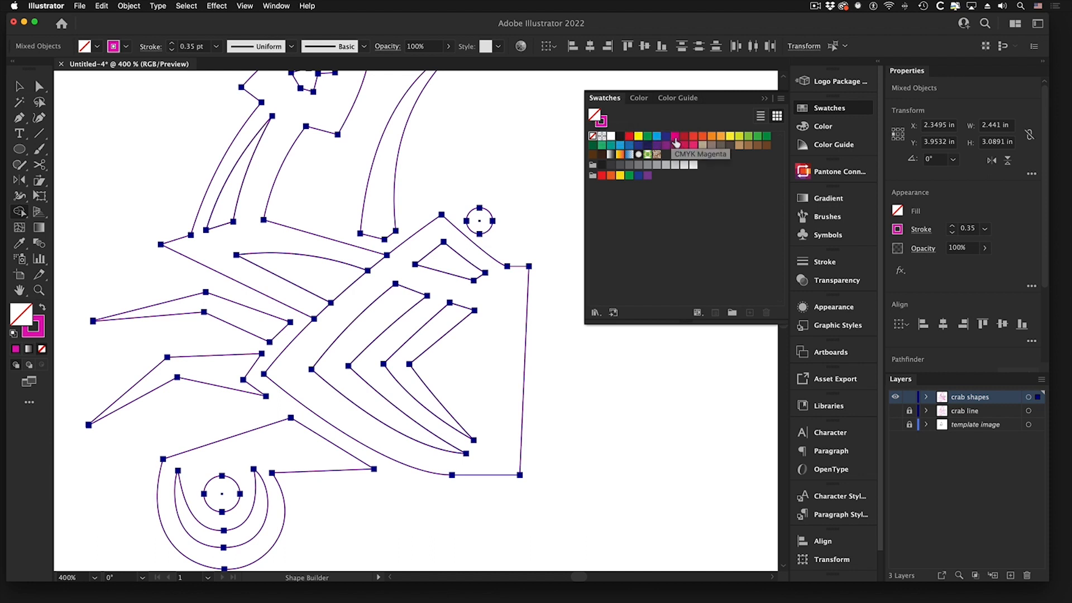
{"action": "left_click", "coordinate": [704, 140]}
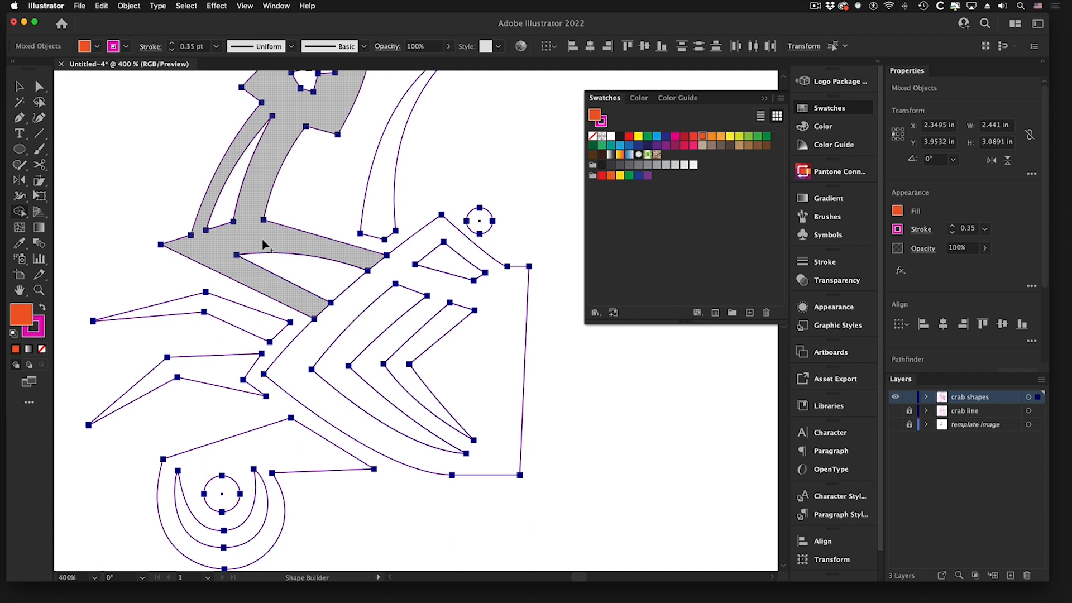
{"action": "left_click", "coordinate": [263, 244]}
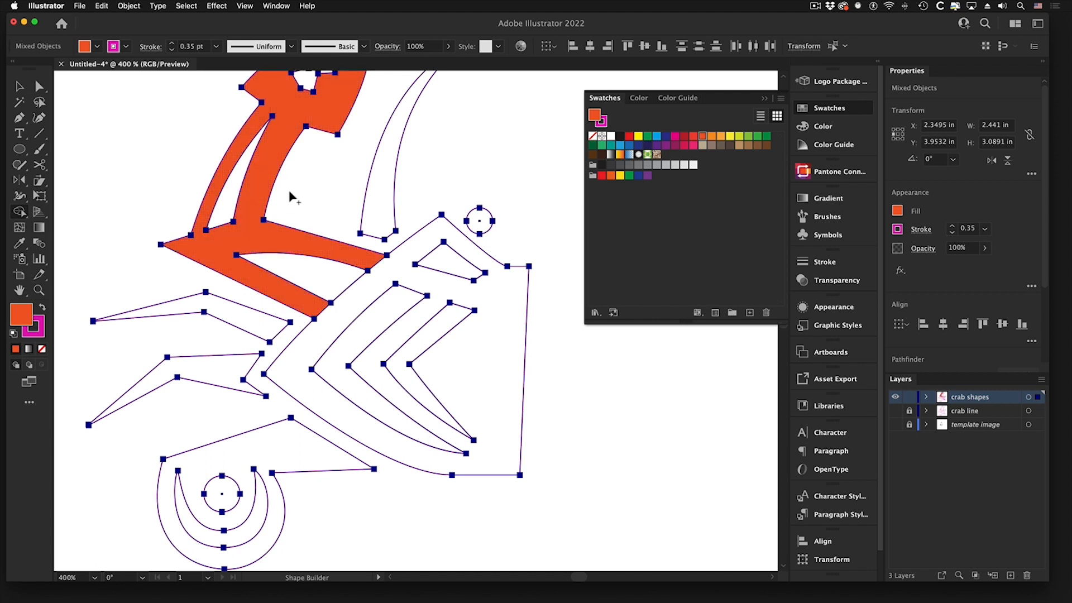
Set the fill colour to yellow, try it on the body shell with Shape Builder, and undo both the body and claw arm fills.
{"action": "left_click", "coordinate": [730, 136]}
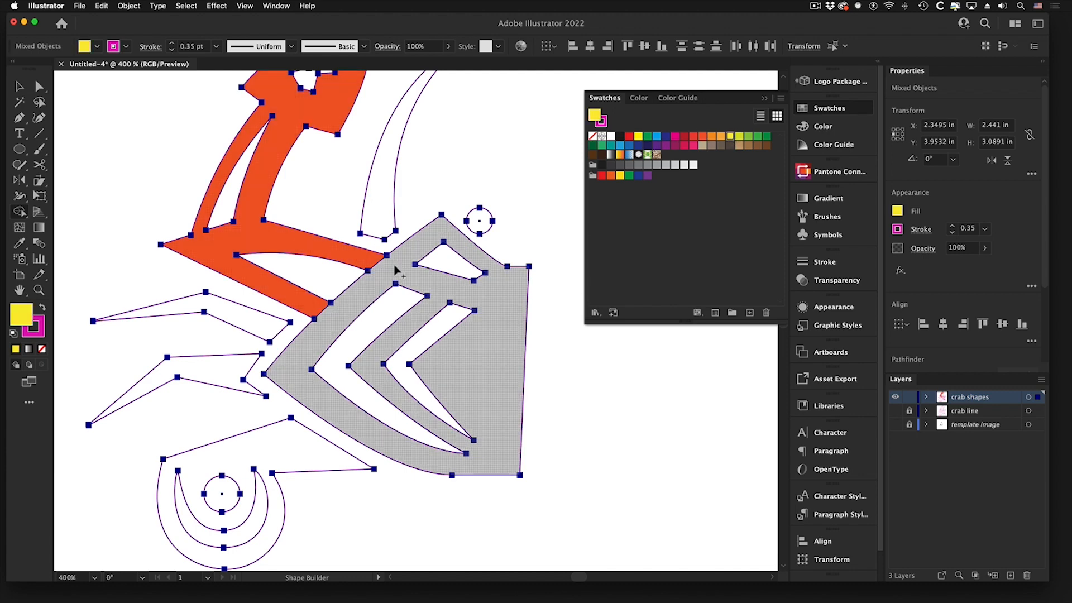
{"action": "left_click", "coordinate": [320, 321]}
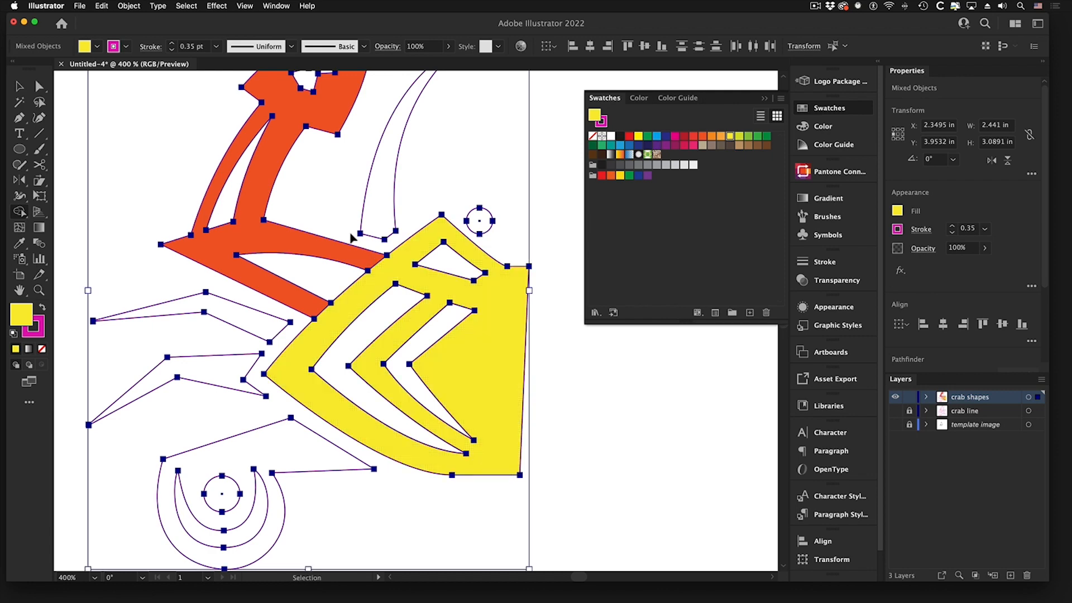
{"action": "key", "text": "super+z"}
{"action": "key", "text": "super+z"}
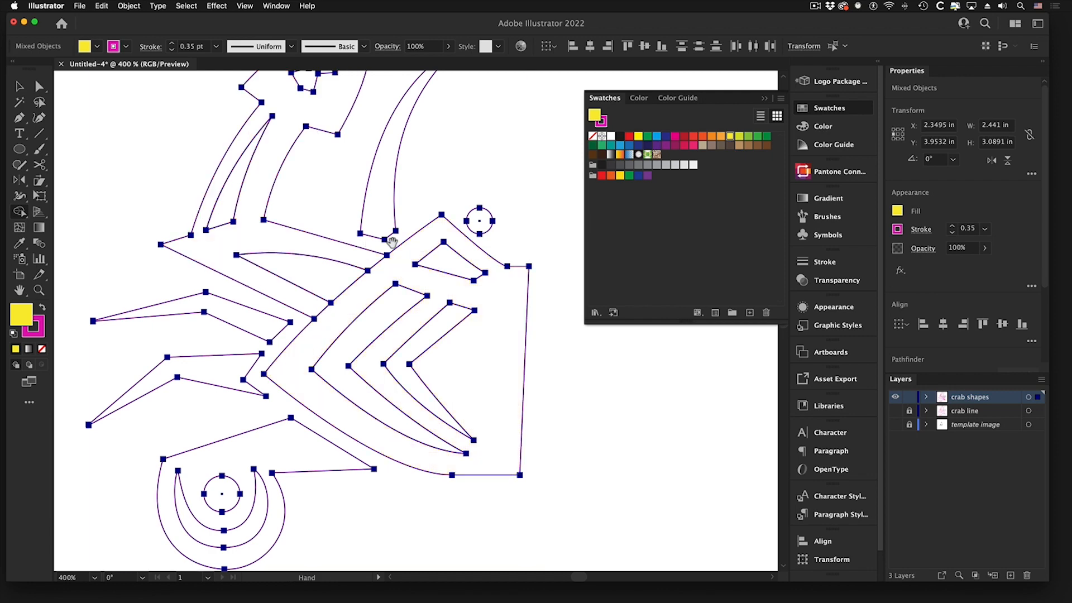
Merge the claw arm and the body shell into one yellow-filled shape with Shape Builder.
{"action": "left_click_drag", "start_coordinate": [390, 236], "coordinate": [397, 314]}
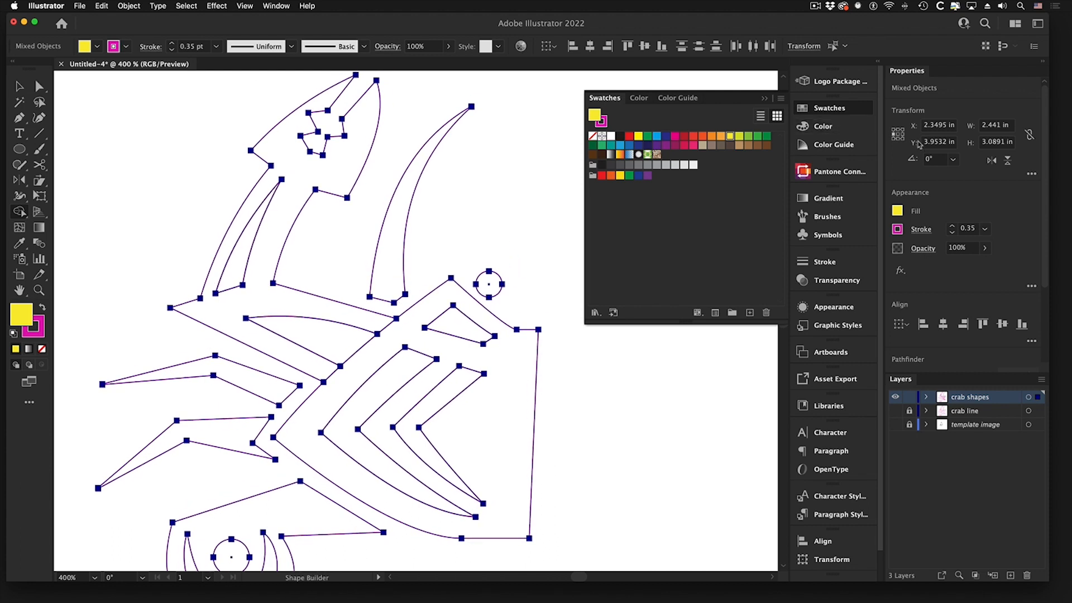
{"action": "left_click", "coordinate": [865, 113]}
{"action": "key", "text": "super+shift+F9"}
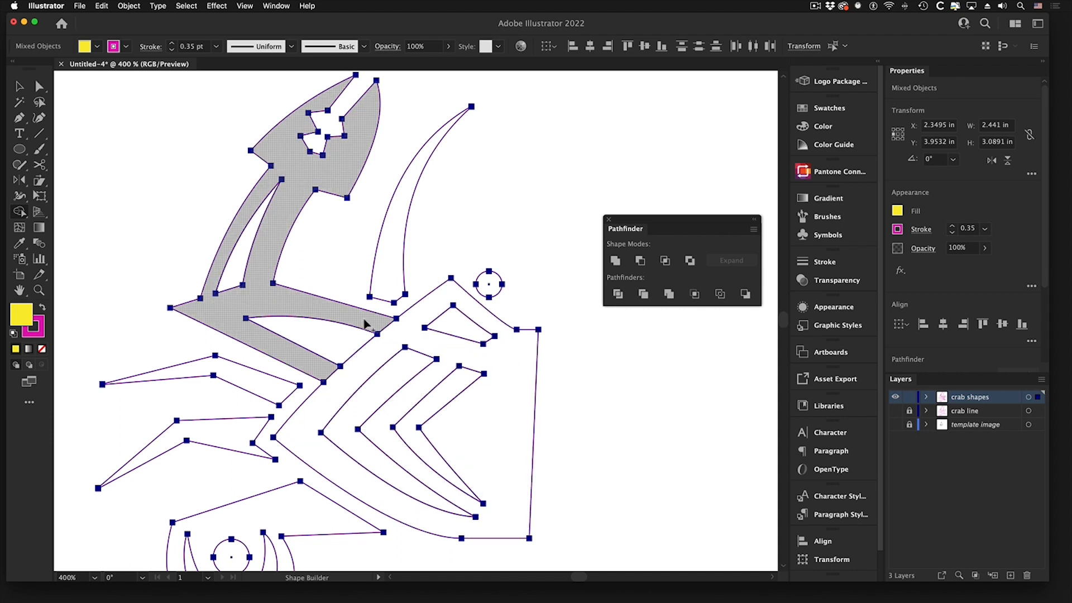
{"action": "left_click_drag", "start_coordinate": [365, 322], "coordinate": [403, 331]}
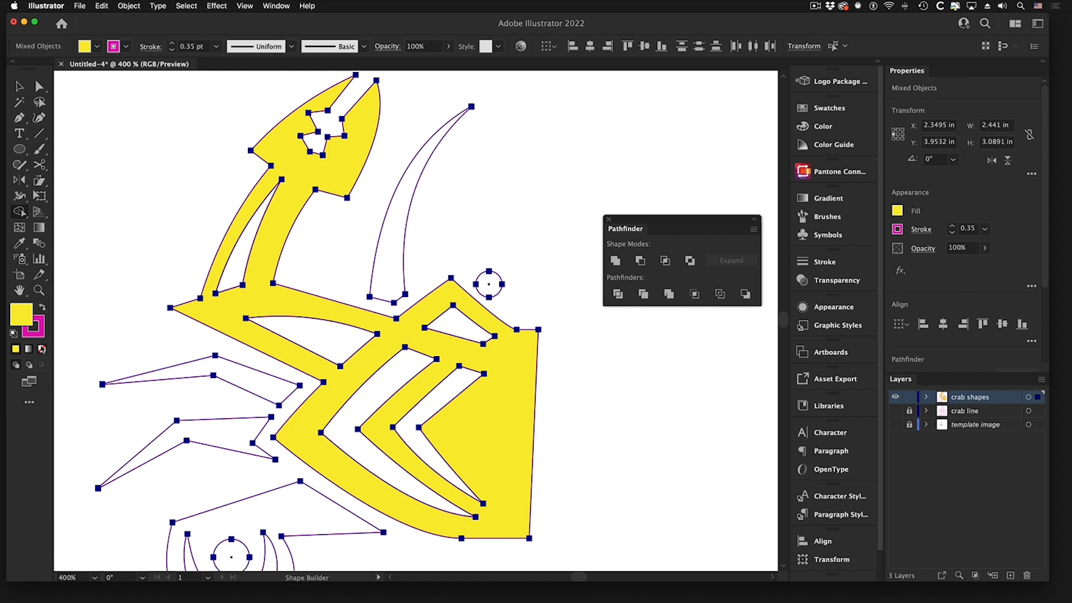
Remove the yellow fill from the selected crab shapes and set the default fill to none.
{"action": "left_click", "coordinate": [42, 349]}
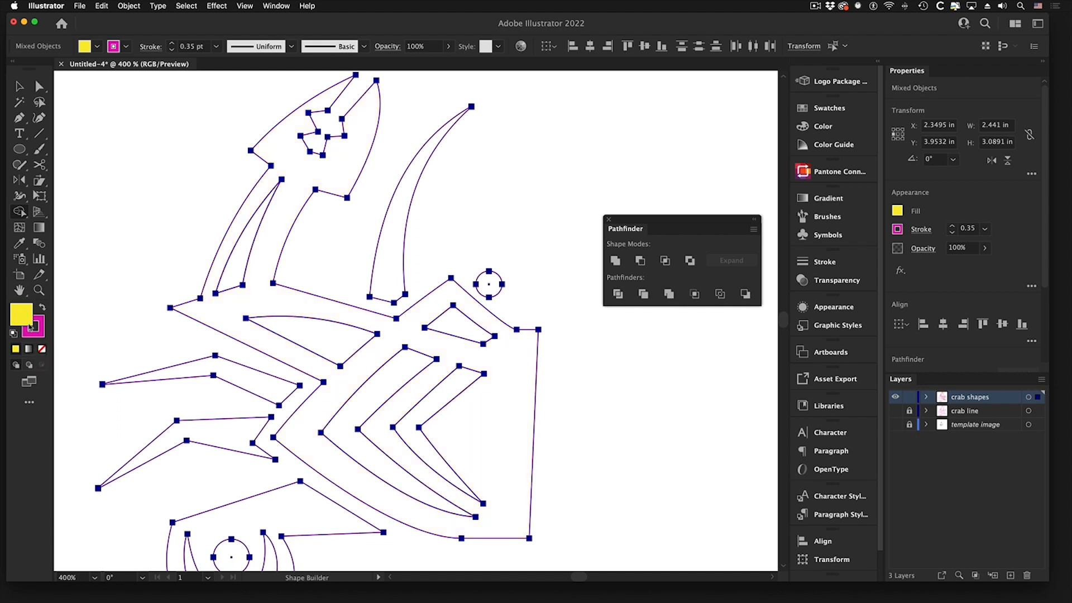
{"action": "key", "text": "v"}
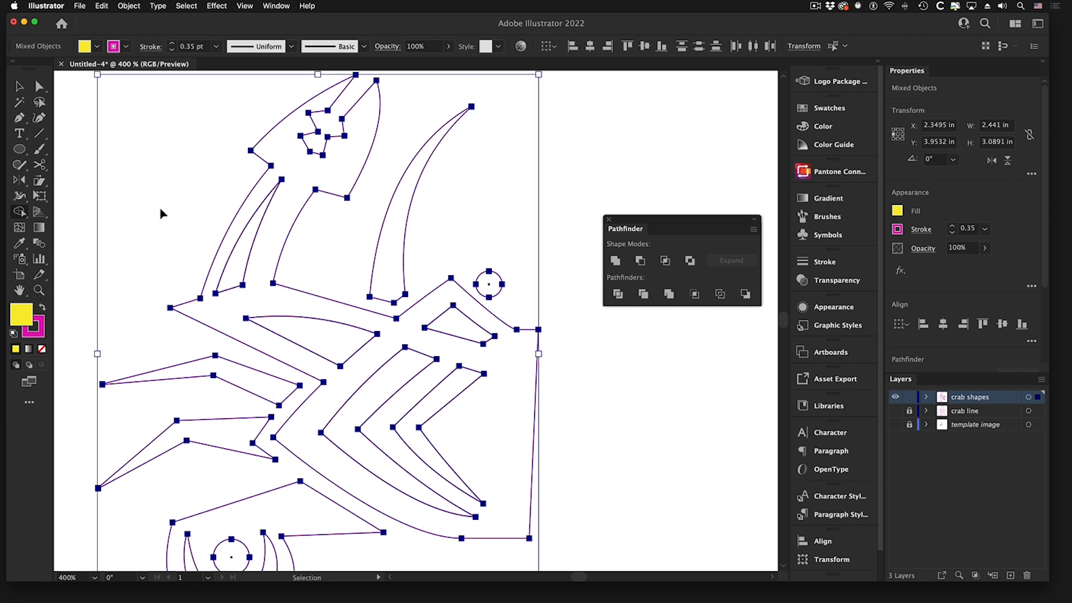
{"action": "left_click", "coordinate": [86, 197]}
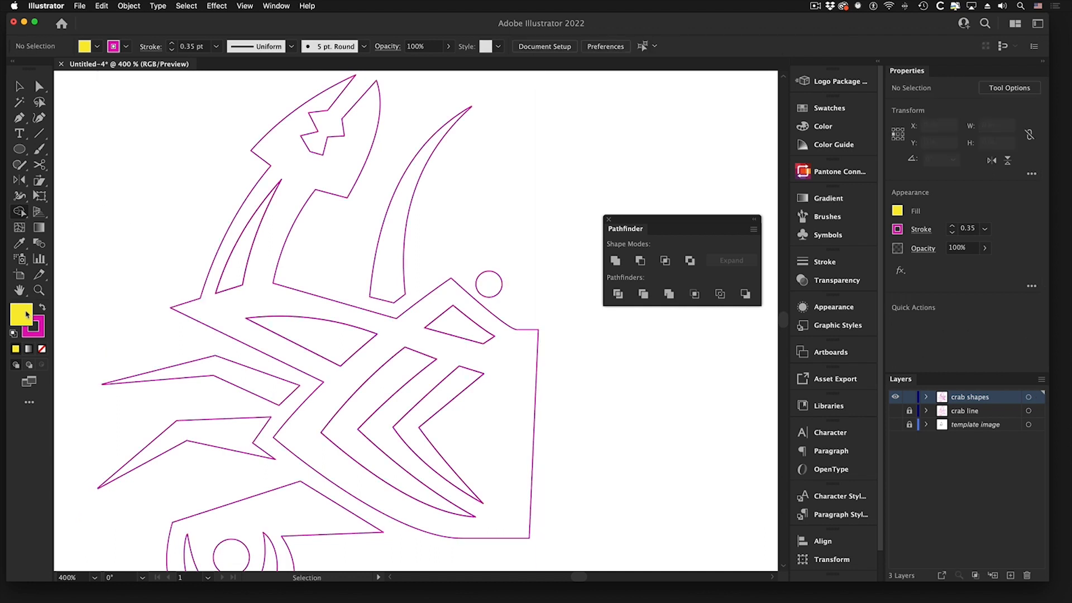
{"action": "left_click", "coordinate": [42, 350]}
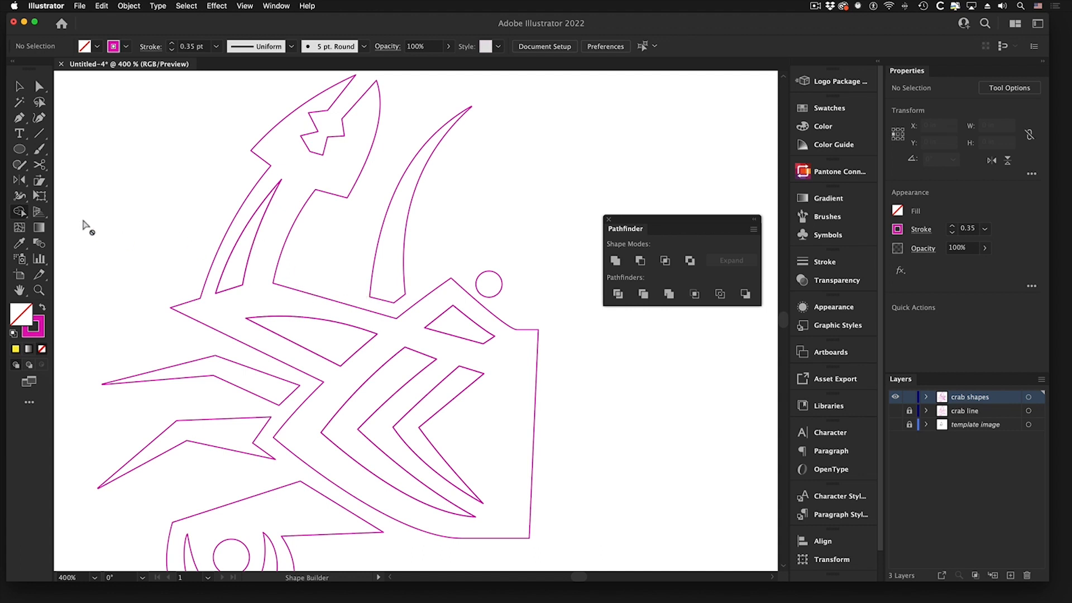
Select all the crab shapes together to examine their anchor points, then clear the selection.
{"action": "left_click", "coordinate": [444, 284], "text": "alt+super"}
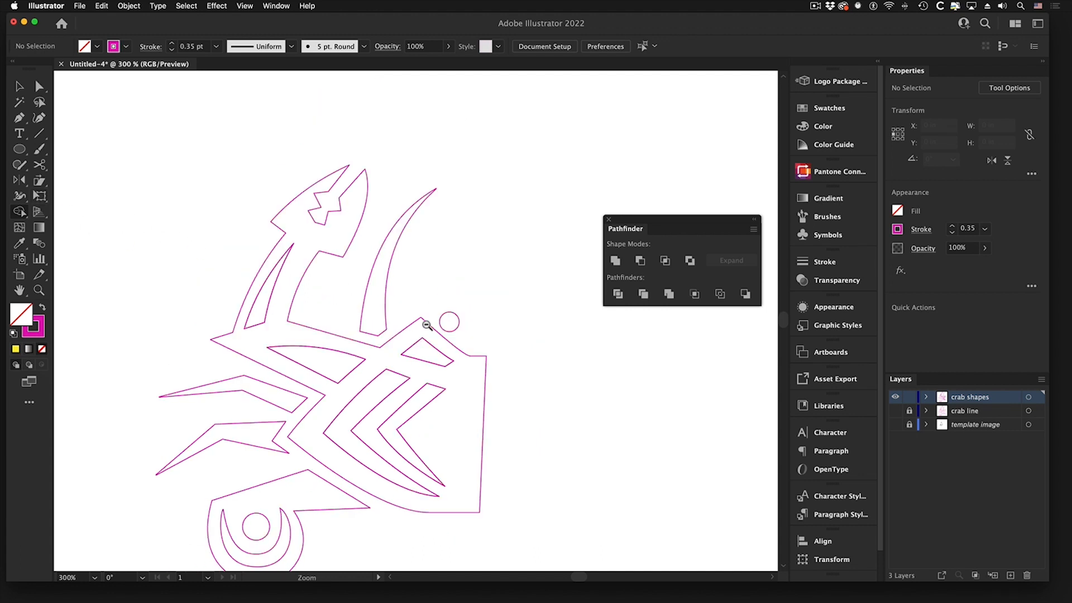
{"action": "scroll", "coordinate": [393, 409], "scroll_direction": "down", "scroll_amount": 2}
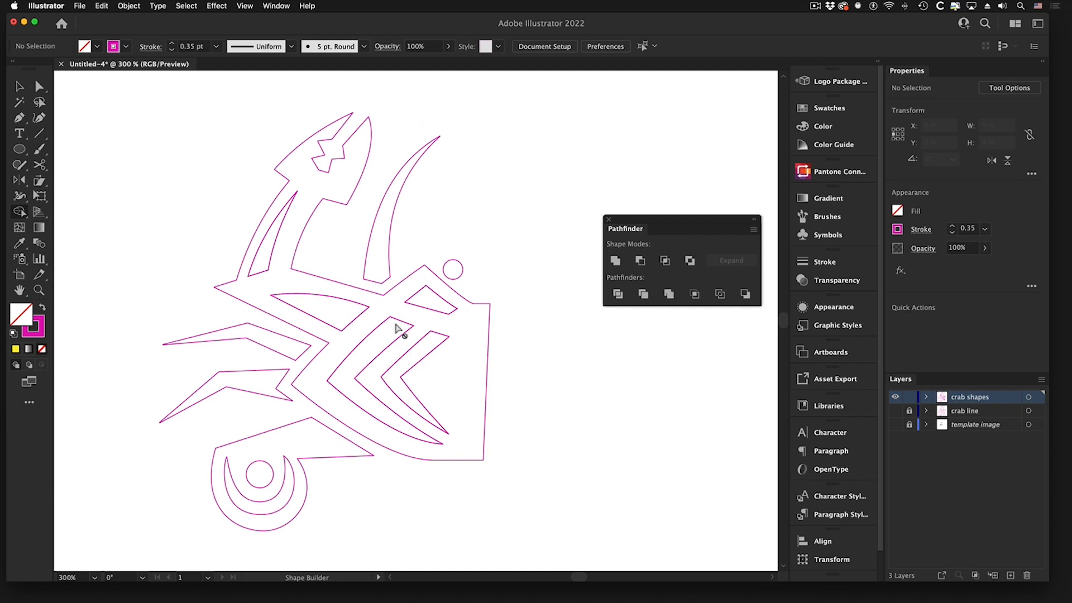
{"action": "left_click", "coordinate": [21, 88]}
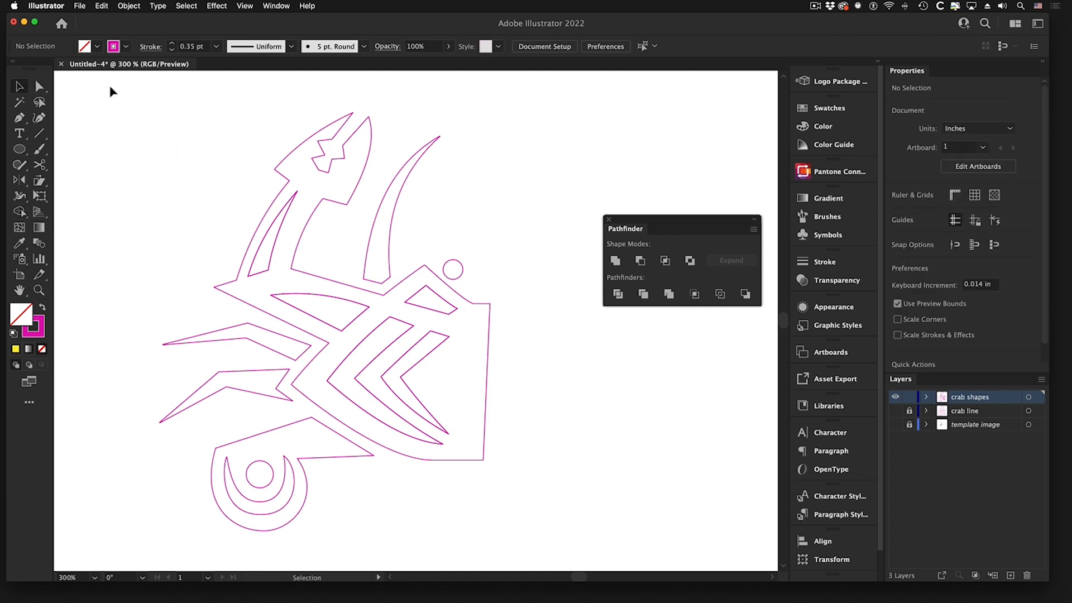
{"action": "left_click_drag", "start_coordinate": [111, 88], "coordinate": [533, 552]}
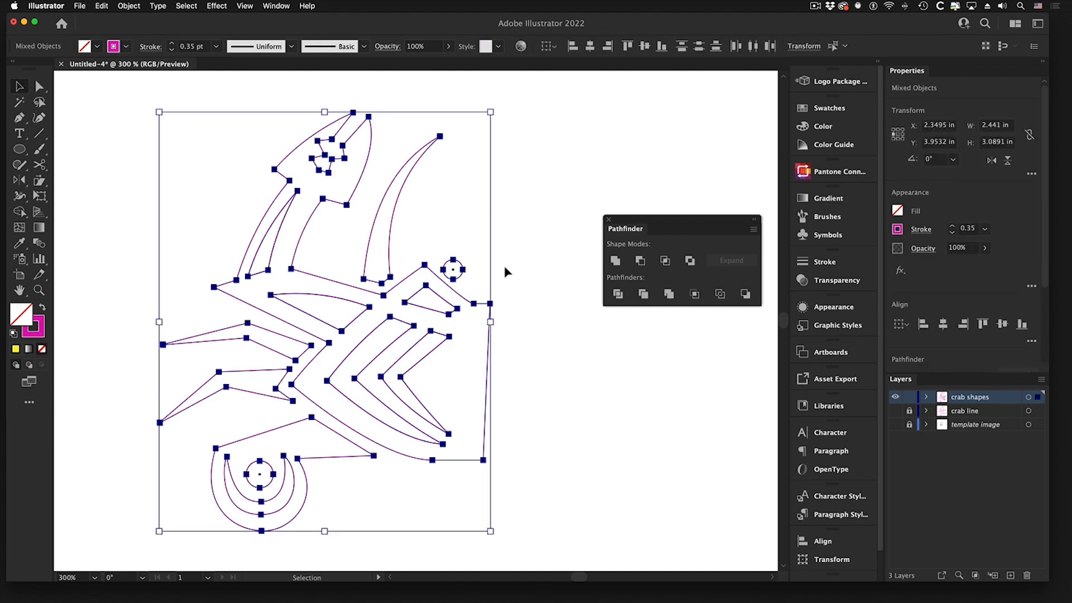
{"action": "key", "text": "super+space"}
{"action": "left_click_drag", "start_coordinate": [302, 261], "coordinate": [299, 208]}
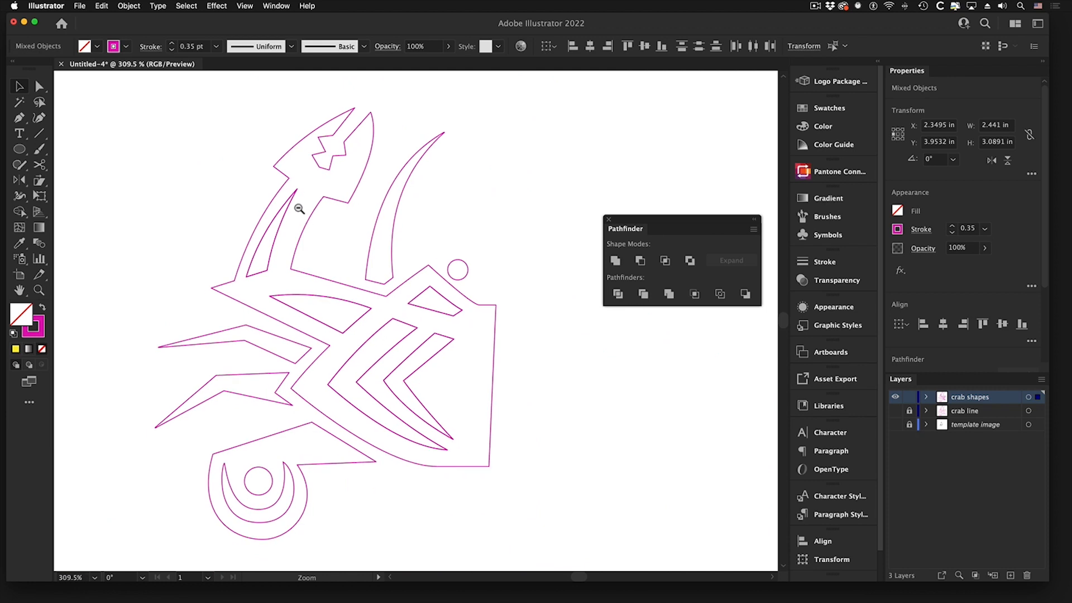
{"action": "left_click", "coordinate": [555, 148]}
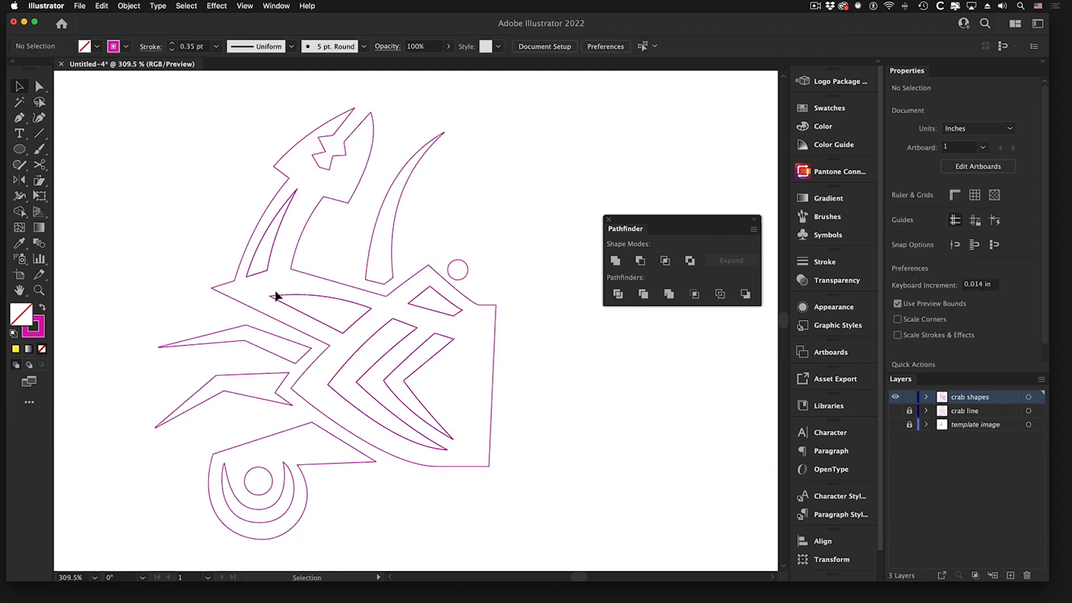
Isolate the crab body's compound path, try moving only its outer outline, undo the move and leave isolation.
{"action": "left_click", "coordinate": [321, 283]}
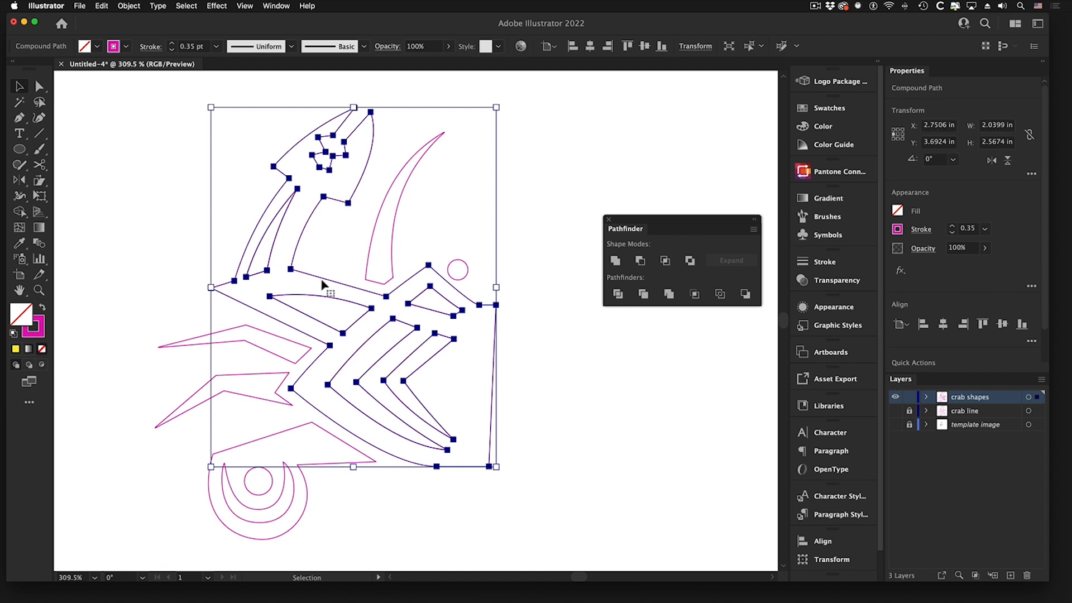
{"action": "left_click", "coordinate": [327, 300]}
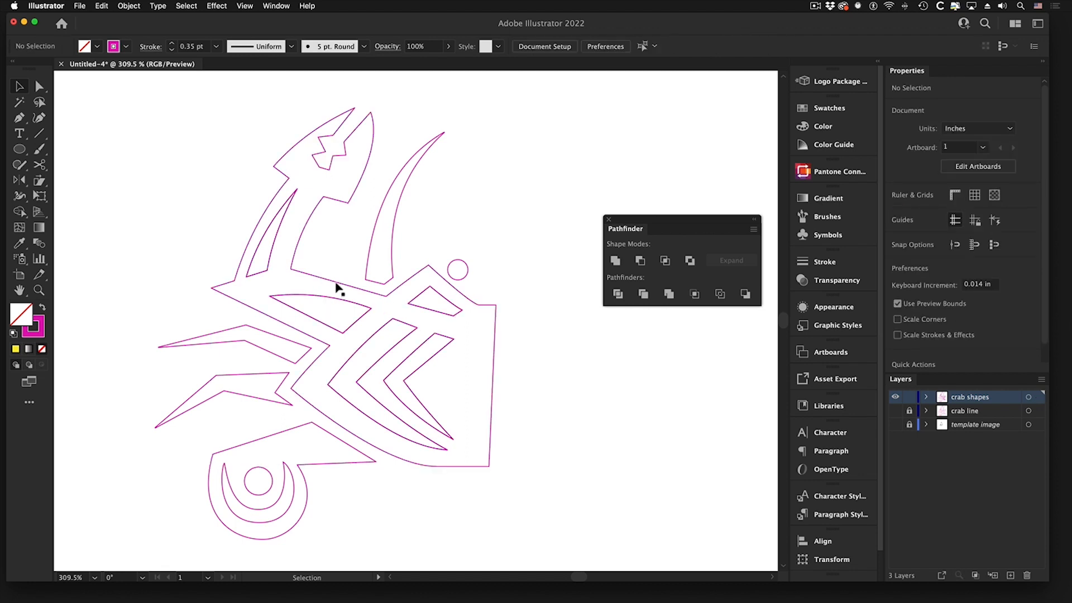
{"action": "double_click", "coordinate": [337, 286]}
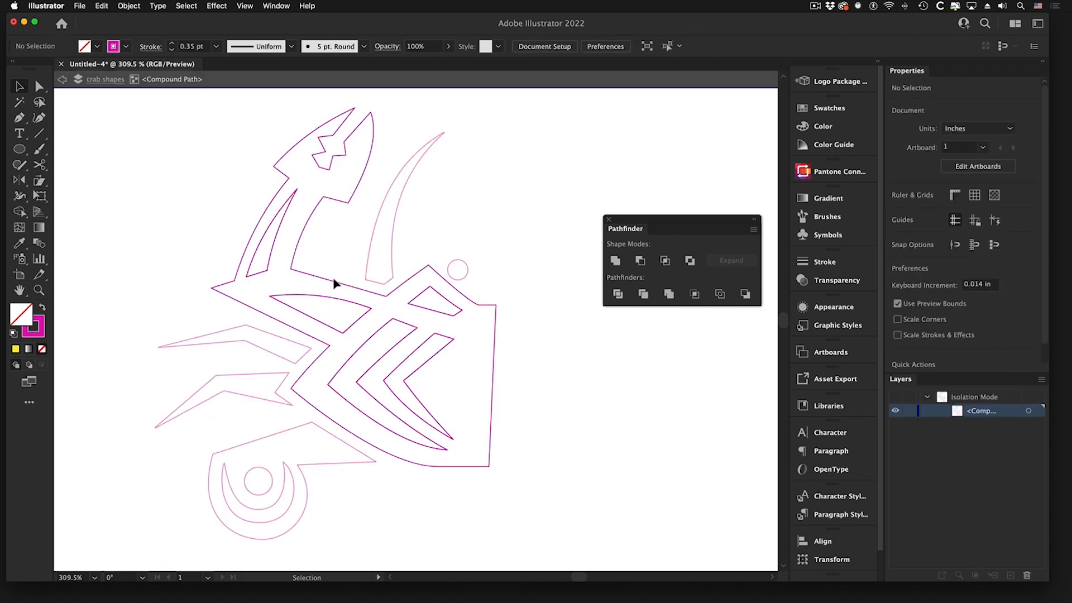
{"action": "left_click", "coordinate": [334, 284]}
{"action": "left_click_drag", "start_coordinate": [335, 284], "coordinate": [423, 268]}
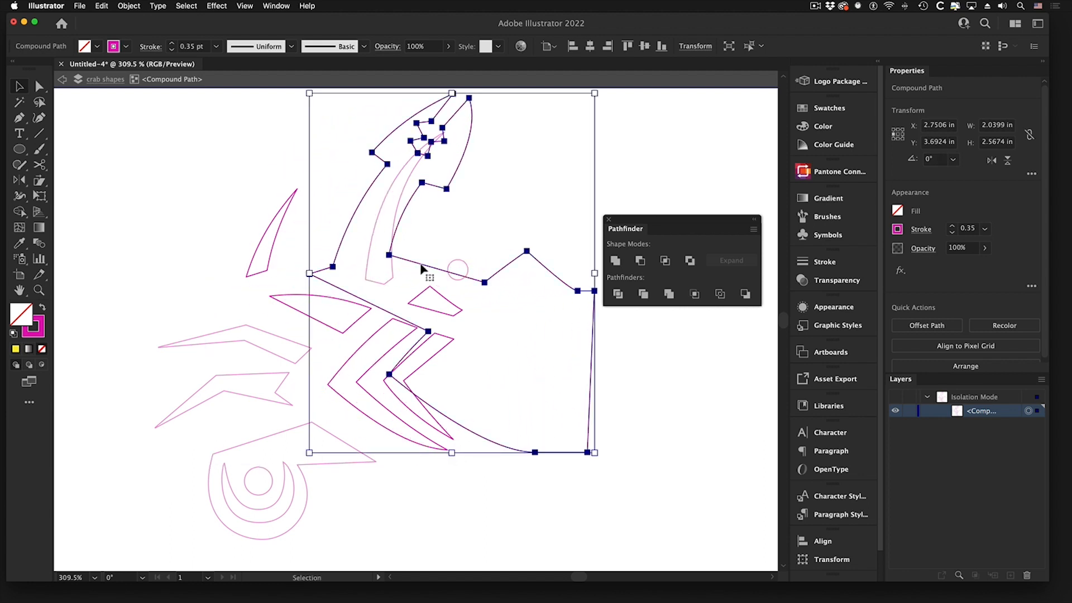
{"action": "left_click", "coordinate": [102, 7]}
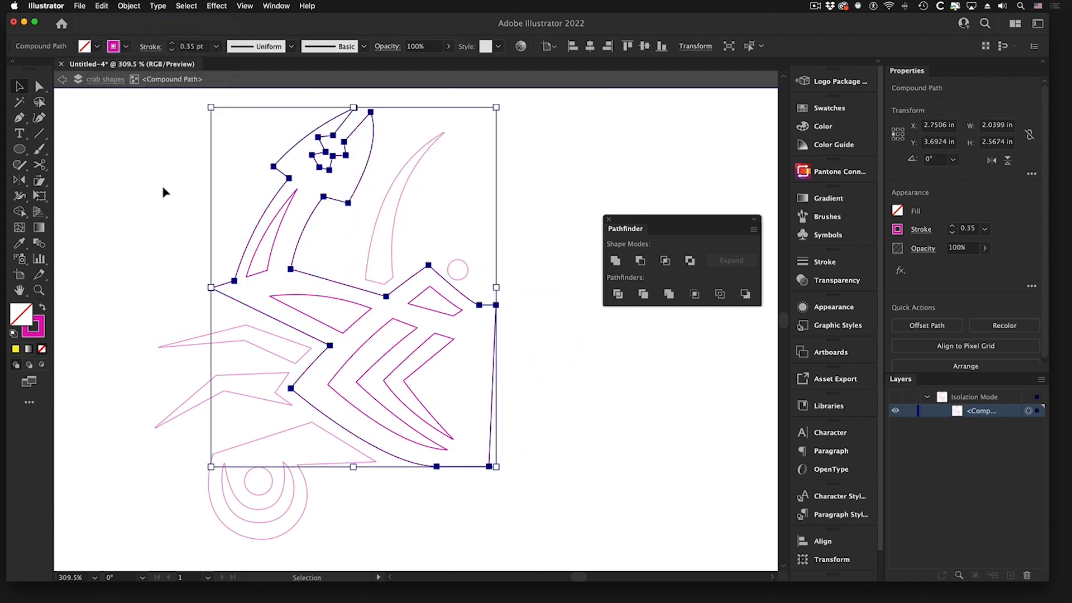
{"action": "double_click", "coordinate": [170, 189]}
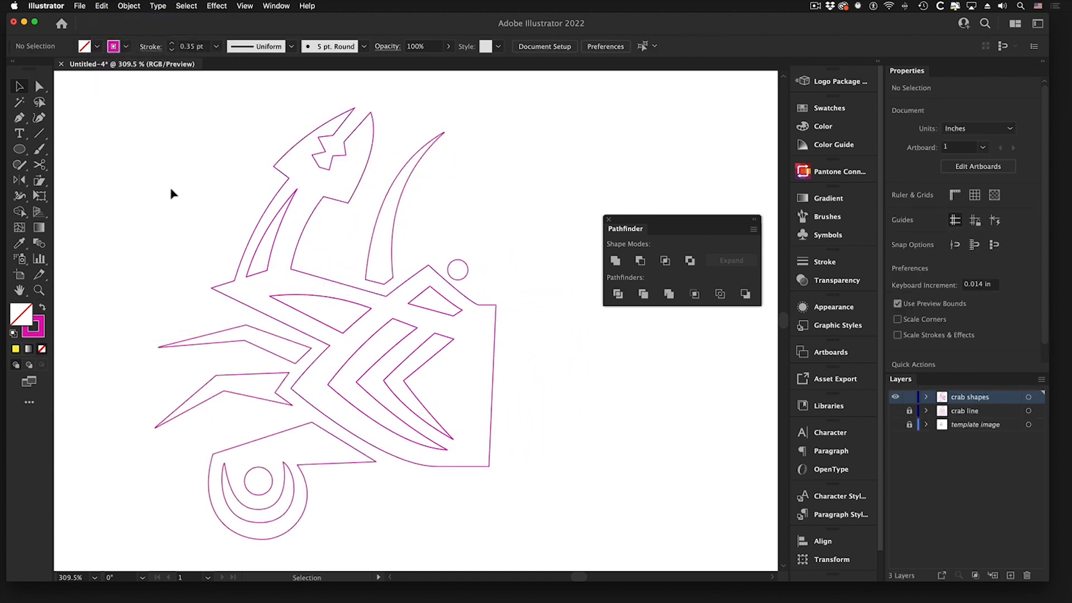
Try moving the whole body compound path to about X 3.58 in, Y 3.53 in, and undo the move.
{"action": "left_click", "coordinate": [306, 229]}
{"action": "left_click_drag", "start_coordinate": [311, 234], "coordinate": [423, 206]}
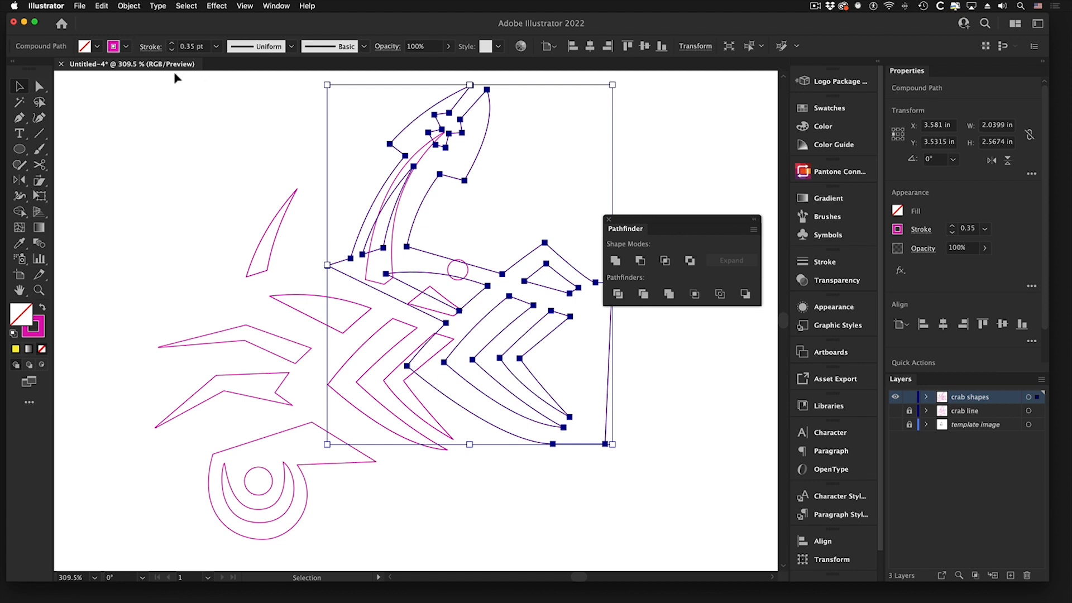
{"action": "left_click", "coordinate": [101, 6]}
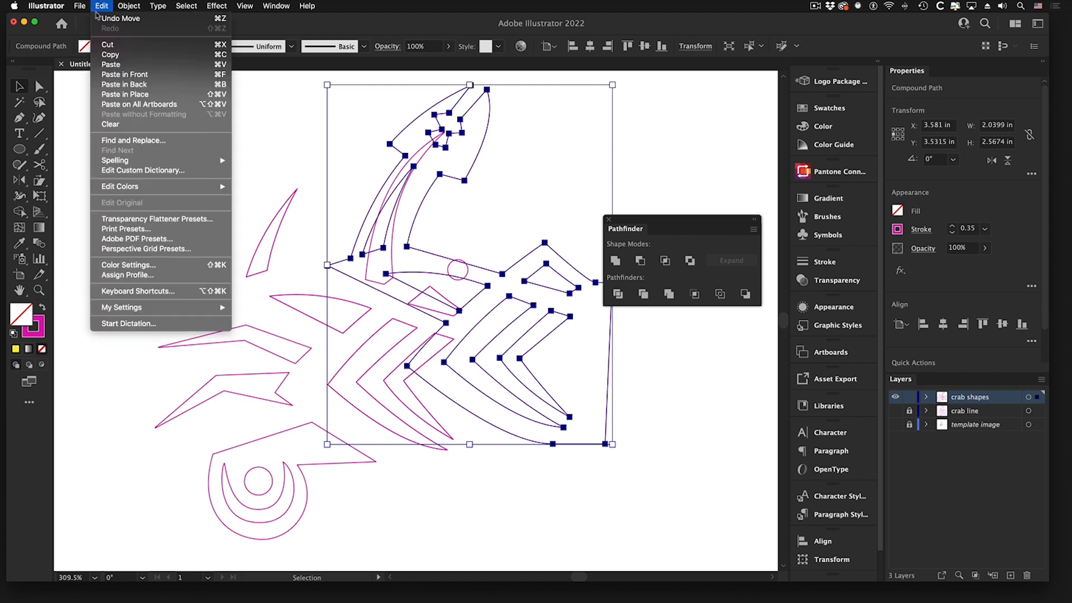
{"action": "left_click", "coordinate": [112, 17]}
{"action": "left_click", "coordinate": [167, 199]}
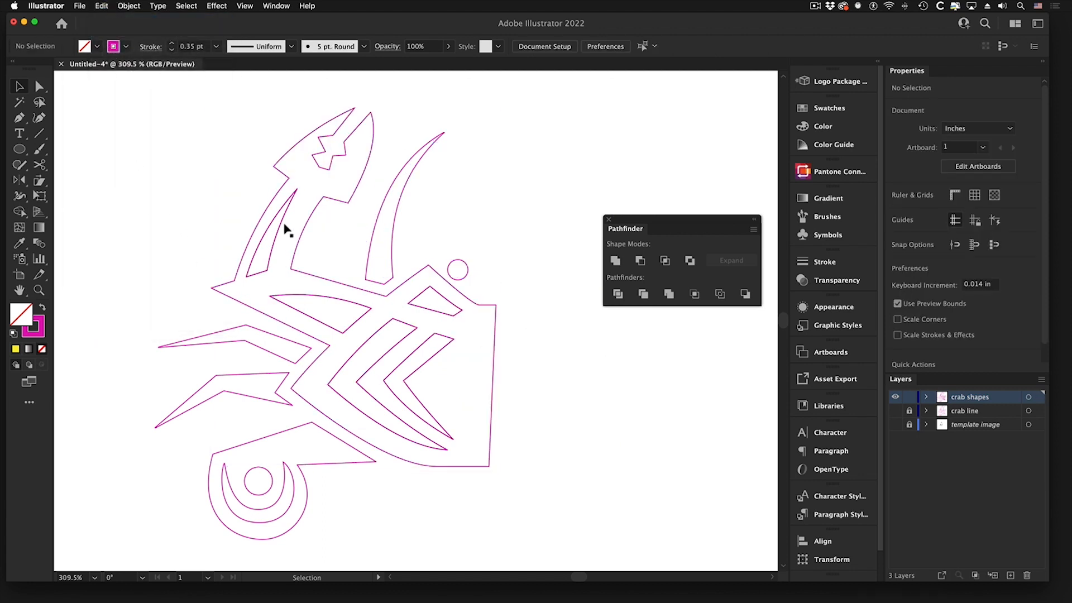
Select the body compound path and compare how the Selection and Direct Selection tools display its anchor points.
{"action": "left_click", "coordinate": [267, 211]}
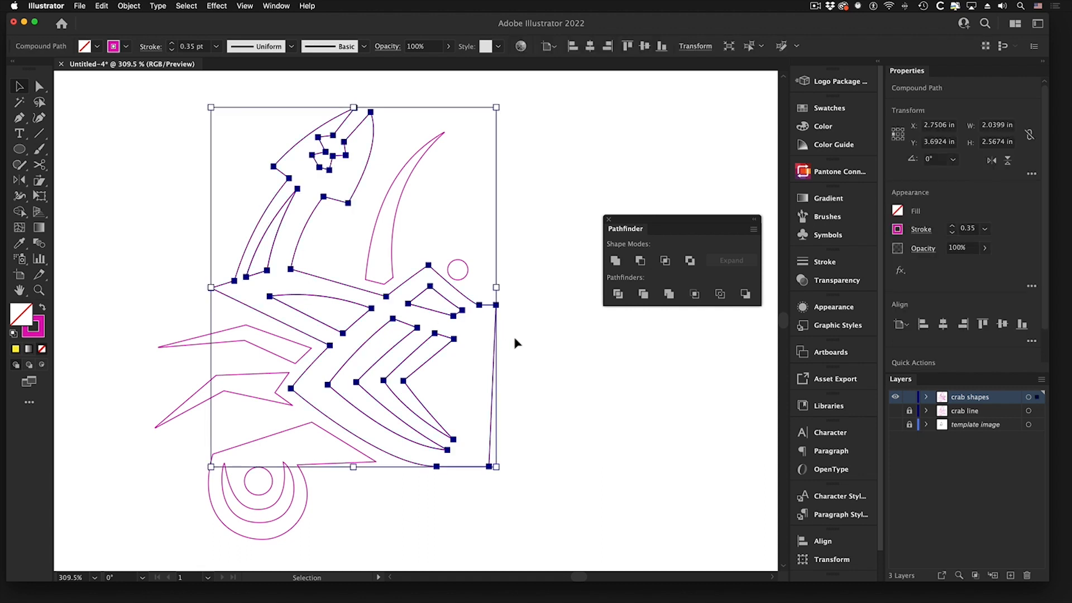
{"action": "key", "text": "a"}
{"action": "key", "text": "v"}
{"action": "key", "text": "a"}
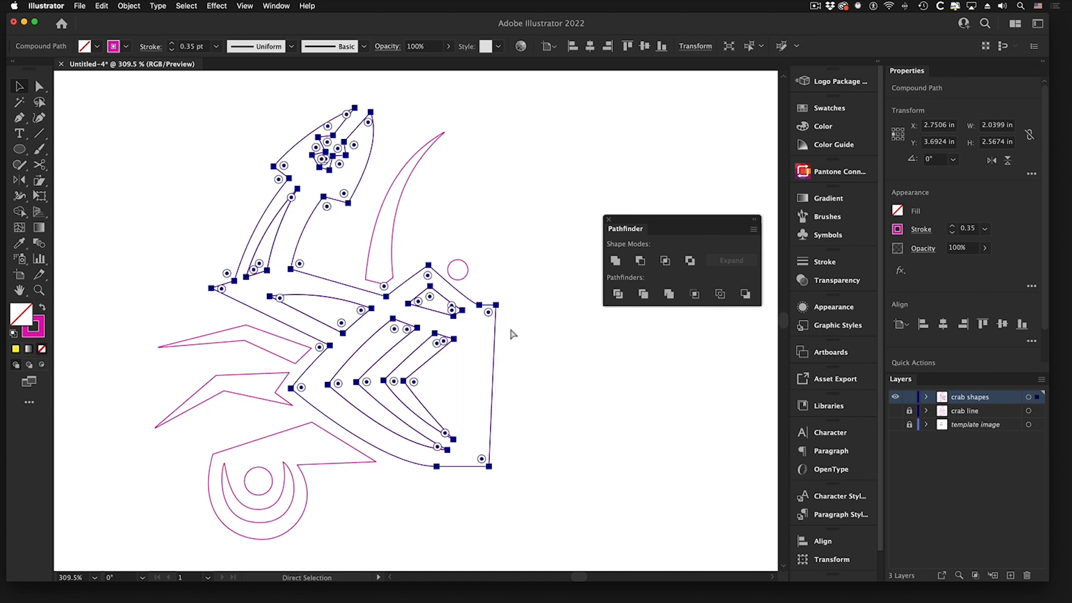
{"action": "key", "text": "v"}
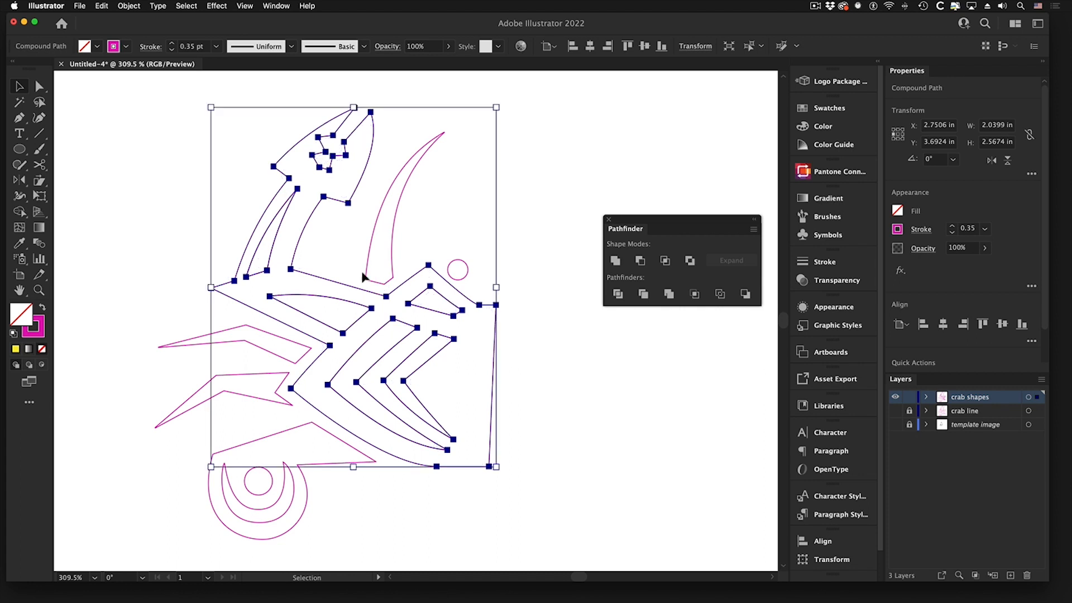
{"action": "key", "text": "a"}
{"action": "left_click", "coordinate": [292, 249]}
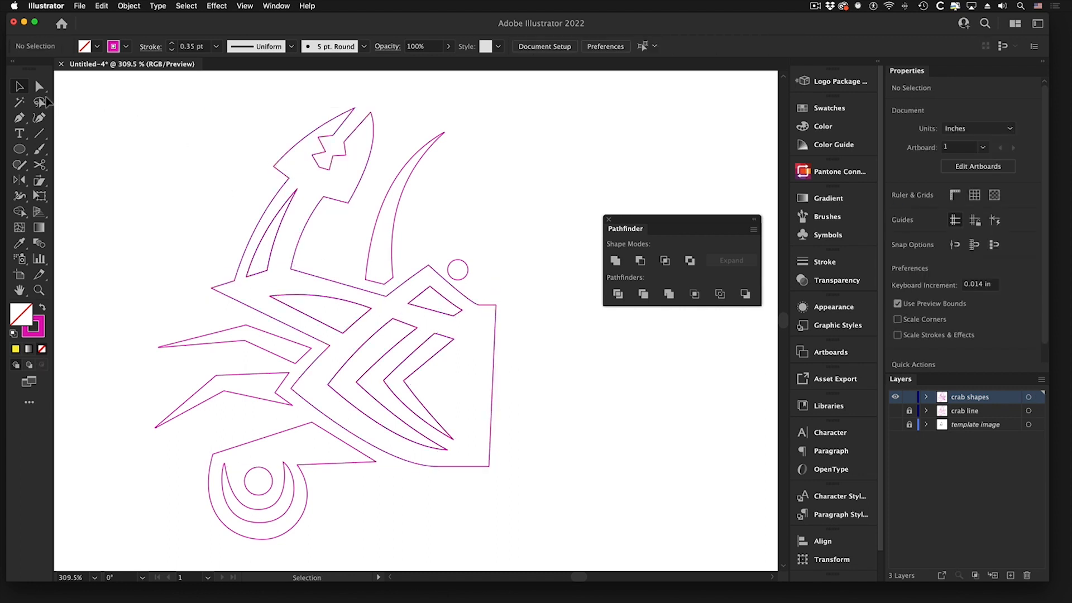
{"action": "left_click", "coordinate": [20, 86]}
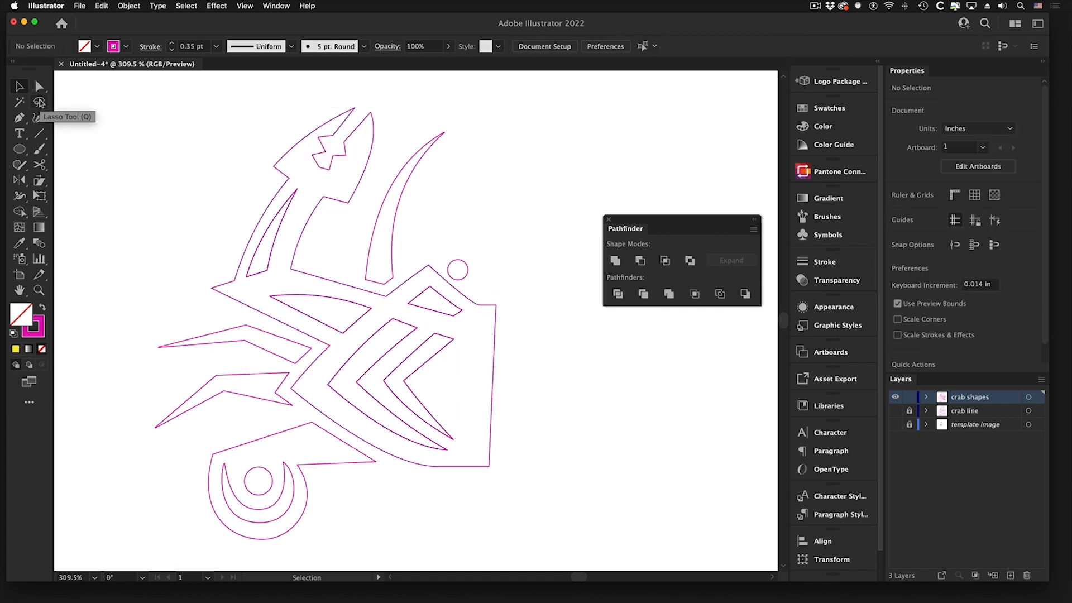
Lasso individual inner cut-outs of the crab body to examine them as separate paths, then clear the selection.
{"action": "left_click", "coordinate": [39, 103]}
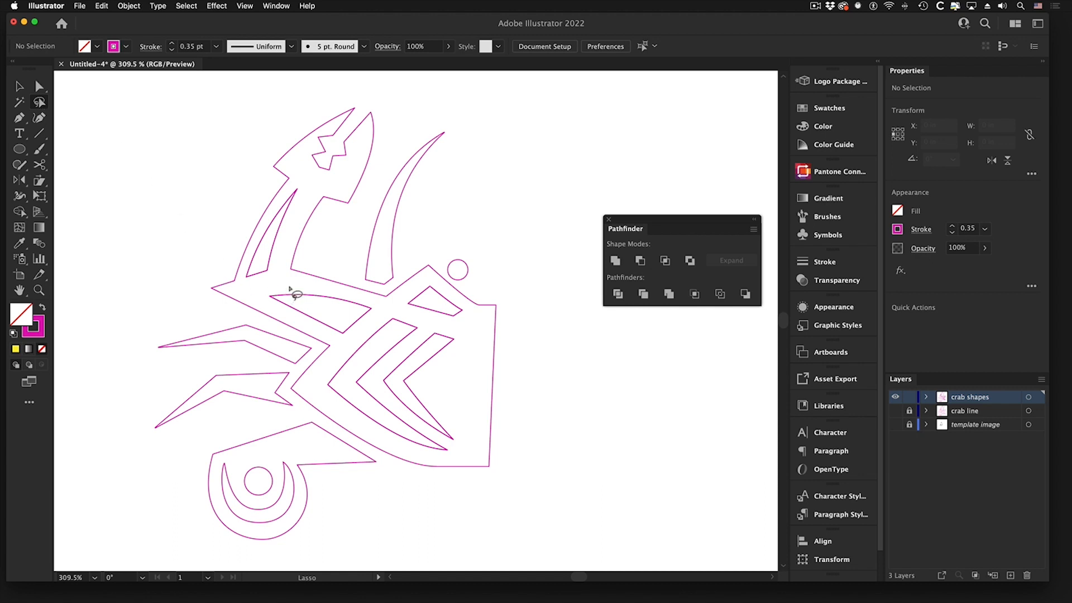
{"action": "mouse_move", "coordinate": [288, 286]}
{"action": "left_mouse_down"}
{"action": "mouse_move", "coordinate": [267, 292]}
{"action": "mouse_move", "coordinate": [330, 339]}
{"action": "mouse_move", "coordinate": [356, 337]}
{"action": "mouse_move", "coordinate": [382, 311]}
{"action": "mouse_move", "coordinate": [304, 286]}
{"action": "left_mouse_up"}
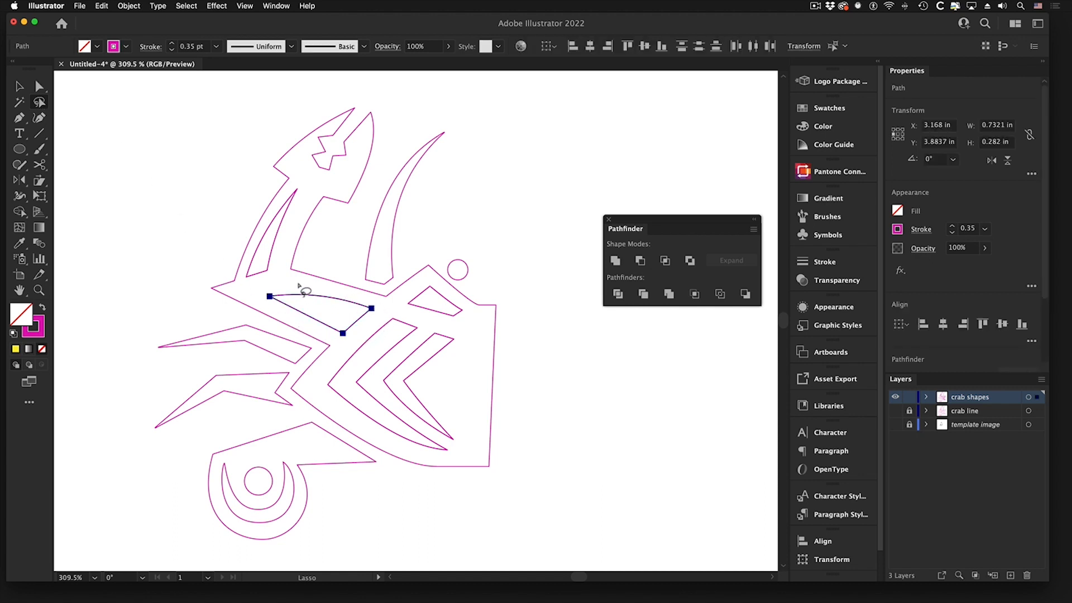
{"action": "left_click", "coordinate": [311, 282]}
{"action": "mouse_move", "coordinate": [309, 177]}
{"action": "left_mouse_down"}
{"action": "mouse_move", "coordinate": [245, 232]}
{"action": "mouse_move", "coordinate": [223, 278]}
{"action": "mouse_move", "coordinate": [245, 314]}
{"action": "mouse_move", "coordinate": [283, 330]}
{"action": "mouse_move", "coordinate": [262, 289]}
{"action": "mouse_move", "coordinate": [280, 278]}
{"action": "mouse_move", "coordinate": [308, 180]}
{"action": "left_mouse_up"}
{"action": "left_click", "coordinate": [336, 211]}
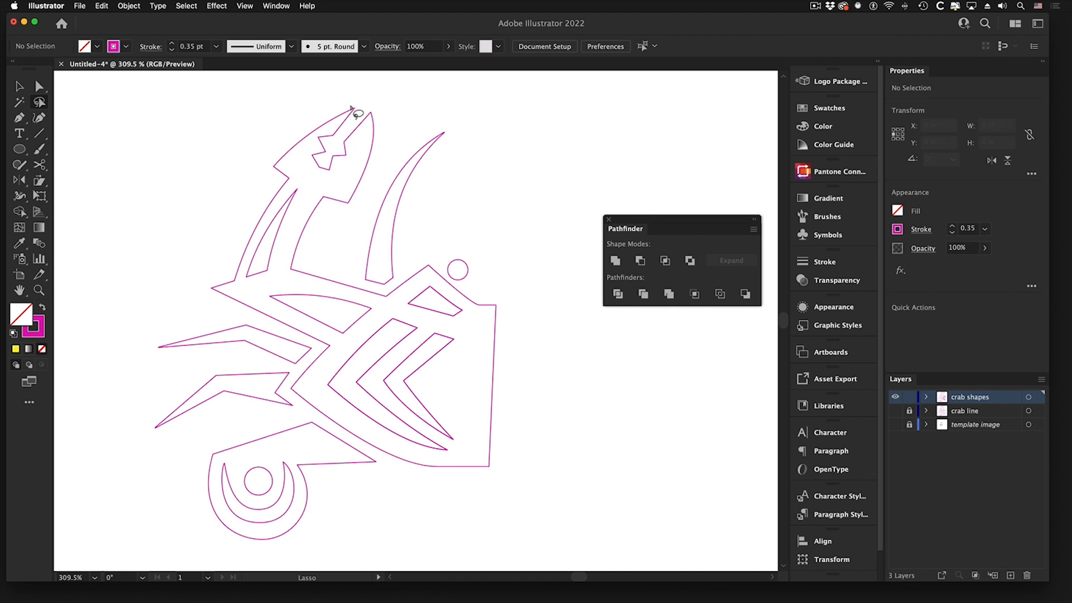
{"action": "mouse_move", "coordinate": [435, 278]}
{"action": "left_mouse_down"}
{"action": "mouse_move", "coordinate": [403, 305]}
{"action": "mouse_move", "coordinate": [453, 323]}
{"action": "mouse_move", "coordinate": [474, 311]}
{"action": "mouse_move", "coordinate": [441, 282]}
{"action": "mouse_move", "coordinate": [352, 343]}
{"action": "mouse_move", "coordinate": [317, 389]}
{"action": "mouse_move", "coordinate": [359, 427]}
{"action": "mouse_move", "coordinate": [445, 459]}
{"action": "mouse_move", "coordinate": [467, 441]}
{"action": "mouse_move", "coordinate": [454, 369]}
{"action": "mouse_move", "coordinate": [465, 337]}
{"action": "mouse_move", "coordinate": [402, 311]}
{"action": "left_mouse_up"}
{"action": "left_click", "coordinate": [445, 242]}
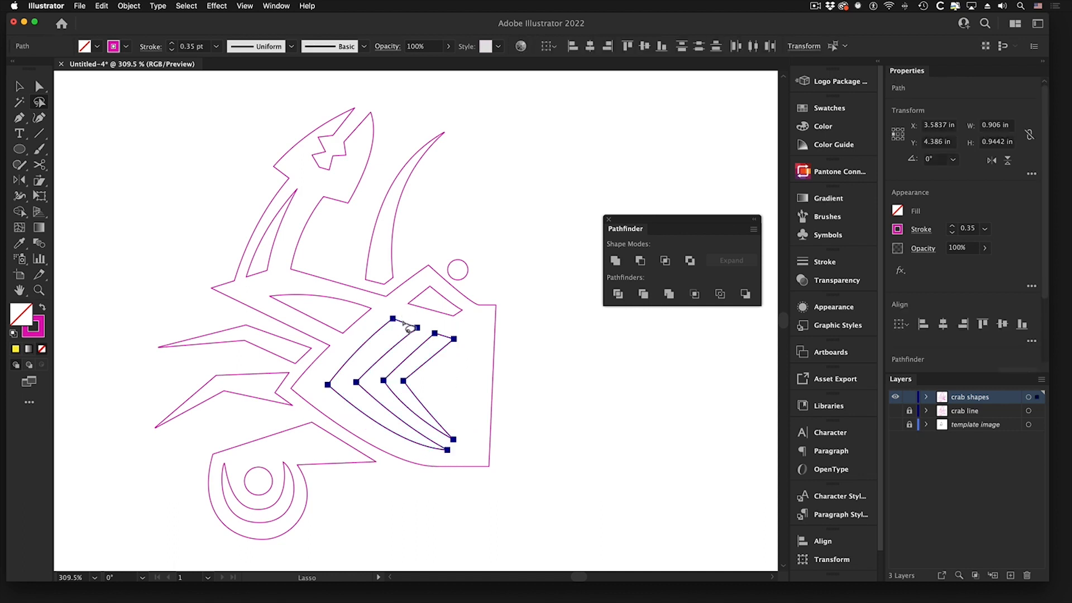
{"action": "left_click", "coordinate": [414, 360]}
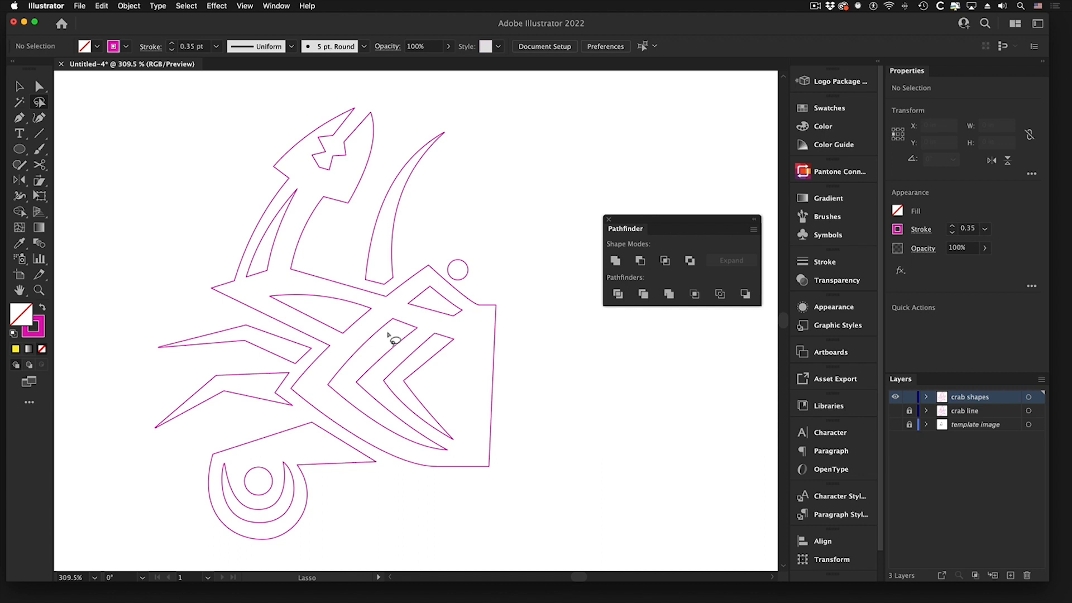
Nudge the body compound path to about X 2.71 in, Y 3.69 in, undo the move and deselect it.
{"action": "left_click", "coordinate": [10, 88]}
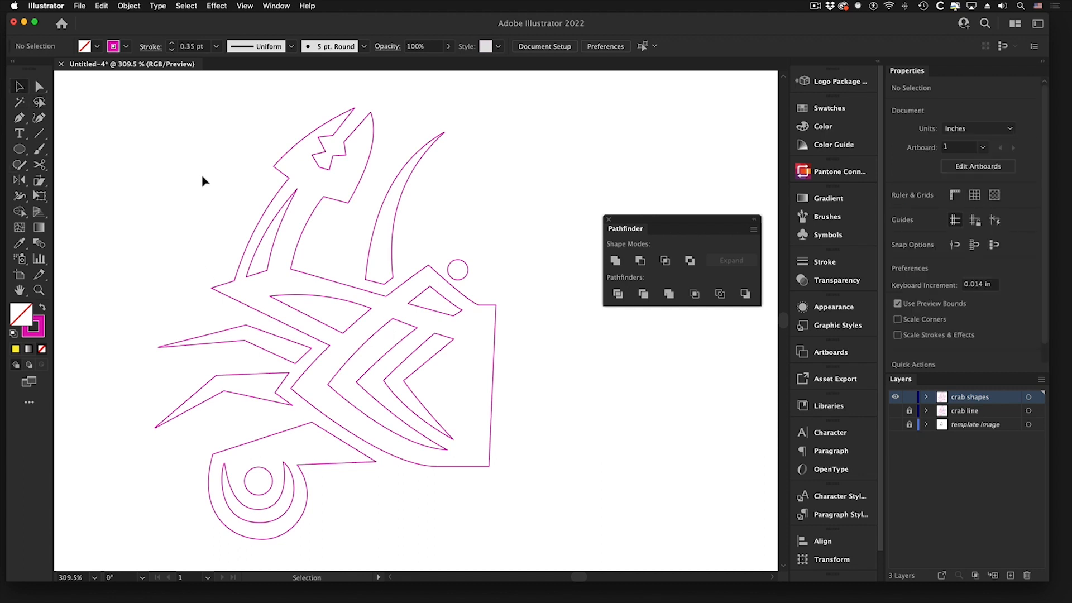
{"action": "left_click", "coordinate": [396, 289]}
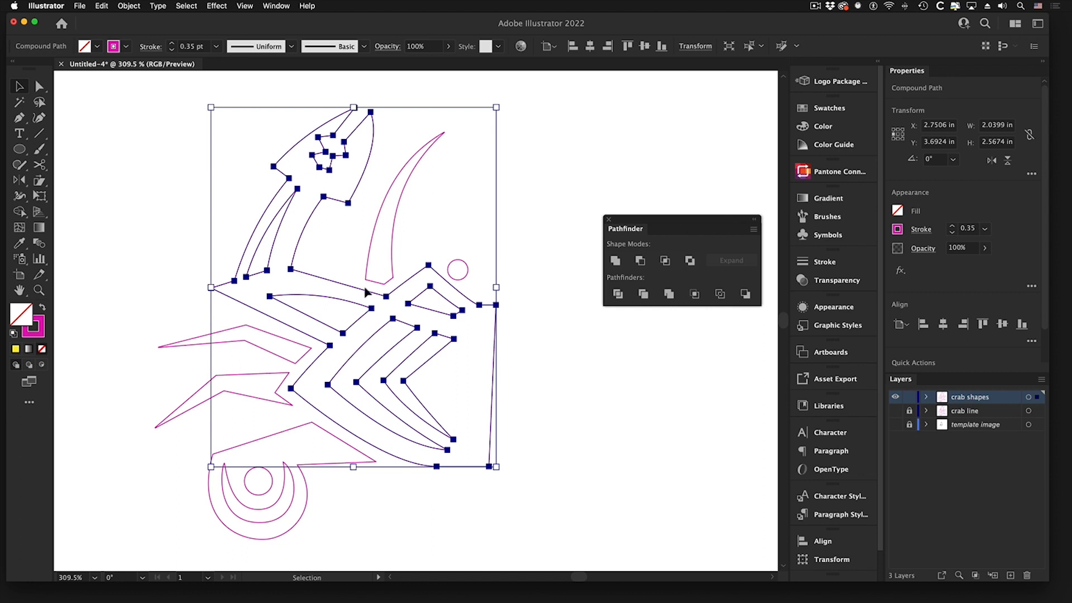
{"action": "mouse_move", "coordinate": [336, 283]}
{"action": "left_mouse_down"}
{"action": "mouse_move", "coordinate": [505, 249]}
{"action": "mouse_move", "coordinate": [330, 282]}
{"action": "left_mouse_up"}
{"action": "left_click", "coordinate": [102, 6]}
{"action": "left_click", "coordinate": [107, 18]}
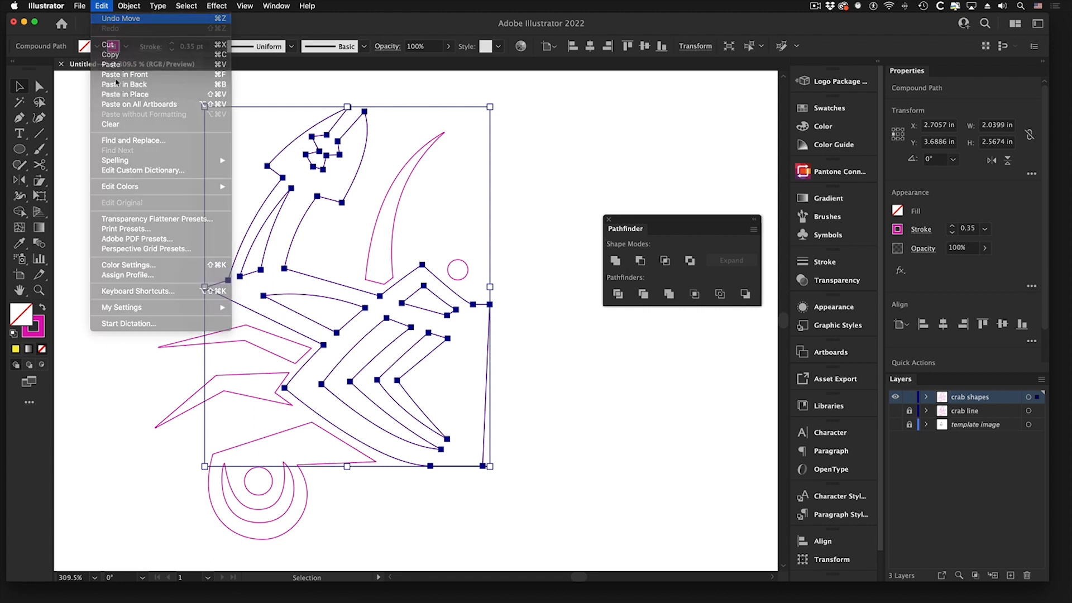
{"action": "left_click", "coordinate": [110, 209]}
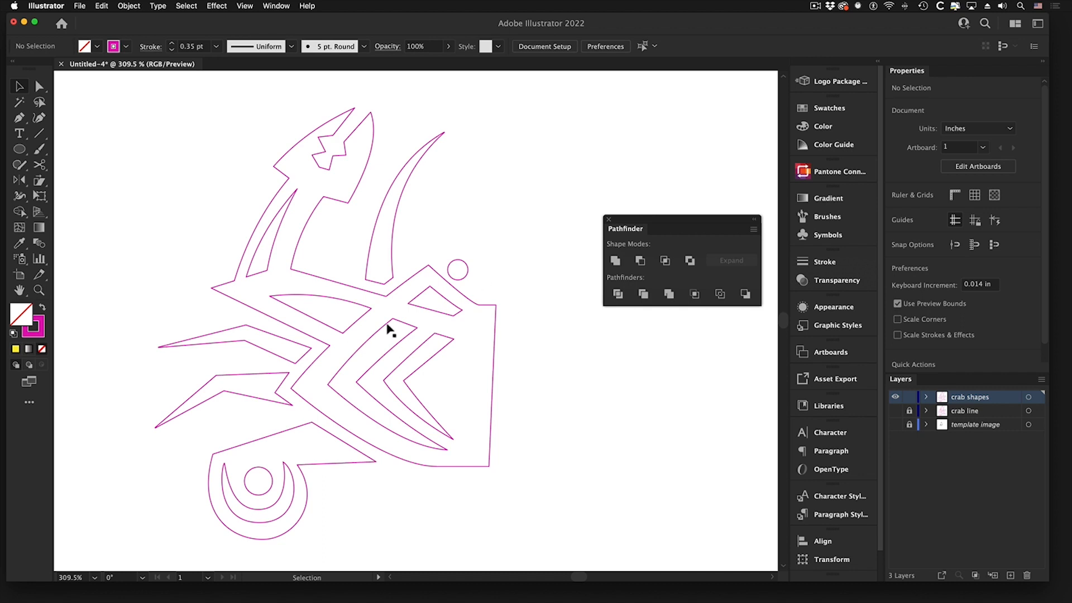
{"action": "left_click", "coordinate": [363, 291]}
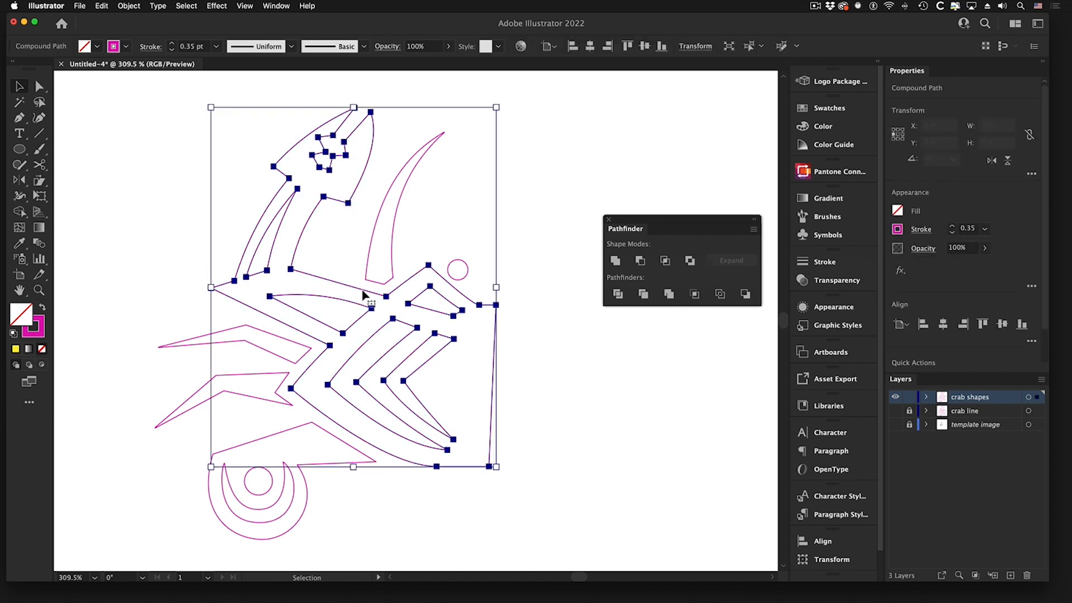
{"action": "left_click", "coordinate": [129, 176]}
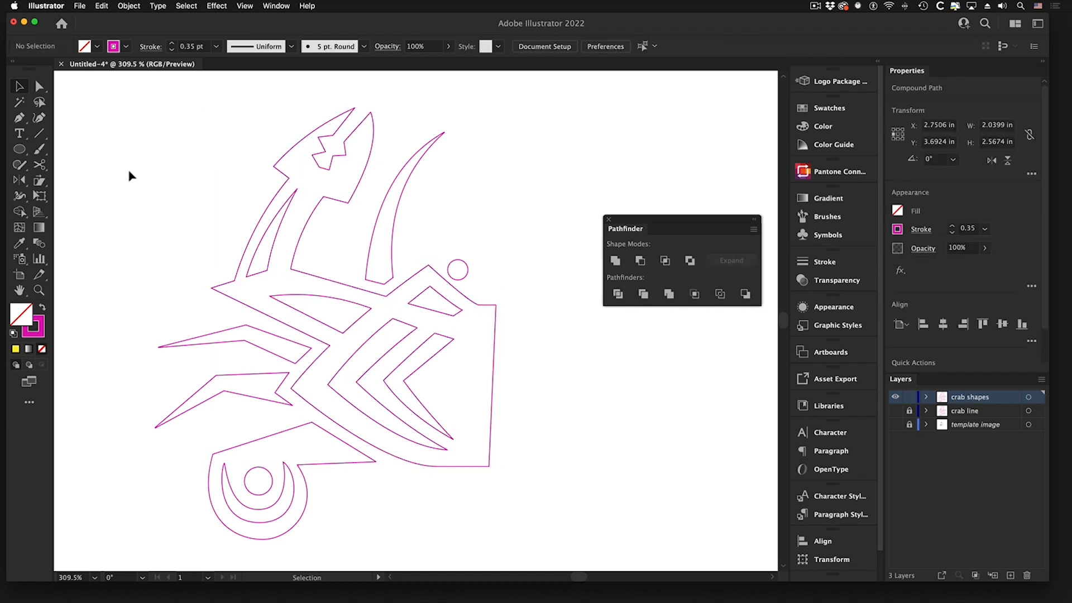
Select the lower leg and the lower claw outline in turn to examine them as separate paths, then clear the selection.
{"action": "left_click", "coordinate": [258, 329]}
{"action": "left_click", "coordinate": [257, 374]}
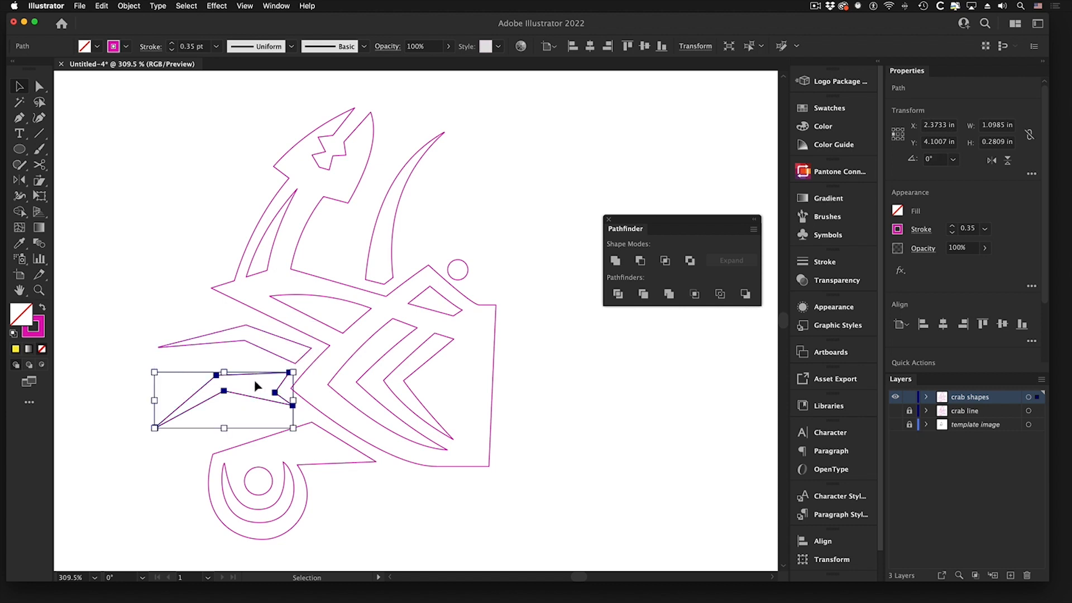
{"action": "left_click", "coordinate": [260, 440]}
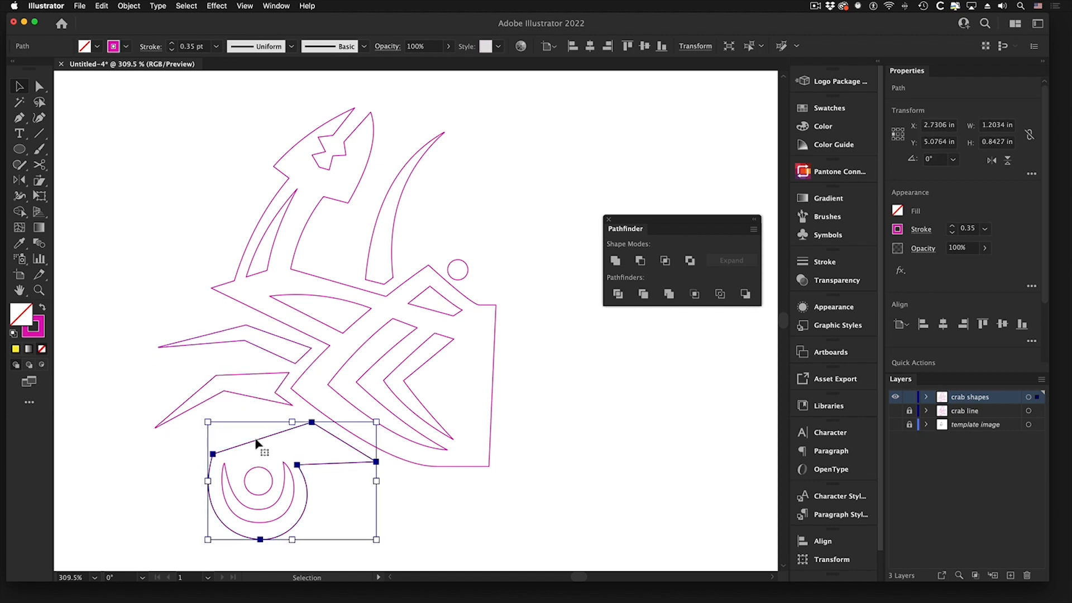
{"action": "left_click", "coordinate": [160, 314]}
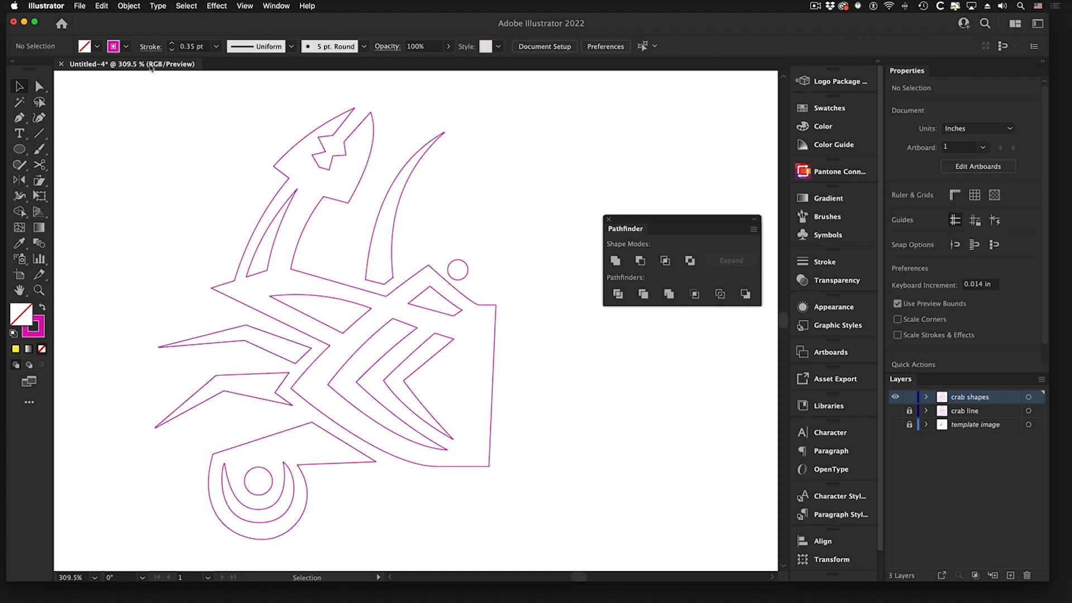
Set the stroke of the crab body compound path to None and deselect it.
{"action": "left_click", "coordinate": [294, 152]}
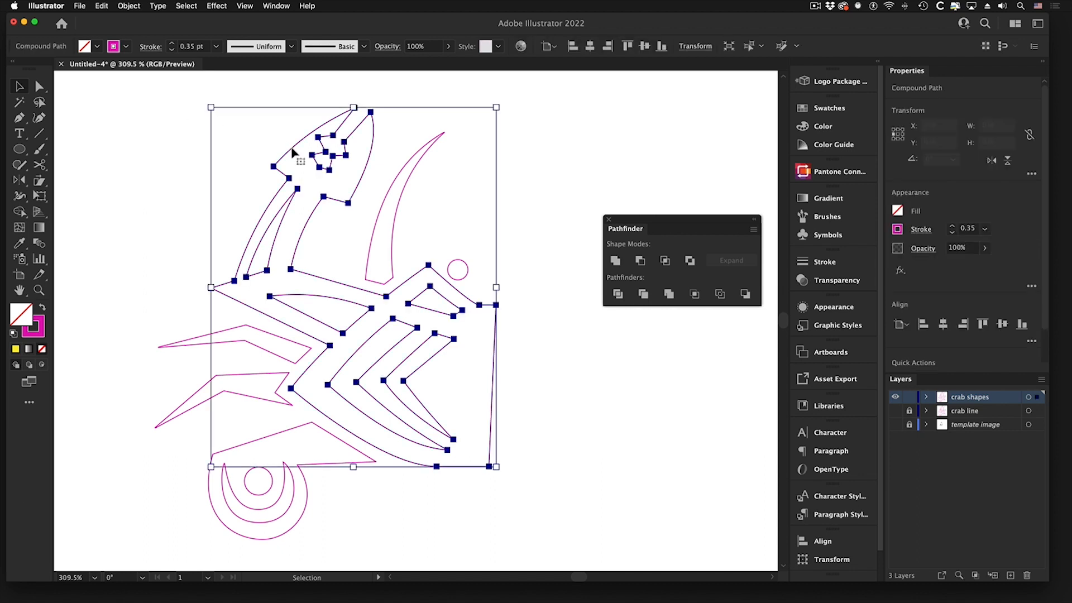
{"action": "left_click", "coordinate": [42, 328]}
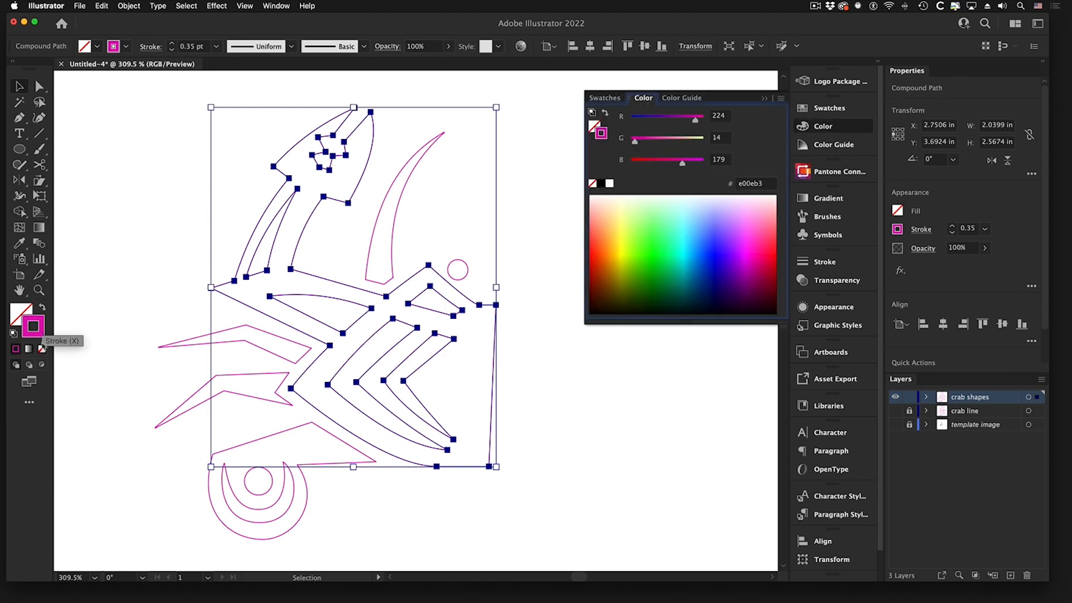
{"action": "left_click", "coordinate": [42, 349]}
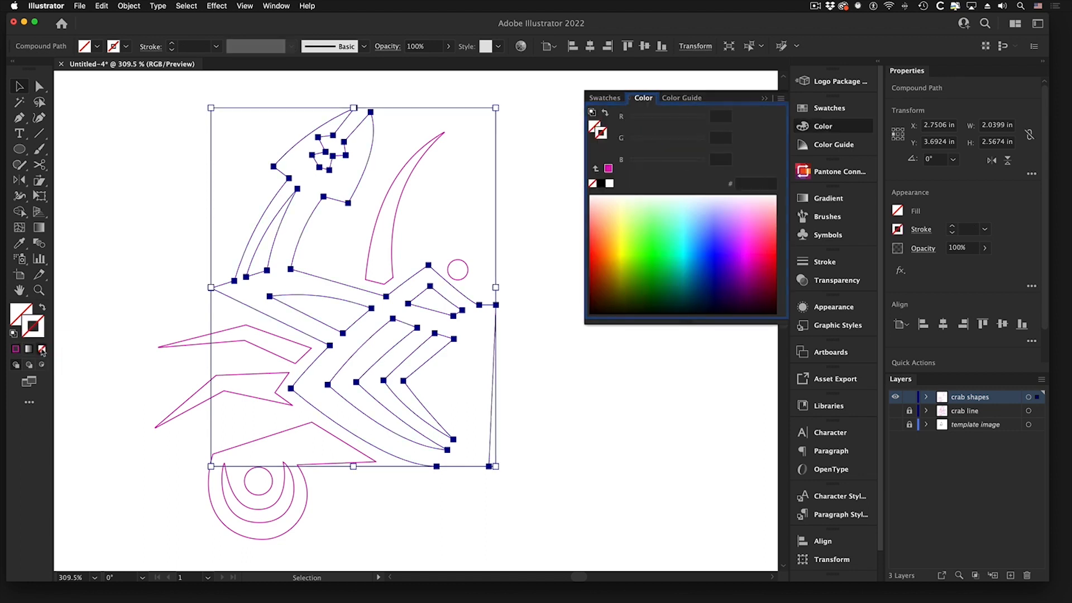
{"action": "left_click", "coordinate": [130, 270]}
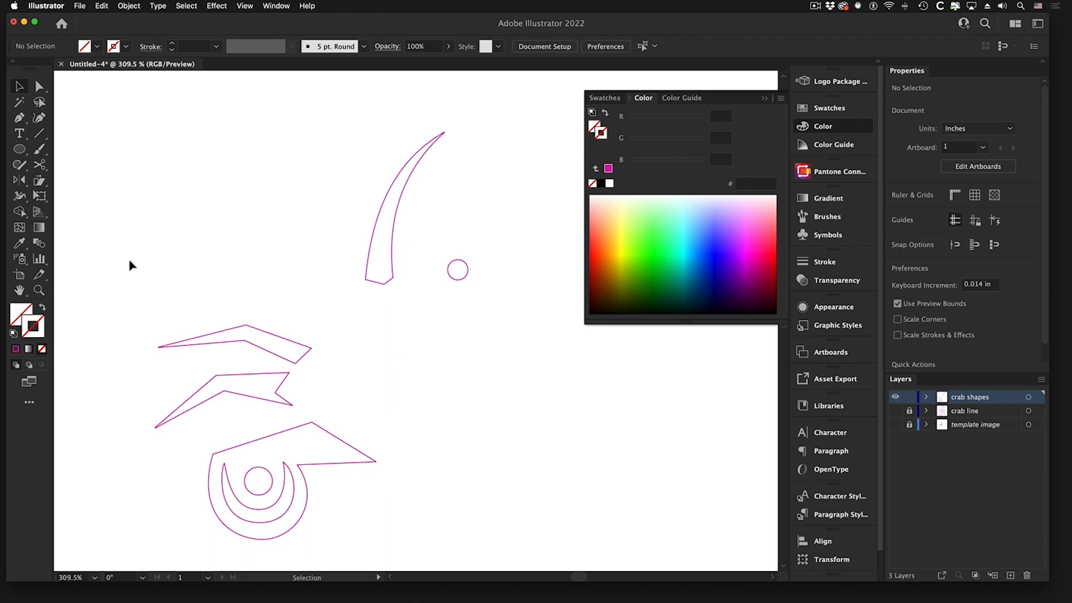
Compare Outline and Preview views repeatedly to examine the body path that has neither fill nor stroke, finishing in Preview.
{"action": "key", "text": "super+y"}
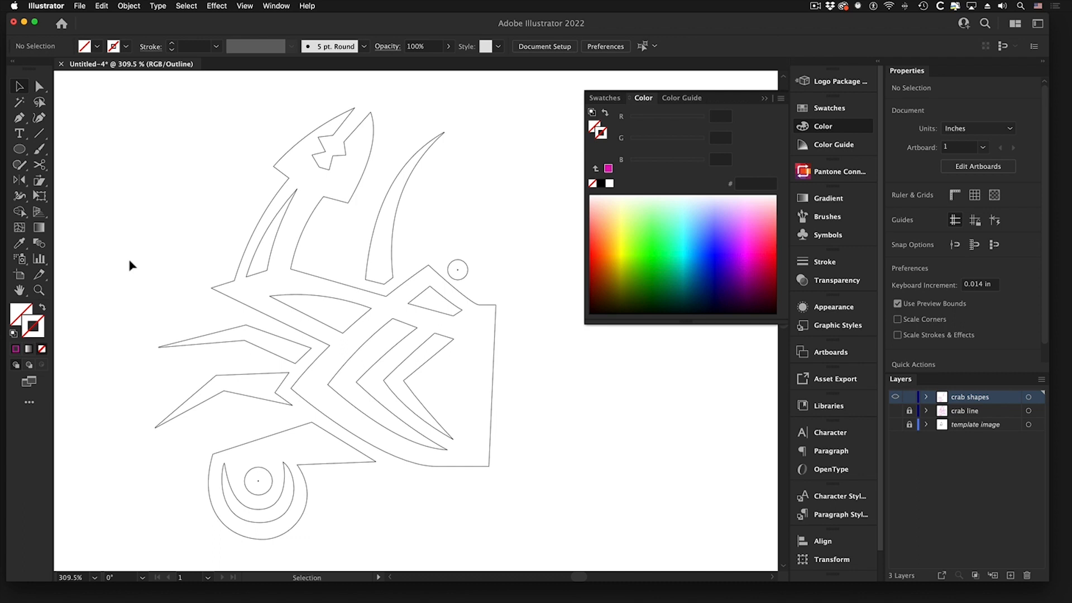
{"action": "key", "text": "a"}
{"action": "key", "text": "super+y"}
{"action": "key", "text": "super+y"}
{"action": "key", "text": "super+y"}
{"action": "key", "text": "super+y"}
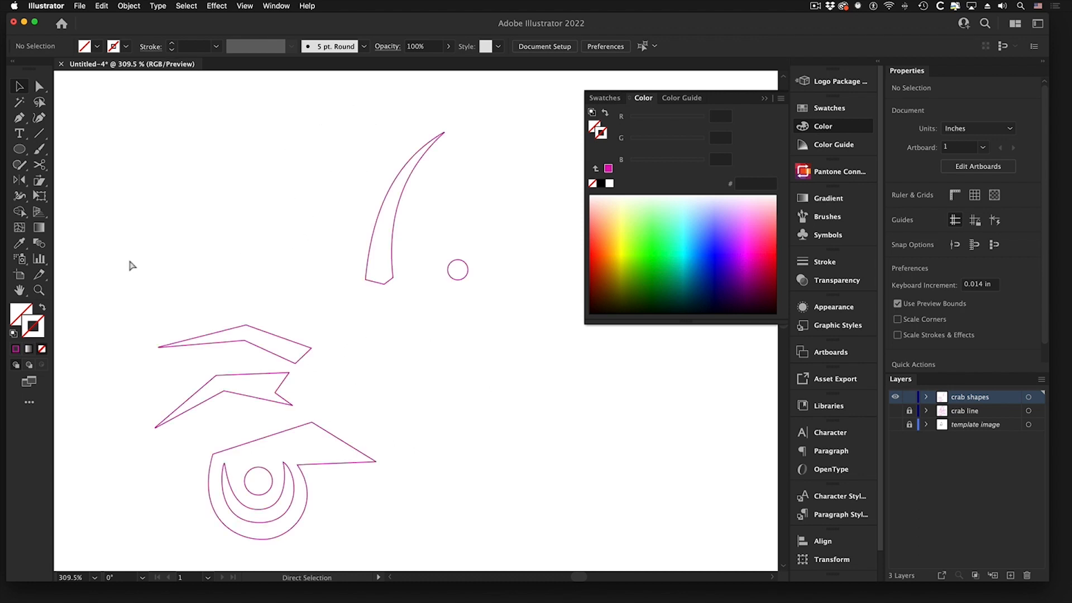
{"action": "key", "text": "super+y"}
{"action": "key", "text": "super+y"}
{"action": "key", "text": "super+y"}
{"action": "key", "text": "super+y"}
{"action": "key", "text": "super+y"}
{"action": "key", "text": "super+y"}
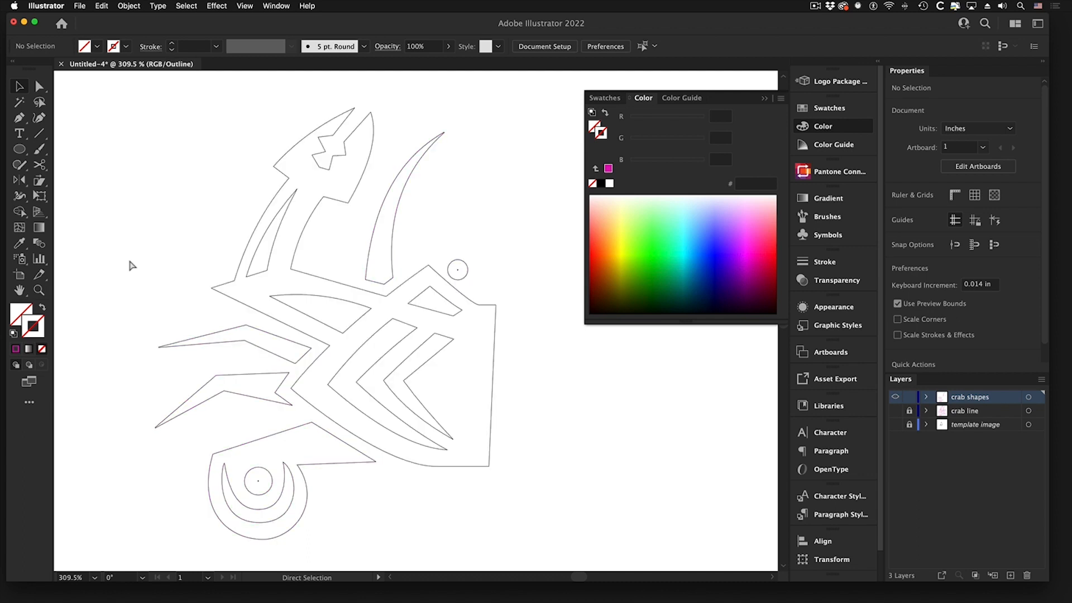
{"action": "key", "text": "super+y"}
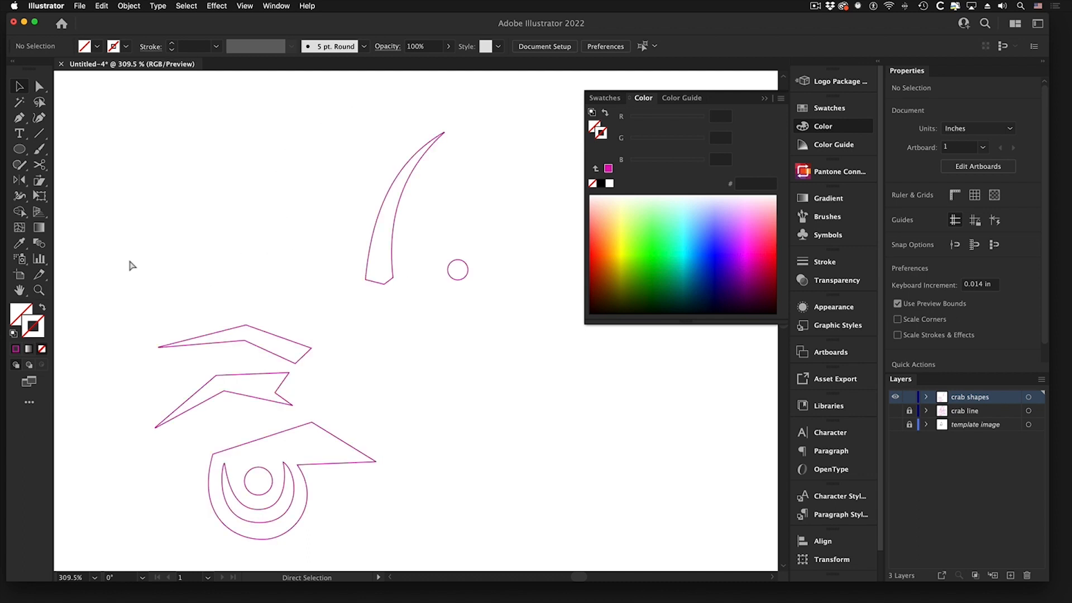
Apply the blue C=85 M=50 Y=0 K=0 swatch to the body compound path's stroke and make that swatch global.
{"action": "left_click_drag", "start_coordinate": [233, 204], "coordinate": [311, 301]}
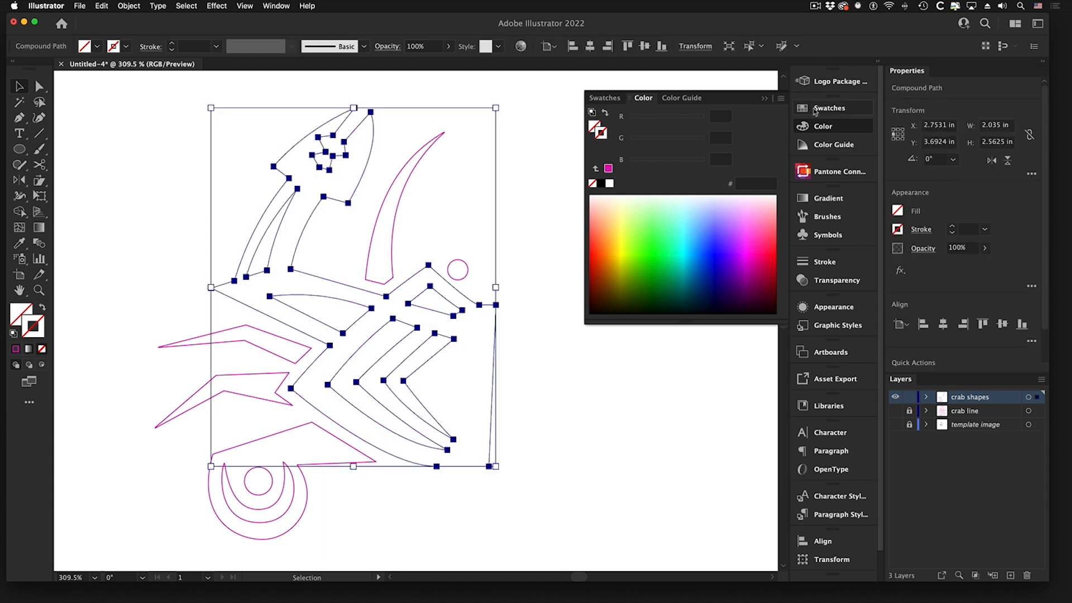
{"action": "left_click", "coordinate": [832, 112]}
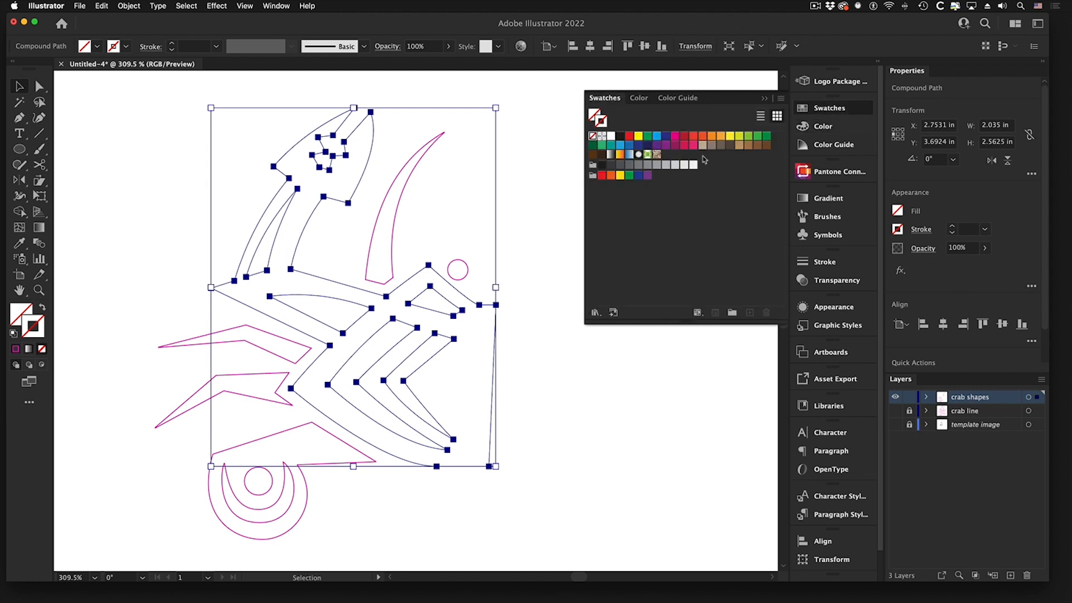
{"action": "double_click", "coordinate": [628, 147]}
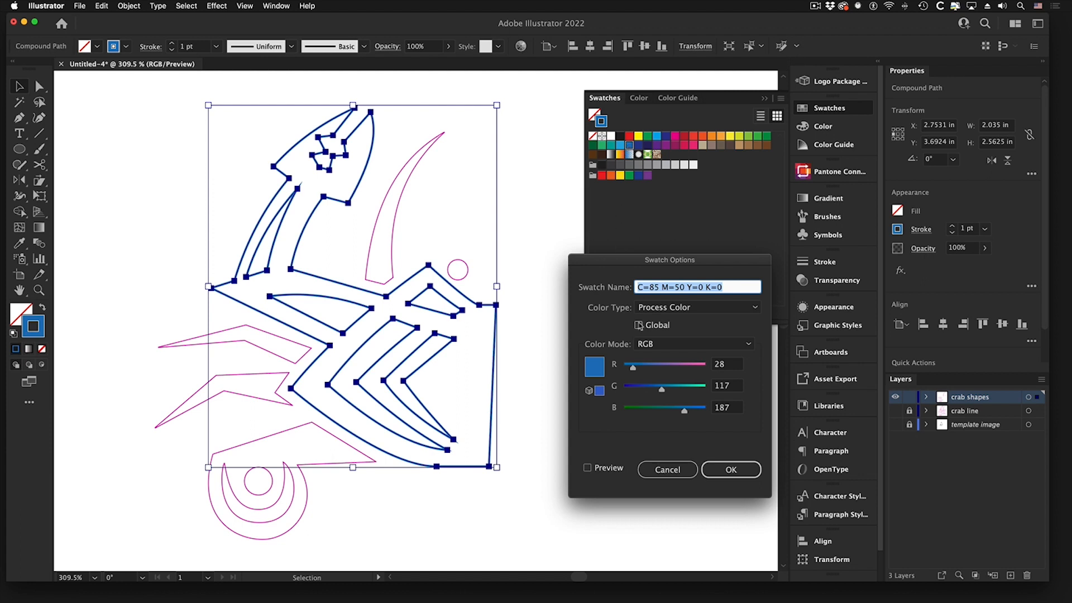
{"action": "left_click", "coordinate": [640, 326]}
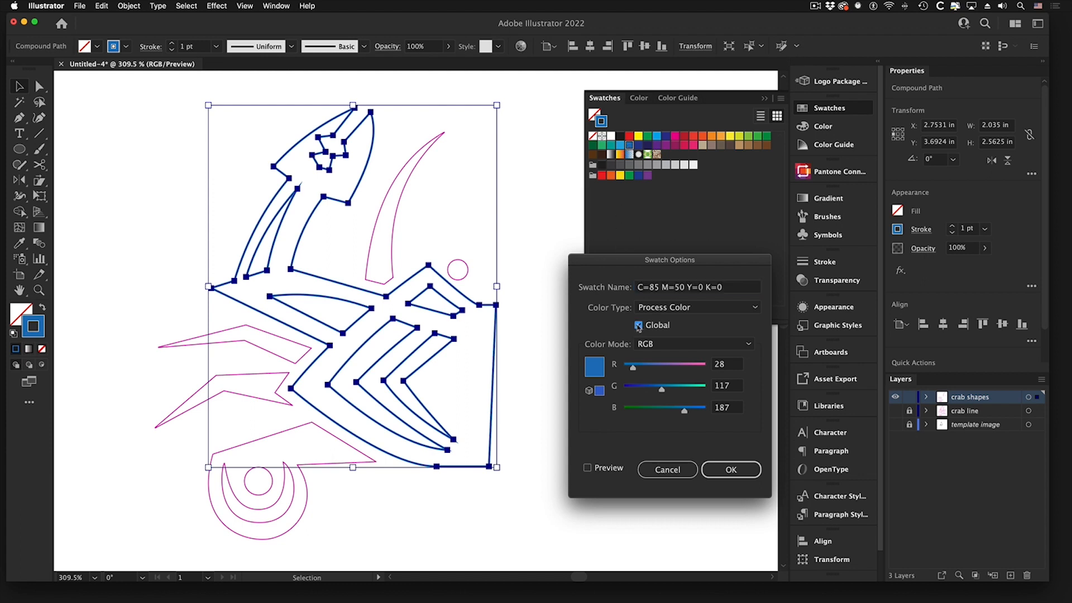
{"action": "left_click", "coordinate": [730, 469]}
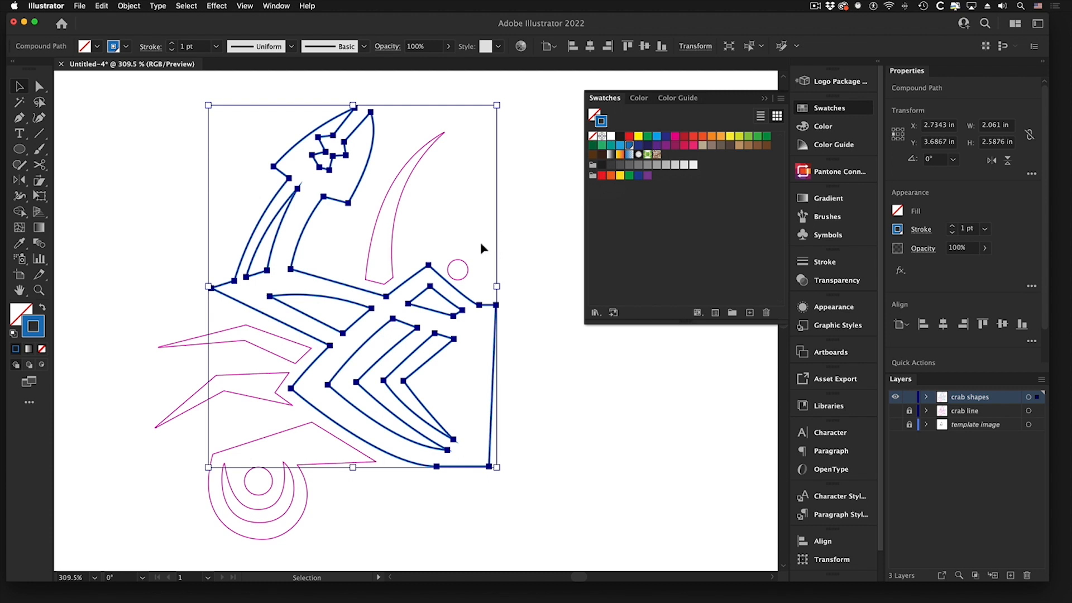
{"action": "left_click", "coordinate": [140, 158]}
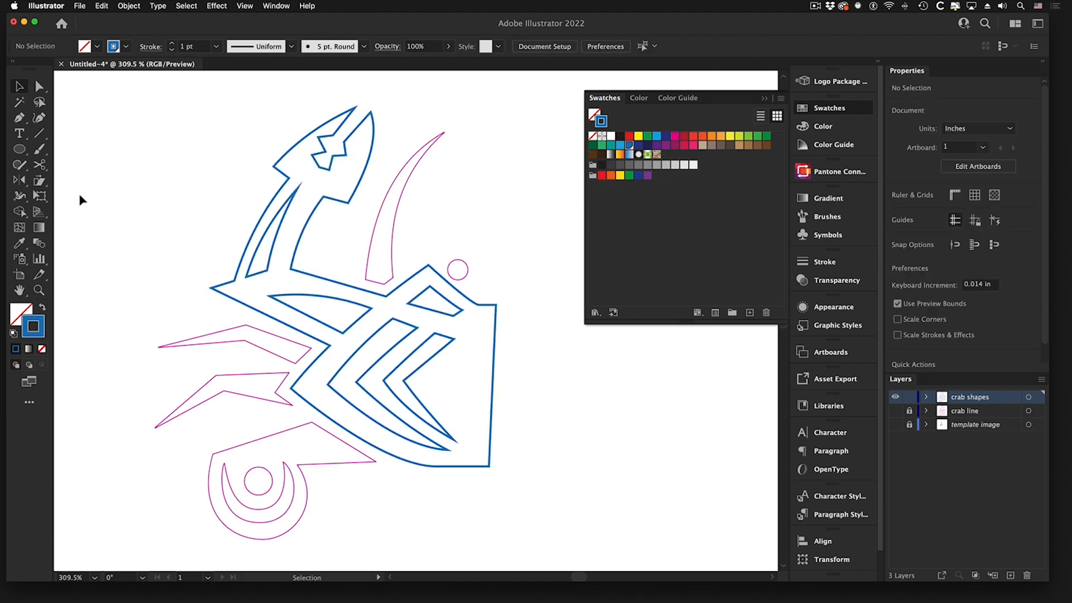
Apply the saved graphic style with the 0.35 pt magenta stroke and no fill to the body compound path.
{"action": "left_click", "coordinate": [288, 178]}
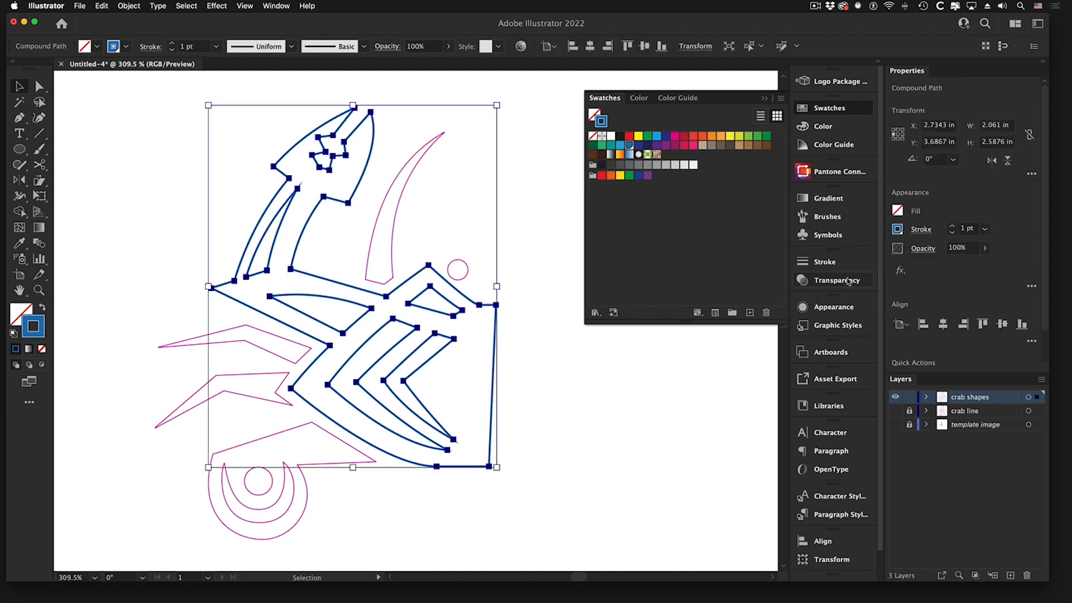
{"action": "left_click", "coordinate": [836, 329]}
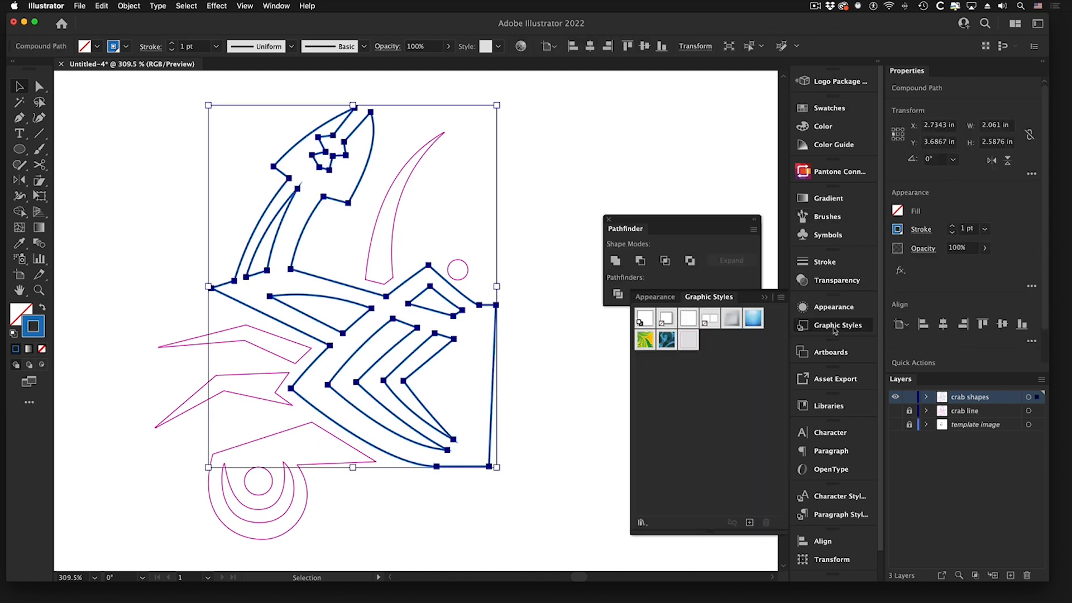
{"action": "left_click", "coordinate": [686, 341]}
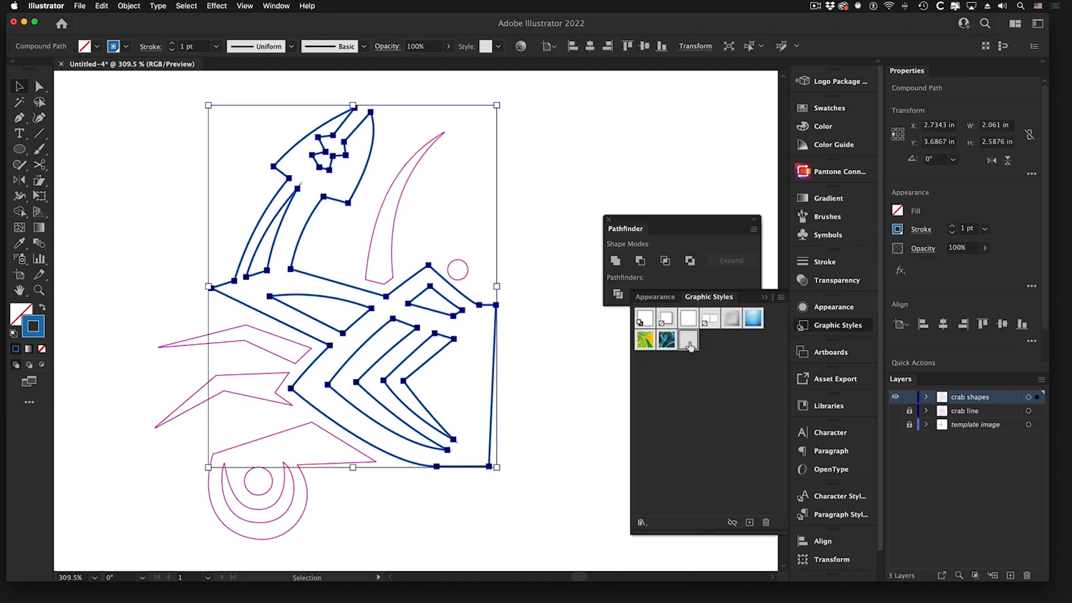
{"action": "left_click", "coordinate": [564, 341]}
{"action": "left_click", "coordinate": [333, 163]}
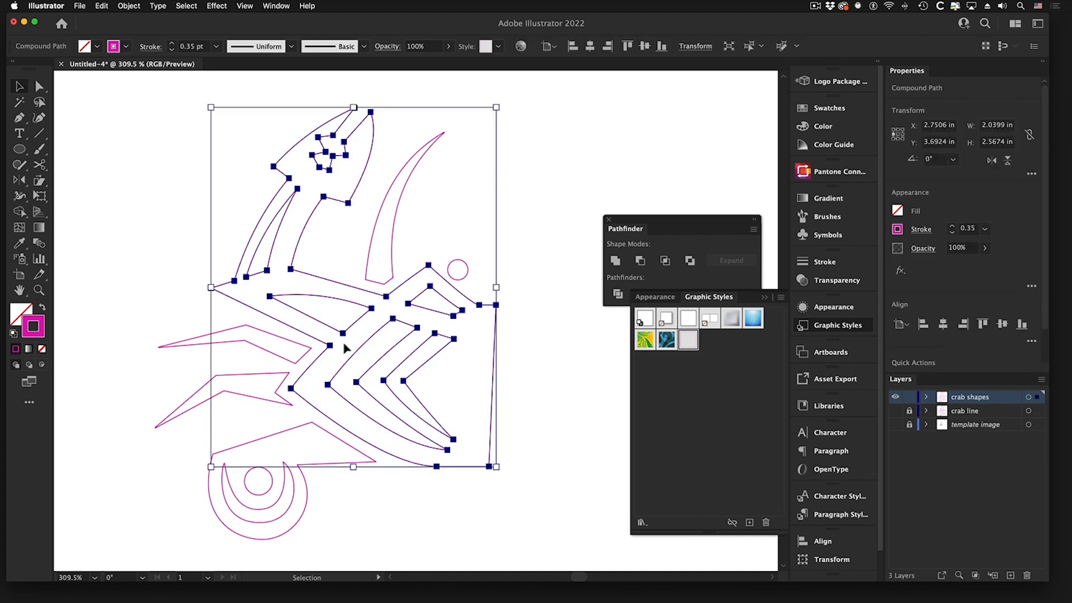
Set the body compound path's stroke to None, fill it with the global blue C=85 M=50 Y=0 K=0 swatch, and deselect it.
{"action": "left_click", "coordinate": [813, 108]}
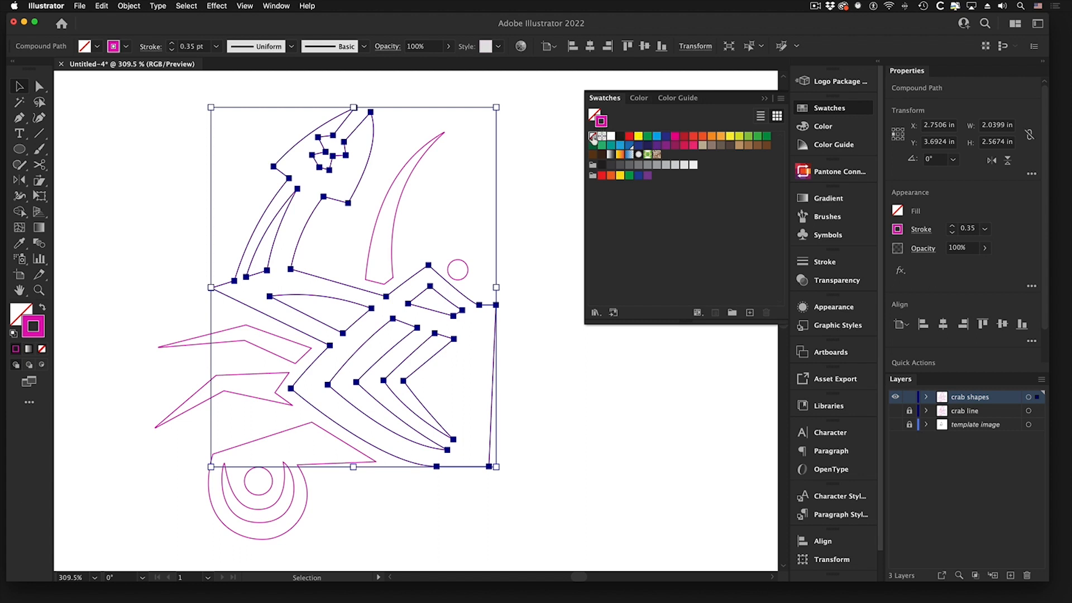
{"action": "left_click", "coordinate": [594, 136]}
{"action": "left_click", "coordinate": [593, 114]}
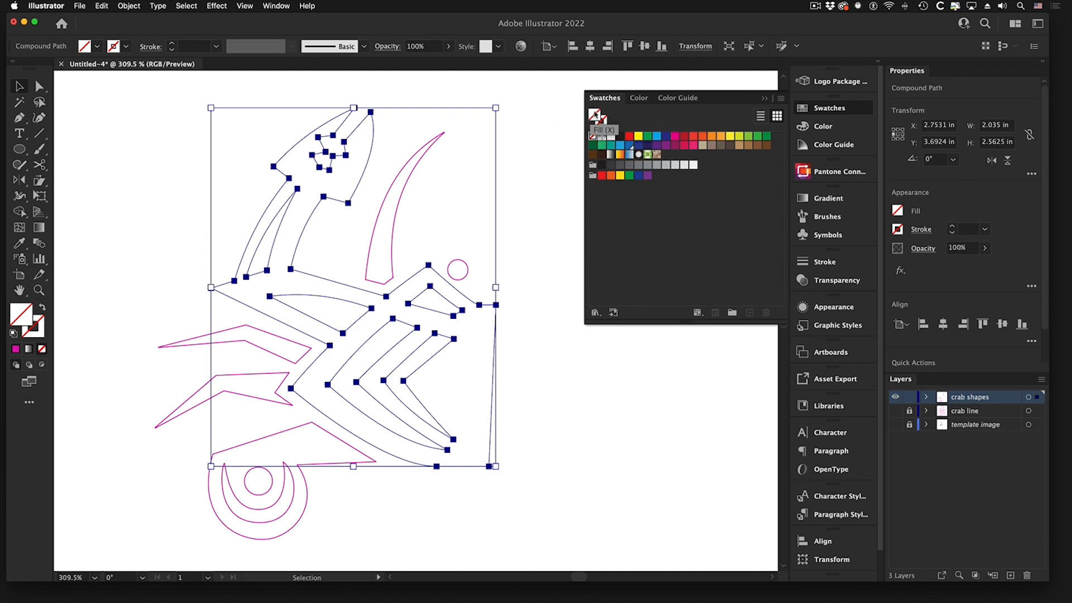
{"action": "left_click", "coordinate": [631, 148]}
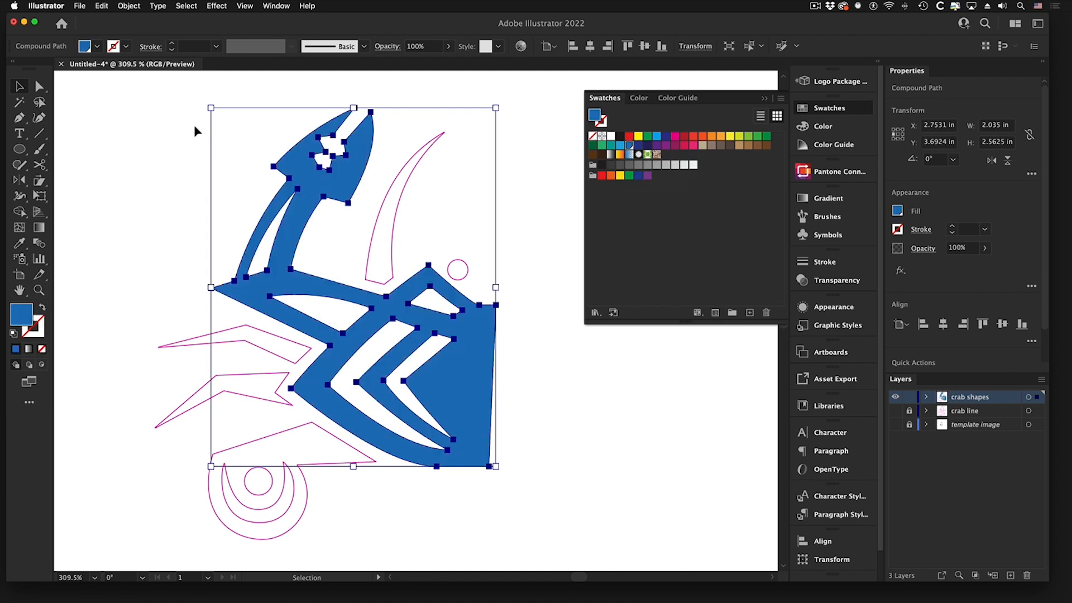
{"action": "left_click", "coordinate": [175, 127]}
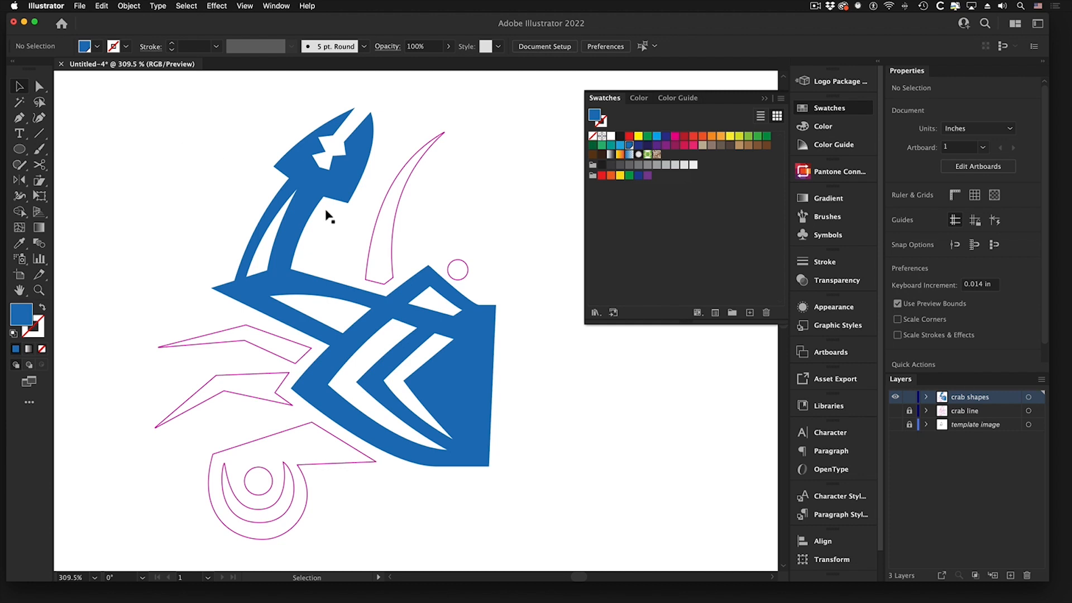
Remove the stroke from the curved antenna and the small circle above the body, and fill both with the global blue swatch.
{"action": "left_click", "coordinate": [381, 217]}
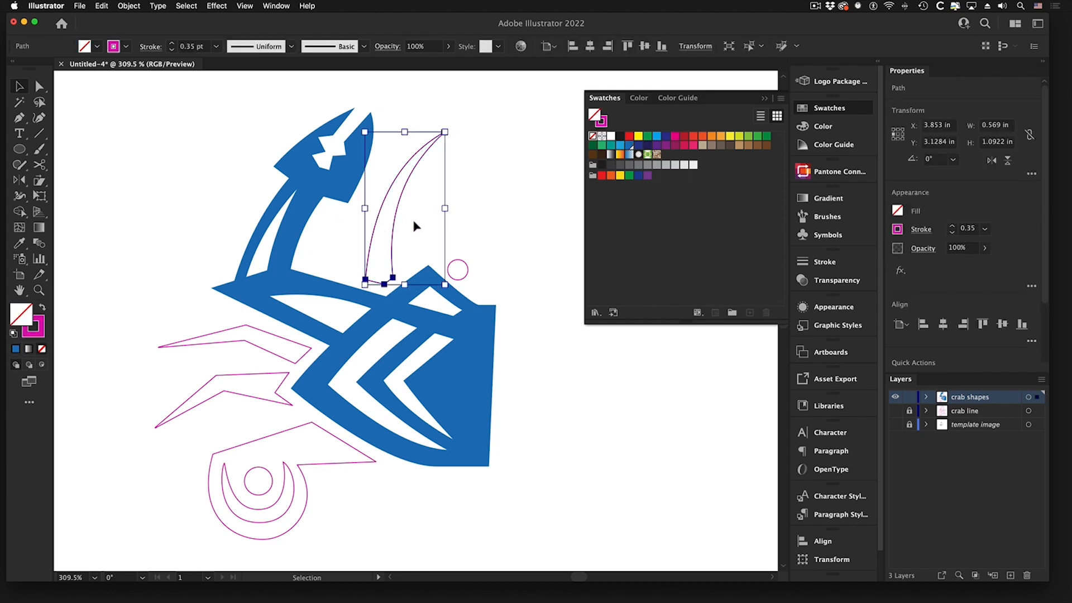
{"action": "left_click", "coordinate": [458, 270]}
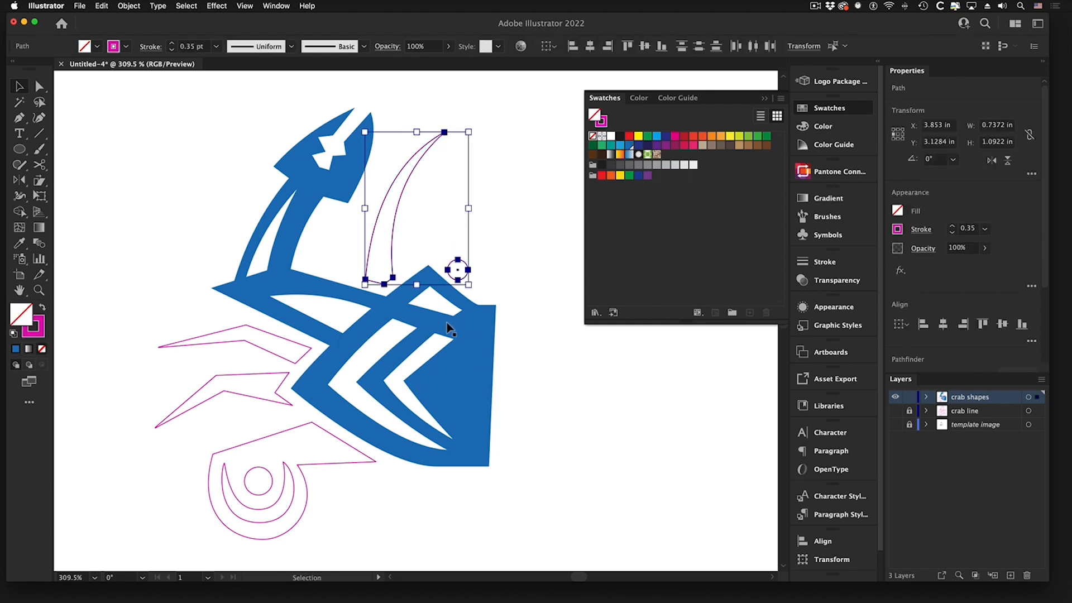
{"action": "left_click", "coordinate": [602, 121]}
{"action": "left_click", "coordinate": [592, 136]}
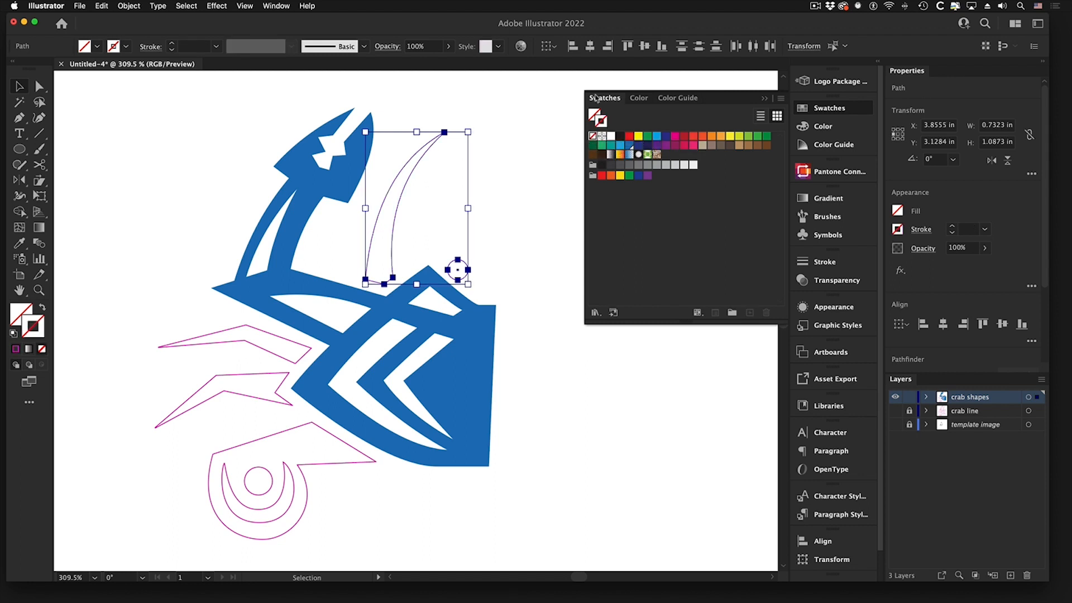
{"action": "left_click", "coordinate": [594, 115]}
{"action": "left_click", "coordinate": [629, 145]}
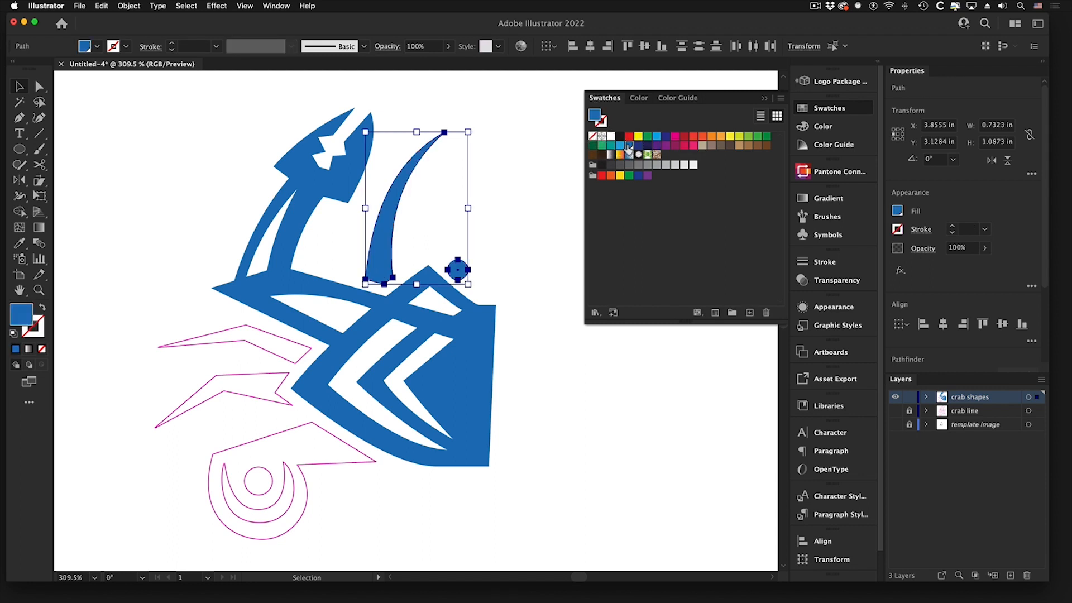
Remove the strokes from both legs, the lower rounded shape and its inner crescent and circle, fill them with the global blue swatch, and deselect.
{"action": "left_click", "coordinate": [270, 350]}
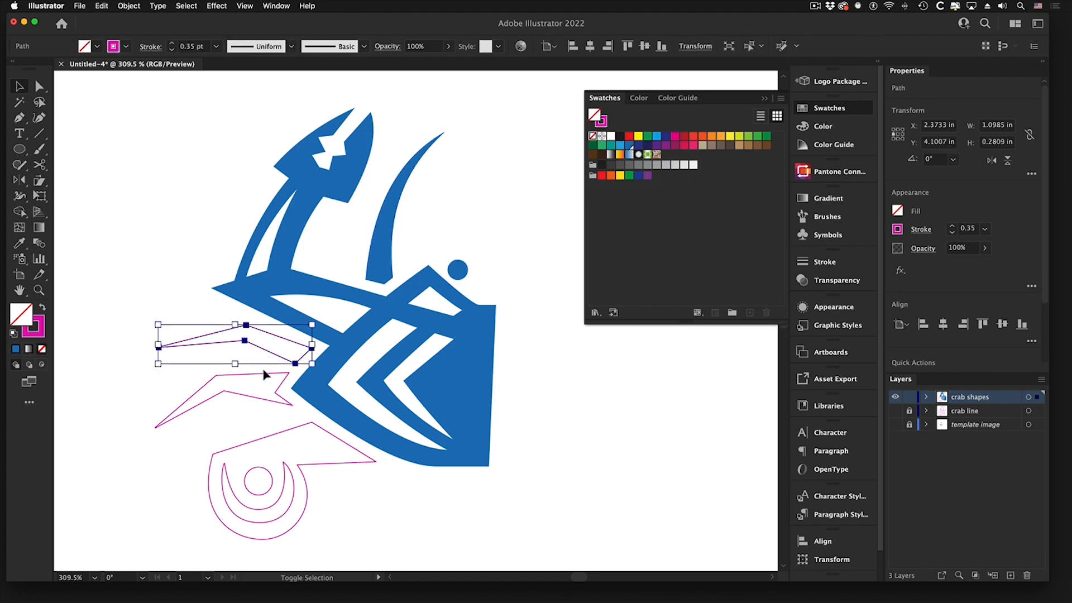
{"action": "left_click", "coordinate": [266, 377], "text": "shift"}
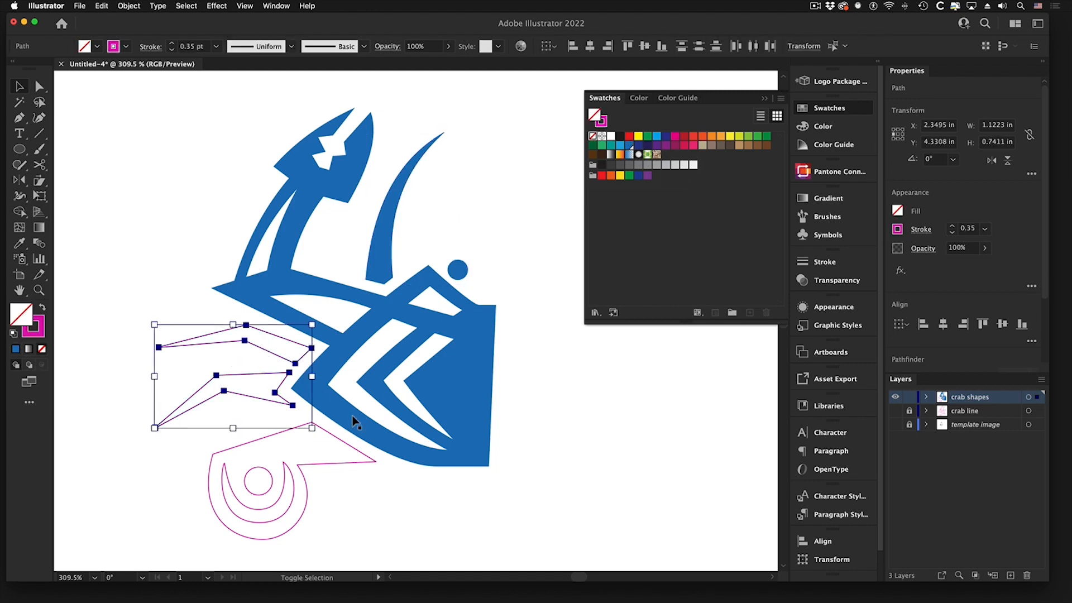
{"action": "left_click", "coordinate": [333, 439], "text": "shift"}
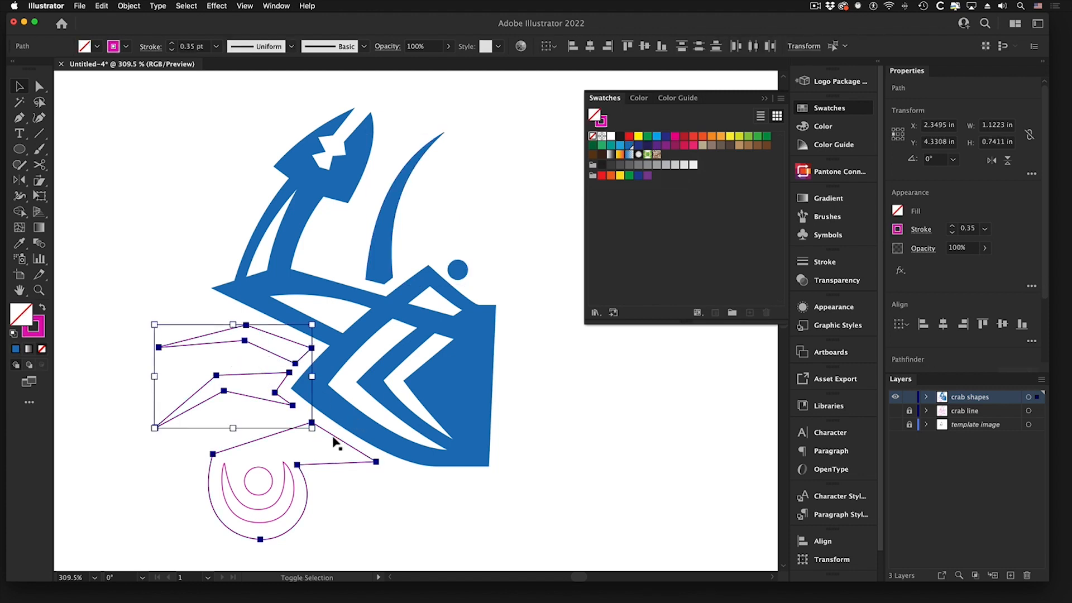
{"action": "left_click", "coordinate": [273, 481], "text": "shift"}
{"action": "left_click", "coordinate": [283, 484], "text": "shift"}
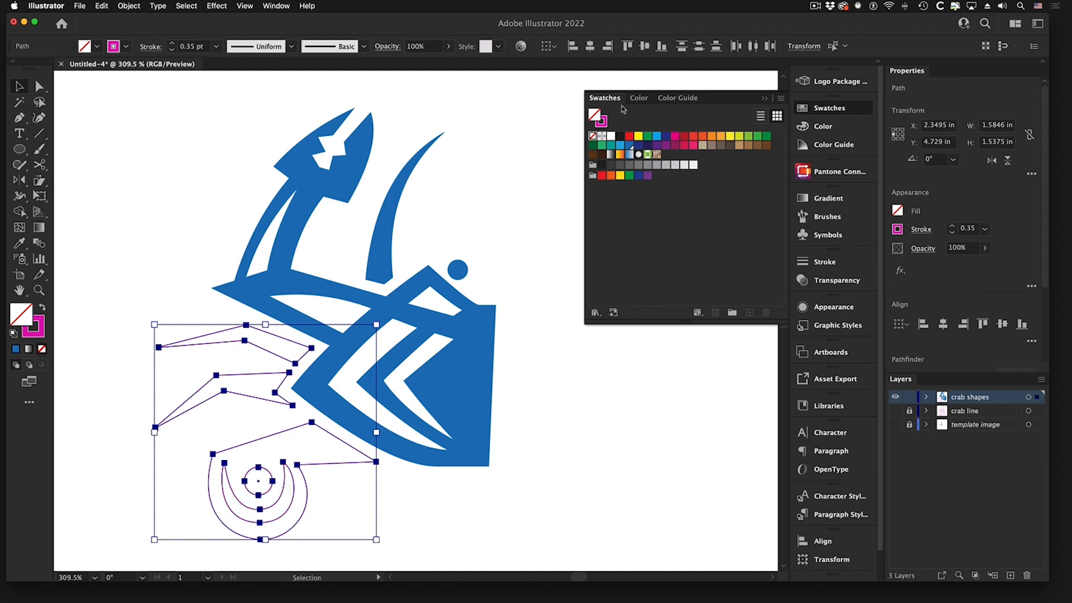
{"action": "left_click", "coordinate": [601, 122]}
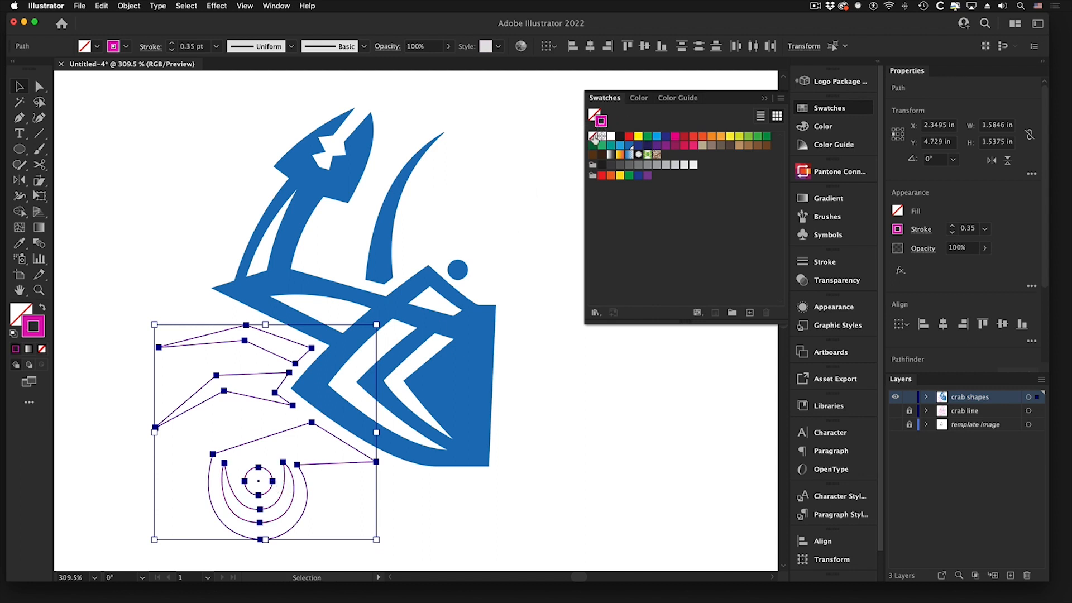
{"action": "left_click", "coordinate": [592, 136]}
{"action": "left_click", "coordinate": [594, 113]}
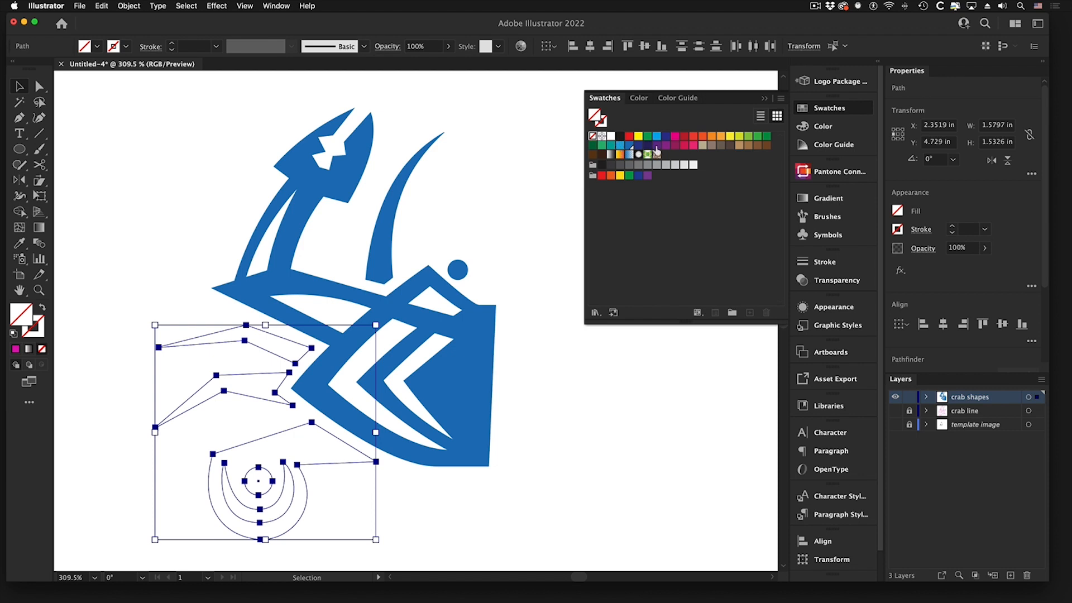
{"action": "left_click", "coordinate": [630, 146]}
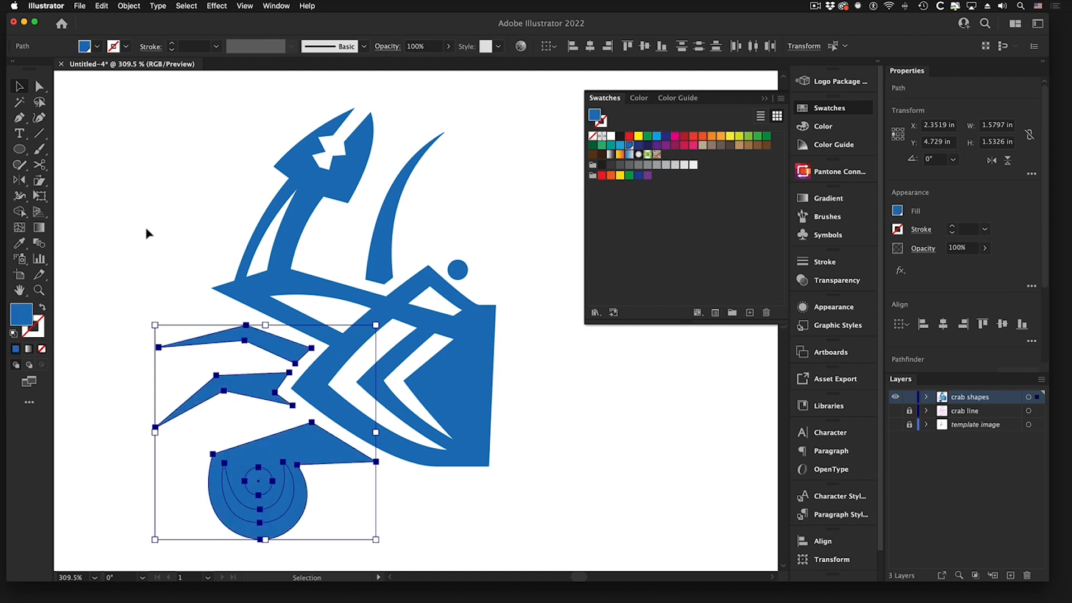
{"action": "left_click", "coordinate": [147, 231]}
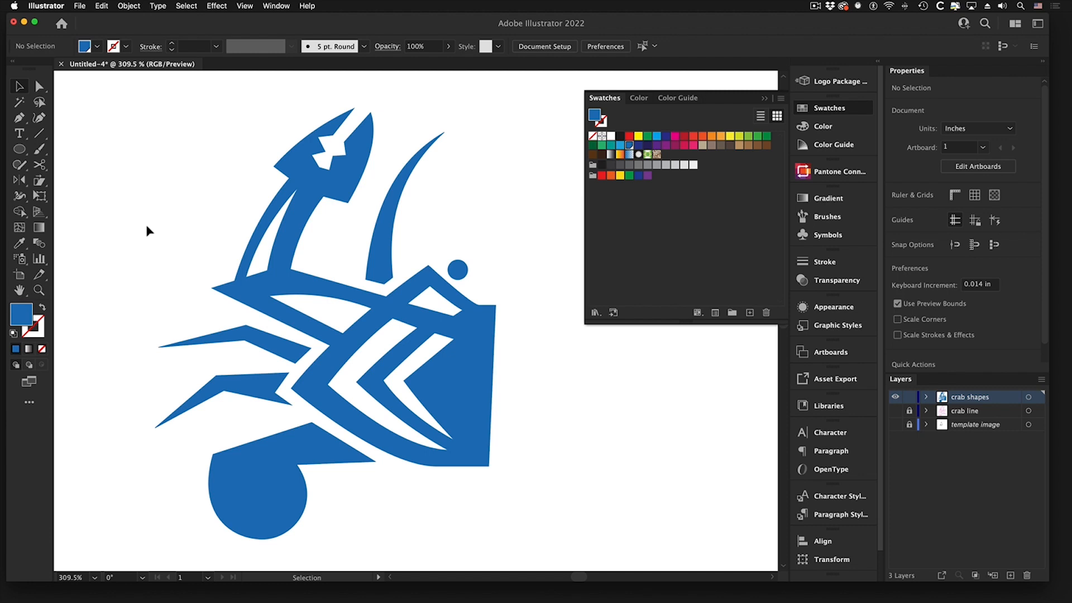
Fill the crescent and small circle inside the lower rounded shape with an orange swatch, and deselect them in preview mode.
{"action": "key", "text": "super+y"}
{"action": "key", "text": "super+y"}
{"action": "left_click", "coordinate": [309, 440]}
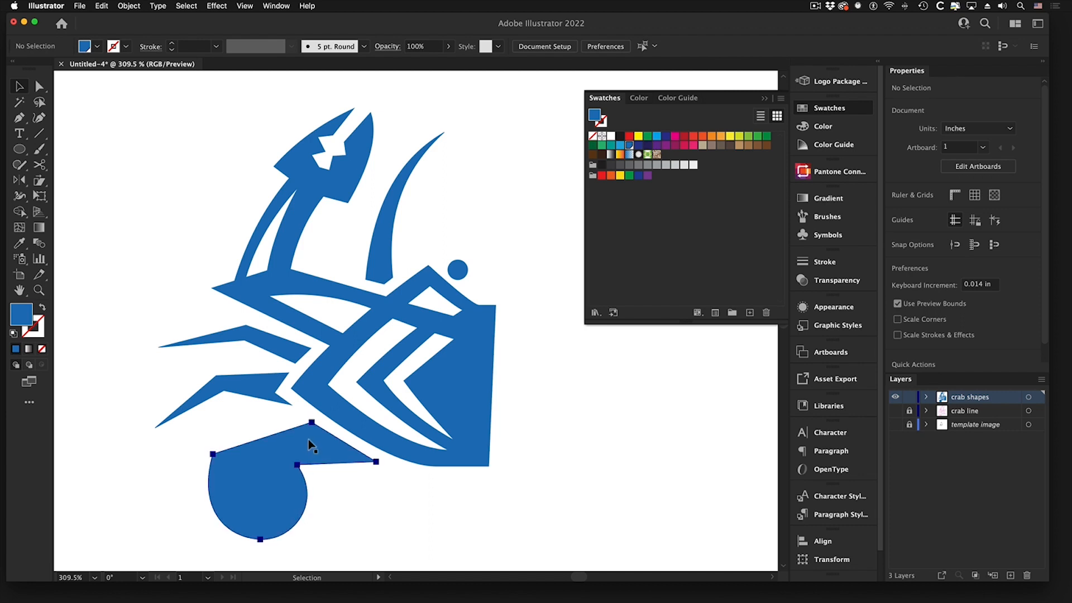
{"action": "left_click", "coordinate": [414, 514]}
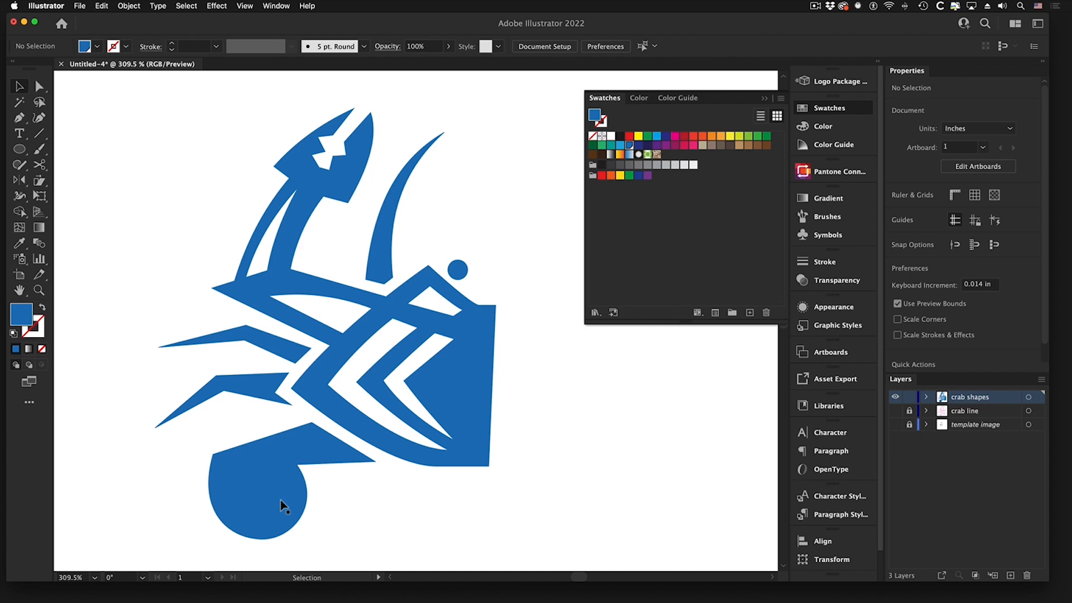
{"action": "key", "text": "a"}
{"action": "key", "text": "ctrl+y"}
{"action": "key", "text": "v"}
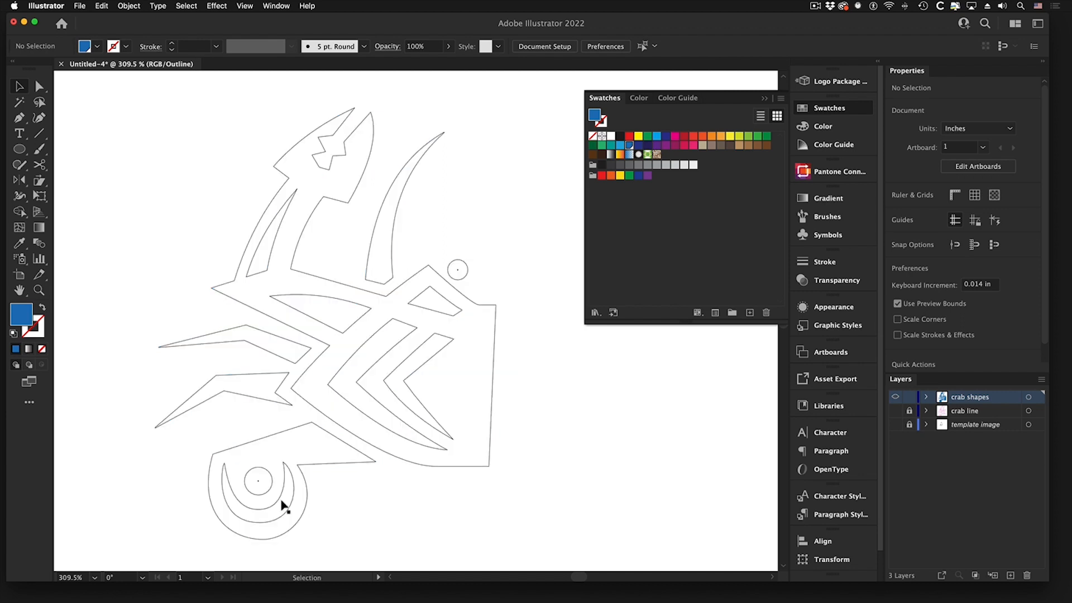
{"action": "left_click", "coordinate": [281, 502]}
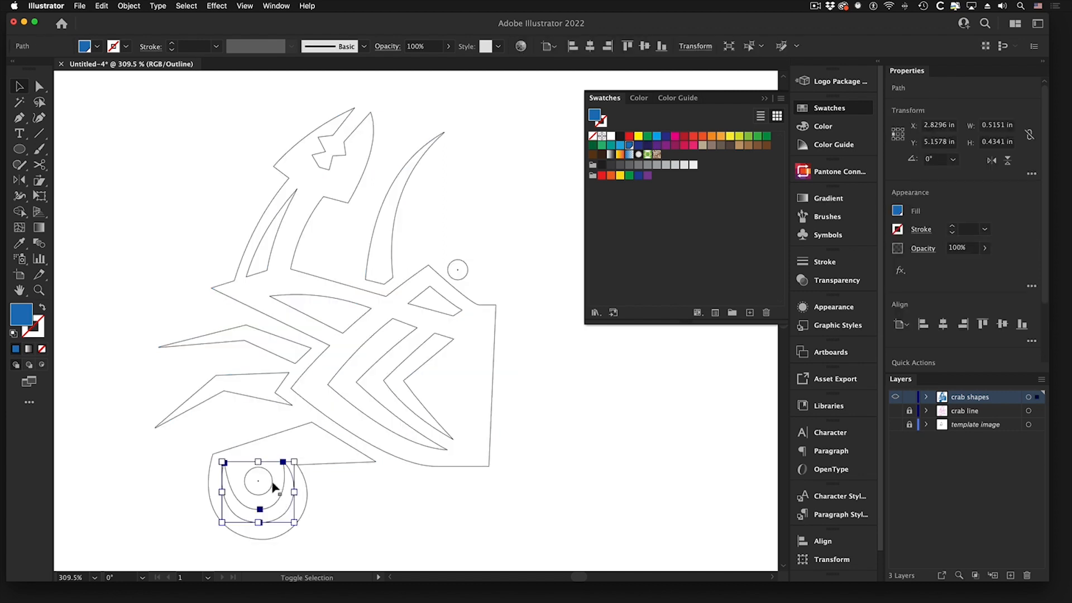
{"action": "left_click", "coordinate": [273, 488], "text": "shift"}
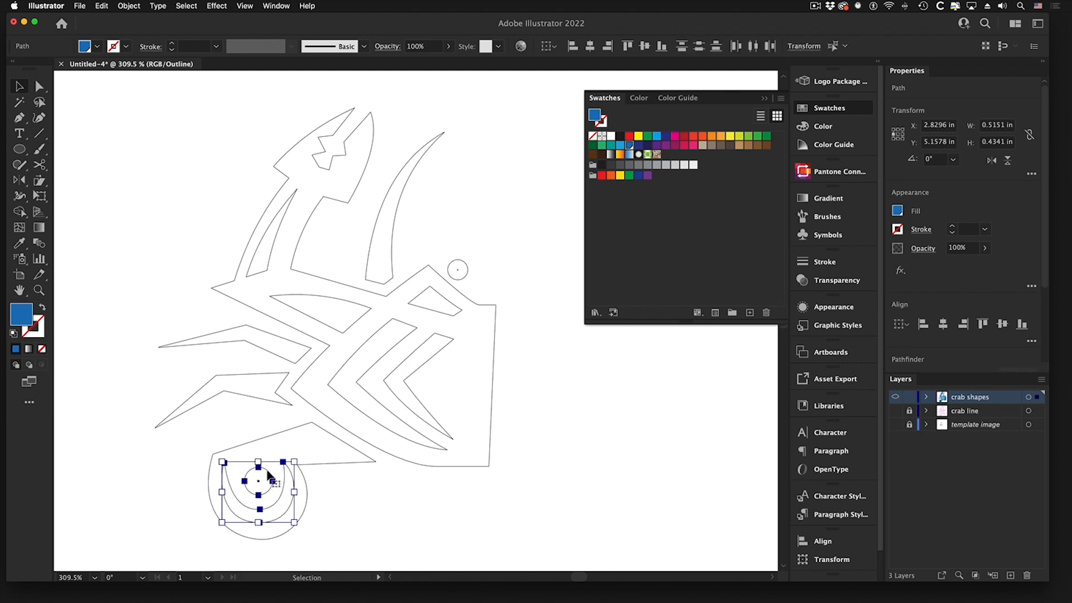
{"action": "left_click", "coordinate": [712, 137]}
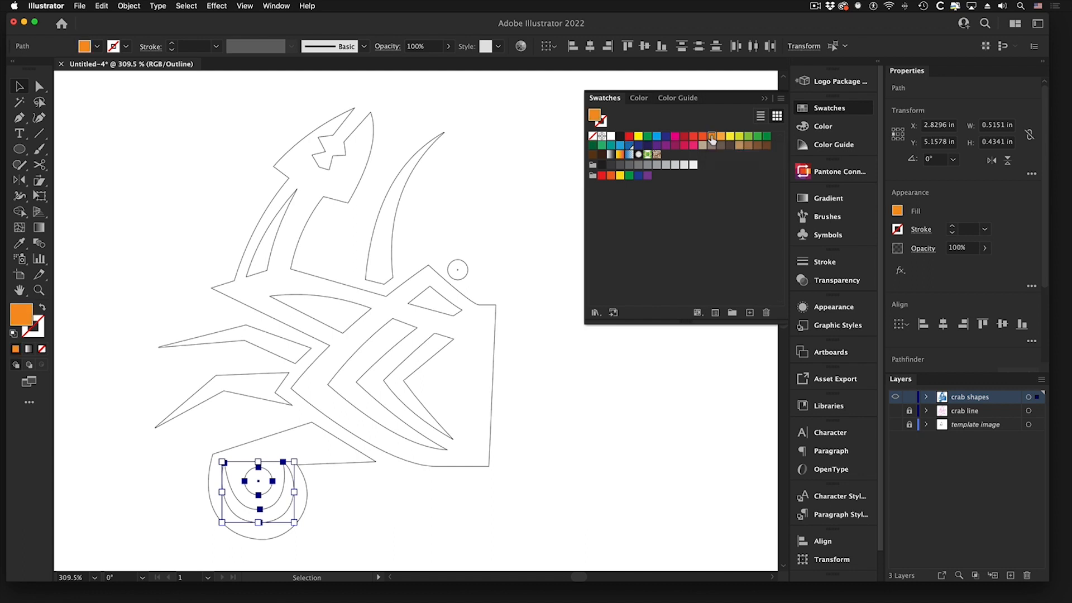
{"action": "key", "text": "super+y"}
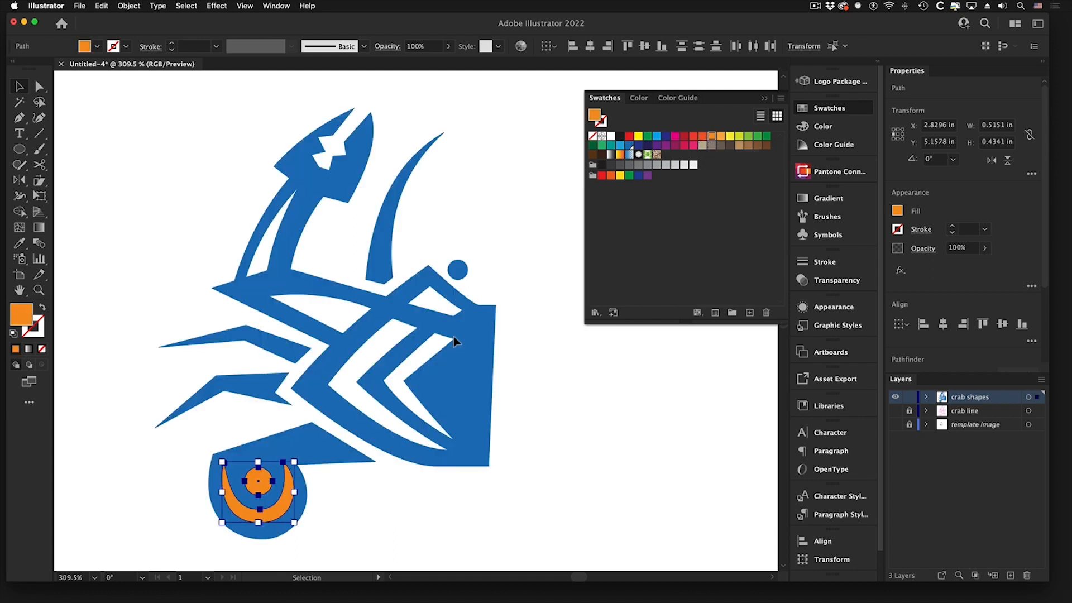
{"action": "left_click", "coordinate": [169, 480]}
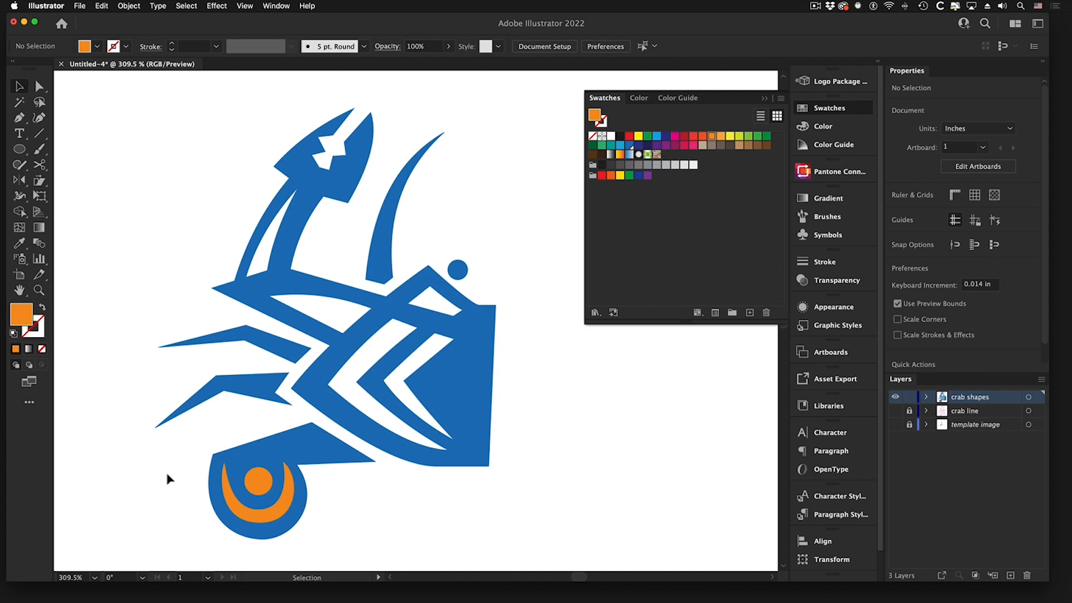
Select the orange circle and crescent, show the Pathfinder controls below the swatches, and close the swatches.
{"action": "left_click", "coordinate": [257, 478]}
{"action": "left_click", "coordinate": [281, 501], "text": "shift"}
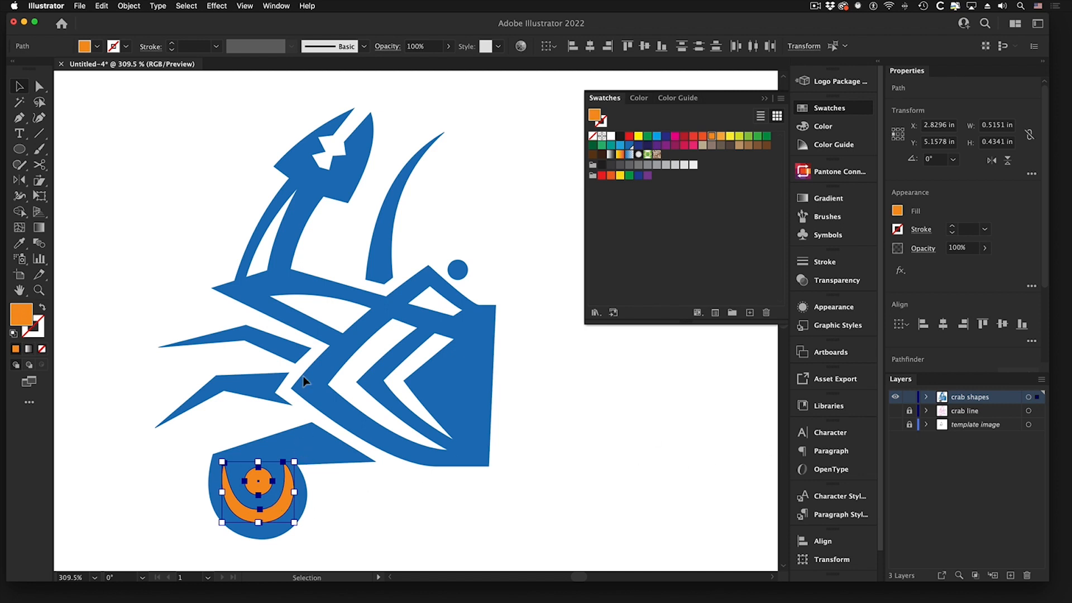
{"action": "left_click", "coordinate": [282, 6]}
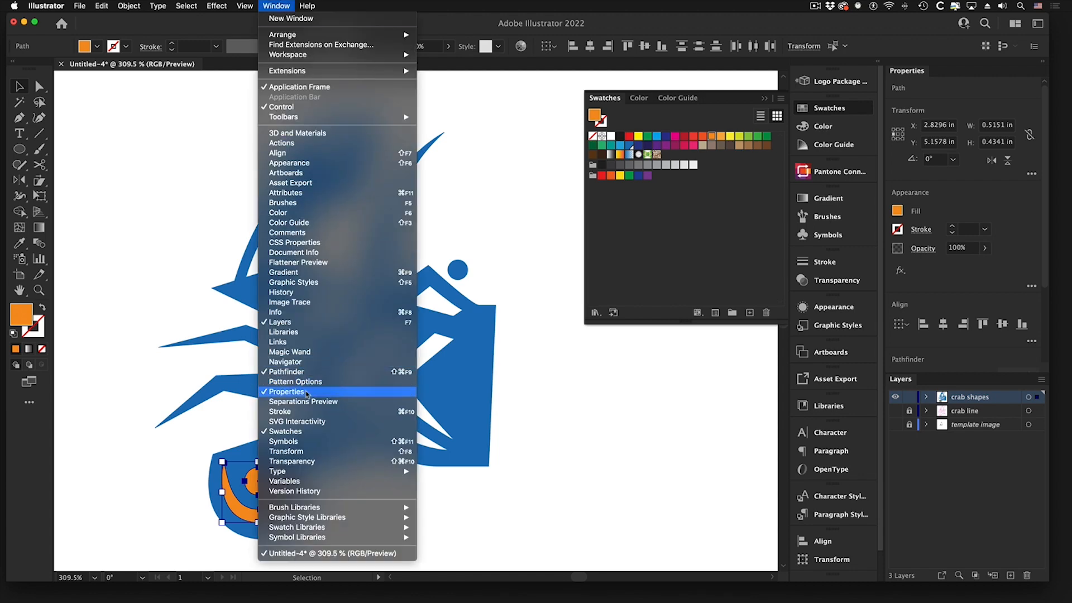
{"action": "left_click", "coordinate": [301, 372]}
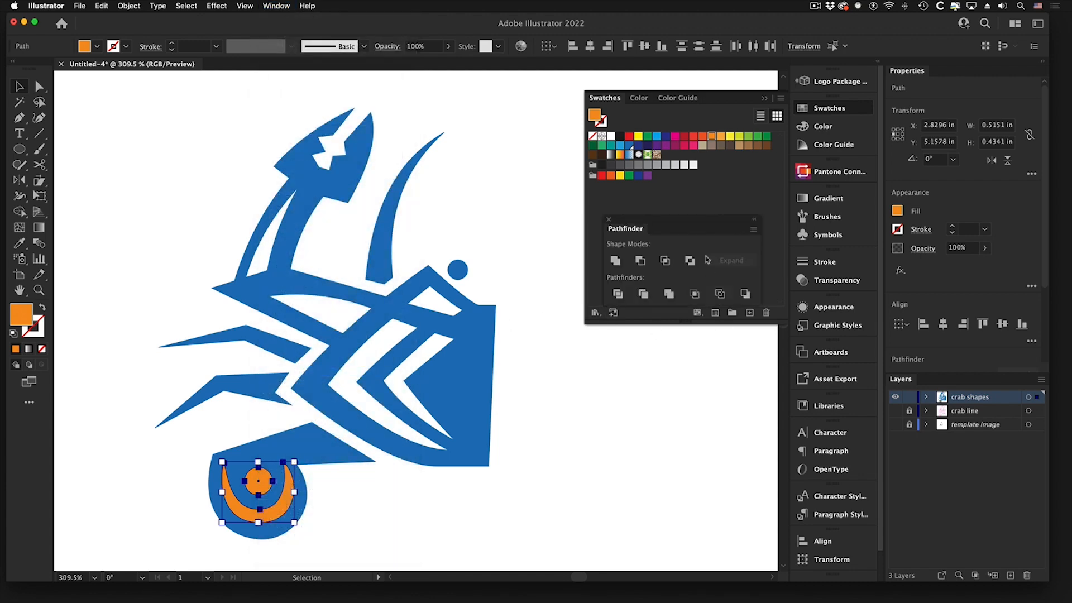
{"action": "left_click_drag", "start_coordinate": [635, 231], "coordinate": [614, 395]}
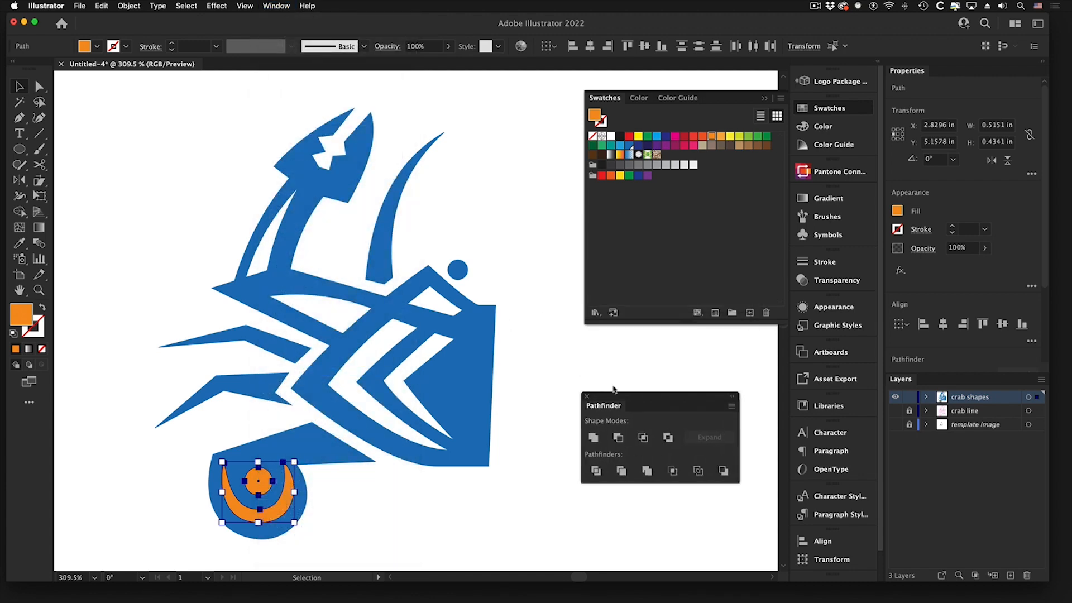
{"action": "left_click", "coordinate": [856, 111]}
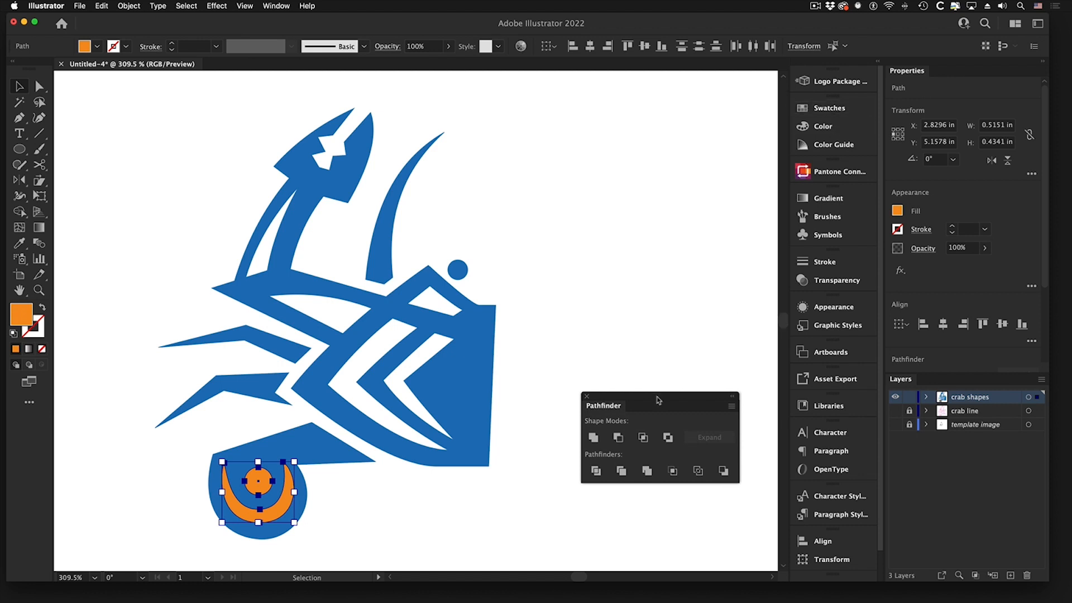
Try subtracting the orange crescent and circle from the lower blue shape with Minus Front, and undo it.
{"action": "left_click", "coordinate": [290, 439], "text": "shift"}
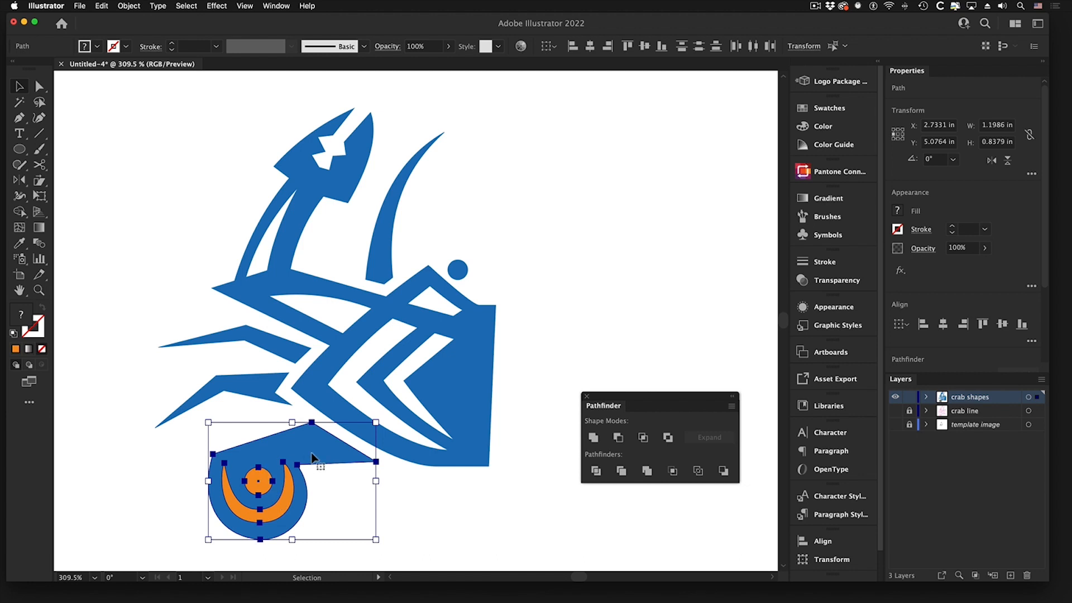
{"action": "left_click", "coordinate": [619, 439]}
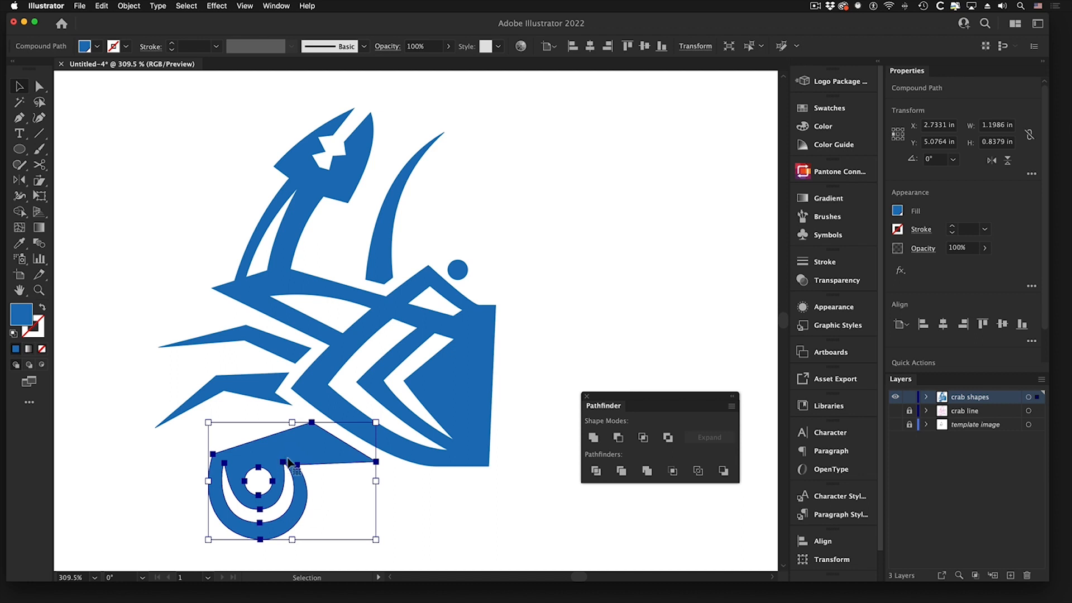
{"action": "left_click", "coordinate": [101, 6]}
{"action": "left_click", "coordinate": [126, 18]}
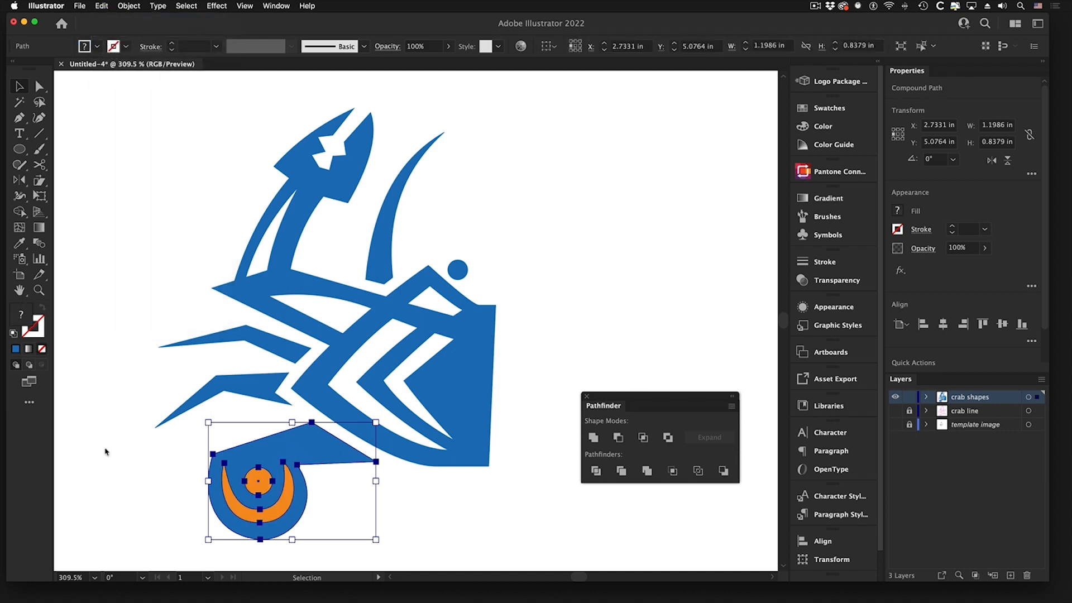
Subtract only the orange circle from the lower blue shape with Minus Front, leaving the crescent out of the selection.
{"action": "left_click", "coordinate": [109, 478]}
{"action": "left_click", "coordinate": [252, 515]}
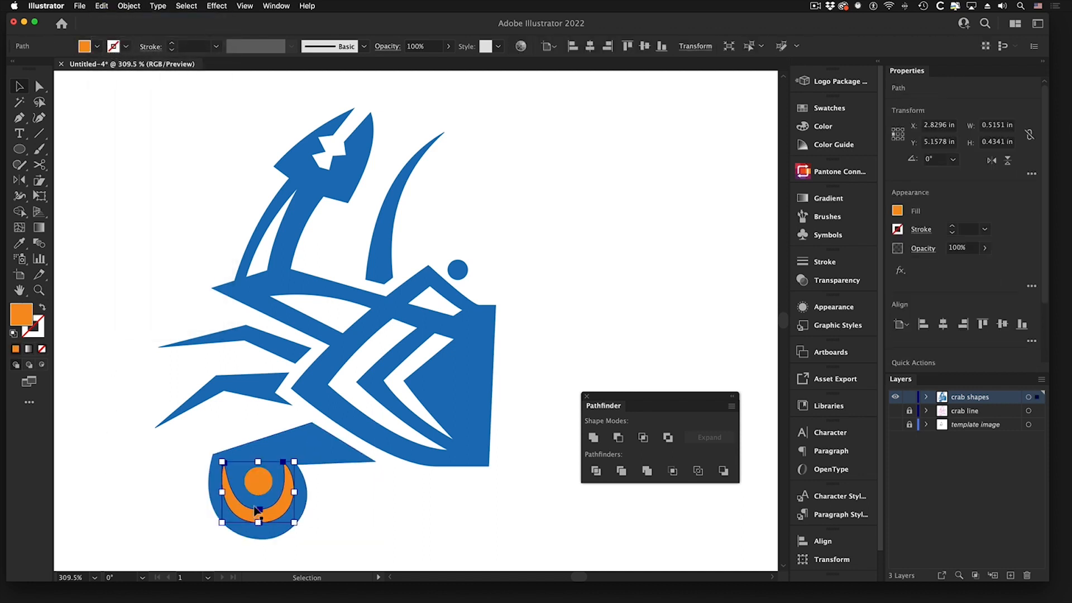
{"action": "left_click", "coordinate": [268, 481]}
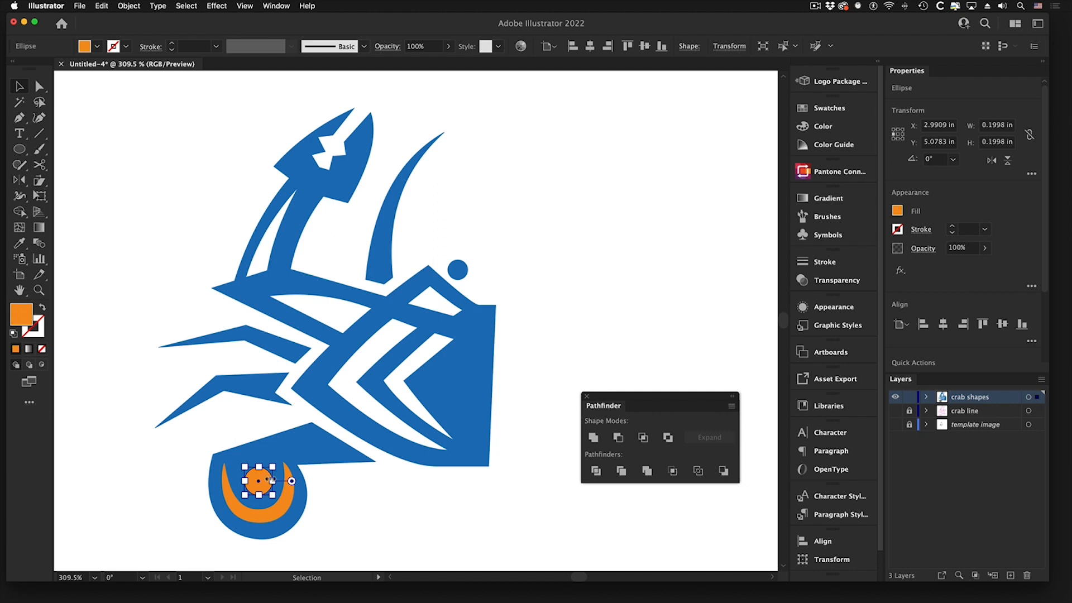
{"action": "left_click", "coordinate": [306, 447], "text": "shift"}
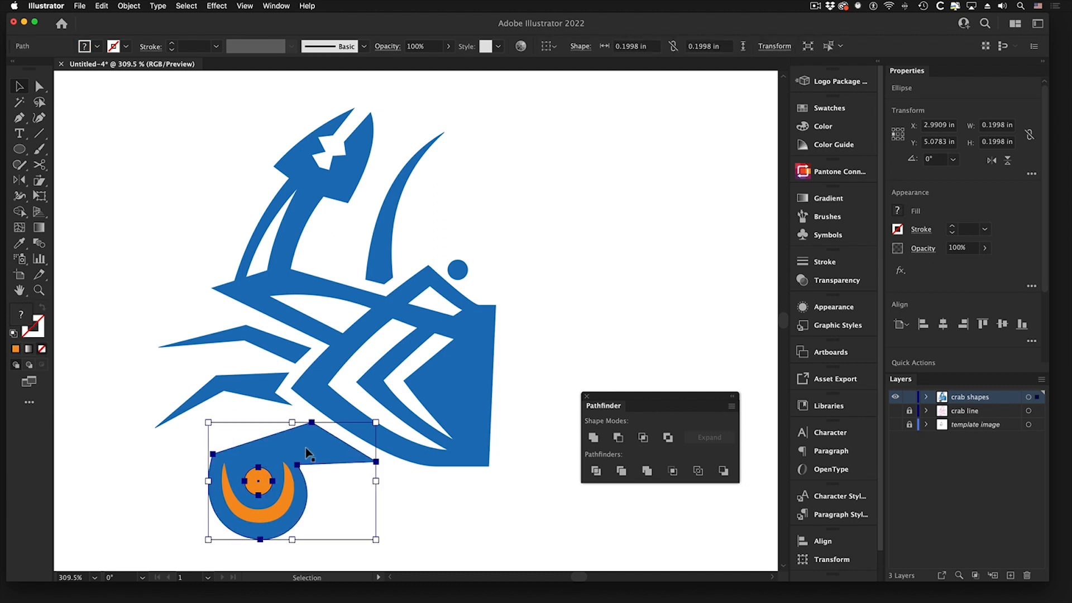
{"action": "left_click", "coordinate": [616, 436]}
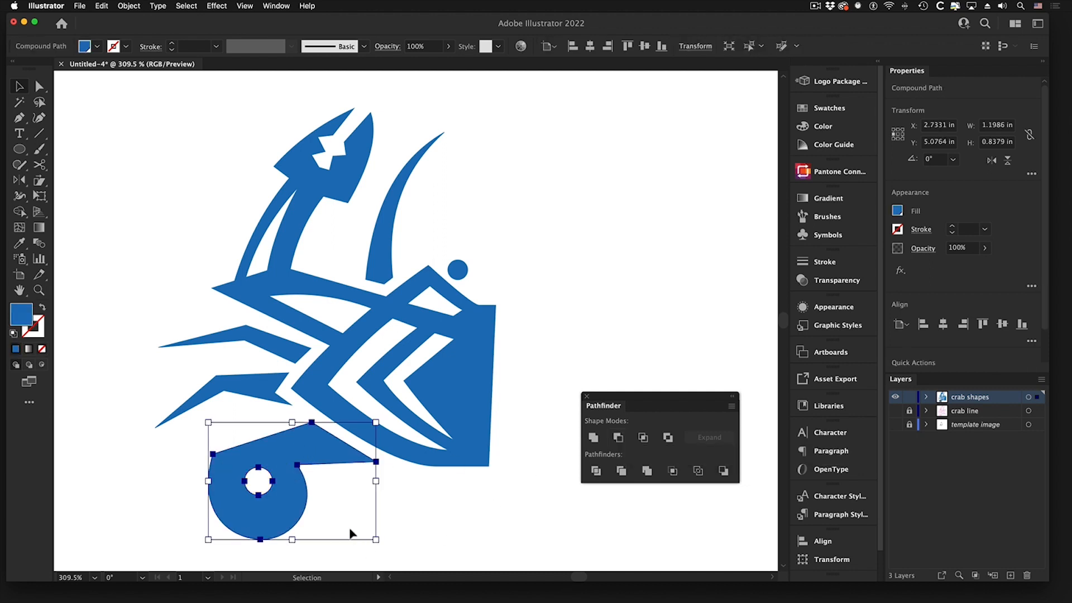
Examine the lower compound path and the crescent in outline view and isolation mode, and return to the normal preview.
{"action": "left_click", "coordinate": [164, 473]}
{"action": "left_click", "coordinate": [266, 510]}
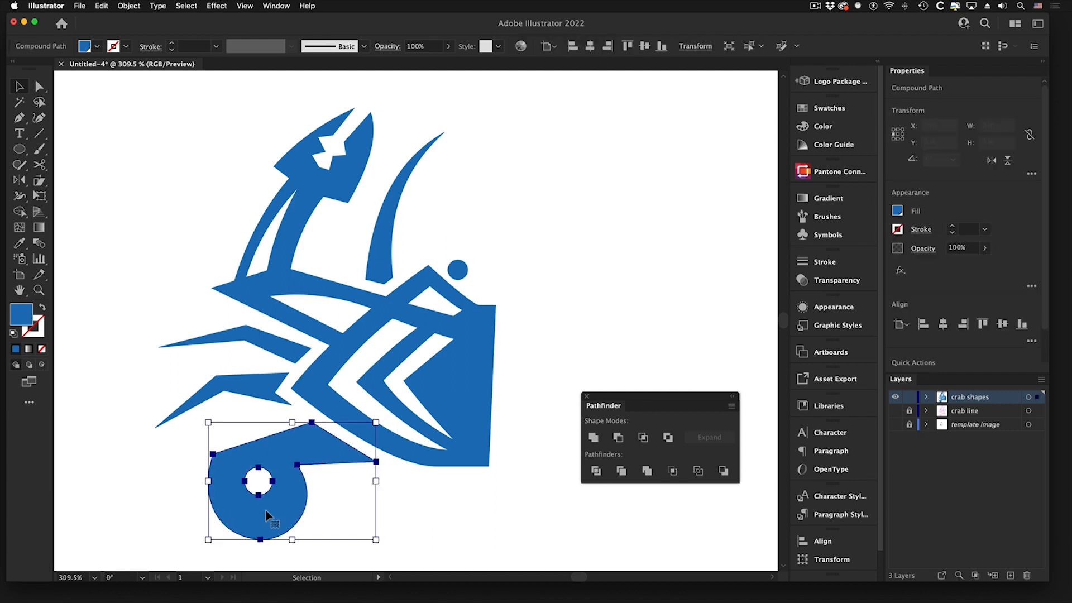
{"action": "left_click", "coordinate": [139, 503]}
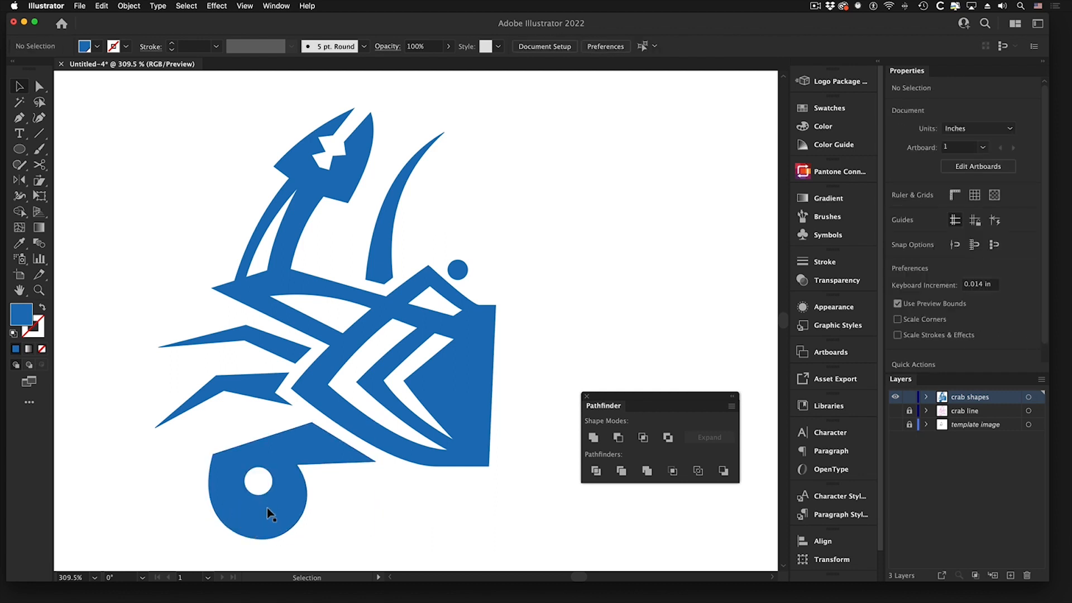
{"action": "key", "text": "a"}
{"action": "key", "text": "ctrl+y"}
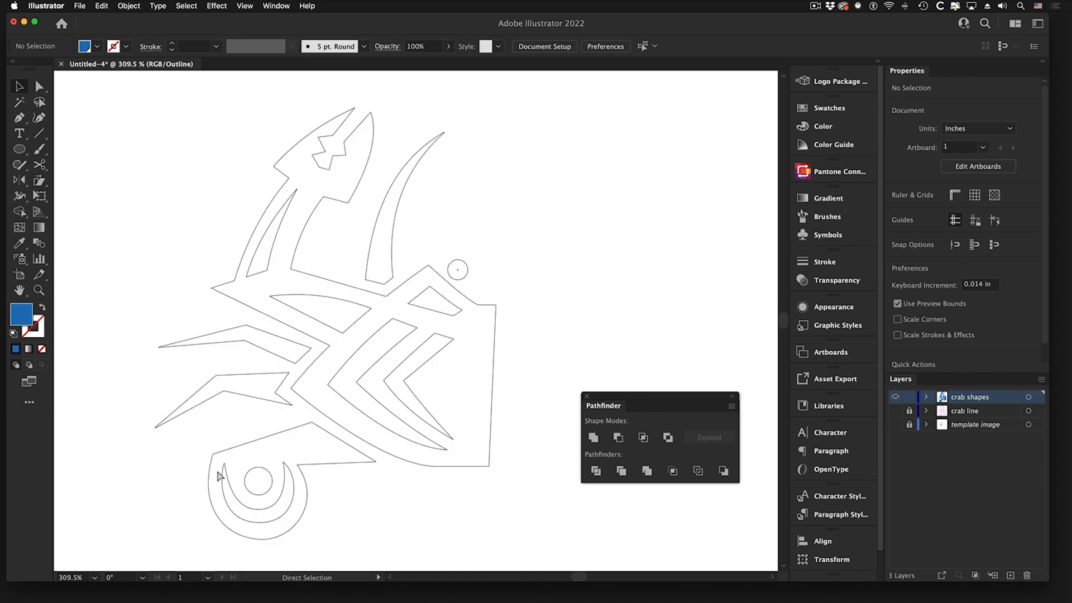
{"action": "key", "text": "ctrl+y"}
{"action": "key", "text": "v"}
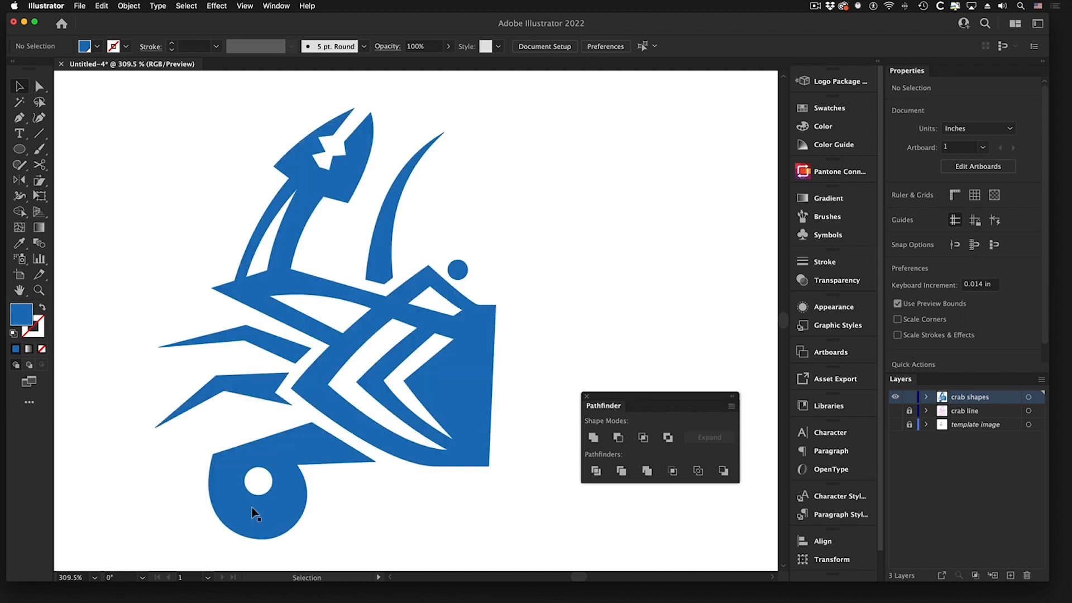
{"action": "left_click", "coordinate": [243, 511]}
{"action": "double_click", "coordinate": [240, 510]}
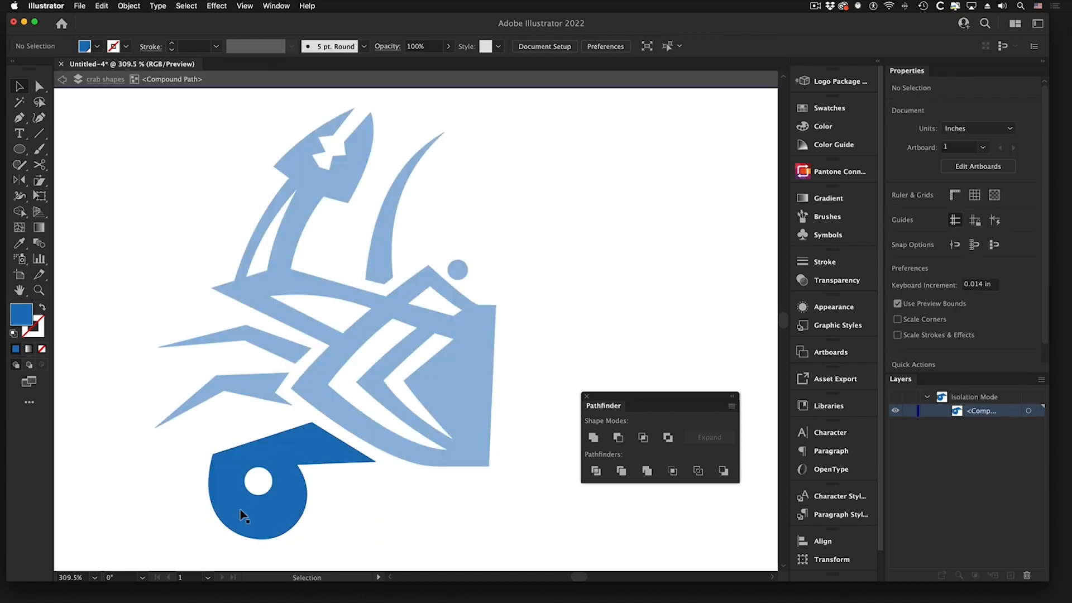
{"action": "double_click", "coordinate": [148, 455]}
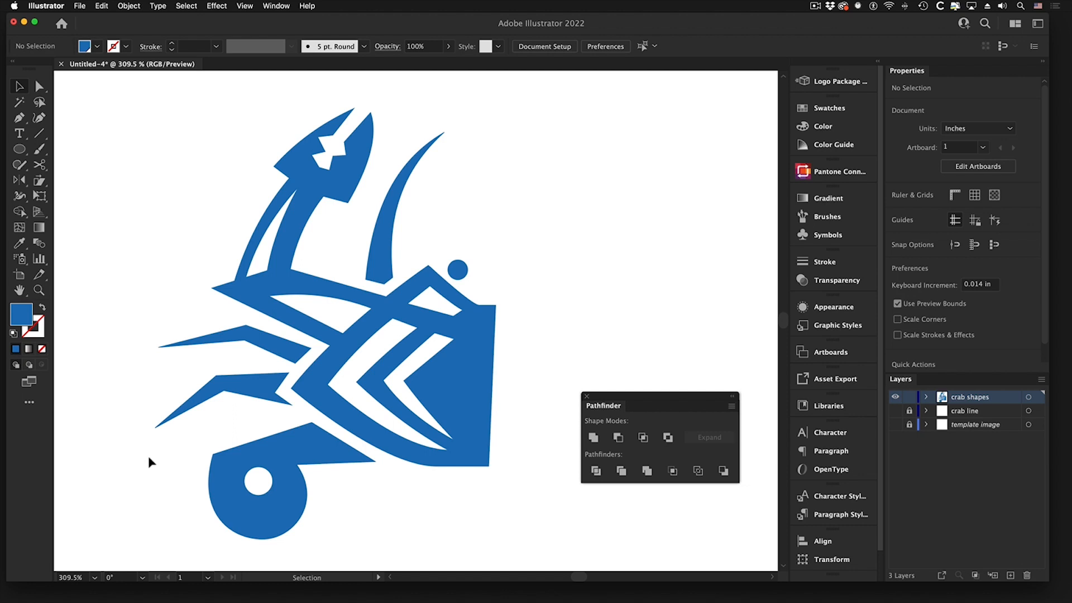
Send the lower blue compound path to the back so it sits behind the orange crescent.
{"action": "left_click", "coordinate": [259, 454]}
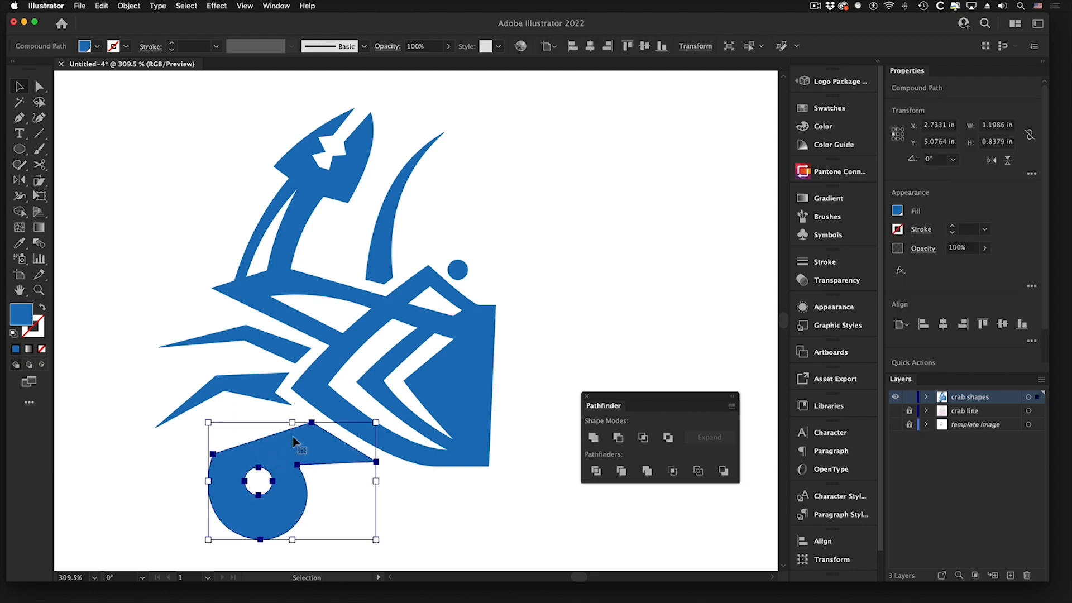
{"action": "left_click", "coordinate": [122, 7]}
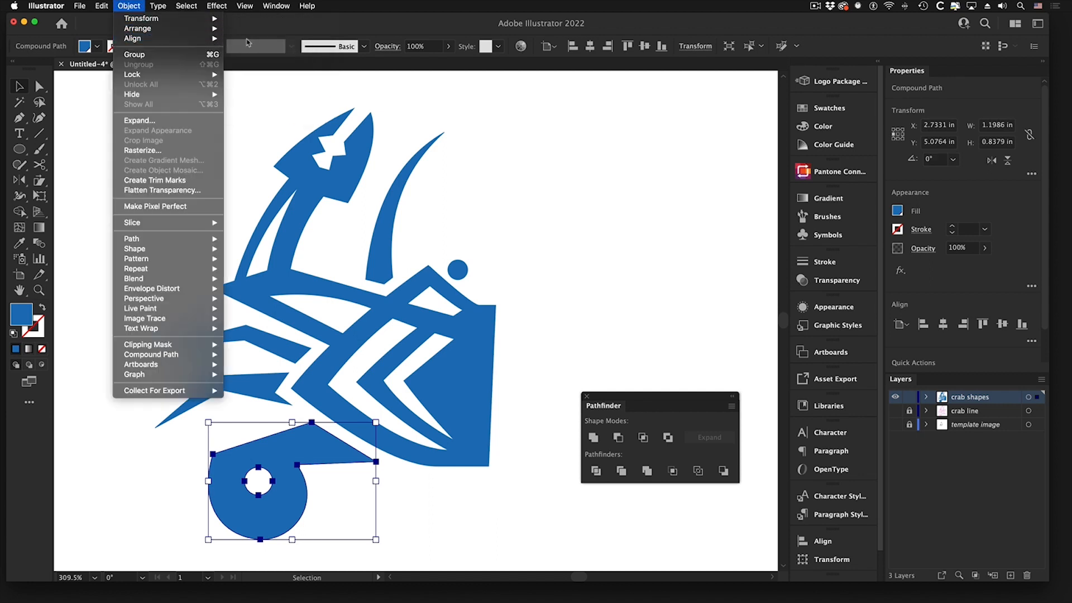
{"action": "mouse_move", "coordinate": [204, 33]}
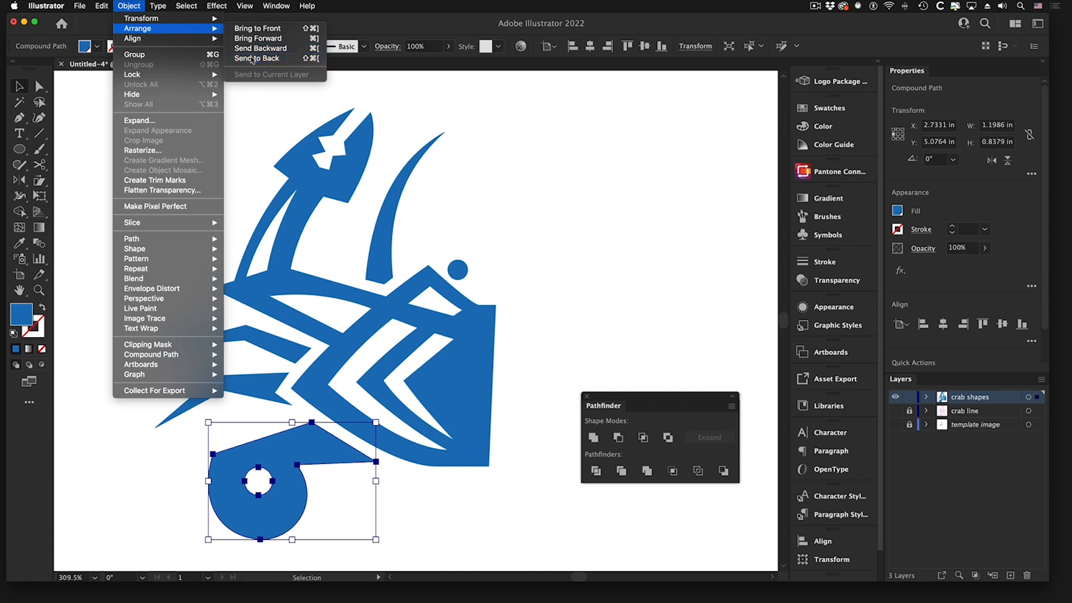
{"action": "left_click", "coordinate": [254, 59]}
{"action": "left_click", "coordinate": [433, 517]}
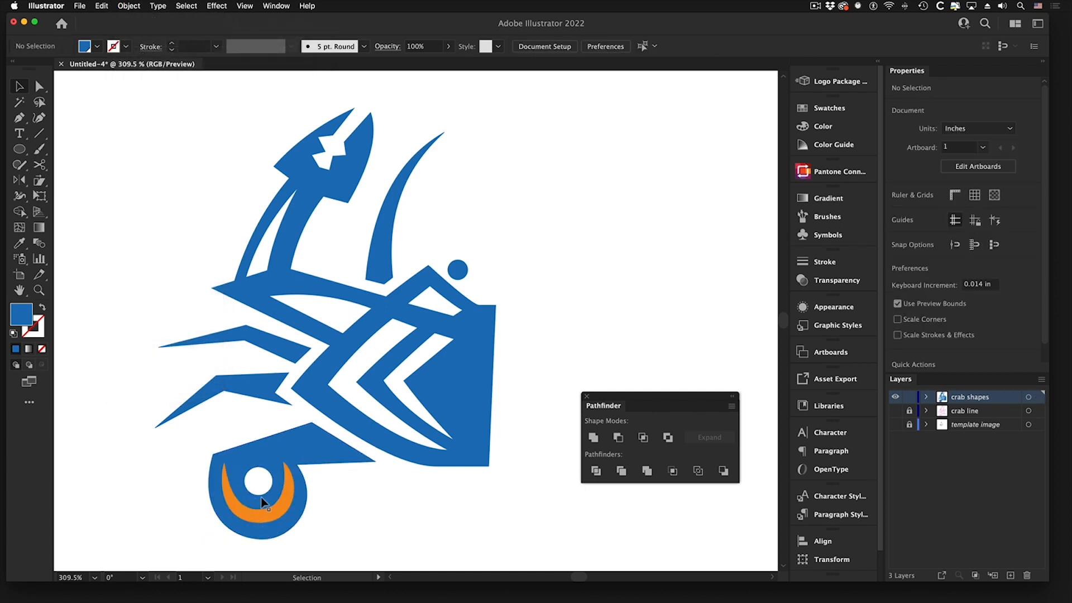
Subtract the orange crescent from the lower blue compound path with Minus Front.
{"action": "left_click", "coordinate": [313, 431]}
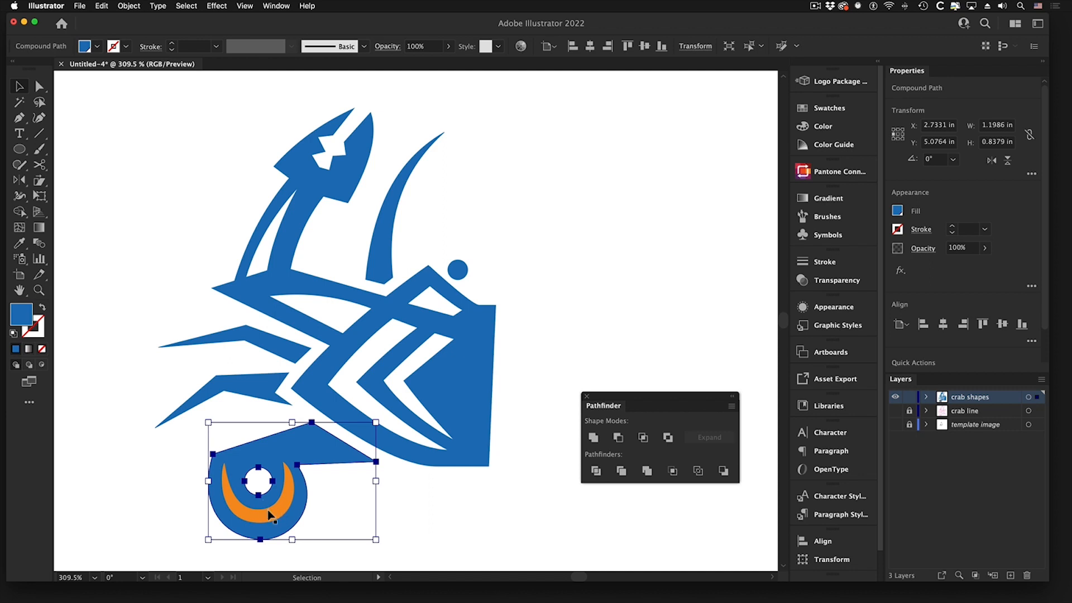
{"action": "left_click", "coordinate": [289, 504]}
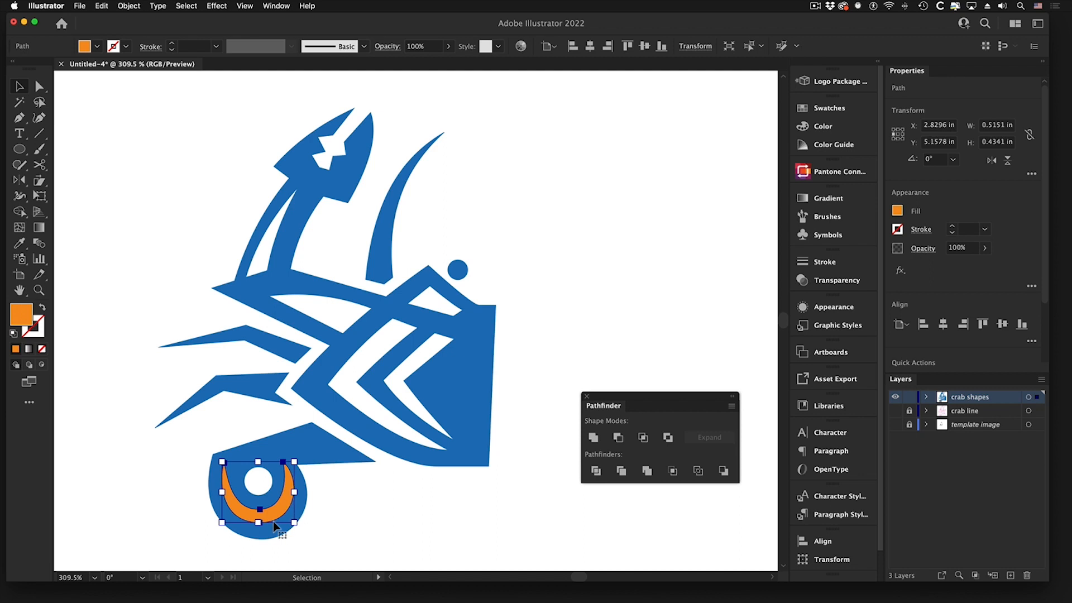
{"action": "left_click", "coordinate": [299, 441], "text": "shift"}
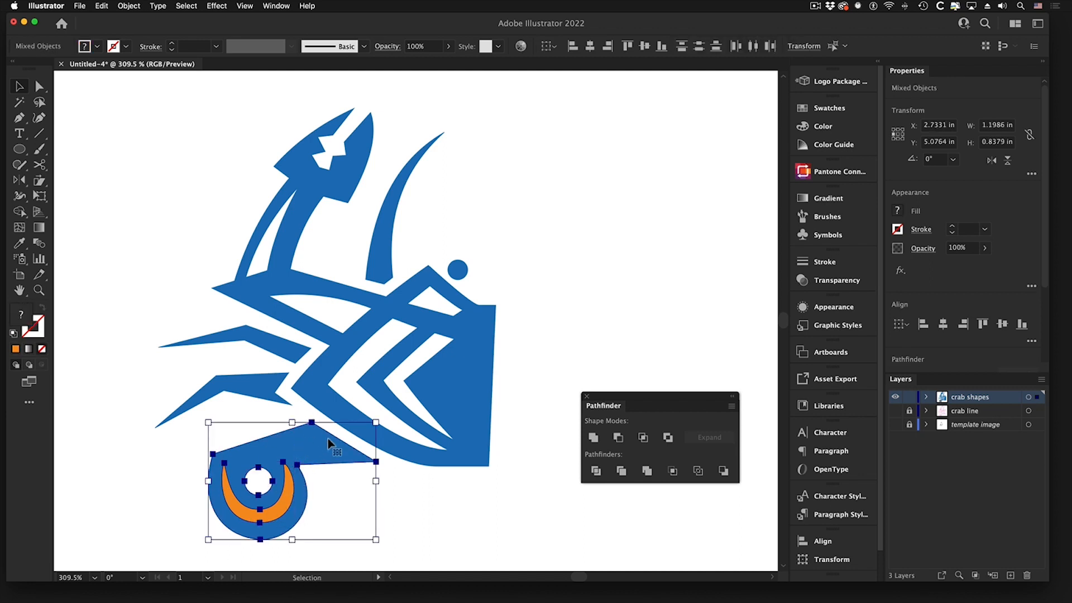
{"action": "left_click", "coordinate": [619, 437]}
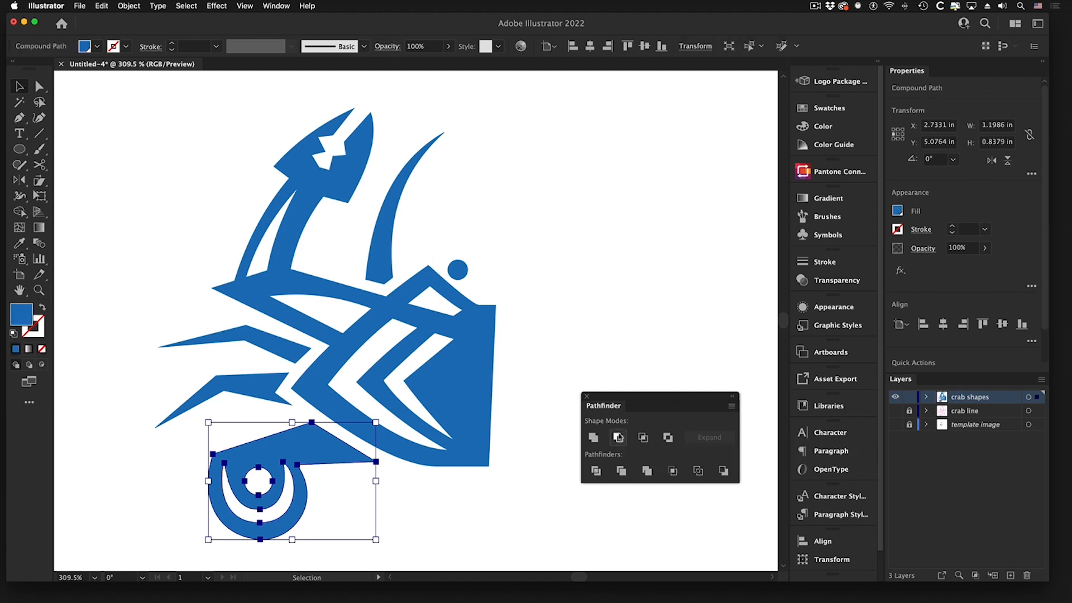
{"action": "left_click", "coordinate": [427, 498]}
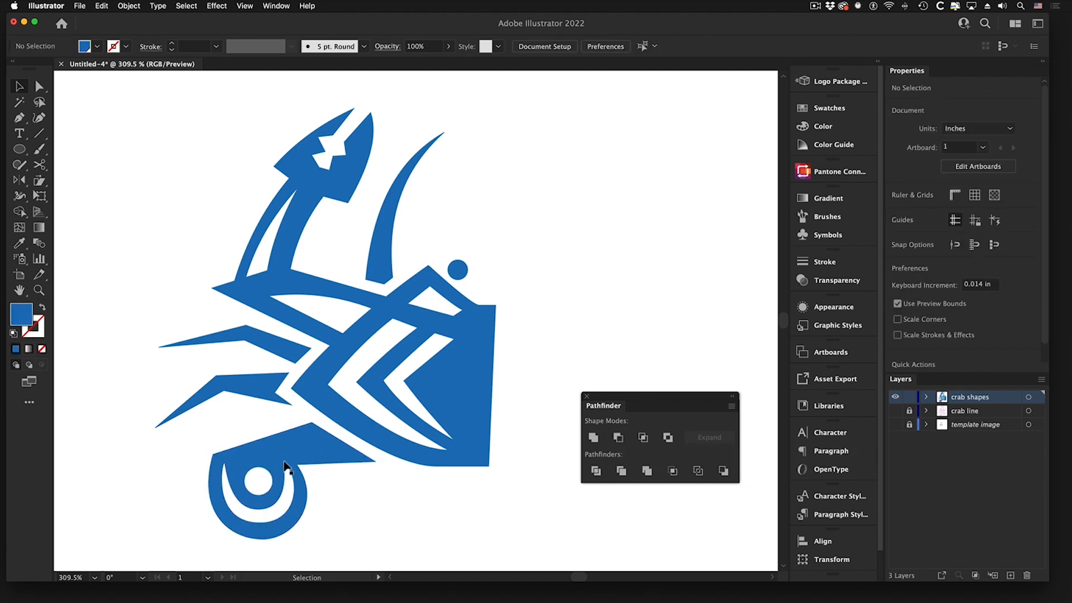
Select all the blue crab shapes and group them.
{"action": "key", "text": "z"}
{"action": "left_click", "coordinate": [466, 371], "text": "alt"}
{"action": "left_click", "coordinate": [421, 301], "text": "alt"}
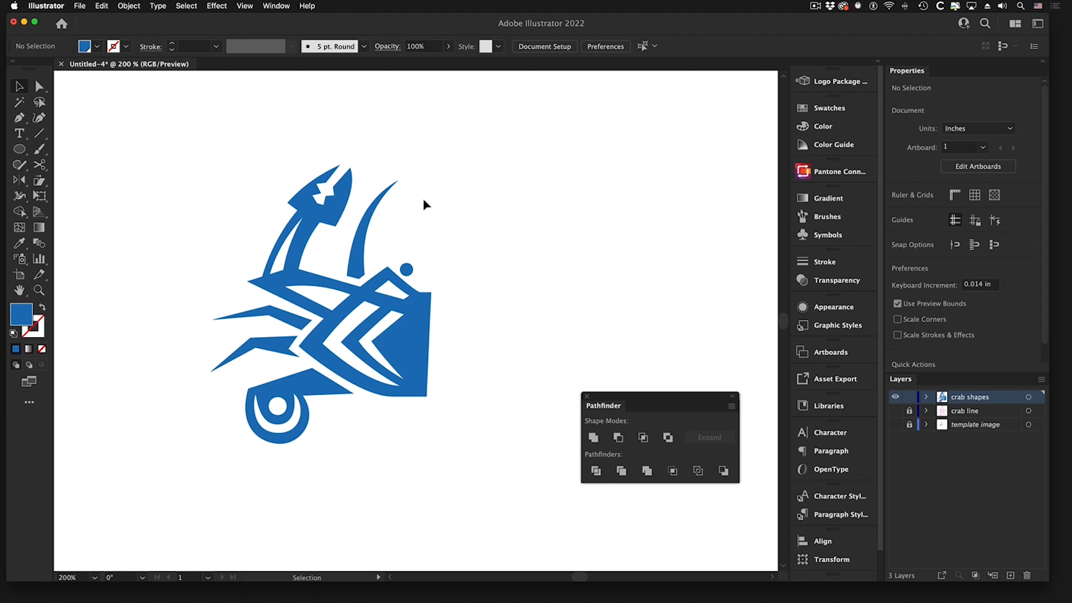
{"action": "left_click", "coordinate": [420, 324]}
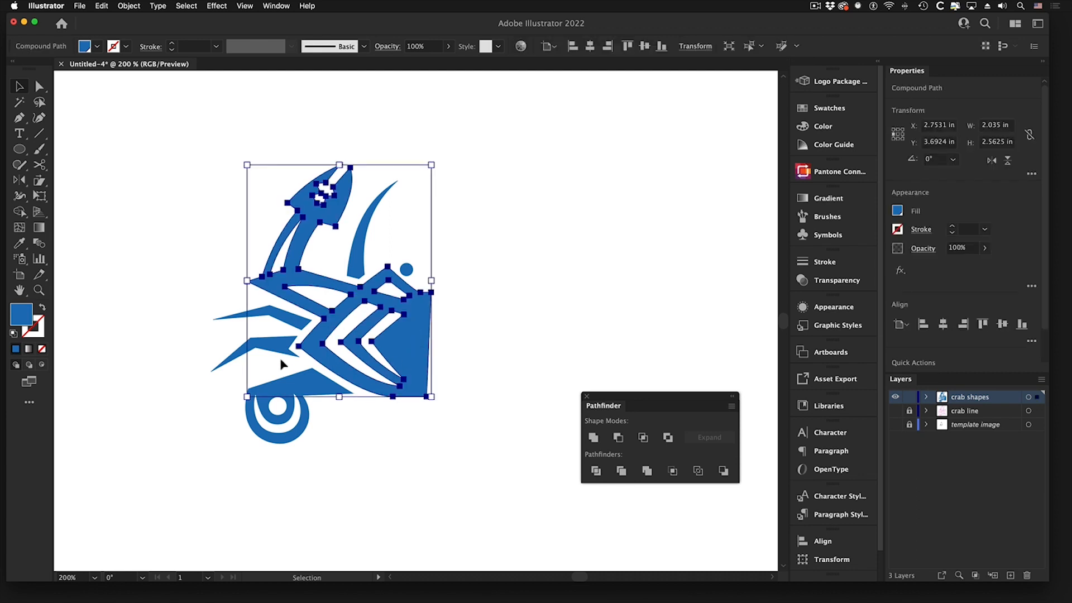
{"action": "left_click", "coordinate": [158, 219]}
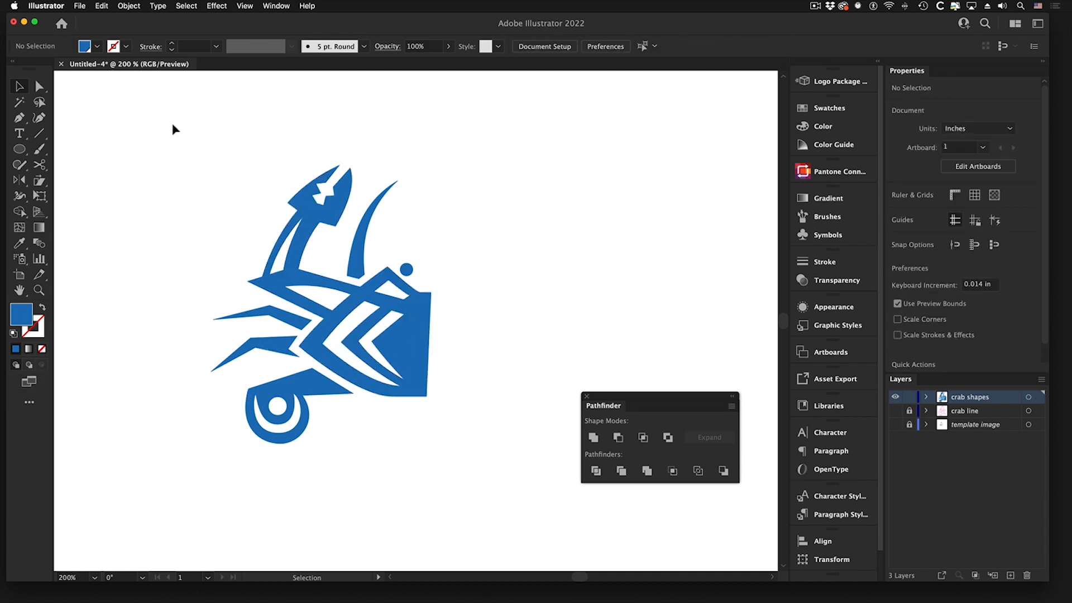
{"action": "left_click_drag", "start_coordinate": [181, 133], "coordinate": [453, 467]}
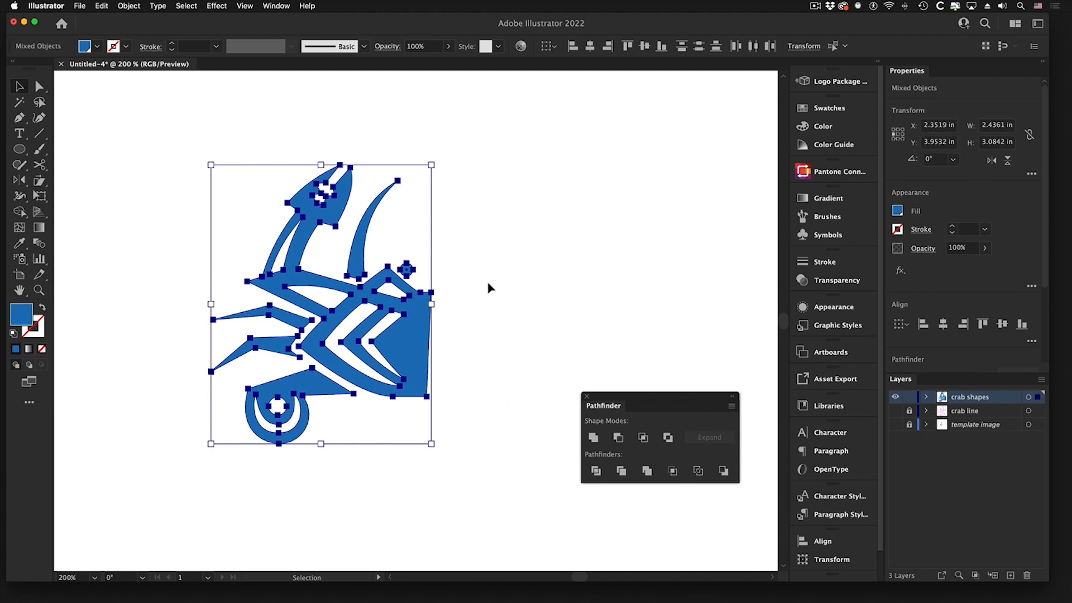
{"action": "key", "text": "a"}
{"action": "key", "text": "super+g"}
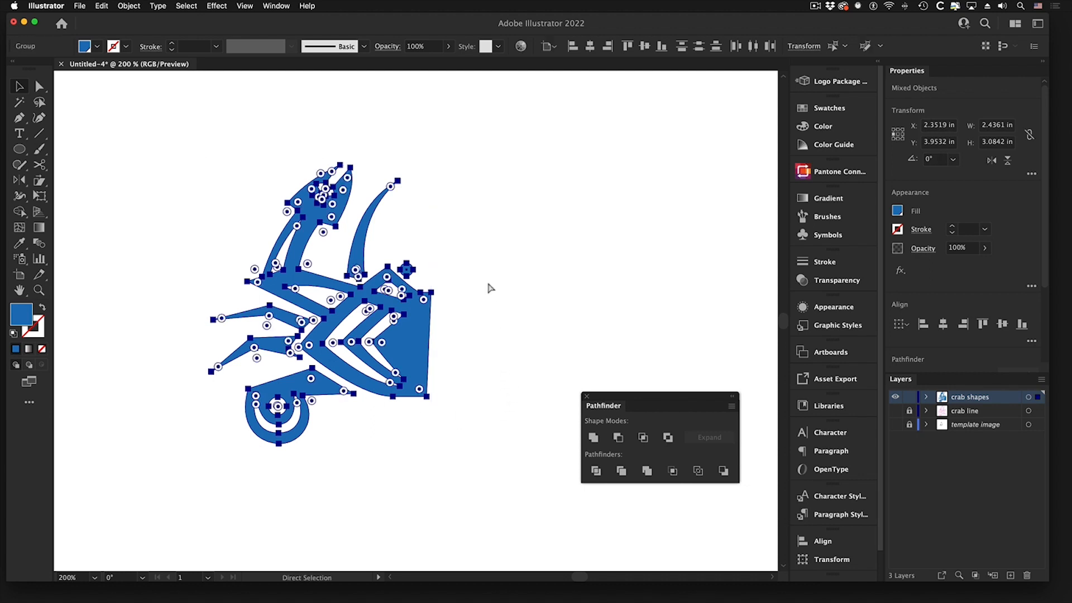
{"action": "key", "text": "v"}
{"action": "left_click", "coordinate": [488, 288]}
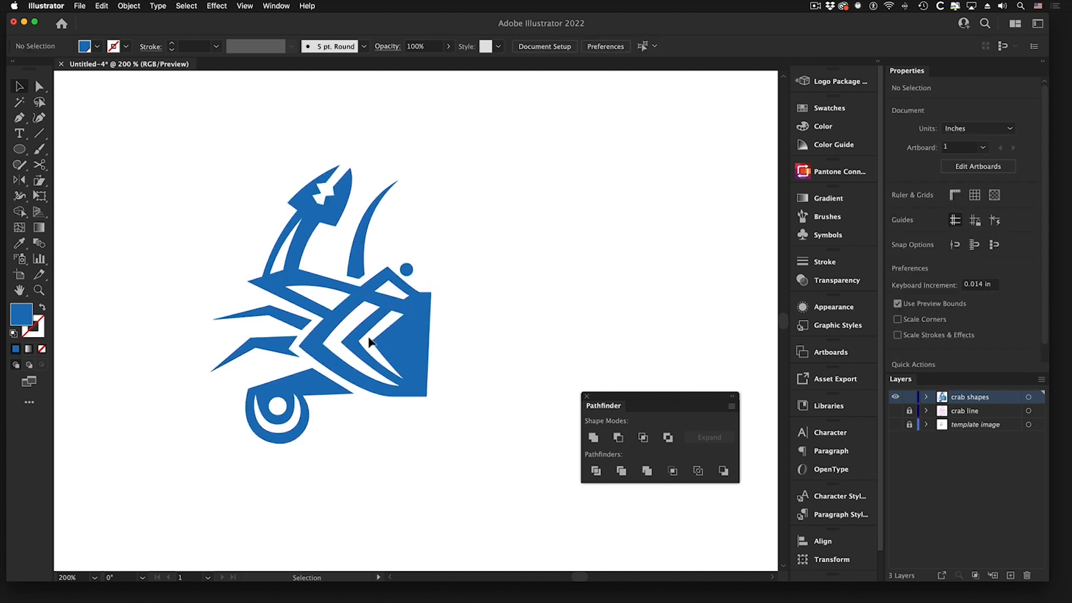
Try moving the grouped crab half to another position, and undo the move.
{"action": "left_click", "coordinate": [398, 335]}
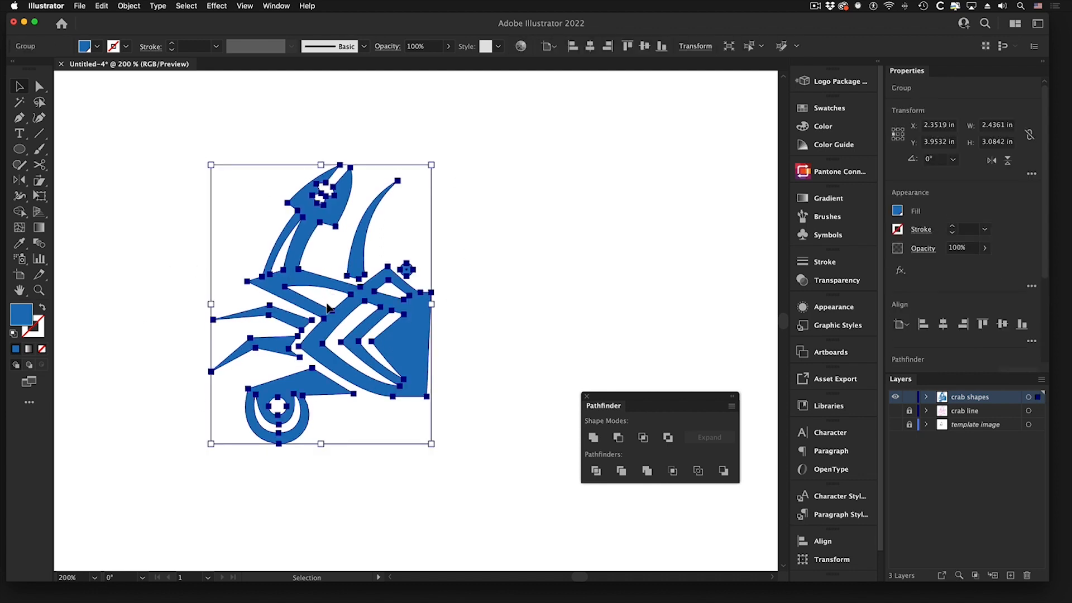
{"action": "left_click_drag", "start_coordinate": [291, 279], "coordinate": [252, 259]}
{"action": "left_click", "coordinate": [102, 5]}
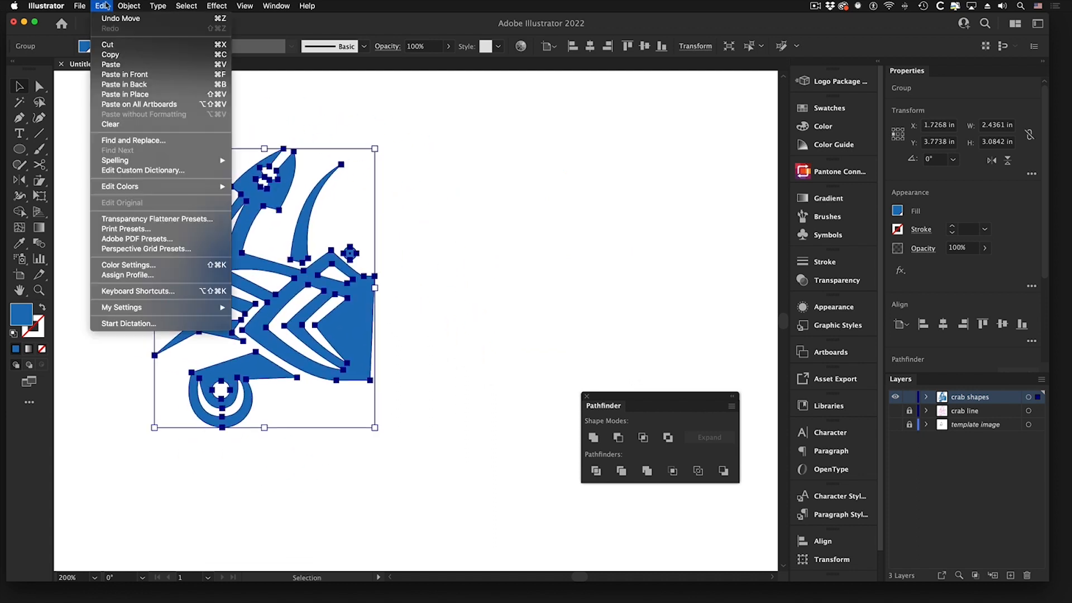
{"action": "left_click", "coordinate": [105, 18]}
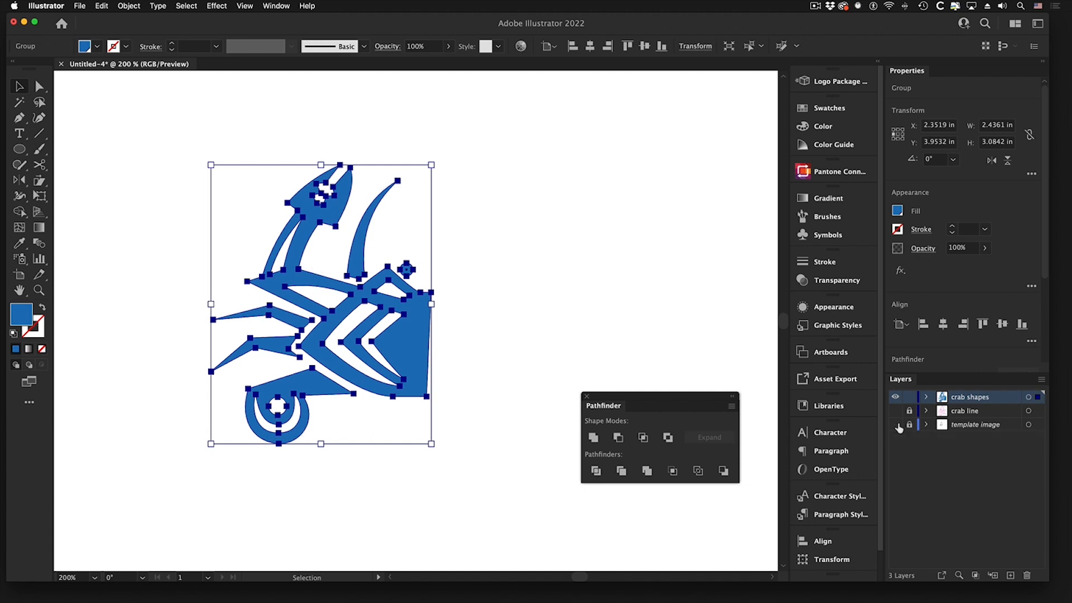
{"action": "left_click", "coordinate": [590, 203]}
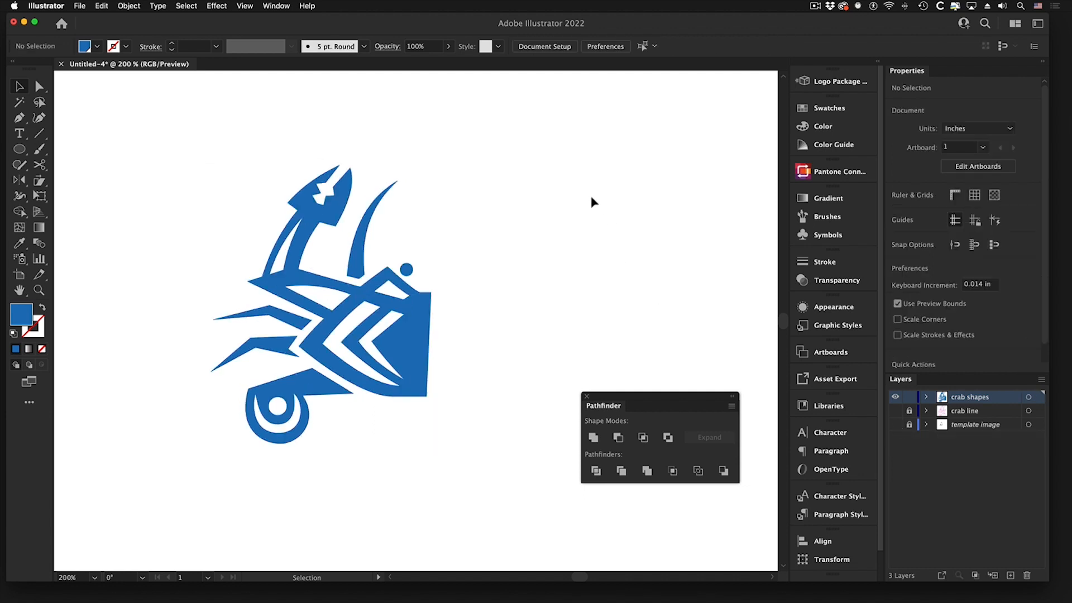
Examine the straight outer edge of the crab's body up close and select the whole crab group.
{"action": "left_click_drag", "start_coordinate": [465, 282], "coordinate": [388, 269]}
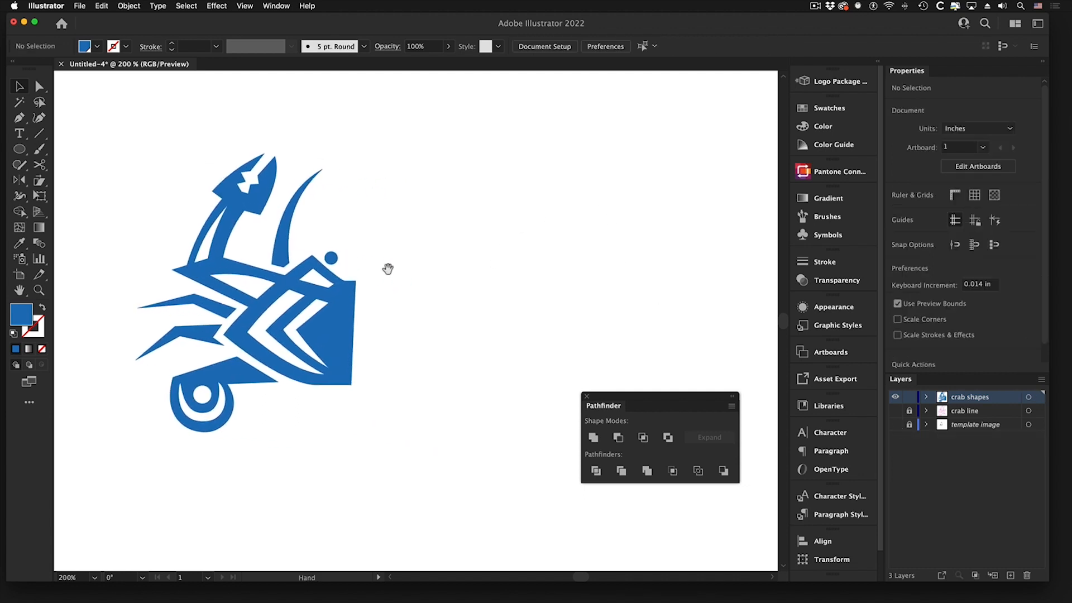
{"action": "left_click", "coordinate": [340, 322]}
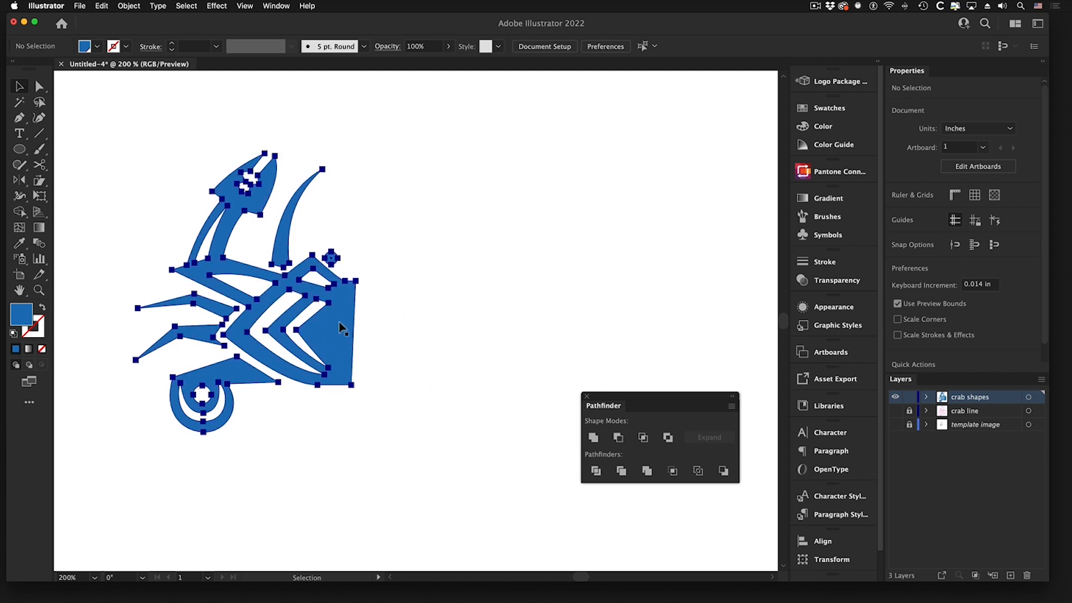
{"action": "left_click", "coordinate": [416, 340]}
{"action": "left_click_drag", "start_coordinate": [312, 336], "coordinate": [431, 354]}
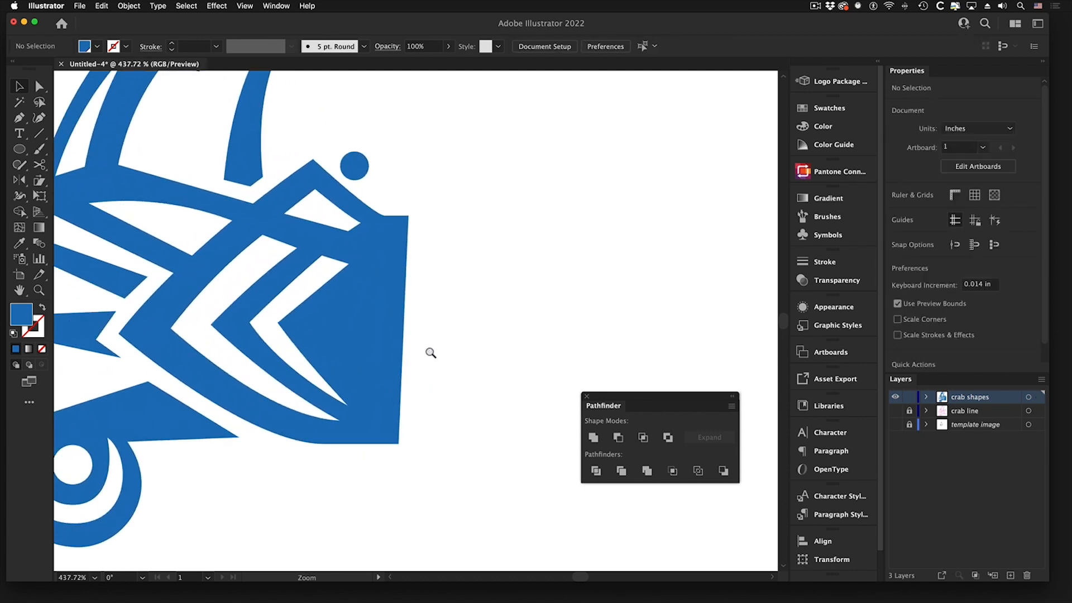
{"action": "left_click", "coordinate": [401, 243]}
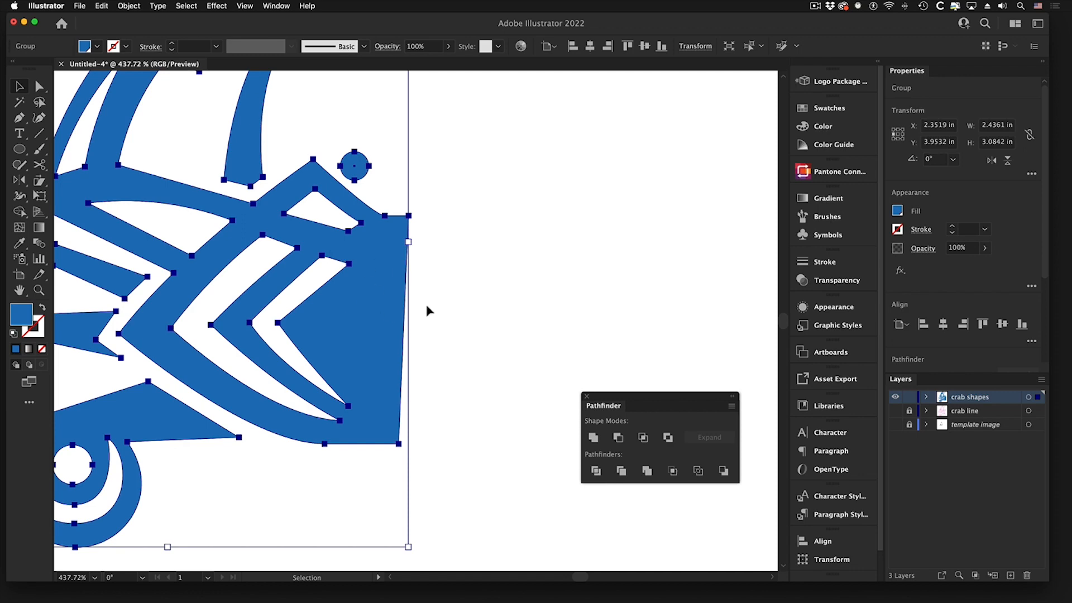
{"action": "left_click", "coordinate": [315, 349], "text": "alt+super"}
{"action": "left_click", "coordinate": [414, 324], "text": "alt+super"}
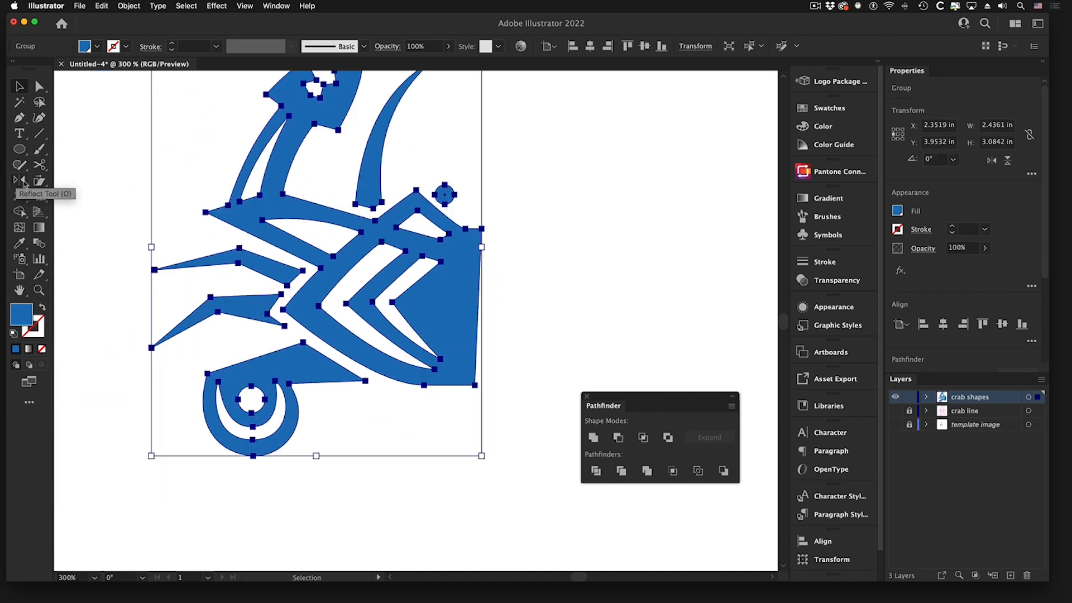
Activate the Reflect tool and check whether Smart Guides are turned on.
{"action": "left_click", "coordinate": [22, 181]}
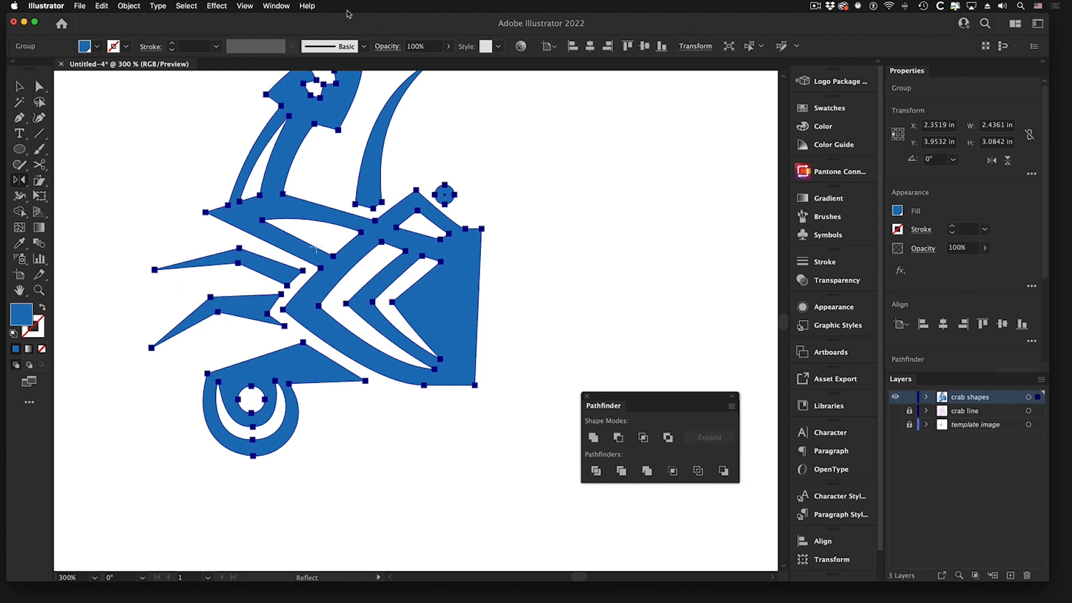
{"action": "left_click", "coordinate": [250, 6]}
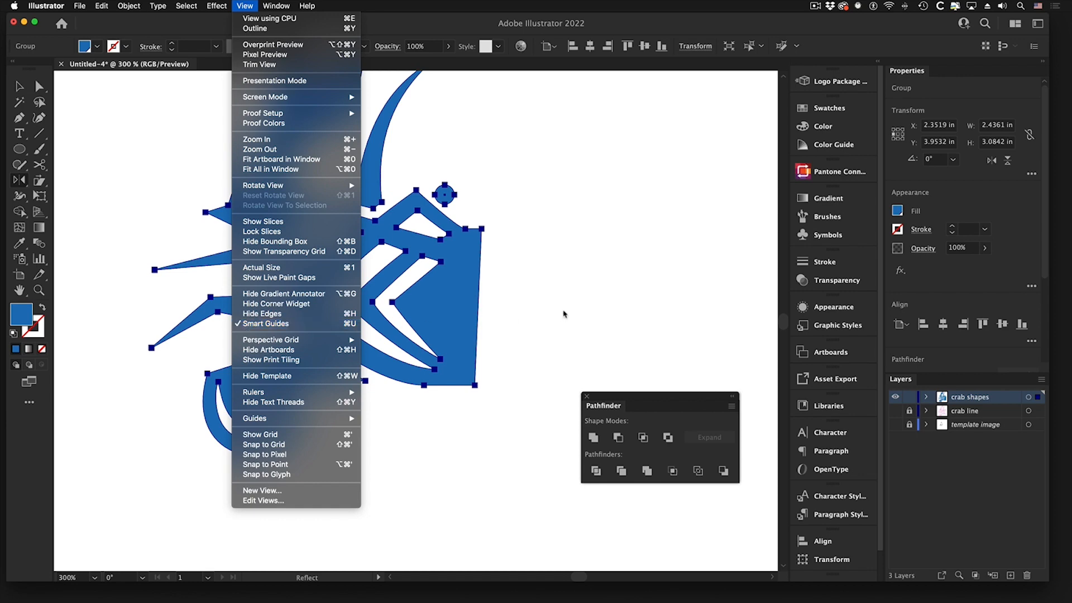
{"action": "left_click", "coordinate": [552, 316]}
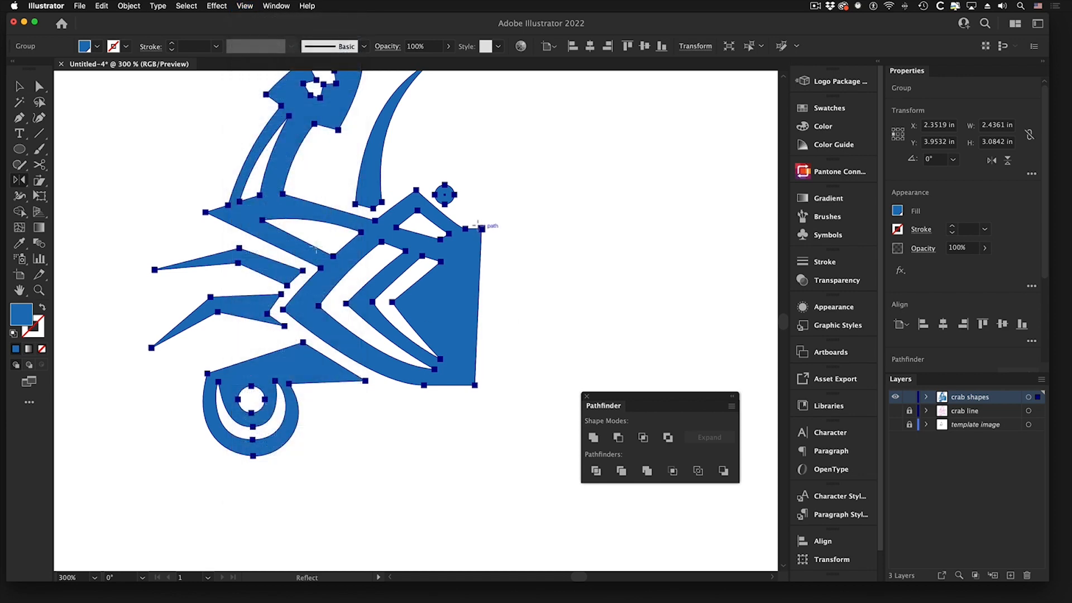
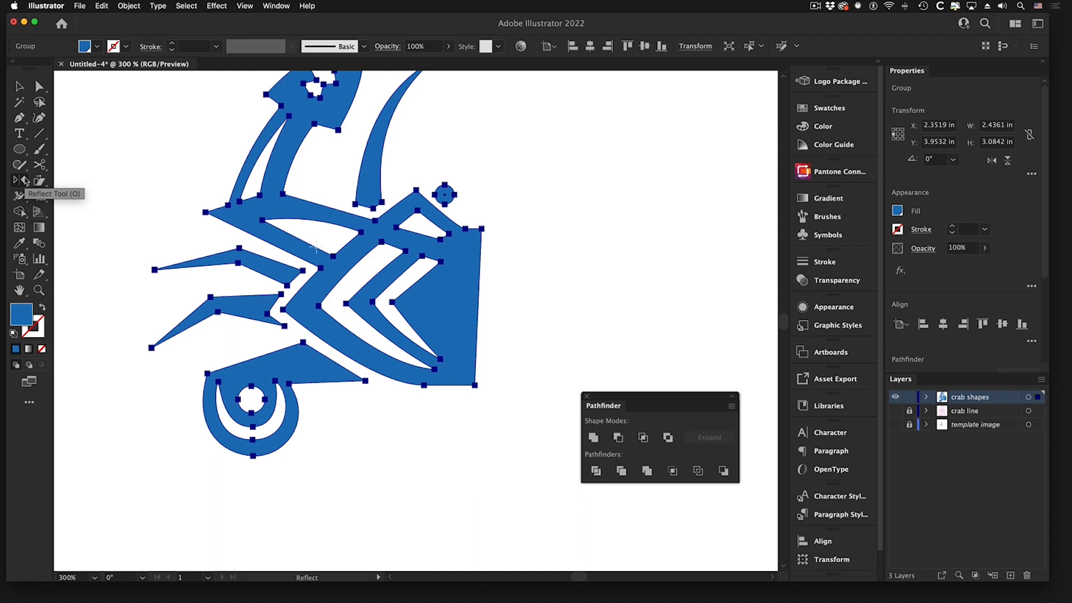
Reflect a copy of the crab group across a vertical axis through the upper-right anchor point of its body.
{"action": "left_click", "coordinate": [24, 180]}
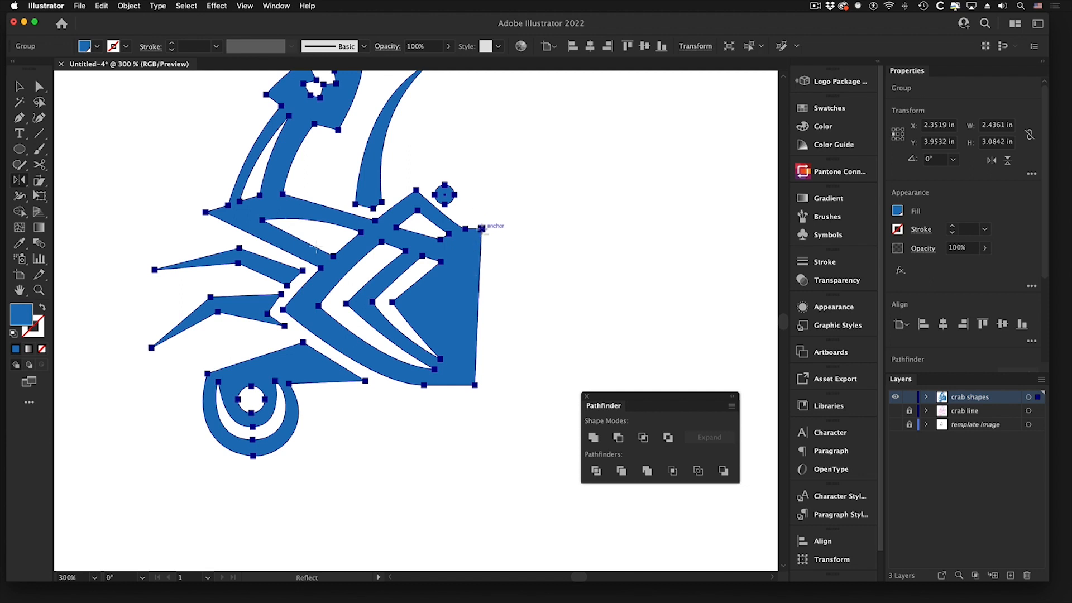
{"action": "left_click", "coordinate": [482, 229], "text": "alt"}
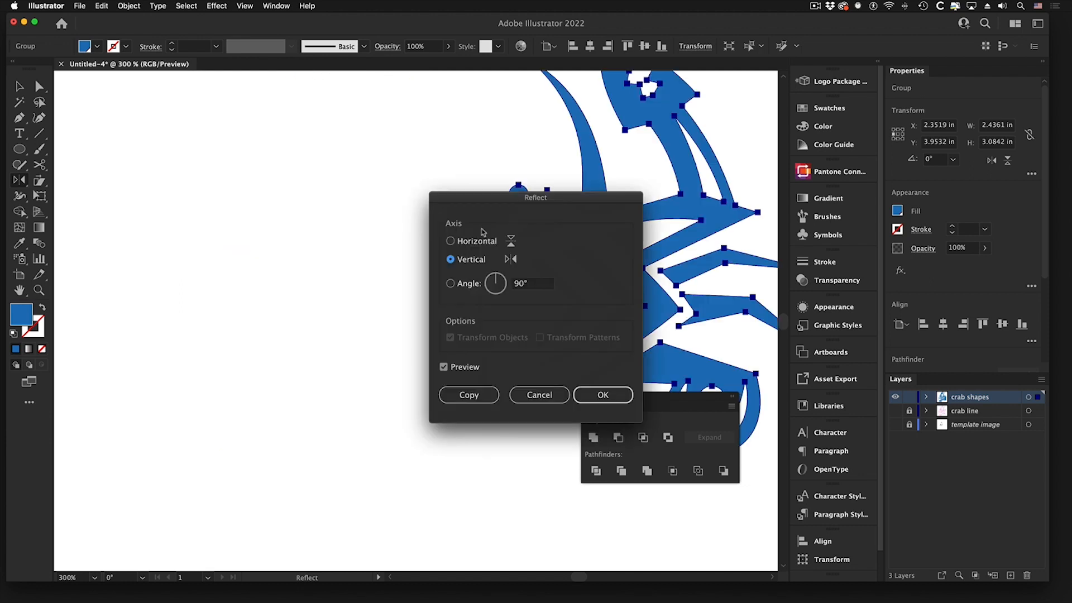
{"action": "left_click_drag", "start_coordinate": [531, 200], "coordinate": [253, 140]}
{"action": "left_click", "coordinate": [173, 181]}
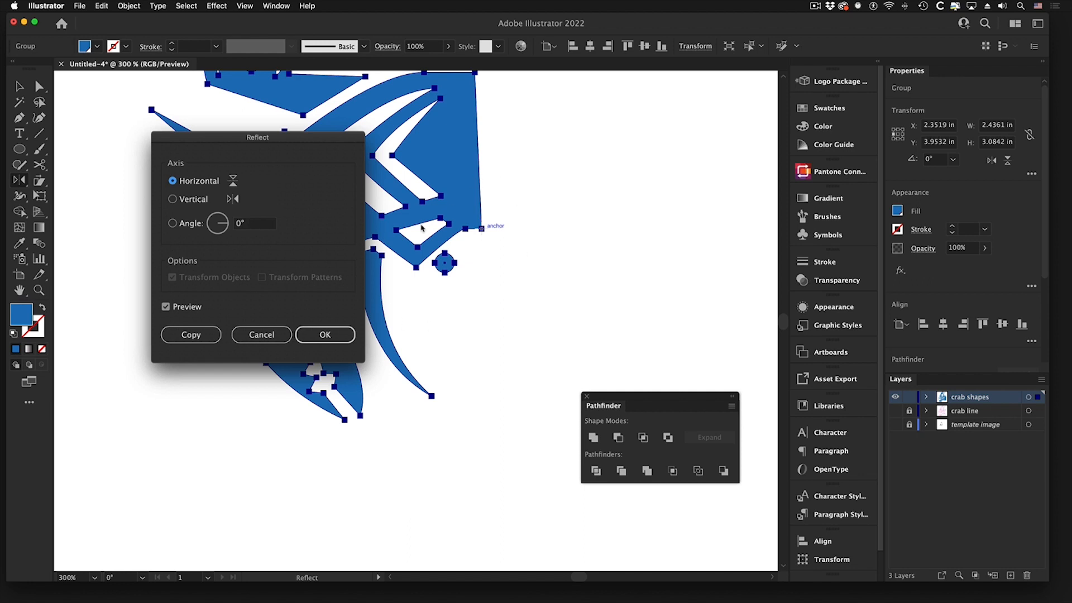
{"action": "left_click", "coordinate": [174, 200]}
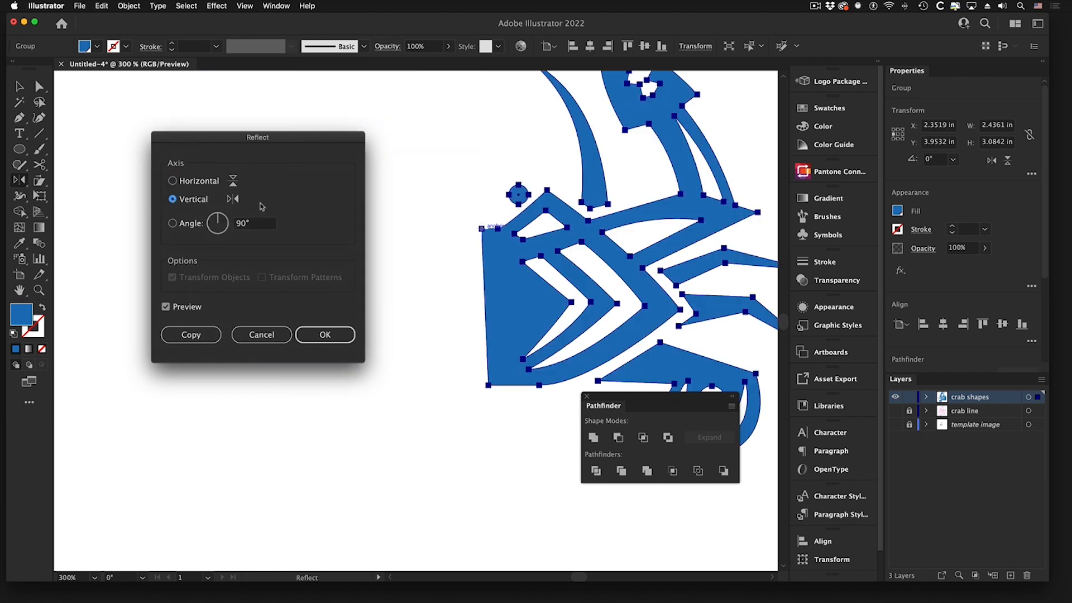
{"action": "left_click", "coordinate": [196, 342]}
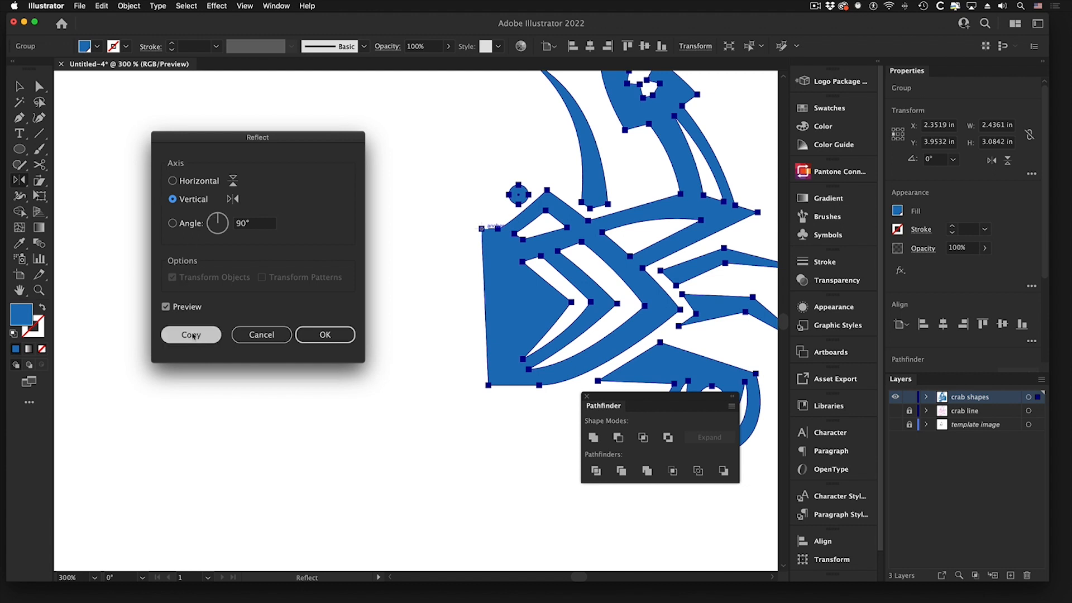
{"action": "left_click", "coordinate": [193, 337]}
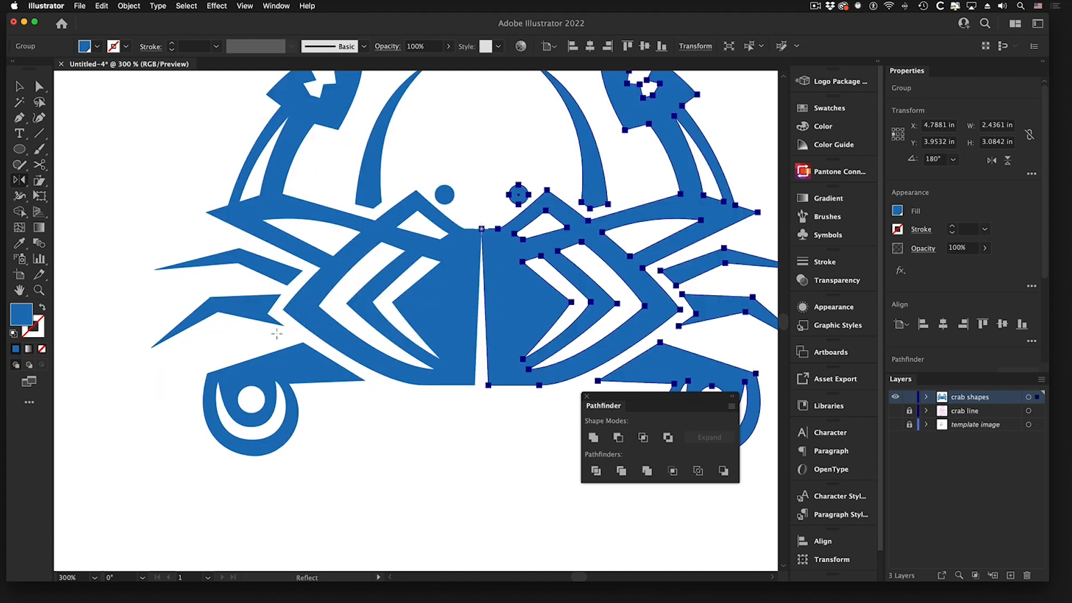
Deselect the artwork and examine the center seam between the two reflected crab halves up close and at full view.
{"action": "left_click", "coordinate": [39, 87]}
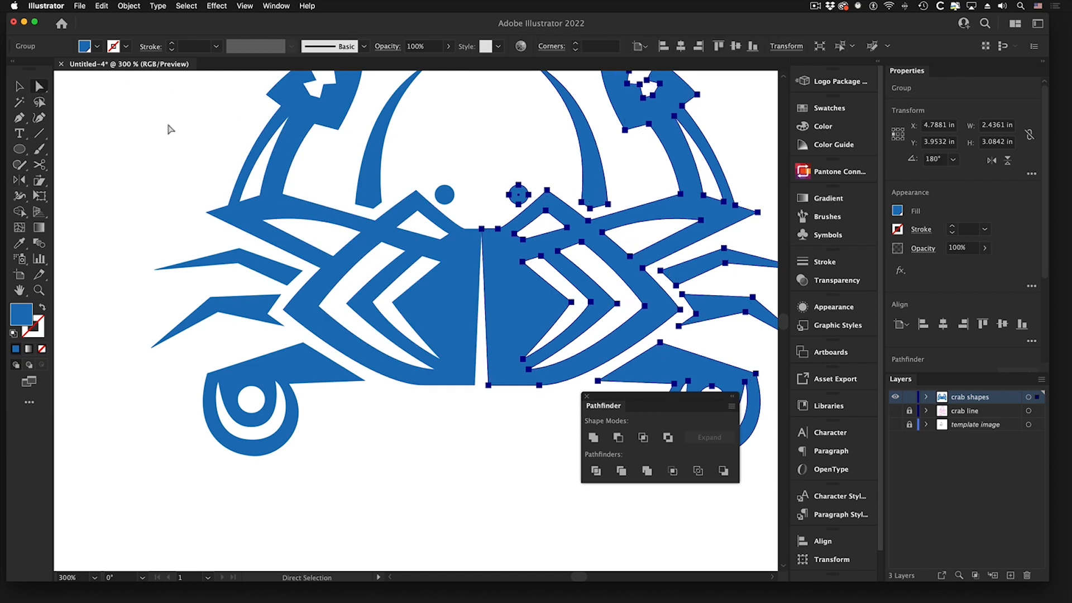
{"action": "left_click", "coordinate": [169, 129]}
{"action": "left_click_drag", "start_coordinate": [502, 335], "coordinate": [429, 424]}
{"action": "left_click", "coordinate": [514, 449], "text": "alt+super"}
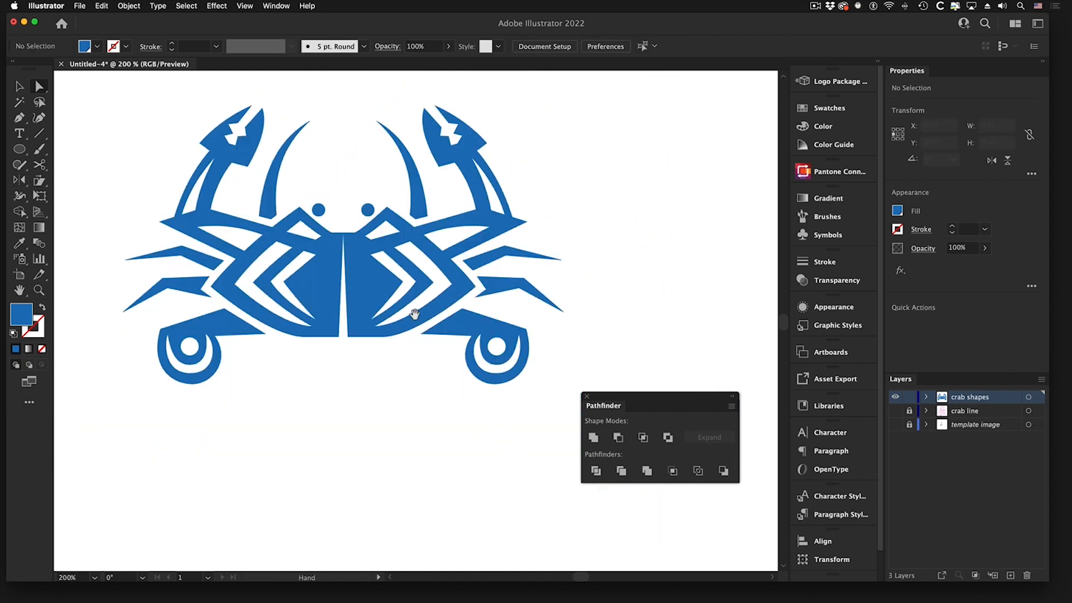
{"action": "left_click_drag", "start_coordinate": [414, 315], "coordinate": [416, 330]}
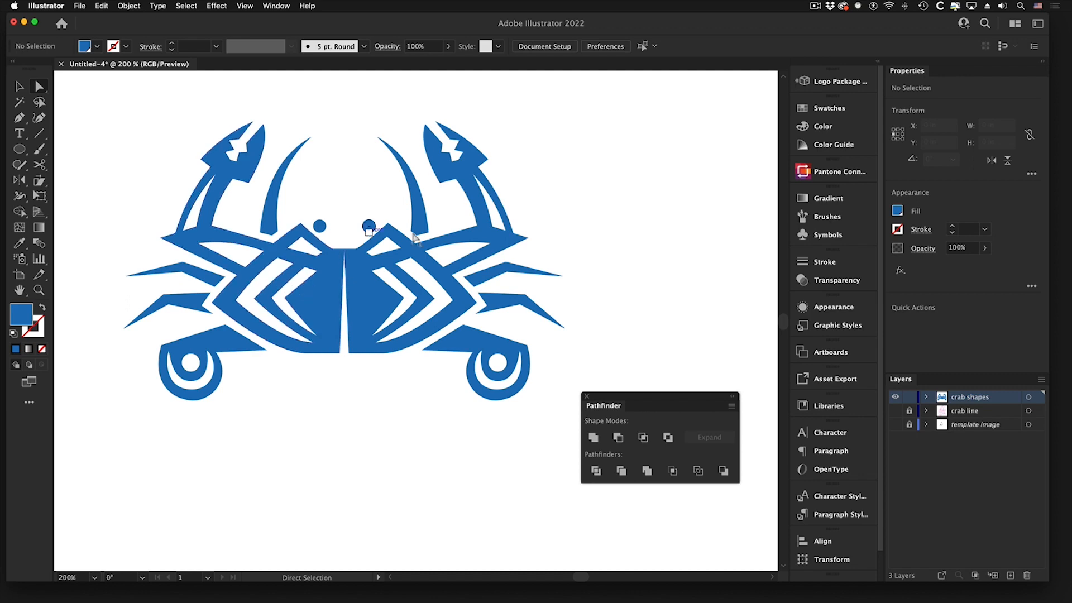
{"action": "left_click_drag", "start_coordinate": [338, 241], "coordinate": [402, 287]}
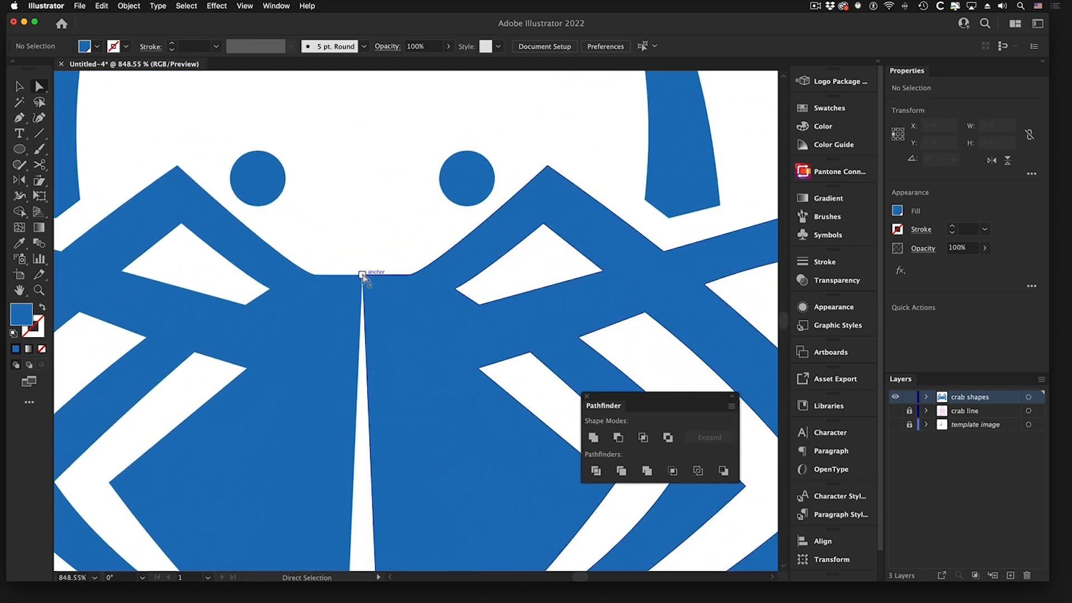
{"action": "left_click", "coordinate": [359, 342], "text": "alt+super"}
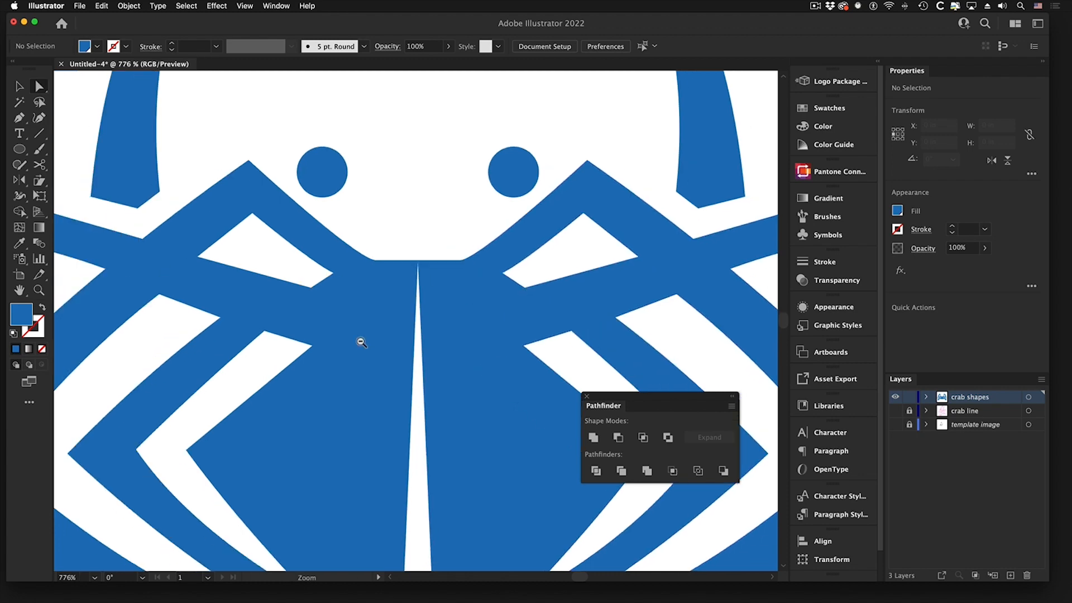
{"action": "left_click", "coordinate": [359, 342], "text": "alt+super"}
{"action": "left_click_drag", "start_coordinate": [532, 299], "coordinate": [347, 244]}
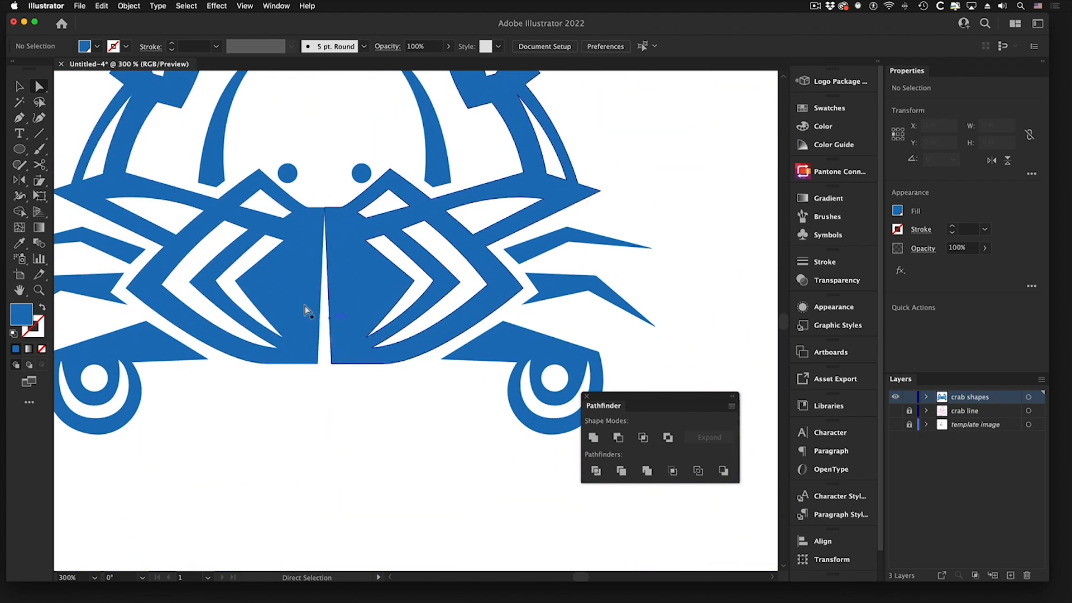
{"action": "key", "text": "super+minus"}
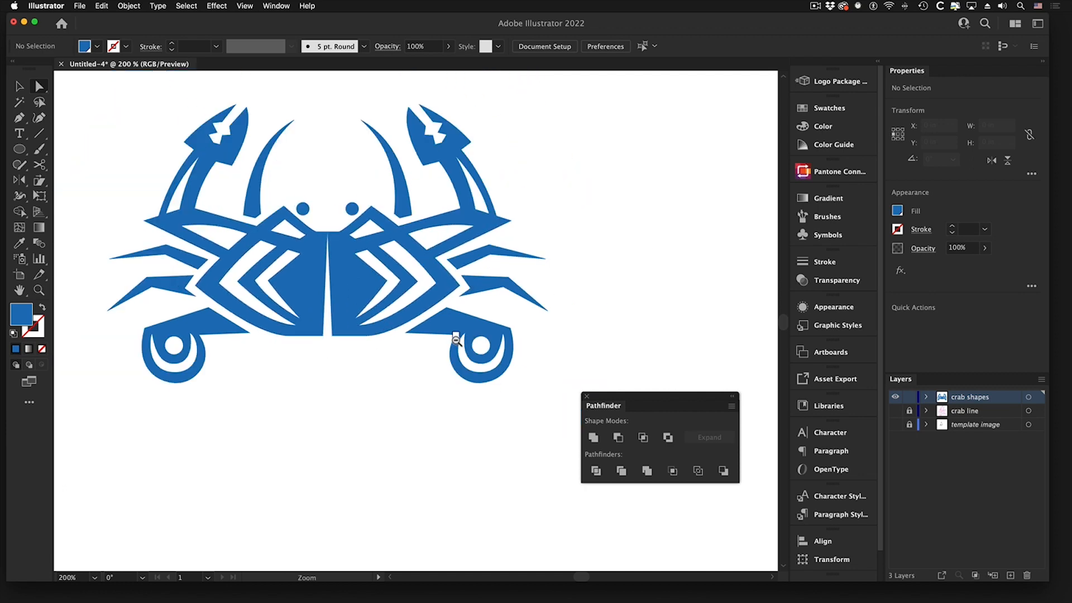
Undo the reflected copy and deselect the remaining crab half.
{"action": "key", "text": "super+z"}
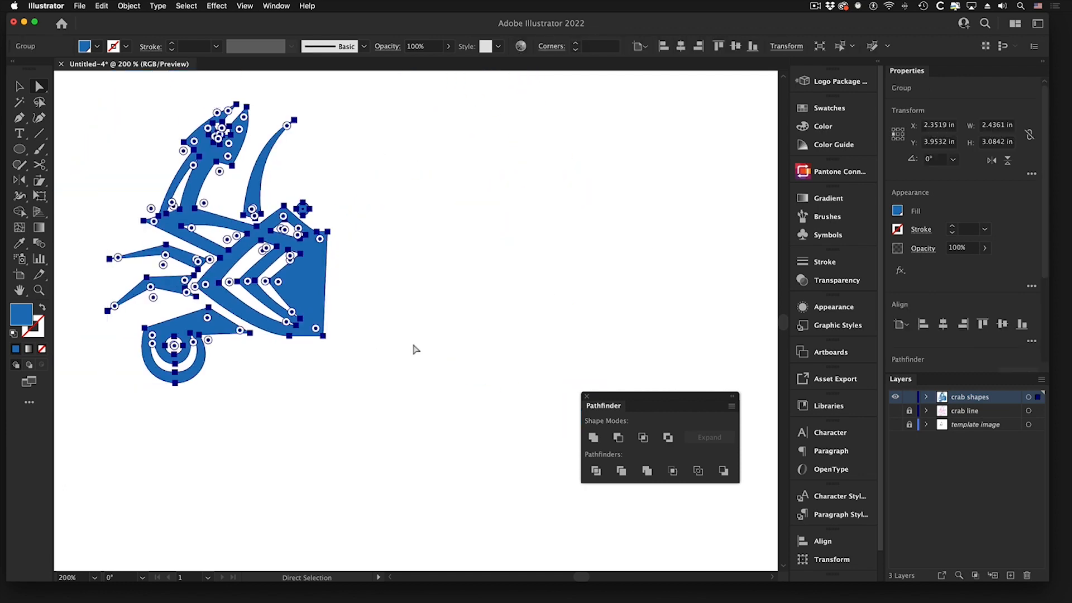
{"action": "left_click", "coordinate": [409, 351]}
{"action": "key", "text": "super+space"}
{"action": "left_click_drag", "start_coordinate": [254, 267], "coordinate": [397, 343]}
{"action": "left_click", "coordinate": [398, 344], "text": "alt"}
{"action": "left_click", "coordinate": [342, 249], "text": "alt"}
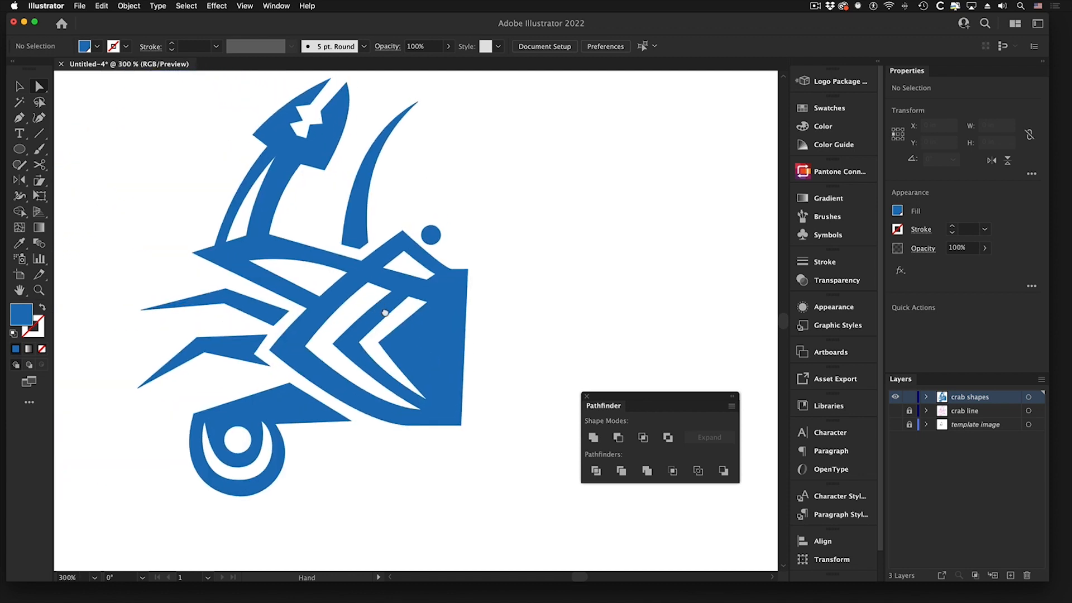
Try moving the lower center-edge anchor point of the body until it aligns vertically beneath the upper corner anchor.
{"action": "left_click", "coordinate": [466, 434]}
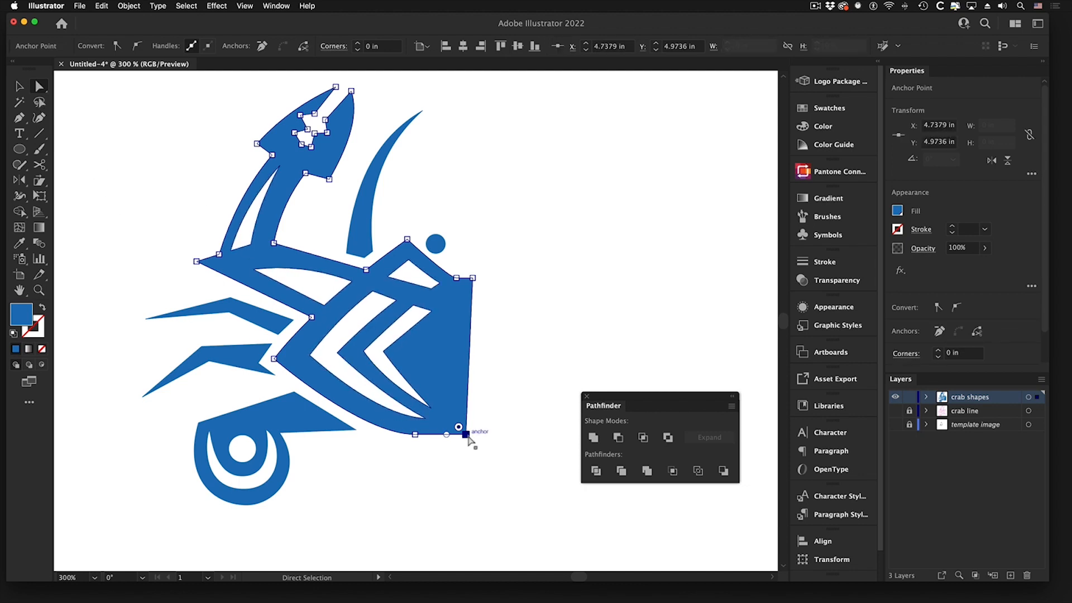
{"action": "left_click_drag", "start_coordinate": [466, 434], "coordinate": [481, 433]}
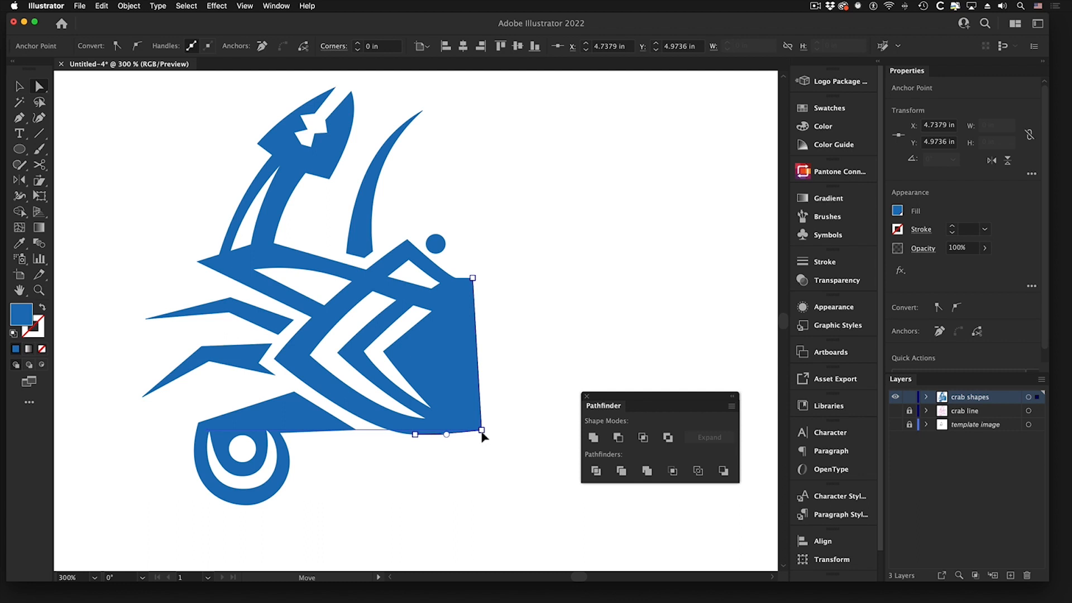
{"action": "left_click_drag", "start_coordinate": [483, 436], "coordinate": [475, 284]}
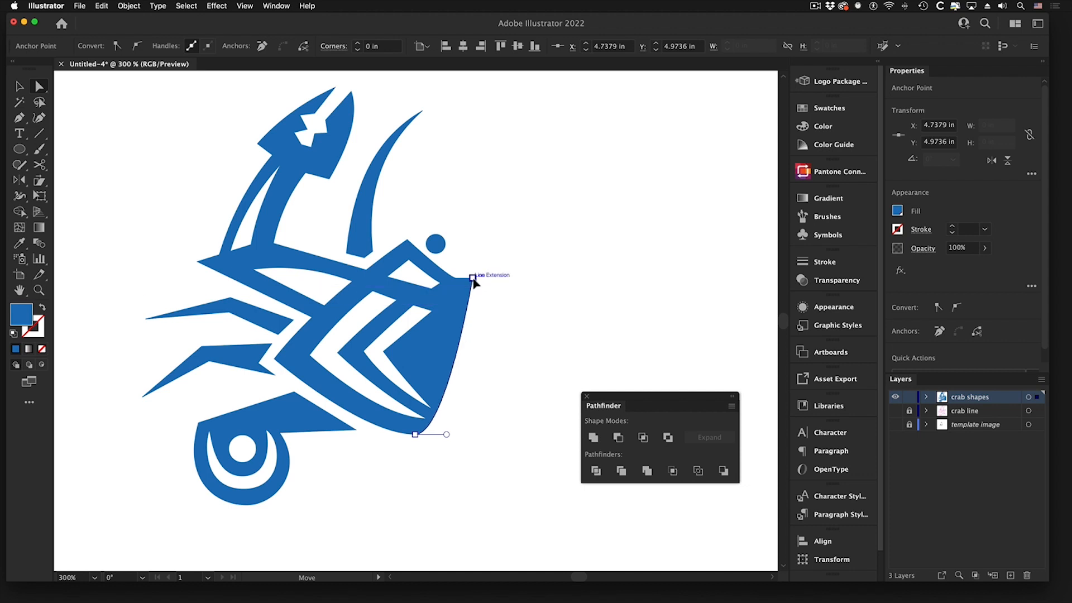
{"action": "left_click_drag", "start_coordinate": [474, 284], "coordinate": [473, 419]}
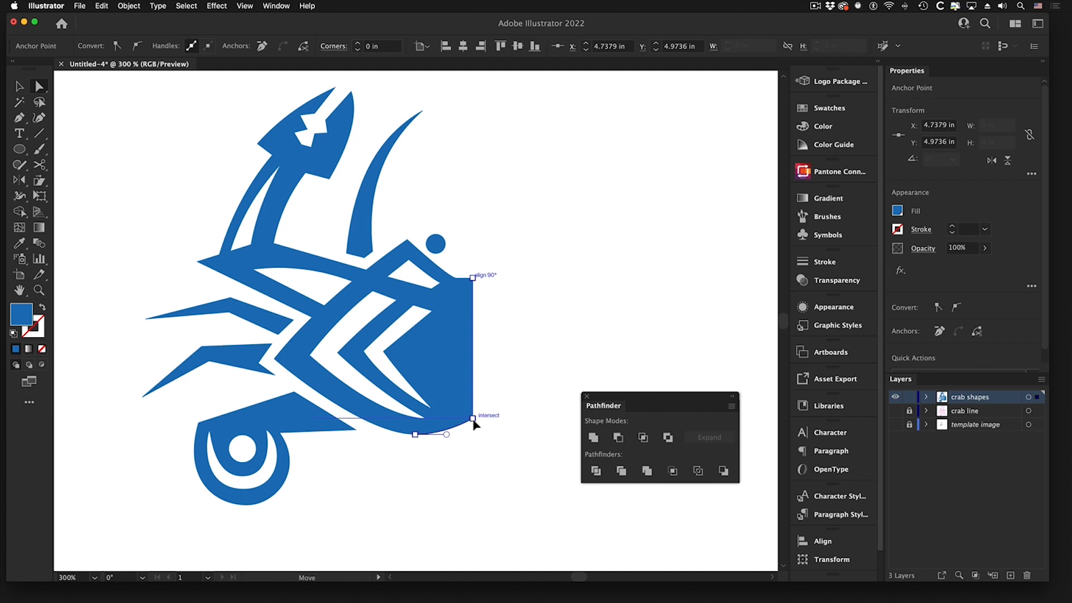
{"action": "left_click_drag", "start_coordinate": [473, 423], "coordinate": [473, 419]}
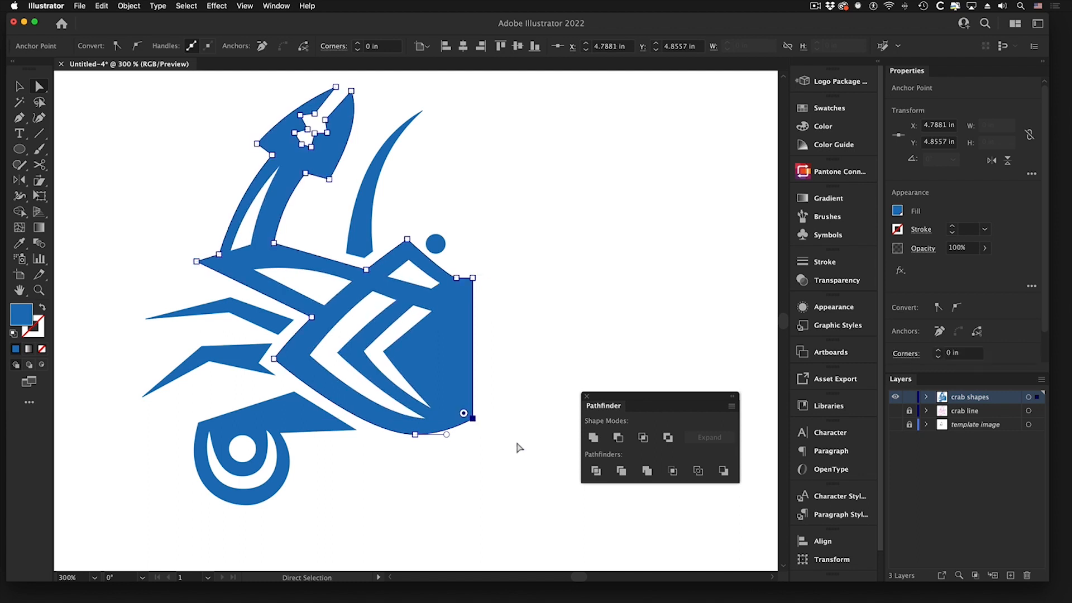
Try nudging the moved anchor point downward in small increments to level the body's bottom edge.
{"action": "key", "text": "Down"}
{"action": "key", "text": "Down"}
{"action": "key", "text": "Down"}
{"action": "key", "text": "Down"}
{"action": "key", "text": "Down"}
{"action": "key", "text": "Down"}
{"action": "key", "text": "Down"}
{"action": "key", "text": "Down"}
{"action": "key", "text": "Up"}
Undo the anchor point edits, restore the crab half's grouping with Redo Group, and deselect it.
{"action": "key", "text": "super+z"}
{"action": "key", "text": "super+shift+z"}
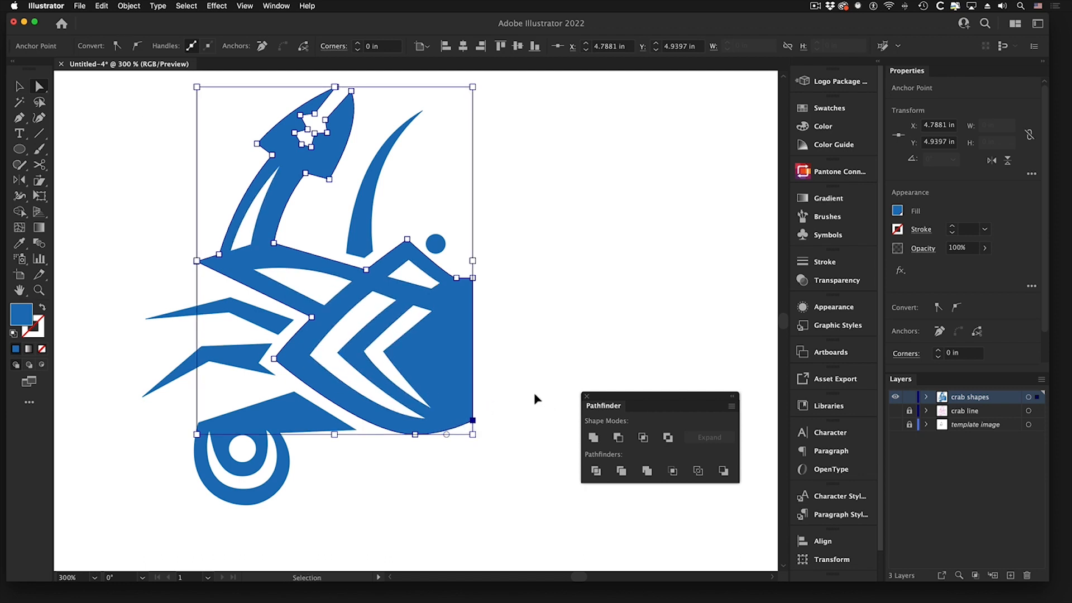
{"action": "key", "text": "super+a"}
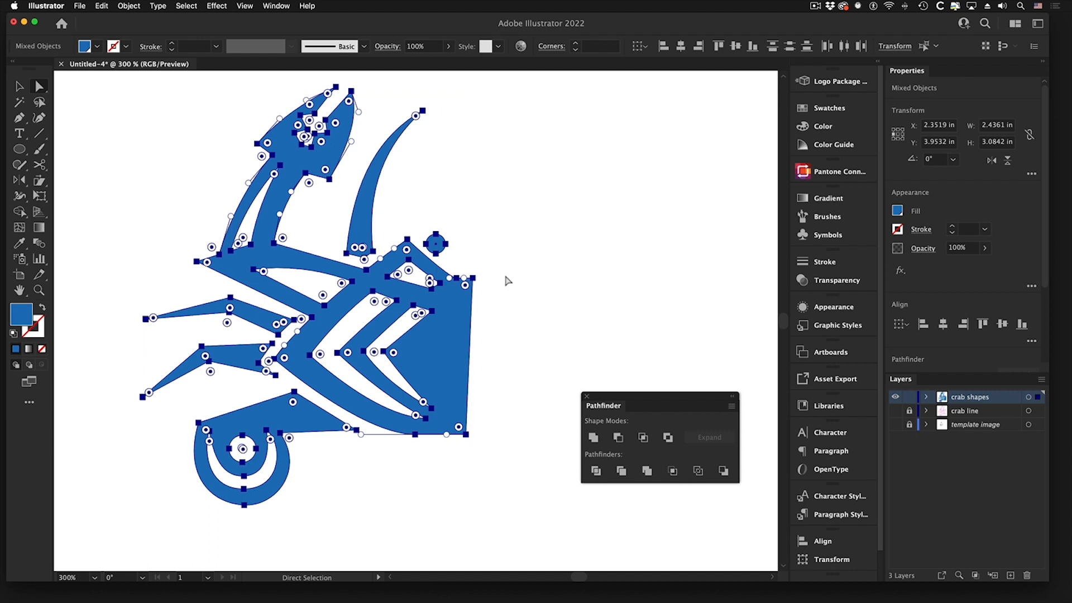
{"action": "left_click", "coordinate": [101, 6]}
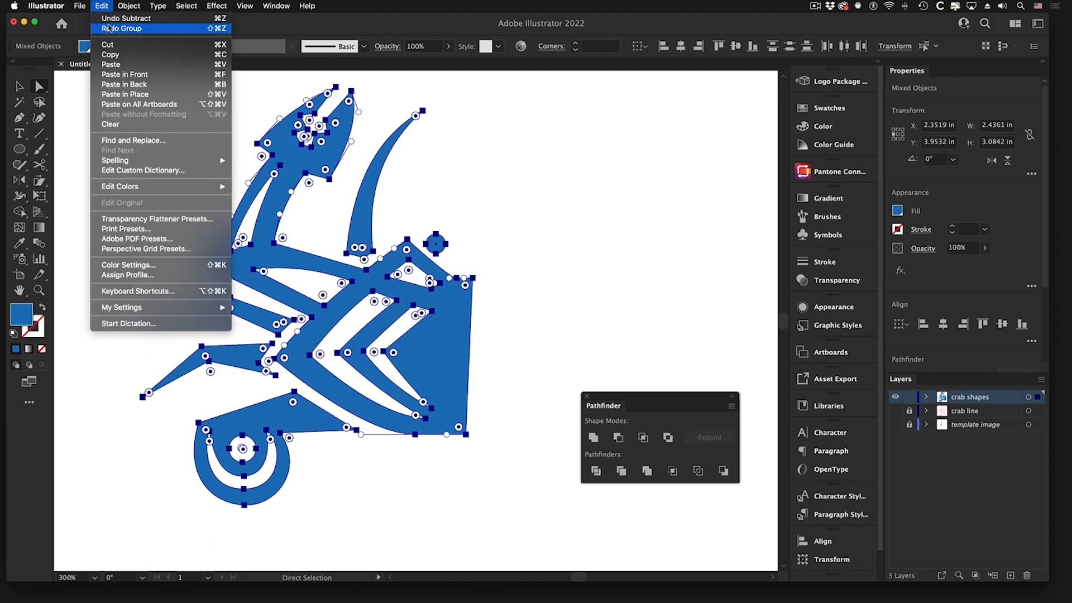
{"action": "left_click", "coordinate": [110, 28]}
{"action": "left_click", "coordinate": [479, 342]}
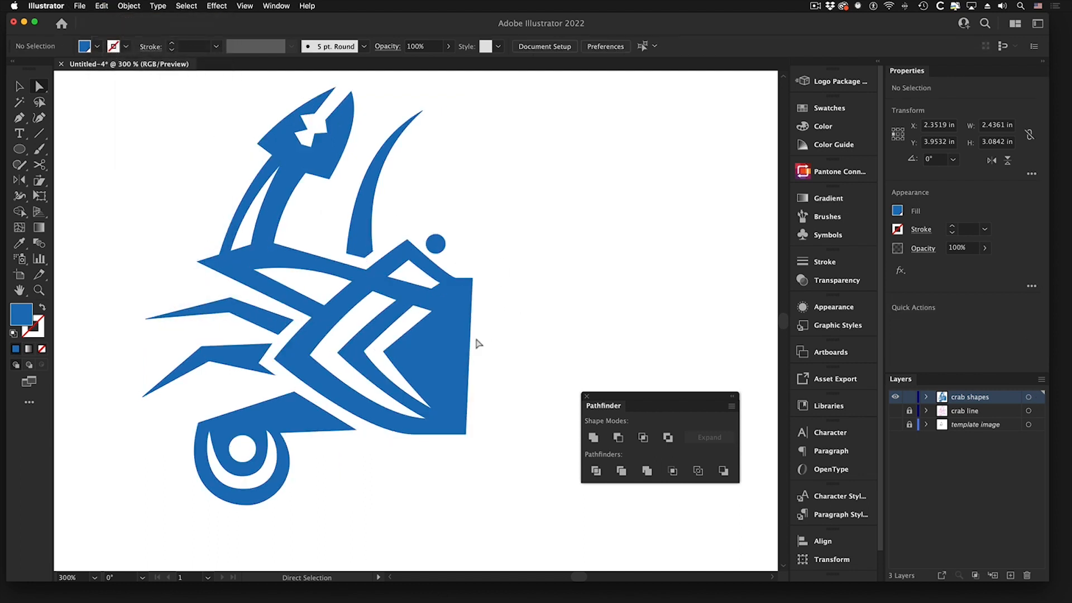
Extend the body's lower center corner horizontally outward, and draw a rectangle about 0.71 by 1.56 in from the upper corner across the overhang.
{"action": "left_click", "coordinate": [466, 435]}
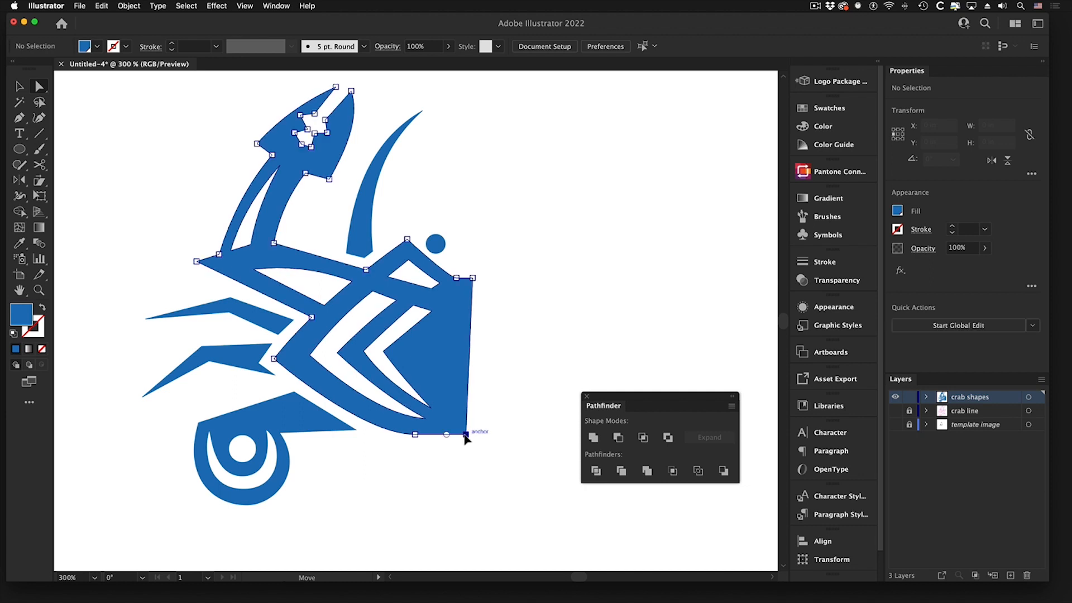
{"action": "left_click_drag", "start_coordinate": [466, 434], "coordinate": [486, 434]}
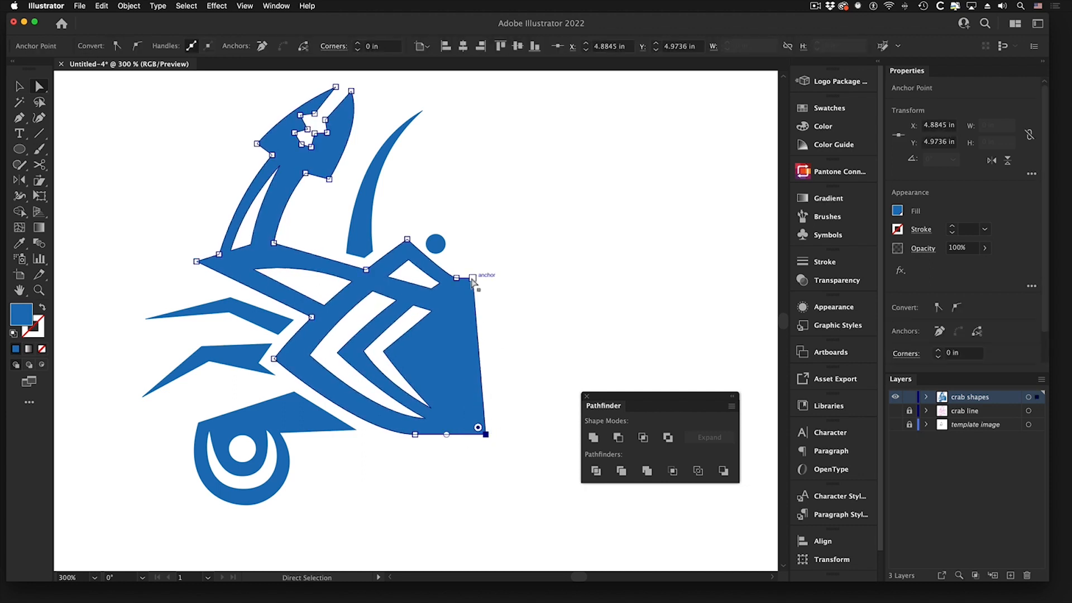
{"action": "left_click_drag", "start_coordinate": [19, 149], "coordinate": [76, 153]}
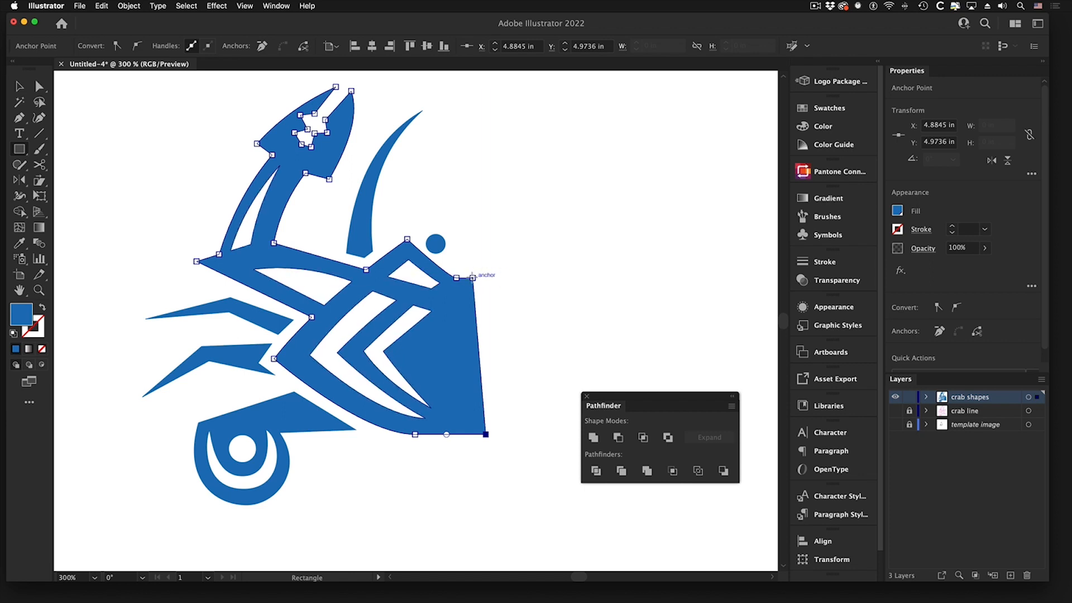
{"action": "left_click_drag", "start_coordinate": [473, 278], "coordinate": [569, 489]}
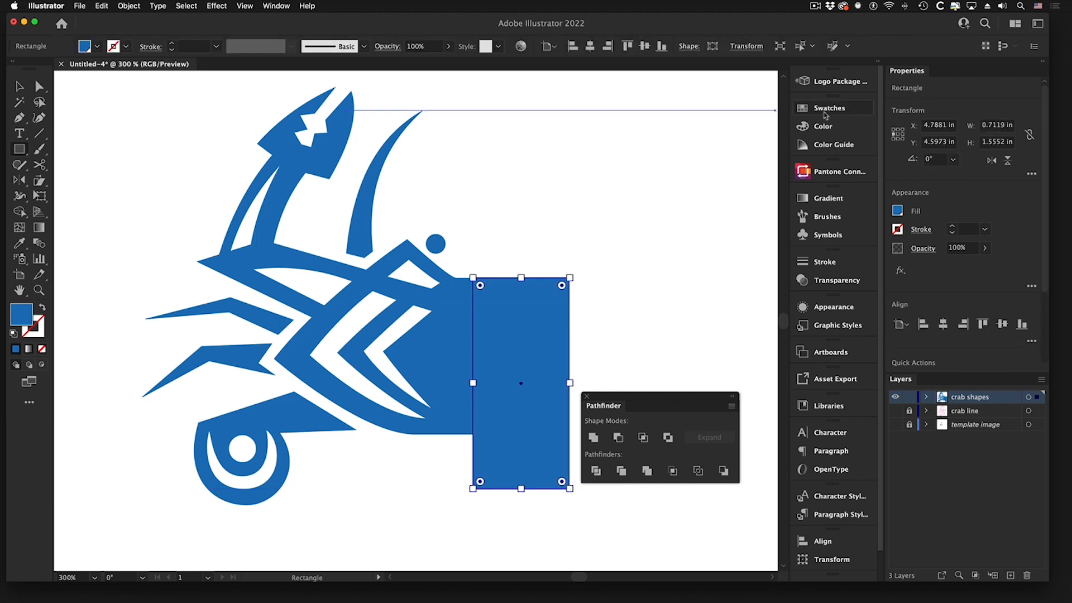
Fill the rectangle with orange and extend its top edge above the body to a height of about 1.73 in.
{"action": "left_click", "coordinate": [825, 110]}
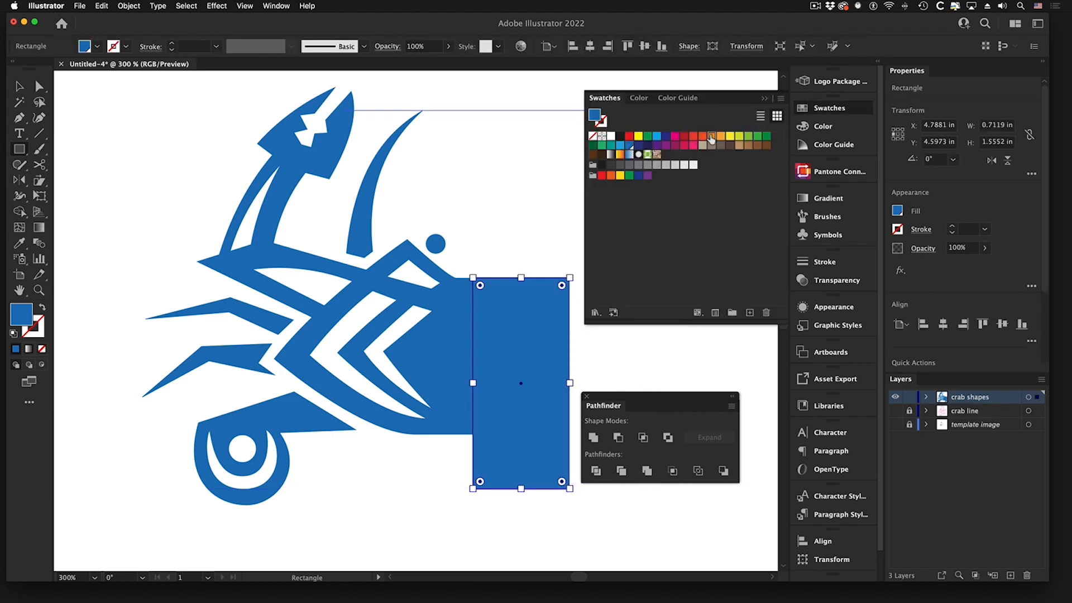
{"action": "left_click", "coordinate": [712, 136]}
{"action": "key", "text": "v"}
{"action": "left_click", "coordinate": [179, 177]}
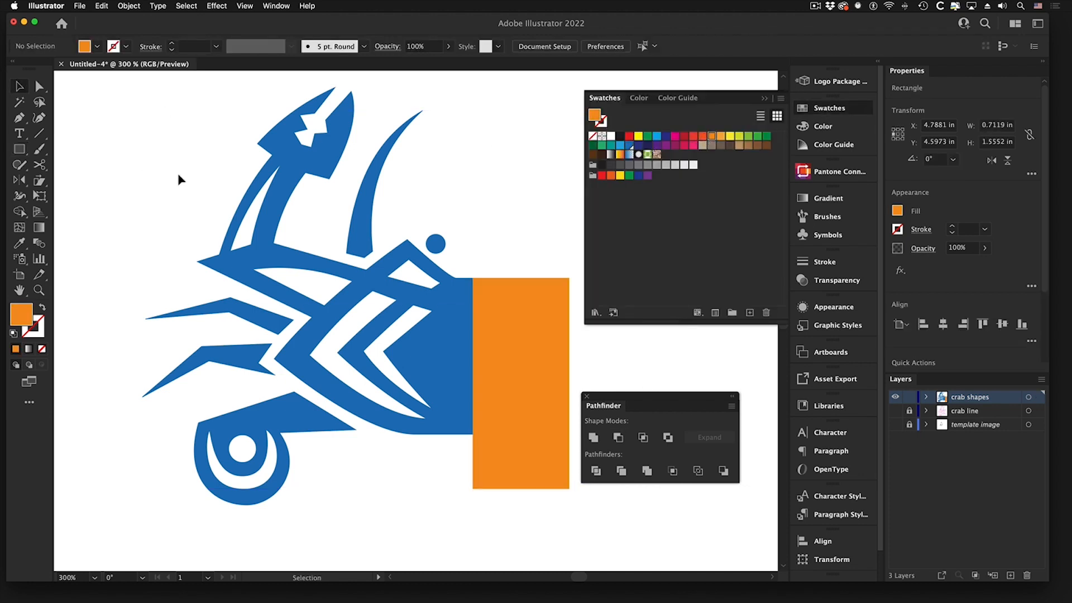
{"action": "left_click", "coordinate": [521, 344]}
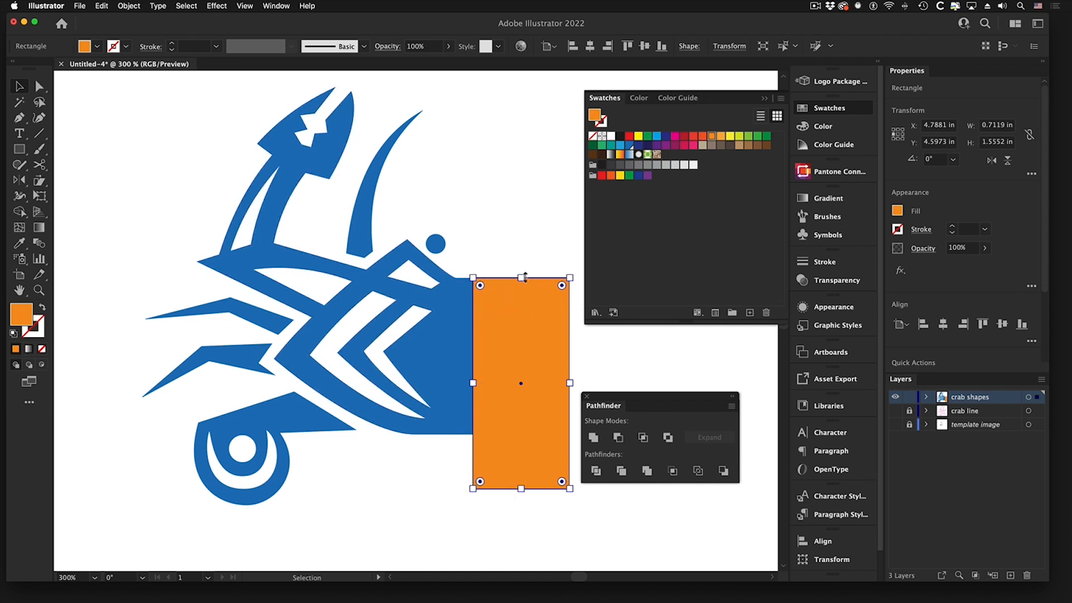
{"action": "left_click_drag", "start_coordinate": [522, 278], "coordinate": [521, 253]}
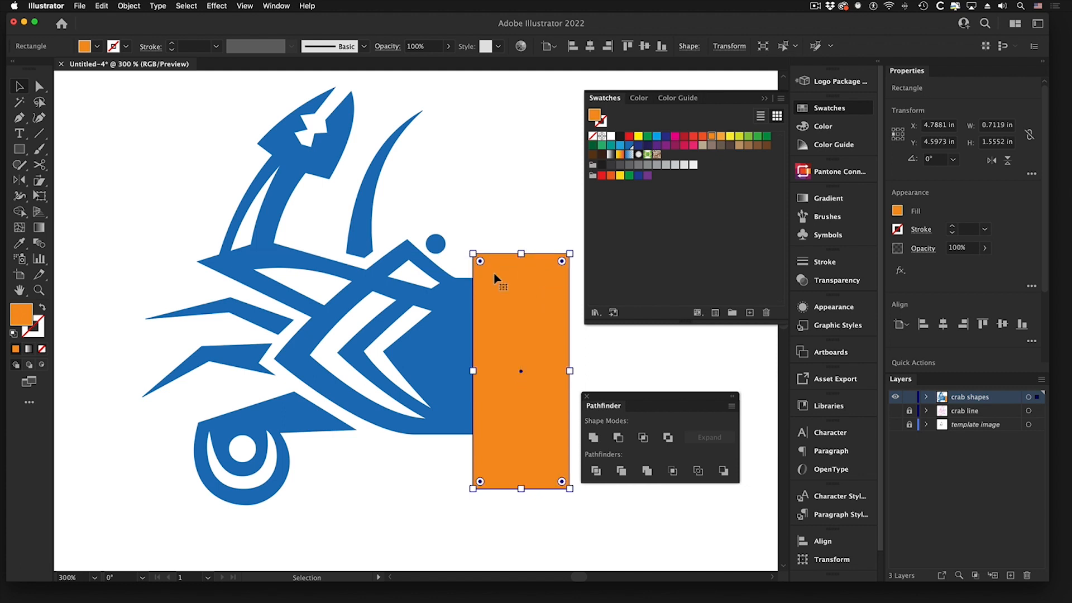
Try subtracting the orange rectangle from the whole crab group with Minus Front, and undo the subtraction.
{"action": "left_click", "coordinate": [450, 328], "text": "shift"}
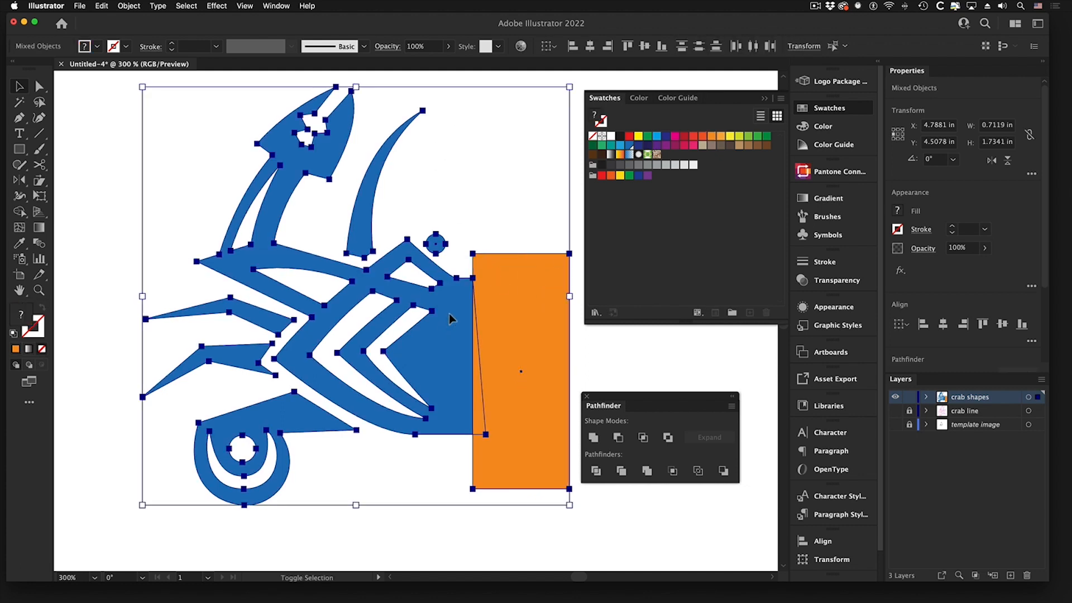
{"action": "left_click", "coordinate": [618, 438]}
{"action": "left_click", "coordinate": [102, 6]}
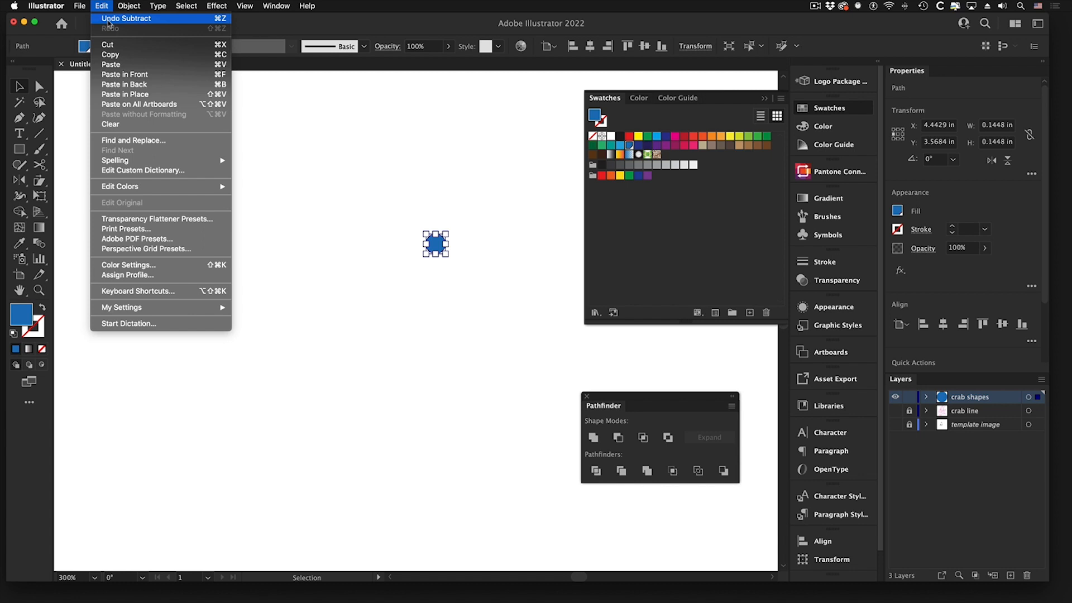
{"action": "left_click", "coordinate": [109, 24]}
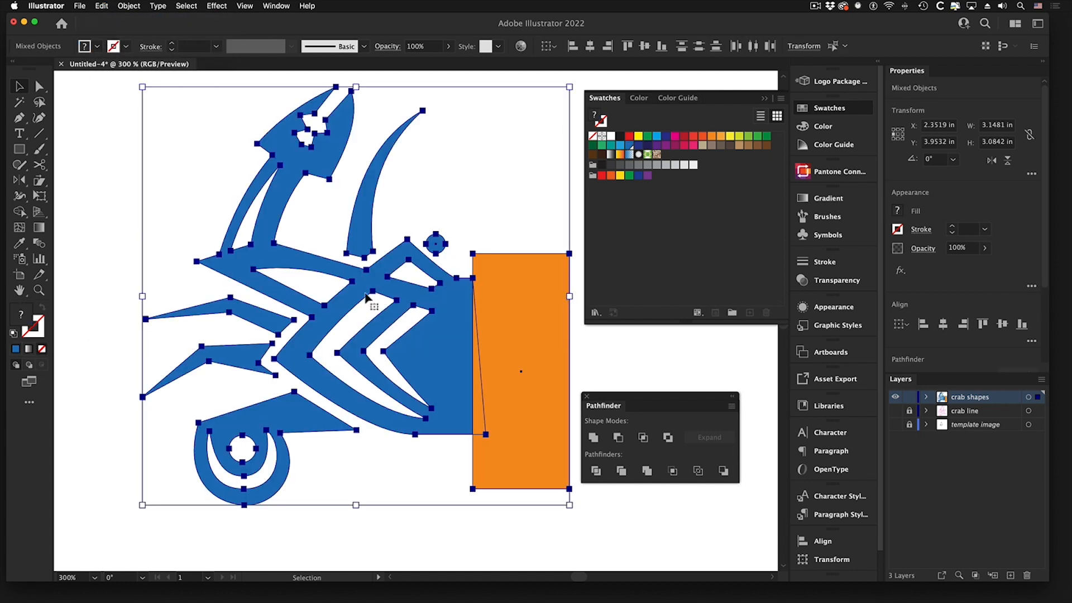
{"action": "left_click", "coordinate": [122, 121]}
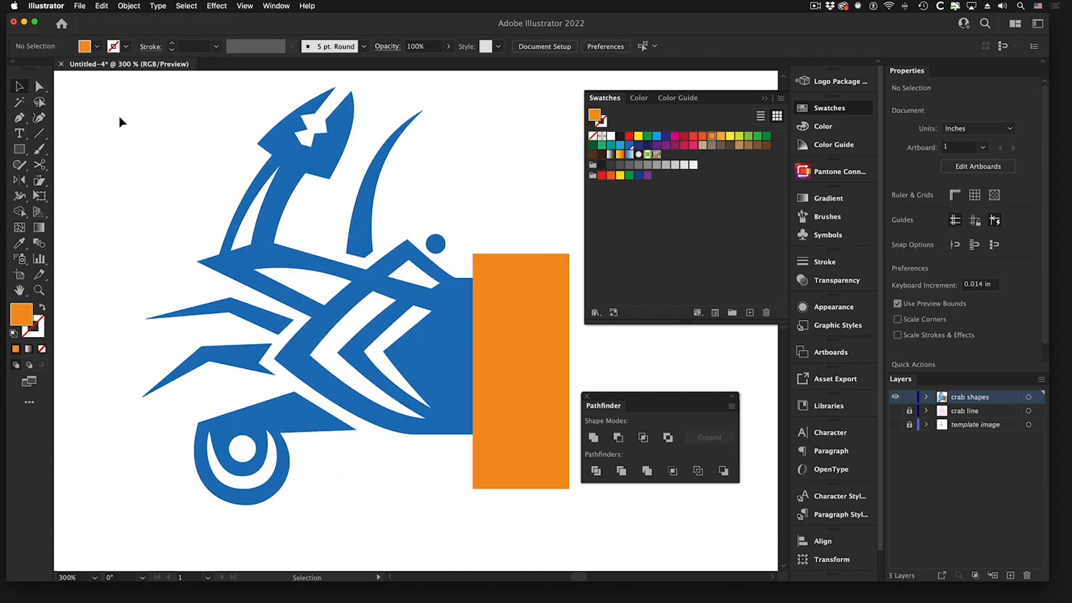
Subtract the orange rectangle from only the body's compound path with Minus Front, and deselect the result.
{"action": "left_click", "coordinate": [38, 89]}
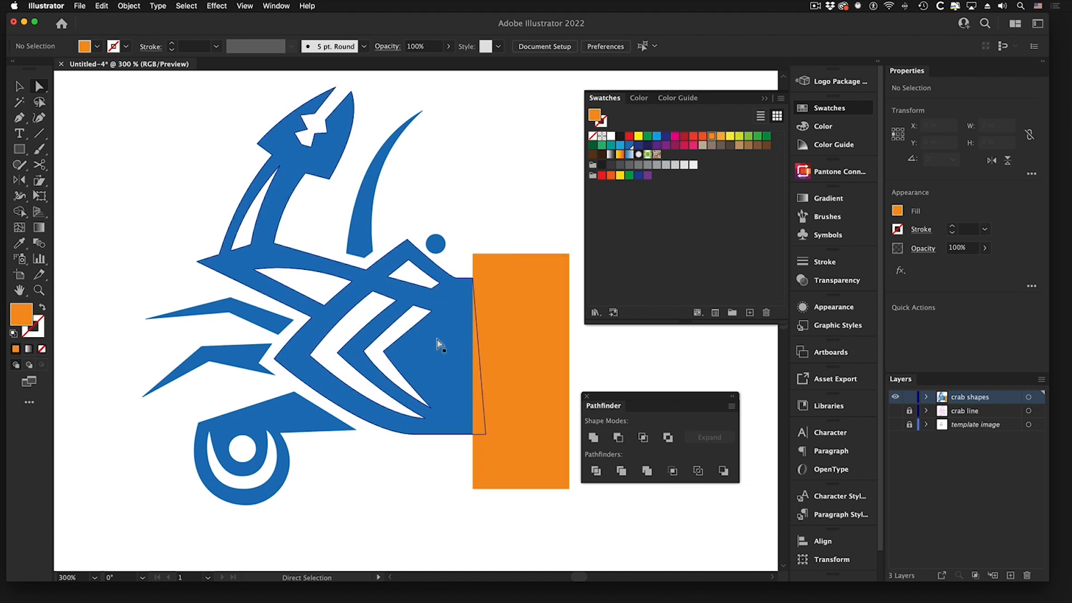
{"action": "left_click", "coordinate": [451, 344]}
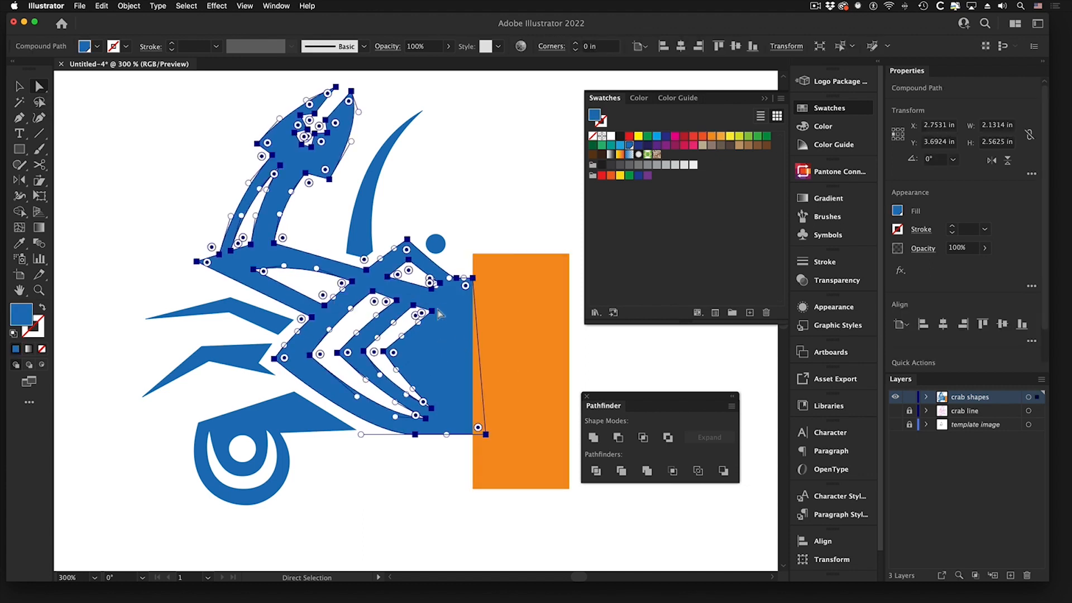
{"action": "left_click", "coordinate": [521, 310], "text": "shift"}
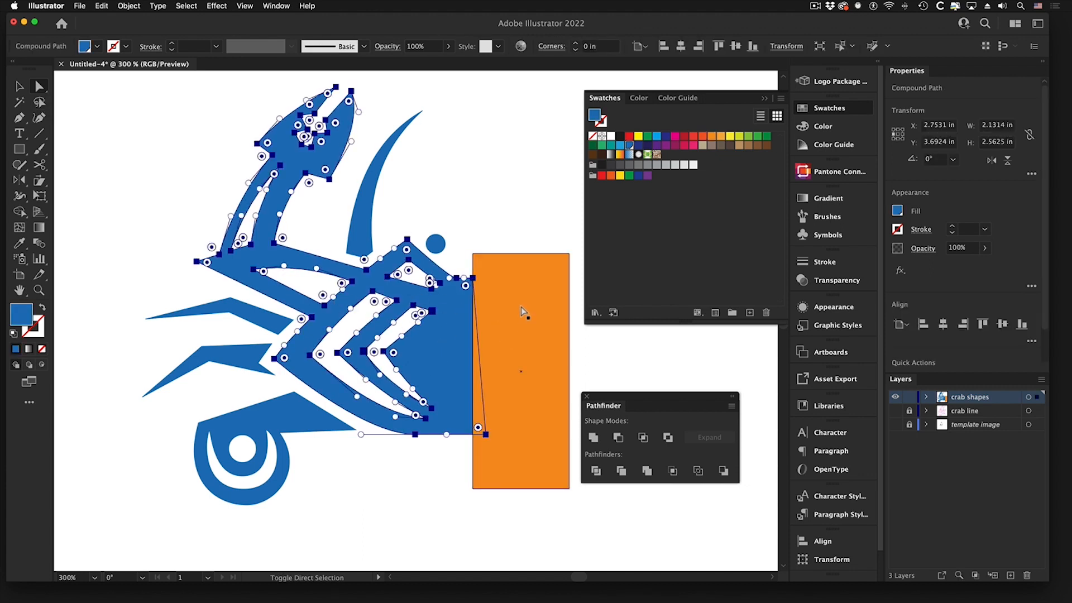
{"action": "left_click", "coordinate": [619, 439]}
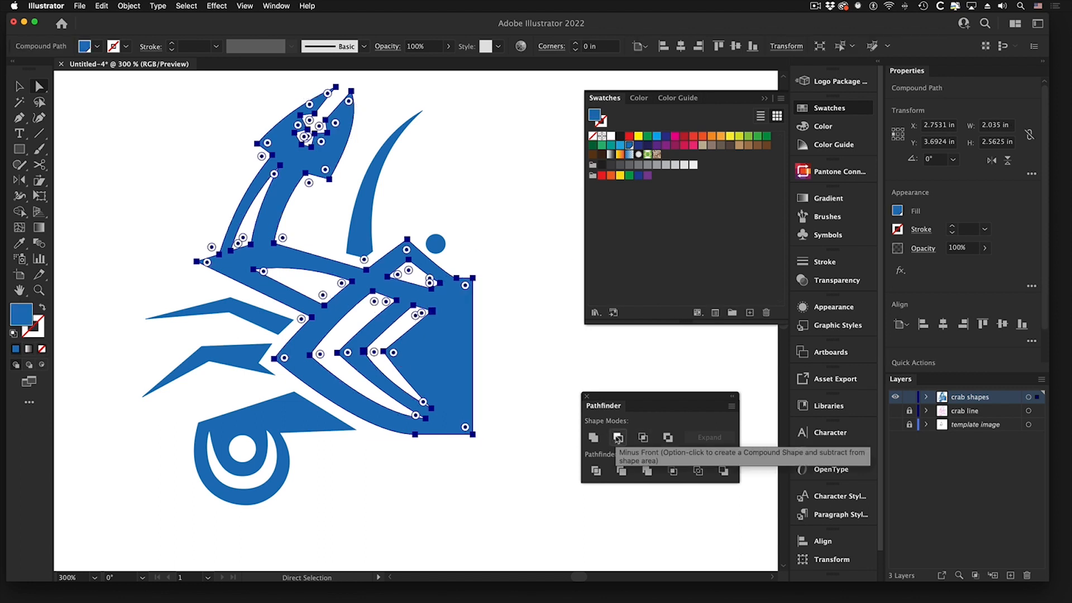
{"action": "left_click", "coordinate": [511, 223]}
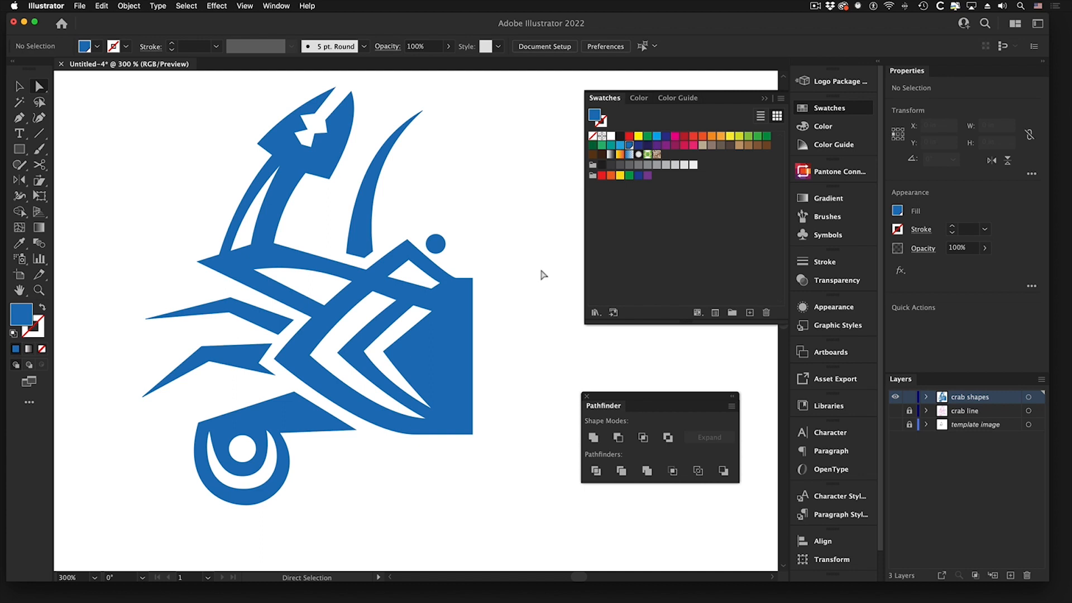
Undo the last Minus Front subtraction to bring the orange rectangle back, and deselect everything.
{"action": "left_click", "coordinate": [101, 6]}
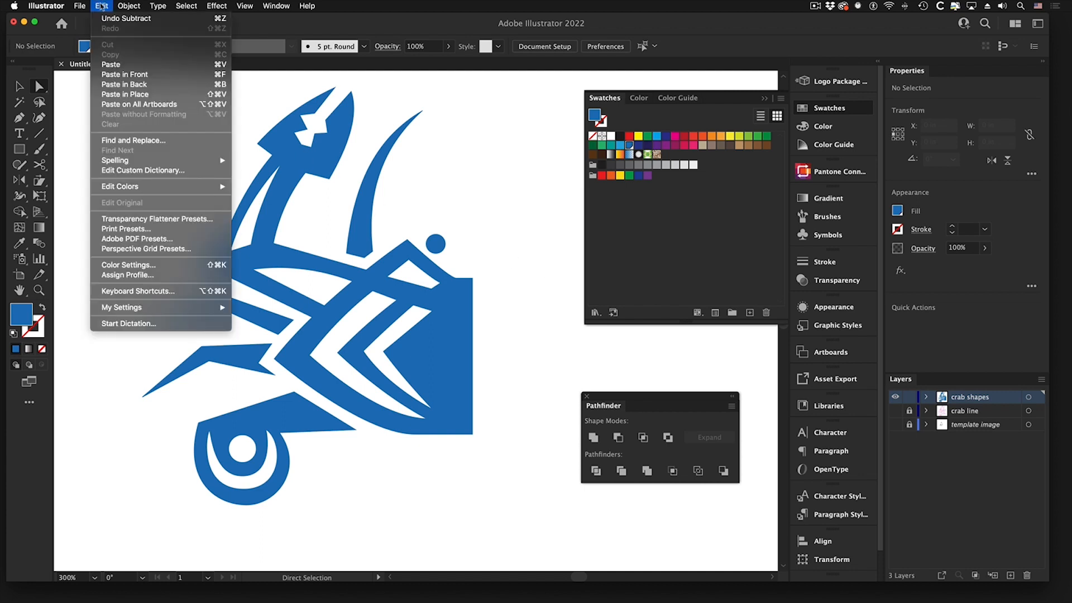
{"action": "left_click", "coordinate": [112, 19]}
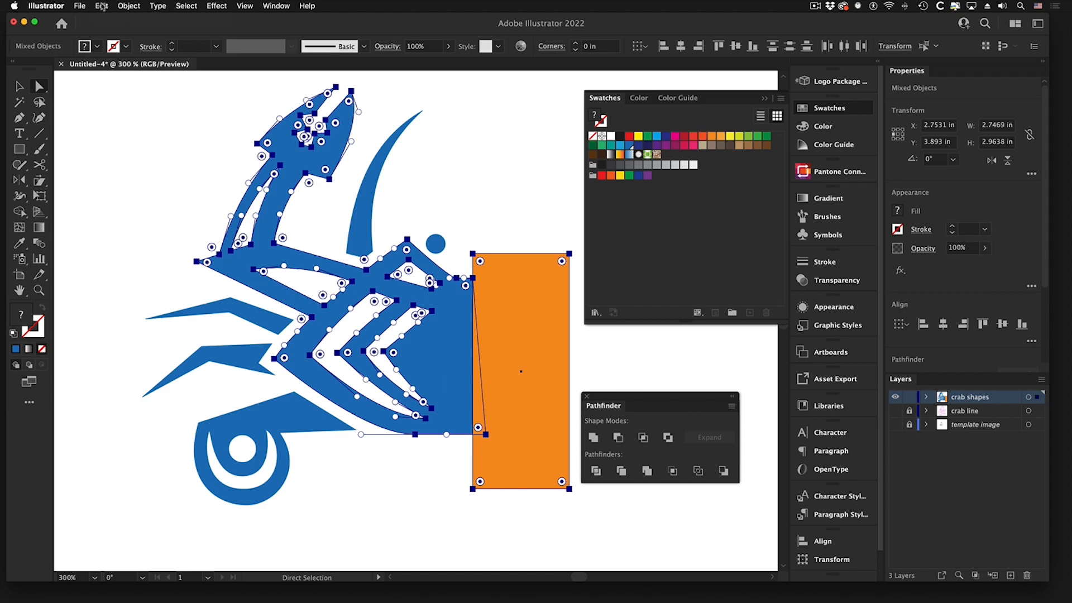
{"action": "left_click", "coordinate": [101, 6]}
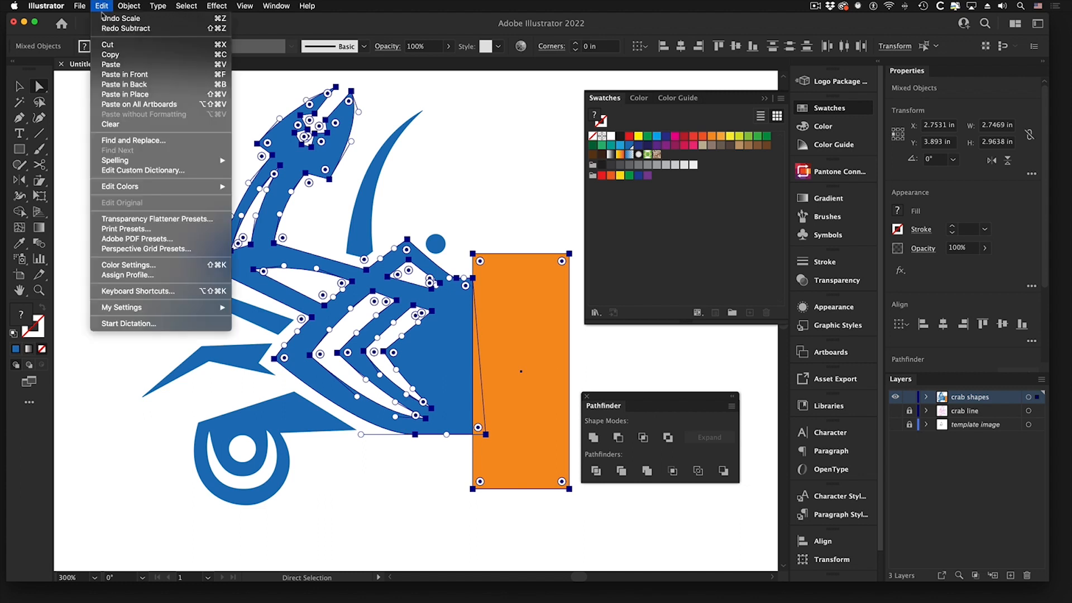
{"action": "left_click", "coordinate": [299, 91]}
{"action": "key", "text": "super+minus"}
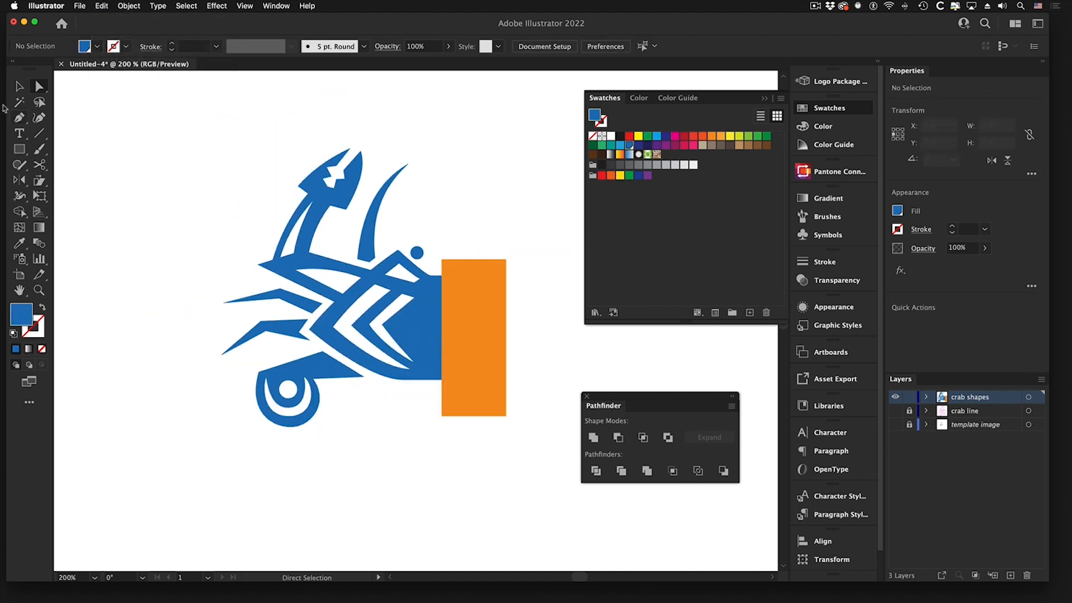
Select the whole crab half group and make it a single compound path.
{"action": "left_click", "coordinate": [19, 86]}
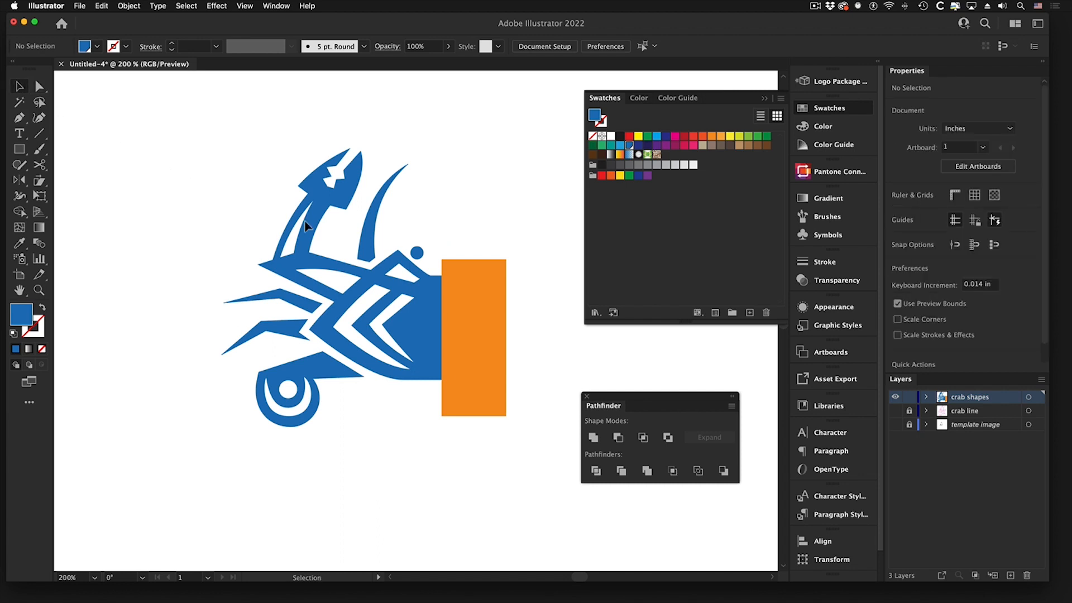
{"action": "left_click", "coordinate": [369, 281]}
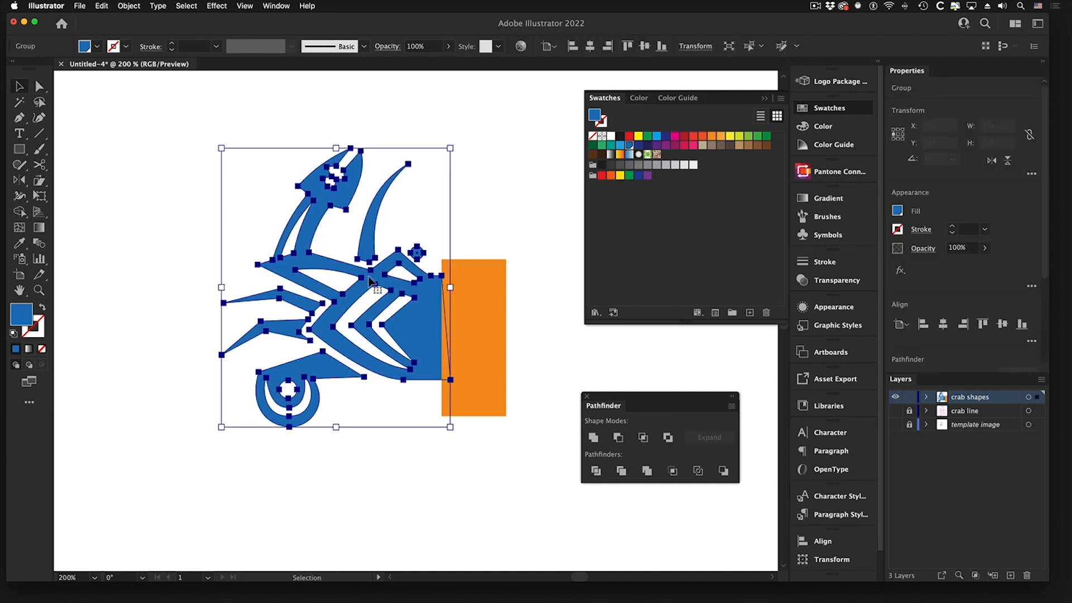
{"action": "left_click", "coordinate": [134, 7]}
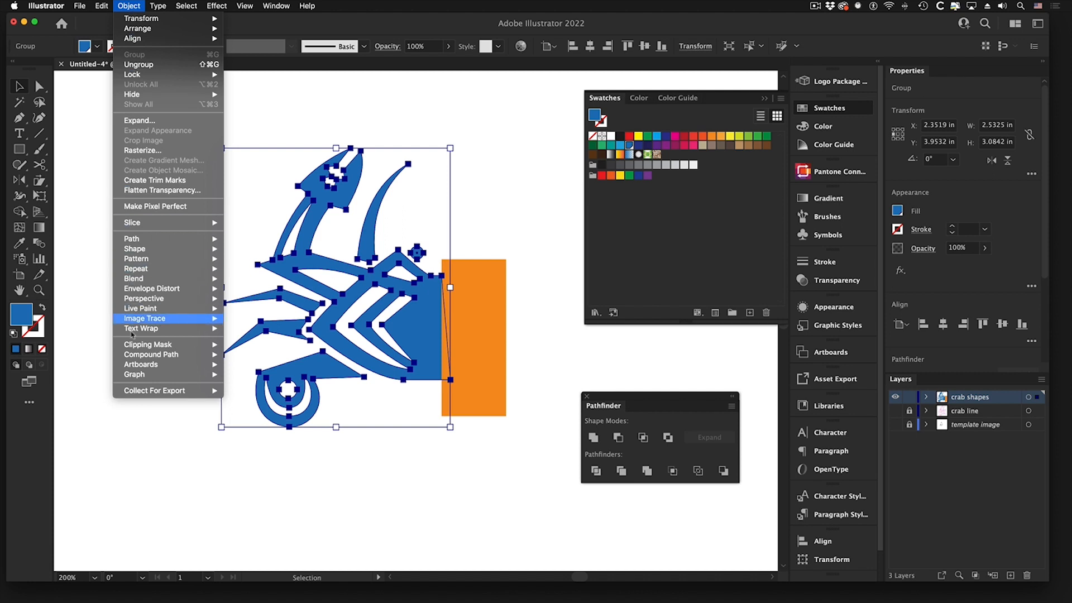
{"action": "mouse_move", "coordinate": [131, 356]}
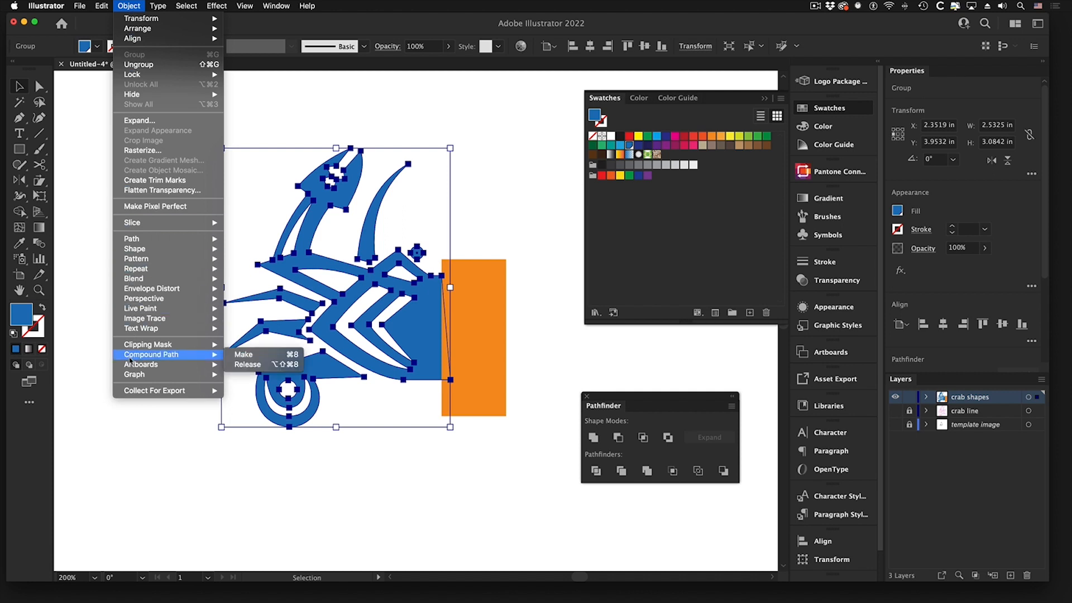
{"action": "left_click", "coordinate": [244, 355]}
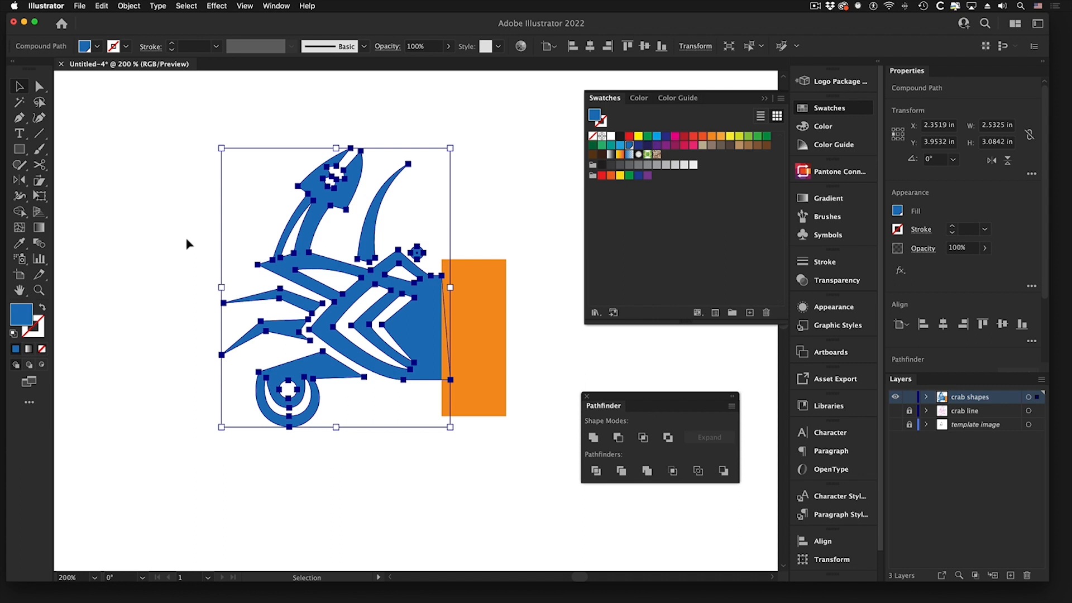
Add the orange rectangle to the selection, subtract it from the crab compound path with Minus Front, and deselect.
{"action": "left_click", "coordinate": [475, 279], "text": "shift"}
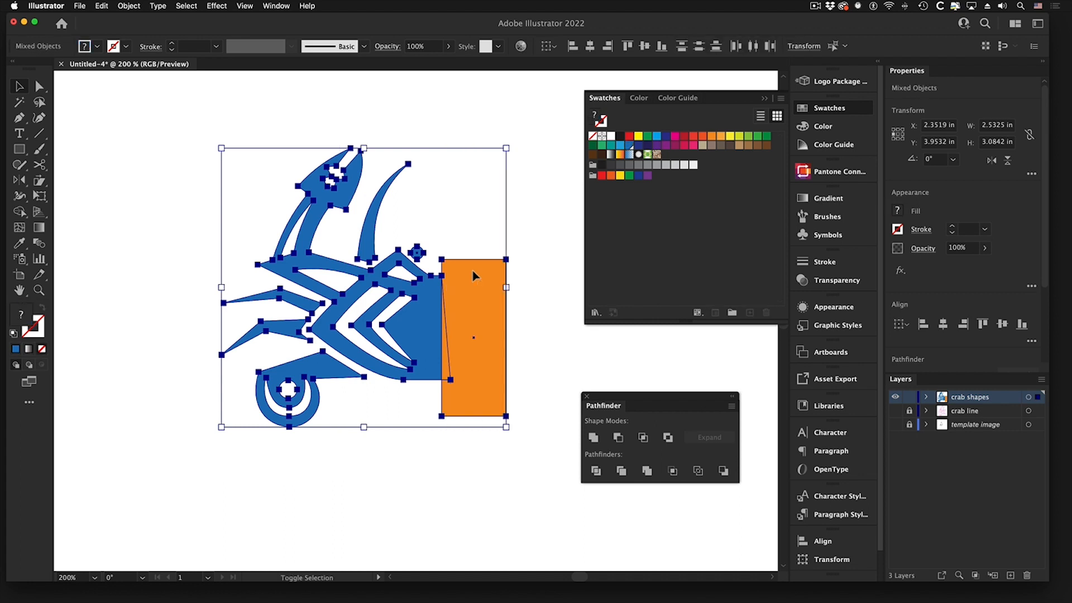
{"action": "left_click", "coordinate": [619, 437]}
{"action": "left_click", "coordinate": [490, 395]}
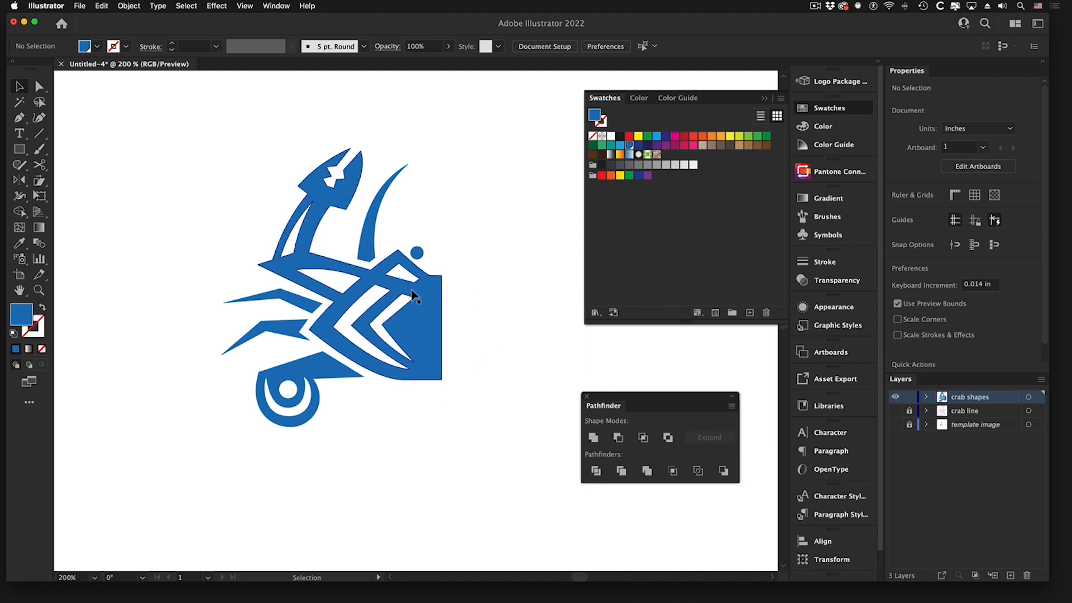
Select the trimmed crab half and reflect a copy of it across the vertical axis through the body's upper center corner.
{"action": "left_click", "coordinate": [428, 306]}
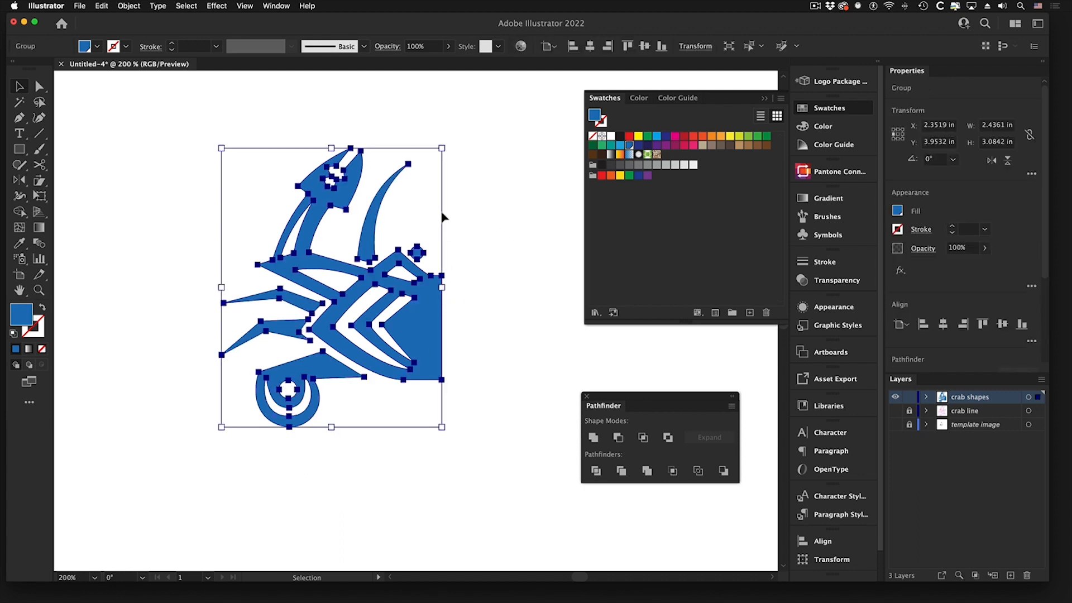
{"action": "key", "text": "super+h"}
{"action": "left_click", "coordinate": [470, 323]}
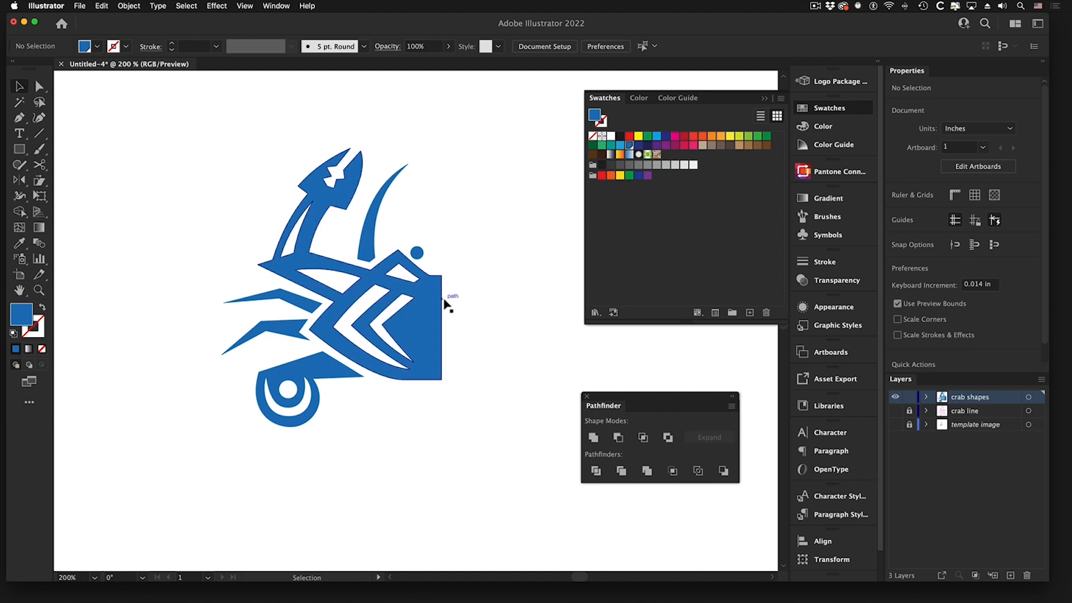
{"action": "left_click", "coordinate": [414, 324]}
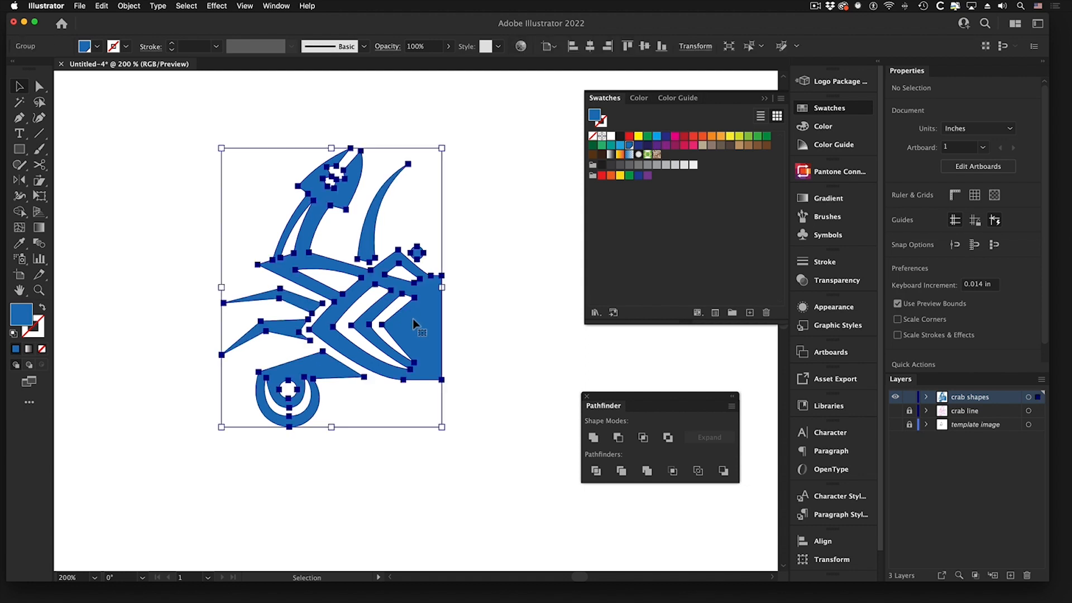
{"action": "left_click_drag", "start_coordinate": [505, 367], "coordinate": [437, 377]}
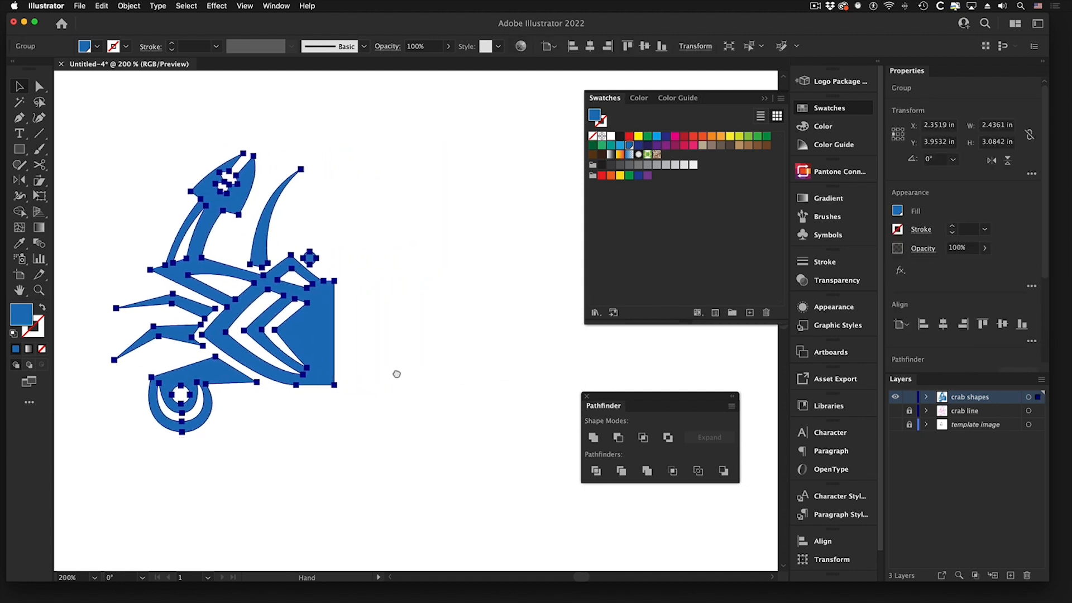
{"action": "mouse_move", "coordinate": [391, 366]}
{"action": "left_mouse_down"}
{"action": "mouse_move", "coordinate": [375, 382]}
{"action": "mouse_move", "coordinate": [400, 365]}
{"action": "left_mouse_up"}
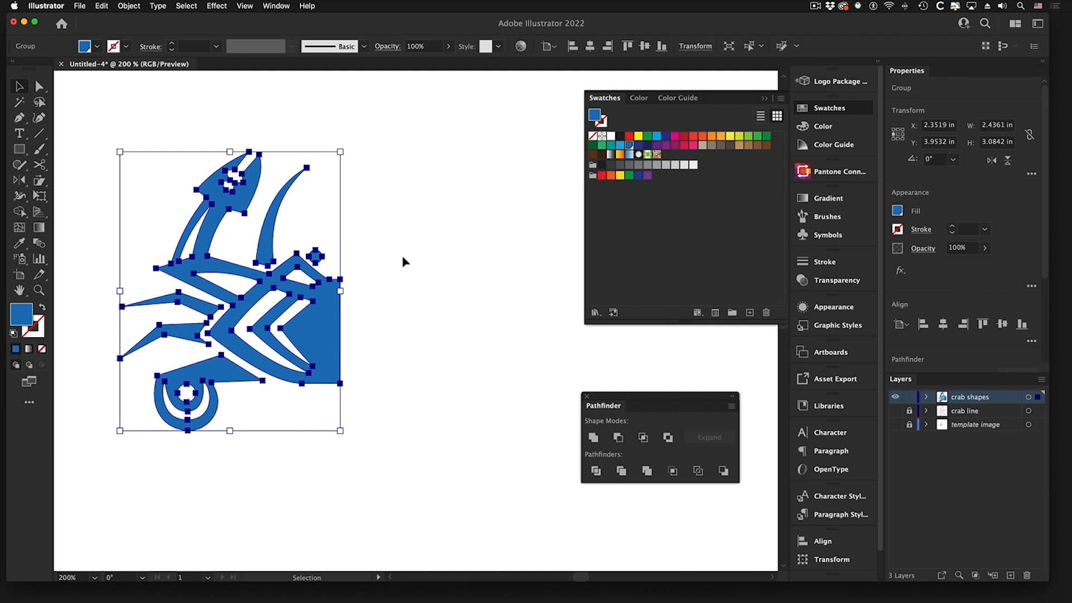
{"action": "left_click", "coordinate": [18, 181]}
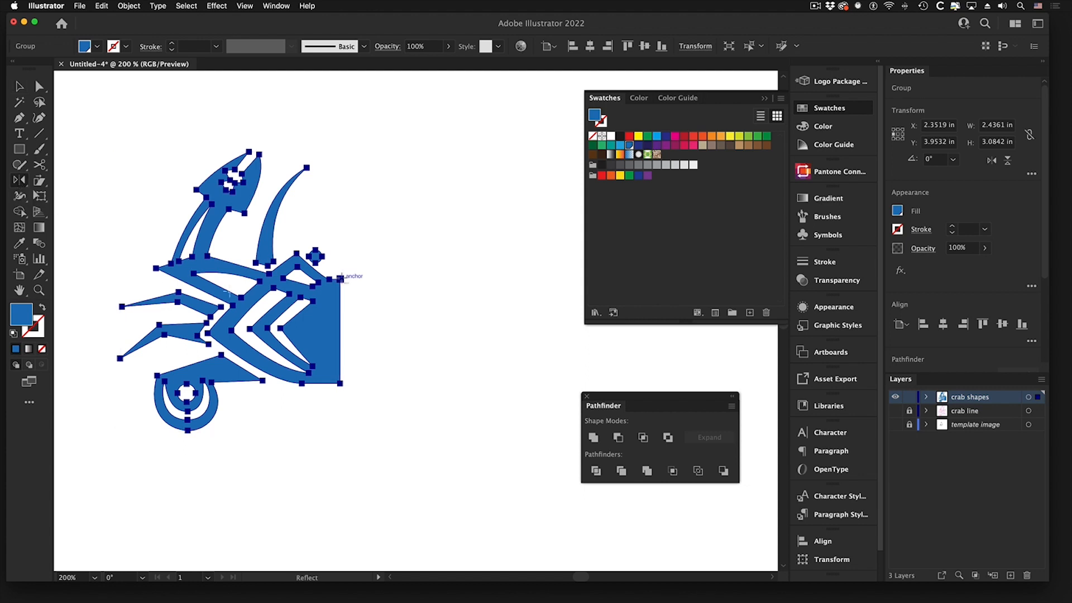
{"action": "left_click", "coordinate": [341, 277], "text": "alt"}
{"action": "left_click_drag", "start_coordinate": [252, 136], "coordinate": [193, 107]}
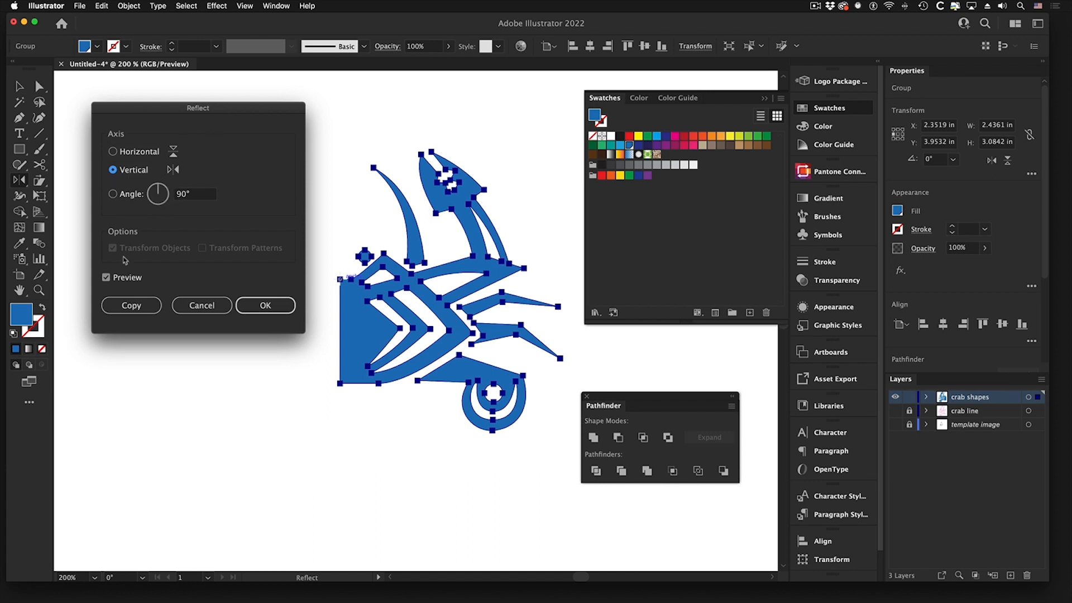
{"action": "left_click", "coordinate": [127, 302]}
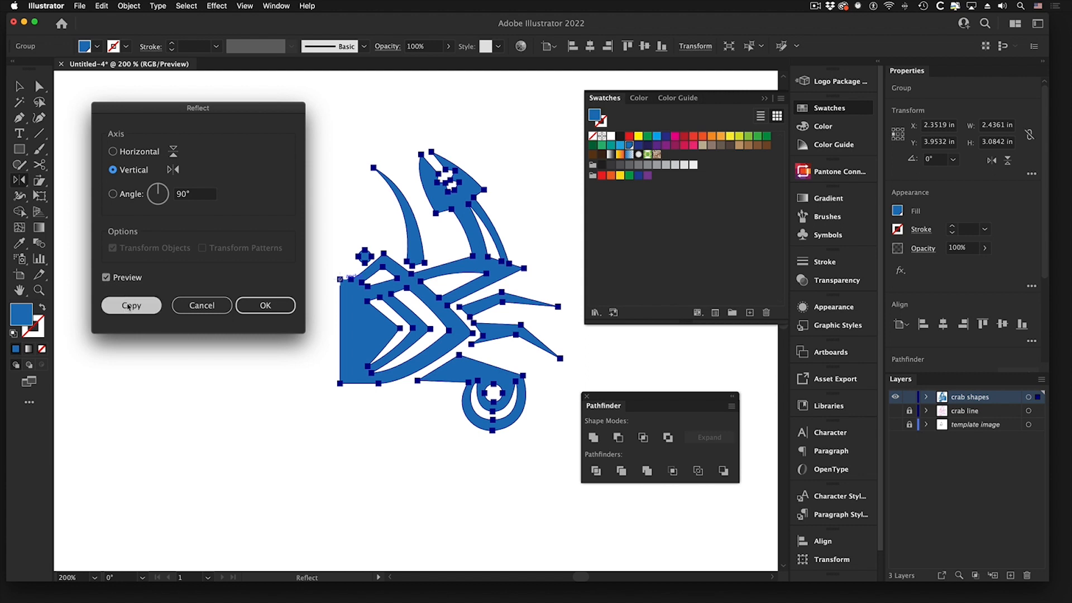
{"action": "left_click", "coordinate": [133, 306]}
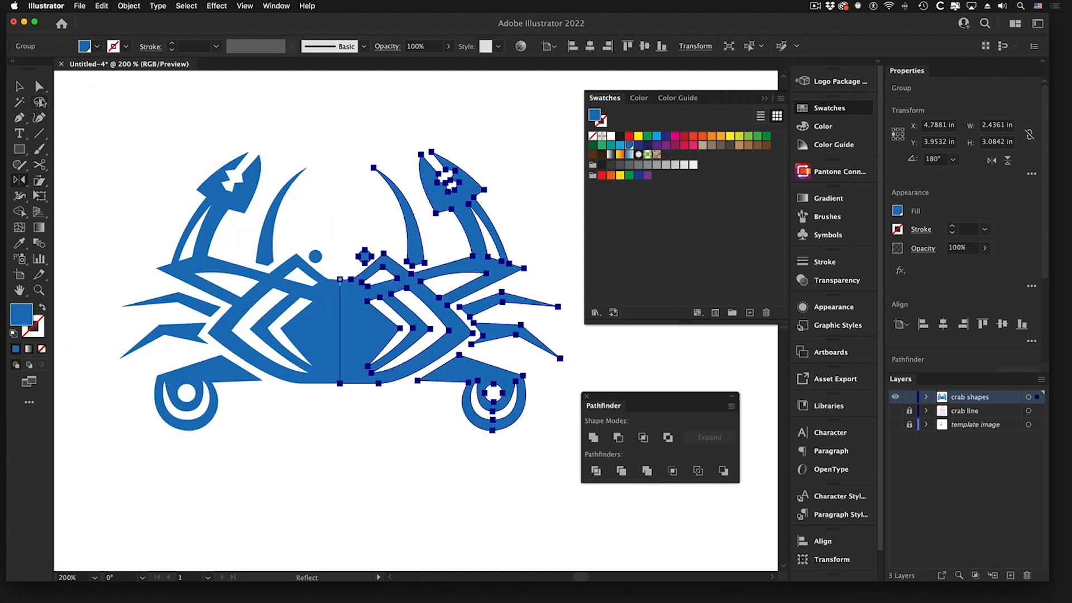
Deselect the reflected copy and examine the seam between the two crab halves up close.
{"action": "left_click", "coordinate": [18, 86]}
{"action": "left_click", "coordinate": [201, 124]}
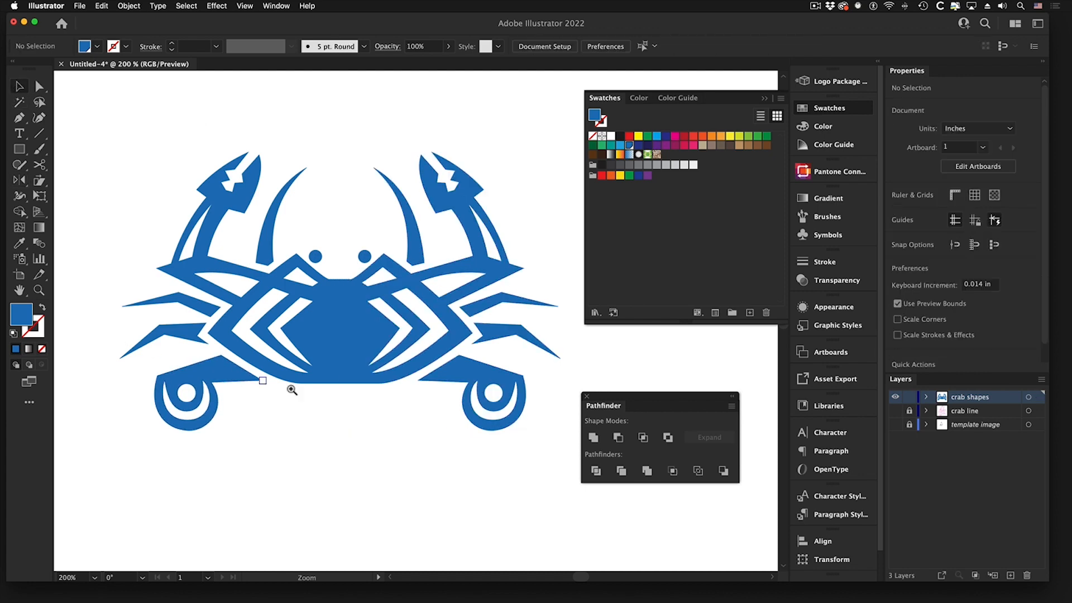
{"action": "key", "text": "z"}
{"action": "left_click_drag", "start_coordinate": [298, 209], "coordinate": [419, 284]}
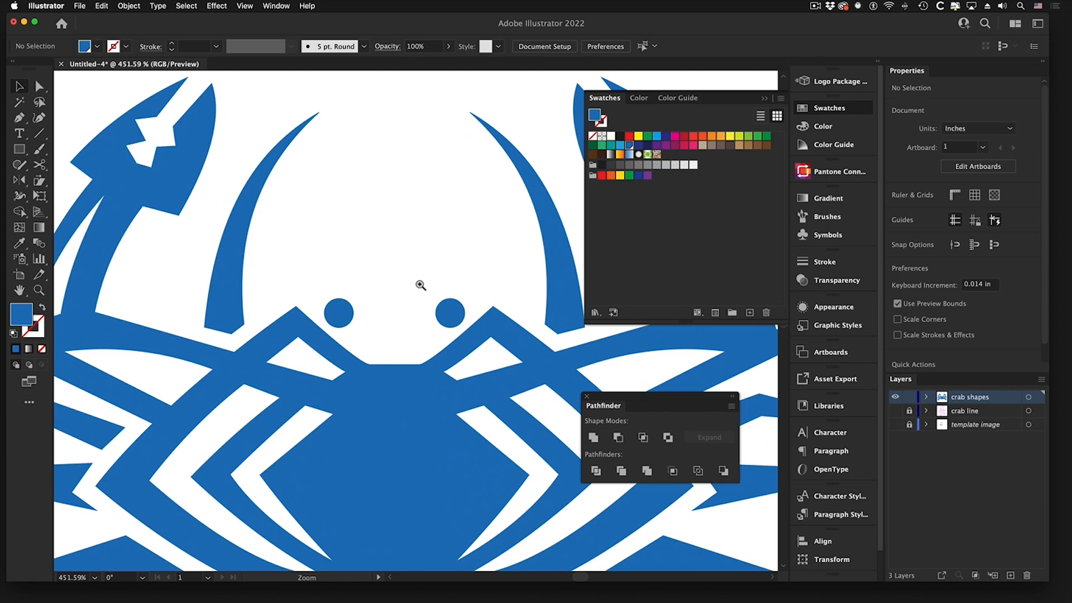
{"action": "left_click", "coordinate": [408, 405], "text": "alt"}
{"action": "left_click", "coordinate": [393, 394], "text": "alt"}
{"action": "left_click", "coordinate": [371, 293], "text": "alt"}
{"action": "key", "text": "v"}
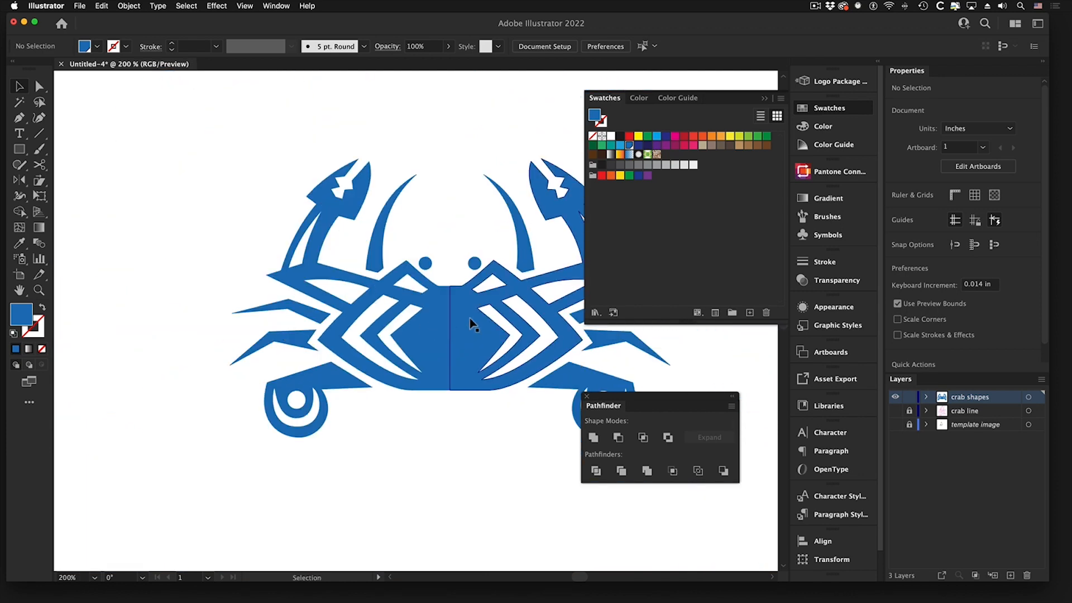
Select the mirrored crab half and nudge it inward over the original half by about 0.35 in.
{"action": "left_click", "coordinate": [457, 302]}
{"action": "scroll", "coordinate": [457, 302], "scroll_direction": "up", "scroll_amount": 5}
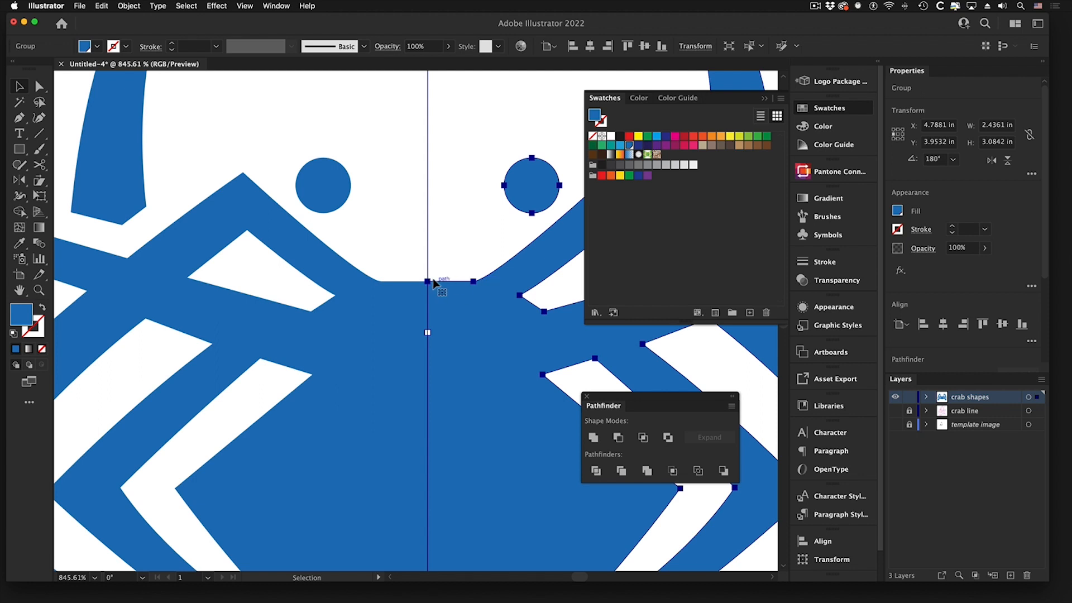
{"action": "left_click", "coordinate": [381, 314]}
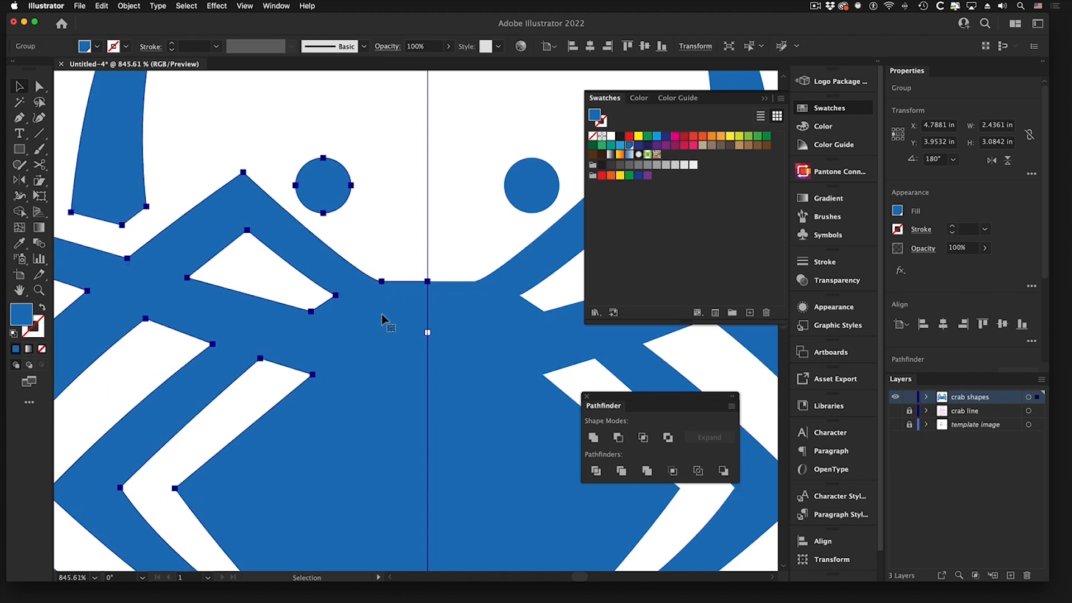
{"action": "left_click", "coordinate": [489, 311]}
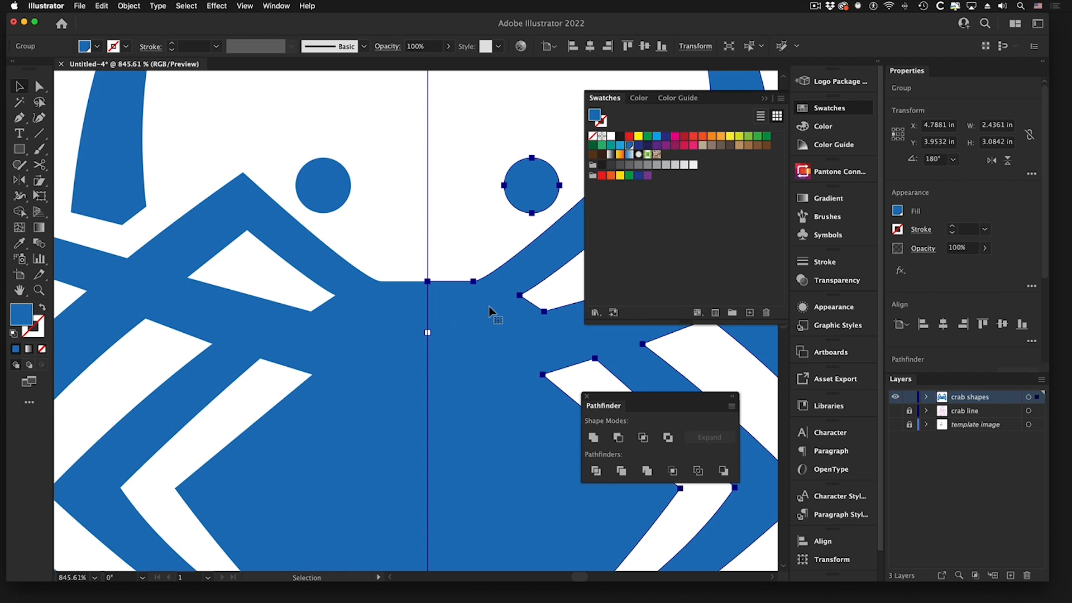
{"action": "key", "text": "Left"}
{"action": "key", "text": "Left"}
{"action": "key", "text": "Left"}
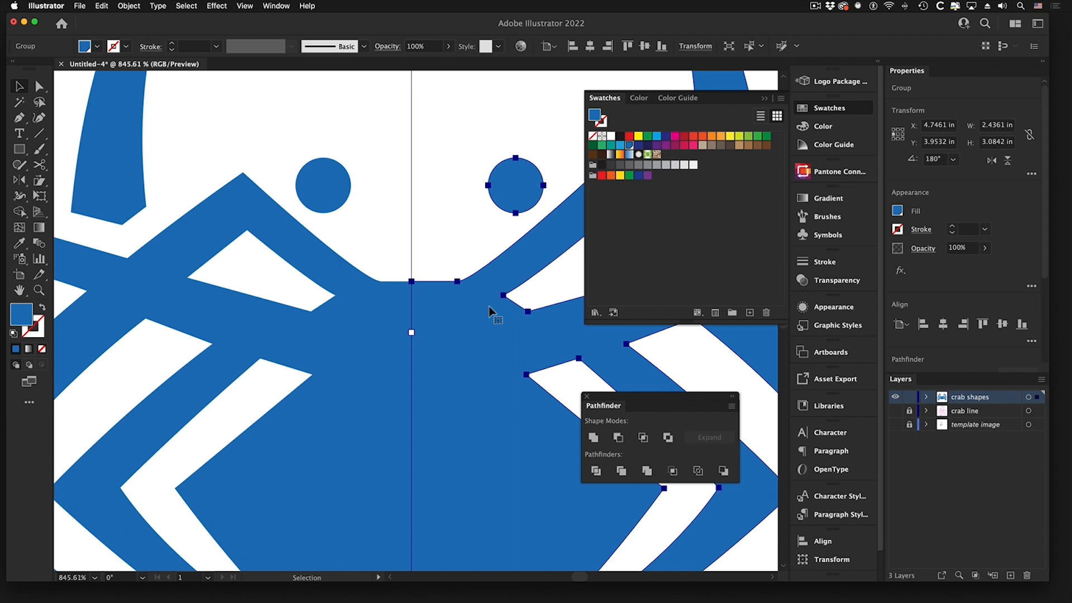
{"action": "key", "text": "Left"}
{"action": "key", "text": "Left"}
{"action": "key", "text": "Left"}
{"action": "key", "text": "Left"}
{"action": "key", "text": "Left"}
{"action": "key", "text": "Left"}
{"action": "key", "text": "Left"}
{"action": "key", "text": "Left"}
{"action": "key", "text": "Left"}
{"action": "key", "text": "Left"}
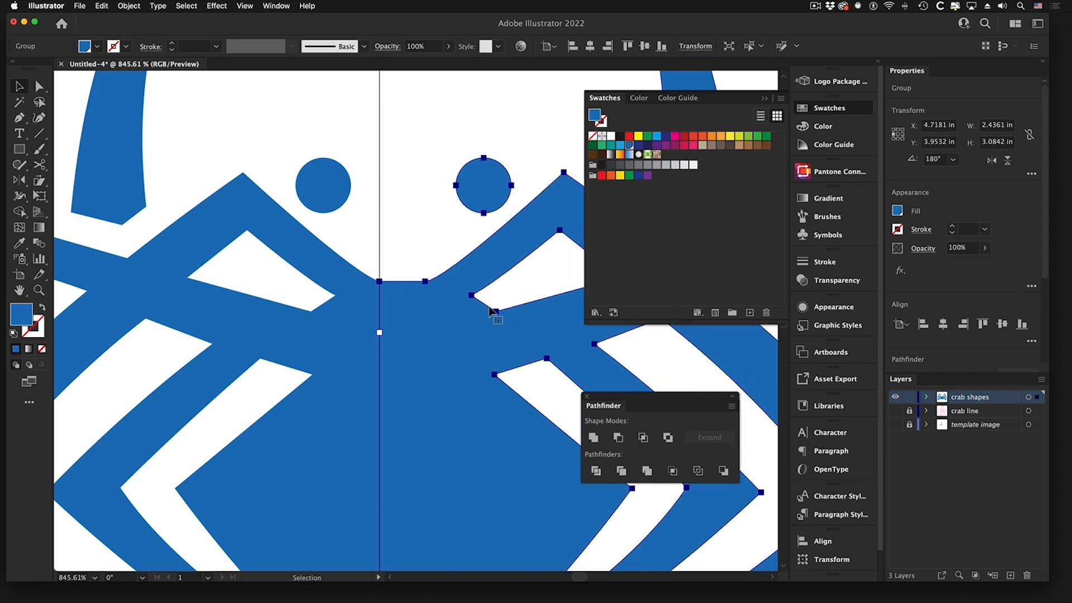
{"action": "key", "text": "Left"}
{"action": "key", "text": "Left"}
{"action": "key", "text": "Left"}
{"action": "key", "text": "Left"}
{"action": "key", "text": "Left"}
{"action": "key", "text": "Left"}
{"action": "key", "text": "Left"}
{"action": "key", "text": "Left"}
{"action": "key", "text": "Left"}
{"action": "key", "text": "Left"}
{"action": "key", "text": "Left"}
{"action": "key", "text": "Left"}
{"action": "key", "text": "Left"}
{"action": "key", "text": "Left"}
{"action": "key", "text": "Left"}
{"action": "key", "text": "Left"}
{"action": "key", "text": "Left"}
{"action": "key", "text": "Left"}
{"action": "key", "text": "Left"}
{"action": "key", "text": "Left"}
{"action": "key", "text": "Left"}
{"action": "key", "text": "Left"}
{"action": "key", "text": "Left"}
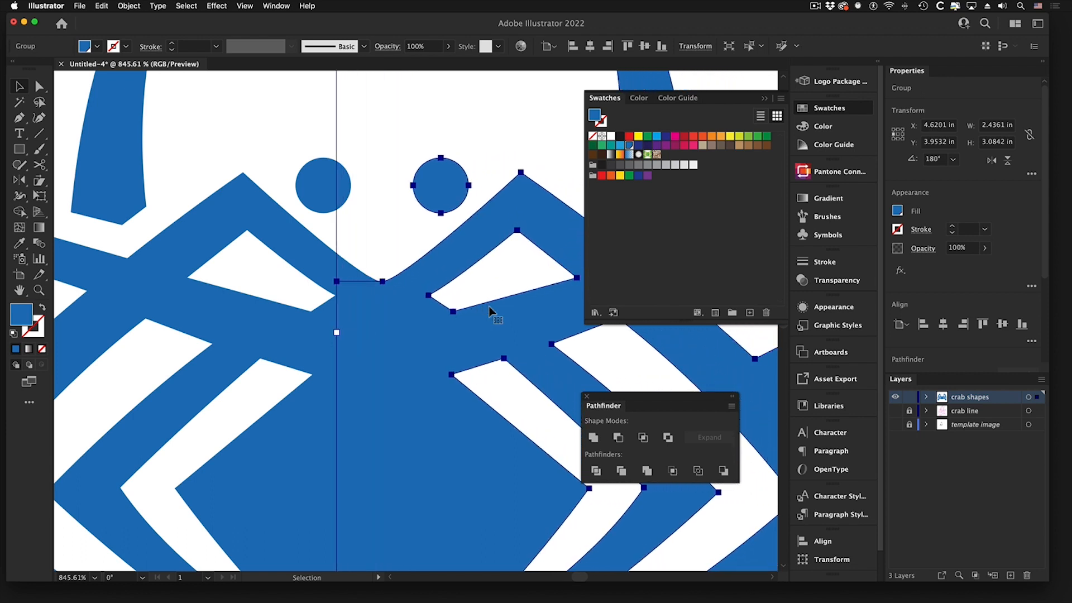
{"action": "key", "text": "Left"}
{"action": "key", "text": "Left"}
{"action": "key", "text": "Left"}
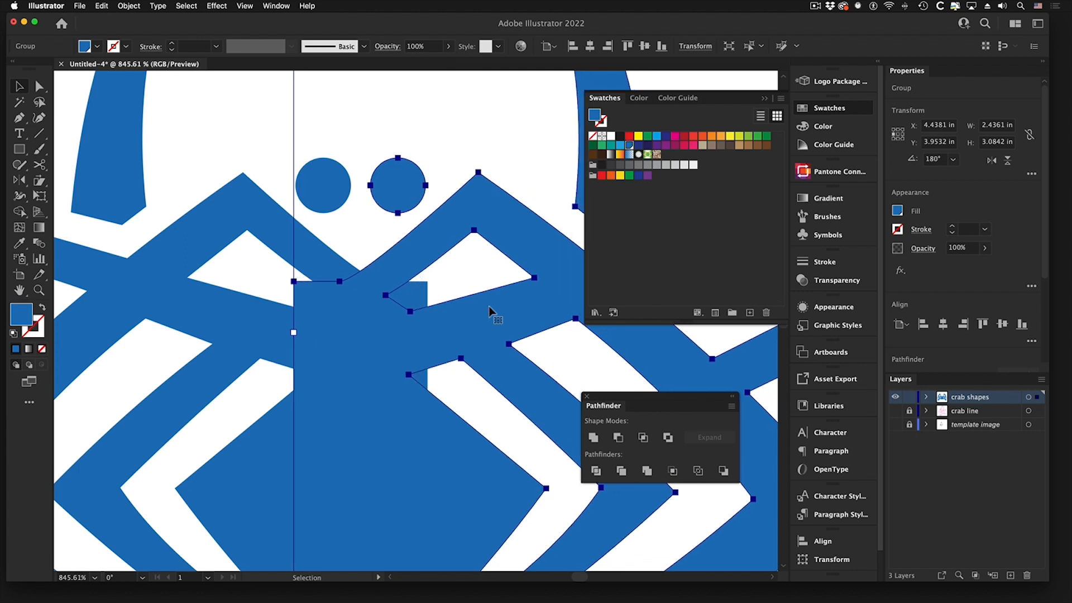
Nudge the mirrored half back and forth to narrow the body's center, ending at an X position of about 4.62 in.
{"action": "key", "text": "Right"}
{"action": "key", "text": "Right"}
{"action": "key", "text": "Right"}
{"action": "key", "text": "Right"}
{"action": "key", "text": "Right"}
{"action": "key", "text": "Right"}
{"action": "key", "text": "Right"}
{"action": "key", "text": "Right"}
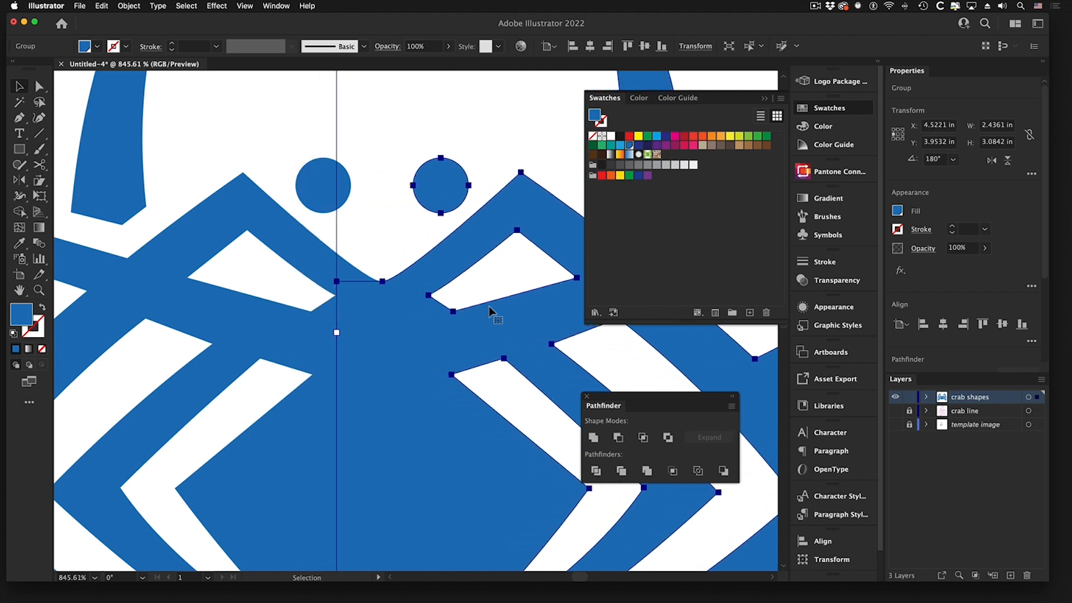
{"action": "key", "text": "Right"}
{"action": "key", "text": "Right"}
{"action": "key", "text": "Right"}
{"action": "key", "text": "Right"}
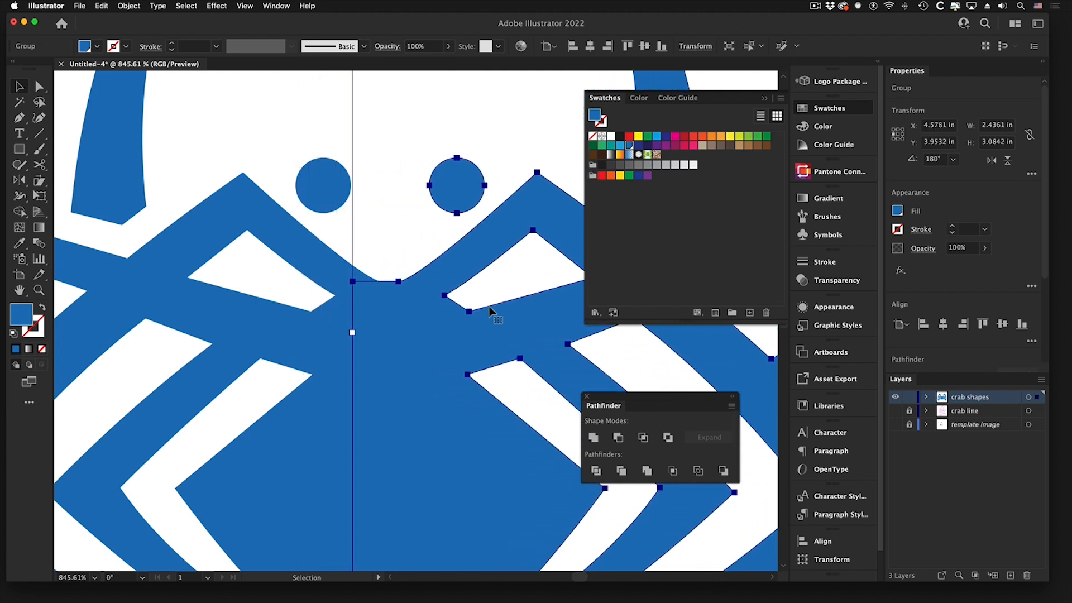
{"action": "key", "text": "Left"}
{"action": "key", "text": "Left"}
{"action": "key", "text": "Left"}
{"action": "key", "text": "Left"}
{"action": "key", "text": "Left"}
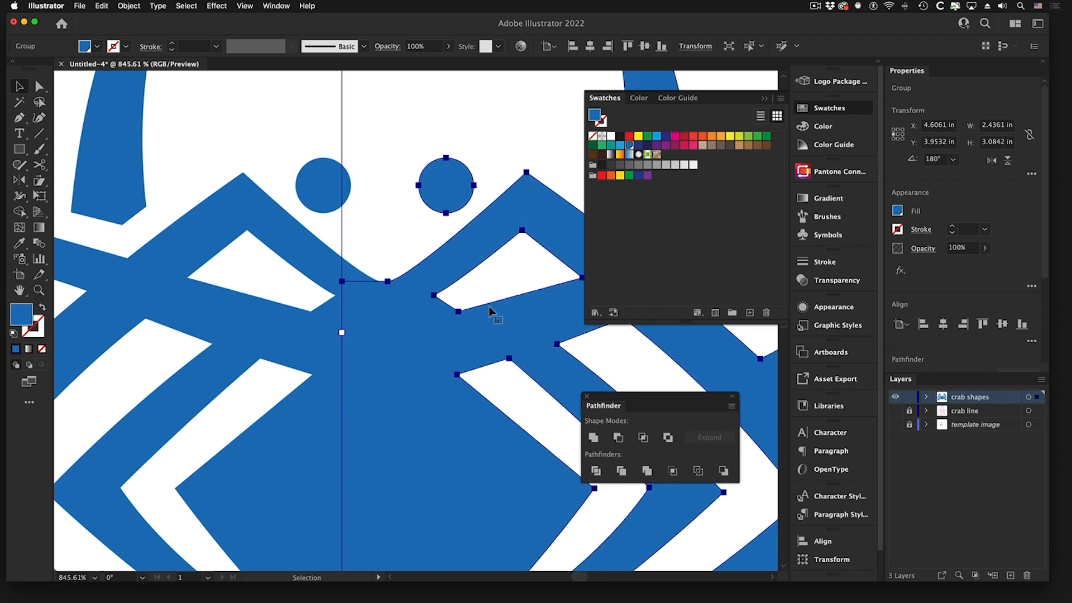
{"action": "key", "text": "Right"}
{"action": "key", "text": "Right"}
{"action": "key", "text": "Right"}
{"action": "key", "text": "Right"}
{"action": "key", "text": "Right"}
{"action": "key", "text": "Right"}
{"action": "key", "text": "Right"}
{"action": "key", "text": "Right"}
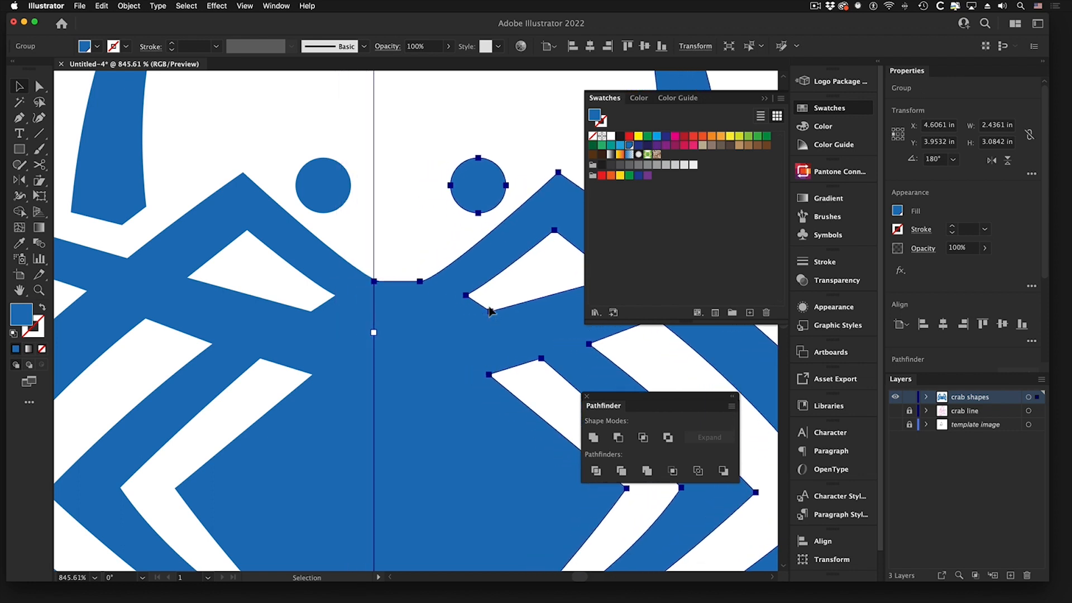
{"action": "key", "text": "Left"}
{"action": "key", "text": "Left"}
{"action": "key", "text": "Left"}
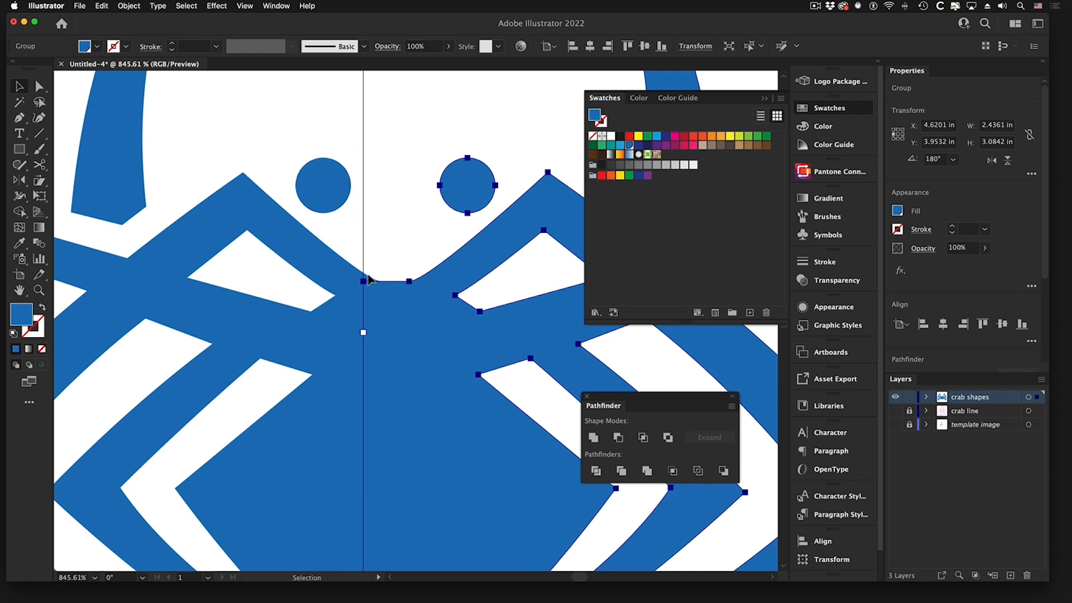
Deselect the mirrored half and examine the assembled crab as a whole, including its narrowed center.
{"action": "left_click", "coordinate": [306, 119]}
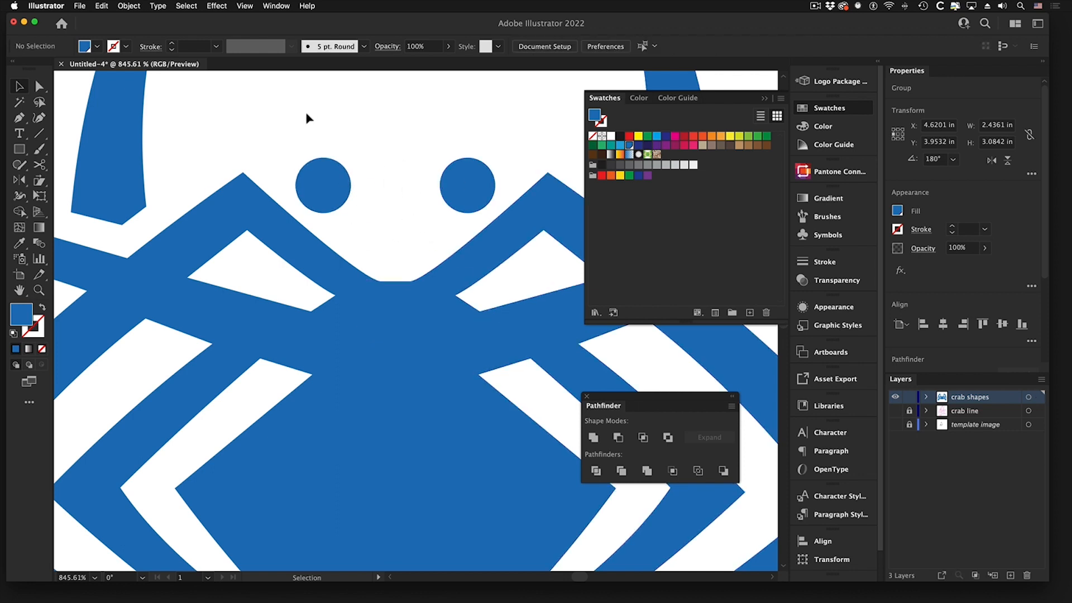
{"action": "left_click", "coordinate": [447, 310], "text": "alt+super"}
{"action": "left_click", "coordinate": [408, 377], "text": "alt+super"}
{"action": "left_click", "coordinate": [407, 377], "text": "alt+super"}
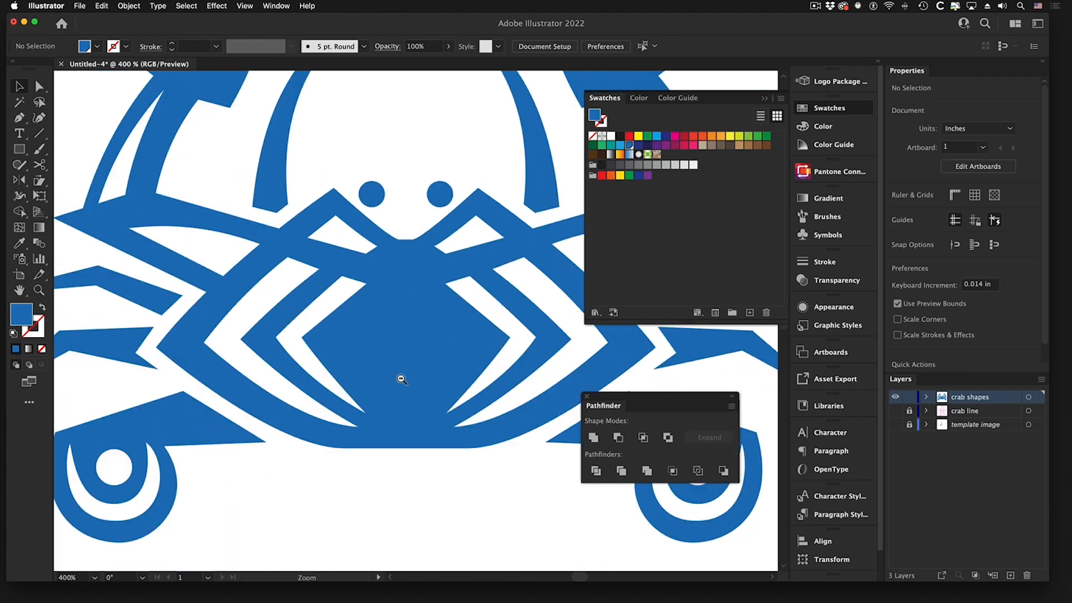
{"action": "left_click", "coordinate": [407, 377], "text": "alt+super"}
{"action": "left_click", "coordinate": [407, 374], "text": "alt+super"}
{"action": "left_click", "coordinate": [407, 277], "text": "alt+super"}
{"action": "left_click_drag", "start_coordinate": [425, 198], "coordinate": [546, 235]}
{"action": "left_click", "coordinate": [411, 336], "text": "alt+super"}
{"action": "left_click", "coordinate": [411, 336], "text": "alt+super"}
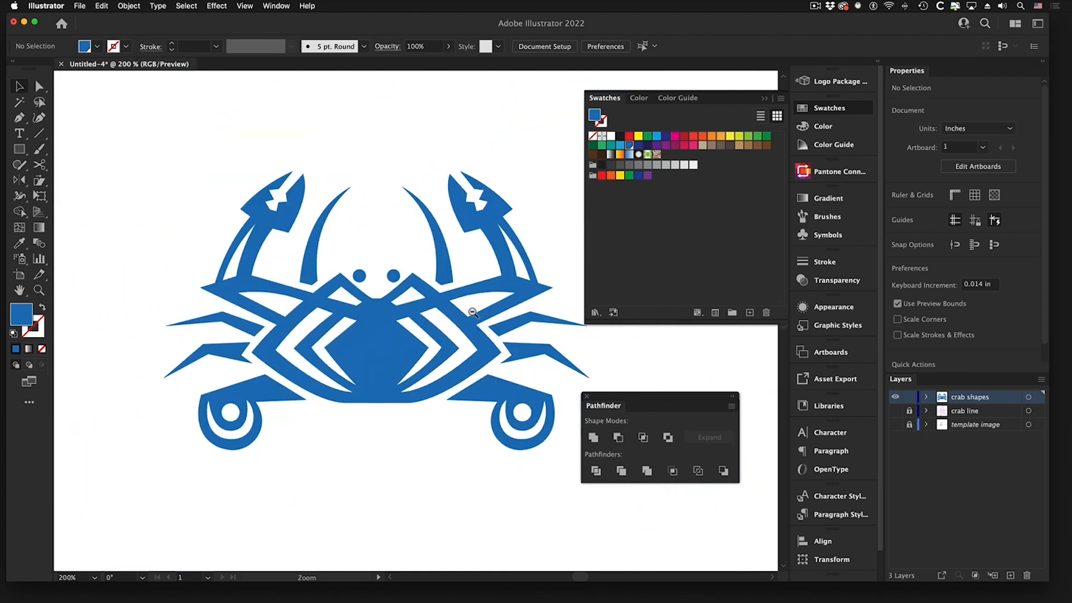
Select each crab half in turn and show the original half's appearance attributes.
{"action": "left_click", "coordinate": [446, 311]}
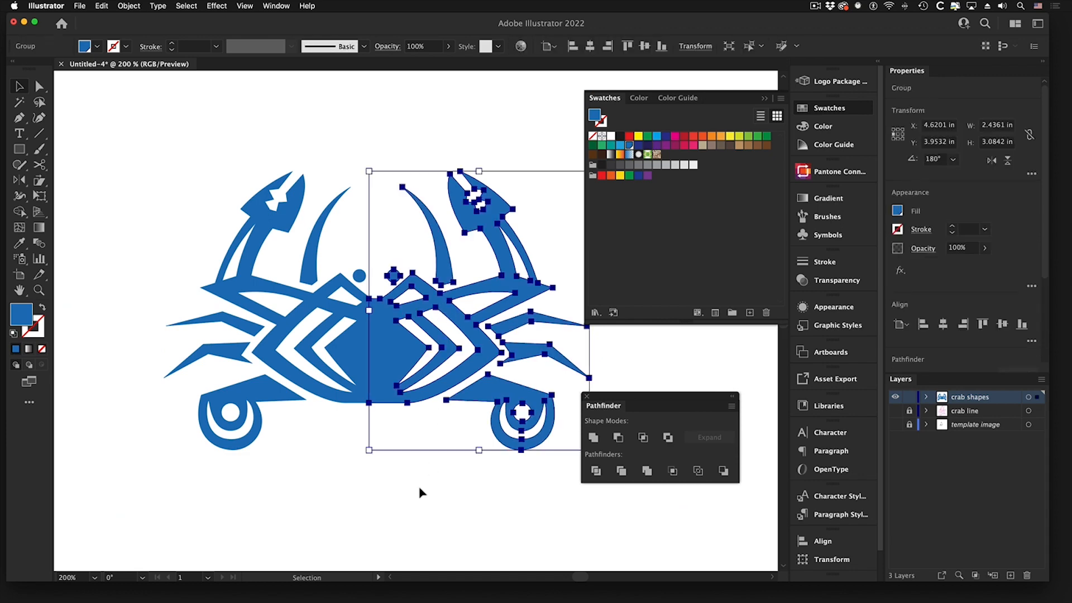
{"action": "left_click", "coordinate": [330, 308]}
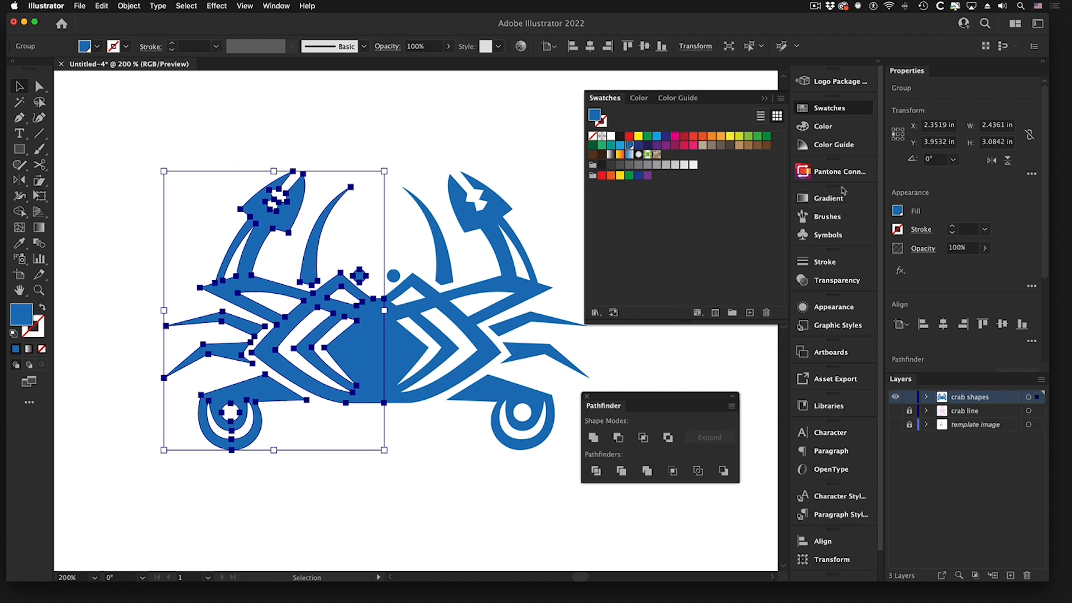
{"action": "left_click", "coordinate": [833, 306]}
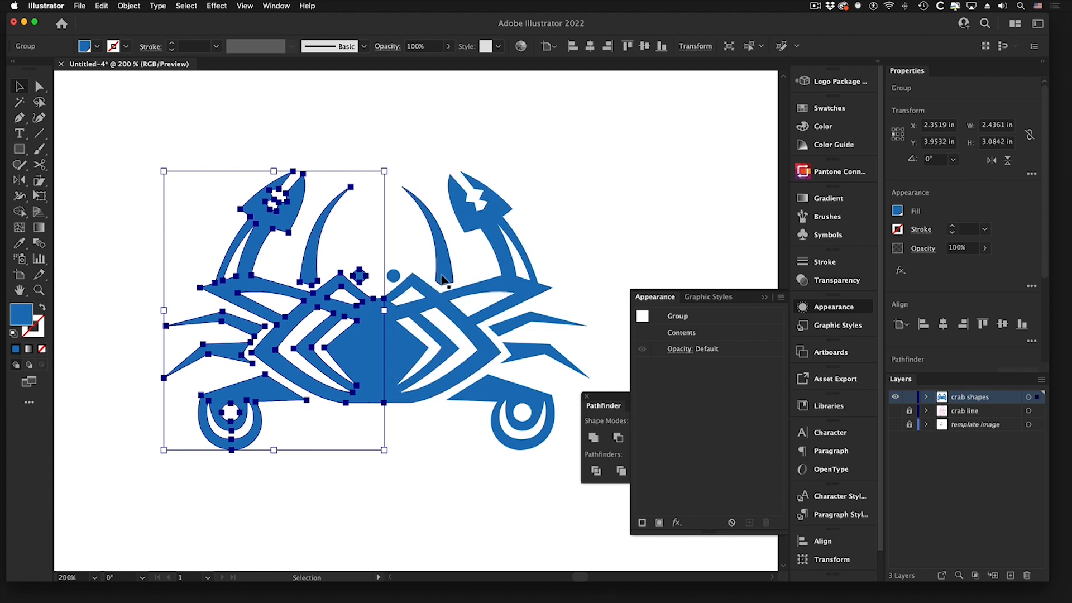
Convert the mirrored crab half from a group into a compound path and compare its object type with the original half.
{"action": "left_click", "coordinate": [422, 292]}
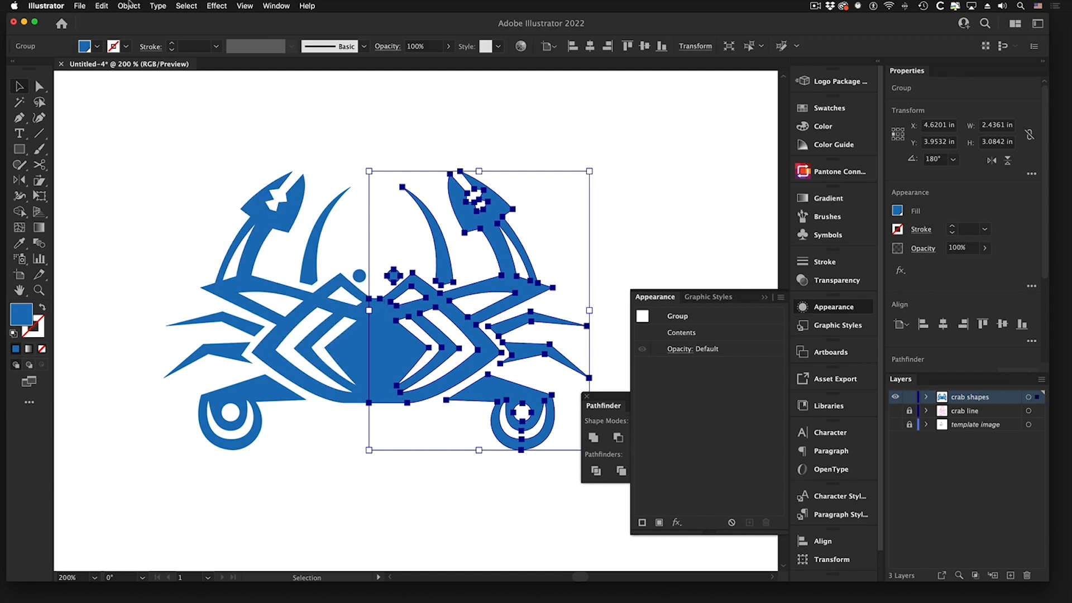
{"action": "left_click", "coordinate": [129, 5]}
{"action": "mouse_move", "coordinate": [177, 355]}
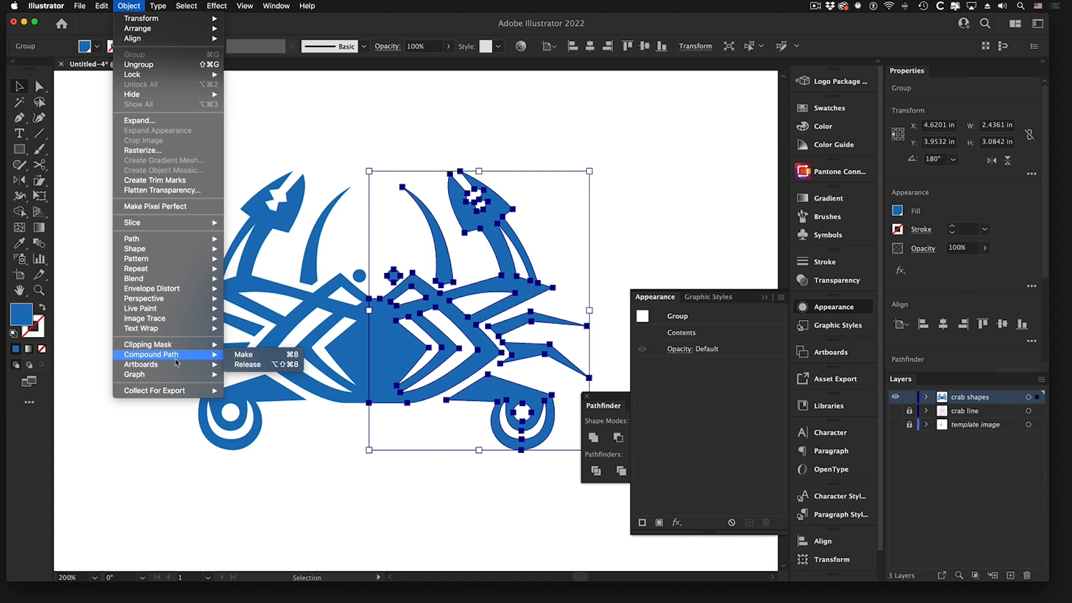
{"action": "left_click", "coordinate": [250, 358]}
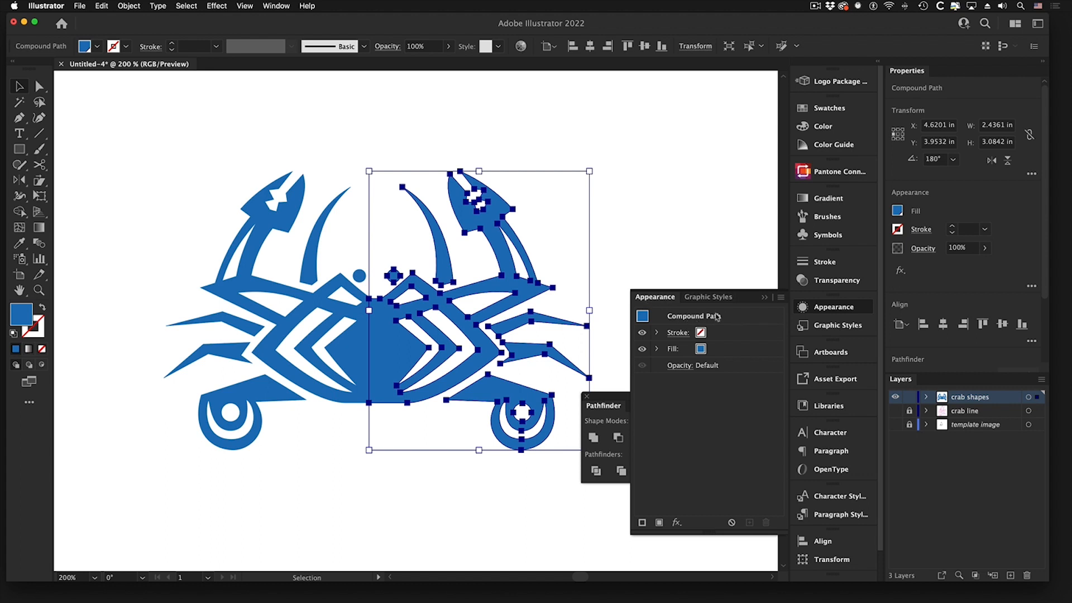
{"action": "left_click", "coordinate": [340, 287]}
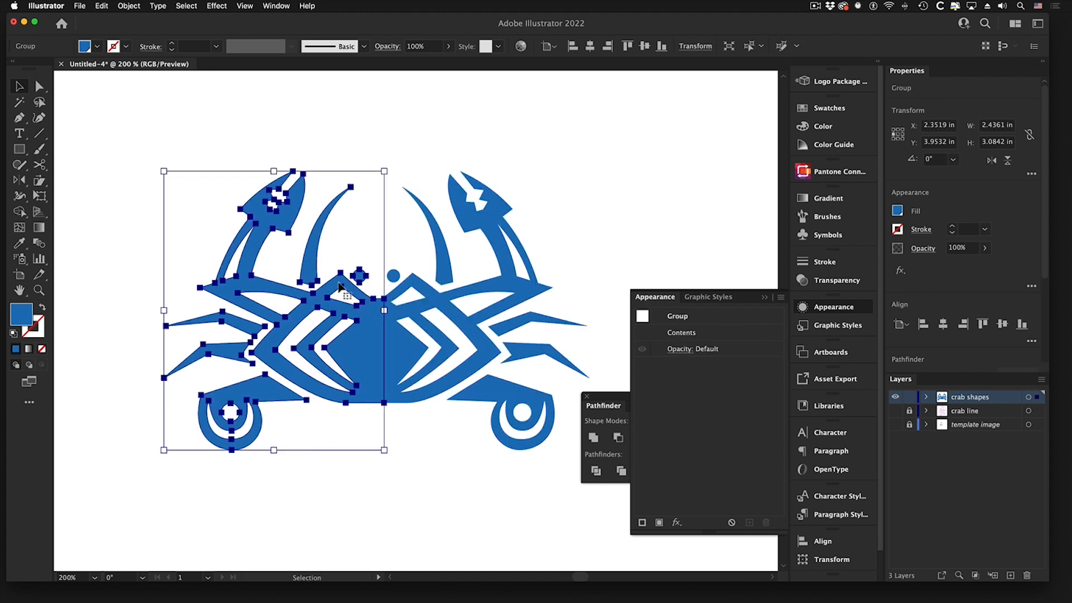
{"action": "left_click", "coordinate": [437, 297]}
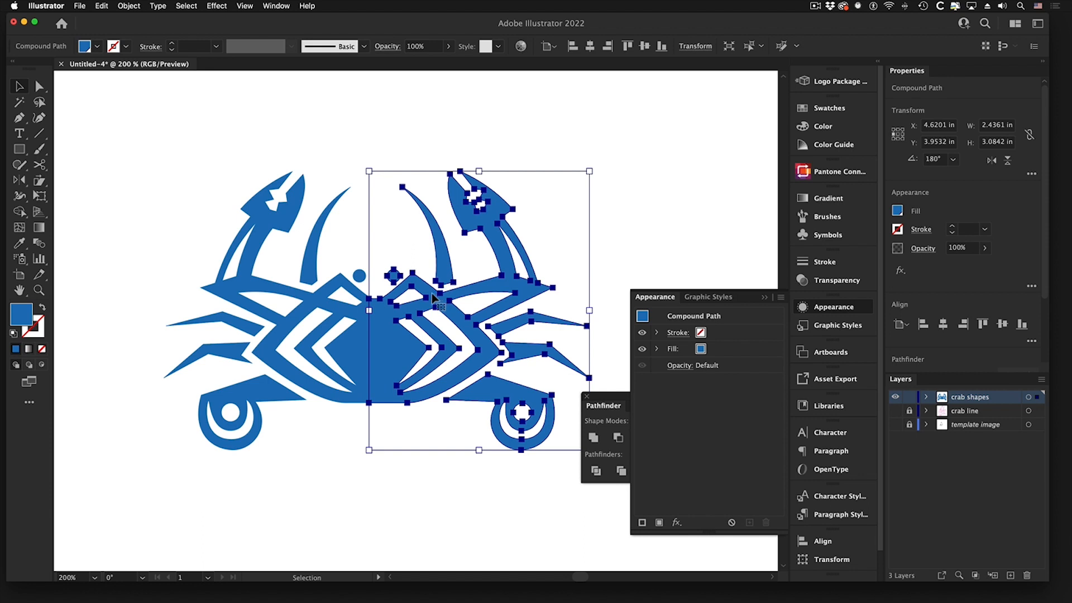
Convert the original crab half into a compound path, check the mirrored half's type, and clear the selection.
{"action": "left_click", "coordinate": [296, 295]}
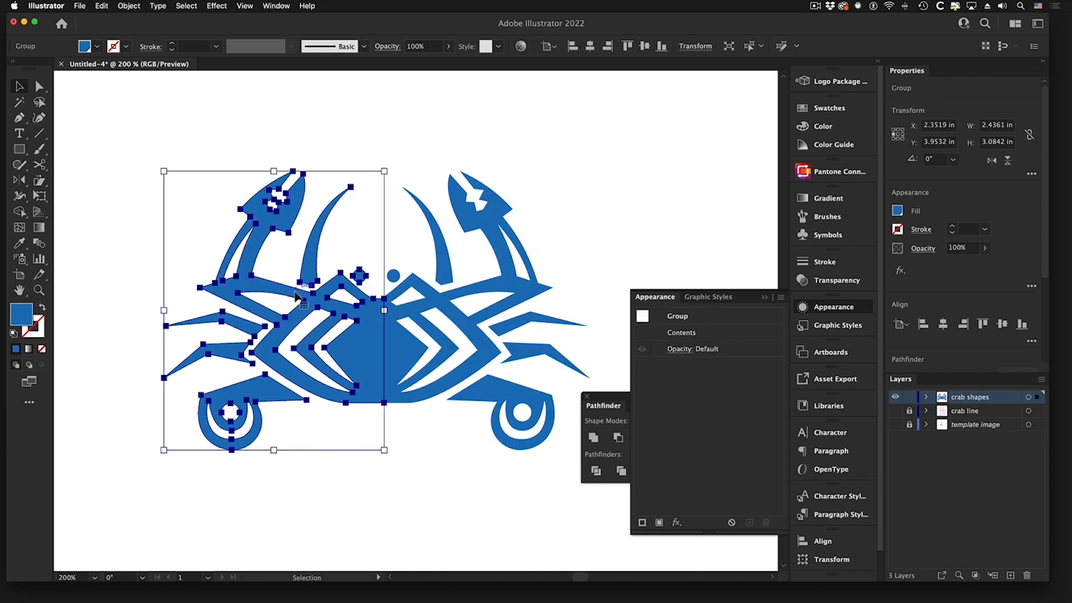
{"action": "left_click", "coordinate": [129, 6]}
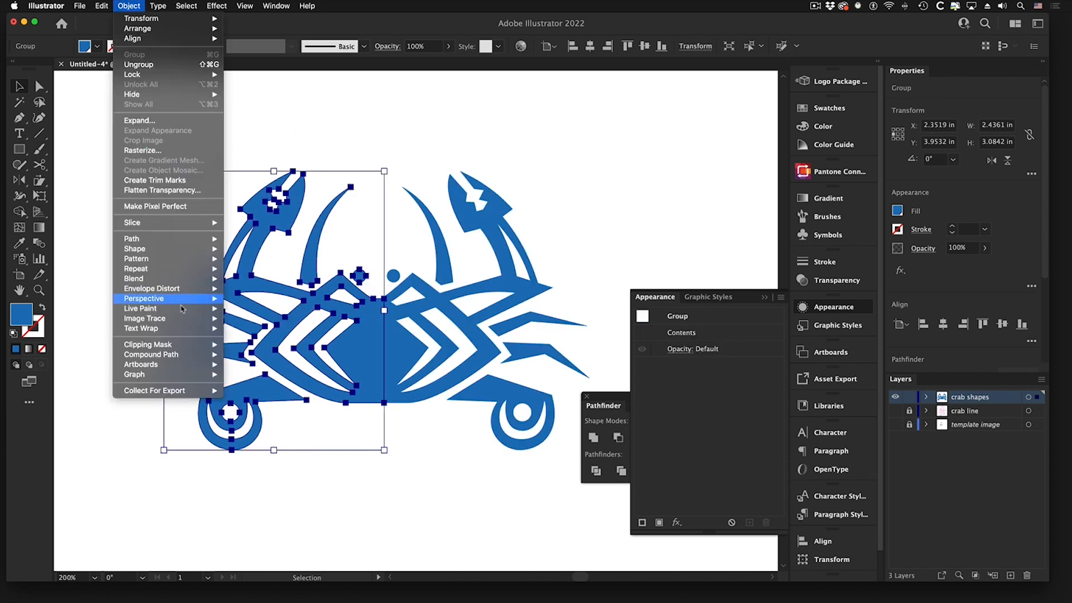
{"action": "mouse_move", "coordinate": [191, 348]}
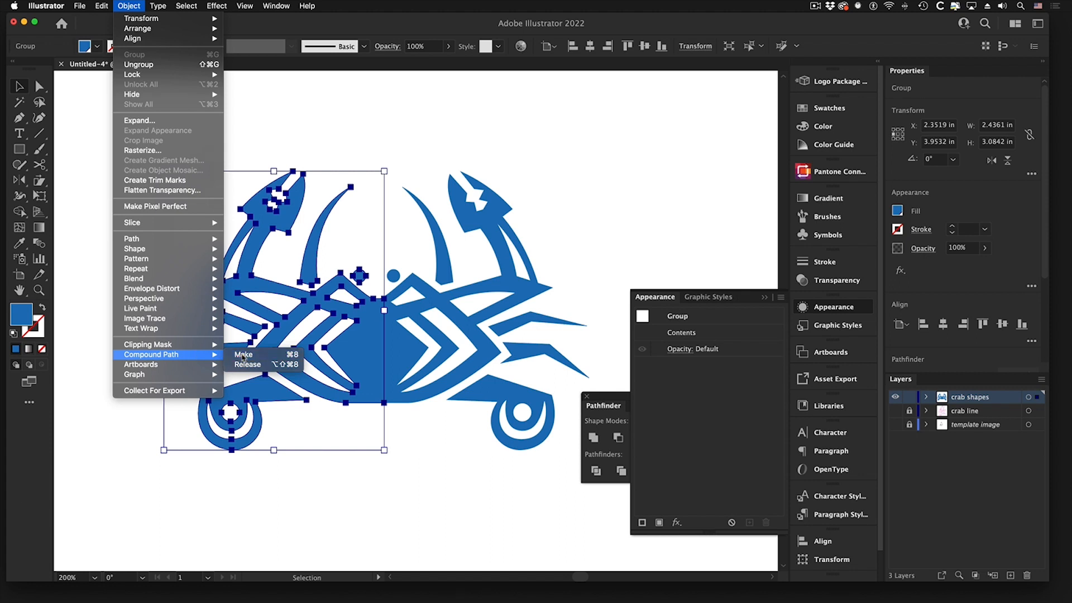
{"action": "left_click", "coordinate": [243, 356]}
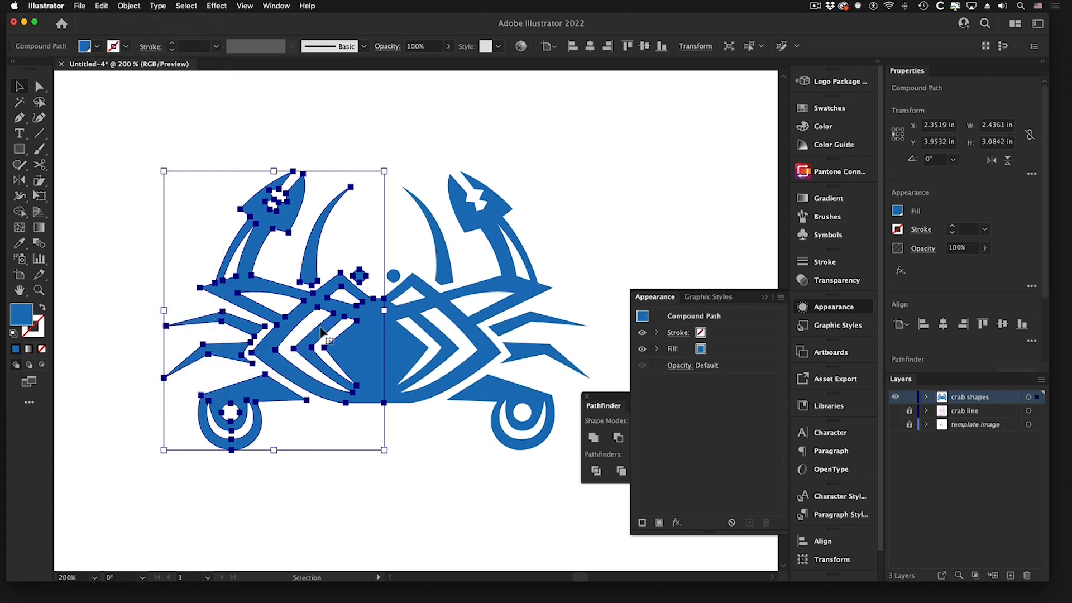
{"action": "left_click", "coordinate": [388, 302]}
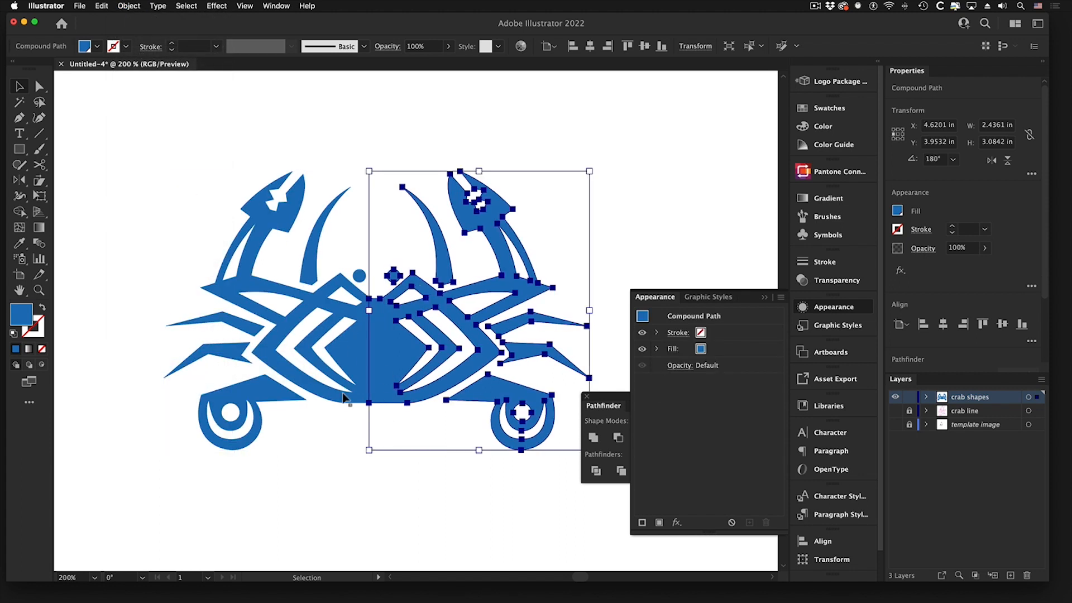
{"action": "left_click", "coordinate": [304, 144]}
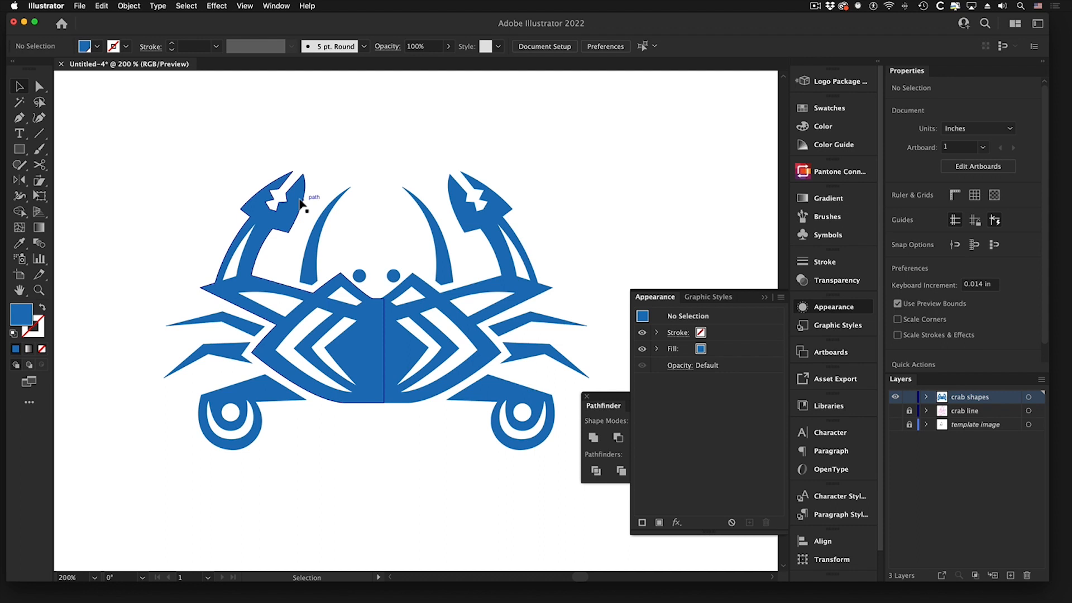
Select both crab halves and merge them with the Pathfinder Unite shape mode.
{"action": "left_click", "coordinate": [311, 260]}
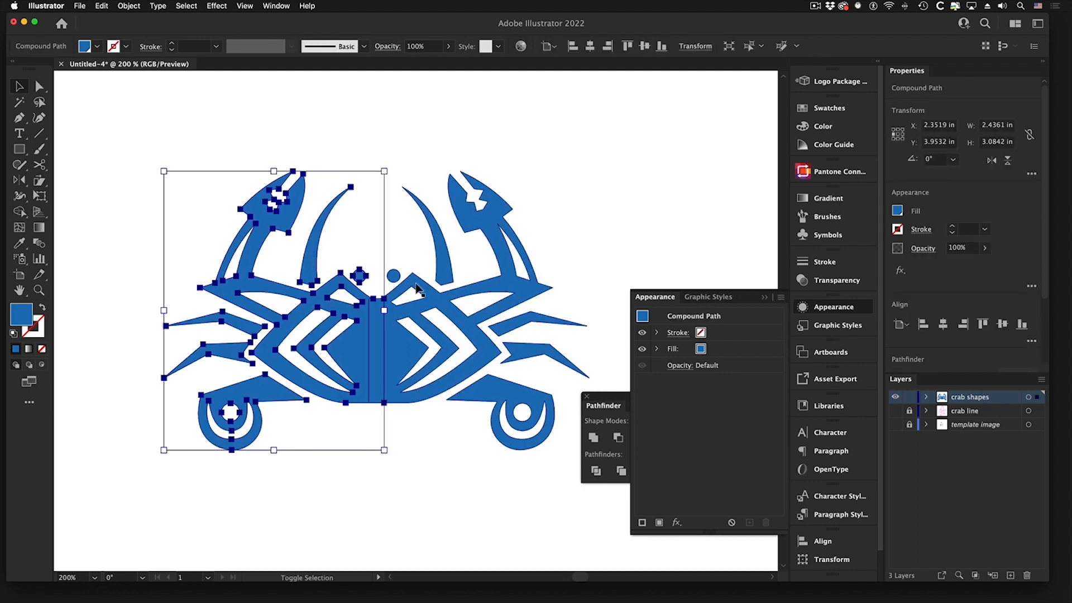
{"action": "left_click", "coordinate": [403, 311], "text": "shift"}
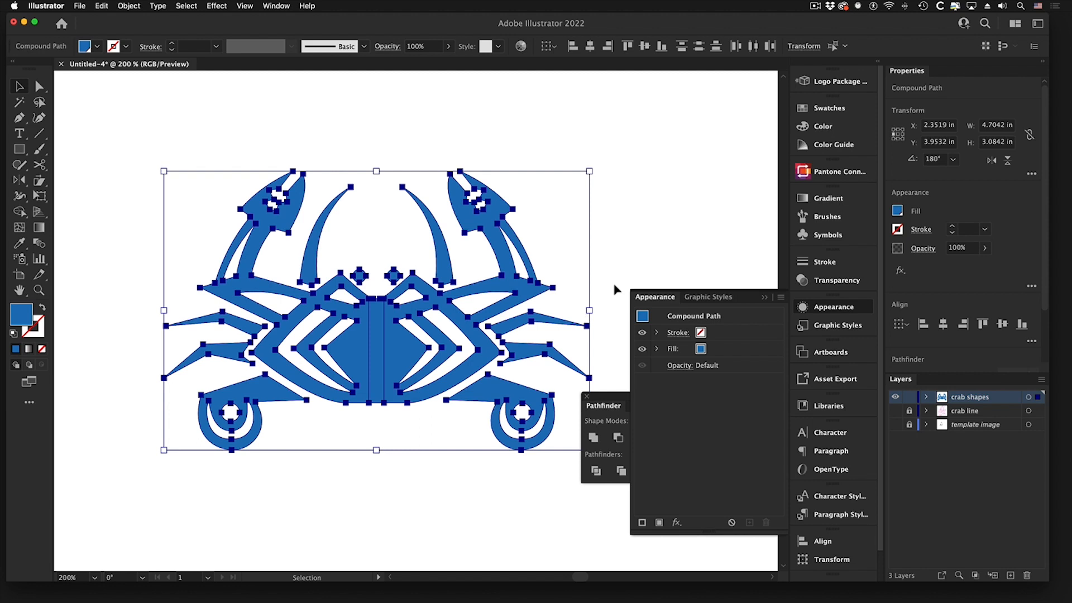
{"action": "left_click_drag", "start_coordinate": [596, 401], "coordinate": [632, 129]}
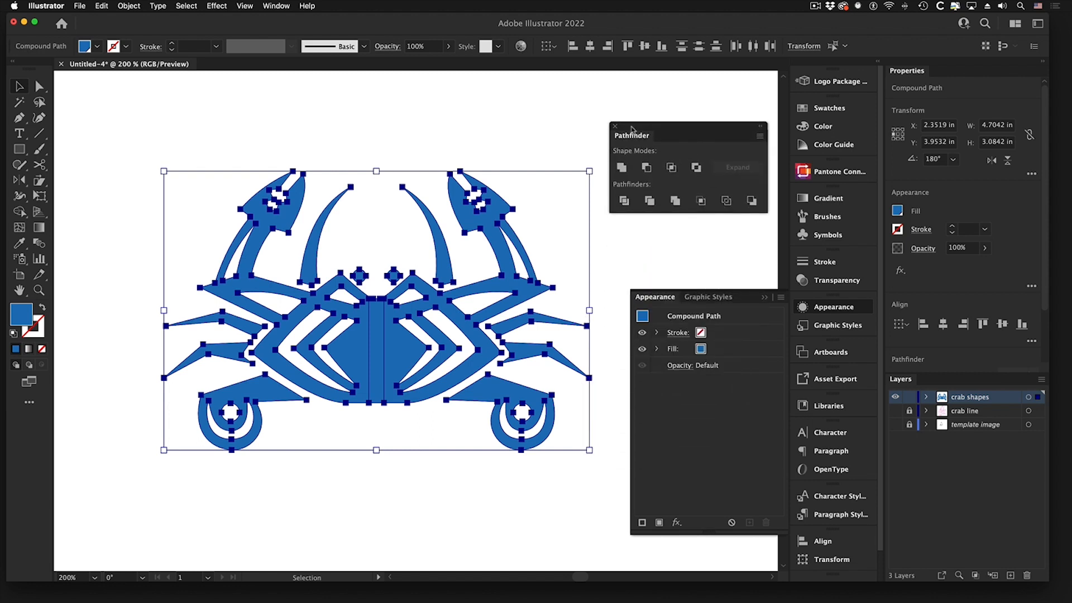
{"action": "left_click", "coordinate": [621, 168]}
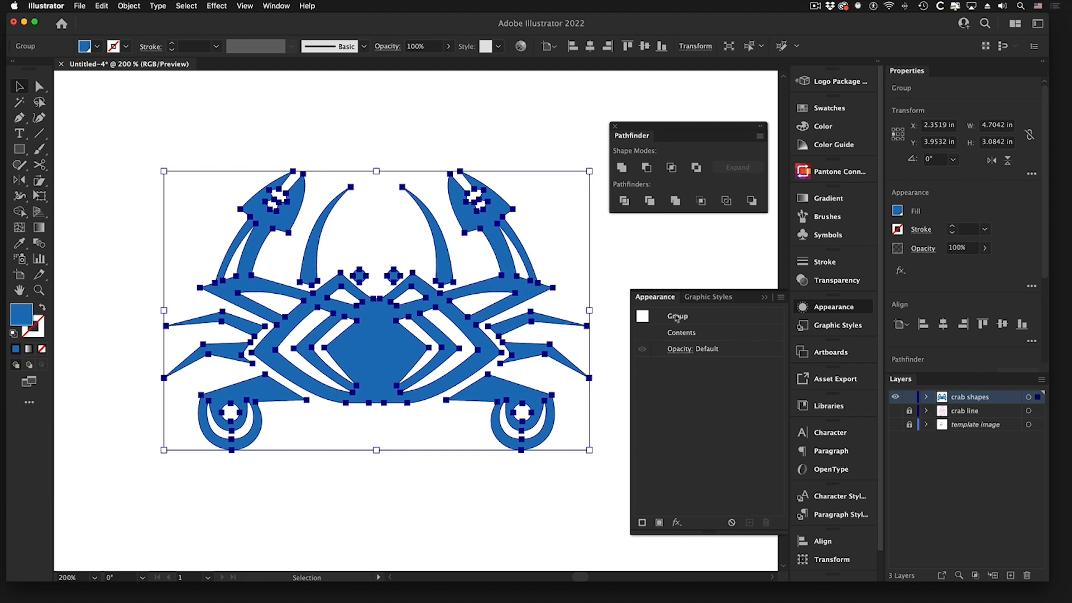
Make the united crab a single compound path and check that the whole artwork selects as one object.
{"action": "left_click", "coordinate": [126, 7]}
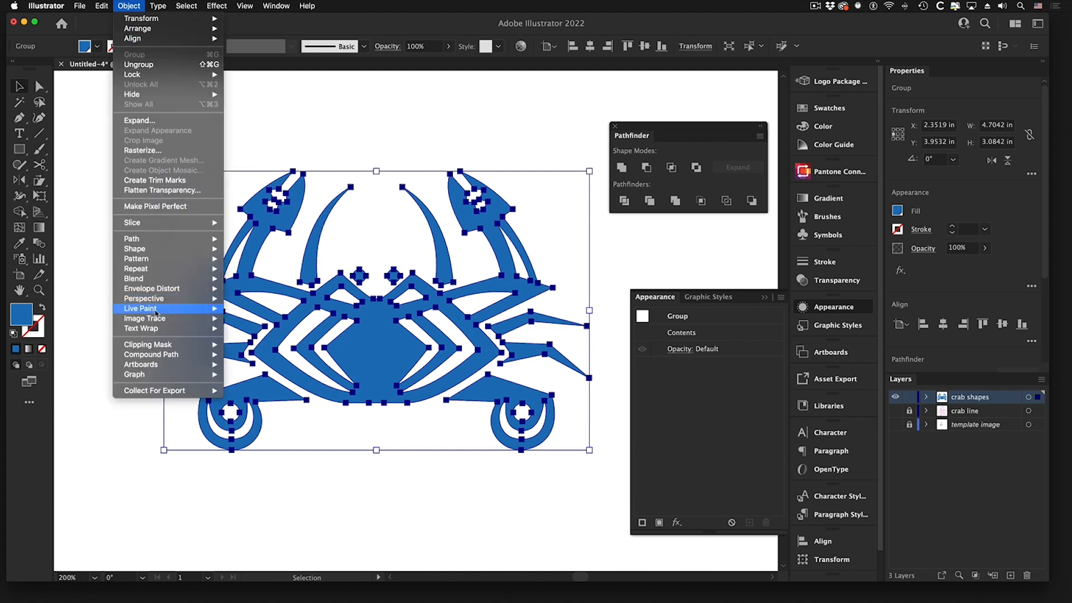
{"action": "mouse_move", "coordinate": [159, 358]}
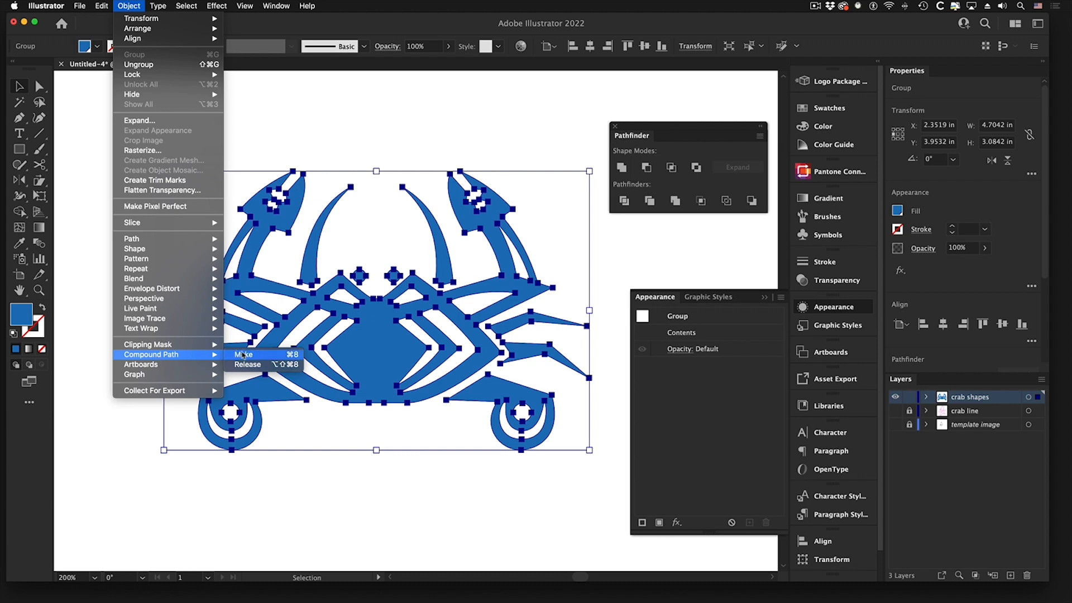
{"action": "left_click", "coordinate": [242, 356]}
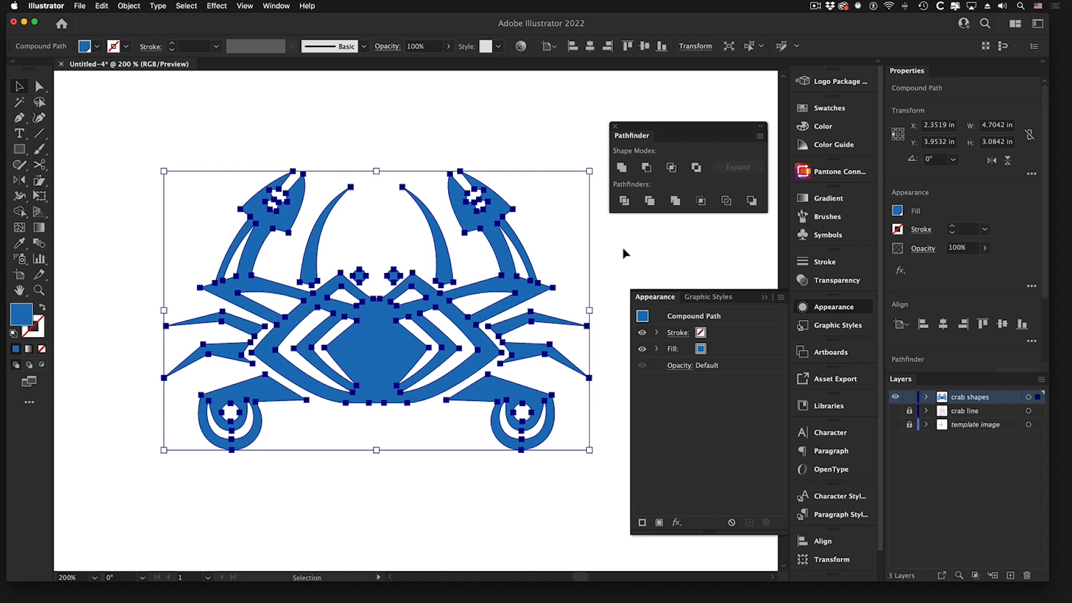
{"action": "scroll", "coordinate": [618, 256], "scroll_direction": "down", "scroll_amount": 2}
{"action": "scroll", "coordinate": [618, 256], "scroll_direction": "right", "scroll_amount": 2}
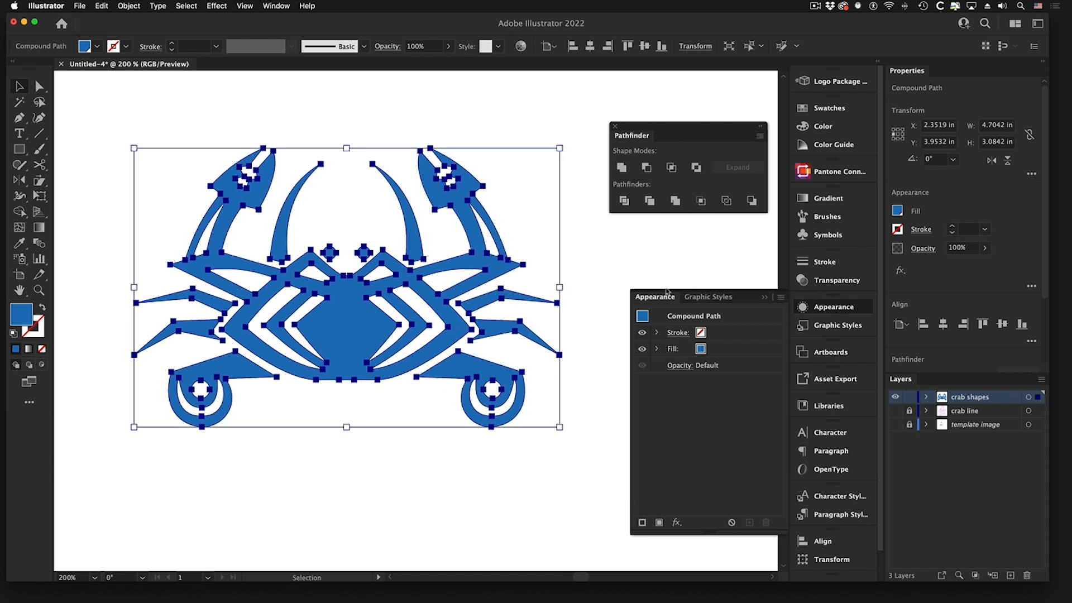
{"action": "left_click", "coordinate": [635, 246]}
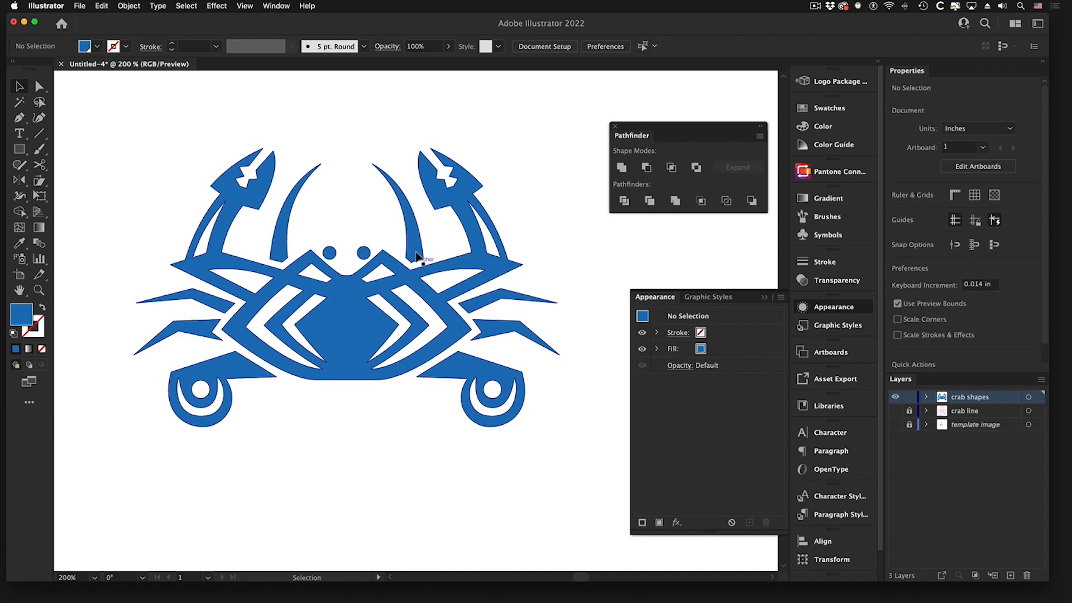
{"action": "left_click", "coordinate": [411, 273]}
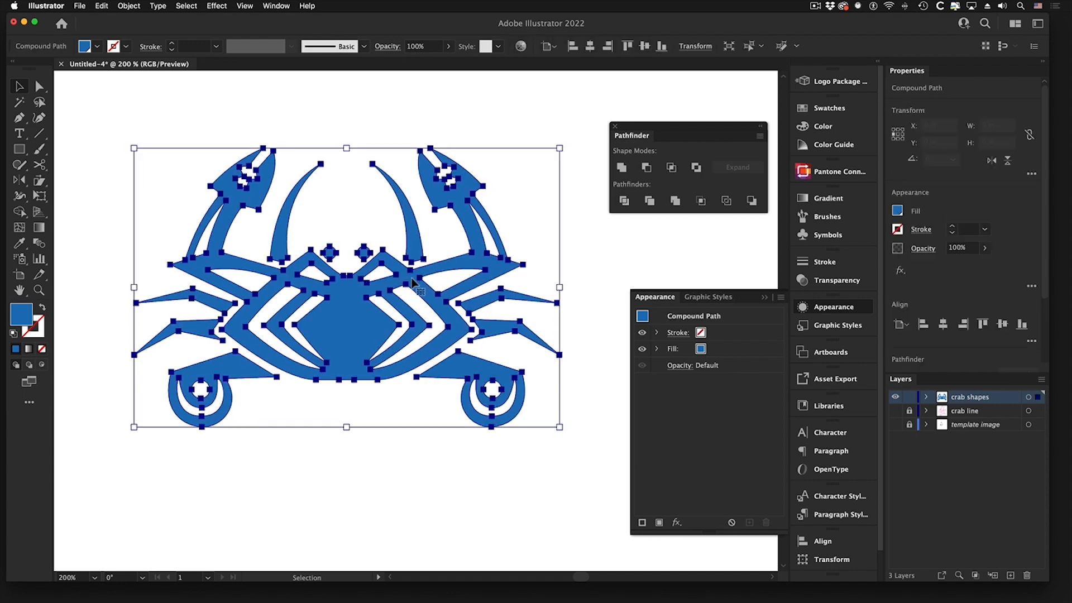
{"action": "left_click", "coordinate": [572, 304]}
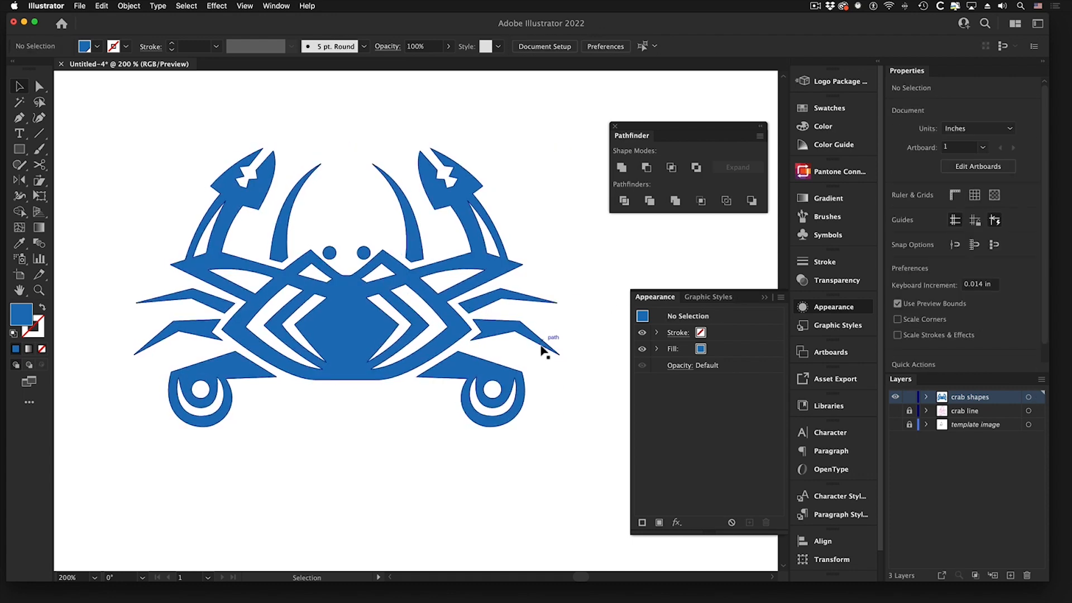
Place a line of placeholder point text on the artboard below the crab.
{"action": "left_click", "coordinate": [340, 315], "text": "alt+super"}
{"action": "left_click", "coordinate": [415, 314], "text": "alt+super"}
{"action": "left_click", "coordinate": [415, 313], "text": "alt+super"}
{"action": "left_click_drag", "start_coordinate": [413, 304], "coordinate": [497, 315]}
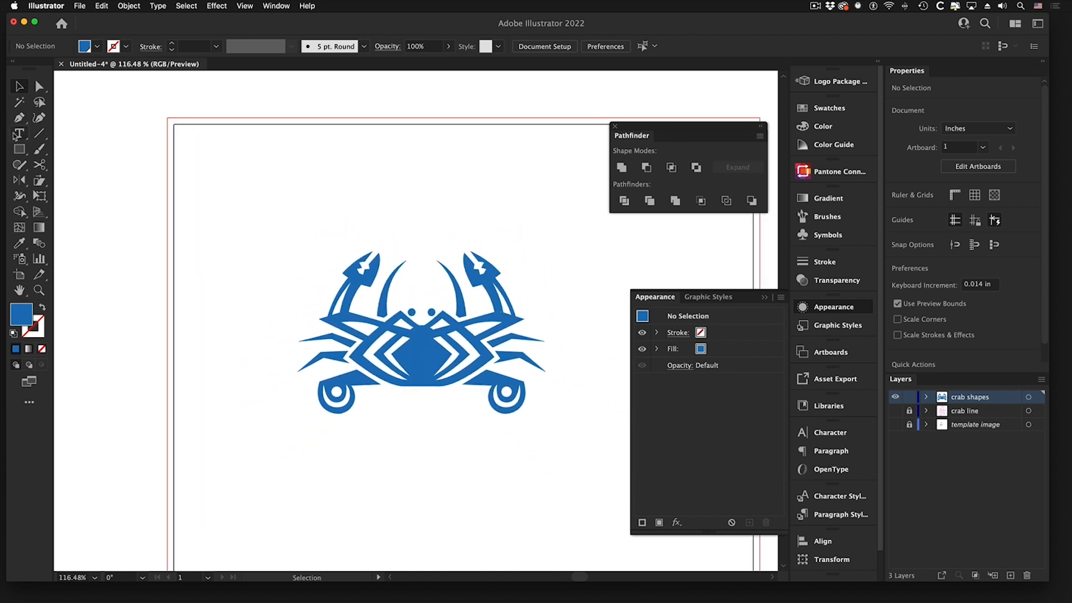
{"action": "left_click", "coordinate": [19, 134]}
{"action": "left_click", "coordinate": [331, 471]}
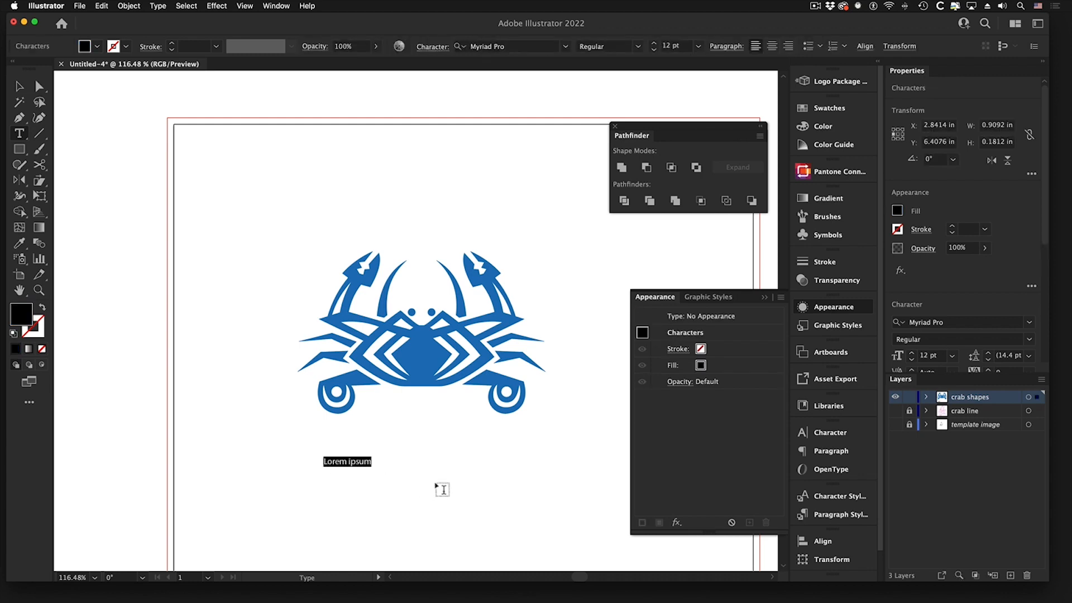
Browse the installed fonts and set the placeholder text's font to BioRhyme-ExtraBold.
{"action": "left_click", "coordinate": [492, 44]}
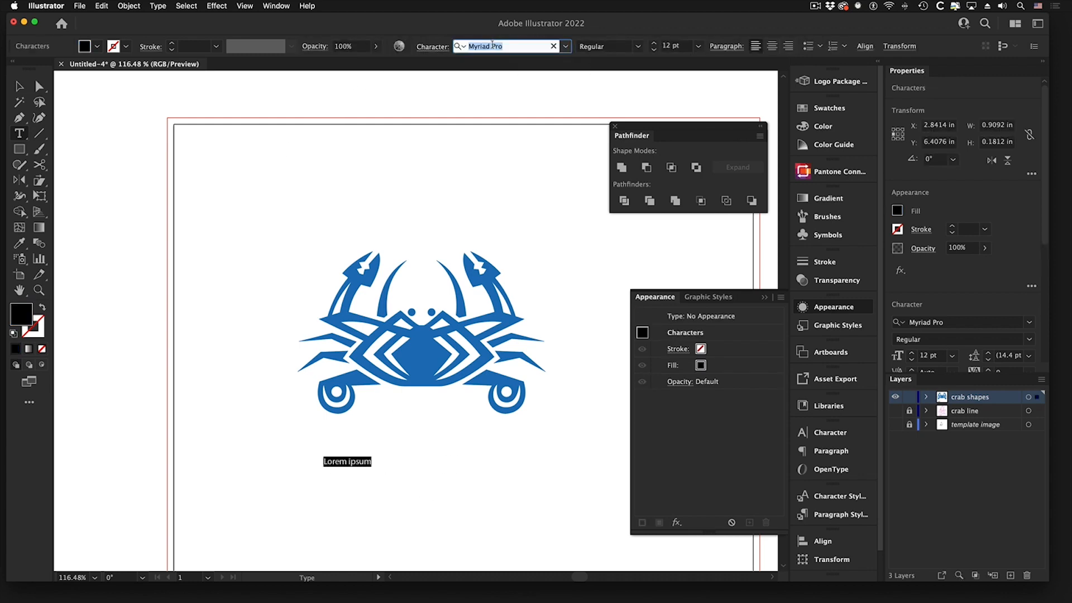
{"action": "left_click", "coordinate": [567, 47]}
{"action": "scroll", "coordinate": [619, 317], "scroll_direction": "down", "scroll_amount": 2}
{"action": "scroll", "coordinate": [619, 317], "scroll_direction": "down", "scroll_amount": 5}
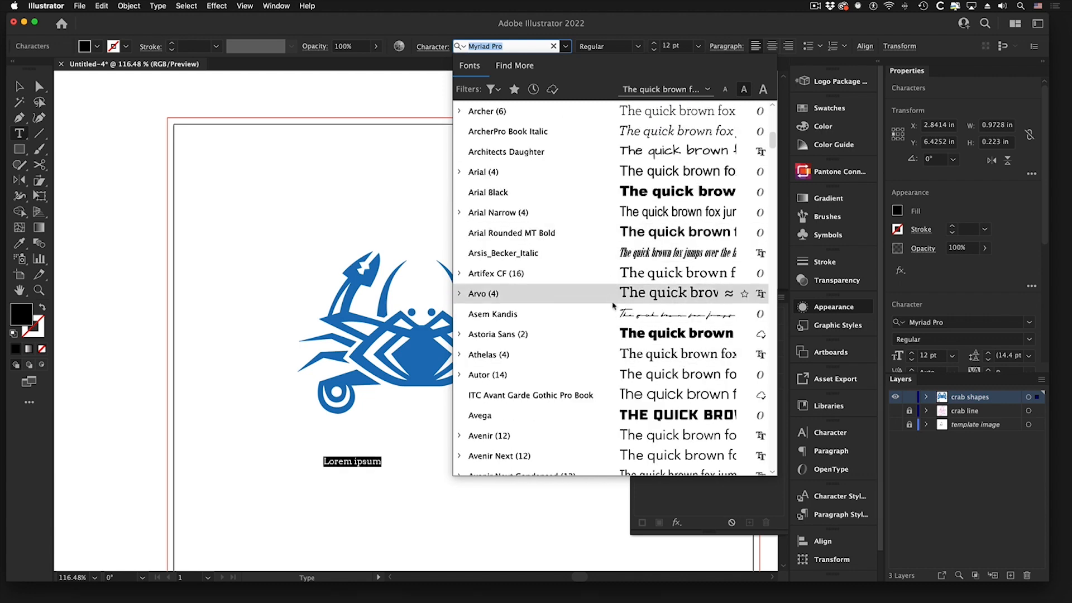
{"action": "scroll", "coordinate": [640, 420], "scroll_direction": "down", "scroll_amount": 6}
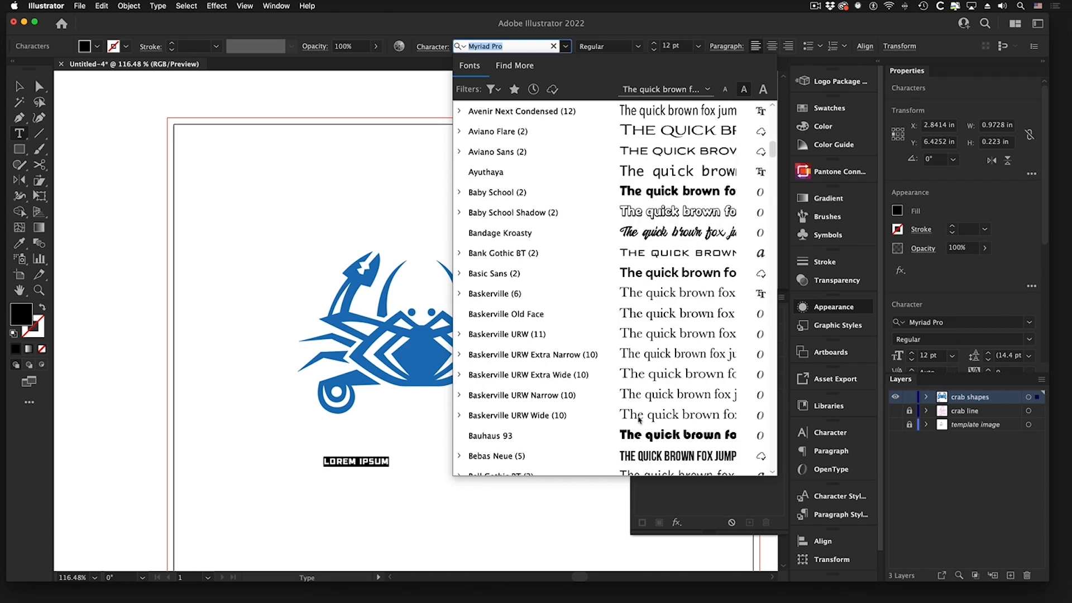
{"action": "scroll", "coordinate": [640, 420], "scroll_direction": "down", "scroll_amount": 9}
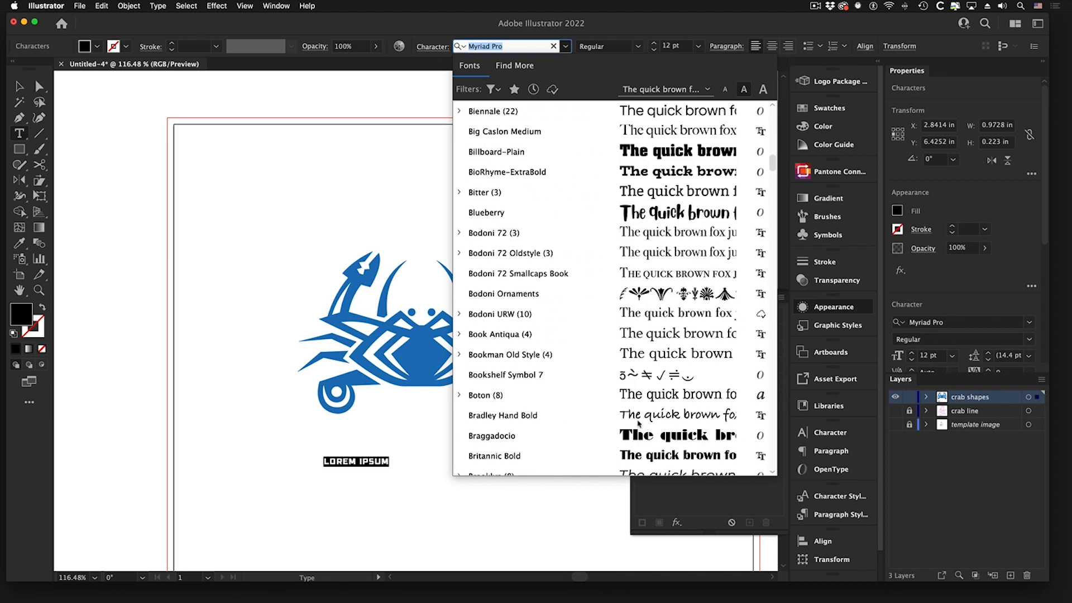
{"action": "left_click", "coordinate": [679, 177]}
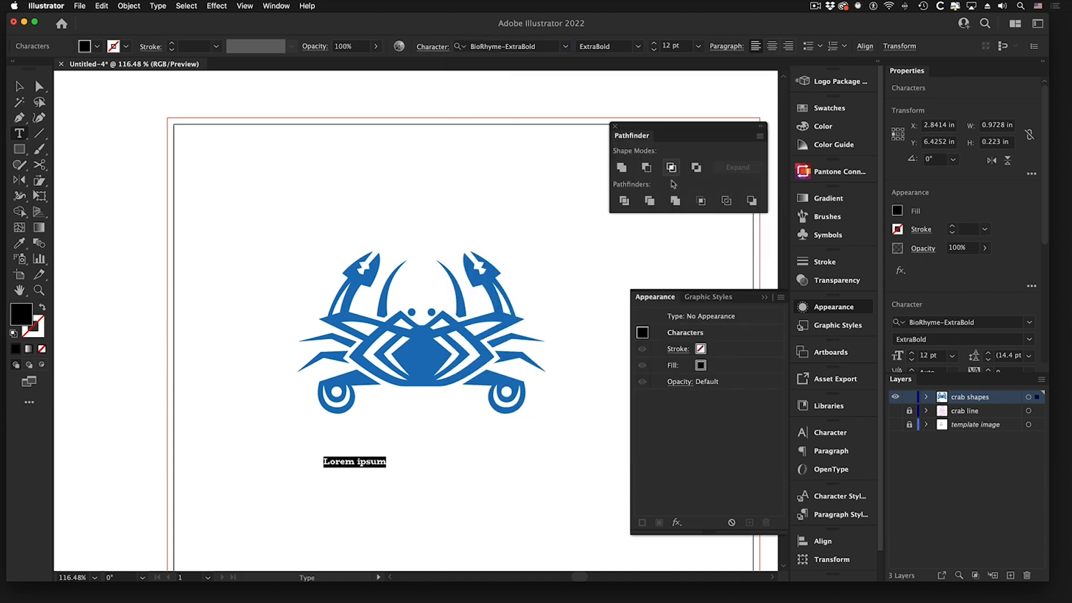
Enlarge the placeholder text to about 35 pt and move it up directly beneath the crab.
{"action": "triple_click", "coordinate": [364, 458]}
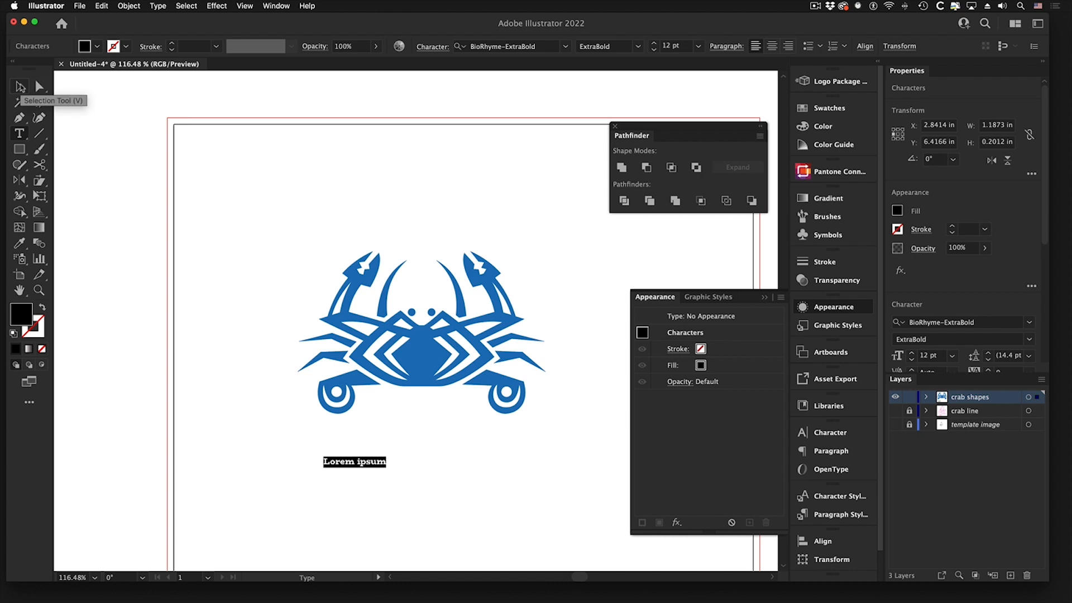
{"action": "left_click", "coordinate": [20, 87]}
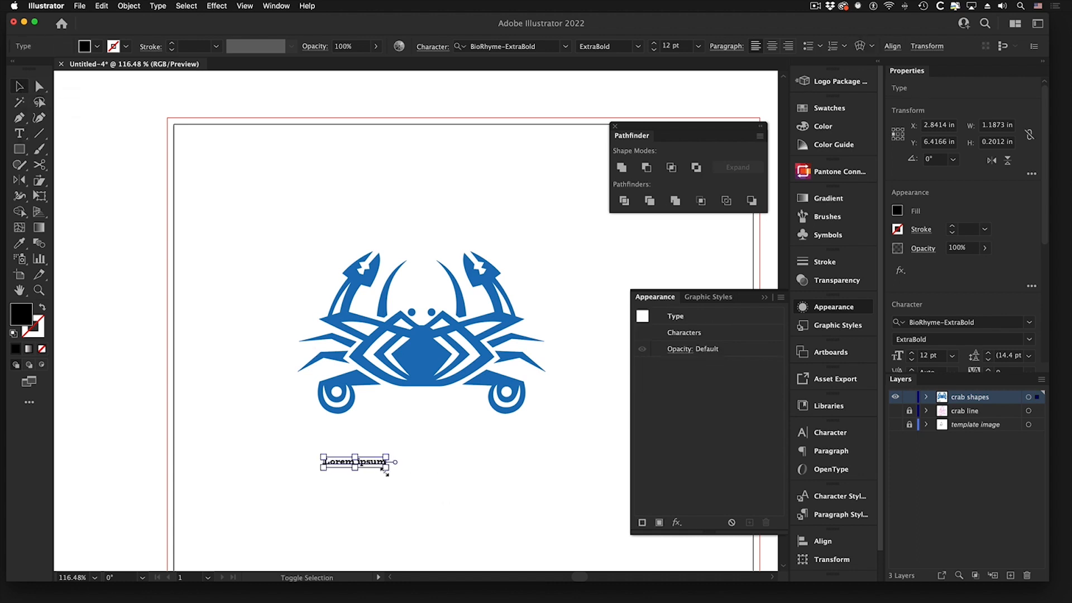
{"action": "left_click_drag", "start_coordinate": [386, 469], "coordinate": [507, 488]}
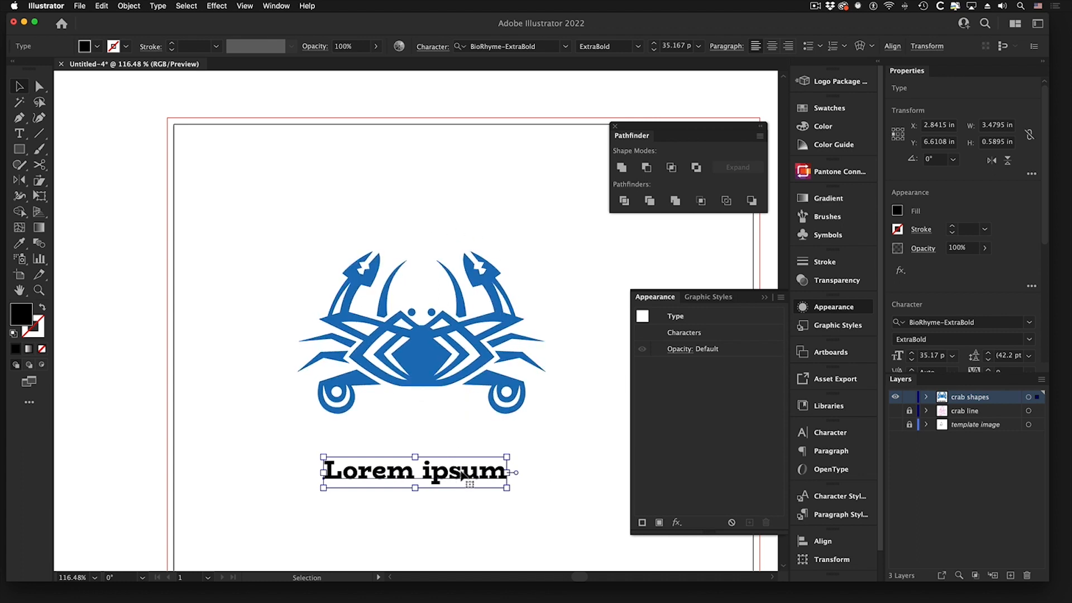
{"action": "left_click_drag", "start_coordinate": [461, 479], "coordinate": [471, 439]}
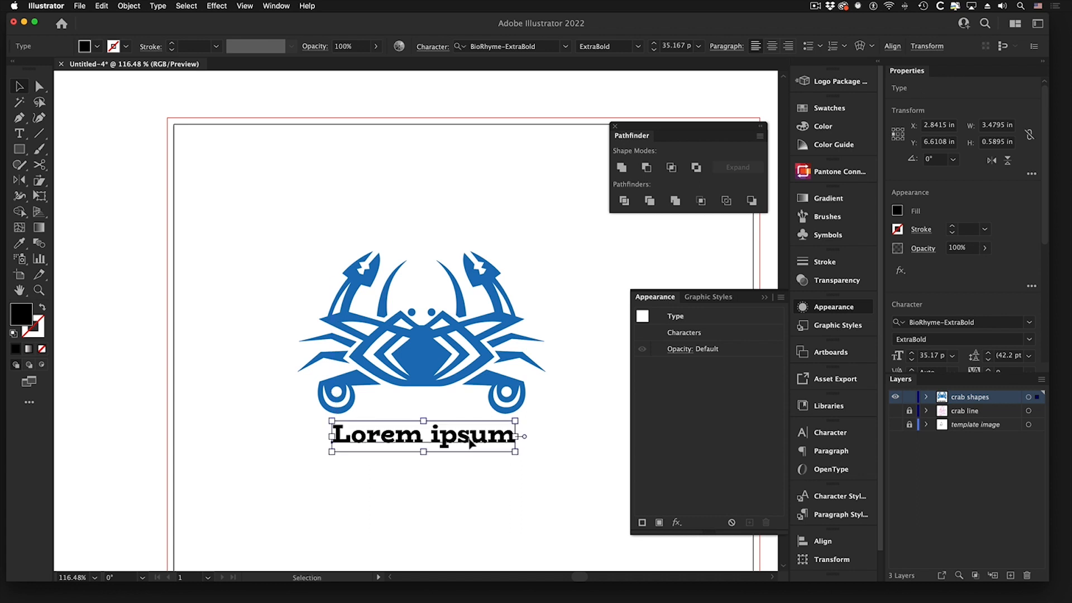
{"action": "left_click", "coordinate": [475, 495]}
{"action": "left_click", "coordinate": [485, 444]}
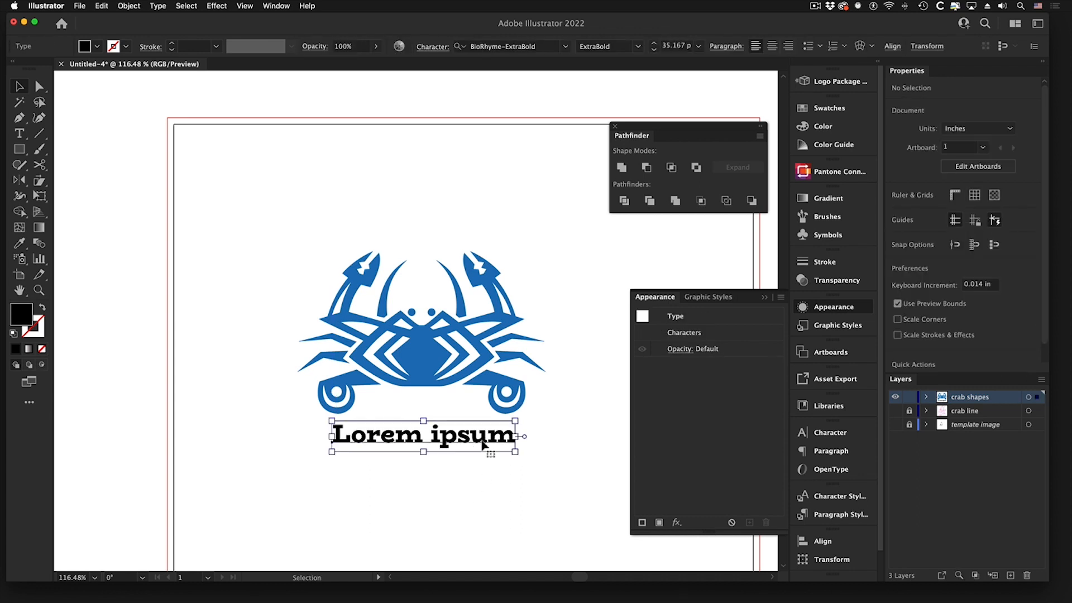
{"action": "left_click", "coordinate": [536, 481]}
Replace the placeholder text beneath the crab with BLUE CRAB.
{"action": "left_click_drag", "start_coordinate": [421, 414], "coordinate": [437, 370]}
{"action": "left_click", "coordinate": [419, 363], "text": "alt+super"}
{"action": "left_click_drag", "start_coordinate": [400, 294], "coordinate": [371, 381]}
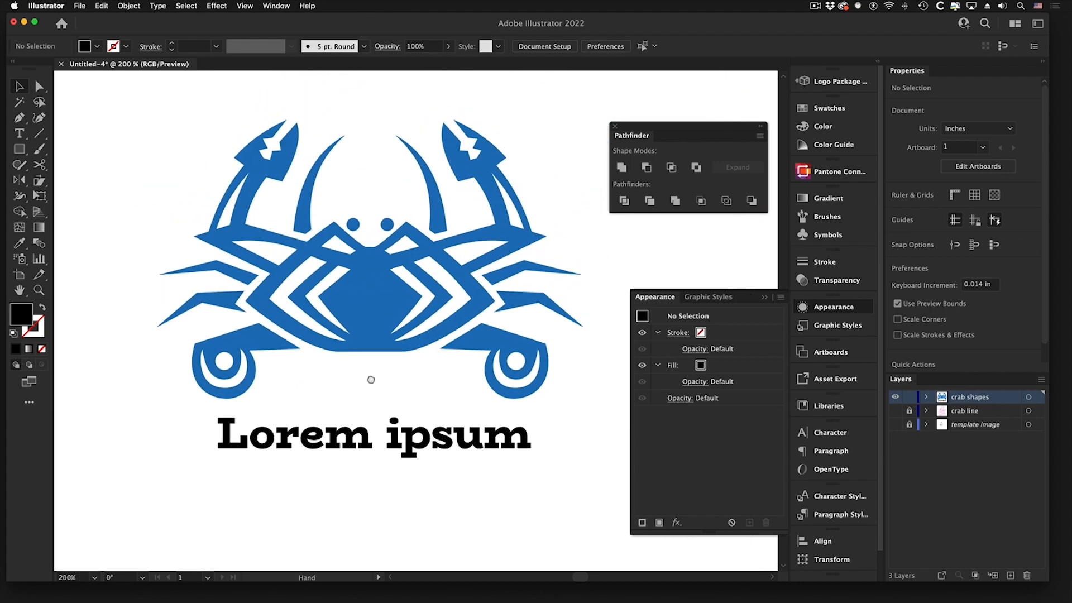
{"action": "left_click", "coordinate": [420, 444]}
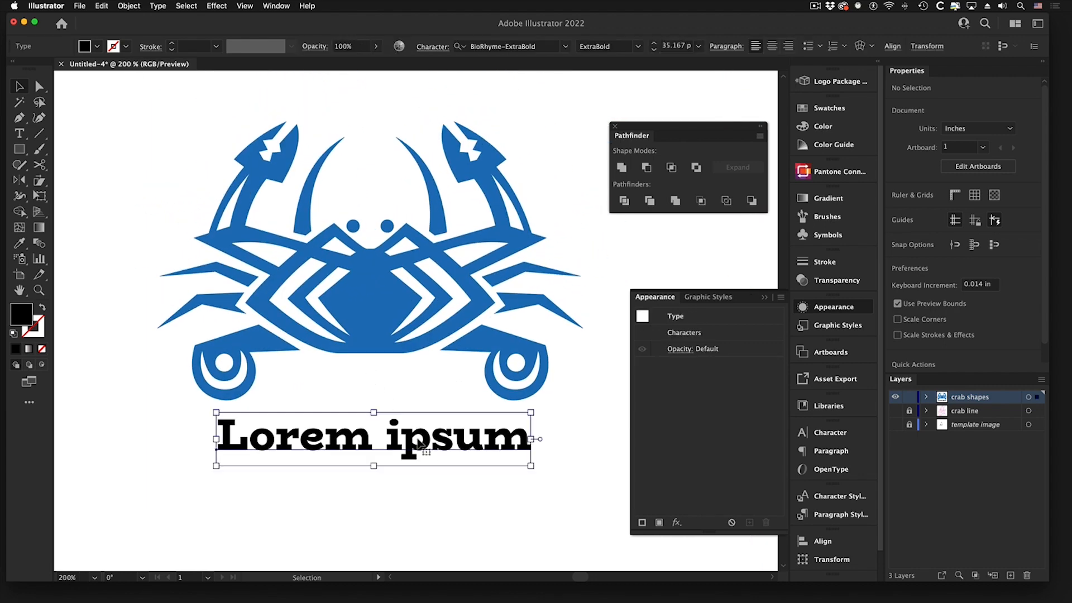
{"action": "double_click", "coordinate": [342, 447]}
{"action": "key", "text": "super+a"}
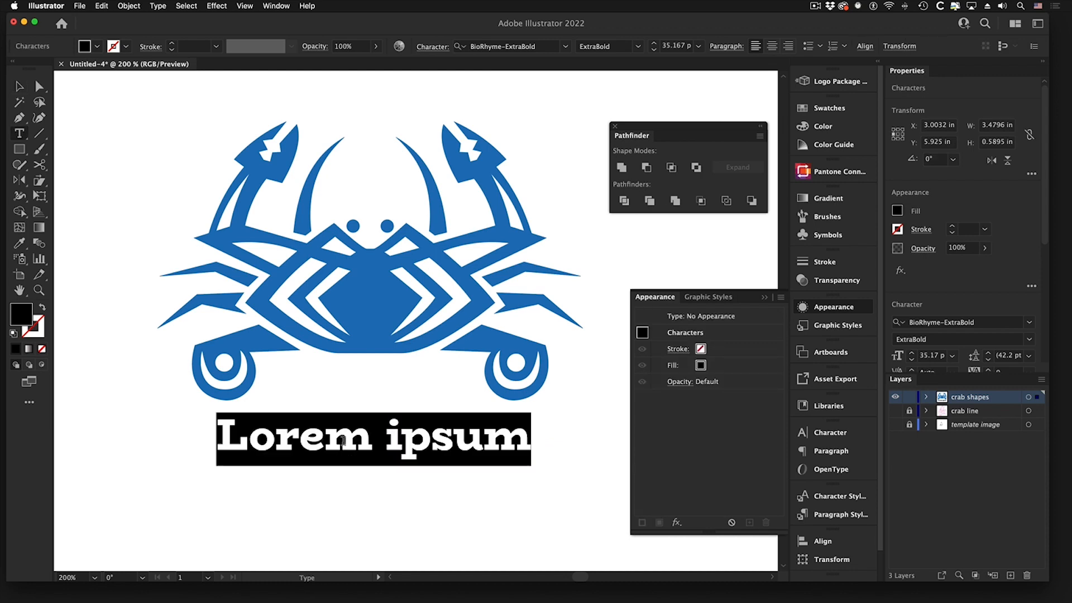
{"action": "type", "text": "BLUE "}
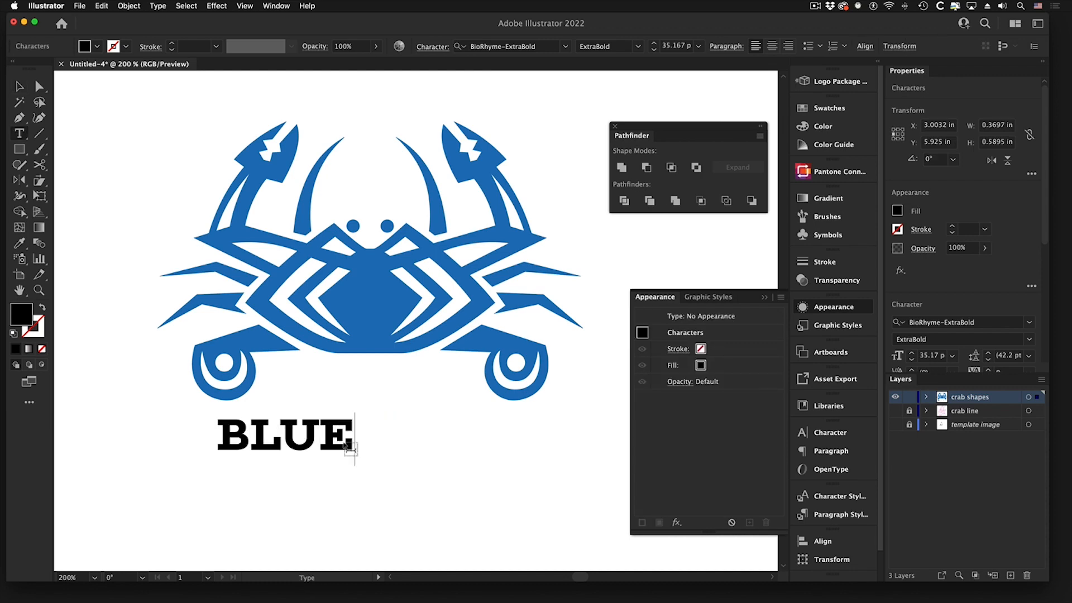
{"action": "type", "text": "CRAB"}
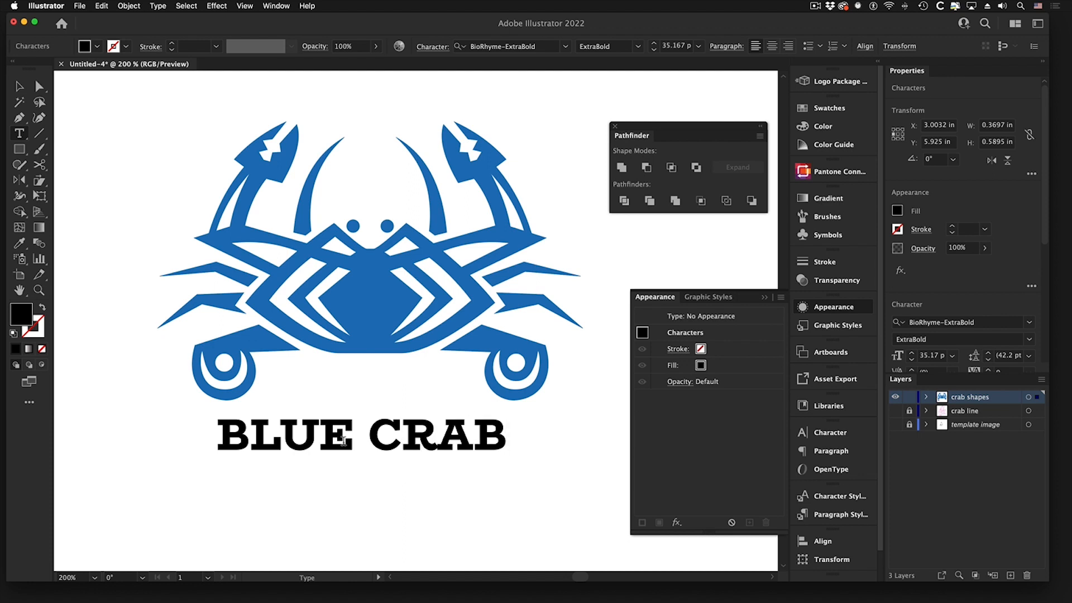
Loosen the tracking of the whole BLUE CRAB text slightly.
{"action": "left_click", "coordinate": [19, 86]}
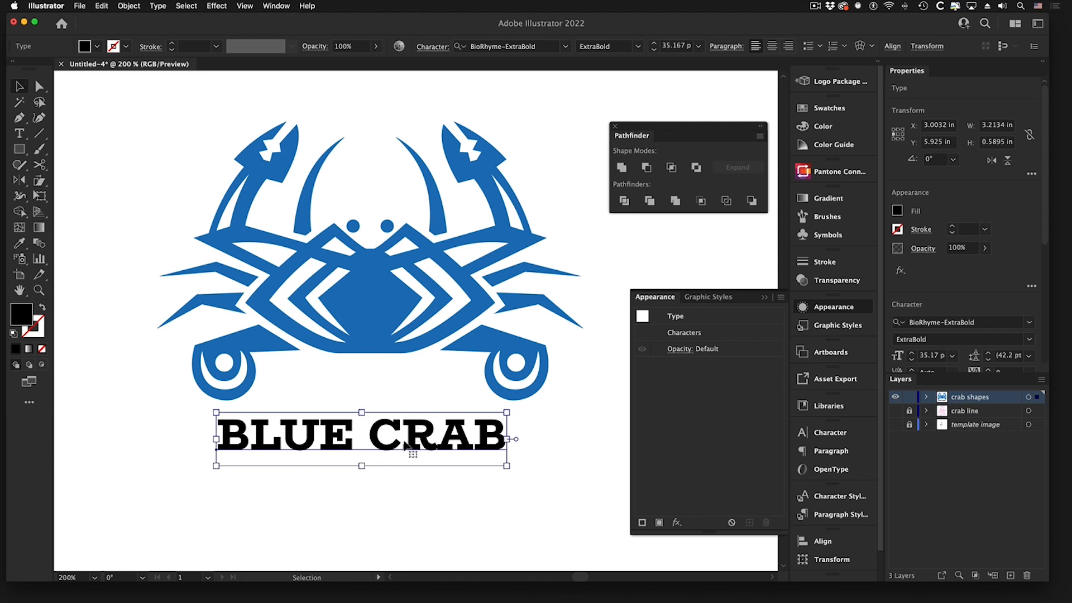
{"action": "key", "text": "alt+Right"}
{"action": "key", "text": "alt+Right"}
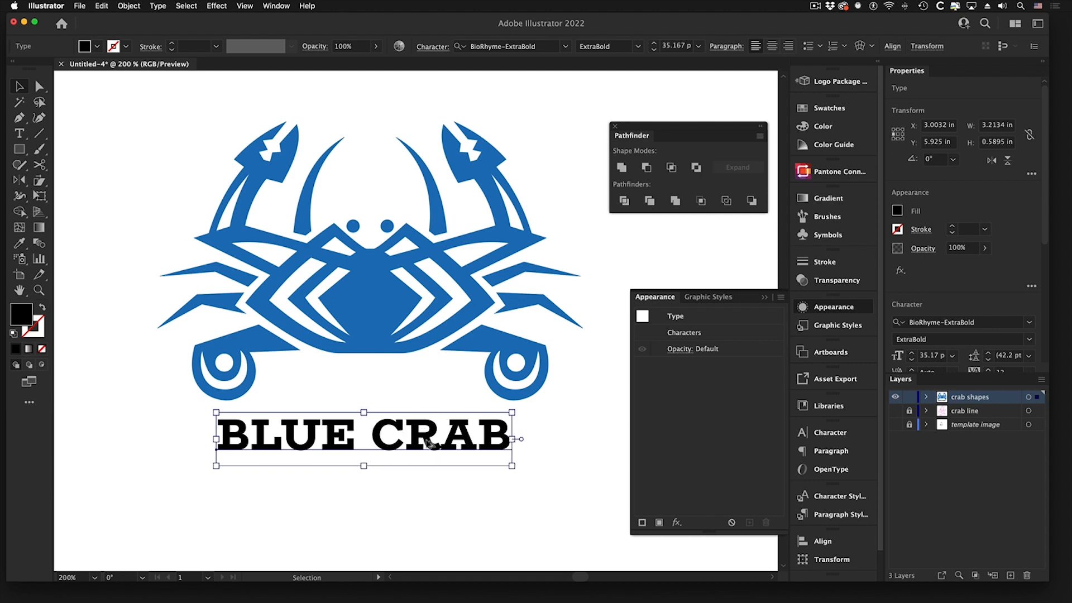
{"action": "key", "text": "alt+Right"}
{"action": "key", "text": "alt+Right"}
{"action": "key", "text": "alt+Right"}
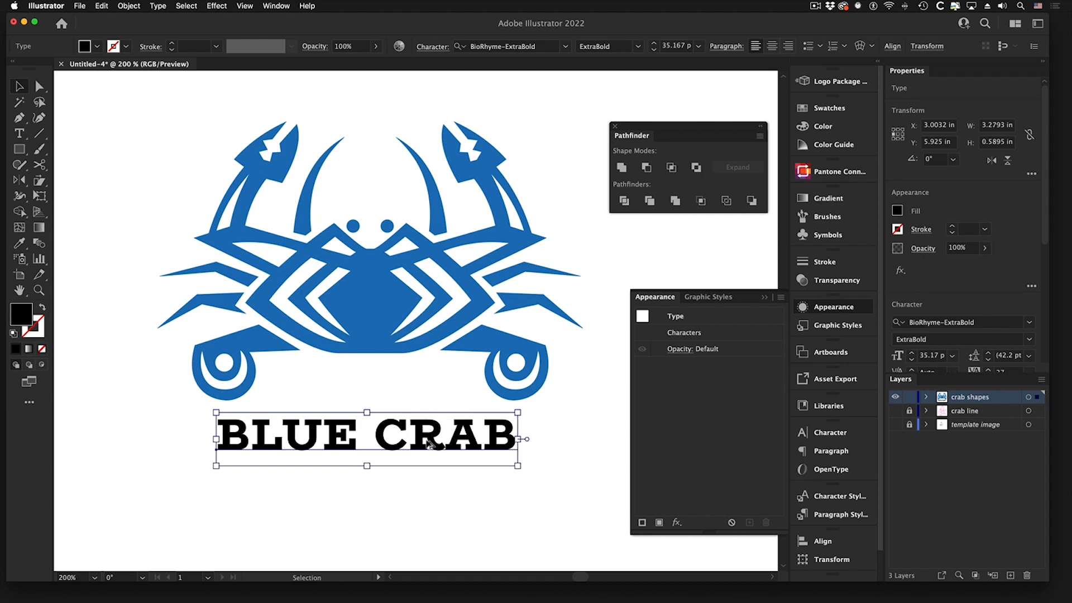
Tighten the kerning at the word space between BLUE and CRAB and between the letters L and U.
{"action": "left_click", "coordinate": [20, 134]}
{"action": "left_click", "coordinate": [366, 442]}
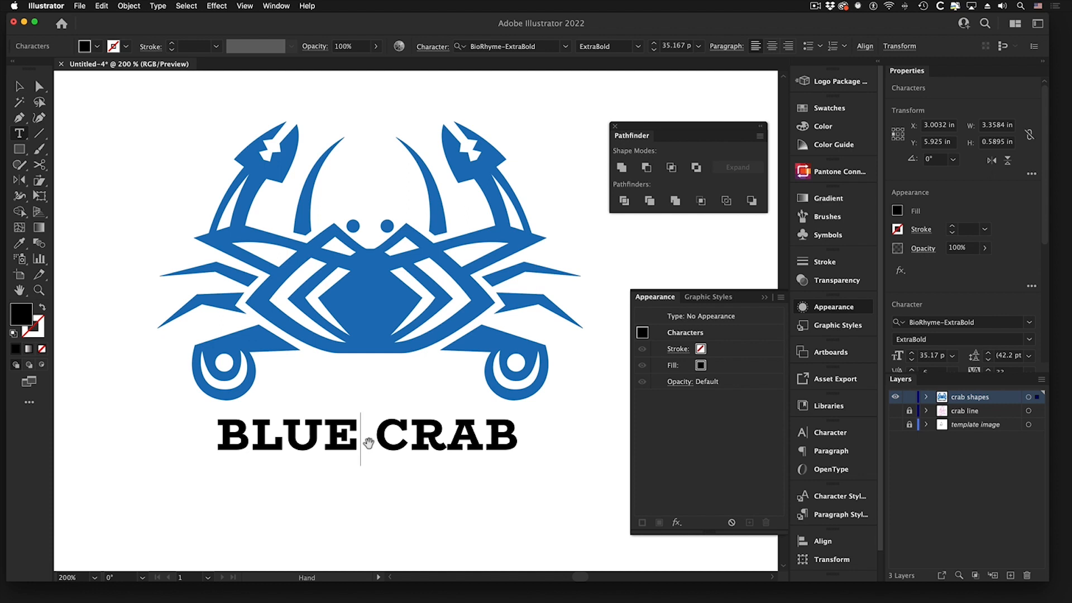
{"action": "key", "text": "alt+Left"}
{"action": "key", "text": "alt+Left"}
{"action": "key", "text": "alt+Left"}
{"action": "key", "text": "alt+Left"}
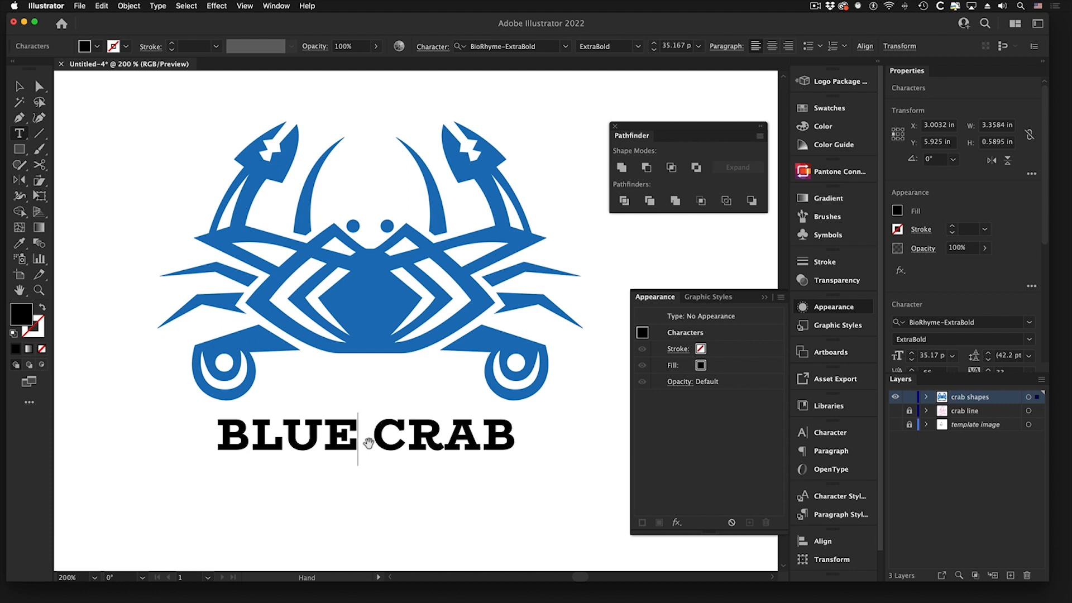
{"action": "key", "text": "alt+Left"}
{"action": "key", "text": "alt+Left"}
{"action": "key", "text": "alt+Left"}
{"action": "key", "text": "alt+Left"}
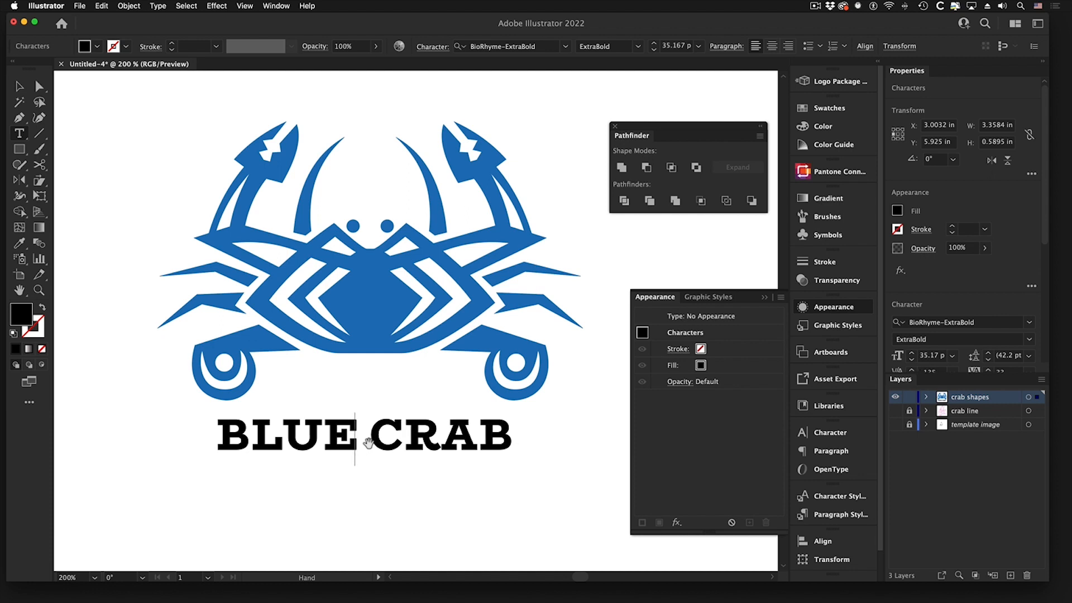
{"action": "left_click", "coordinate": [281, 433]}
{"action": "key", "text": "alt+Left"}
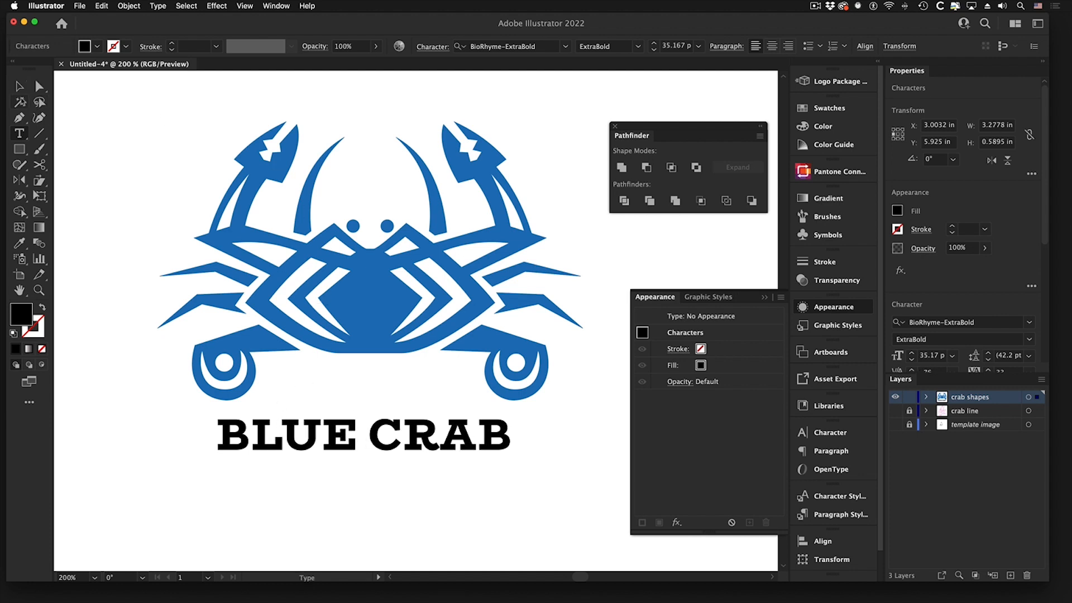
Enlarge the BLUE CRAB text to about 41 pt and centre it by eye beneath the crab.
{"action": "left_click", "coordinate": [20, 87]}
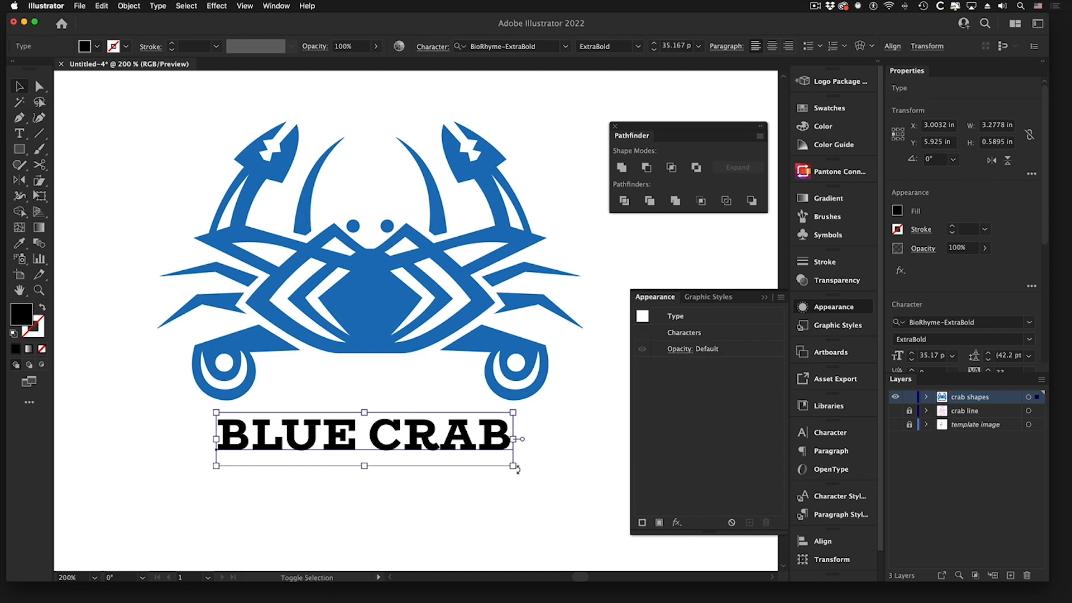
{"action": "left_click_drag", "start_coordinate": [520, 471], "coordinate": [560, 492]}
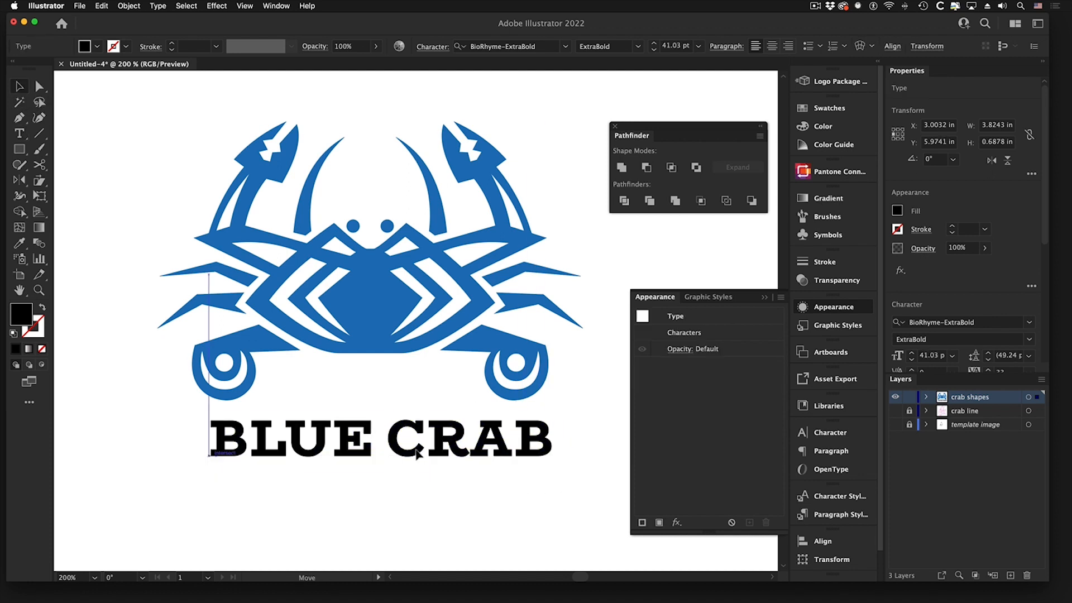
{"action": "left_click", "coordinate": [405, 512]}
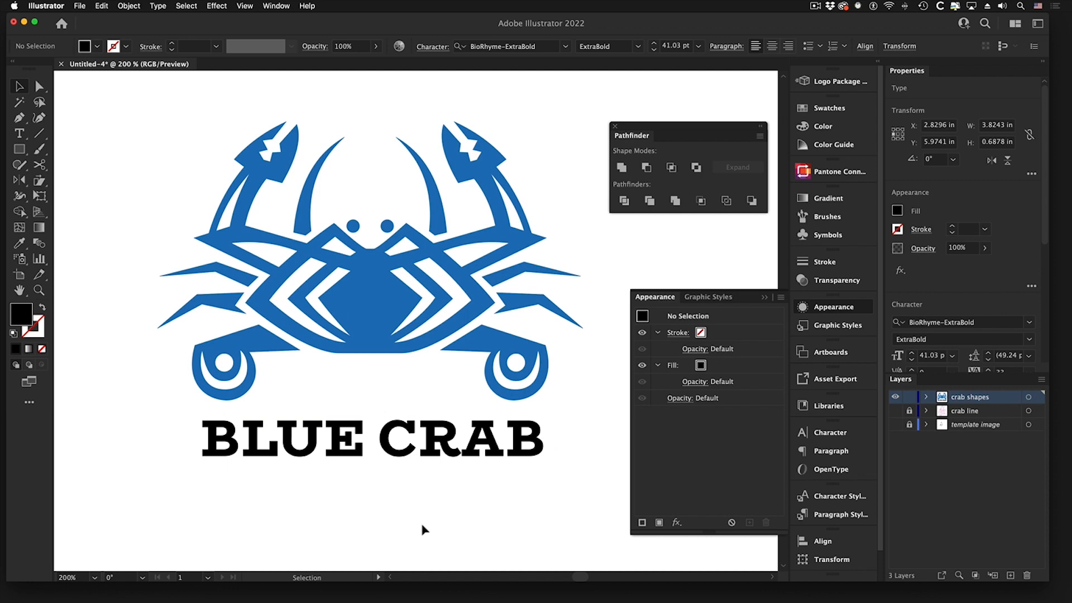
Duplicate the BLUE CRAB line downward, shrink the copy to about 16 pt and position it close beneath the original.
{"action": "left_click", "coordinate": [399, 433]}
{"action": "left_click_drag", "start_coordinate": [399, 425], "coordinate": [400, 492]}
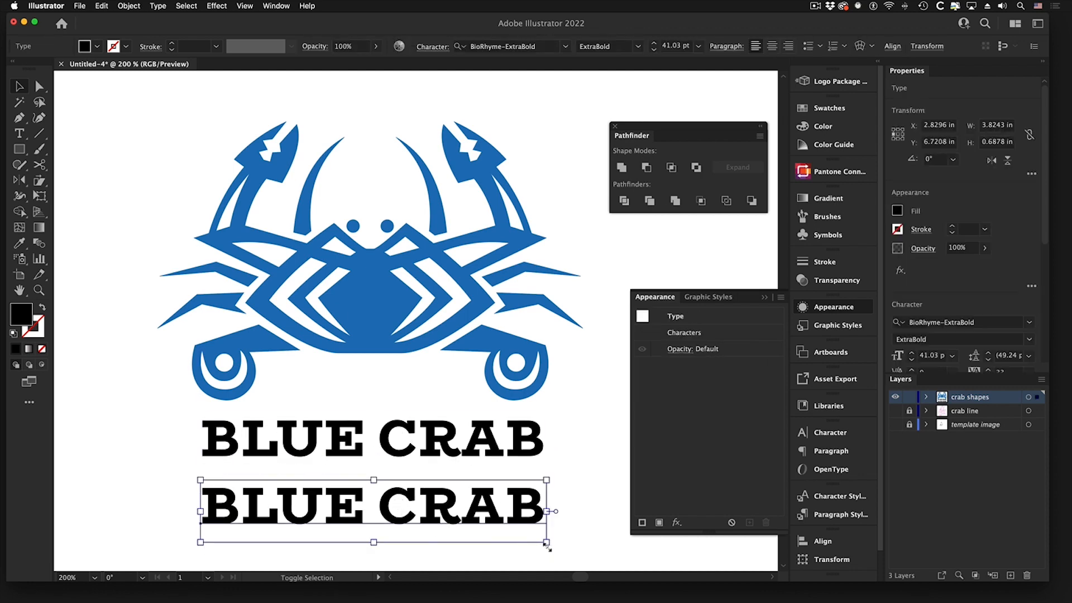
{"action": "left_click_drag", "start_coordinate": [547, 543], "coordinate": [520, 526]}
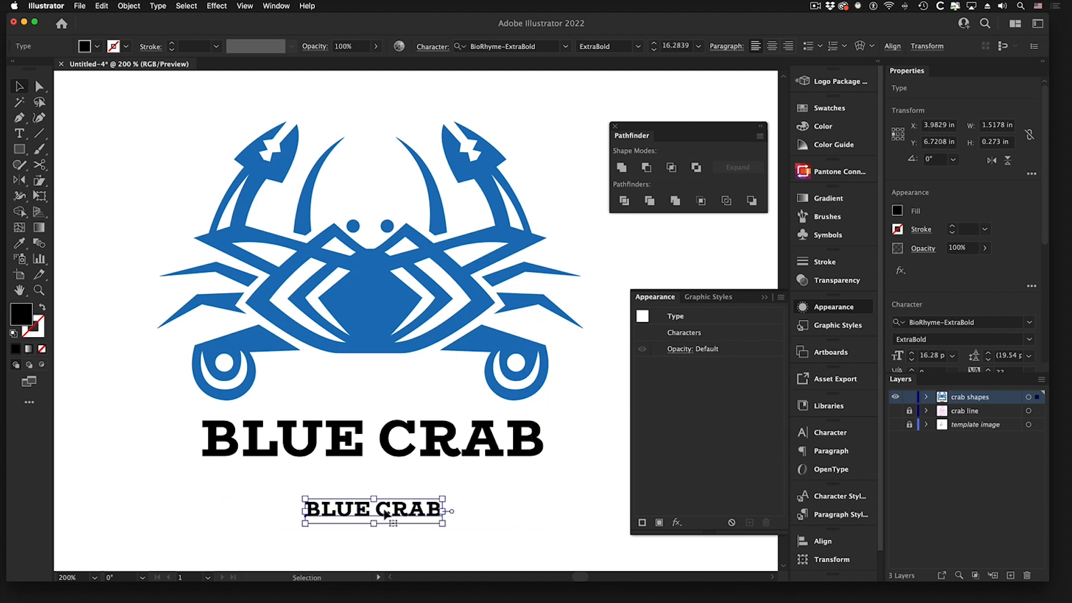
{"action": "left_click_drag", "start_coordinate": [386, 511], "coordinate": [393, 490]}
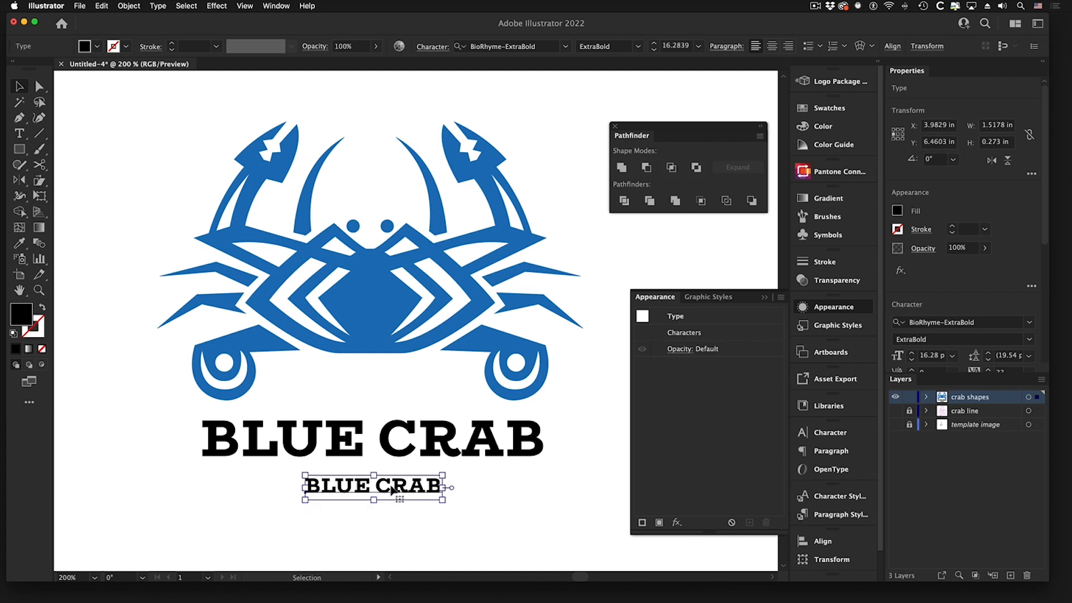
{"action": "key", "text": "a"}
{"action": "key", "text": "v"}
{"action": "left_click", "coordinate": [481, 495]}
Replace the small copy's text with SEAFOOD GRILLE.
{"action": "triple_click", "coordinate": [406, 488]}
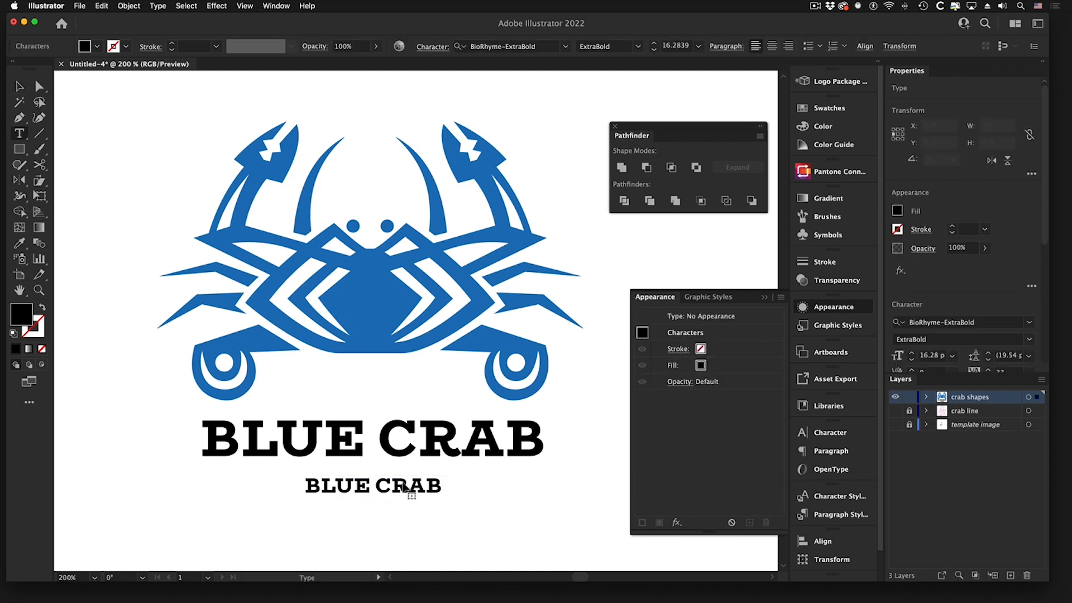
{"action": "type", "text": "RS"}
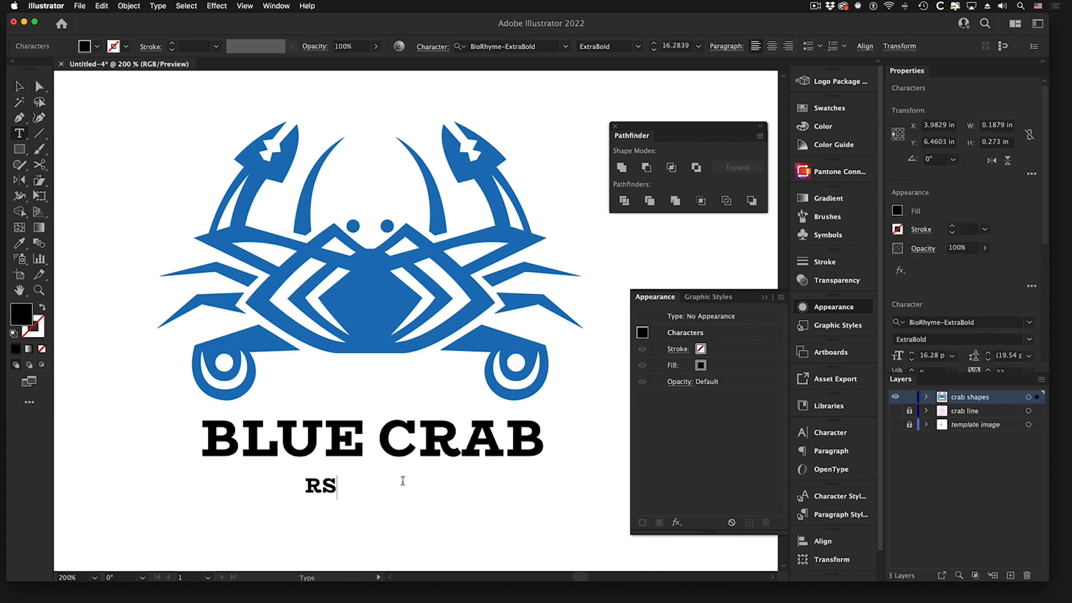
{"action": "key", "text": "BackSpace"}
{"action": "type", "text": "EST"}
{"action": "key", "text": "BackSpace"}
{"action": "key", "text": "BackSpace"}
{"action": "key", "text": "BackSpace"}
{"action": "key", "text": "BackSpace"}
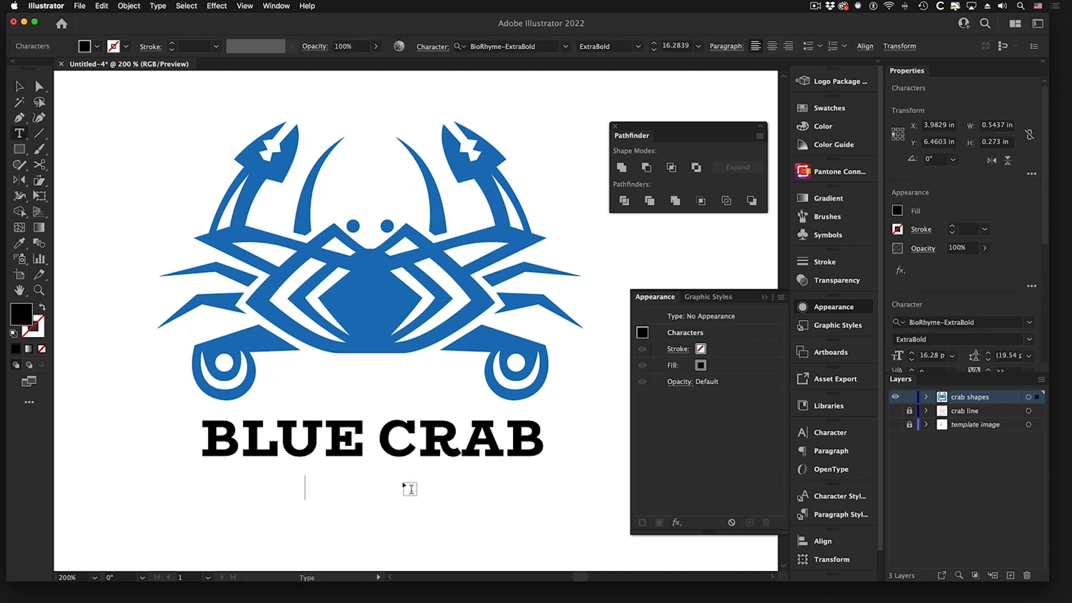
{"action": "type", "text": "SEAG"}
{"action": "key", "text": "BackSpace"}
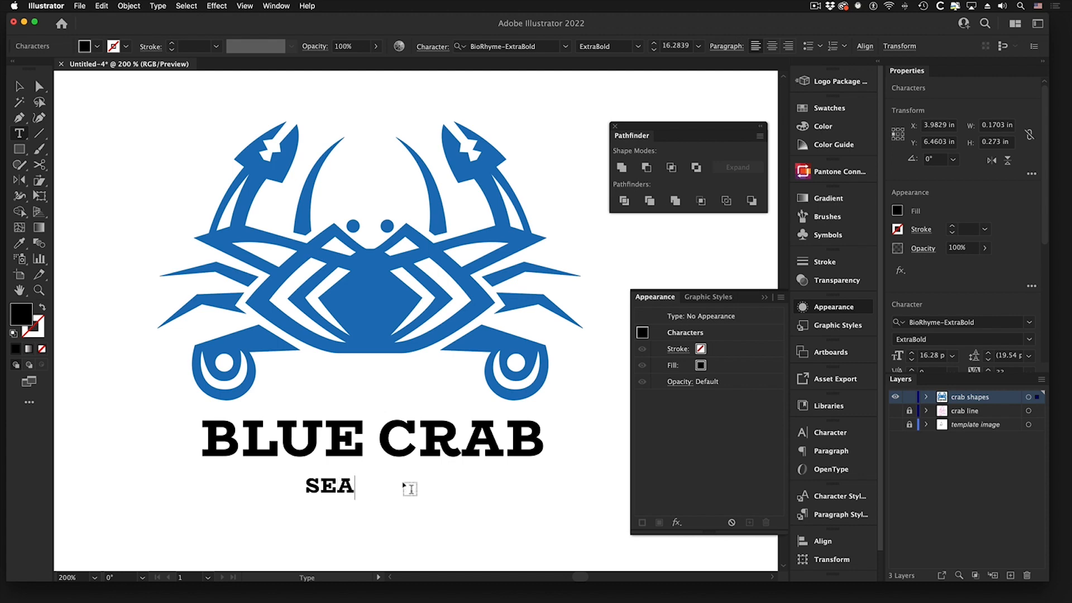
{"action": "type", "text": "FOOD "}
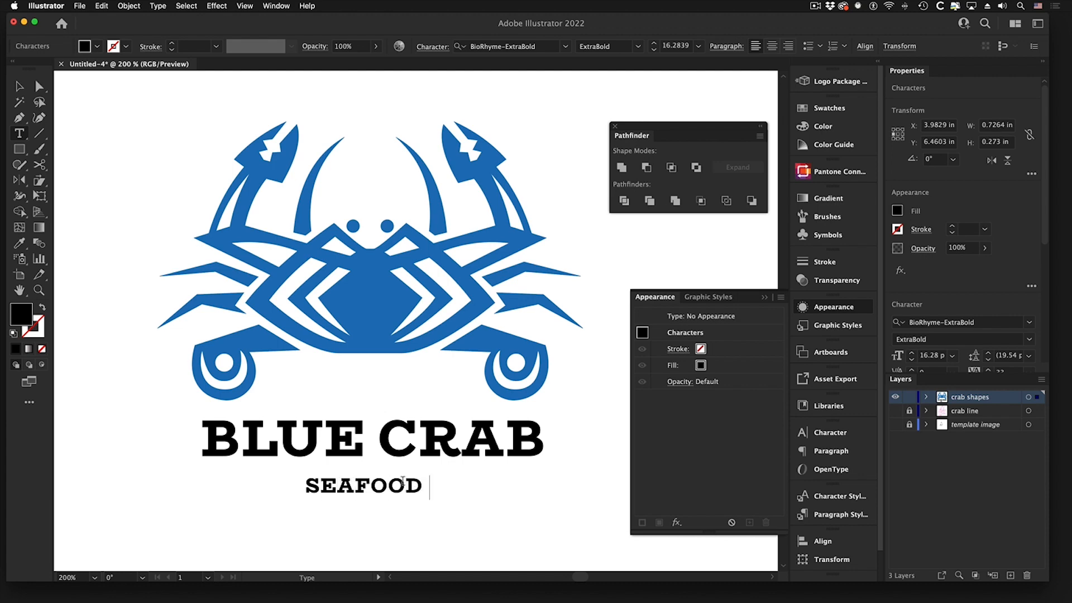
{"action": "type", "text": "GRILLE"}
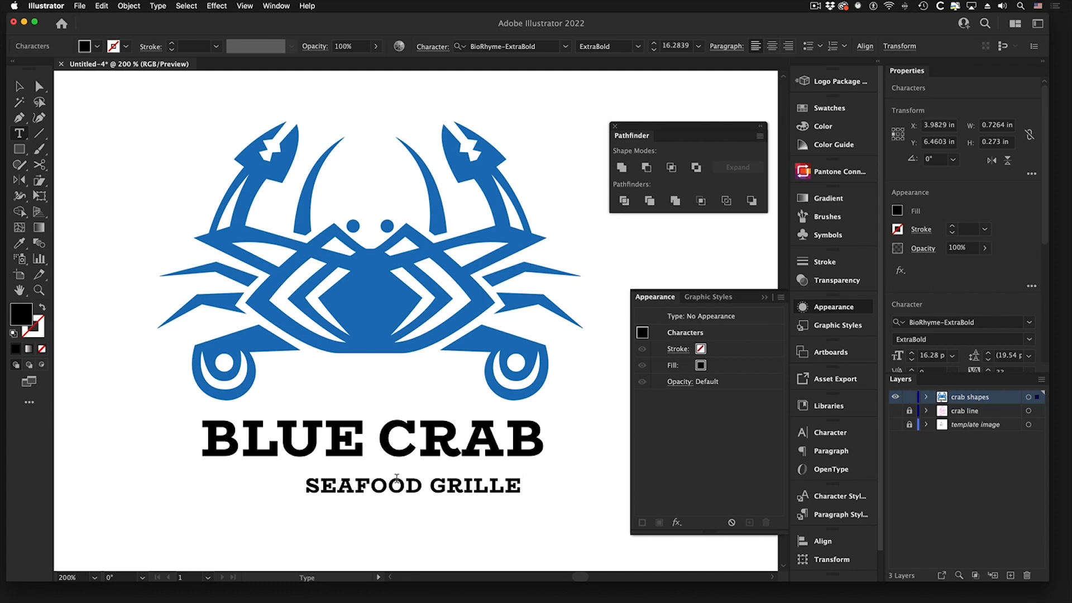
Set the font of the SEAFOOD GRILLE line to Kufam Black.
{"action": "left_click", "coordinate": [20, 87]}
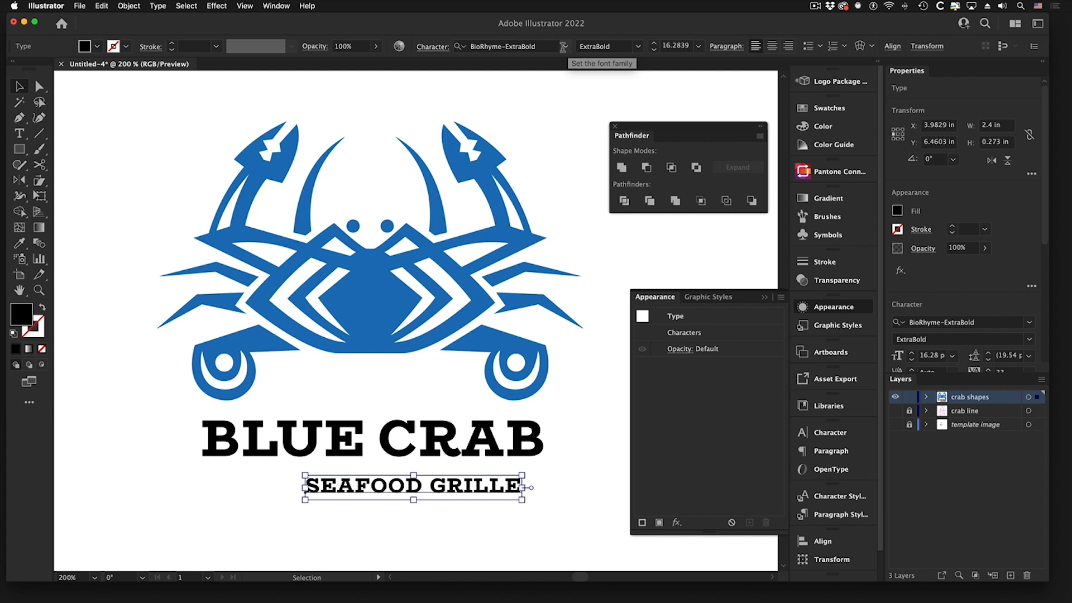
{"action": "left_click", "coordinate": [565, 47]}
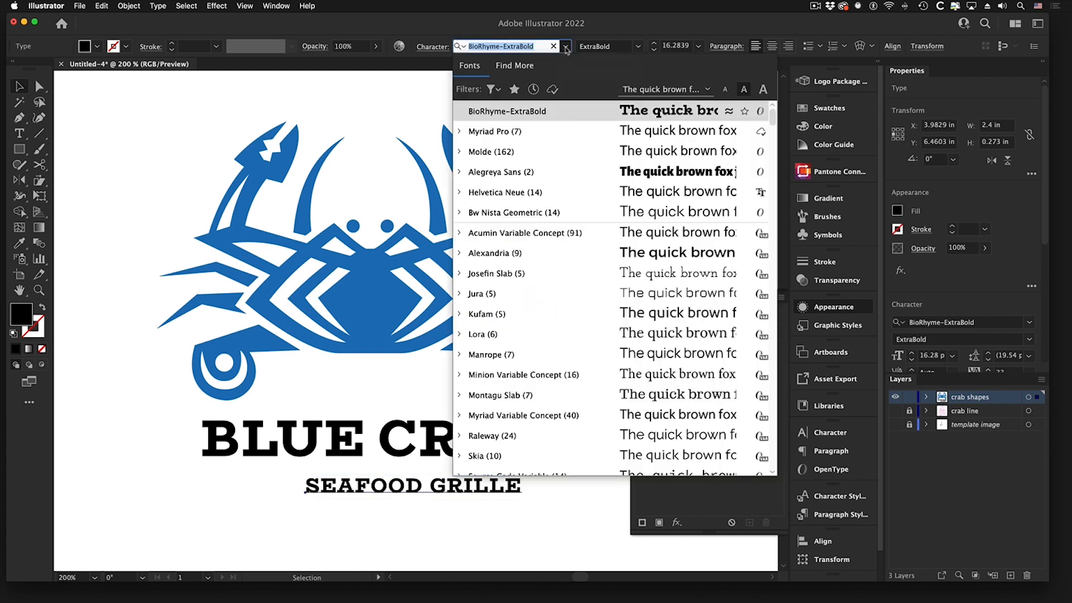
{"action": "left_click", "coordinate": [648, 314]}
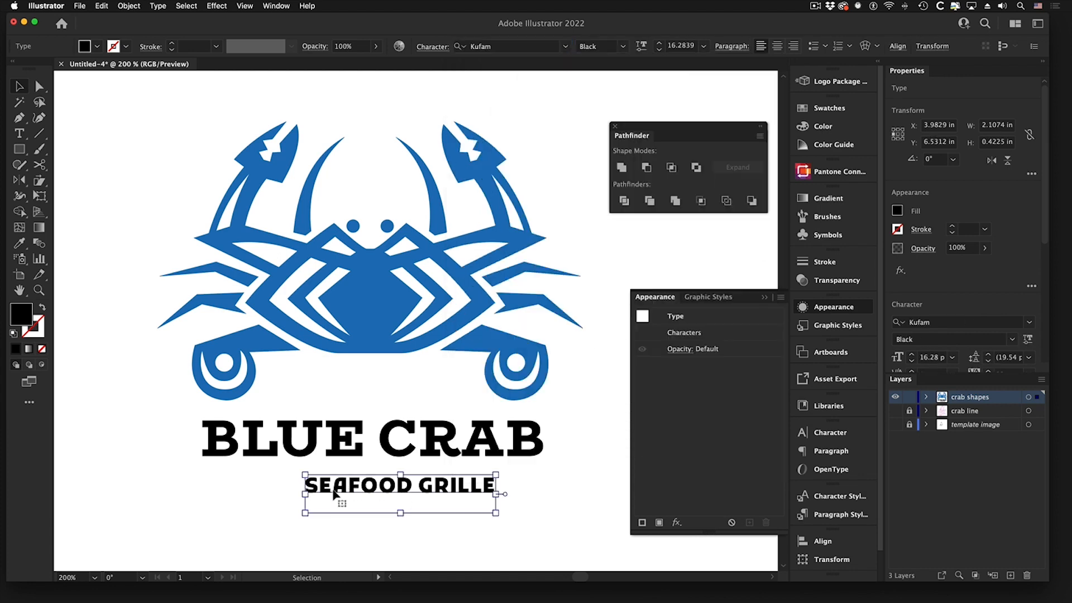
Scale the SEAFOOD GRILLE line to about 17 pt and centre it by eye close beneath BLUE CRAB.
{"action": "left_click_drag", "start_coordinate": [324, 508], "coordinate": [307, 481]}
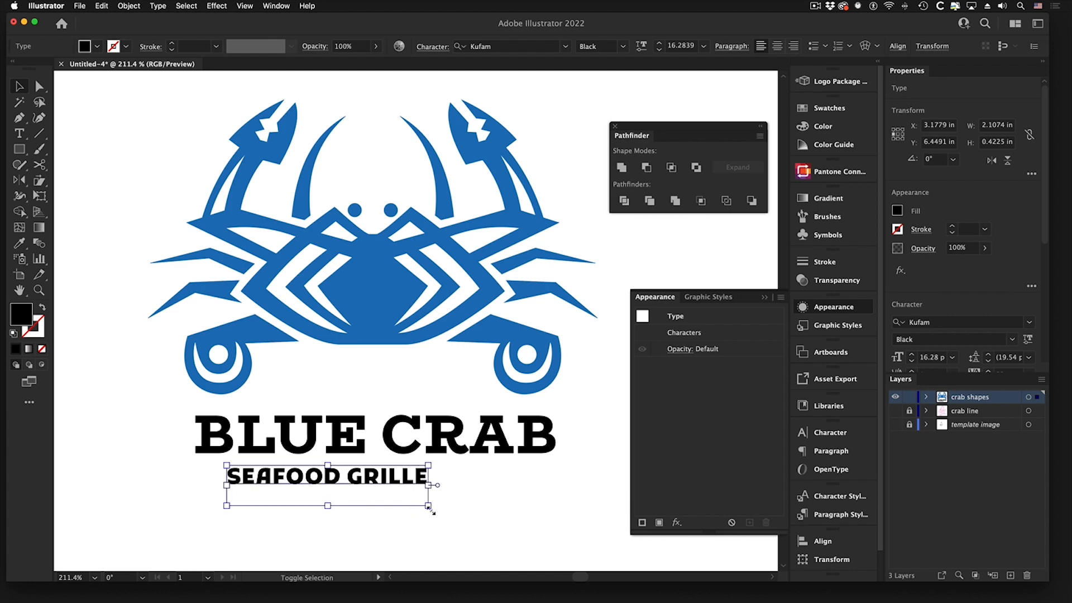
{"action": "mouse_move", "coordinate": [429, 507]}
{"action": "left_mouse_down"}
{"action": "mouse_move", "coordinate": [498, 529]}
{"action": "mouse_move", "coordinate": [440, 509]}
{"action": "left_mouse_up"}
{"action": "left_click_drag", "start_coordinate": [389, 477], "coordinate": [417, 477]}
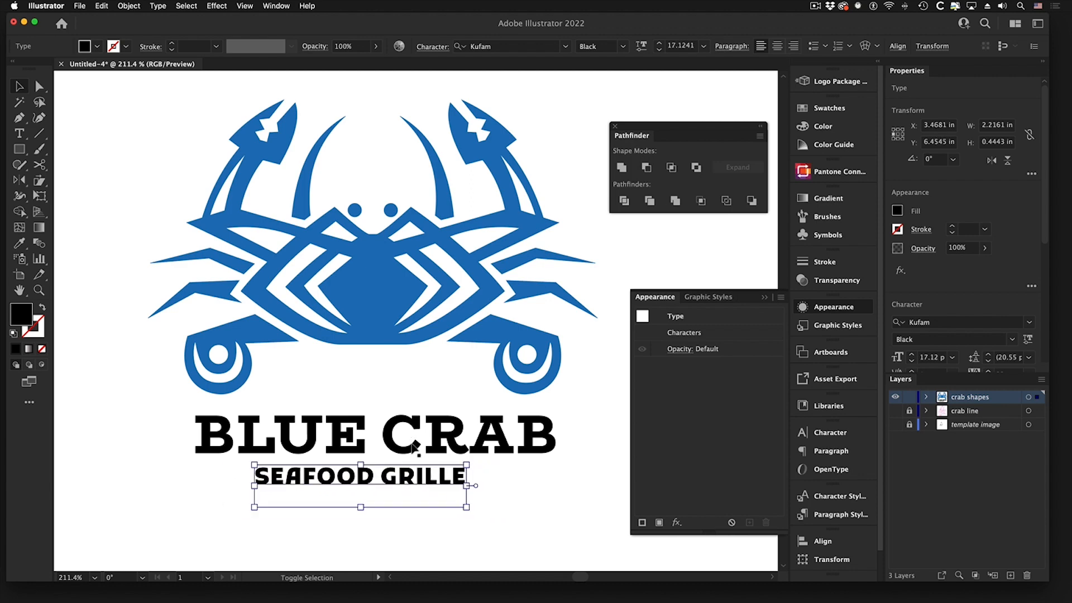
Centre-justify the BLUE CRAB and SEAFOOD GRILLE lines and align the two on a shared horizontal centre.
{"action": "left_click", "coordinate": [413, 445], "text": "shift"}
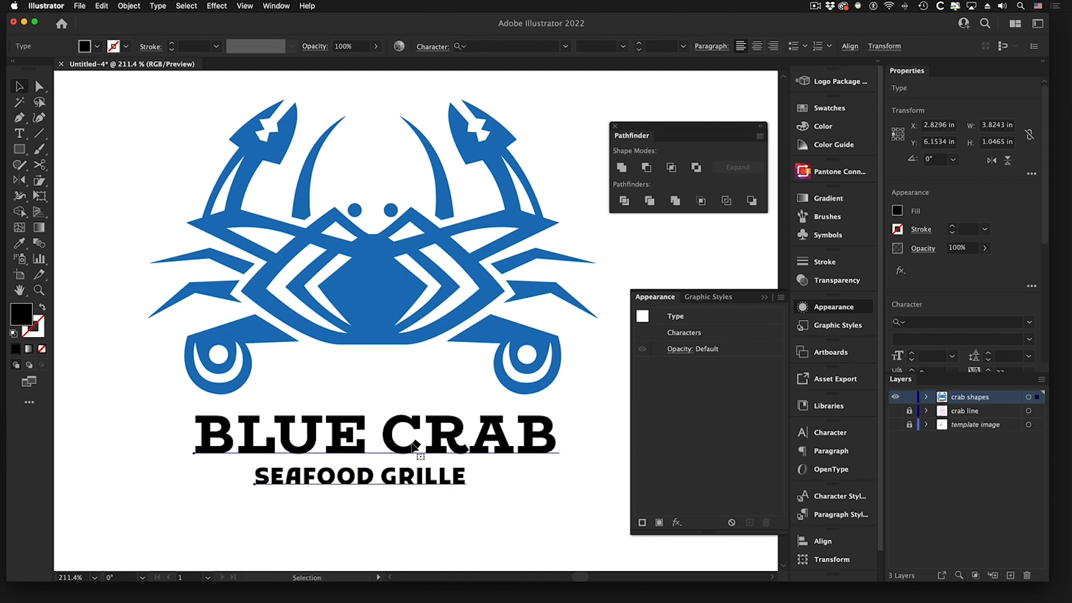
{"action": "key", "text": "super+shift+c"}
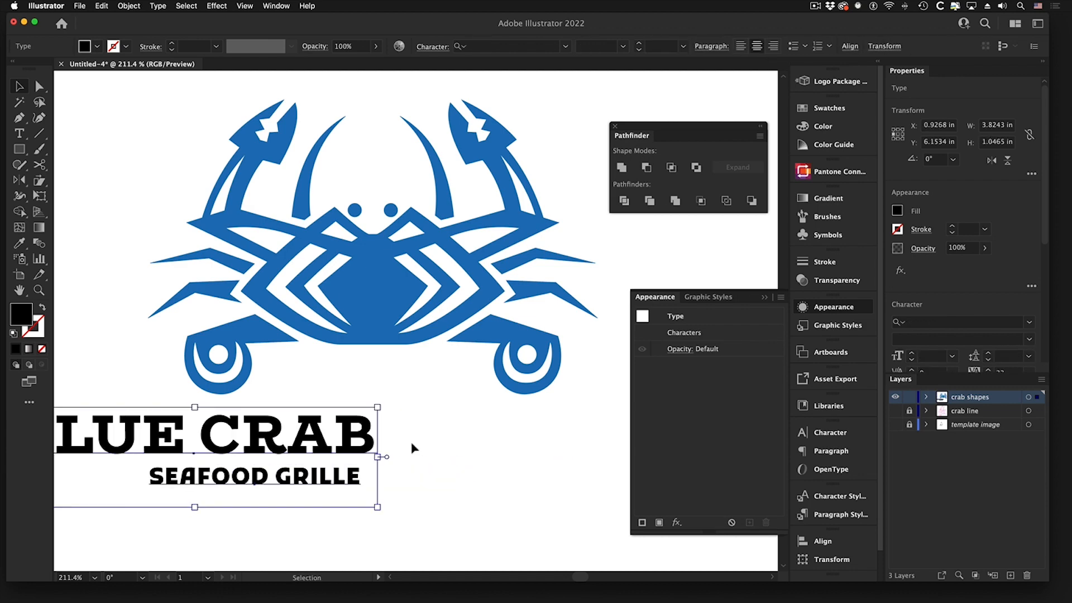
{"action": "left_click_drag", "start_coordinate": [335, 450], "coordinate": [525, 477]}
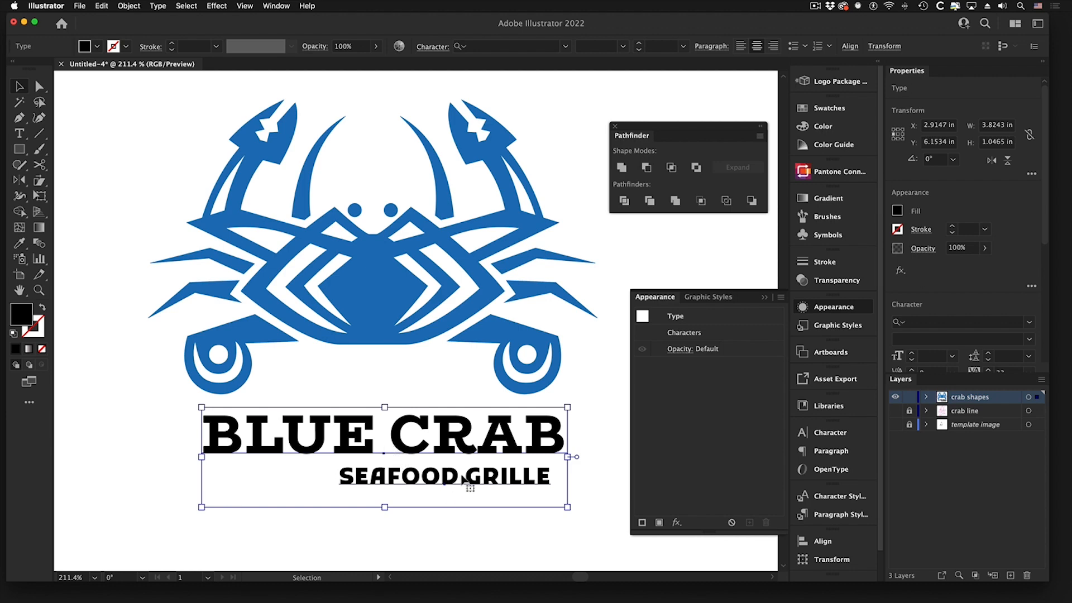
{"action": "left_click", "coordinate": [811, 541]}
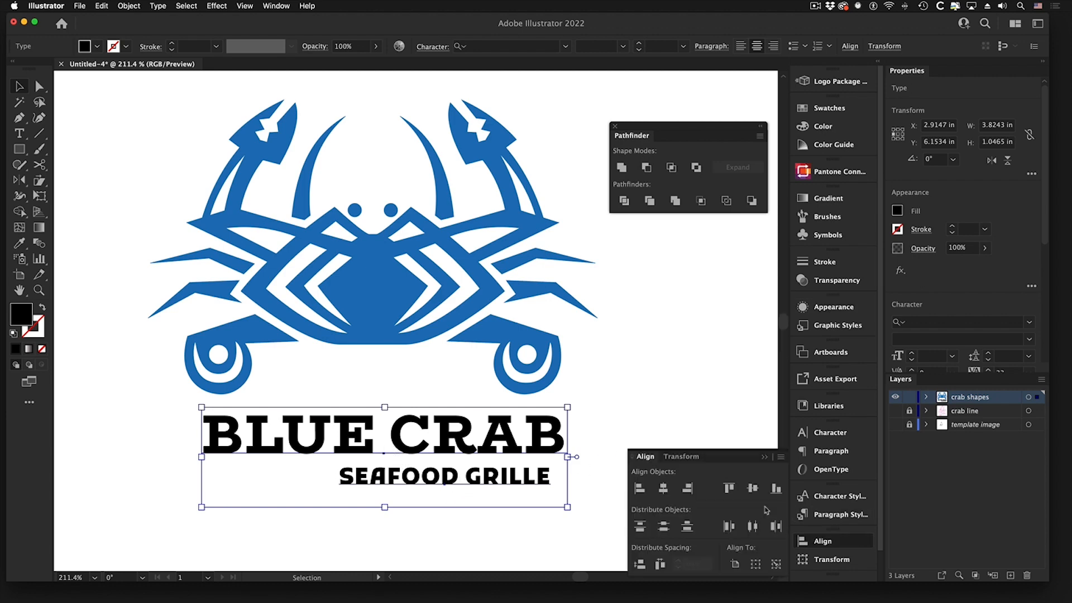
{"action": "left_click", "coordinate": [664, 489]}
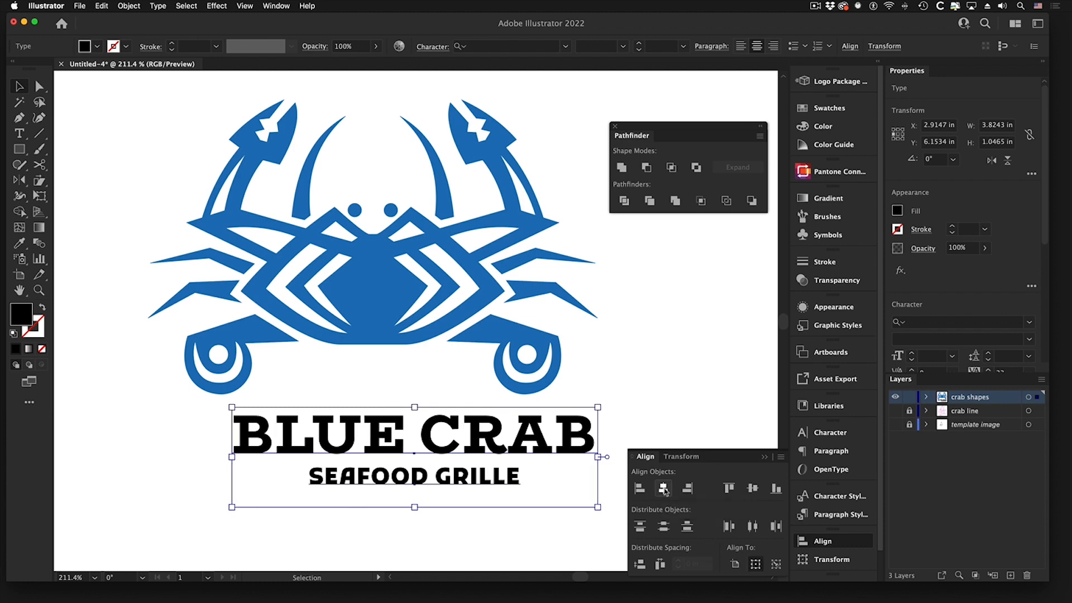
{"action": "left_click", "coordinate": [315, 535]}
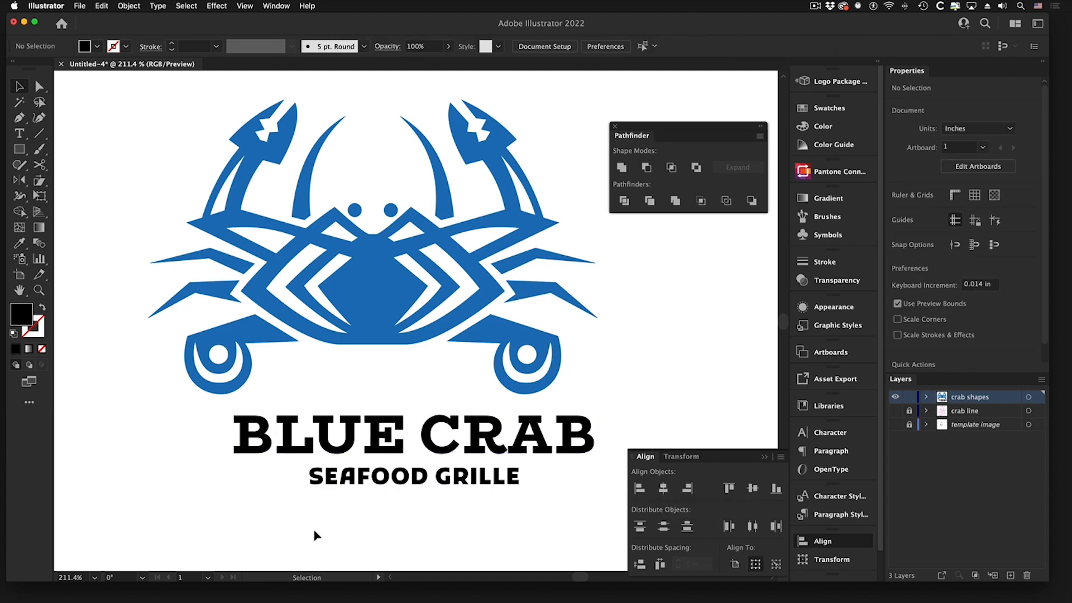
Move both text lines together so they sit centred close beneath the crab.
{"action": "left_click", "coordinate": [420, 485]}
{"action": "left_click", "coordinate": [433, 444], "text": "shift"}
{"action": "left_click_drag", "start_coordinate": [434, 444], "coordinate": [396, 435]}
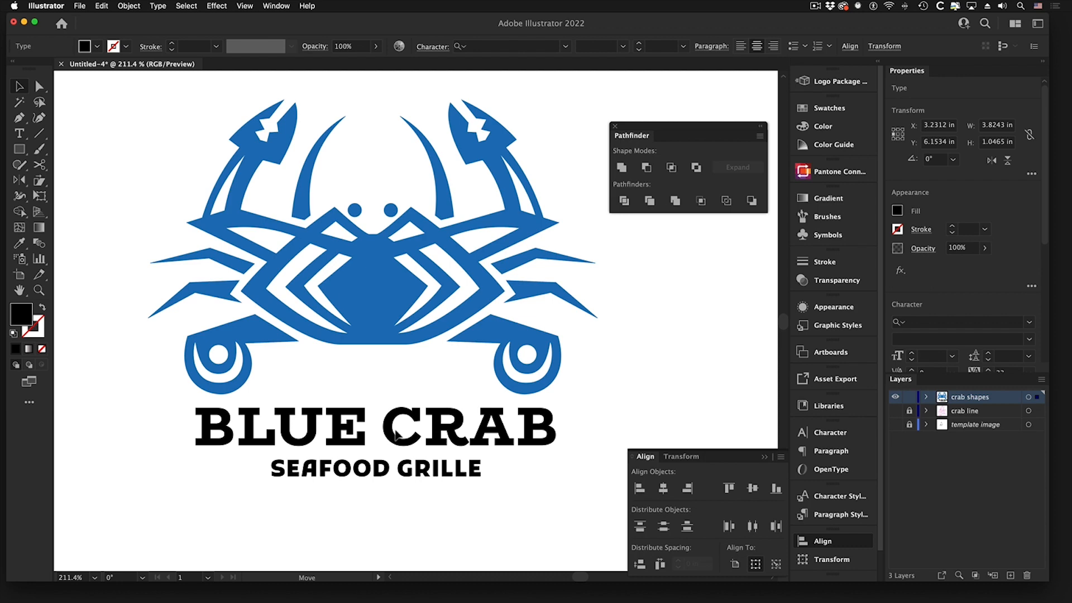
{"action": "left_click_drag", "start_coordinate": [396, 435], "coordinate": [395, 435]}
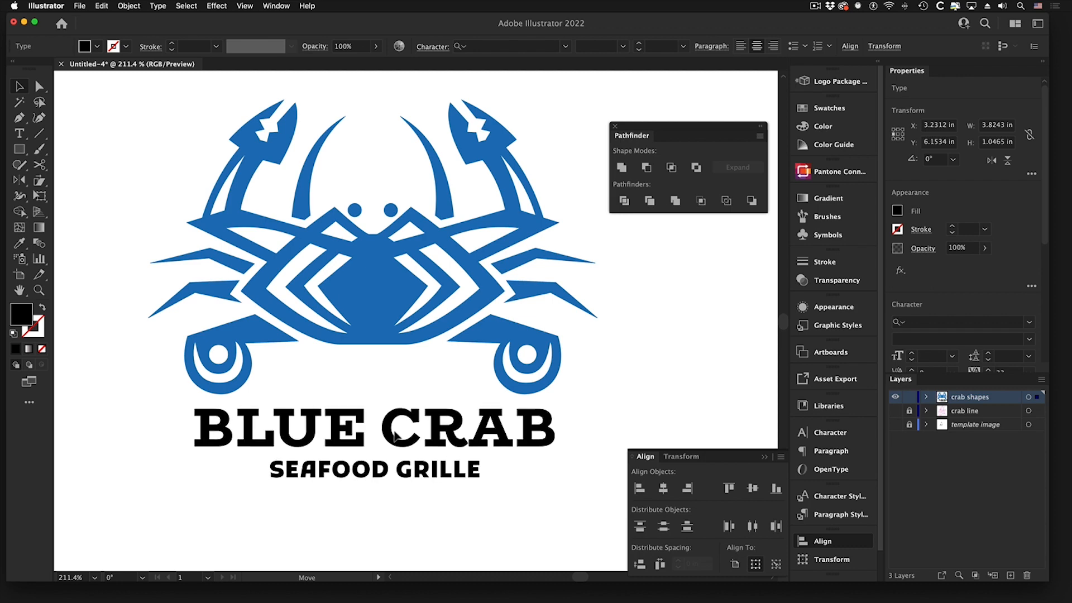
{"action": "left_click", "coordinate": [498, 527]}
Scale the crab artwork down to about 2.66 in wide and seat it centred just above BLUE CRAB.
{"action": "left_click", "coordinate": [438, 384], "text": "alt+super"}
{"action": "left_click", "coordinate": [412, 310], "text": "alt+super"}
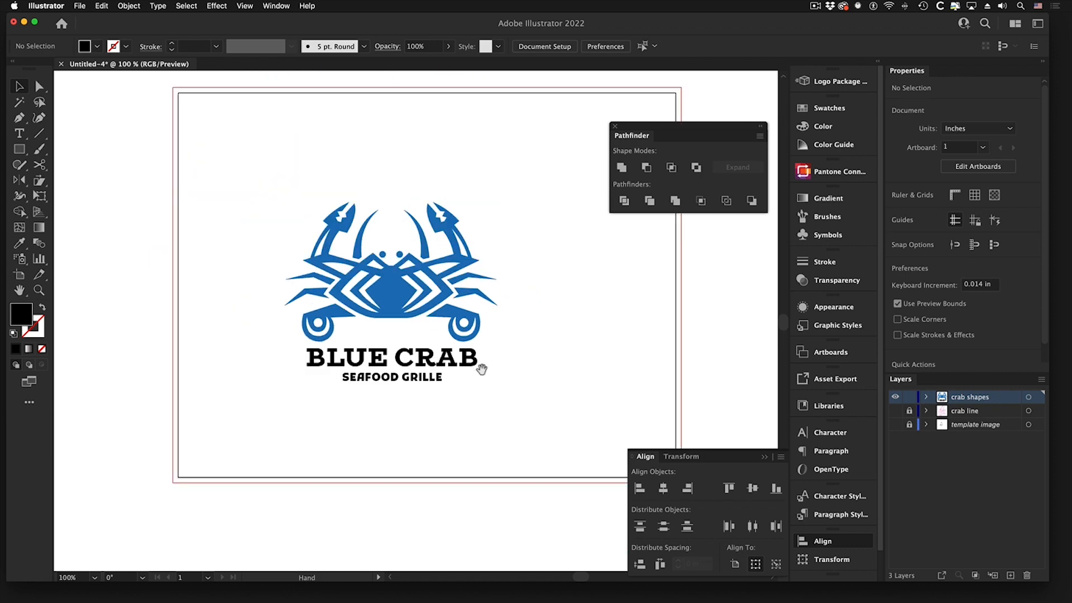
{"action": "left_click_drag", "start_coordinate": [482, 371], "coordinate": [396, 388]}
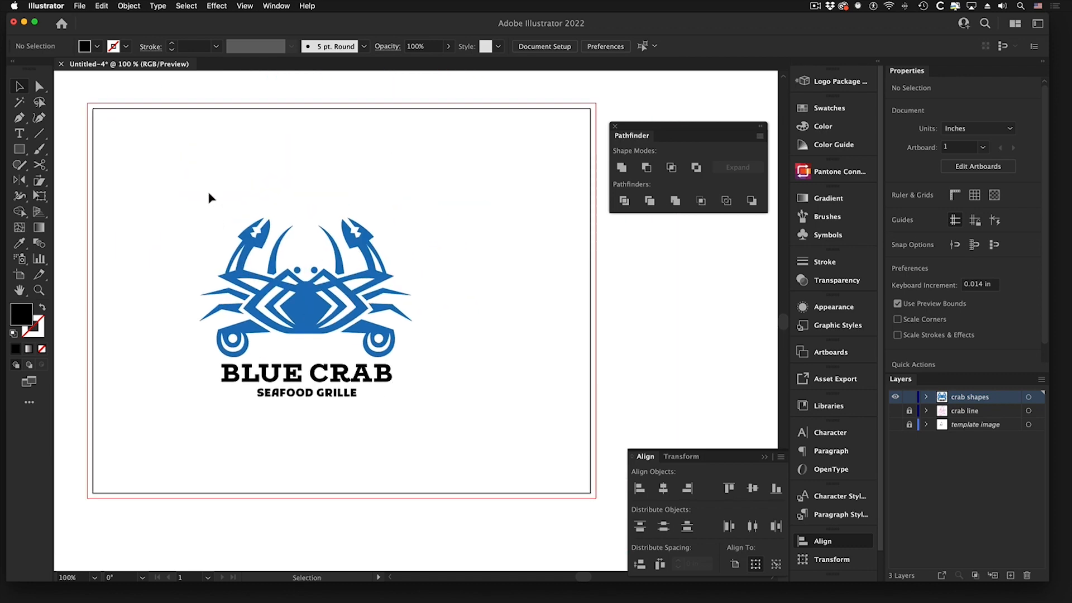
{"action": "left_click_drag", "start_coordinate": [208, 193], "coordinate": [360, 324]}
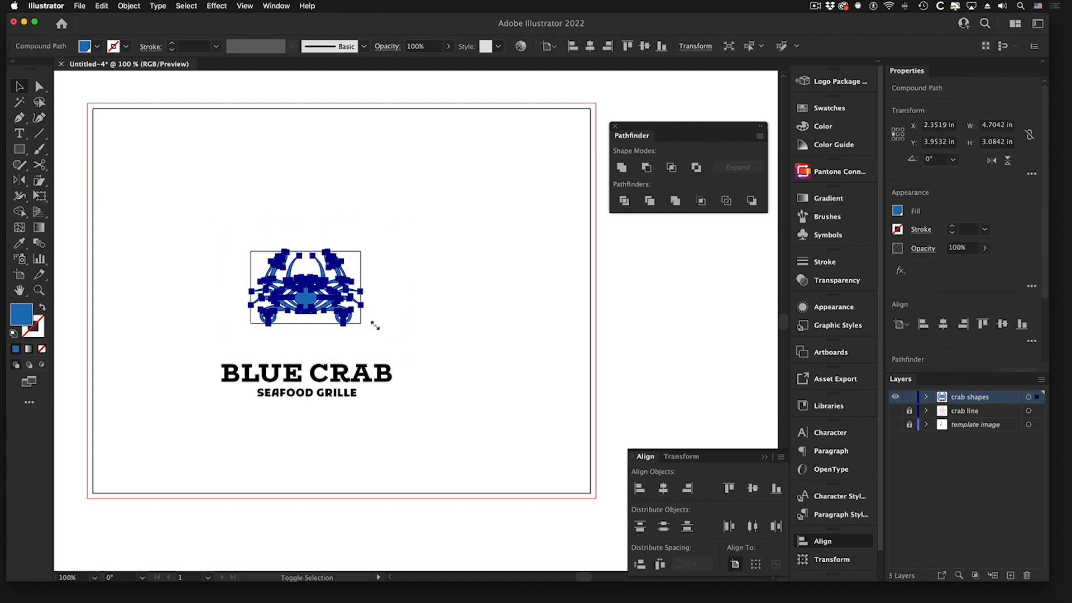
{"action": "left_click_drag", "start_coordinate": [305, 297], "coordinate": [304, 328]}
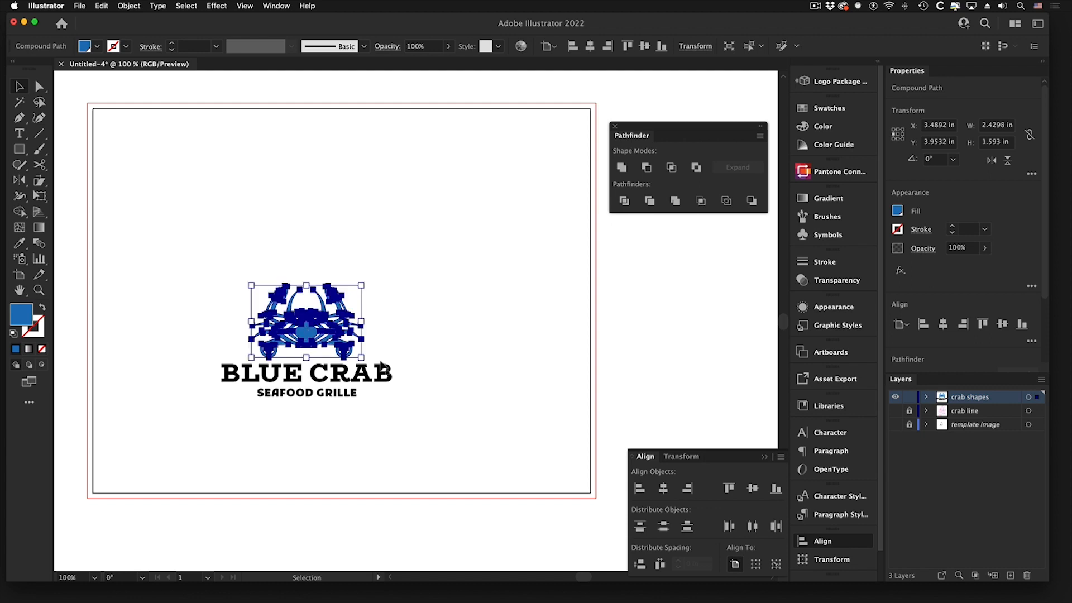
{"action": "left_click_drag", "start_coordinate": [364, 360], "coordinate": [367, 362]}
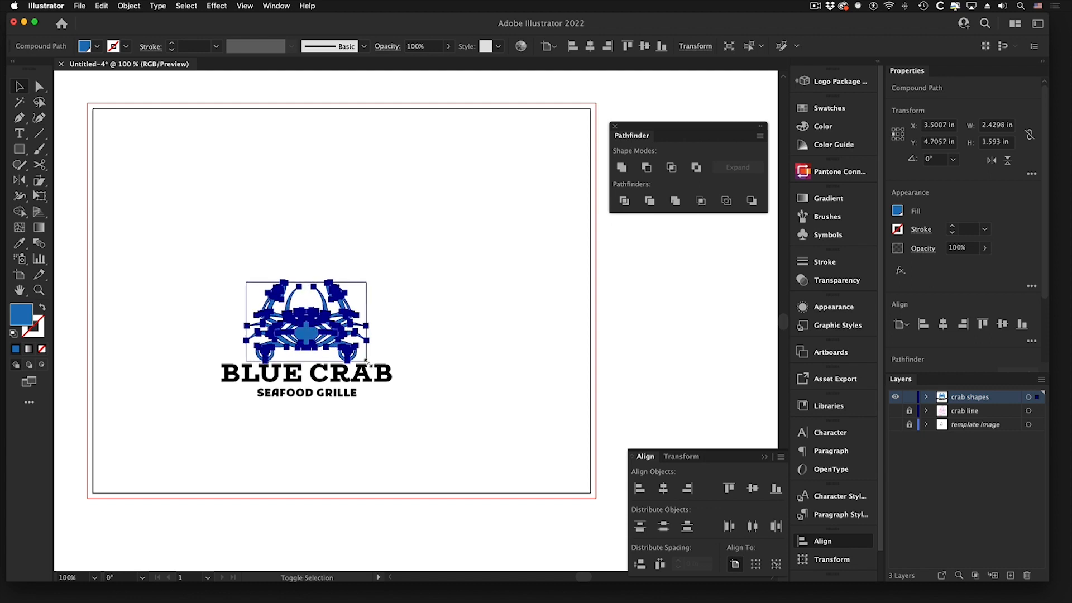
{"action": "left_click_drag", "start_coordinate": [315, 339], "coordinate": [316, 339]}
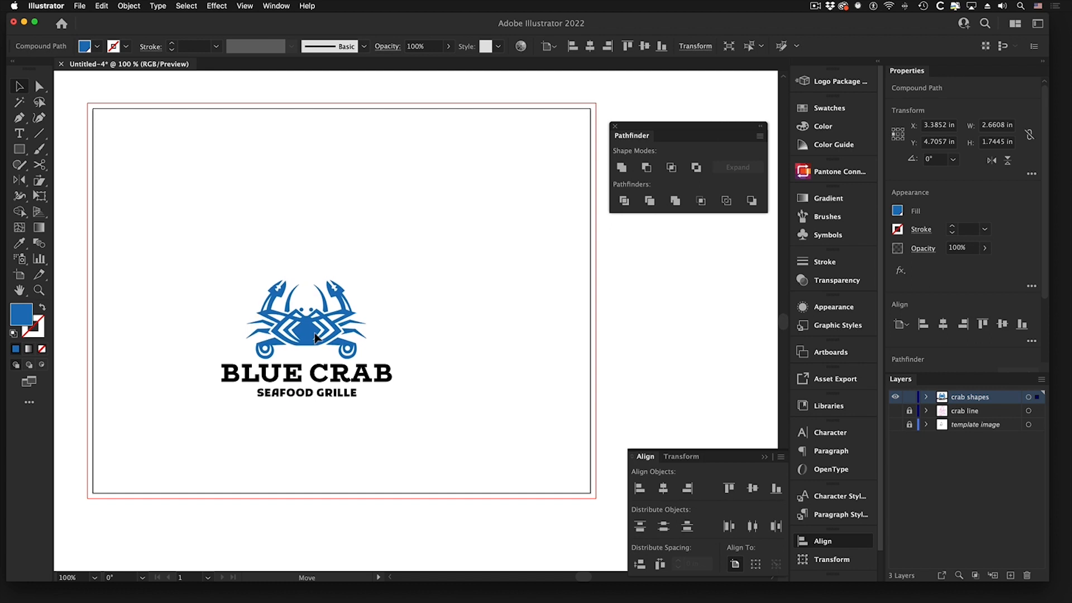
{"action": "left_click_drag", "start_coordinate": [316, 339], "coordinate": [316, 339]}
Move the whole logo to the artboard's upper left and place a duplicate of it to the right, slightly lower.
{"action": "left_click_drag", "start_coordinate": [179, 242], "coordinate": [462, 433]}
{"action": "left_click_drag", "start_coordinate": [344, 380], "coordinate": [285, 272]}
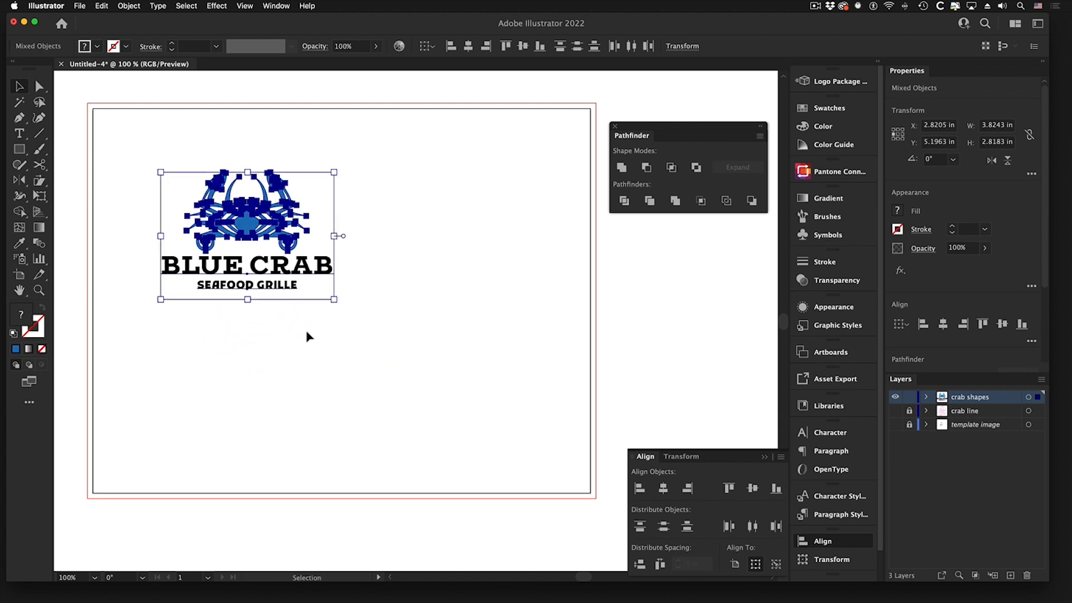
{"action": "left_click", "coordinate": [275, 298]}
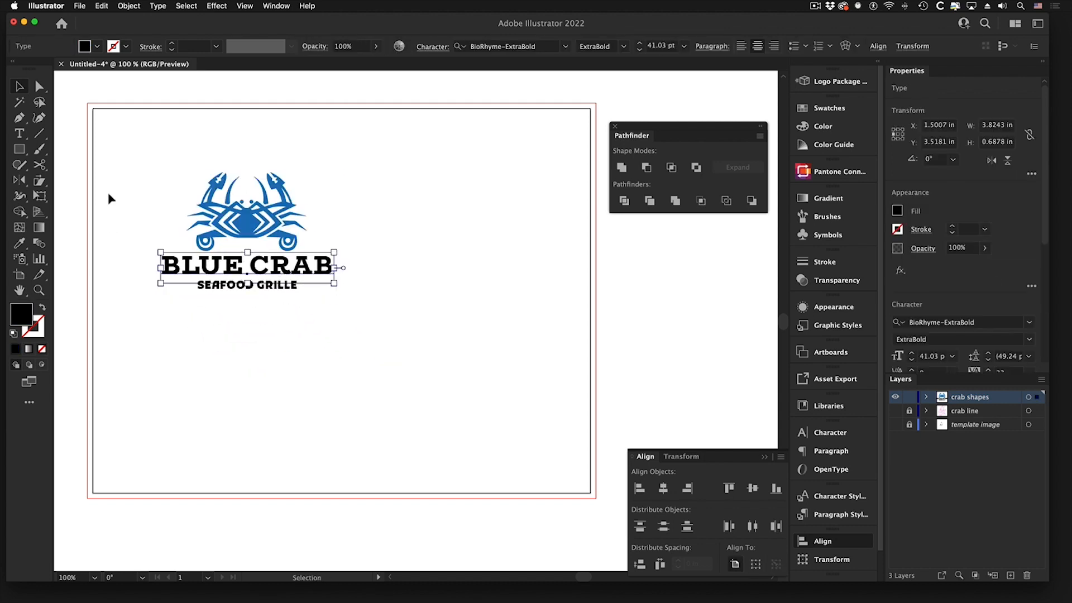
{"action": "left_click_drag", "start_coordinate": [133, 137], "coordinate": [357, 304]}
{"action": "left_click_drag", "start_coordinate": [246, 216], "coordinate": [445, 254]}
{"action": "left_click", "coordinate": [489, 361]}
In the duplicate logo, move SEAFOOD GRILLE down out of the way and break BLUE CRAB onto two lines.
{"action": "scroll", "coordinate": [467, 295], "scroll_direction": "up", "scroll_amount": 3}
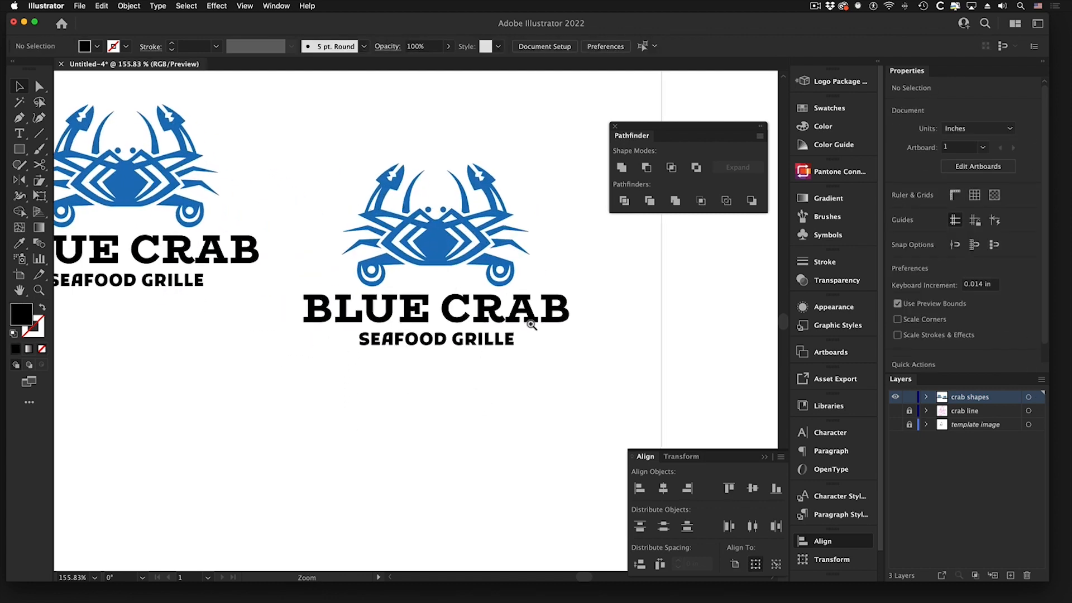
{"action": "left_click_drag", "start_coordinate": [485, 349], "coordinate": [485, 450]}
{"action": "left_click", "coordinate": [474, 320]}
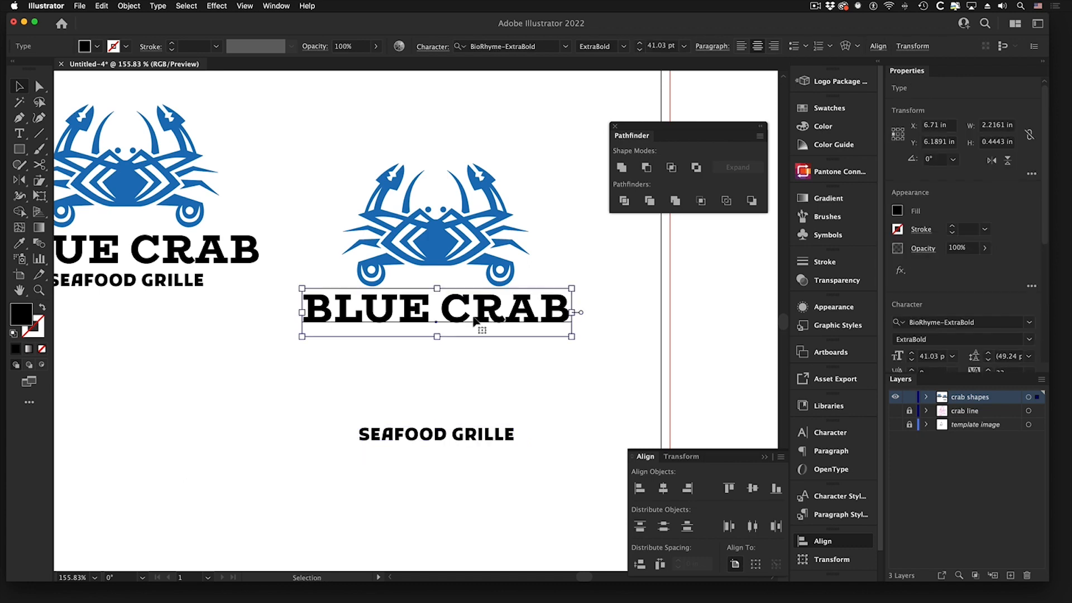
{"action": "left_click", "coordinate": [24, 134]}
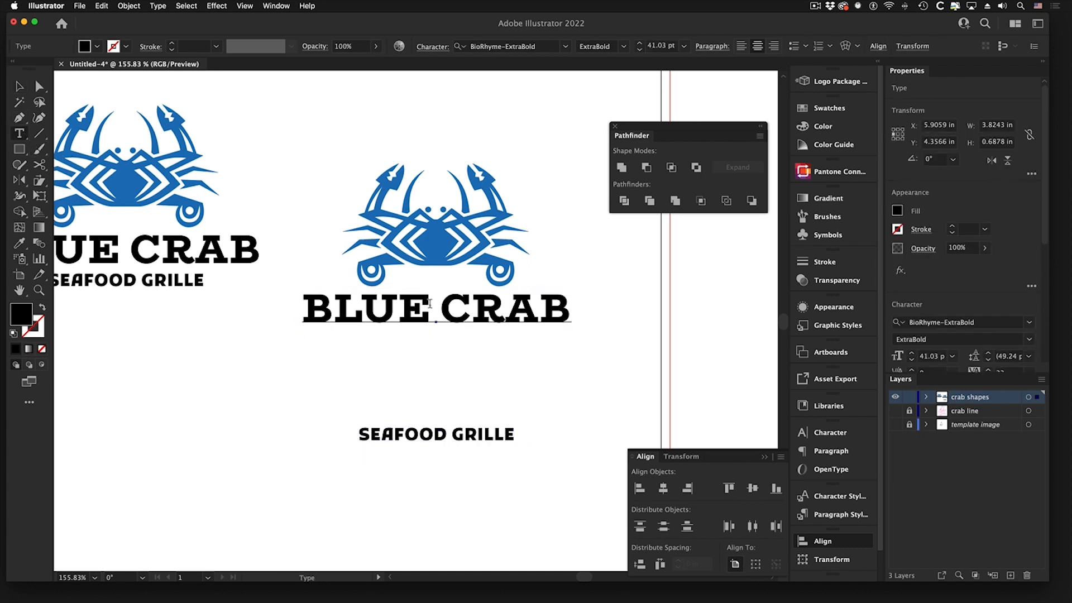
{"action": "left_click", "coordinate": [437, 306]}
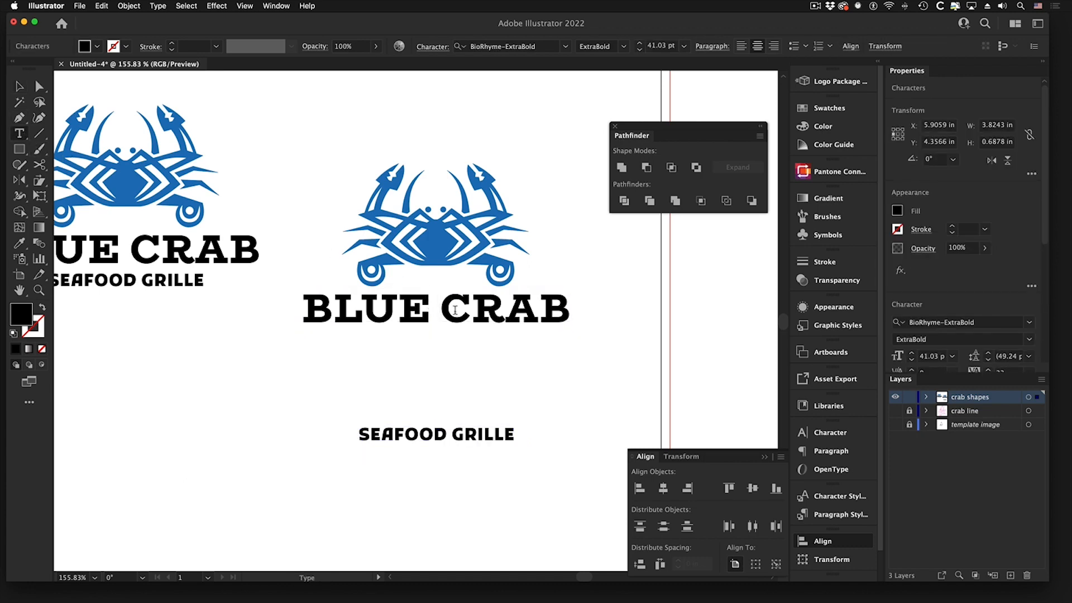
{"action": "key", "text": "BackSpace"}
{"action": "key", "text": "Return"}
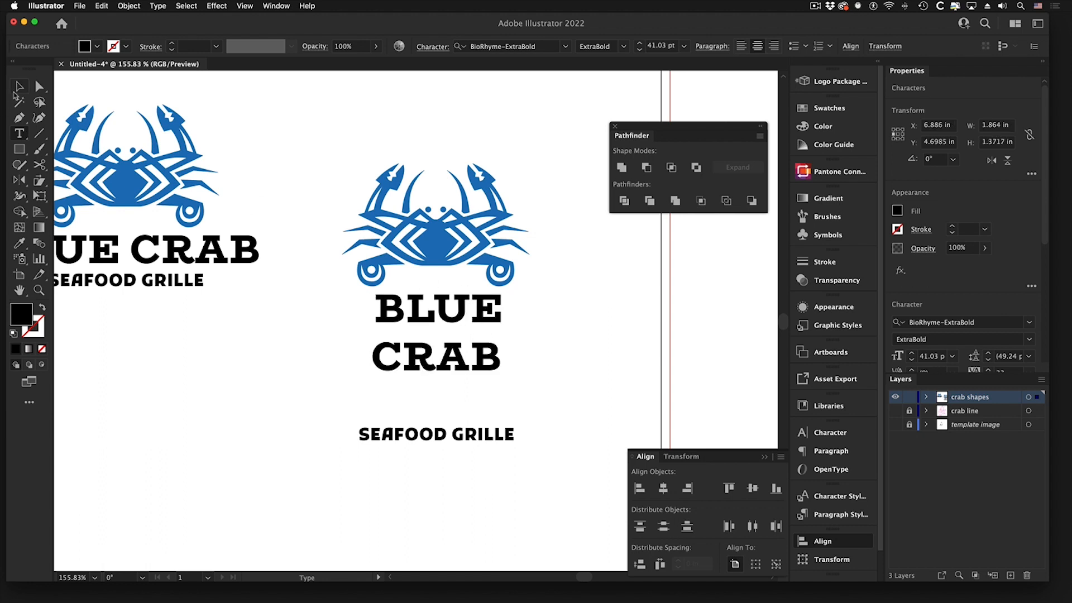
{"action": "key", "text": "Escape"}
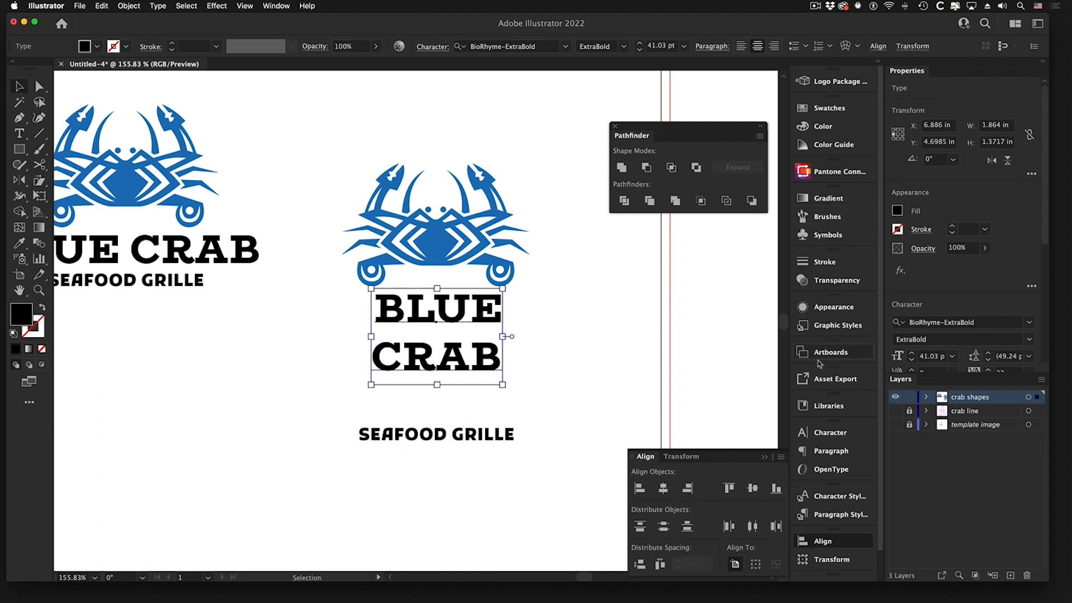
Set both the leading and the font size of the stacked BLUE CRAB text to 41 pt.
{"action": "left_click", "coordinate": [823, 435]}
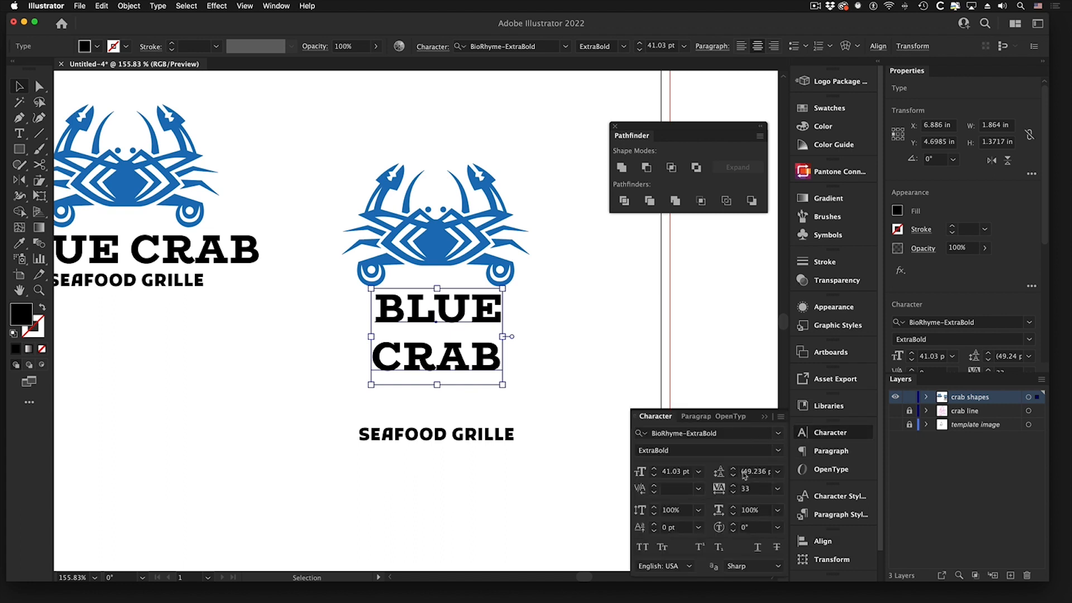
{"action": "left_click", "coordinate": [744, 472]}
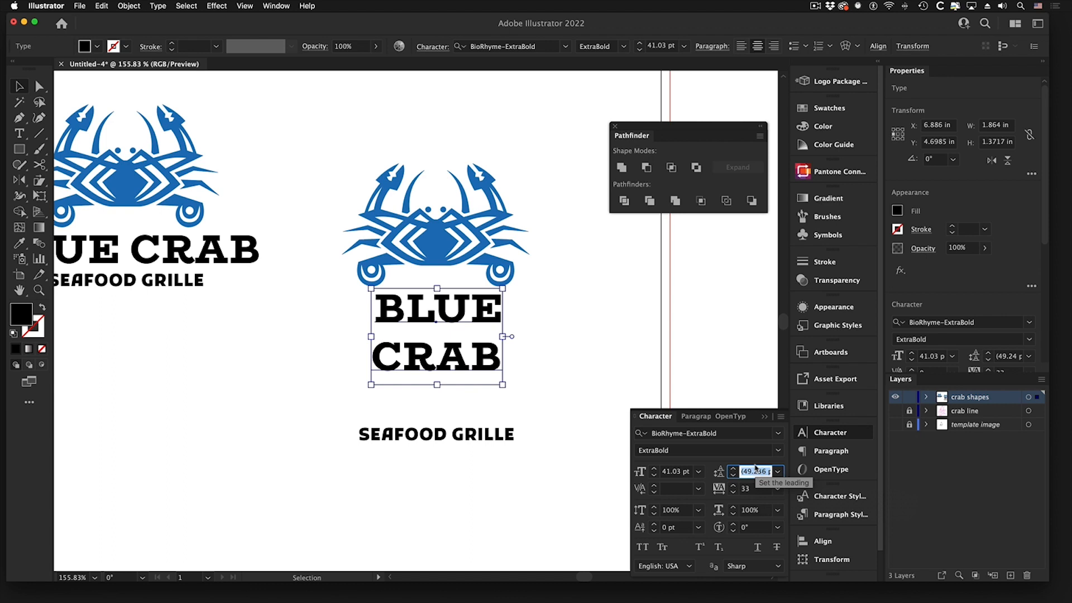
{"action": "key", "text": "Return"}
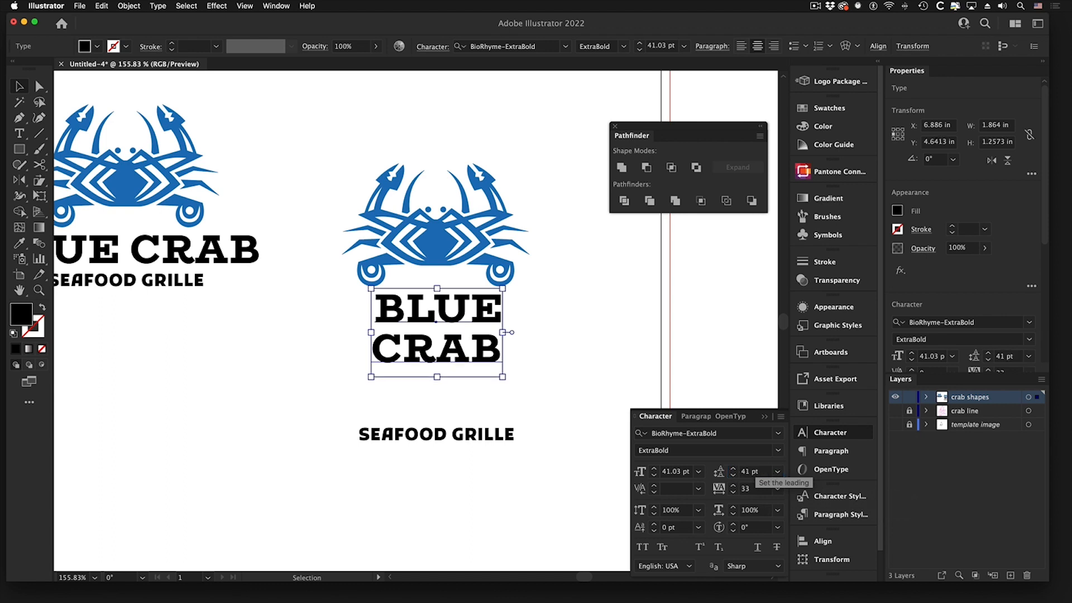
{"action": "left_click", "coordinate": [676, 473]}
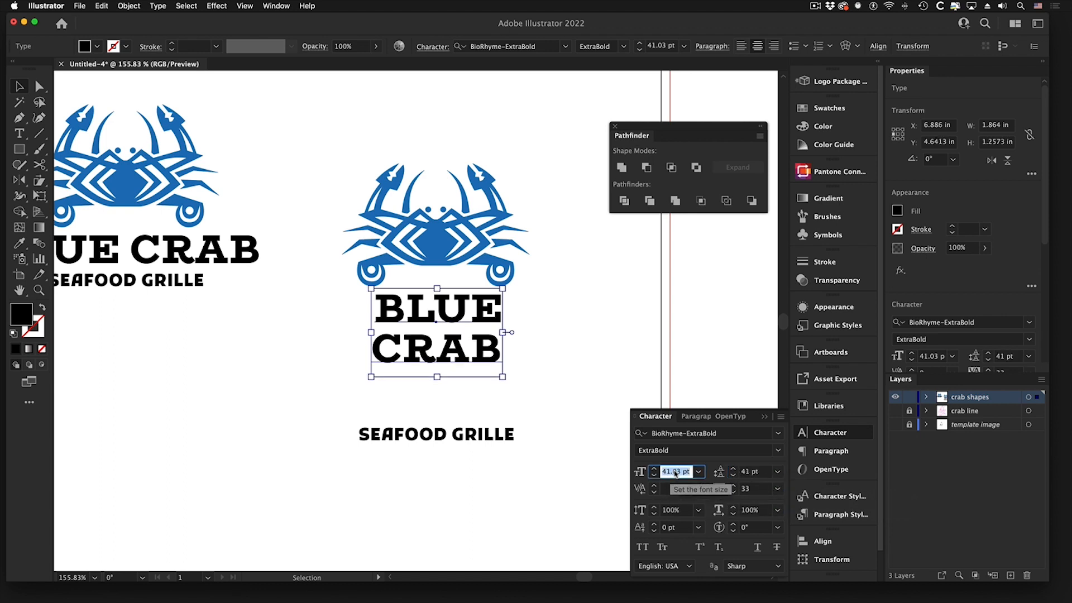
{"action": "type", "text": "41"}
{"action": "key", "text": "Return"}
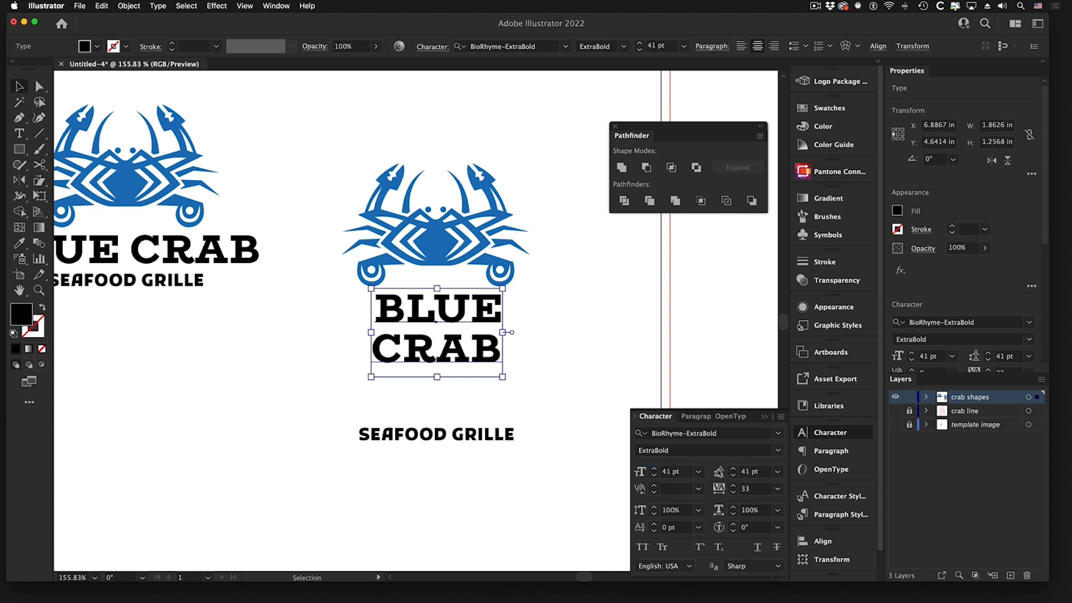
Tighten the leading of the stacked BLUE CRAB text to 35 pt.
{"action": "left_click", "coordinate": [744, 473]}
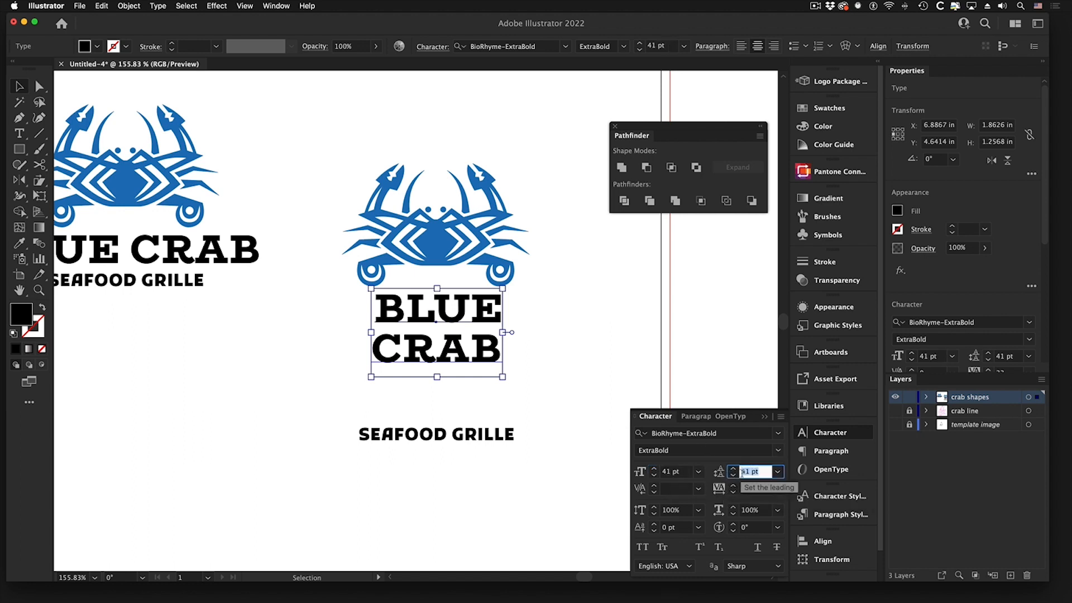
{"action": "left_click", "coordinate": [734, 476]}
{"action": "left_click", "coordinate": [734, 476]}
{"action": "left_click", "coordinate": [734, 476]}
{"action": "left_click", "coordinate": [733, 476]}
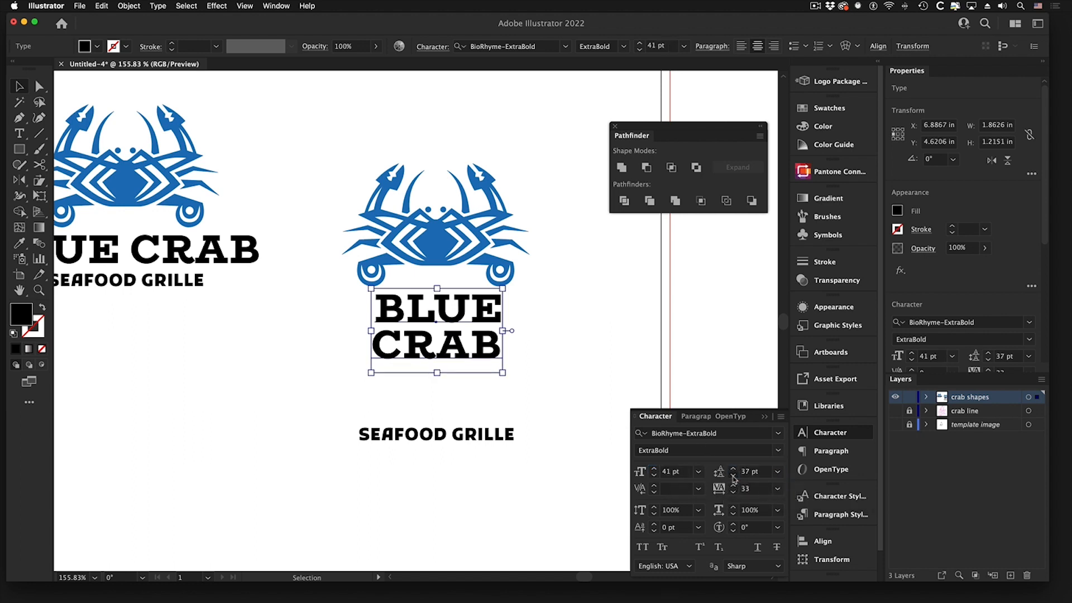
{"action": "left_click", "coordinate": [733, 476]}
{"action": "left_click", "coordinate": [734, 476]}
{"action": "left_click", "coordinate": [568, 303]}
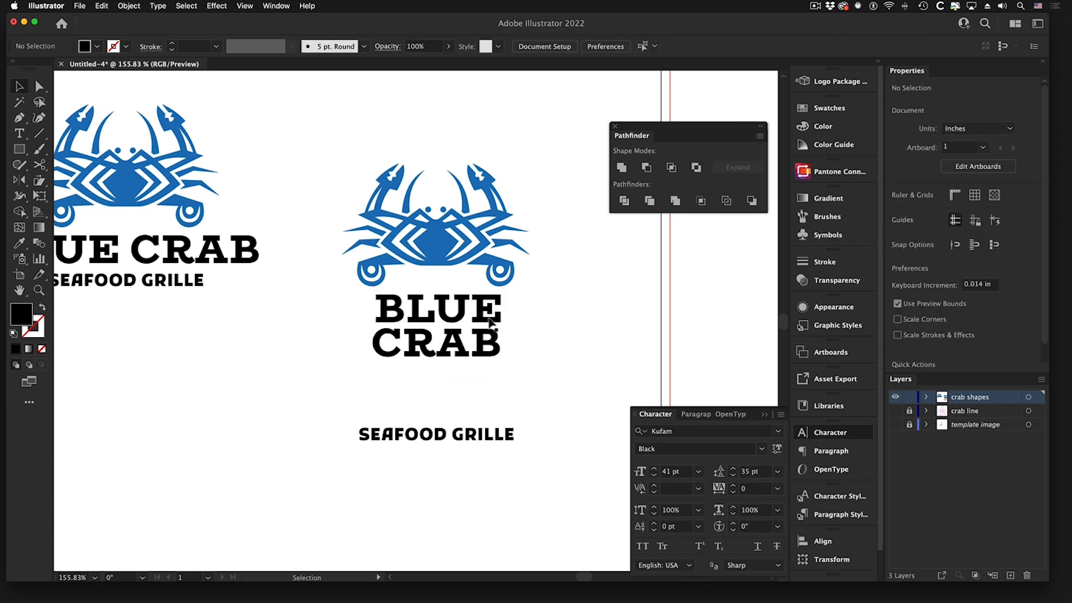
Scale the stacked BLUE CRAB text down to about 29.5 pt and tuck it under the crab's body between the rear legs.
{"action": "left_click_drag", "start_coordinate": [479, 318], "coordinate": [476, 312]}
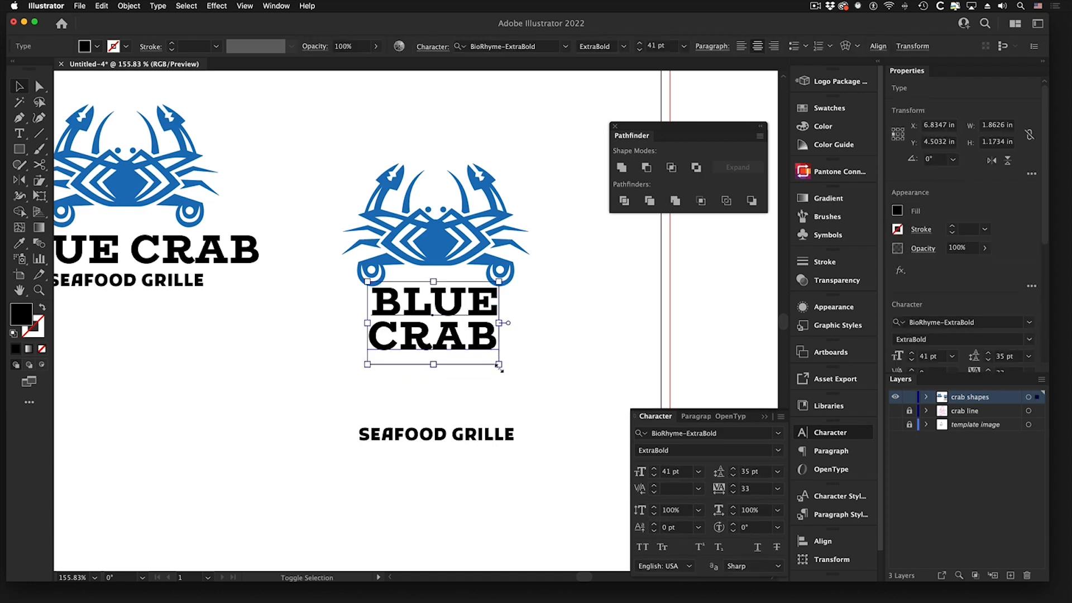
{"action": "left_click_drag", "start_coordinate": [500, 366], "coordinate": [489, 358]}
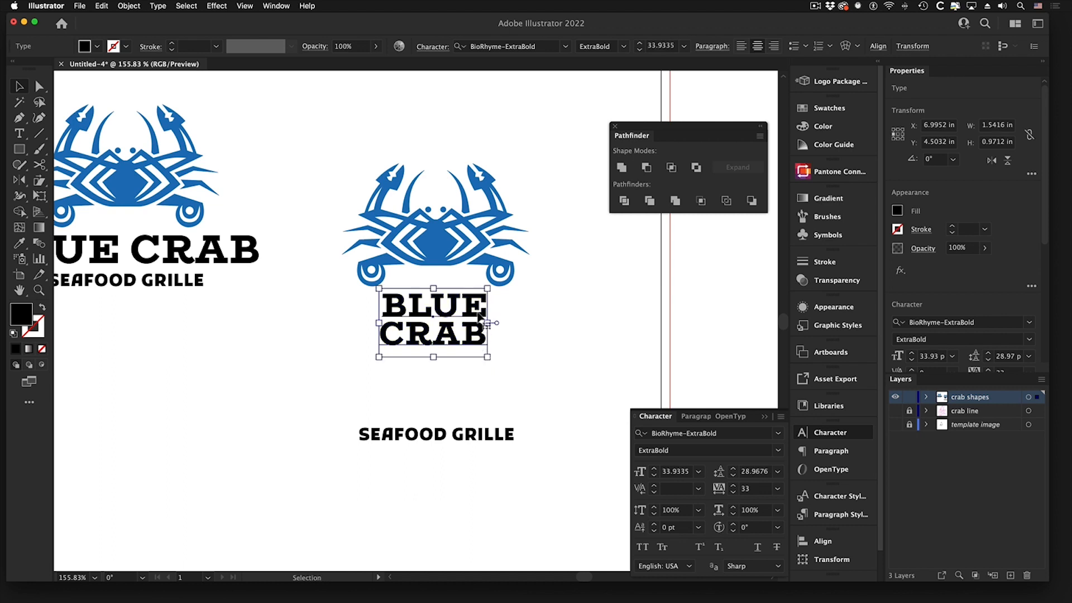
{"action": "left_click_drag", "start_coordinate": [474, 310], "coordinate": [479, 292]}
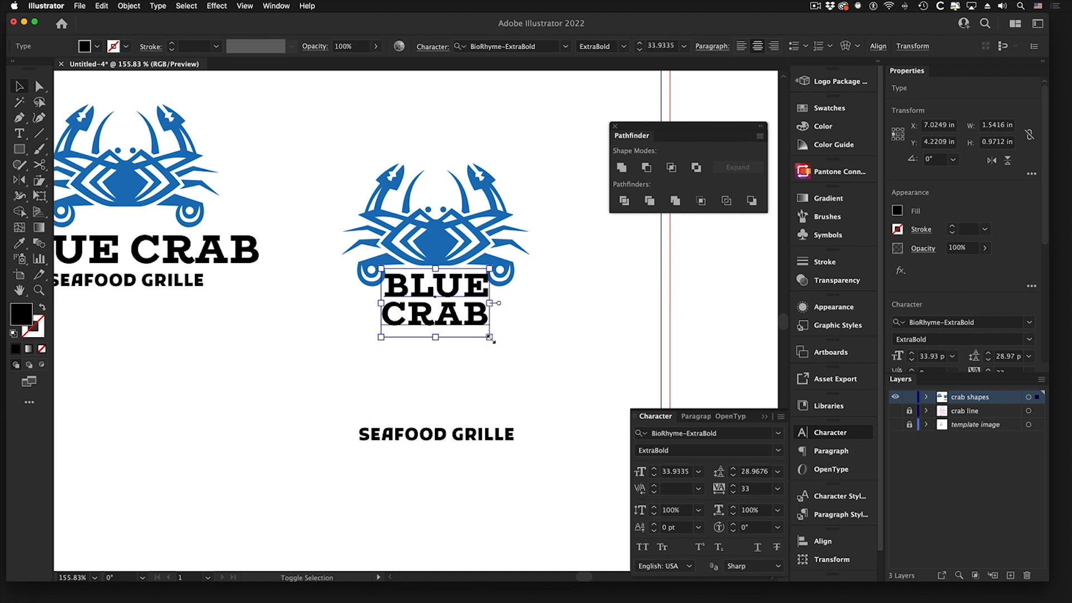
{"action": "left_click_drag", "start_coordinate": [489, 337], "coordinate": [482, 333]}
{"action": "left_click_drag", "start_coordinate": [467, 288], "coordinate": [466, 286]}
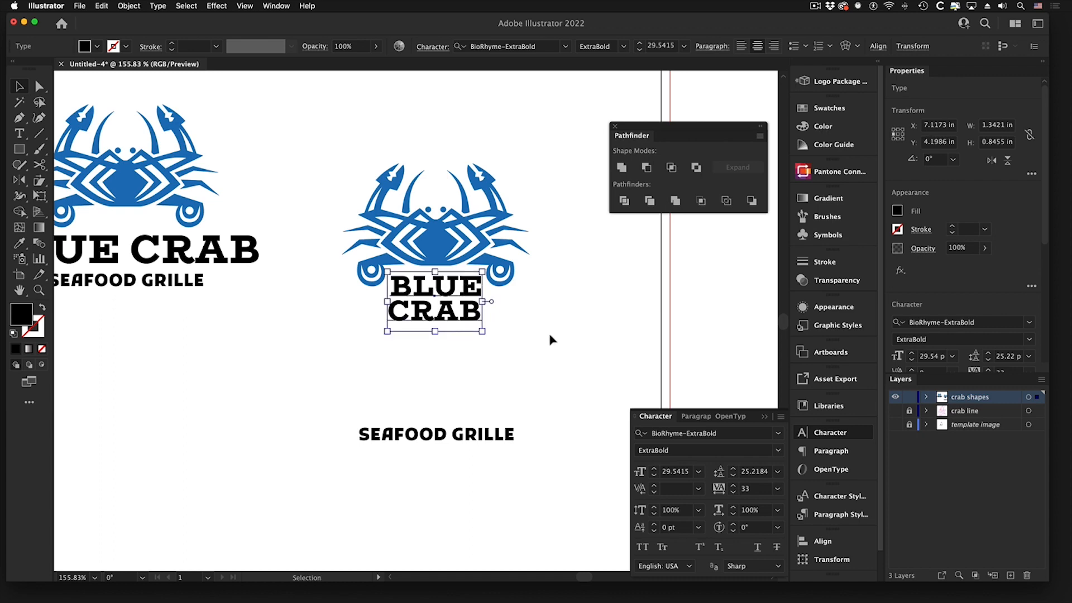
{"action": "left_click", "coordinate": [550, 340]}
Scale the duplicate's crab down to about 2.55 in wide and recentre it above the stacked BLUE CRAB text.
{"action": "left_click", "coordinate": [431, 239]}
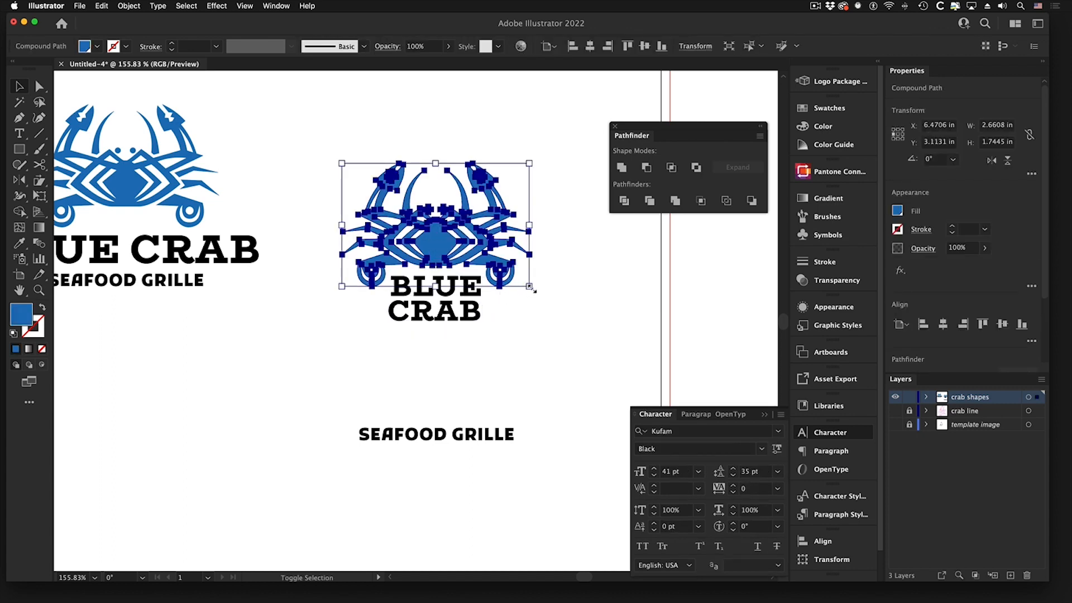
{"action": "left_click_drag", "start_coordinate": [530, 287], "coordinate": [492, 262]}
{"action": "mouse_move", "coordinate": [441, 237]}
{"action": "left_mouse_down"}
{"action": "mouse_move", "coordinate": [312, 294]}
{"action": "mouse_move", "coordinate": [335, 305]}
{"action": "mouse_move", "coordinate": [442, 247]}
{"action": "left_mouse_up"}
{"action": "left_click_drag", "start_coordinate": [491, 273], "coordinate": [529, 294]}
{"action": "left_click_drag", "start_coordinate": [429, 254], "coordinate": [438, 237]}
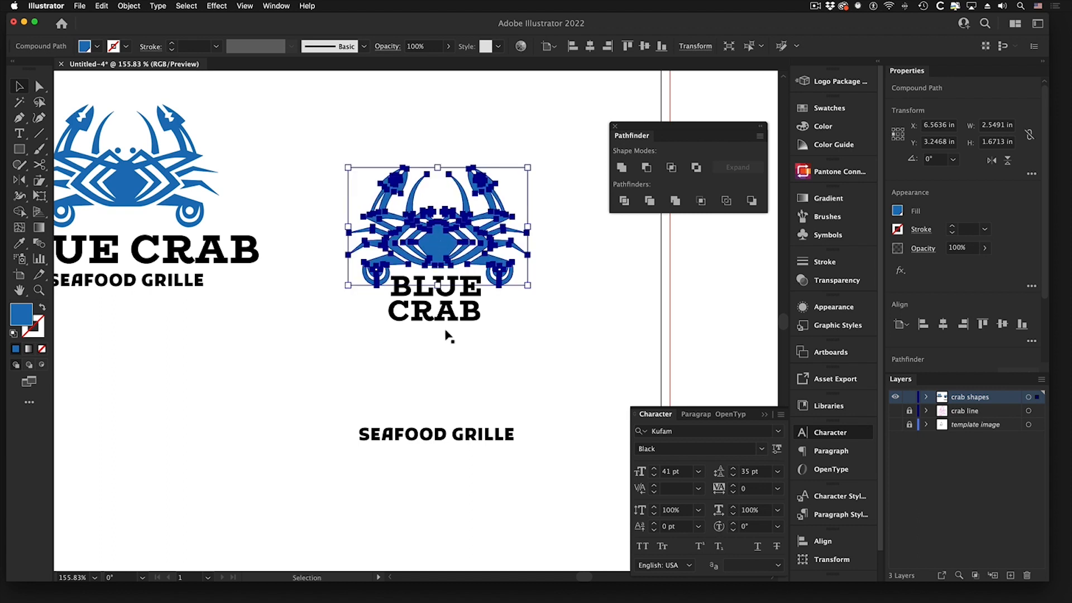
Move SEAFOOD GRILLE directly beneath the stacked BLUE CRAB and scale it to about 10.15 pt to match the name's width.
{"action": "left_click_drag", "start_coordinate": [495, 434], "coordinate": [513, 358]}
{"action": "key", "text": "super+space"}
{"action": "left_click_drag", "start_coordinate": [440, 251], "coordinate": [558, 333]}
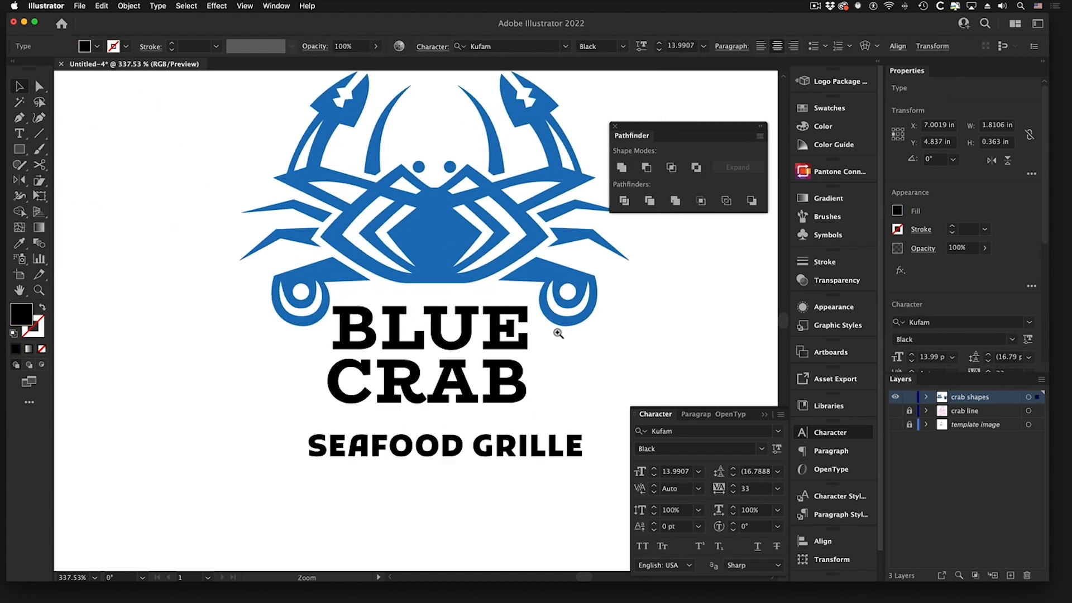
{"action": "left_click_drag", "start_coordinate": [503, 450], "coordinate": [498, 435]}
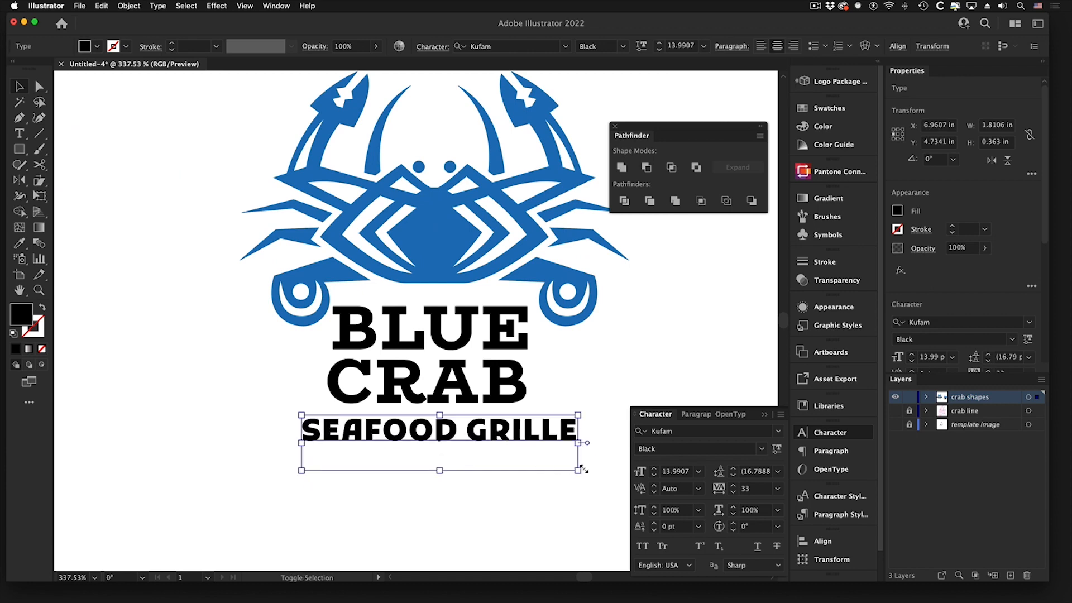
{"action": "left_click_drag", "start_coordinate": [579, 472], "coordinate": [540, 455]}
{"action": "left_click", "coordinate": [545, 456]}
{"action": "left_click", "coordinate": [509, 437]}
{"action": "left_click_drag", "start_coordinate": [480, 437], "coordinate": [478, 429]}
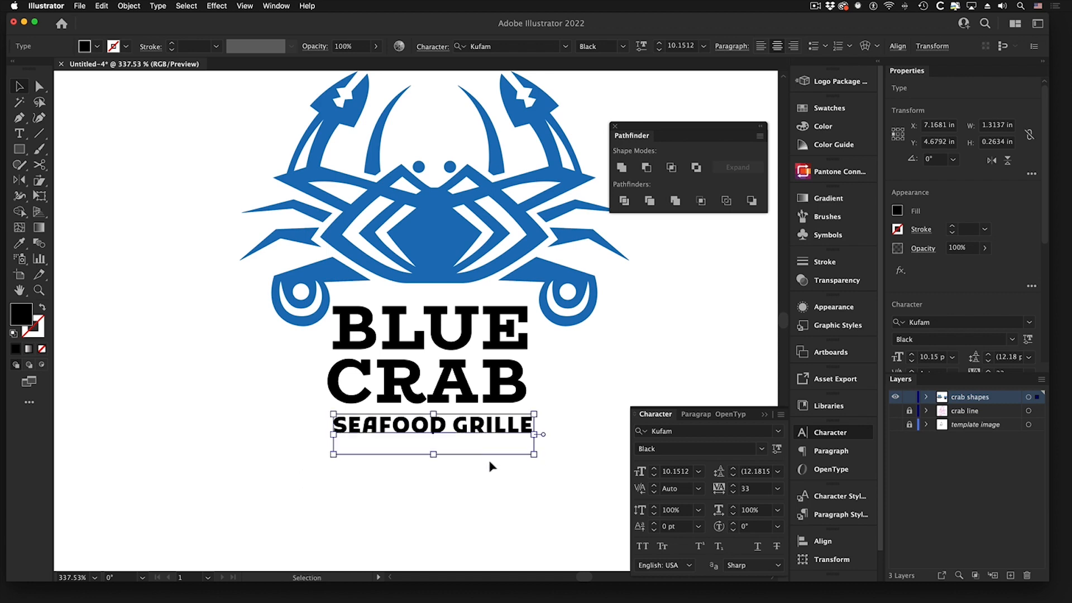
{"action": "left_click", "coordinate": [491, 466]}
Stretch the duplicate's crab slightly taller upward without changing its width.
{"action": "left_click", "coordinate": [491, 271], "text": "alt+super"}
{"action": "left_click", "coordinate": [360, 317]}
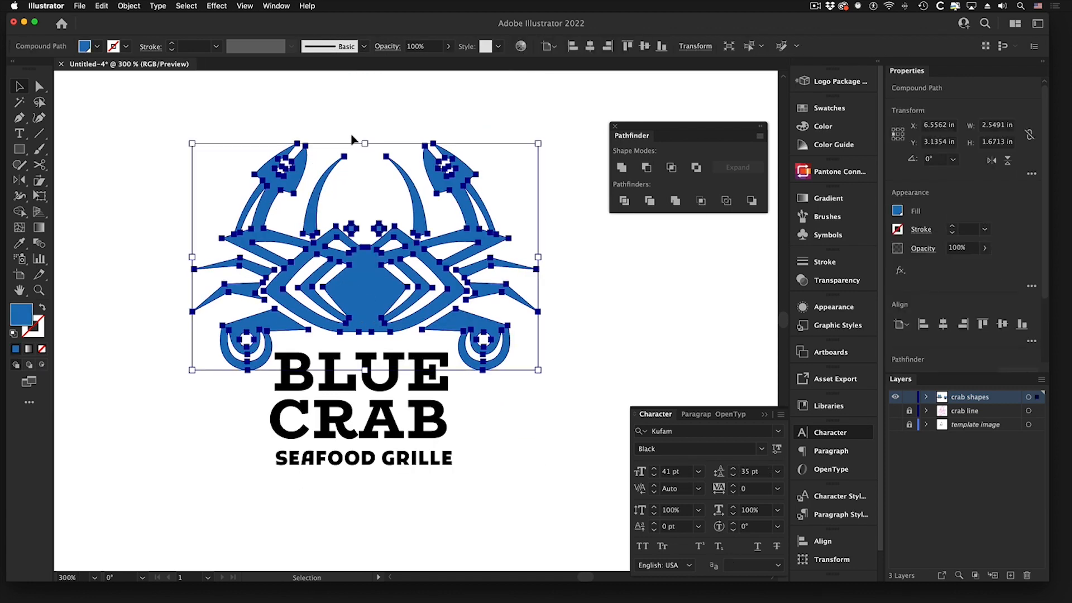
{"action": "mouse_move", "coordinate": [364, 142]}
{"action": "left_mouse_down"}
{"action": "mouse_move", "coordinate": [365, 113]}
{"action": "mouse_move", "coordinate": [368, 125]}
{"action": "left_mouse_up"}
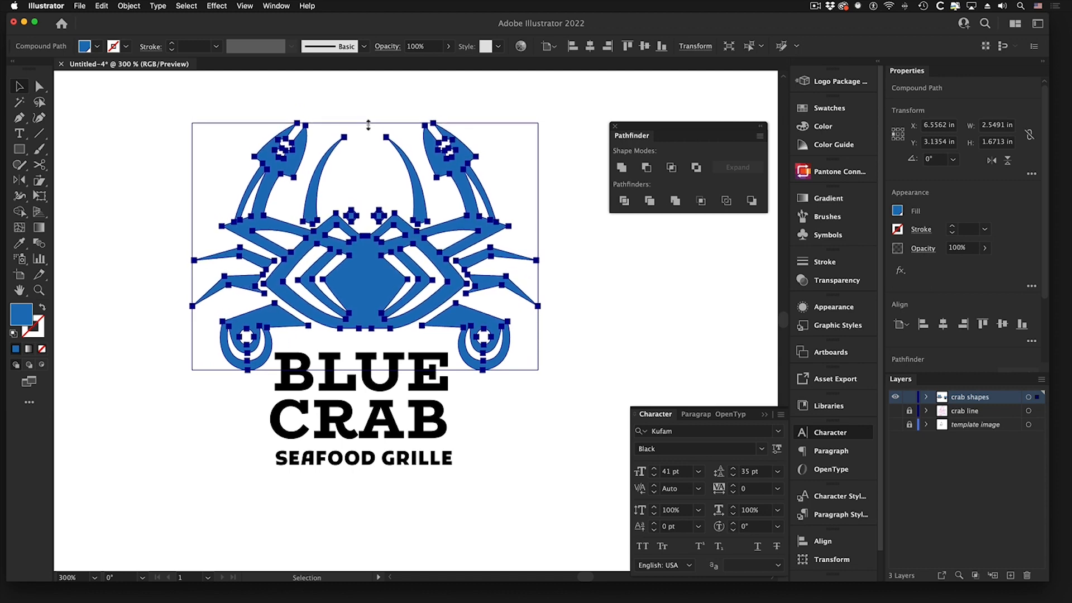
{"action": "left_click", "coordinate": [499, 490]}
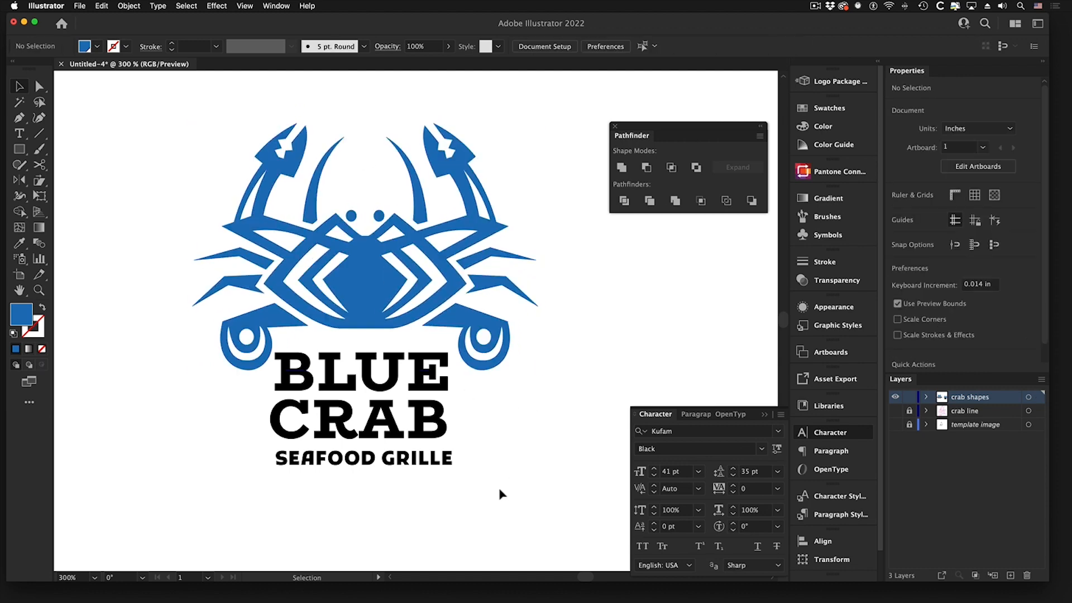
Scale the stacked BLUE CRAB and SEAFOOD GRILLE text down slightly together and nudge them up between the crab's rear legs.
{"action": "left_click", "coordinate": [390, 307], "text": "alt+super"}
{"action": "left_click", "coordinate": [390, 307], "text": "alt+super"}
{"action": "left_click_drag", "start_coordinate": [391, 345], "coordinate": [463, 348]}
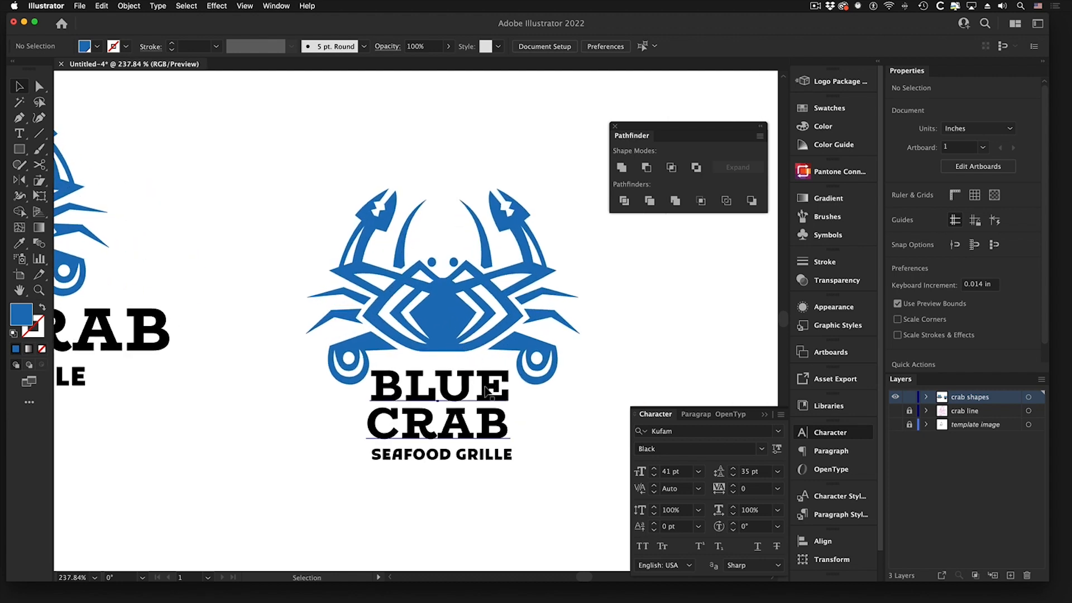
{"action": "left_click", "coordinate": [487, 391]}
{"action": "left_click", "coordinate": [487, 457], "text": "shift"}
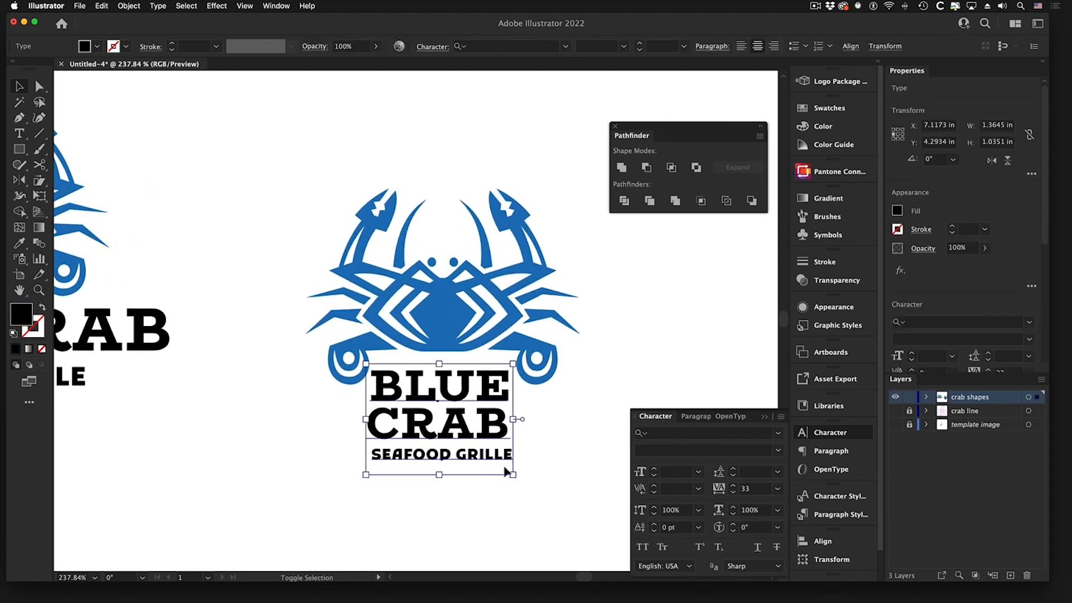
{"action": "left_click_drag", "start_coordinate": [513, 473], "coordinate": [507, 470]}
{"action": "left_click_drag", "start_coordinate": [459, 393], "coordinate": [461, 384]}
{"action": "left_click", "coordinate": [533, 506]}
Shrink the whole stacked logo to a tiny size with the crab about 0.38 in wide.
{"action": "left_click", "coordinate": [416, 327], "text": "alt+super"}
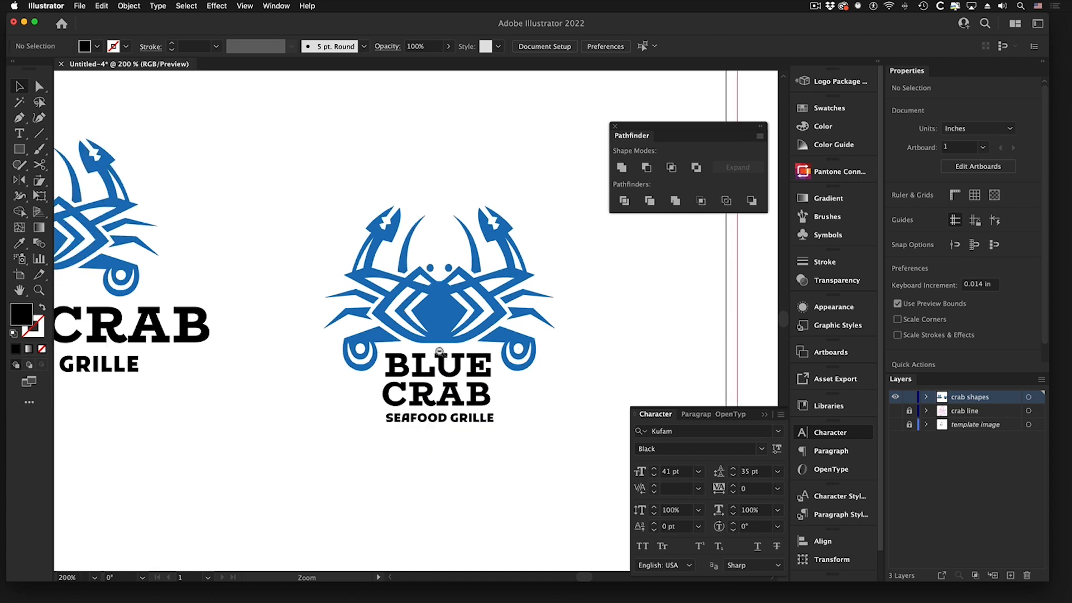
{"action": "left_click", "coordinate": [444, 354], "text": "alt+super"}
{"action": "left_click_drag", "start_coordinate": [400, 246], "coordinate": [519, 329]}
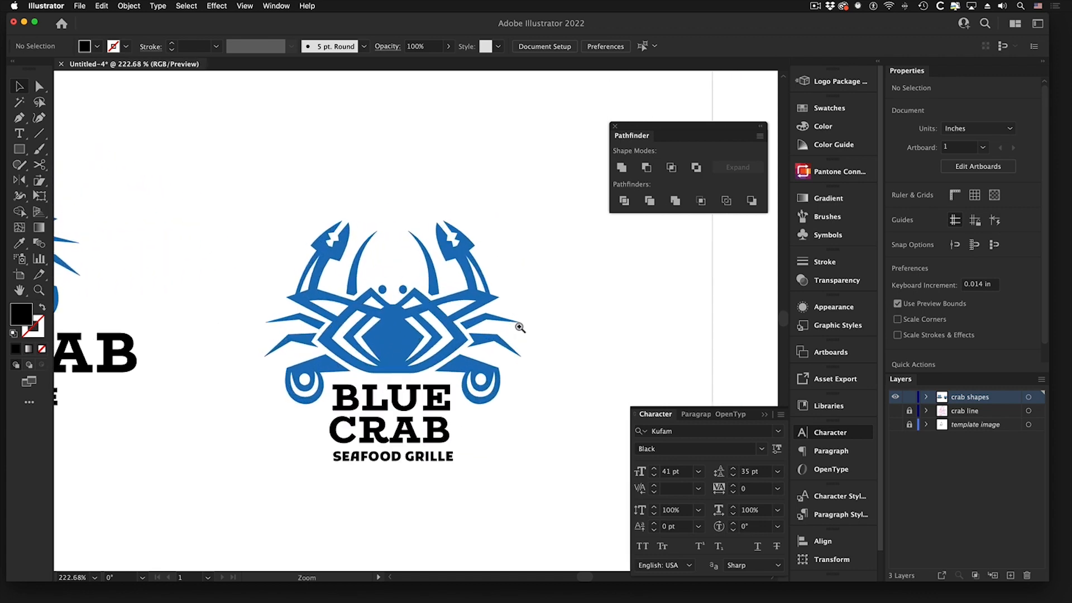
{"action": "left_click_drag", "start_coordinate": [250, 184], "coordinate": [554, 326]}
{"action": "left_click", "coordinate": [414, 422]}
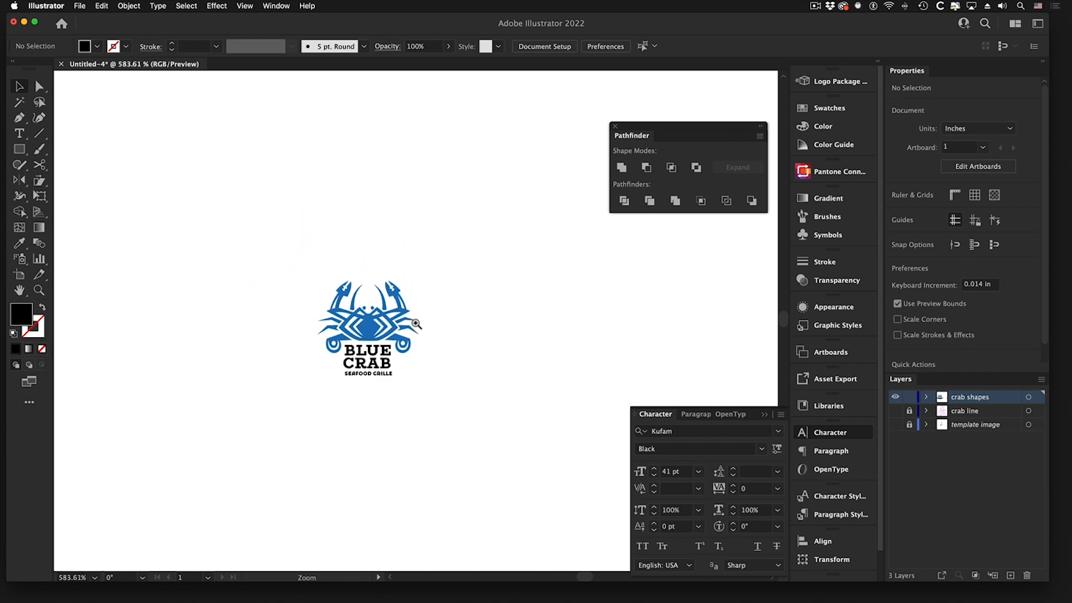
Enlarge the stacked BLUE CRAB and SEAFOOD GRILLE text together to about 0.24 in wide and move them below the crab's legs.
{"action": "left_click_drag", "start_coordinate": [382, 321], "coordinate": [488, 355]}
{"action": "left_click", "coordinate": [369, 388]}
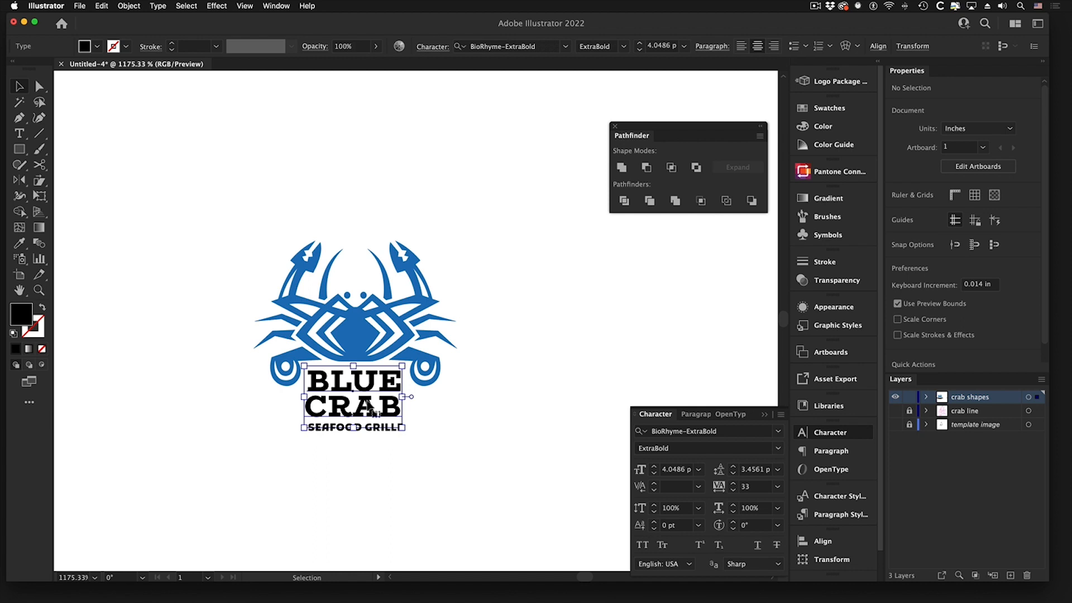
{"action": "left_click", "coordinate": [374, 433], "text": "shift"}
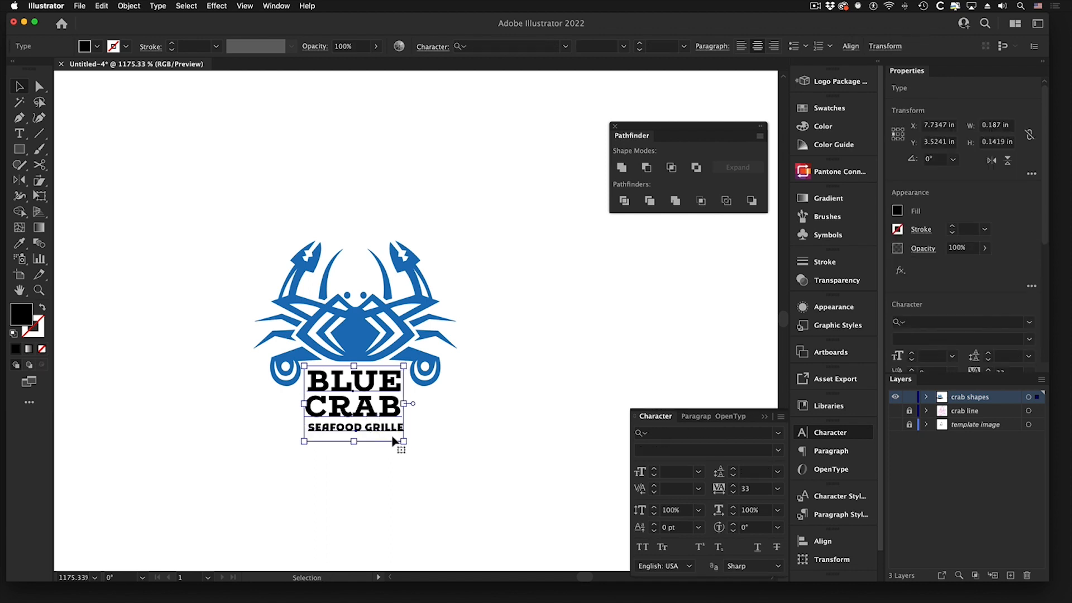
{"action": "left_click_drag", "start_coordinate": [407, 441], "coordinate": [421, 450]}
{"action": "left_click_drag", "start_coordinate": [356, 389], "coordinate": [352, 417]}
{"action": "left_click", "coordinate": [441, 448]}
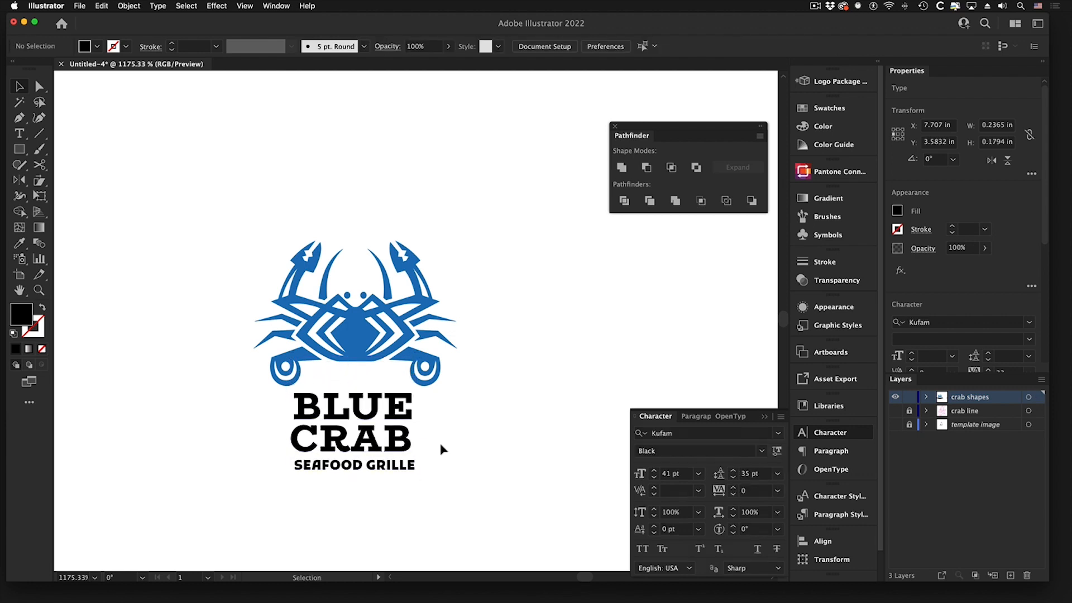
Examine how legible the stacked logo is at small and large display sizes.
{"action": "left_click", "coordinate": [338, 424]}
{"action": "key", "text": "super+alt+space"}
{"action": "left_click", "coordinate": [402, 403]}
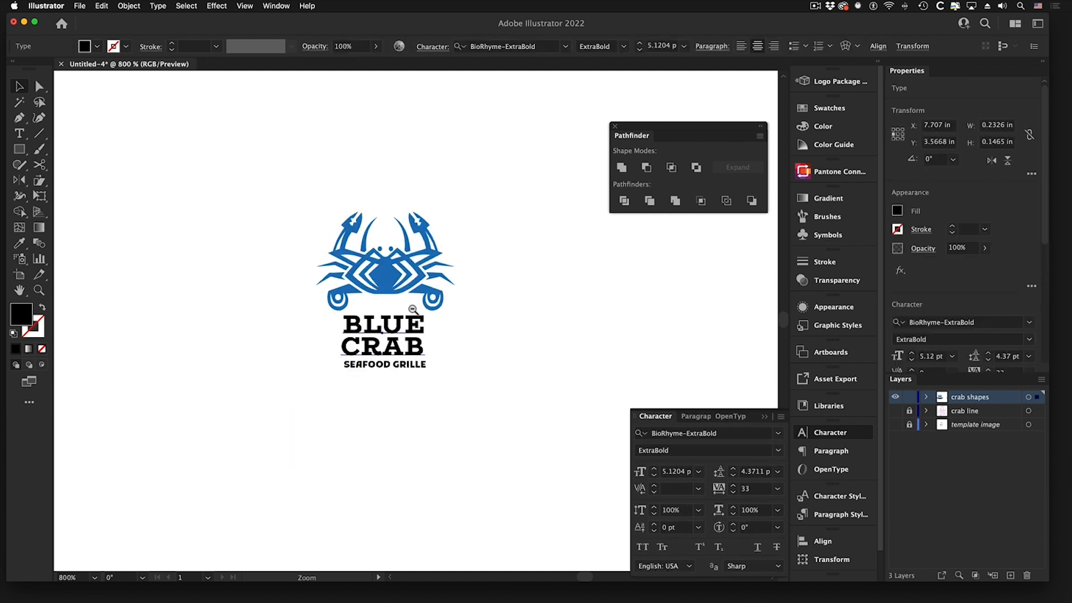
{"action": "left_click", "coordinate": [413, 309]}
{"action": "left_click_drag", "start_coordinate": [330, 357], "coordinate": [378, 402]}
{"action": "left_click", "coordinate": [487, 402]}
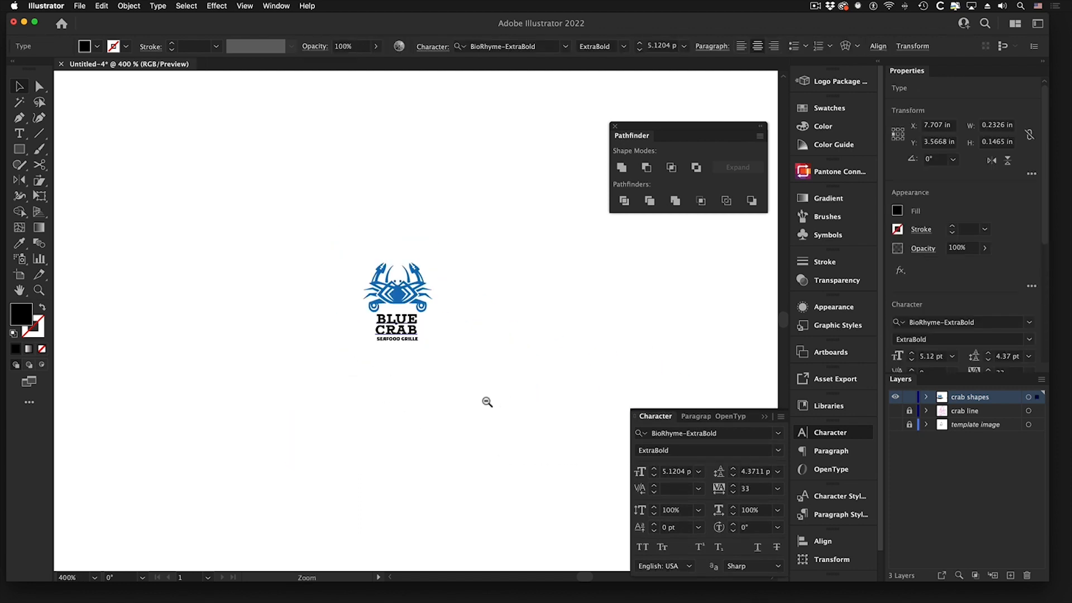
{"action": "left_click_drag", "start_coordinate": [397, 265], "coordinate": [932, 413]}
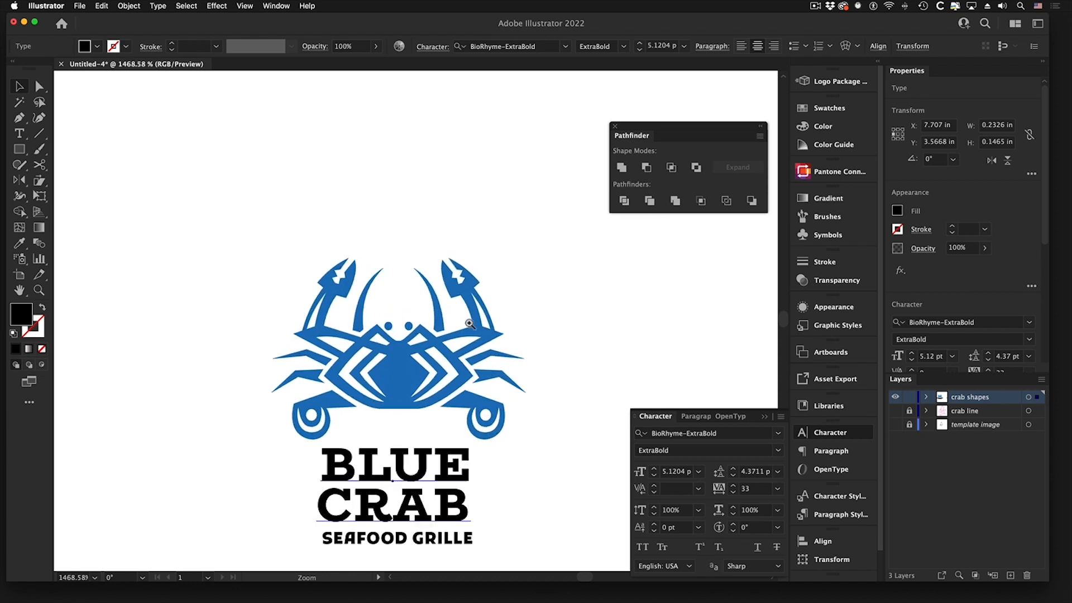
{"action": "left_click_drag", "start_coordinate": [422, 363], "coordinate": [443, 326]}
Scale the stacked logo's crab down to about 0.26 in wide and place it close above the text.
{"action": "left_click", "coordinate": [502, 394]}
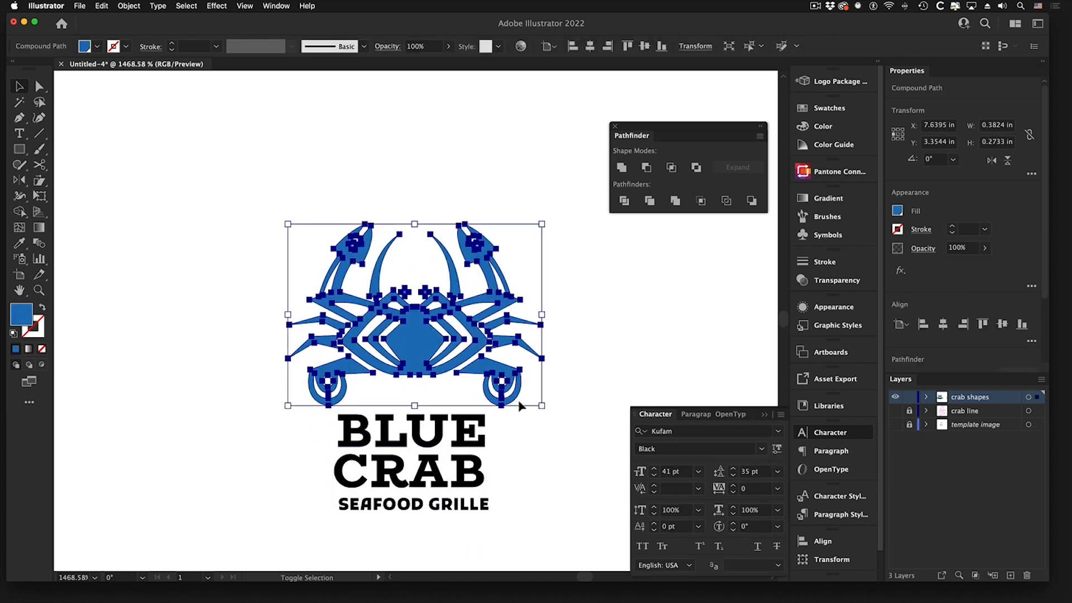
{"action": "left_click_drag", "start_coordinate": [544, 409], "coordinate": [500, 376]}
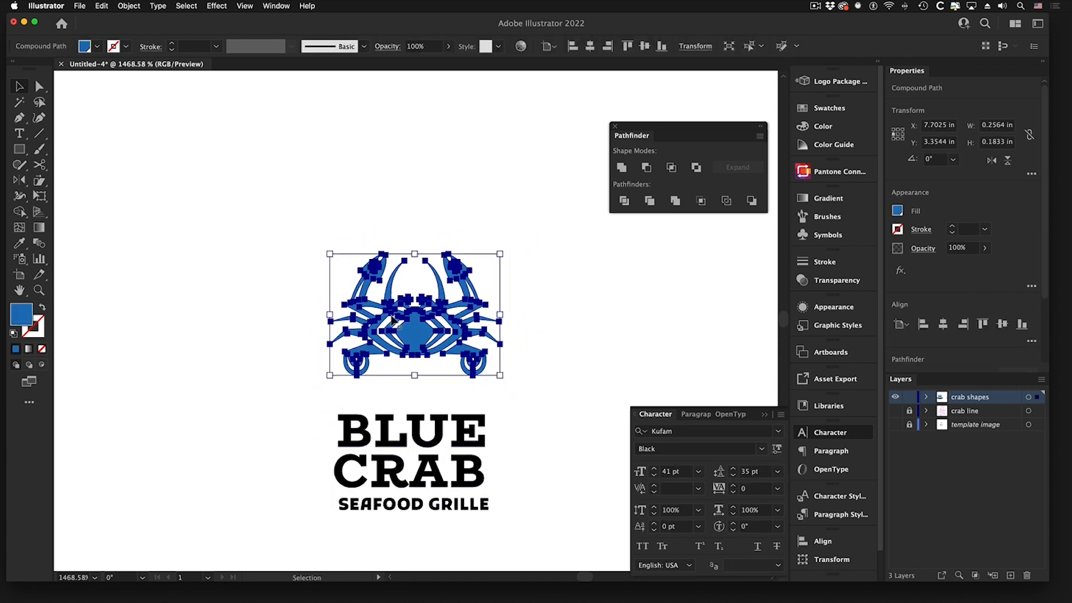
{"action": "left_click_drag", "start_coordinate": [401, 323], "coordinate": [398, 347]}
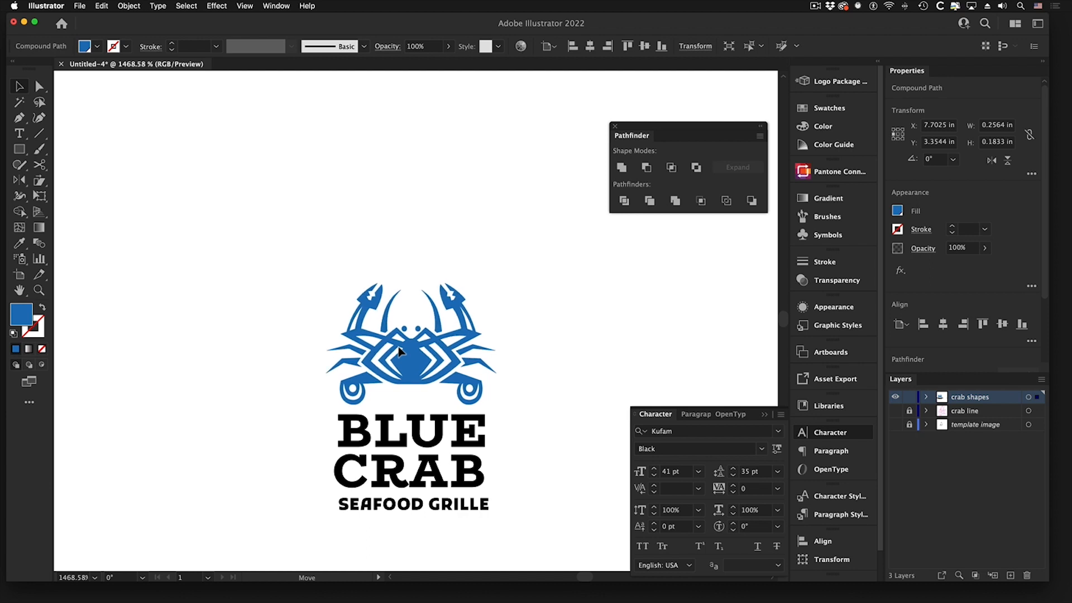
{"action": "left_click", "coordinate": [561, 370]}
Enlarge the whole stacked logo until its crab is about 2.41 in wide and position it beside the single-line logo.
{"action": "left_click", "coordinate": [396, 387], "text": "alt+super"}
{"action": "left_click", "coordinate": [397, 385], "text": "alt+super"}
{"action": "left_click", "coordinate": [395, 384], "text": "alt+super"}
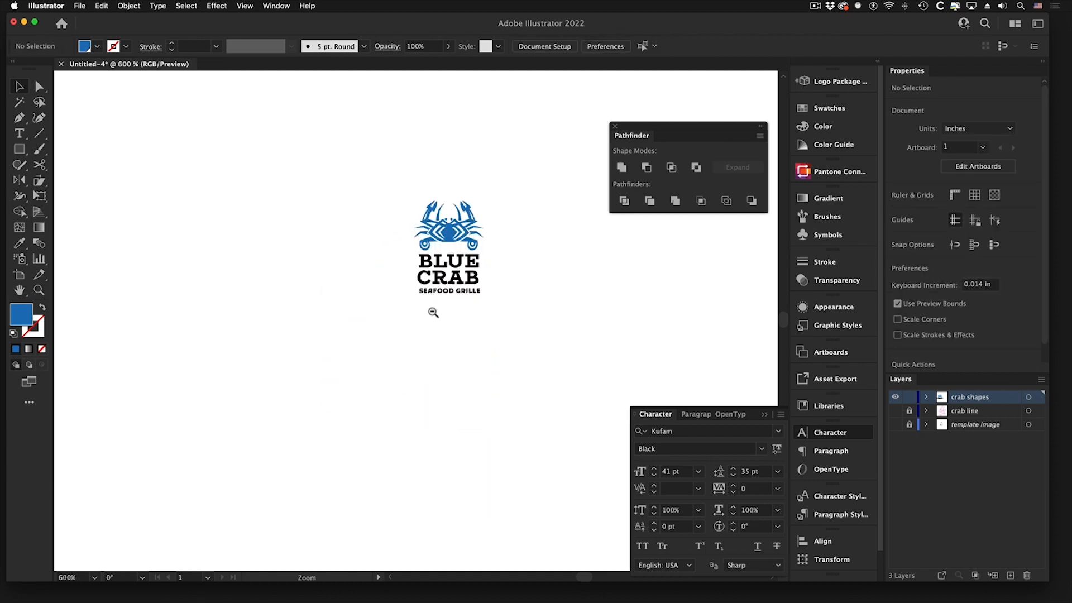
{"action": "left_click", "coordinate": [434, 313], "text": "alt+super"}
{"action": "left_click", "coordinate": [432, 314], "text": "alt+super"}
{"action": "mouse_move", "coordinate": [354, 251]}
{"action": "left_mouse_down"}
{"action": "mouse_move", "coordinate": [426, 268]}
{"action": "mouse_move", "coordinate": [582, 414]}
{"action": "left_mouse_up"}
{"action": "left_click_drag", "start_coordinate": [501, 341], "coordinate": [597, 475]}
{"action": "left_click", "coordinate": [252, 308]}
{"action": "mouse_move", "coordinate": [440, 346]}
{"action": "left_mouse_down"}
{"action": "mouse_move", "coordinate": [369, 322]}
{"action": "mouse_move", "coordinate": [427, 353]}
{"action": "left_mouse_up"}
{"action": "left_click_drag", "start_coordinate": [516, 319], "coordinate": [594, 430]}
Scale the single-line logo down to about 2.69 in wide and shift it closer to the stacked version.
{"action": "left_click_drag", "start_coordinate": [73, 144], "coordinate": [291, 346]}
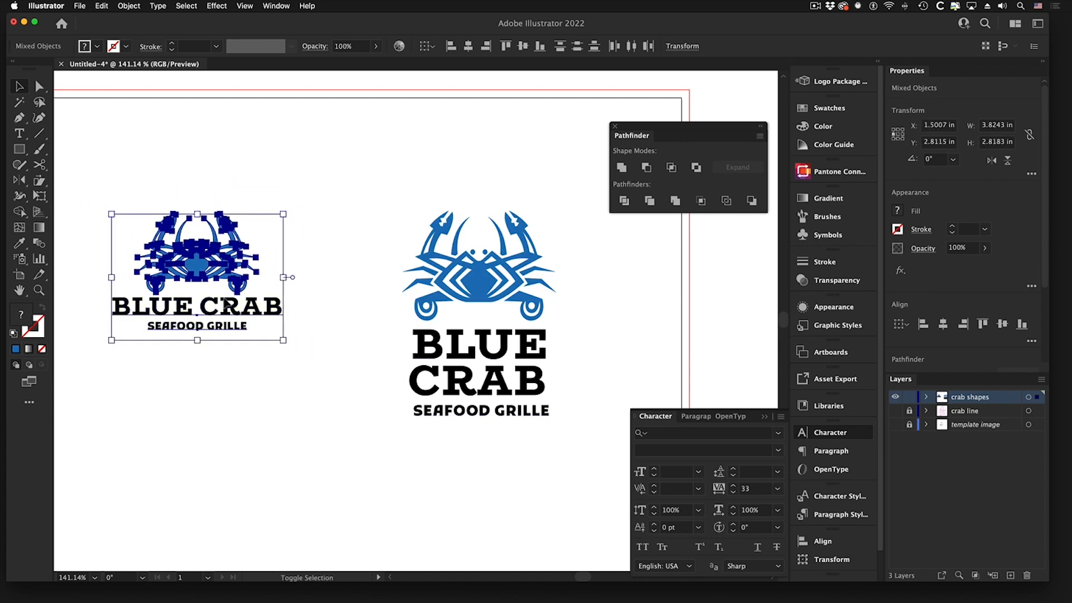
{"action": "key", "text": "super+shift+a"}
{"action": "left_click_drag", "start_coordinate": [199, 263], "coordinate": [214, 283]}
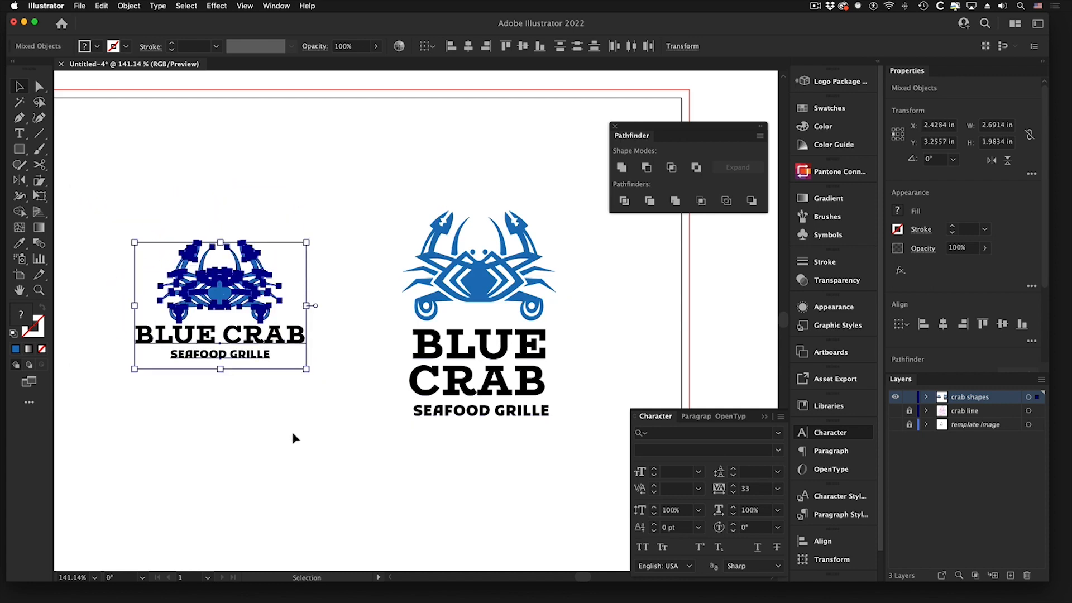
{"action": "left_click", "coordinate": [369, 259]}
Draw a blue rectangle about 3.81 by 2.47 in below the single-line logo.
{"action": "key", "text": "m"}
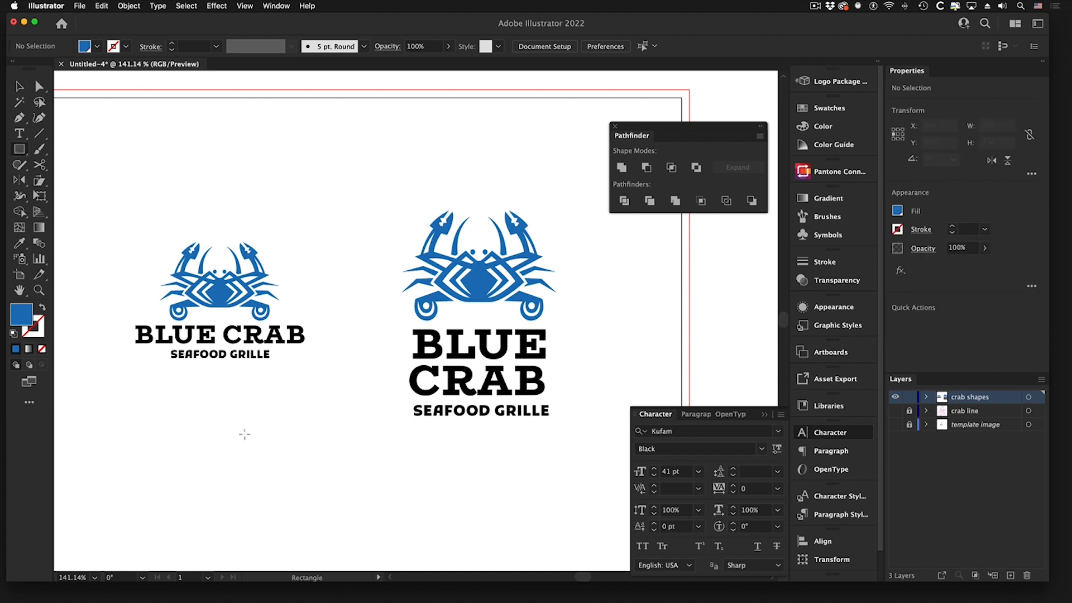
{"action": "mouse_move", "coordinate": [128, 412]}
{"action": "left_mouse_down"}
{"action": "mouse_move", "coordinate": [363, 545]}
{"action": "mouse_move", "coordinate": [371, 574]}
{"action": "left_mouse_up"}
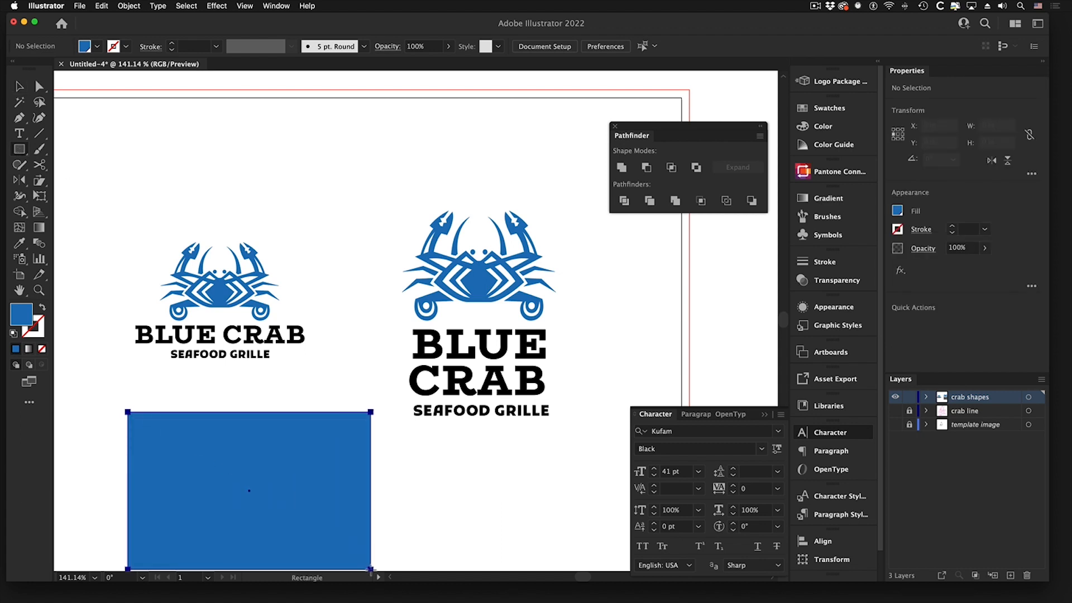
{"action": "left_click", "coordinate": [20, 87]}
{"action": "scroll", "coordinate": [231, 271], "scroll_direction": "down", "scroll_amount": 3}
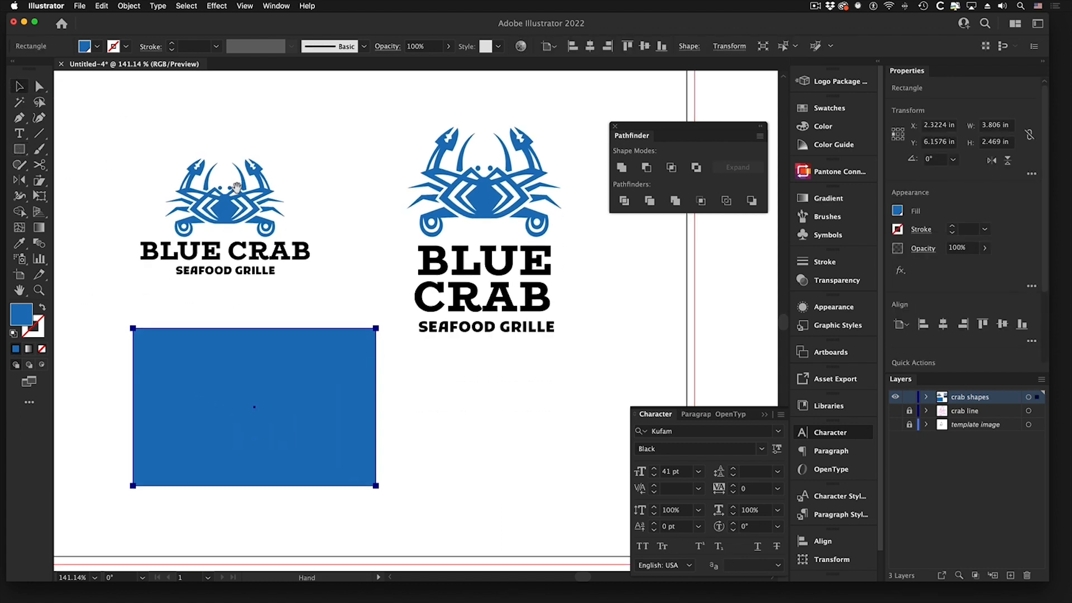
Fill the stacked logo's crab, BLUE CRAB and SEAFOOD GRILLE text with white.
{"action": "left_click", "coordinate": [493, 216]}
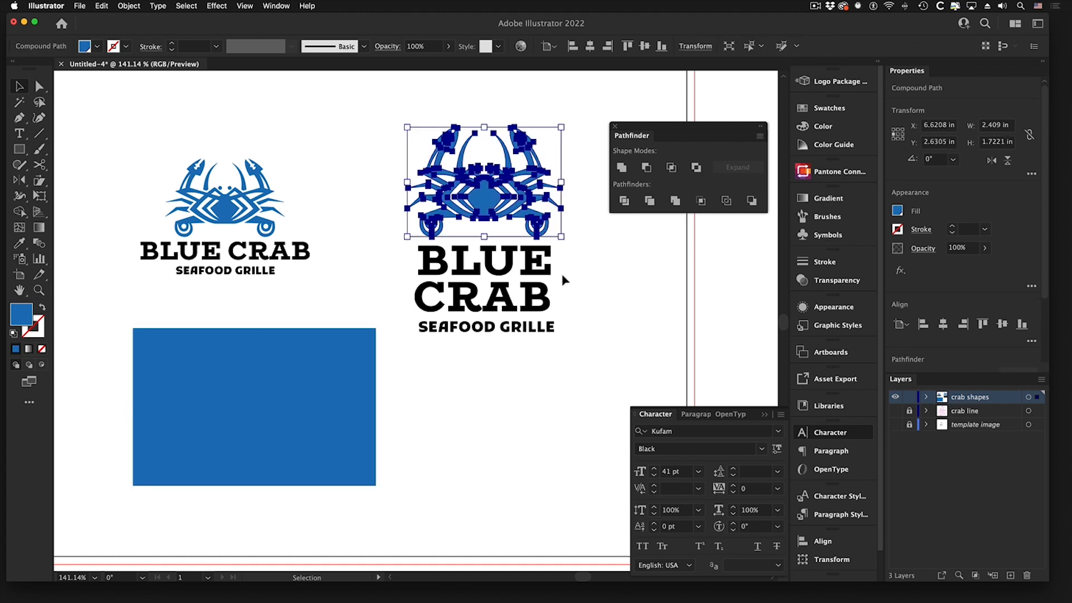
{"action": "left_click", "coordinate": [501, 274], "text": "shift"}
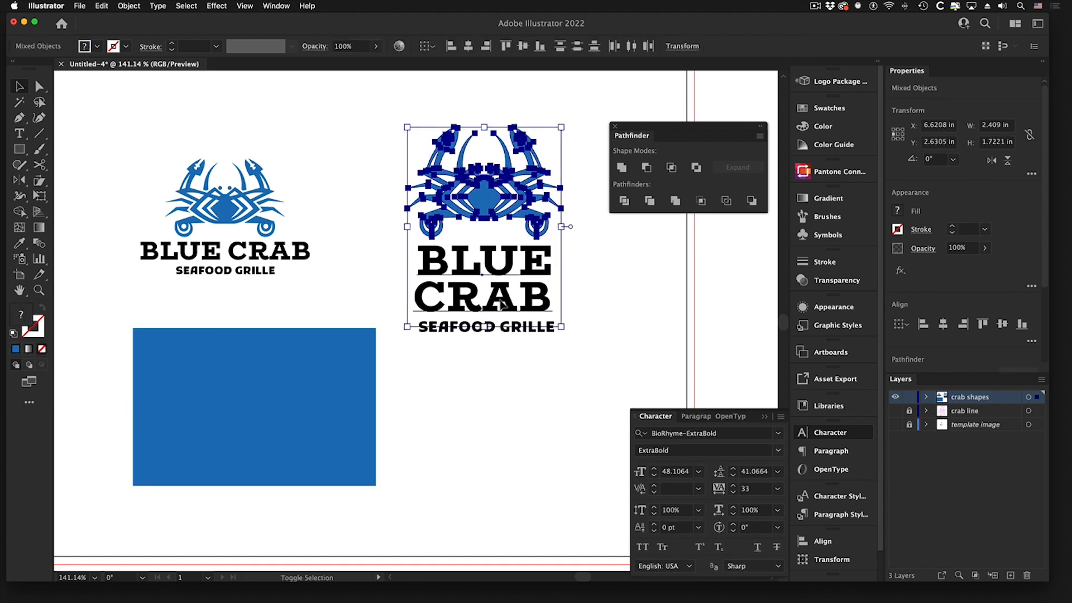
{"action": "left_click", "coordinate": [514, 334], "text": "shift"}
{"action": "left_click", "coordinate": [834, 110]}
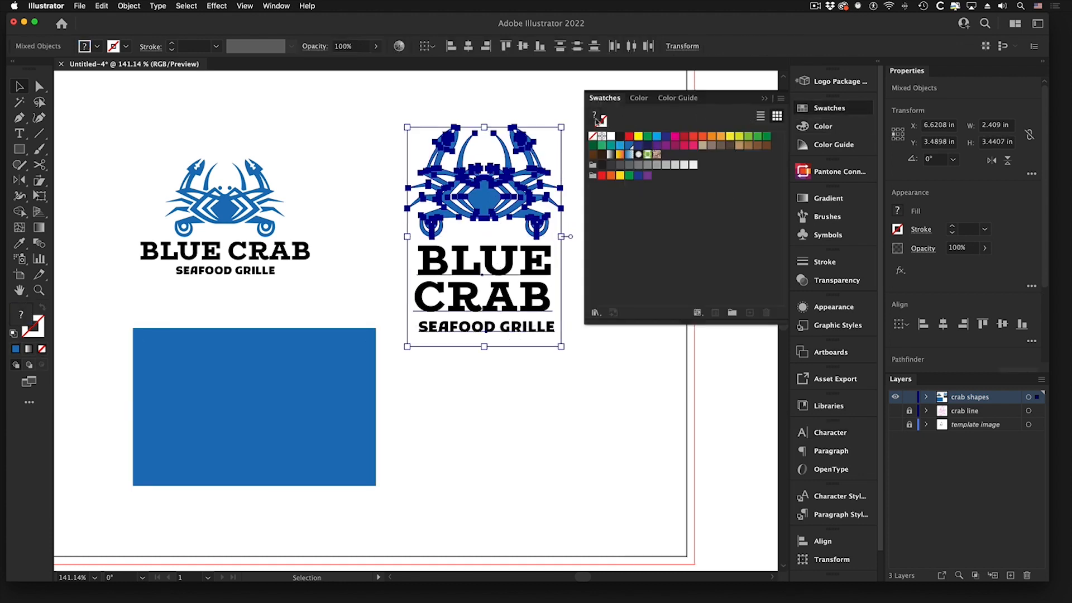
{"action": "left_click", "coordinate": [611, 136]}
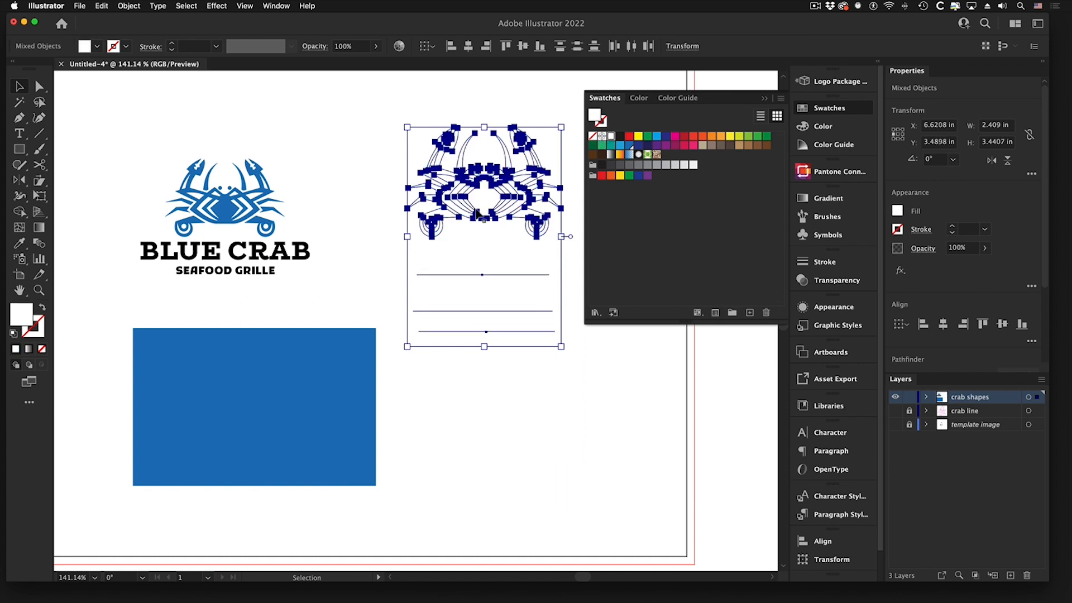
Move the white stacked logo onto the blue rectangle, scaled down to about 1.41 in wide and centred within the rectangle.
{"action": "left_click", "coordinate": [474, 227]}
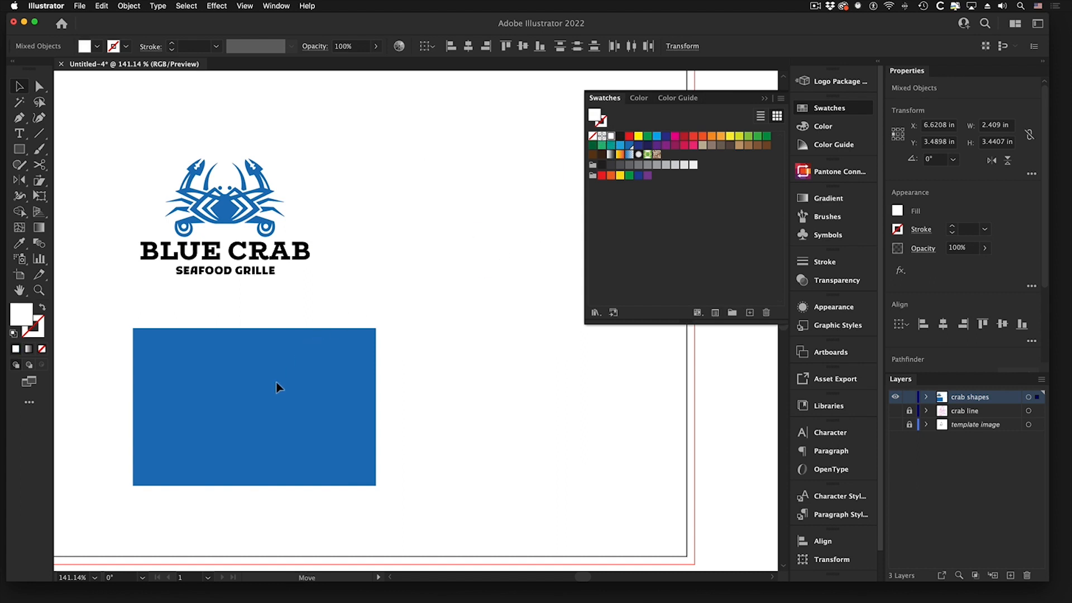
{"action": "left_click_drag", "start_coordinate": [278, 387], "coordinate": [279, 416]}
{"action": "left_click_drag", "start_coordinate": [331, 542], "coordinate": [299, 497]}
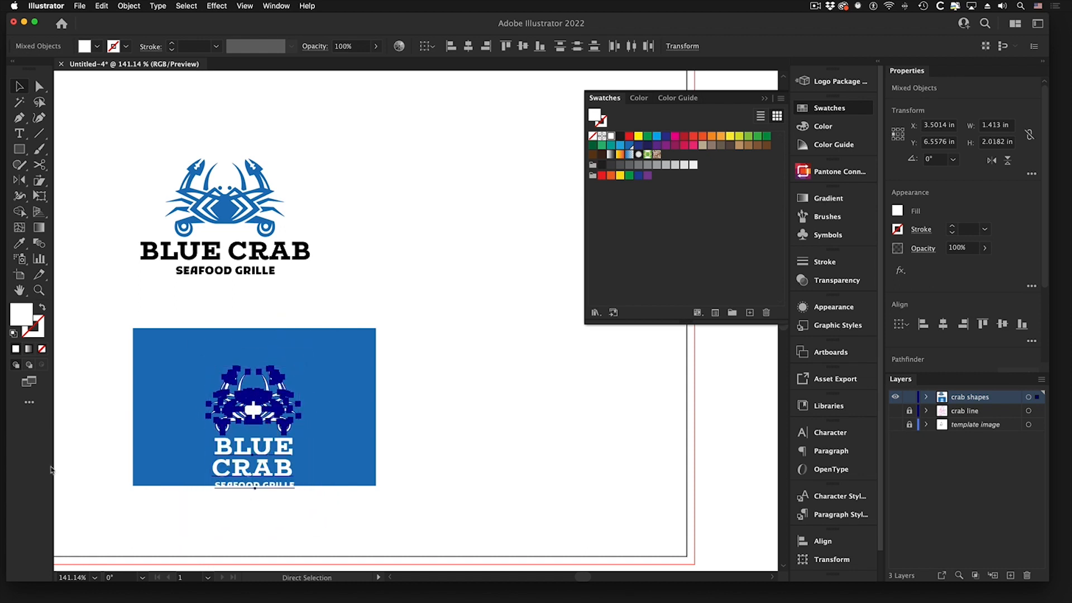
{"action": "scroll", "coordinate": [120, 424], "scroll_direction": "up", "scroll_amount": 3, "text": "alt"}
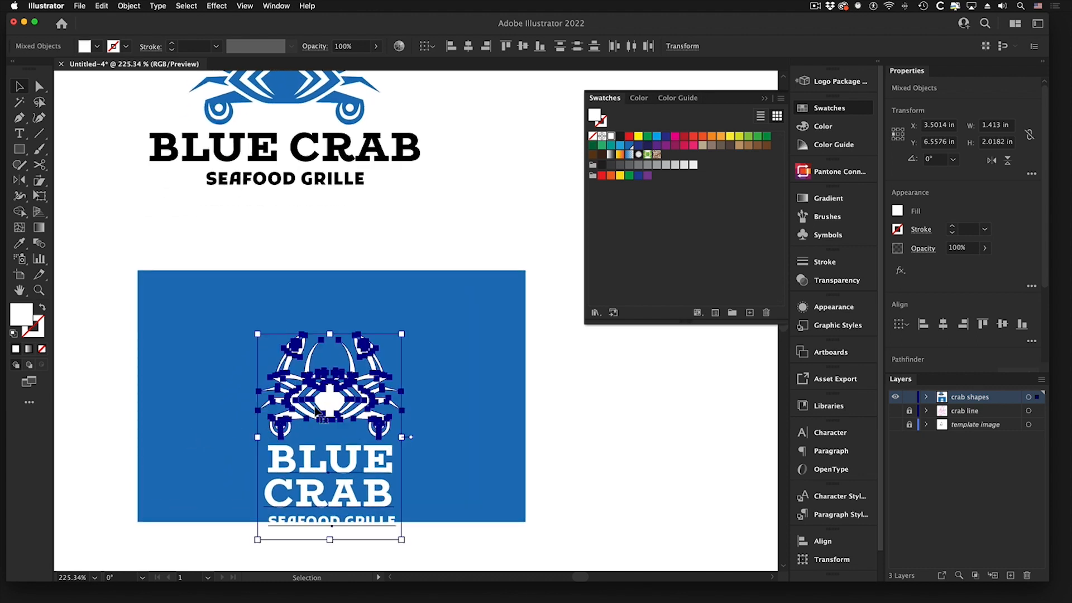
{"action": "left_click_drag", "start_coordinate": [336, 403], "coordinate": [330, 369]}
{"action": "left_click", "coordinate": [558, 437]}
{"action": "key", "text": "super+minus"}
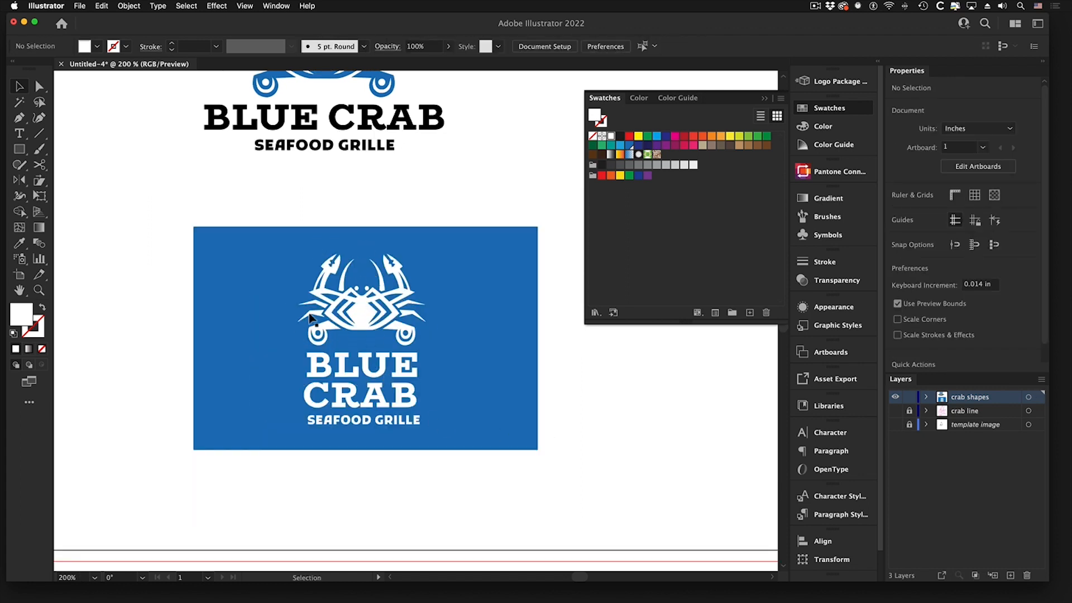
Examine the alignment and spacing of the white crab, BLUE CRAB and SEAFOOD GRILLE text on the blue rectangle.
{"action": "left_click", "coordinate": [431, 368], "text": "alt+super"}
{"action": "left_click_drag", "start_coordinate": [420, 258], "coordinate": [527, 300]}
{"action": "left_click", "coordinate": [337, 409]}
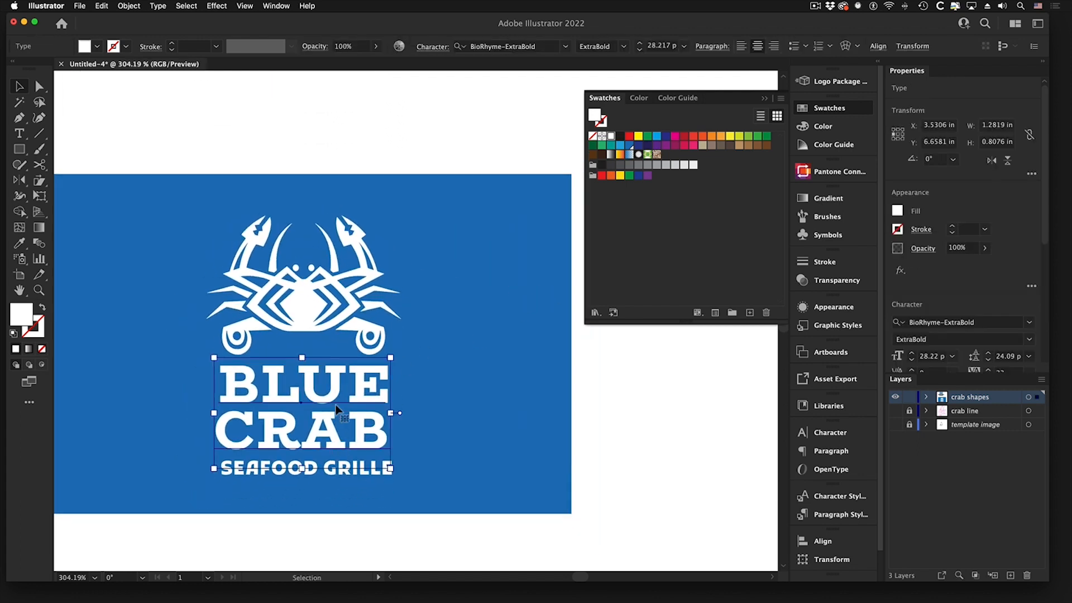
{"action": "left_click", "coordinate": [335, 481]}
{"action": "left_click", "coordinate": [316, 330]}
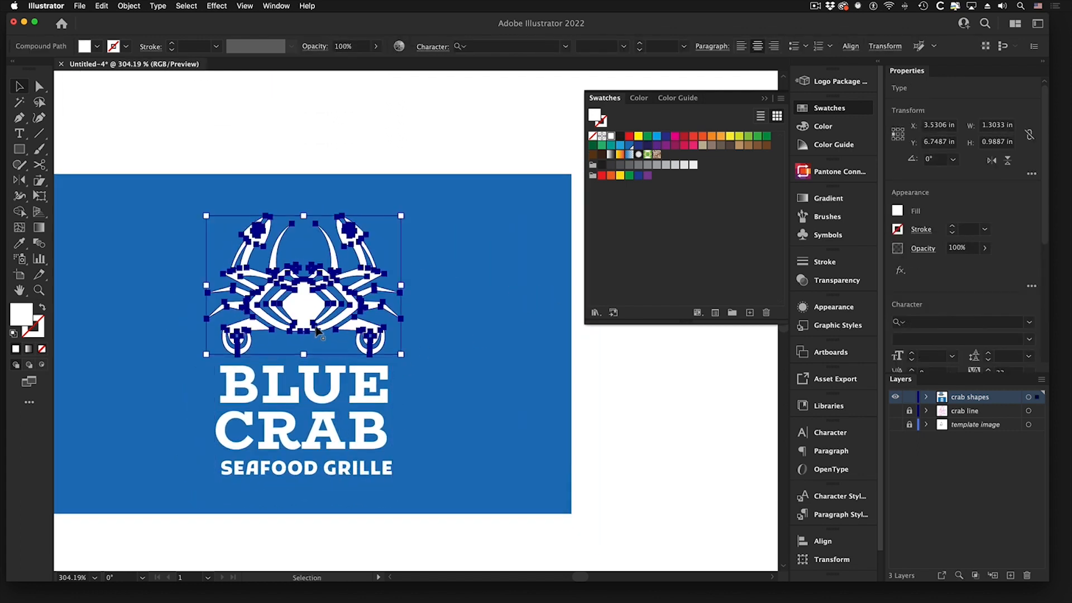
{"action": "left_click", "coordinate": [622, 433]}
{"action": "left_click", "coordinate": [302, 338], "text": "alt+super"}
{"action": "left_click_drag", "start_coordinate": [315, 286], "coordinate": [308, 288]}
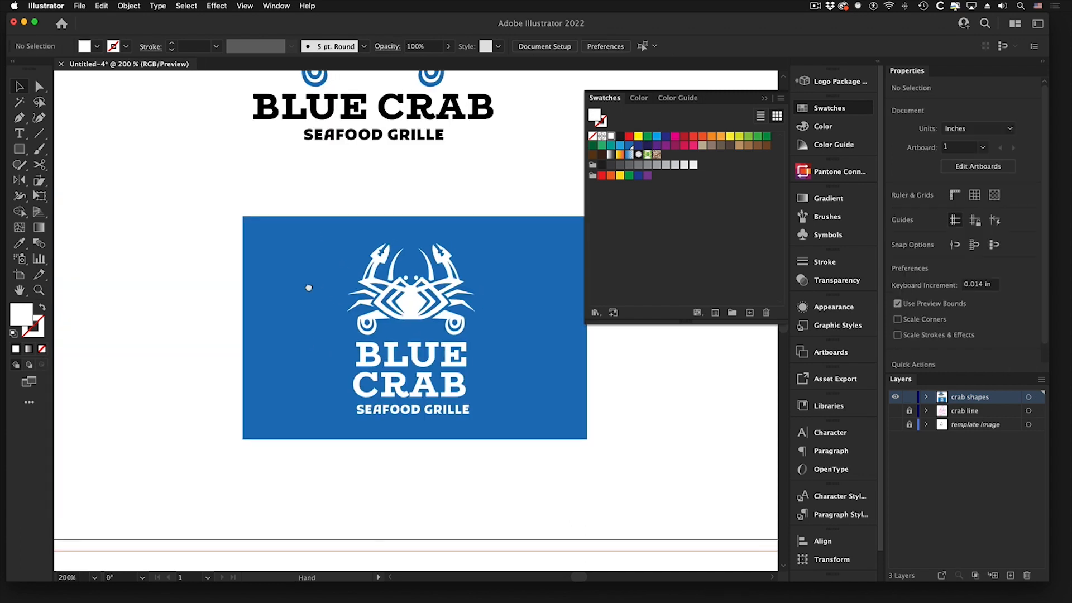
Stretch the blue rectangle's lower edge downward to make it about 2.59 in tall.
{"action": "left_click", "coordinate": [323, 277]}
{"action": "left_click_drag", "start_coordinate": [427, 440], "coordinate": [419, 451]}
{"action": "key", "text": "shift+super+a"}
Move the blue rectangle together with its white stacked logo up beside the single-line logo.
{"action": "left_click", "coordinate": [451, 366], "text": "alt+super"}
{"action": "left_click", "coordinate": [385, 279], "text": "alt+super"}
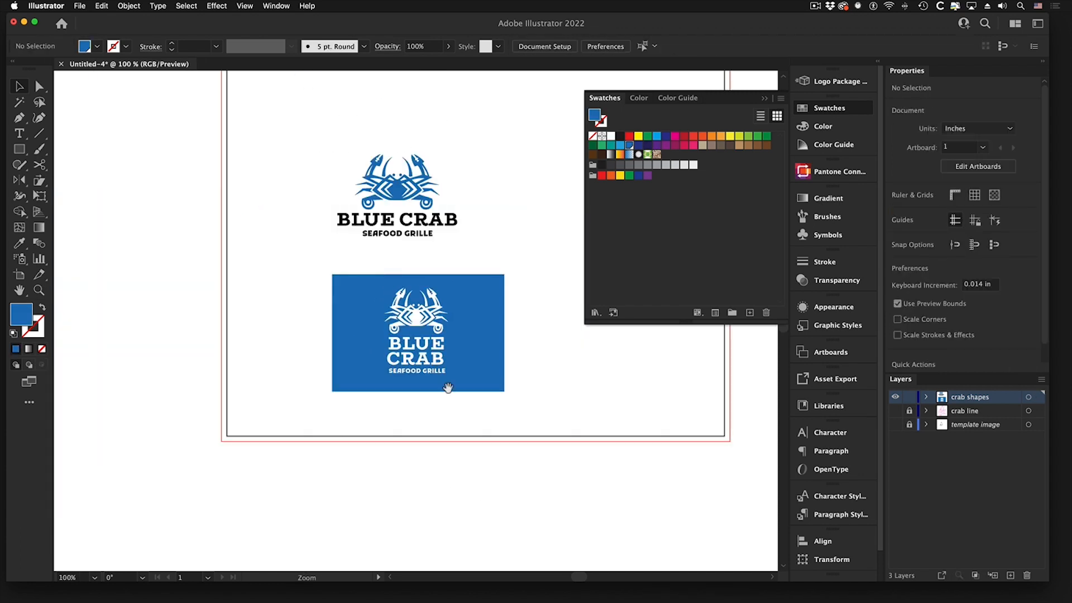
{"action": "left_click_drag", "start_coordinate": [431, 320], "coordinate": [345, 317]}
{"action": "left_click_drag", "start_coordinate": [439, 372], "coordinate": [402, 423]}
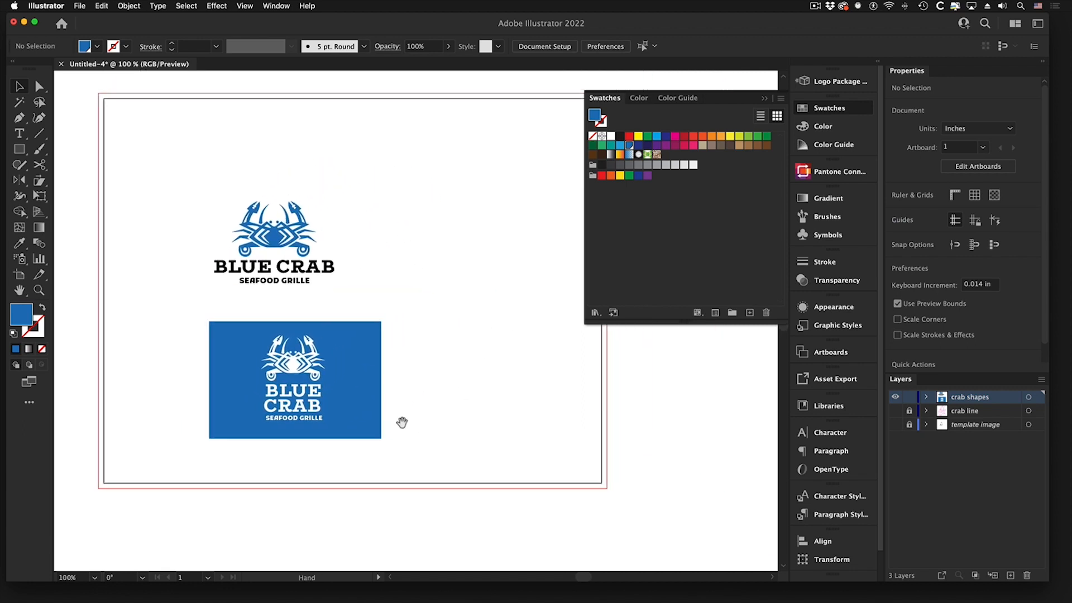
{"action": "left_click_drag", "start_coordinate": [181, 307], "coordinate": [469, 469]}
{"action": "left_click_drag", "start_coordinate": [233, 372], "coordinate": [394, 236]}
{"action": "left_click_drag", "start_coordinate": [180, 166], "coordinate": [353, 316]}
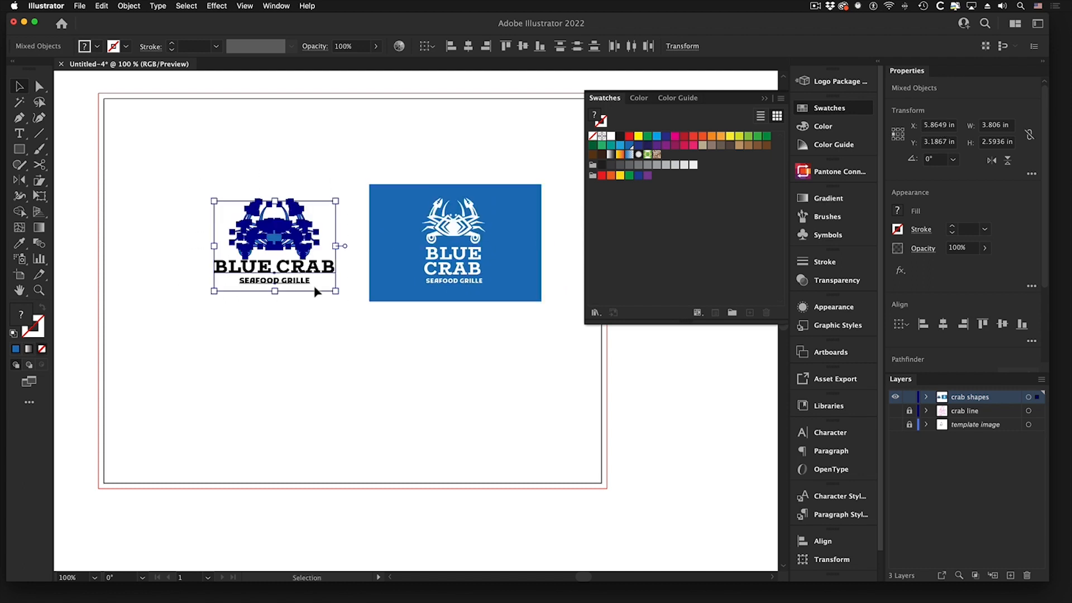
{"action": "left_click", "coordinate": [305, 354]}
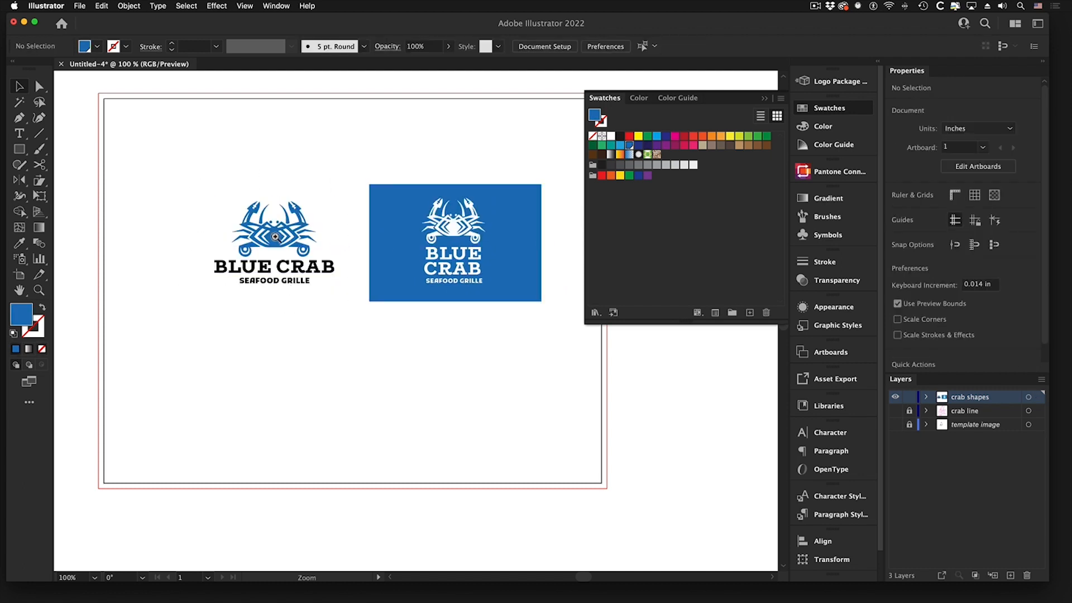
{"action": "scroll", "coordinate": [271, 229], "scroll_direction": "up", "scroll_amount": 3}
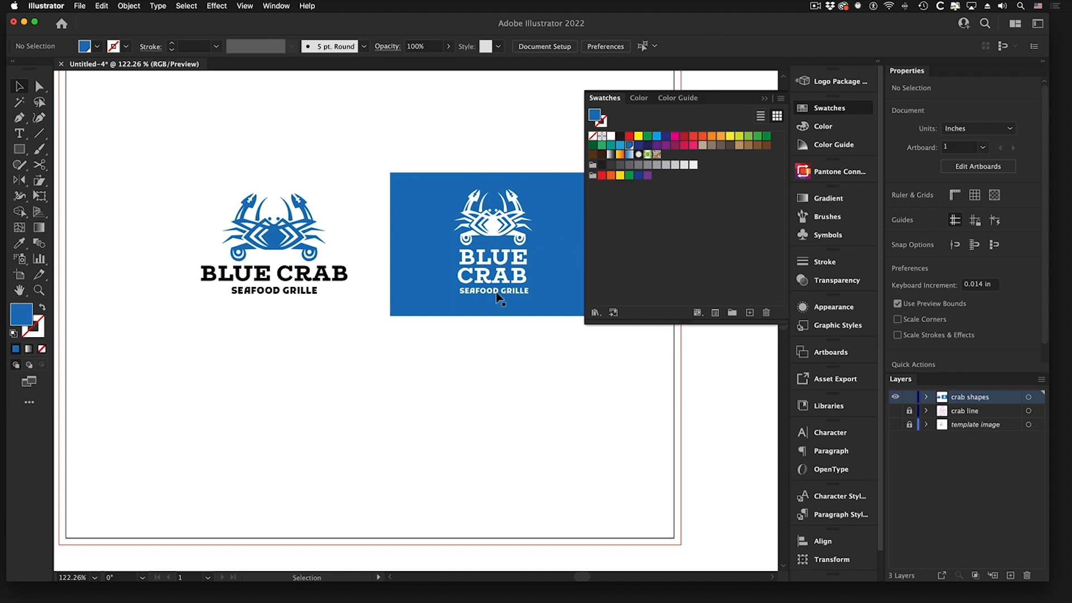
{"action": "left_click_drag", "start_coordinate": [532, 265], "coordinate": [461, 331]}
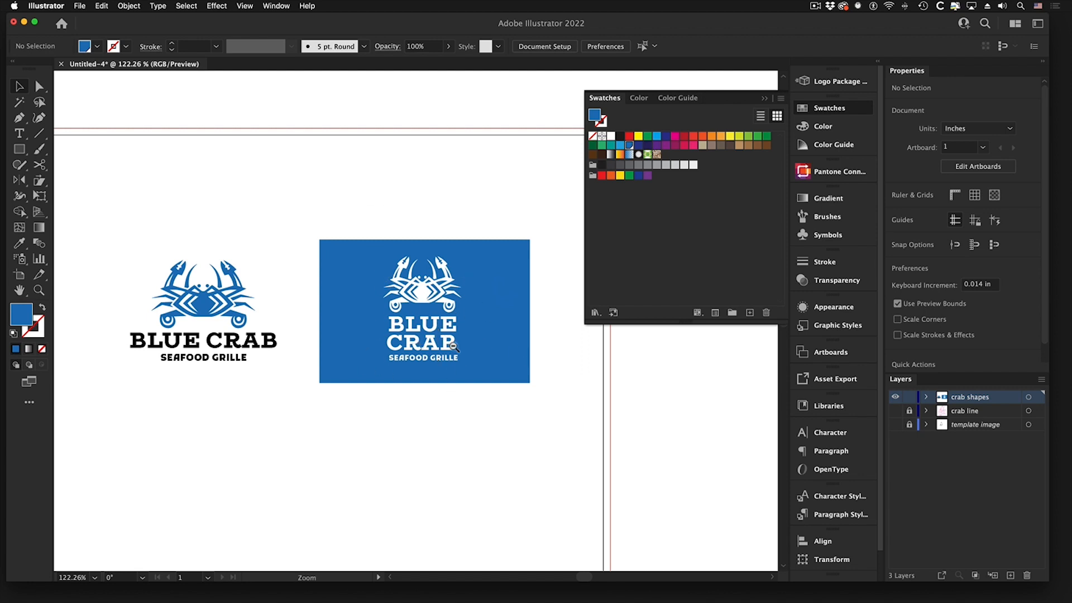
{"action": "key", "text": "super+1"}
{"action": "left_click_drag", "start_coordinate": [286, 297], "coordinate": [367, 315]}
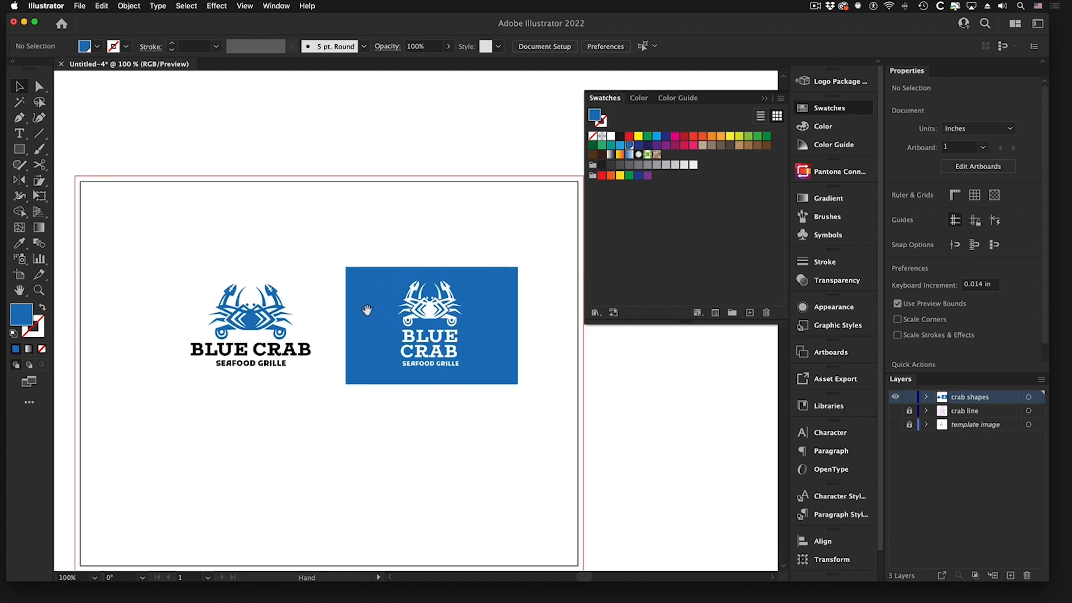